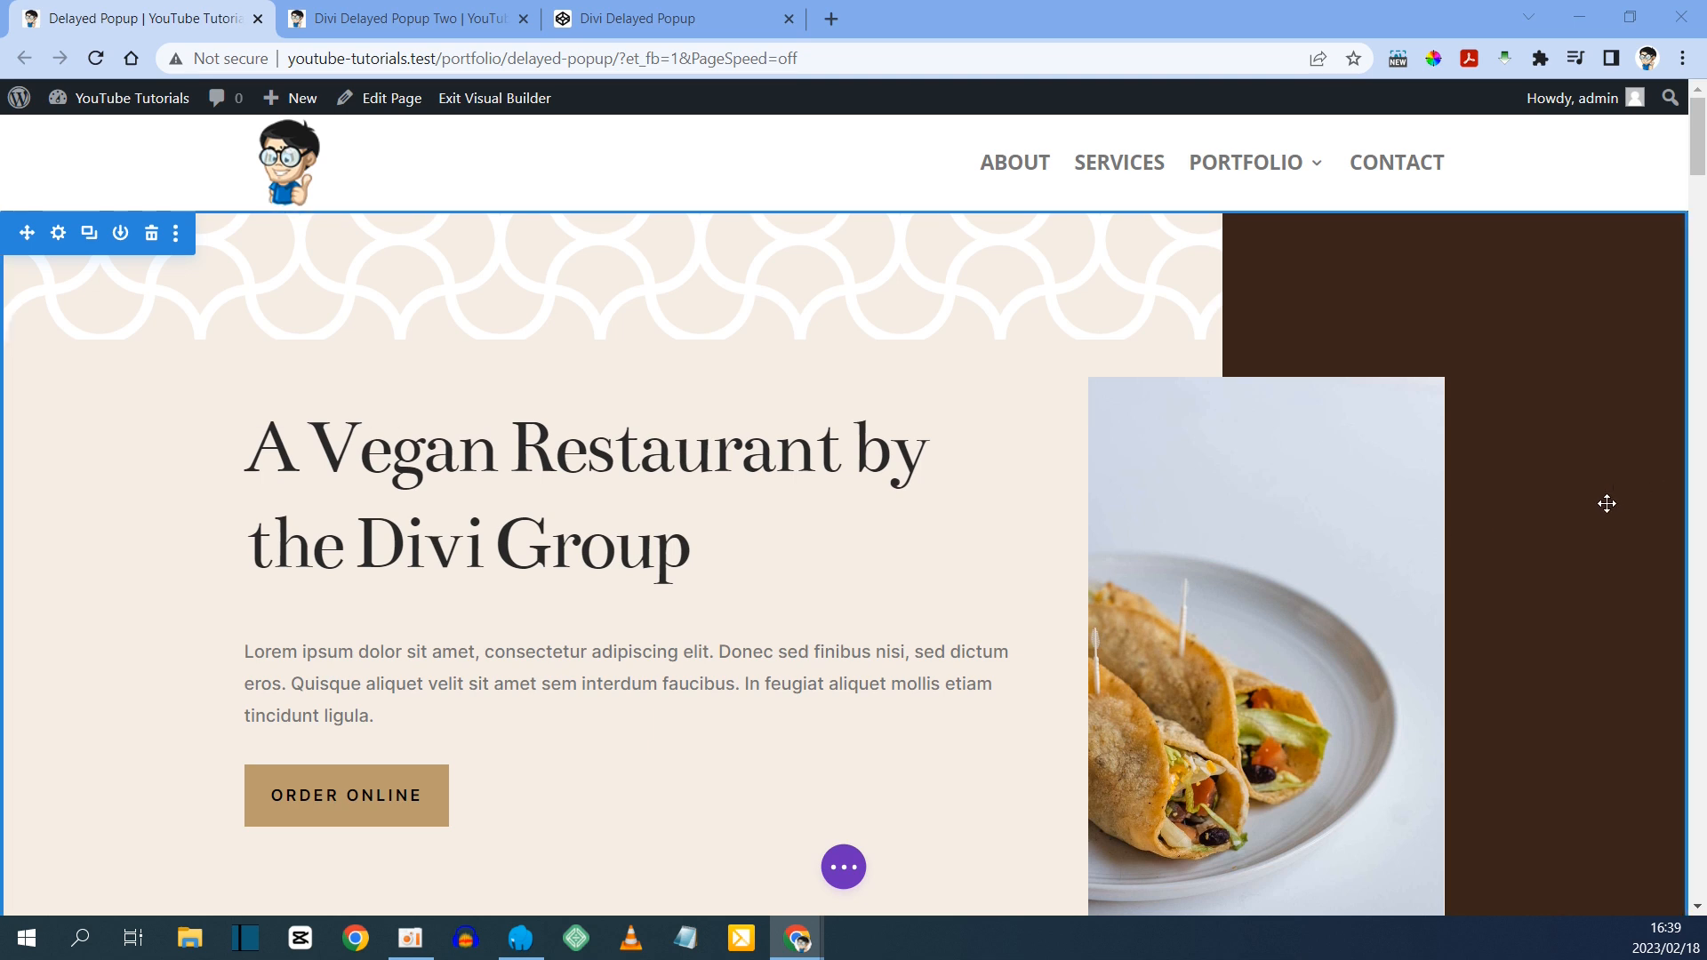
- Insert a new regular section below the social icons section, just above the footer, without adding a row
{"action": "scroll", "coordinate": [1553, 526], "scroll_direction": "down", "scroll_amount": 20}
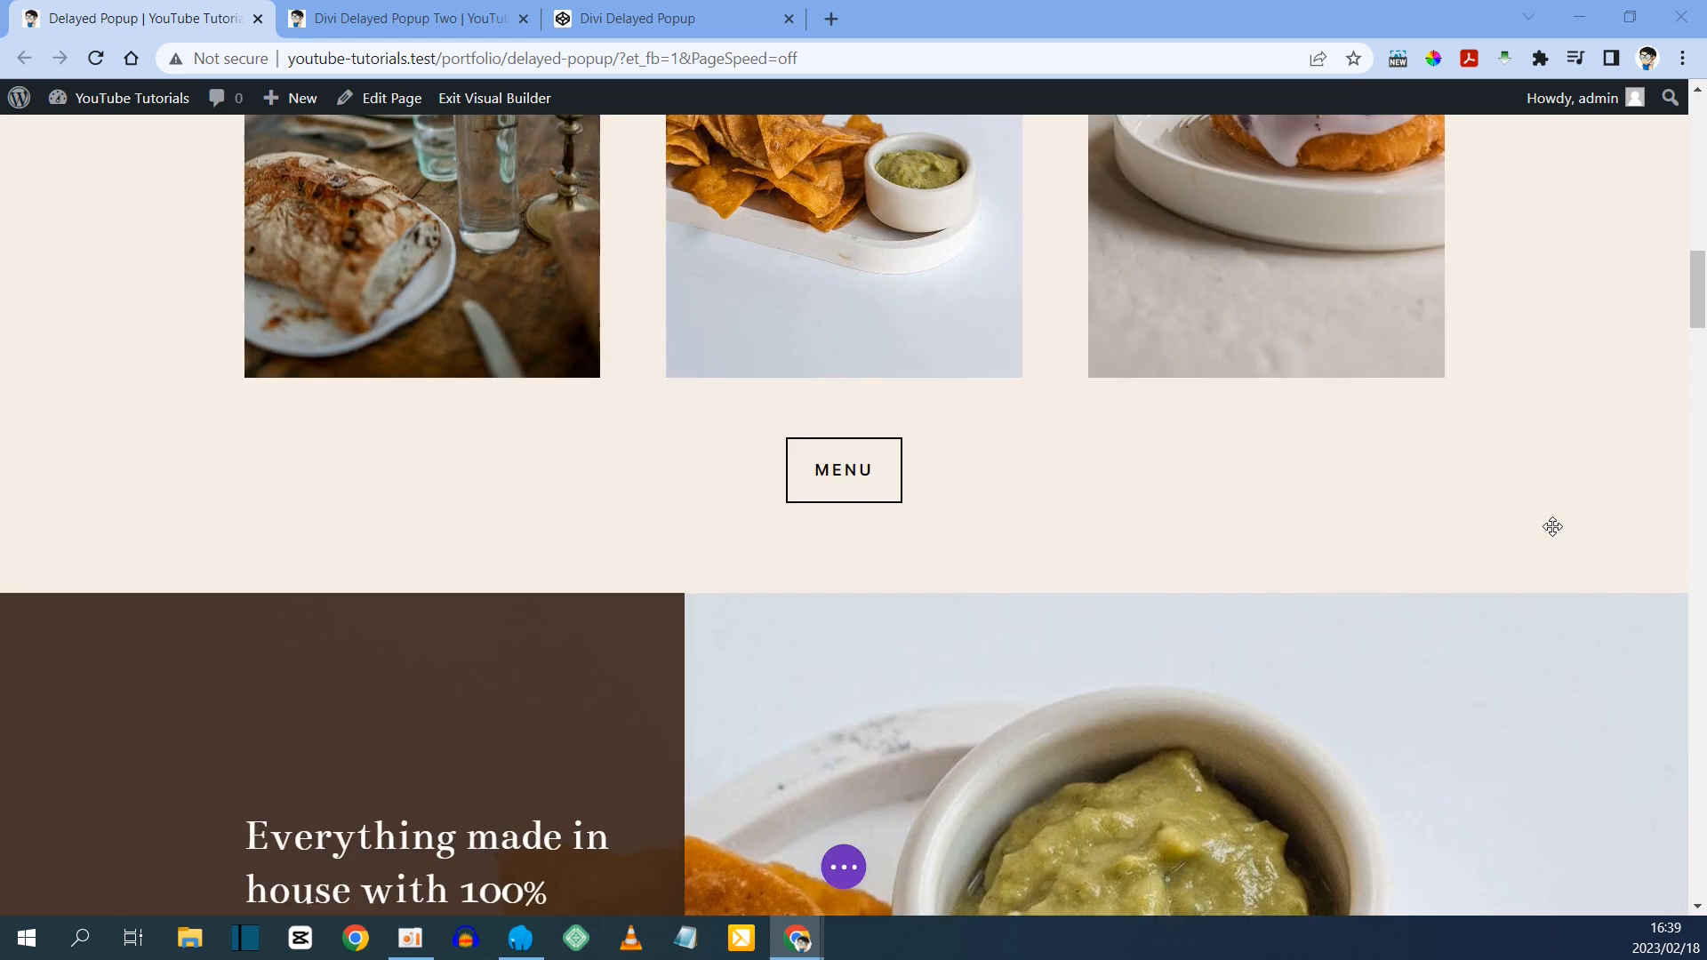
{"action": "scroll", "coordinate": [1553, 526], "scroll_direction": "down", "scroll_amount": 20}
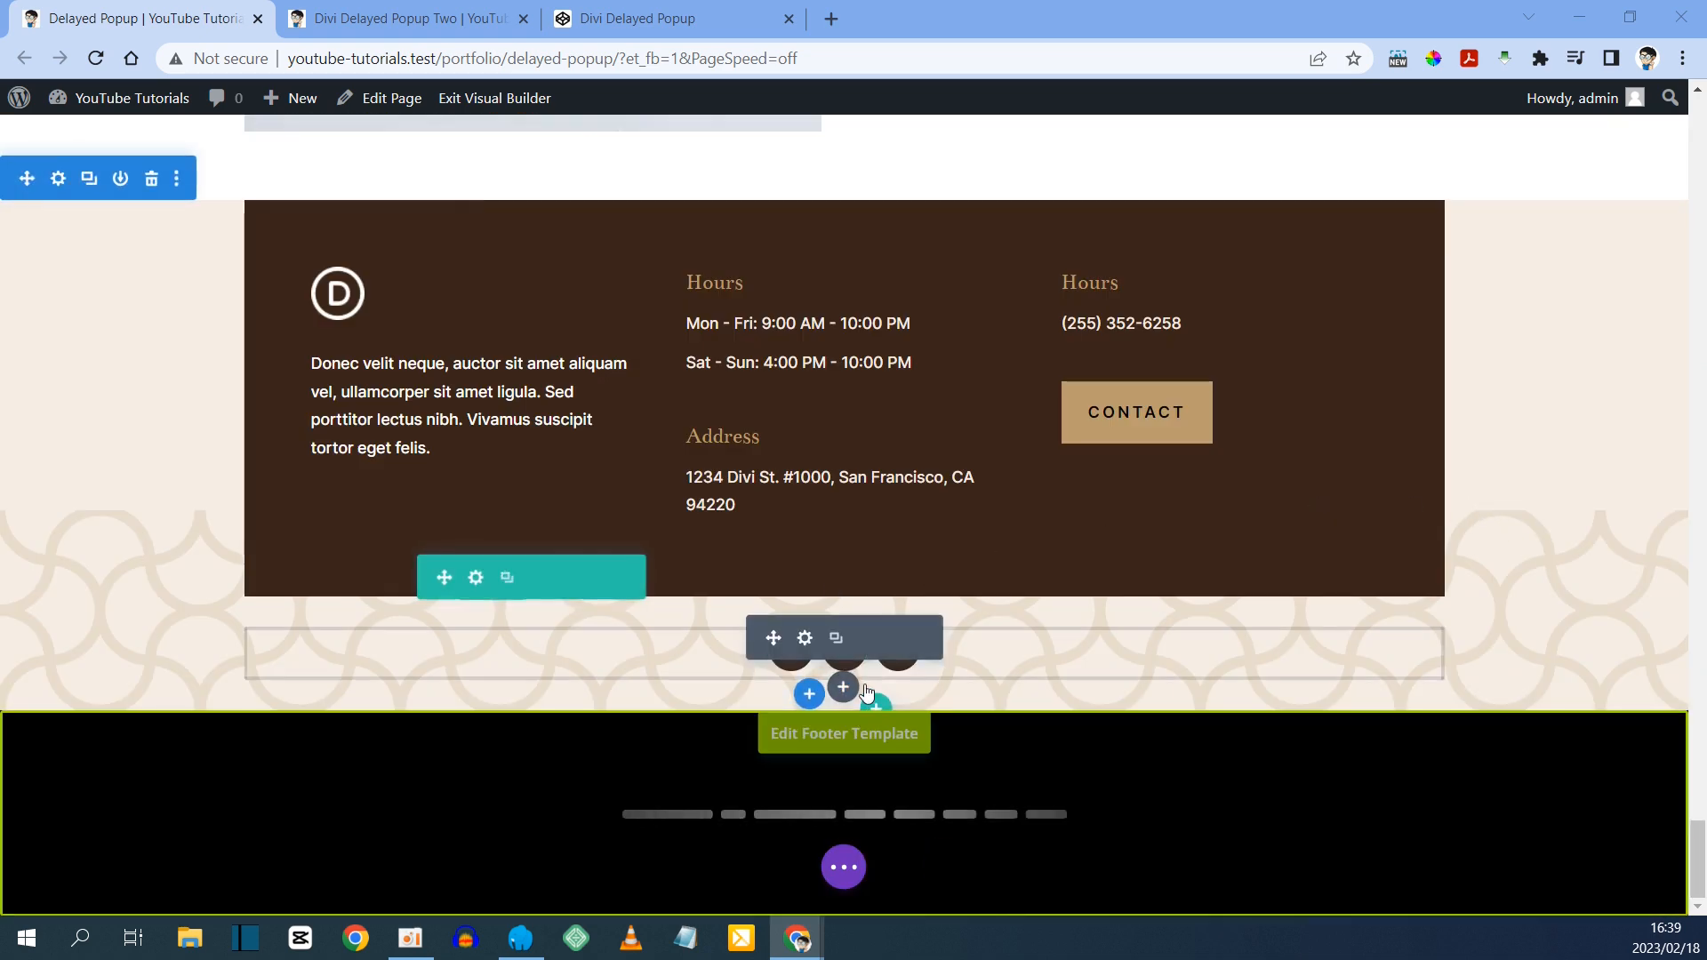
{"action": "left_click", "coordinate": [811, 695]}
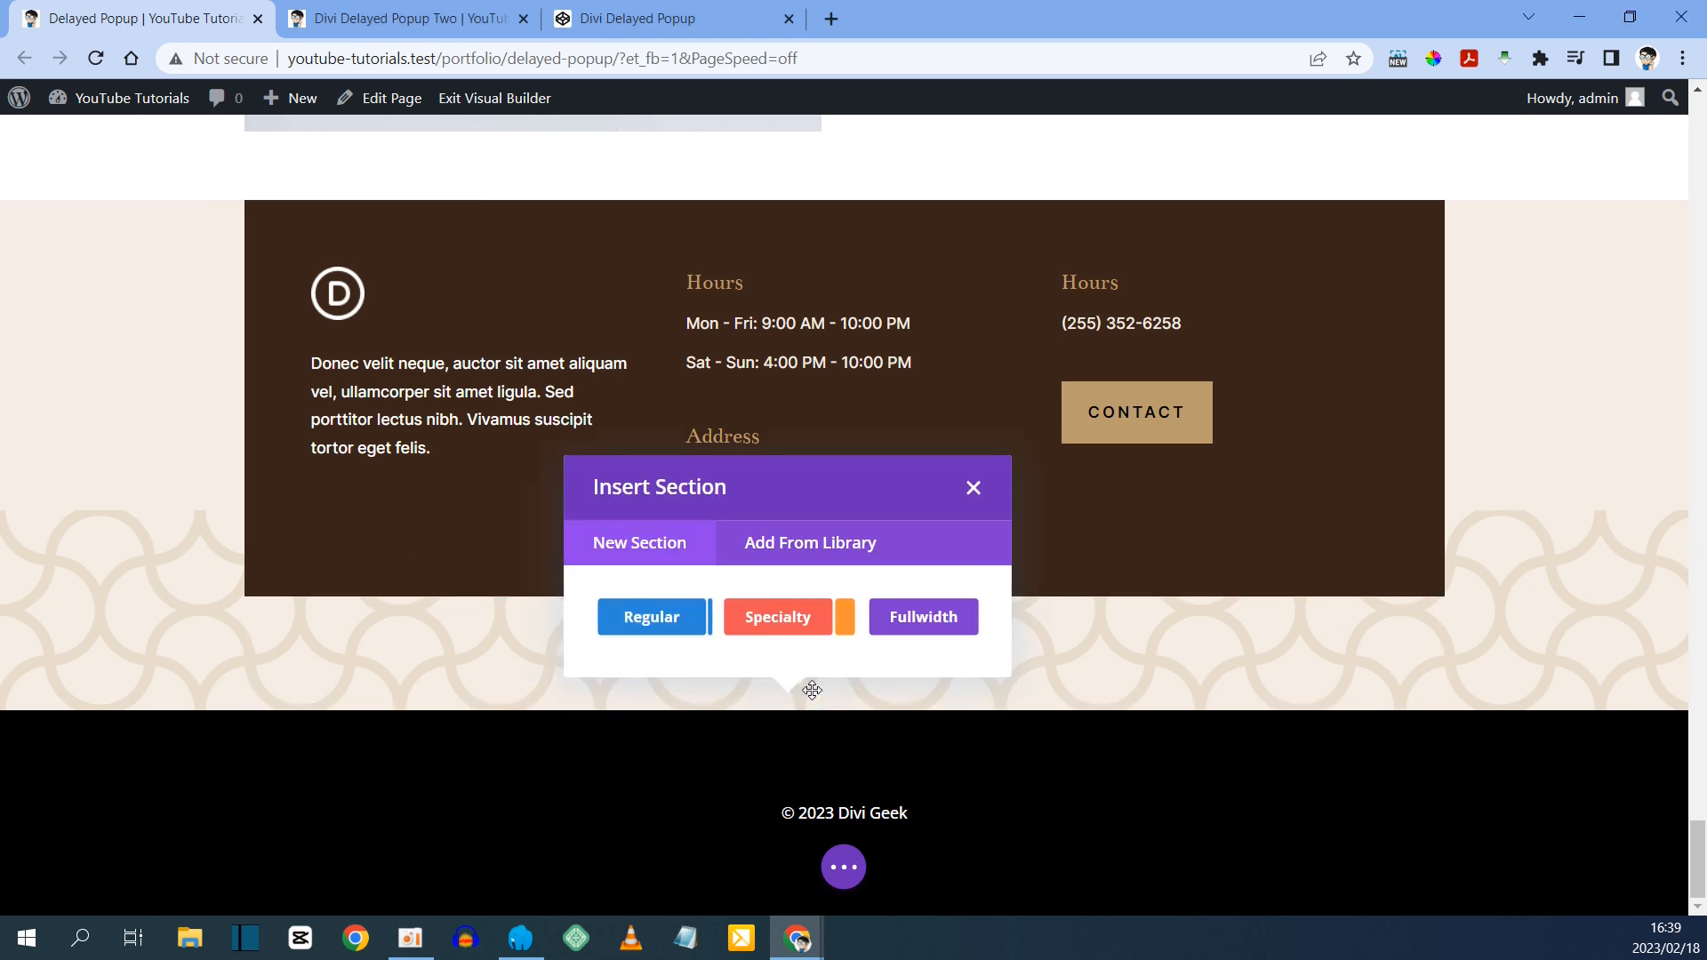
{"action": "left_click", "coordinate": [634, 620]}
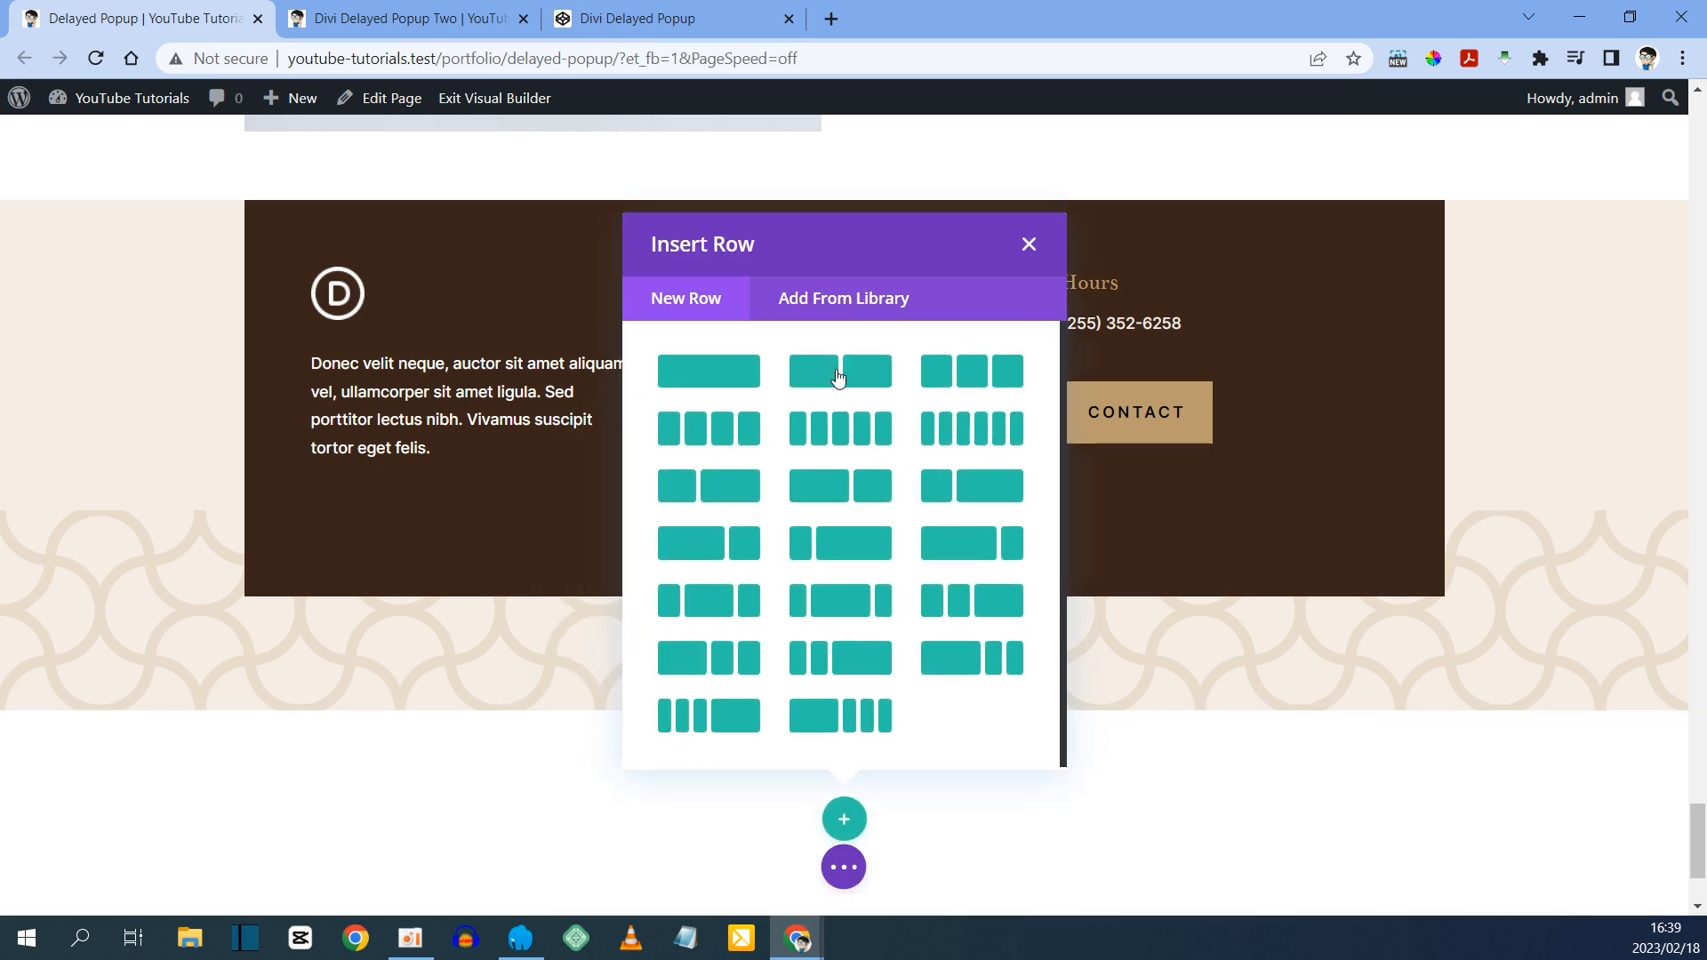
{"action": "left_click", "coordinate": [1027, 246]}
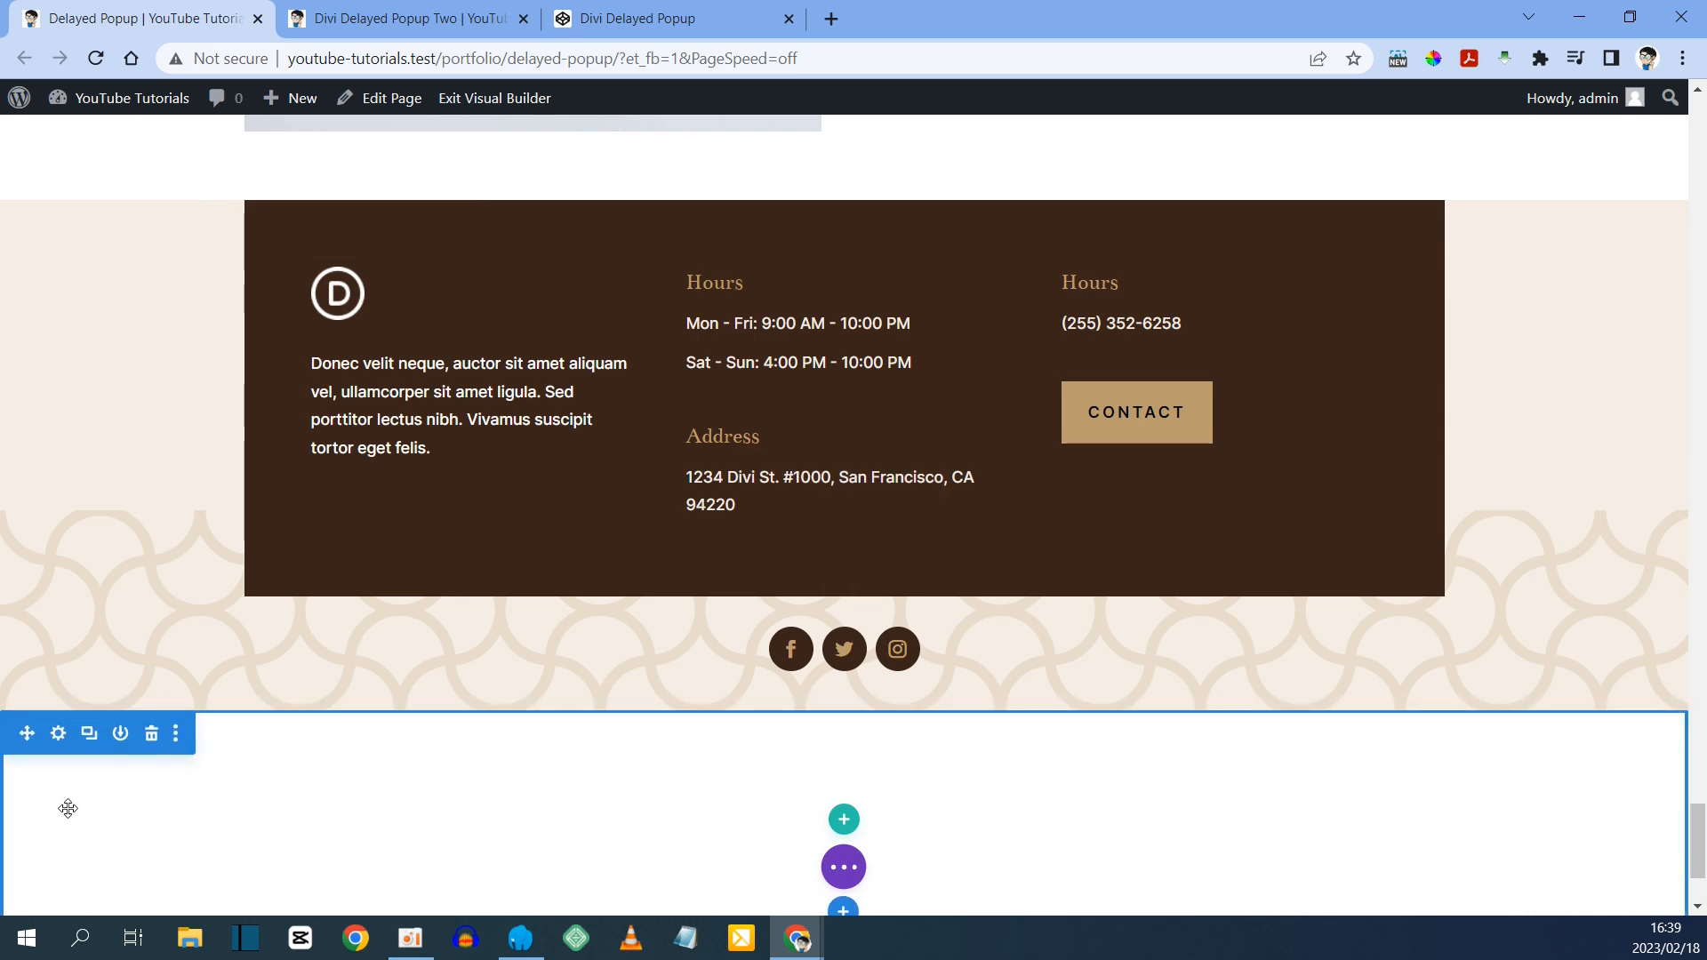
- Open the CSS ID and class options in the new section's advanced settings
{"action": "left_click", "coordinate": [57, 734]}
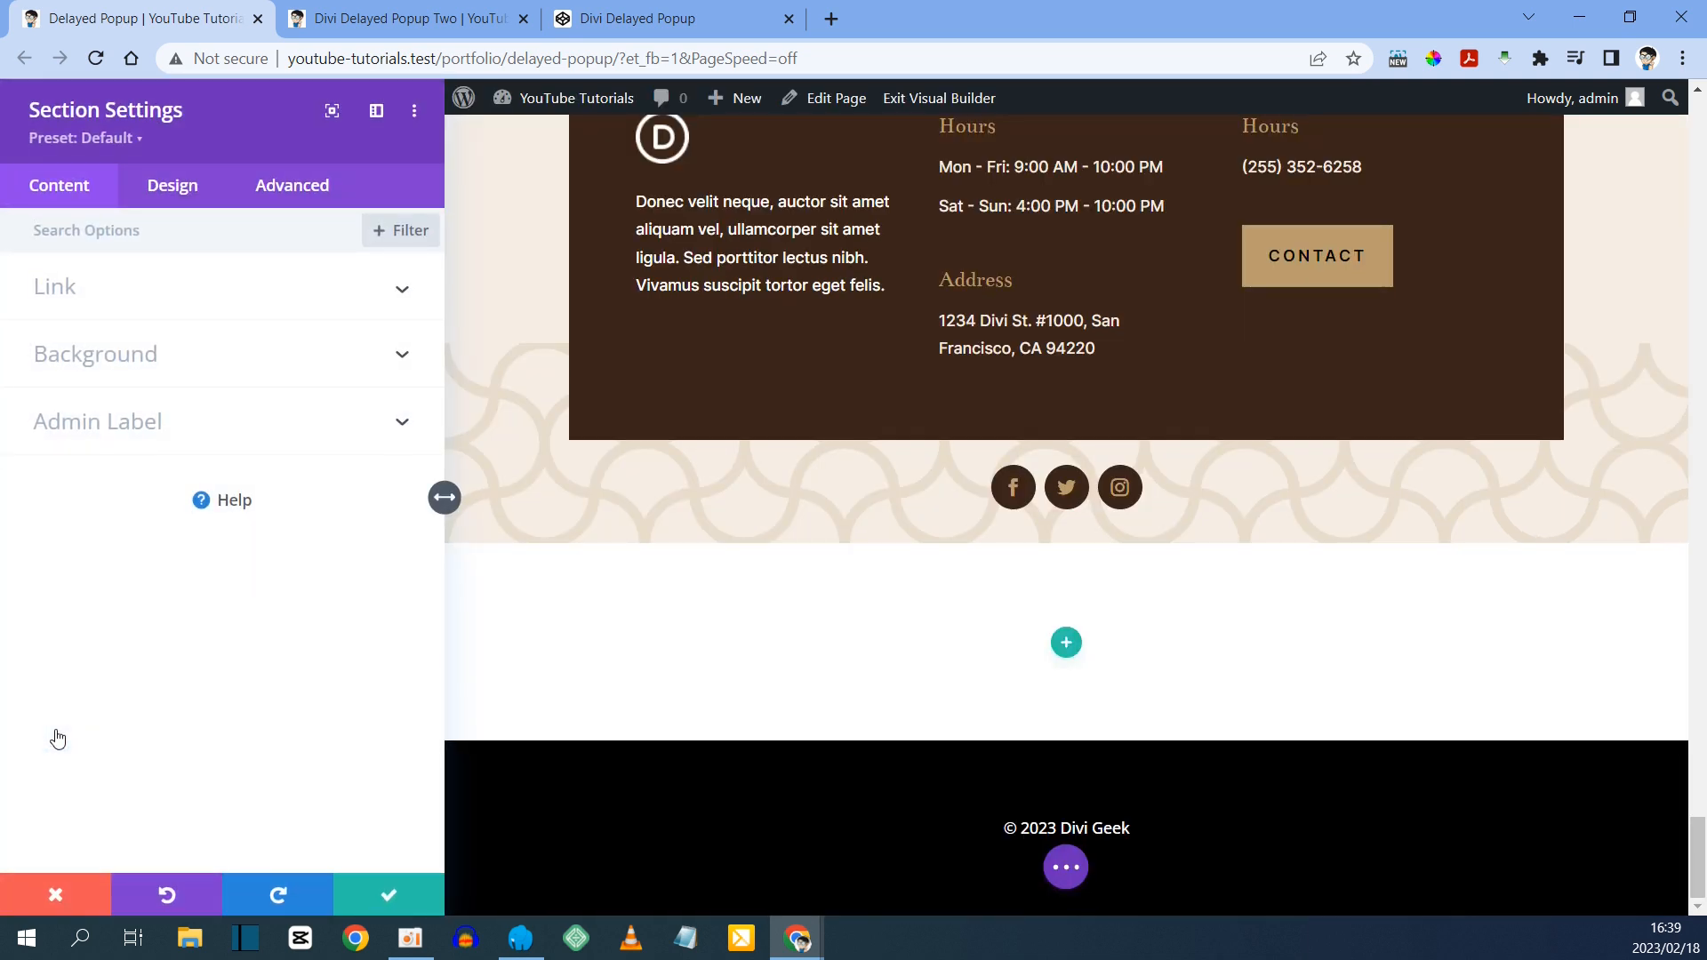
{"action": "left_click", "coordinate": [285, 192]}
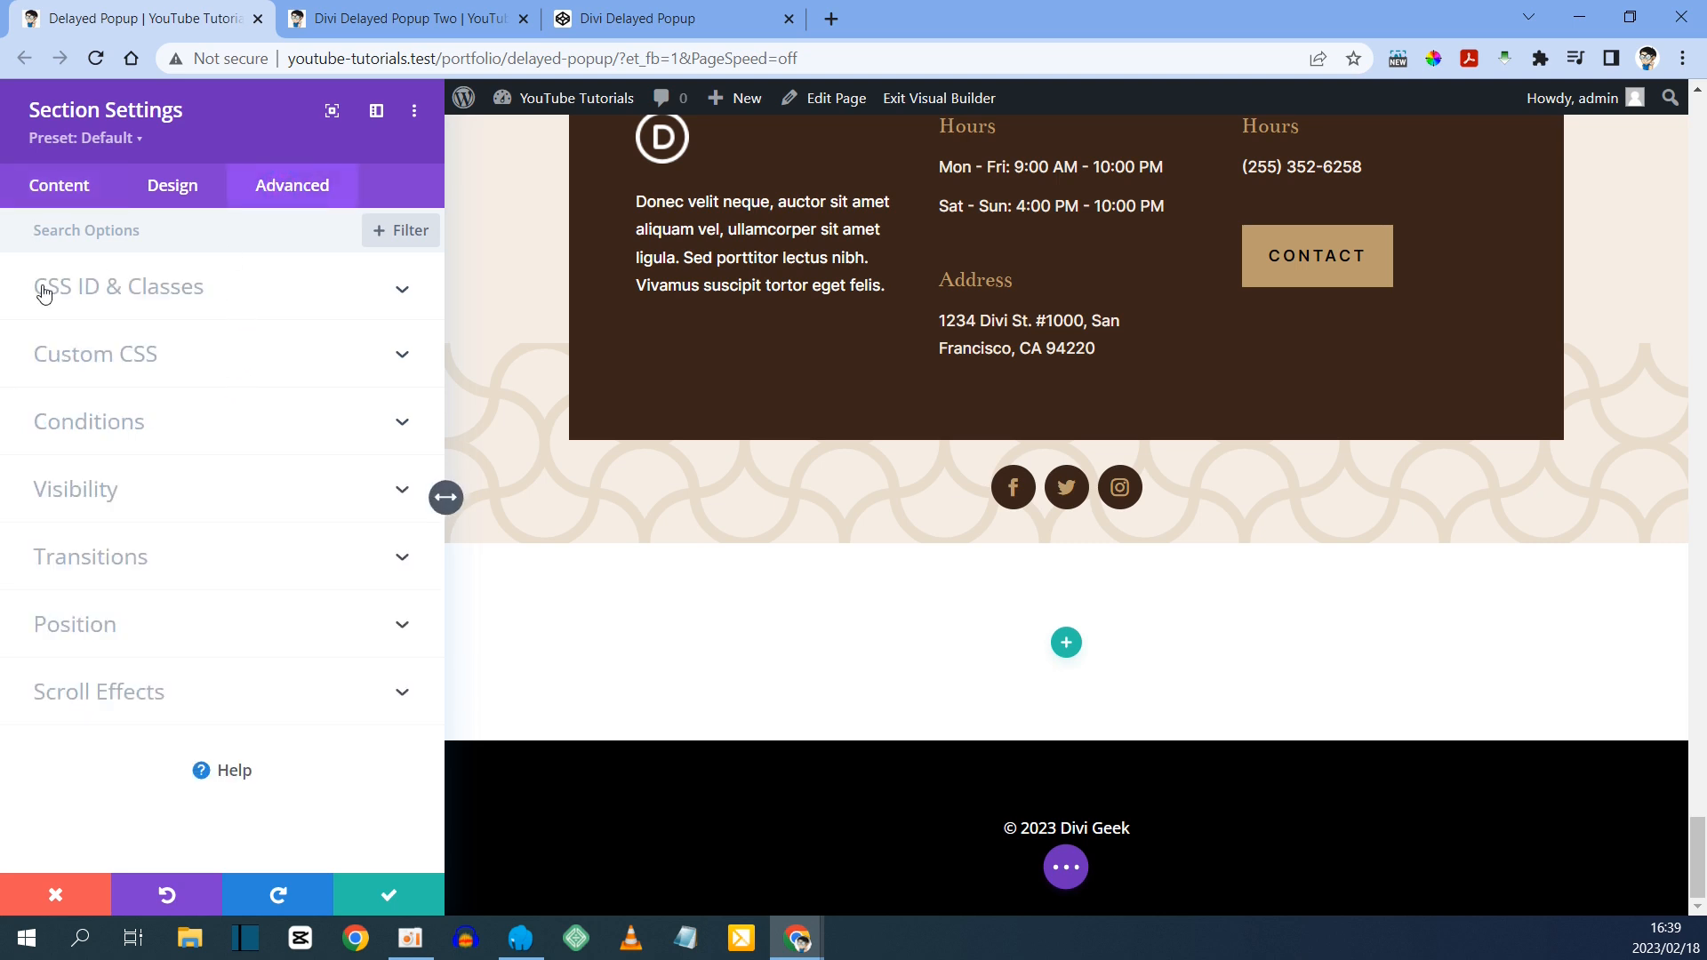
{"action": "left_click", "coordinate": [132, 290]}
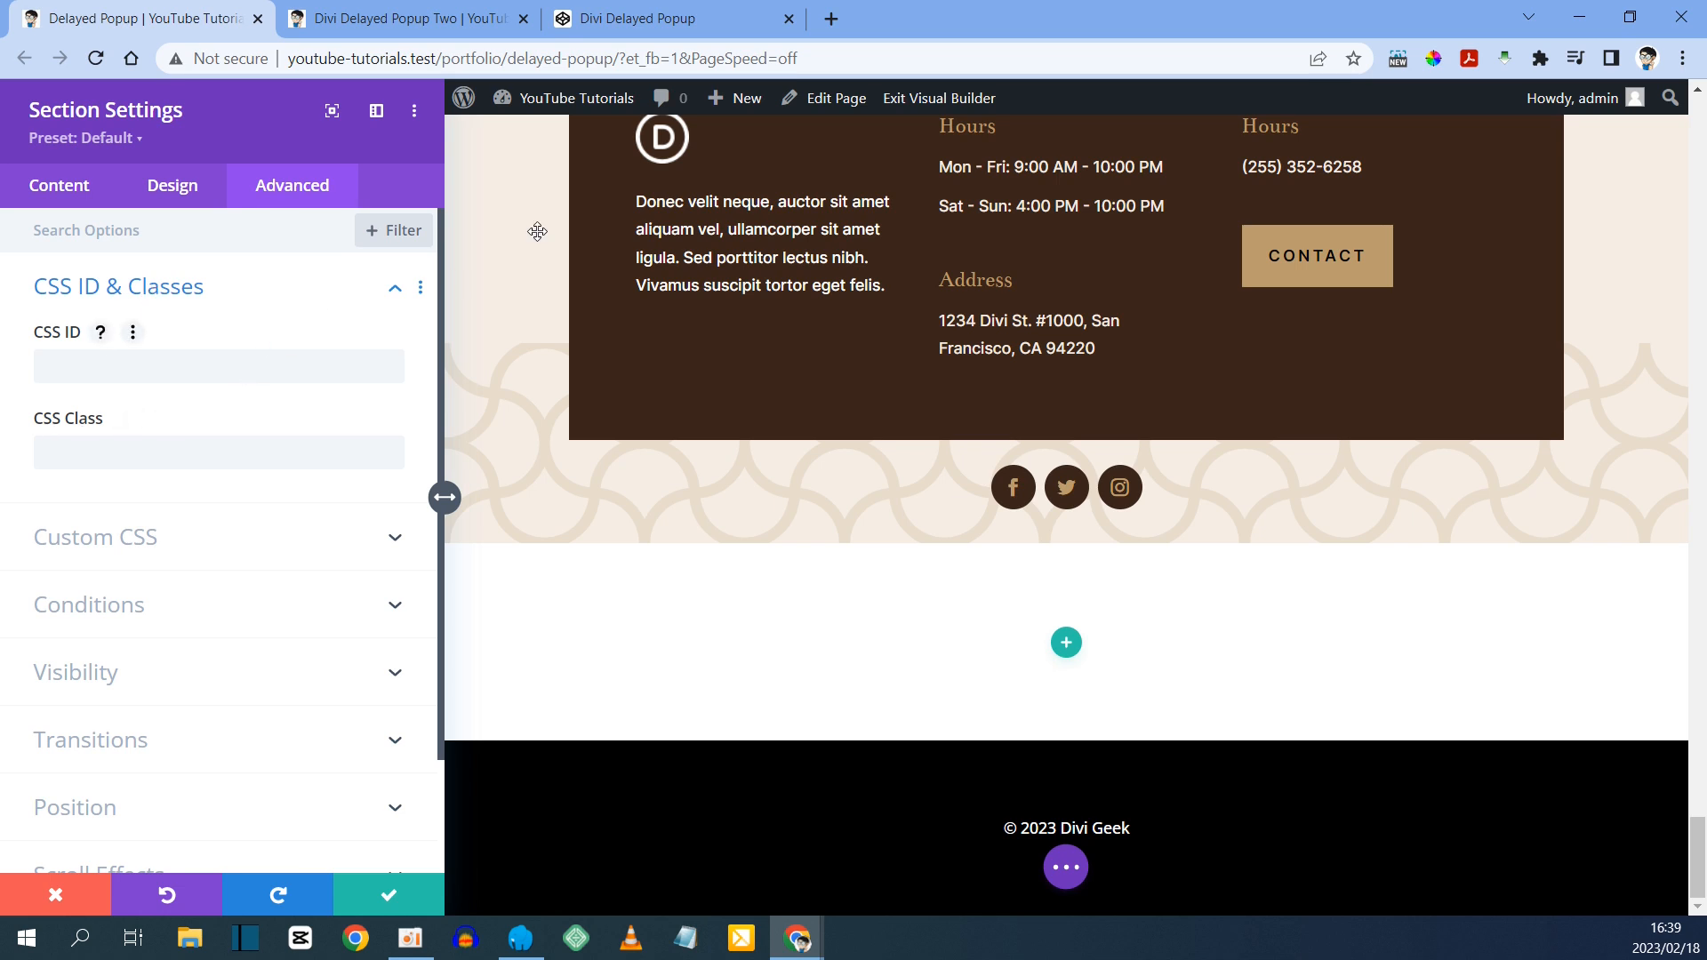
- In the CodePen code for the delayed popup, copy the class name dg-popup-section from the stylesheet
{"action": "left_click", "coordinate": [676, 18]}
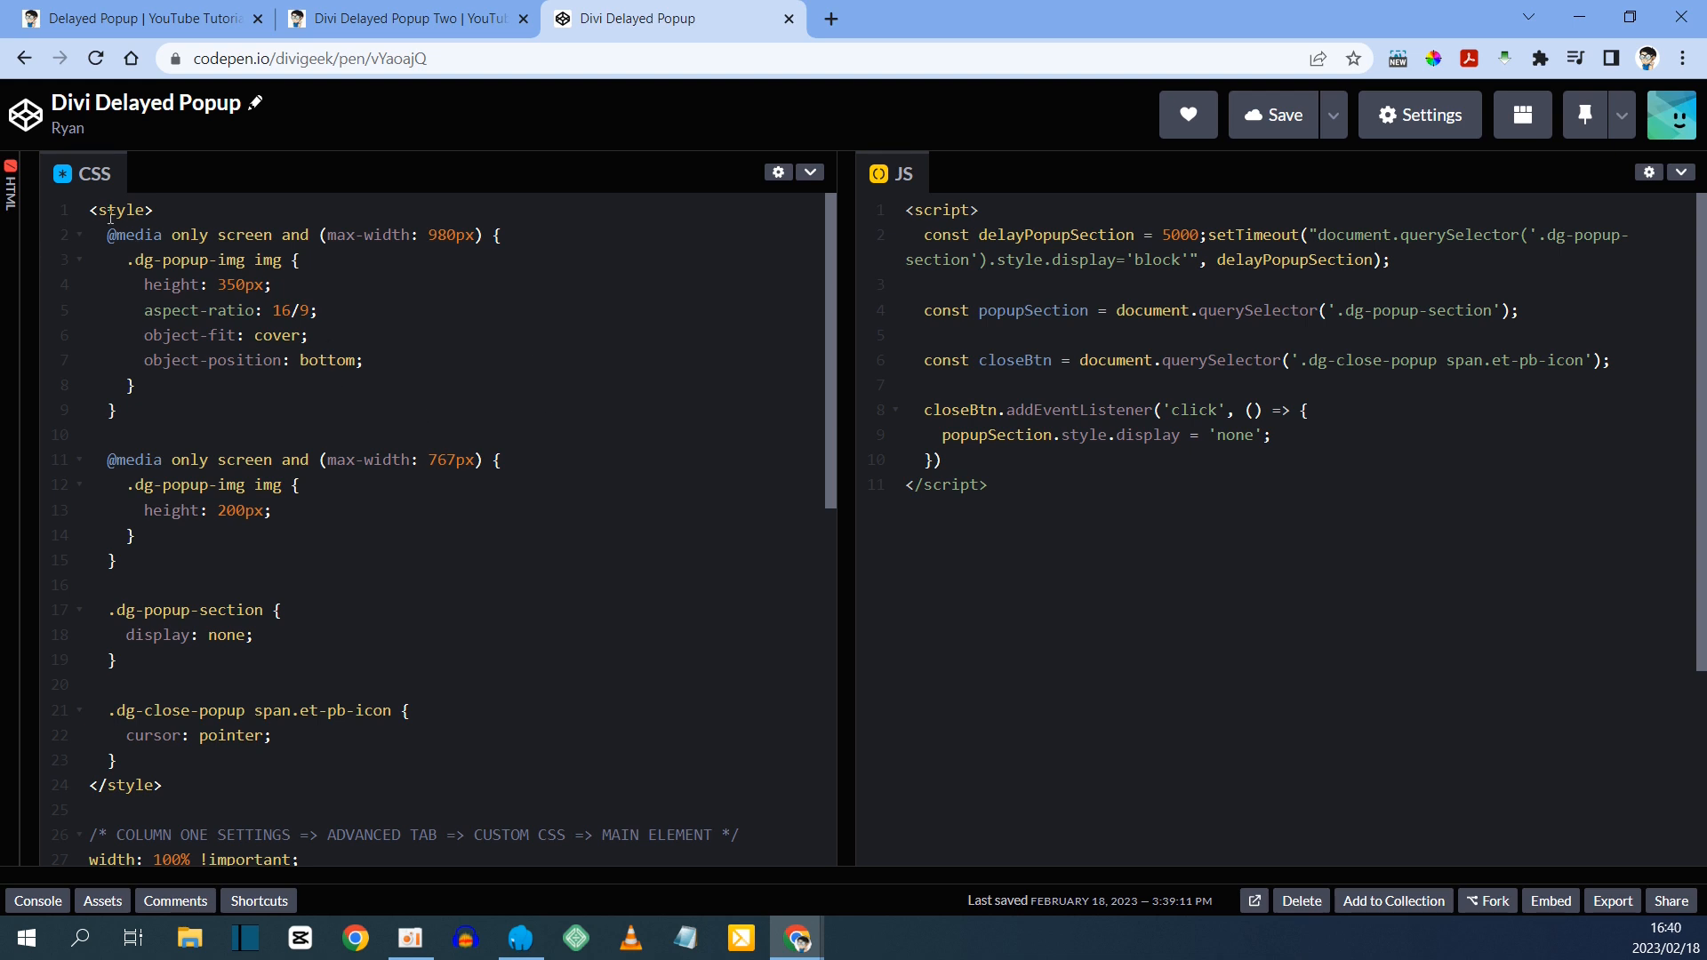
{"action": "left_click_drag", "start_coordinate": [92, 212], "coordinate": [165, 212]}
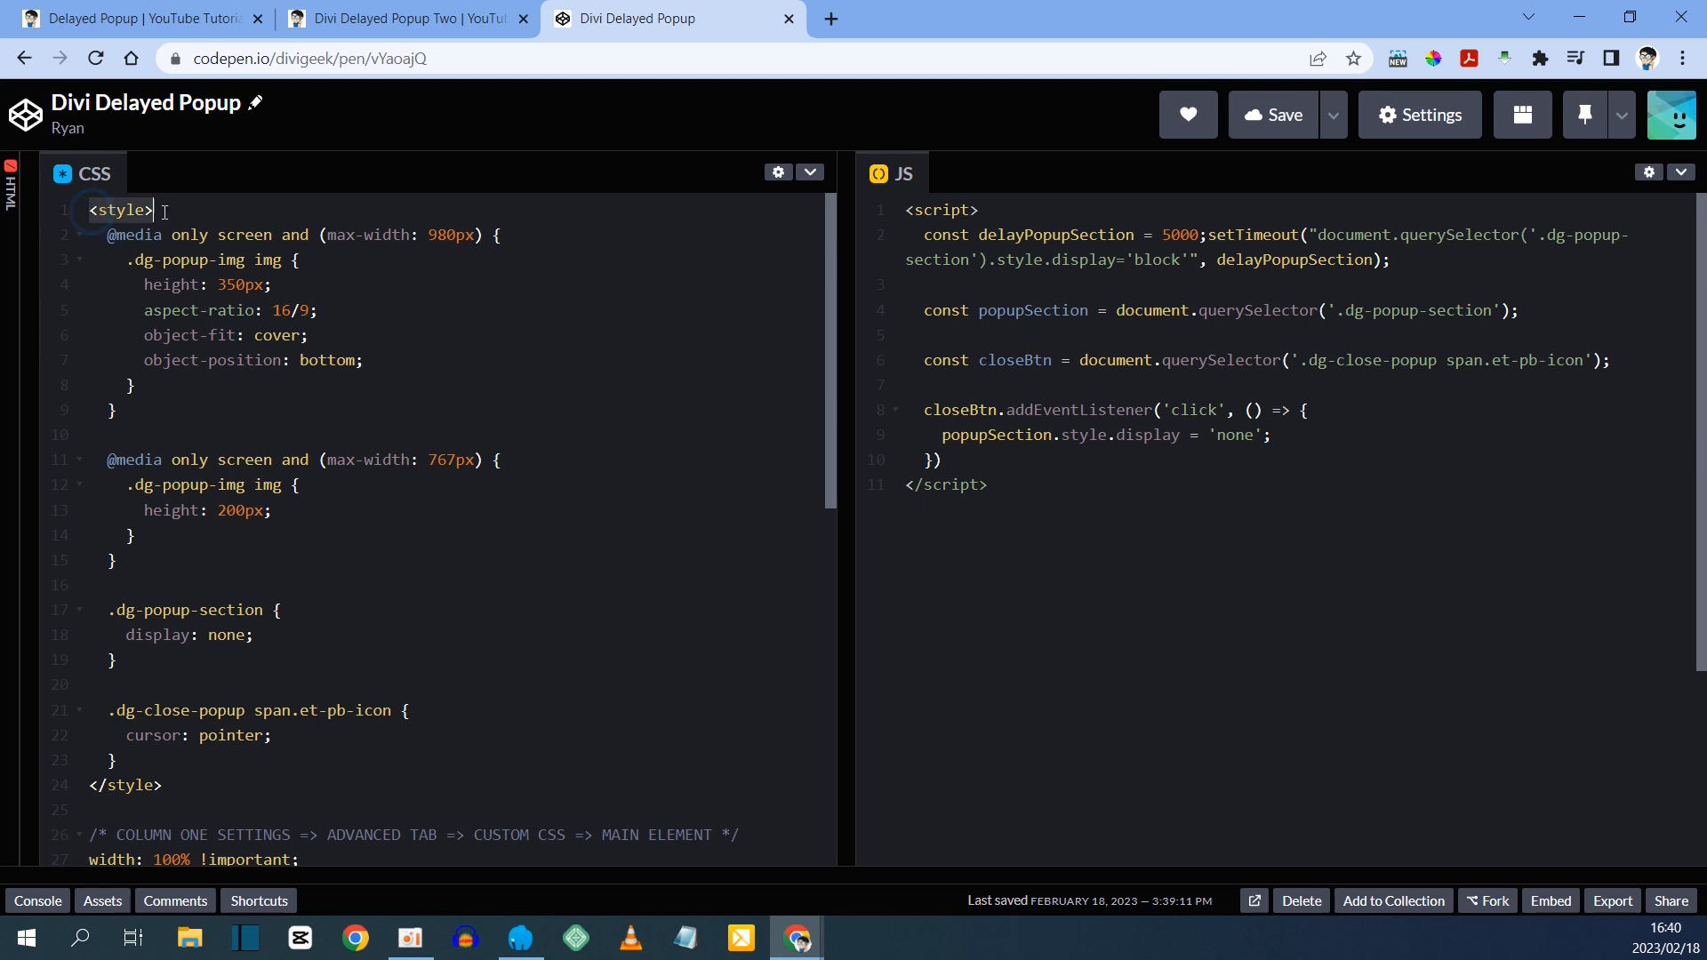
{"action": "left_click_drag", "start_coordinate": [92, 784], "coordinate": [177, 792]}
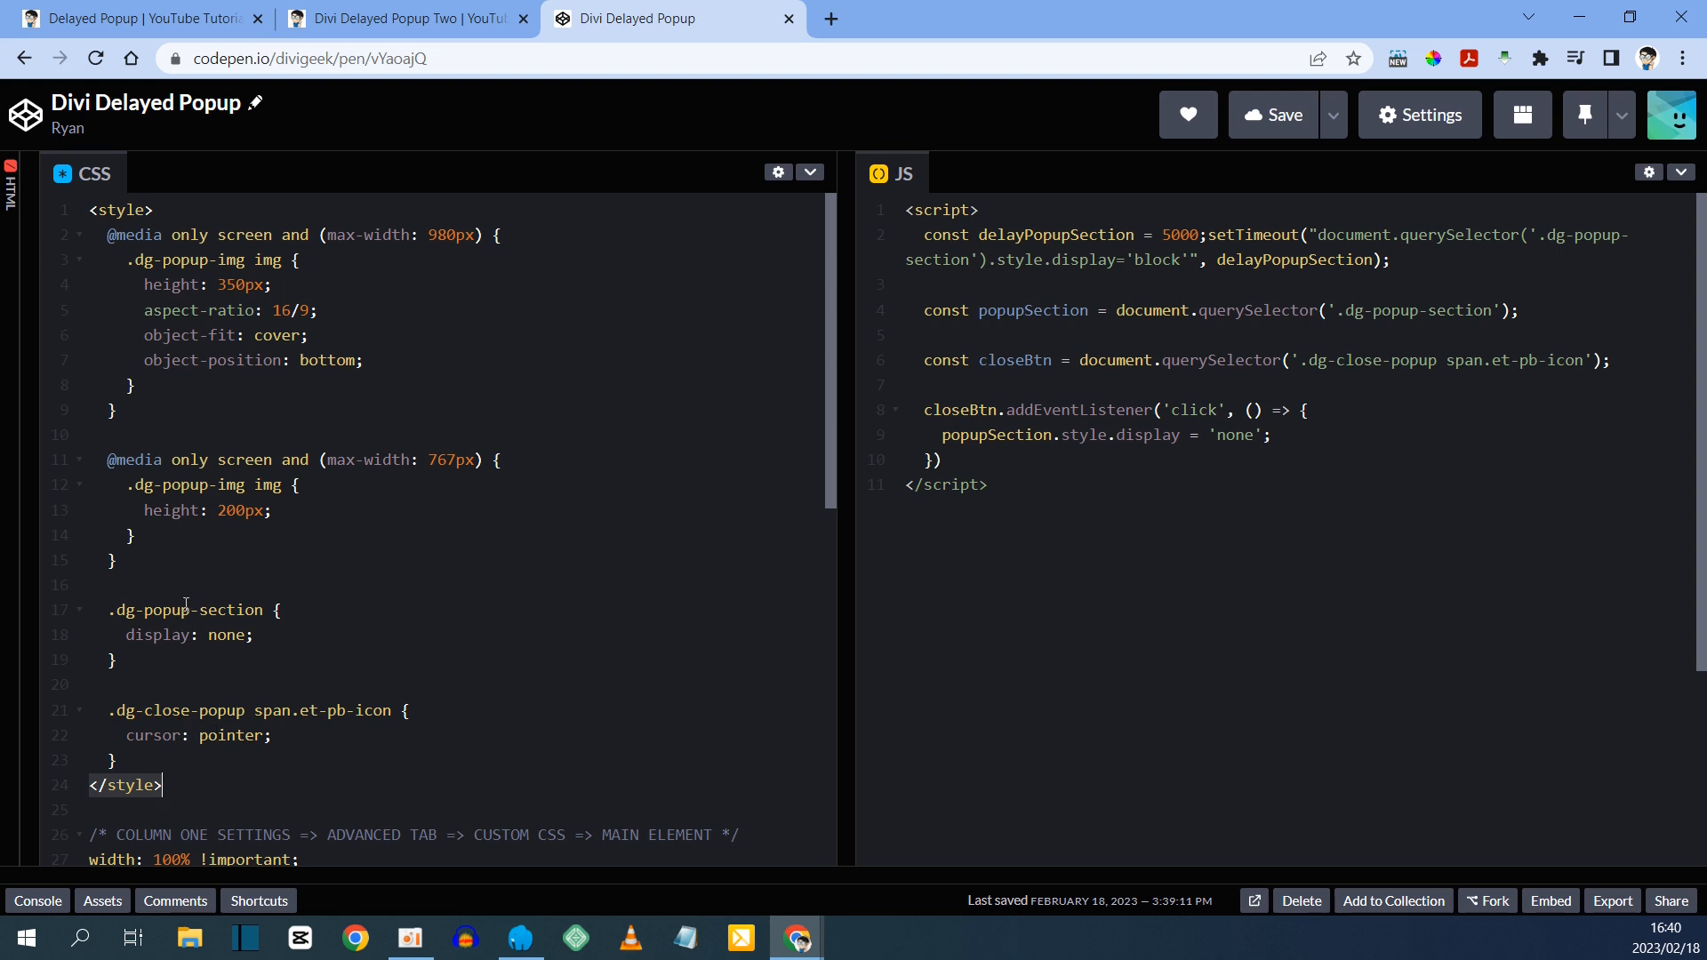
{"action": "left_click_drag", "start_coordinate": [117, 608], "coordinate": [265, 607]}
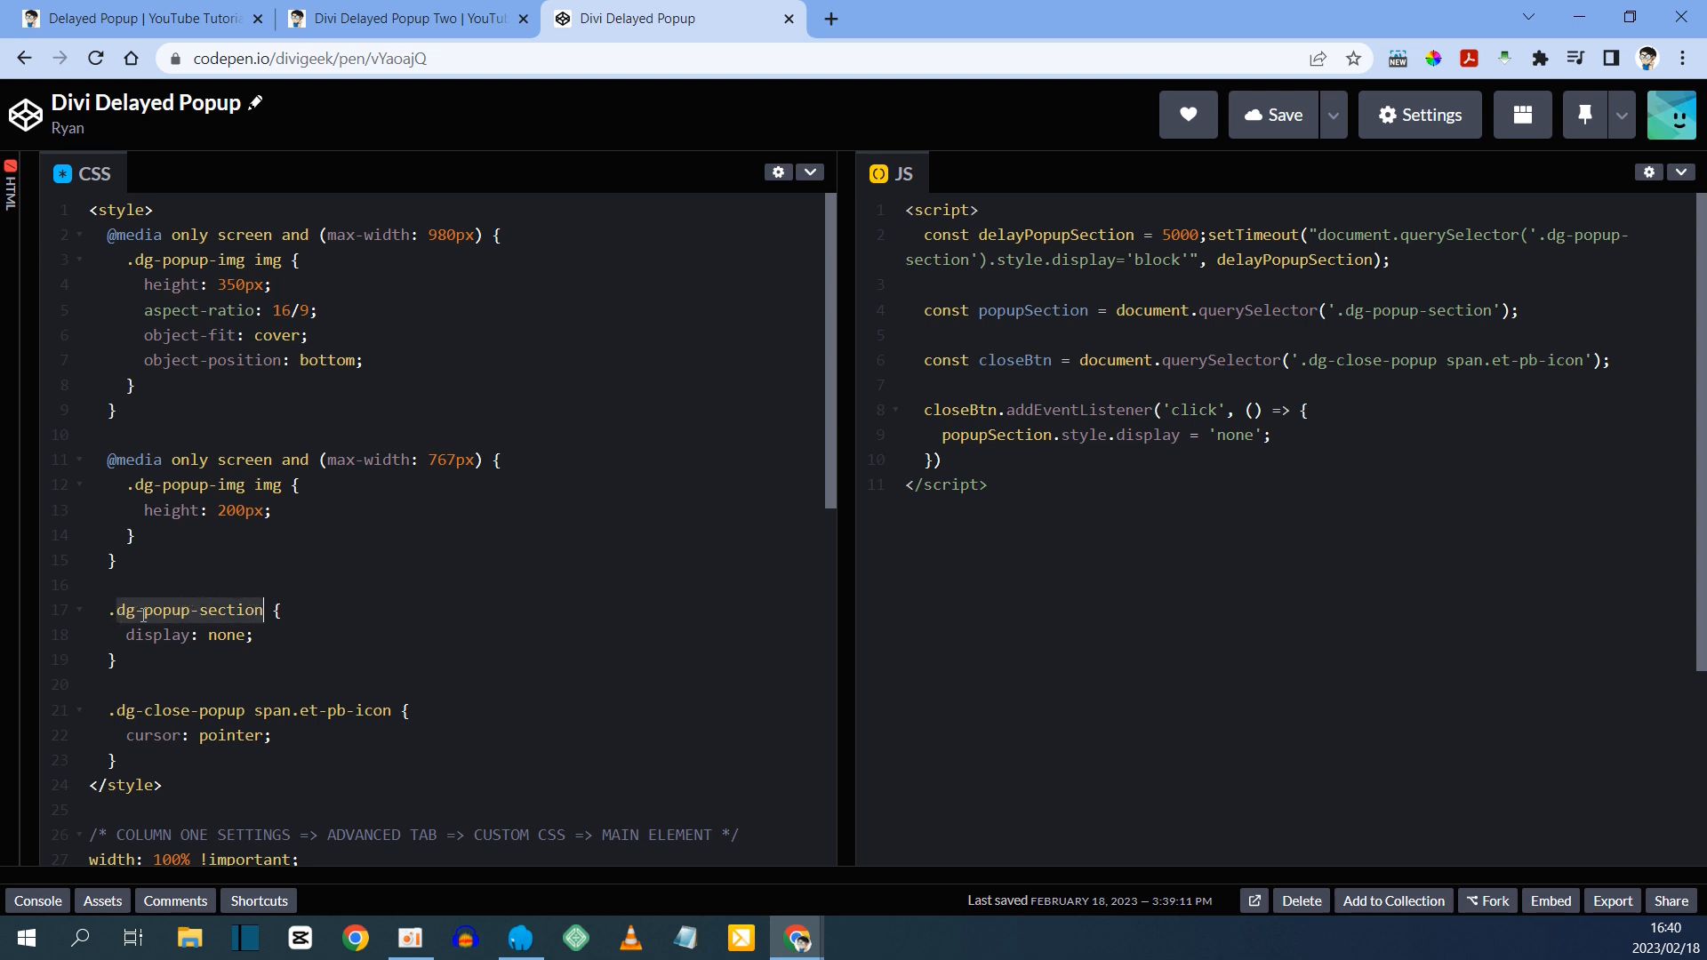
{"action": "right_click", "coordinate": [222, 617]}
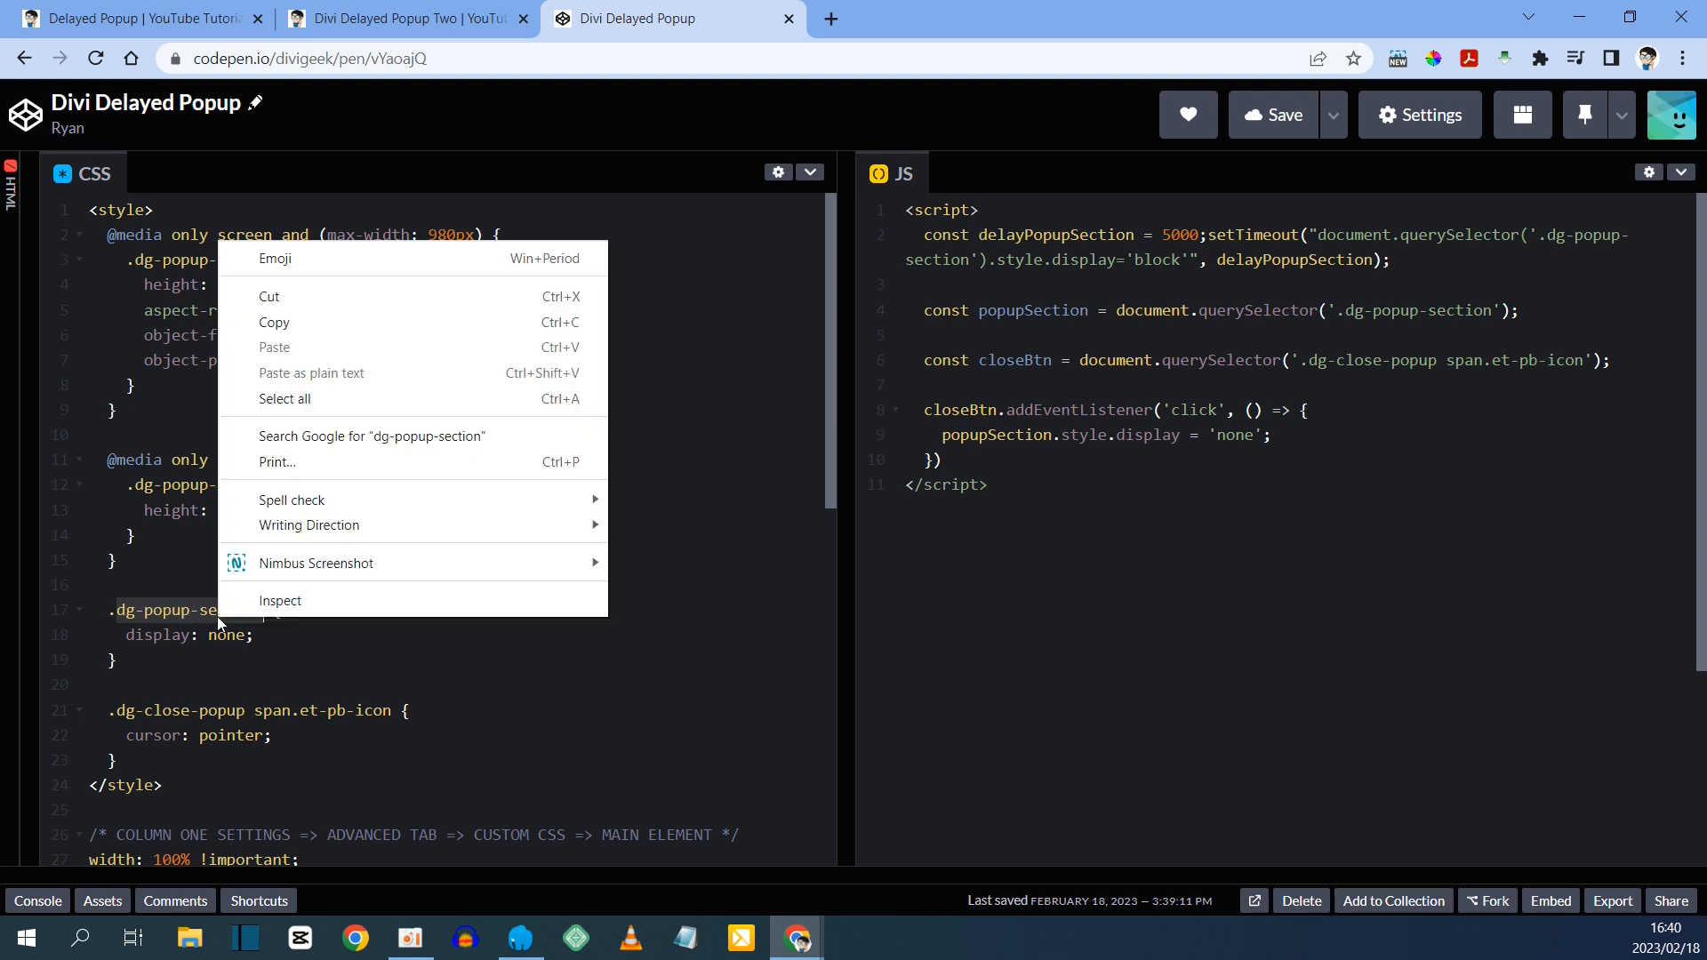
{"action": "left_click", "coordinate": [347, 323]}
- Back in the Divi page builder, set the new section's CSS class to dg-popup-section and save its settings
{"action": "left_click", "coordinate": [182, 18]}
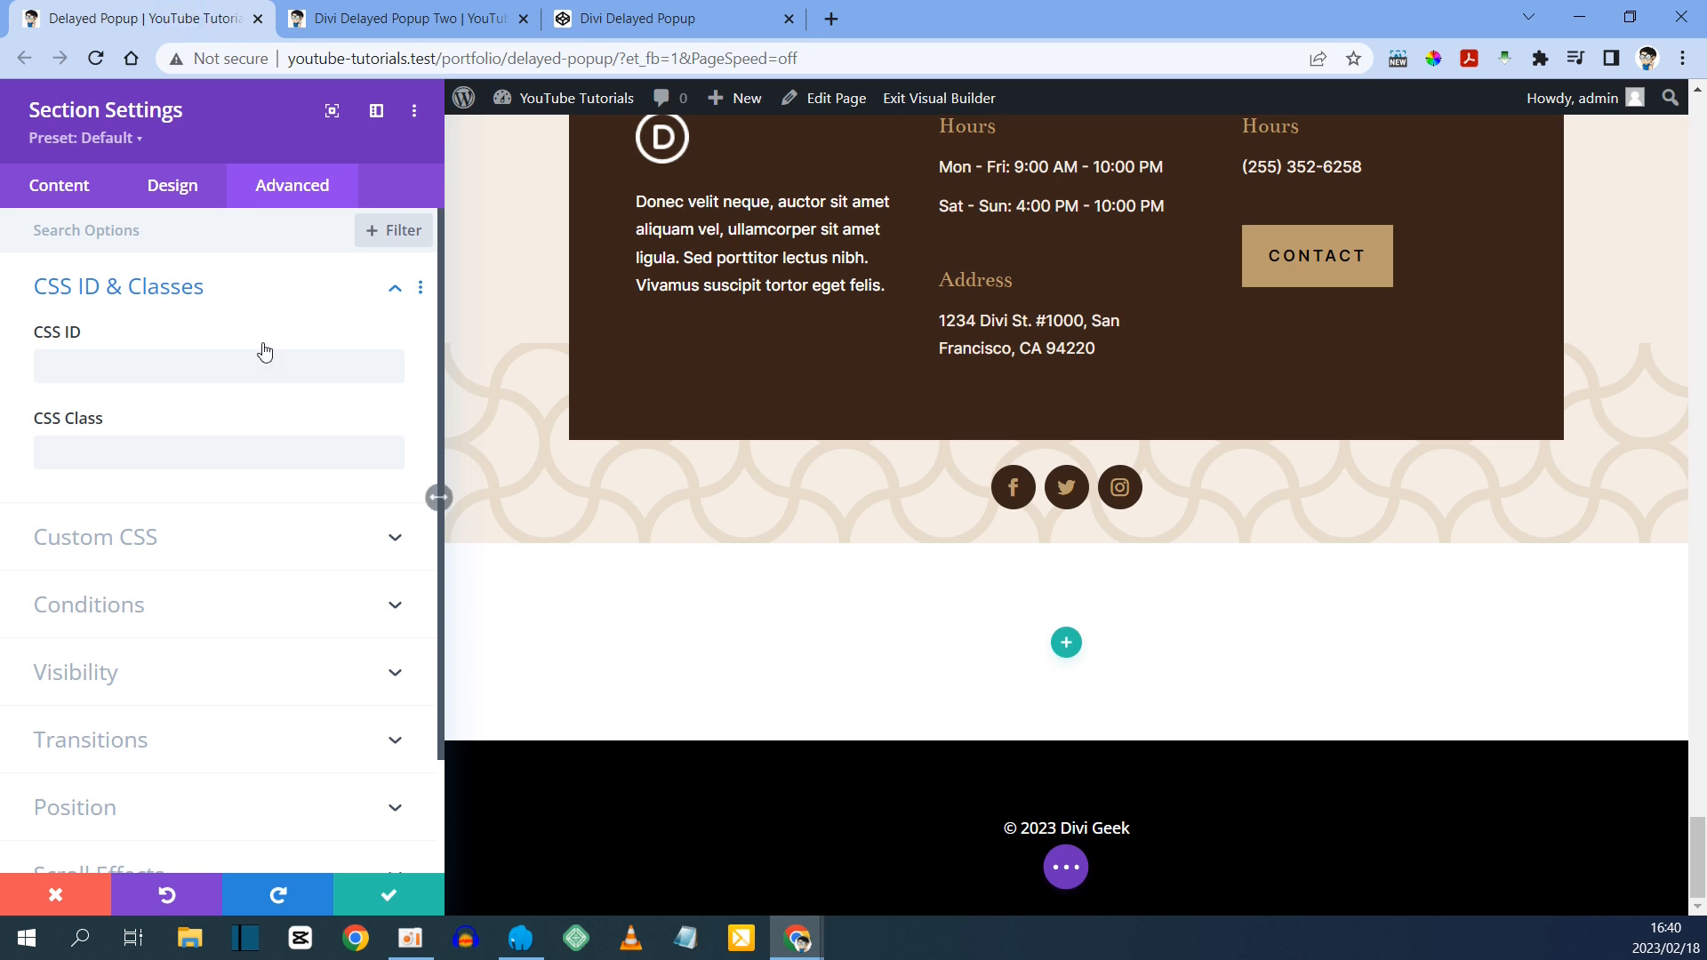
{"action": "right_click", "coordinate": [75, 458]}
{"action": "left_click", "coordinate": [159, 619]}
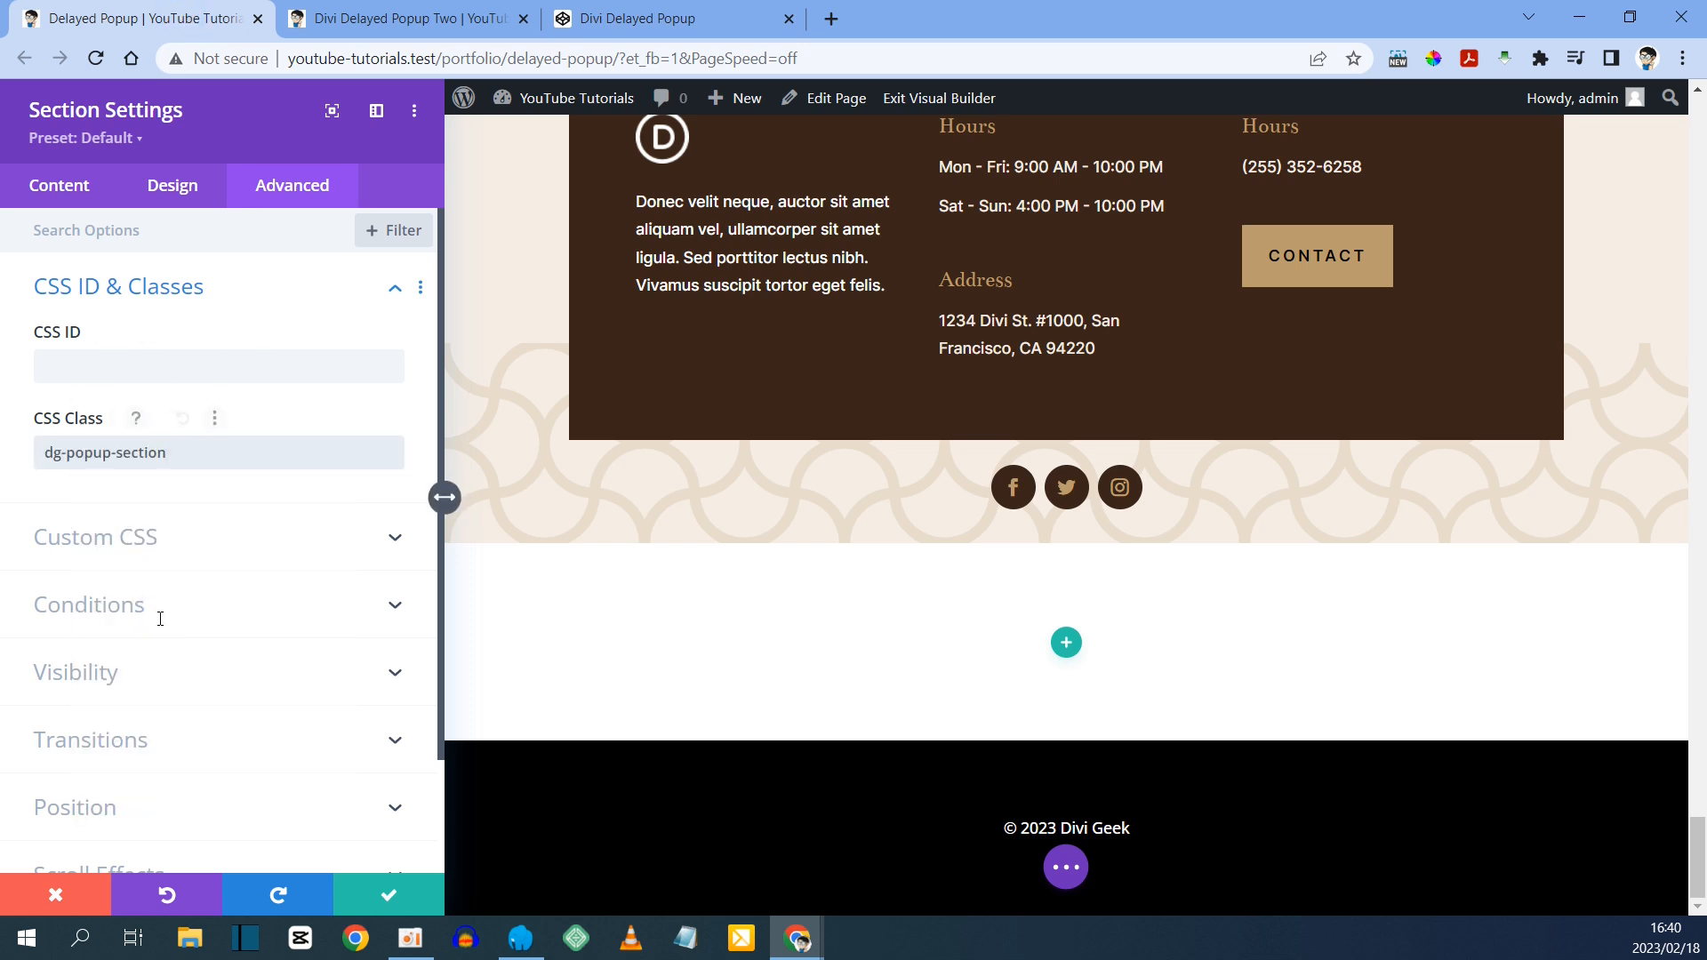
{"action": "left_click", "coordinate": [395, 891]}
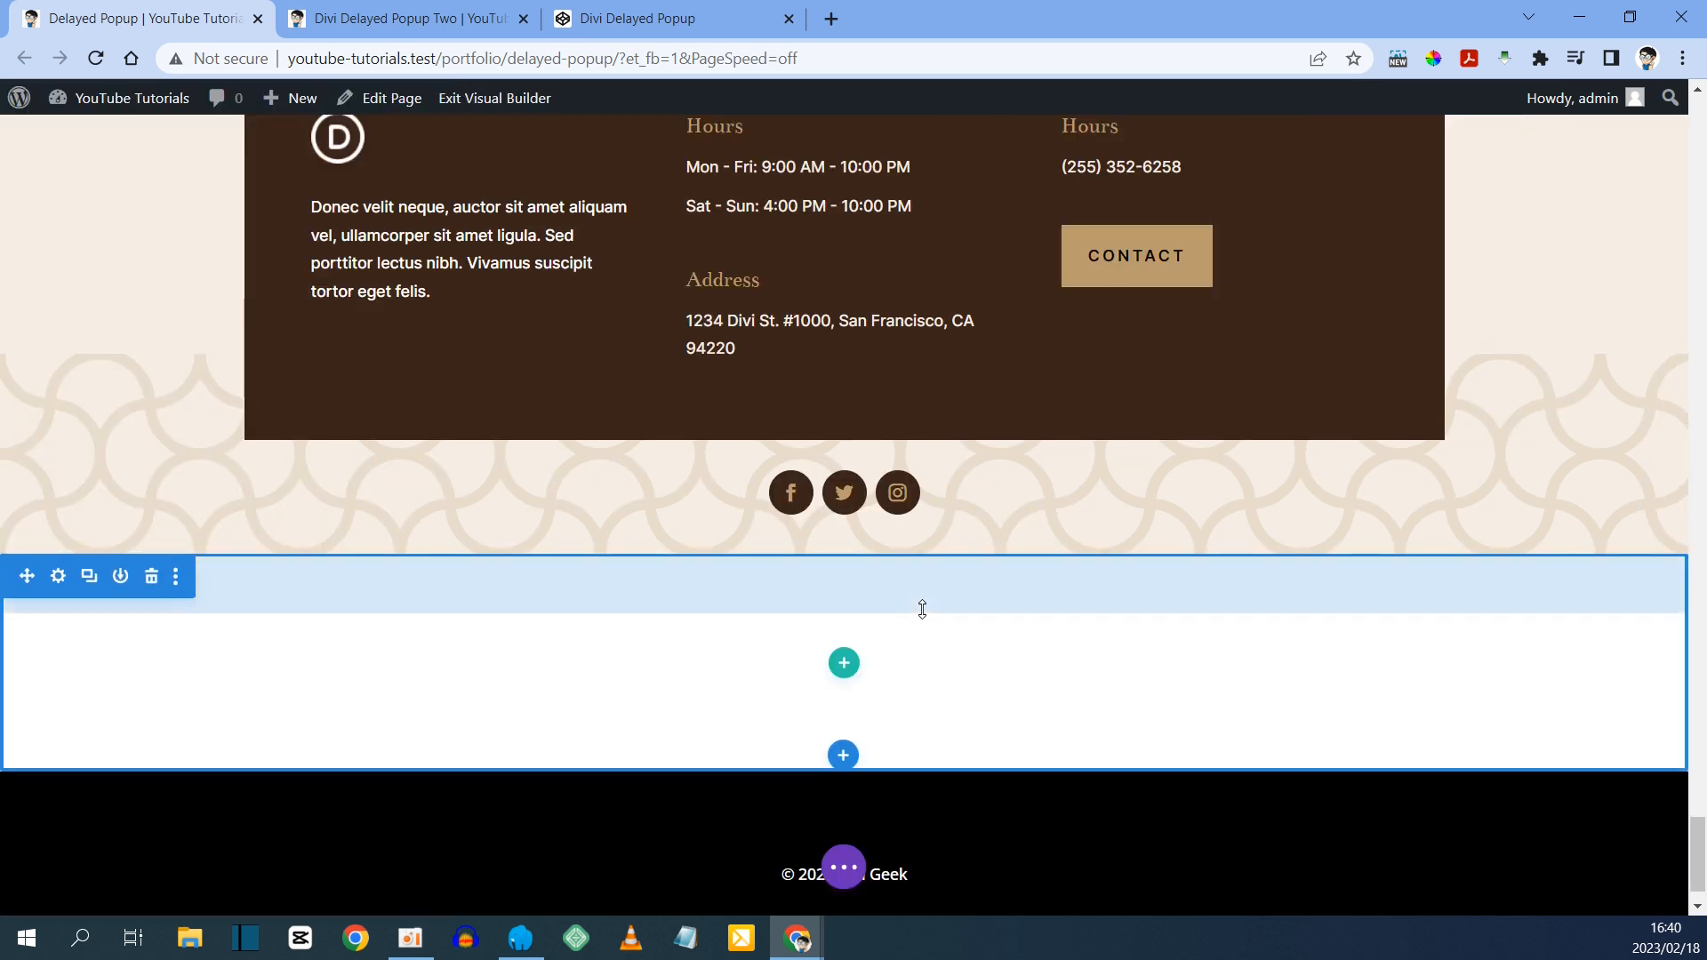
- Insert a row with three equal columns in the new section, without adding a module
{"action": "left_click", "coordinate": [847, 665]}
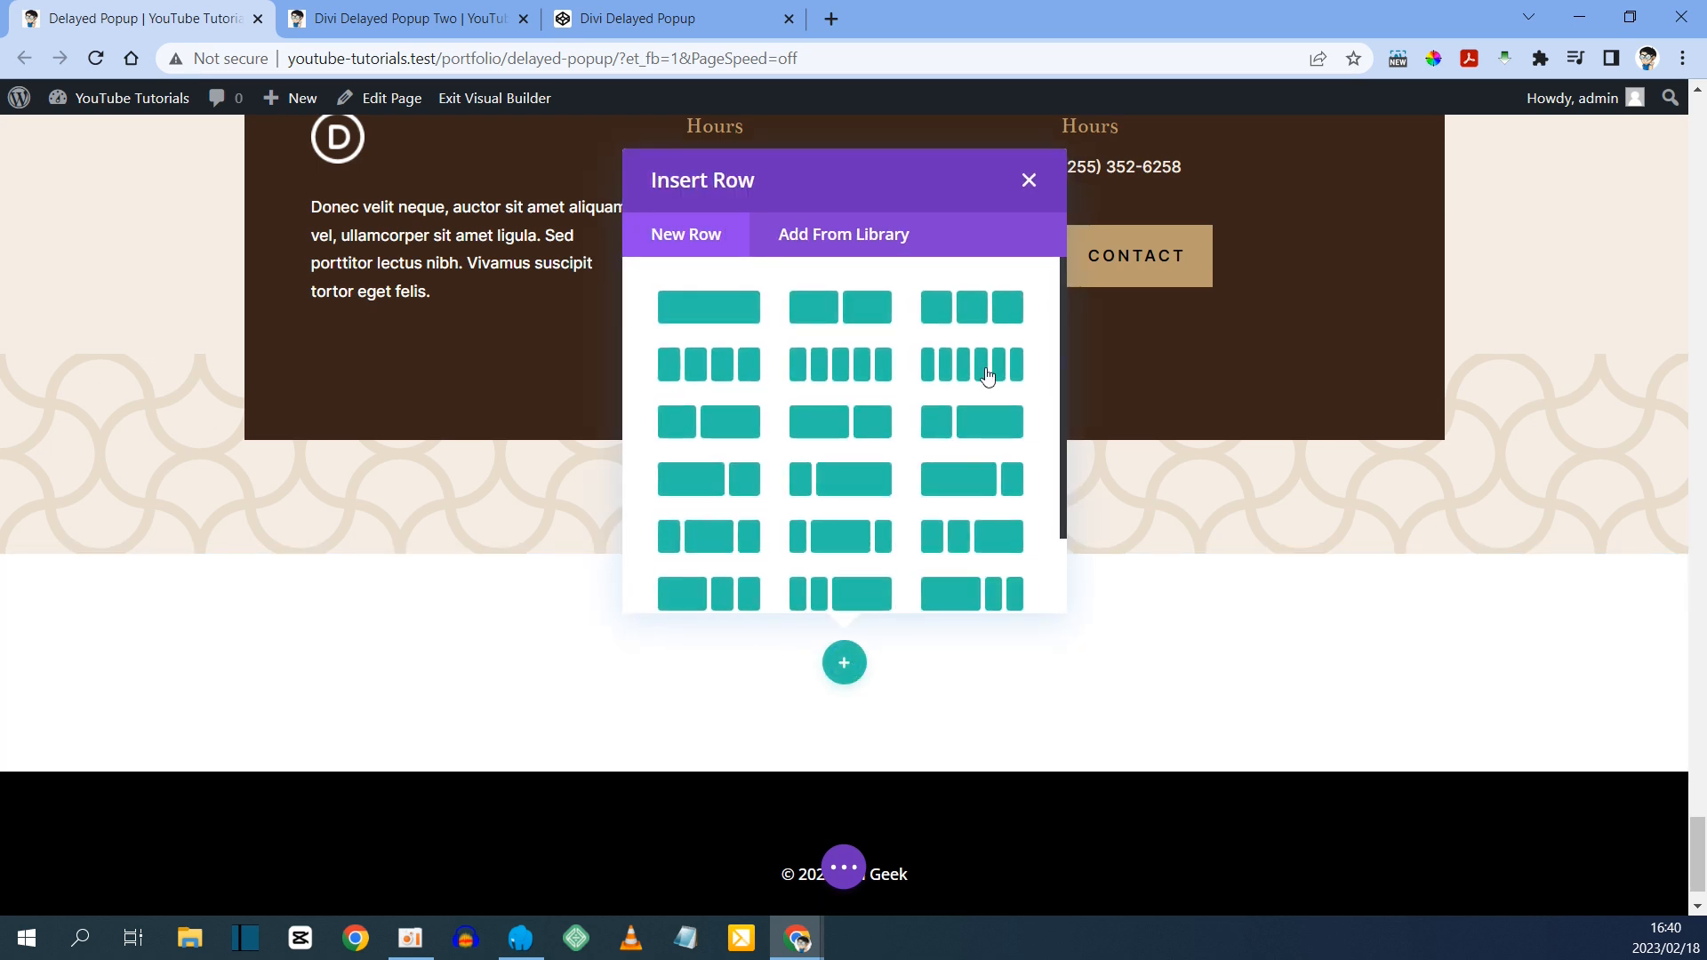
{"action": "left_click", "coordinate": [977, 313]}
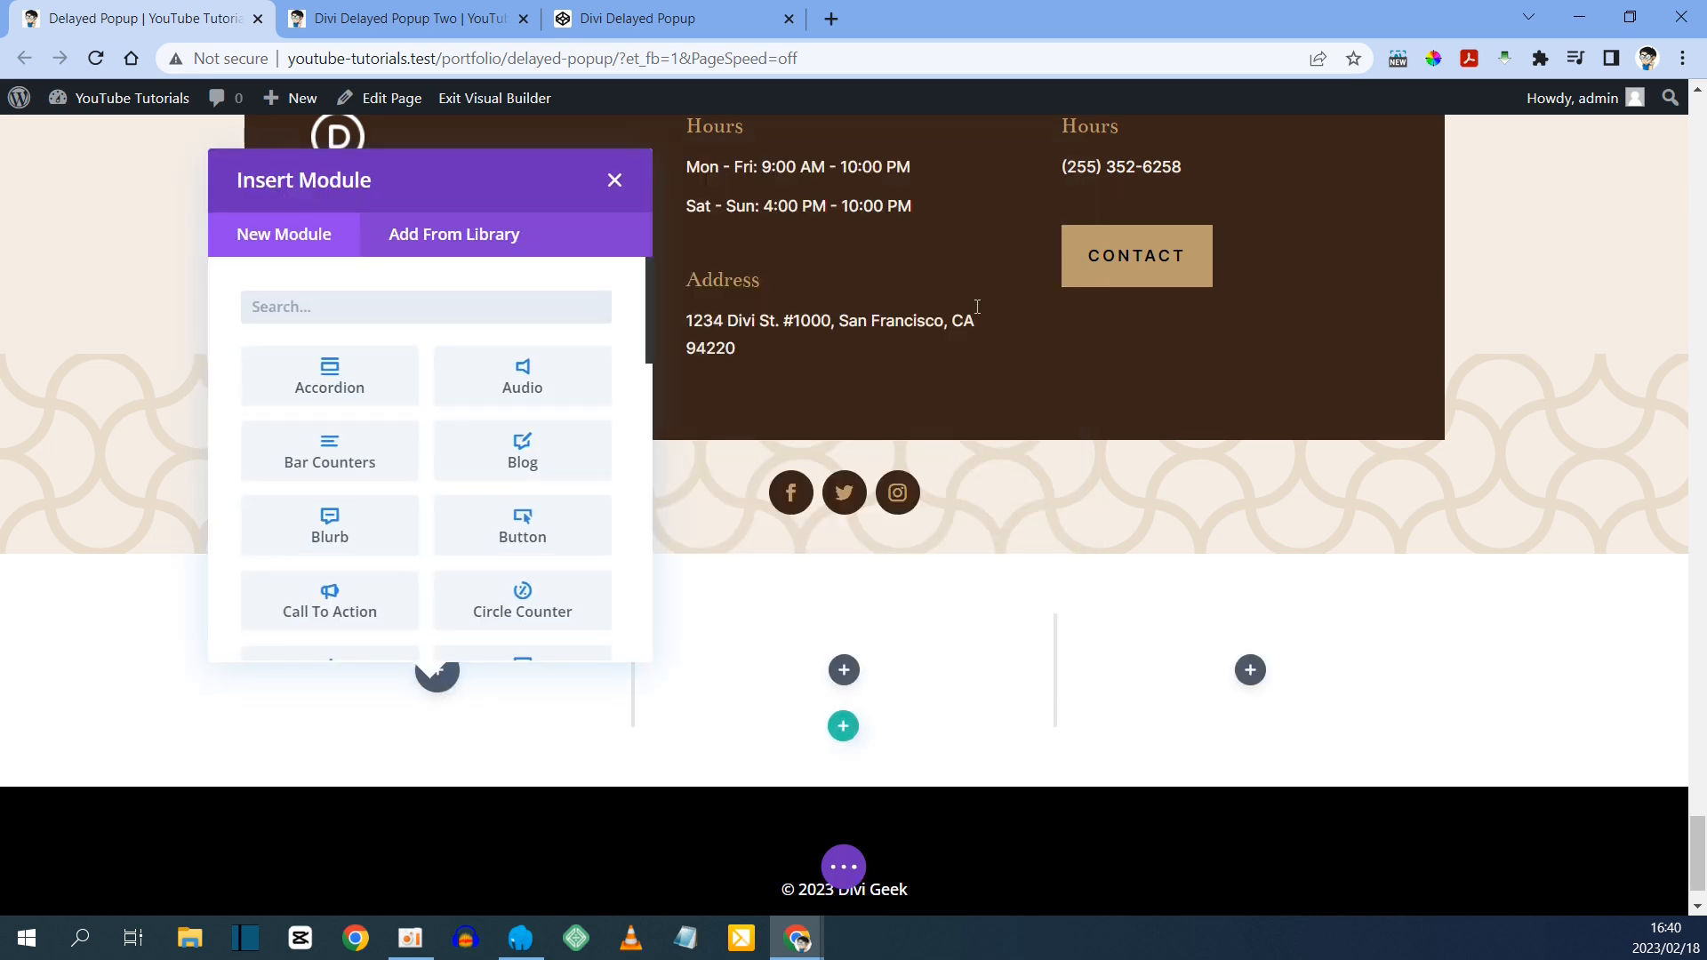
{"action": "left_click", "coordinate": [615, 180]}
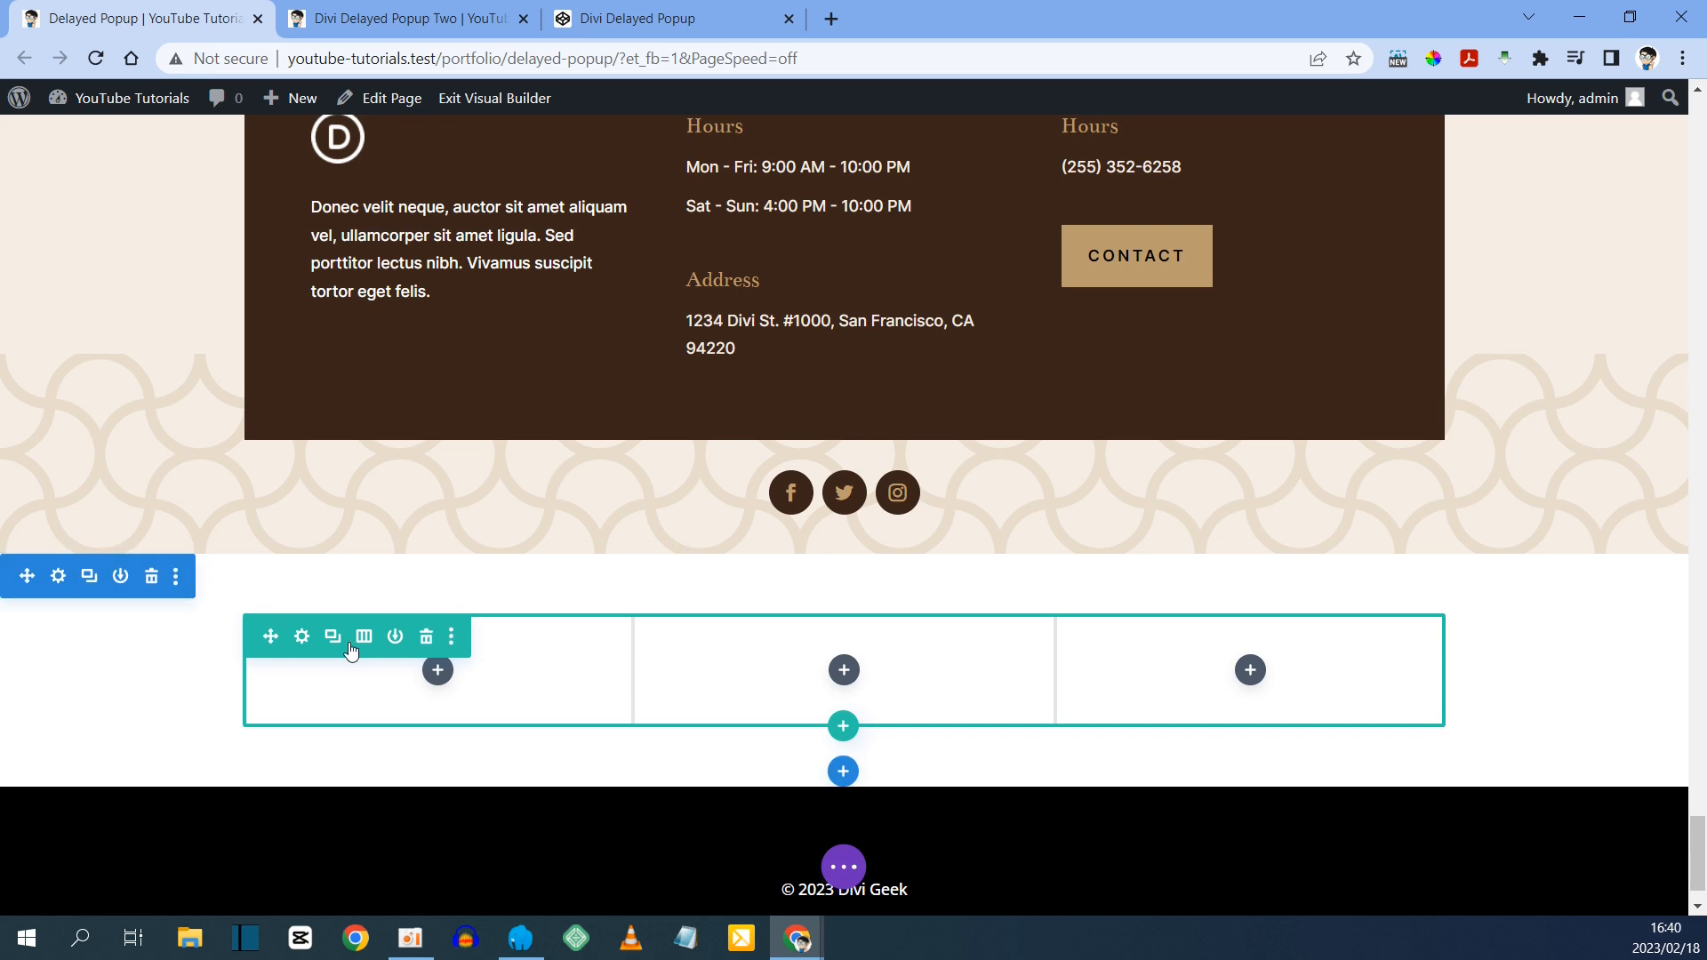
- Set the background color of the three-column row to f4ede5
{"action": "left_click", "coordinate": [303, 636]}
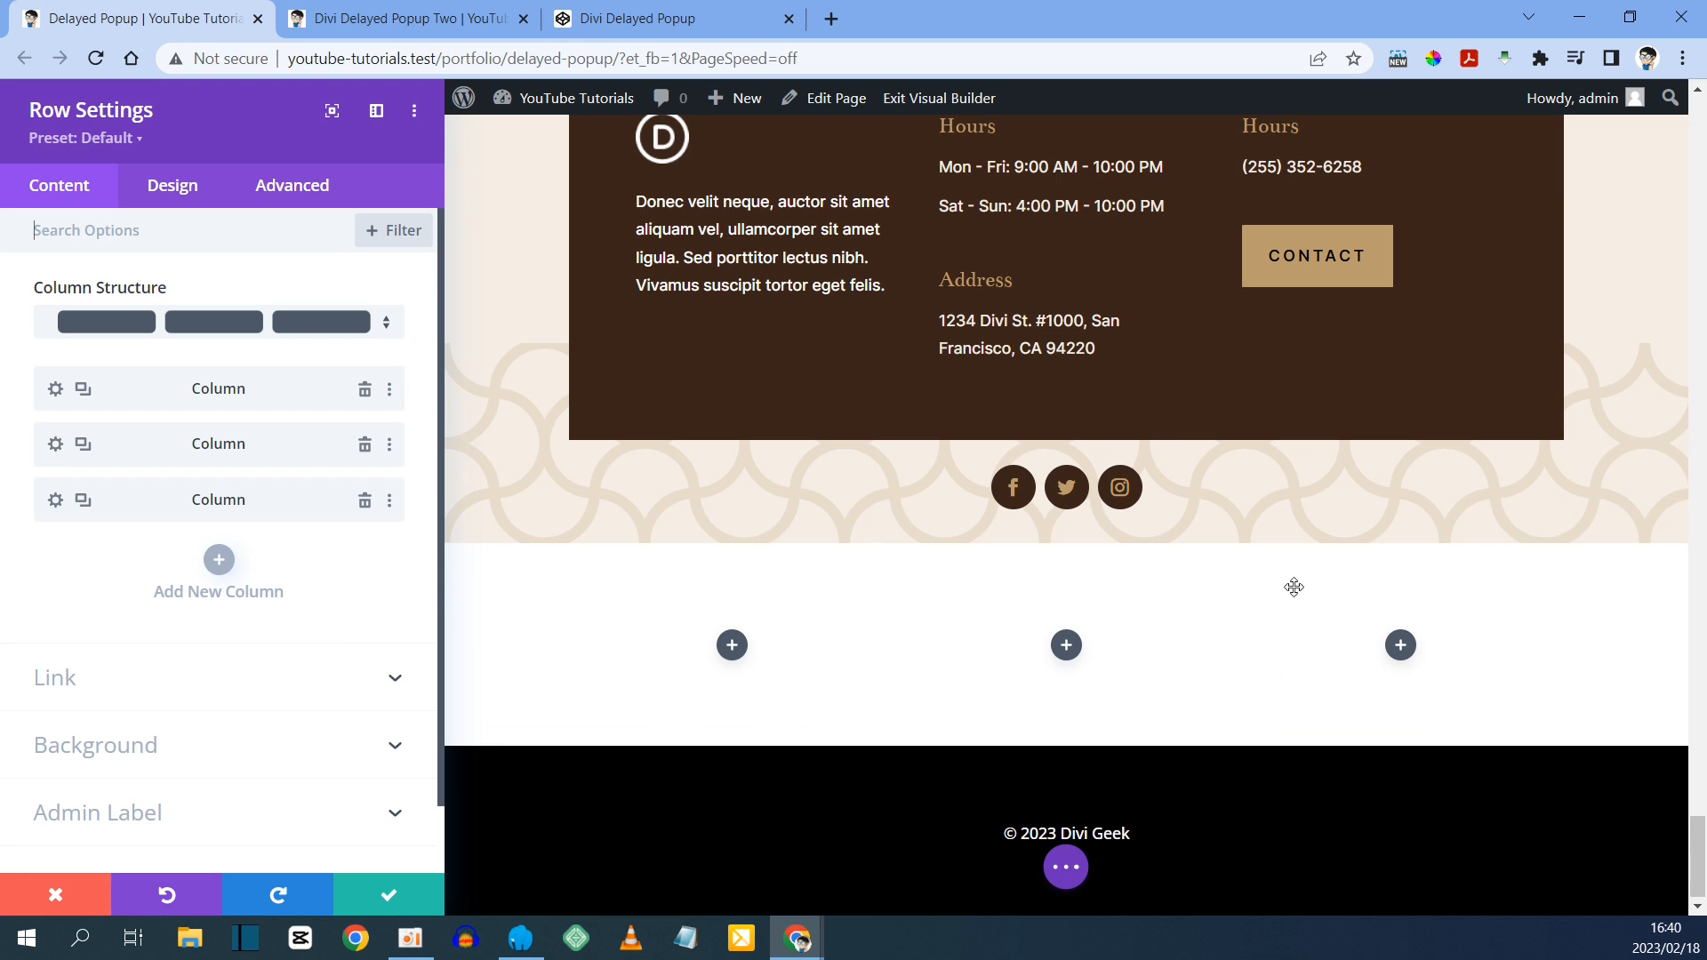
{"action": "left_click", "coordinate": [105, 753]}
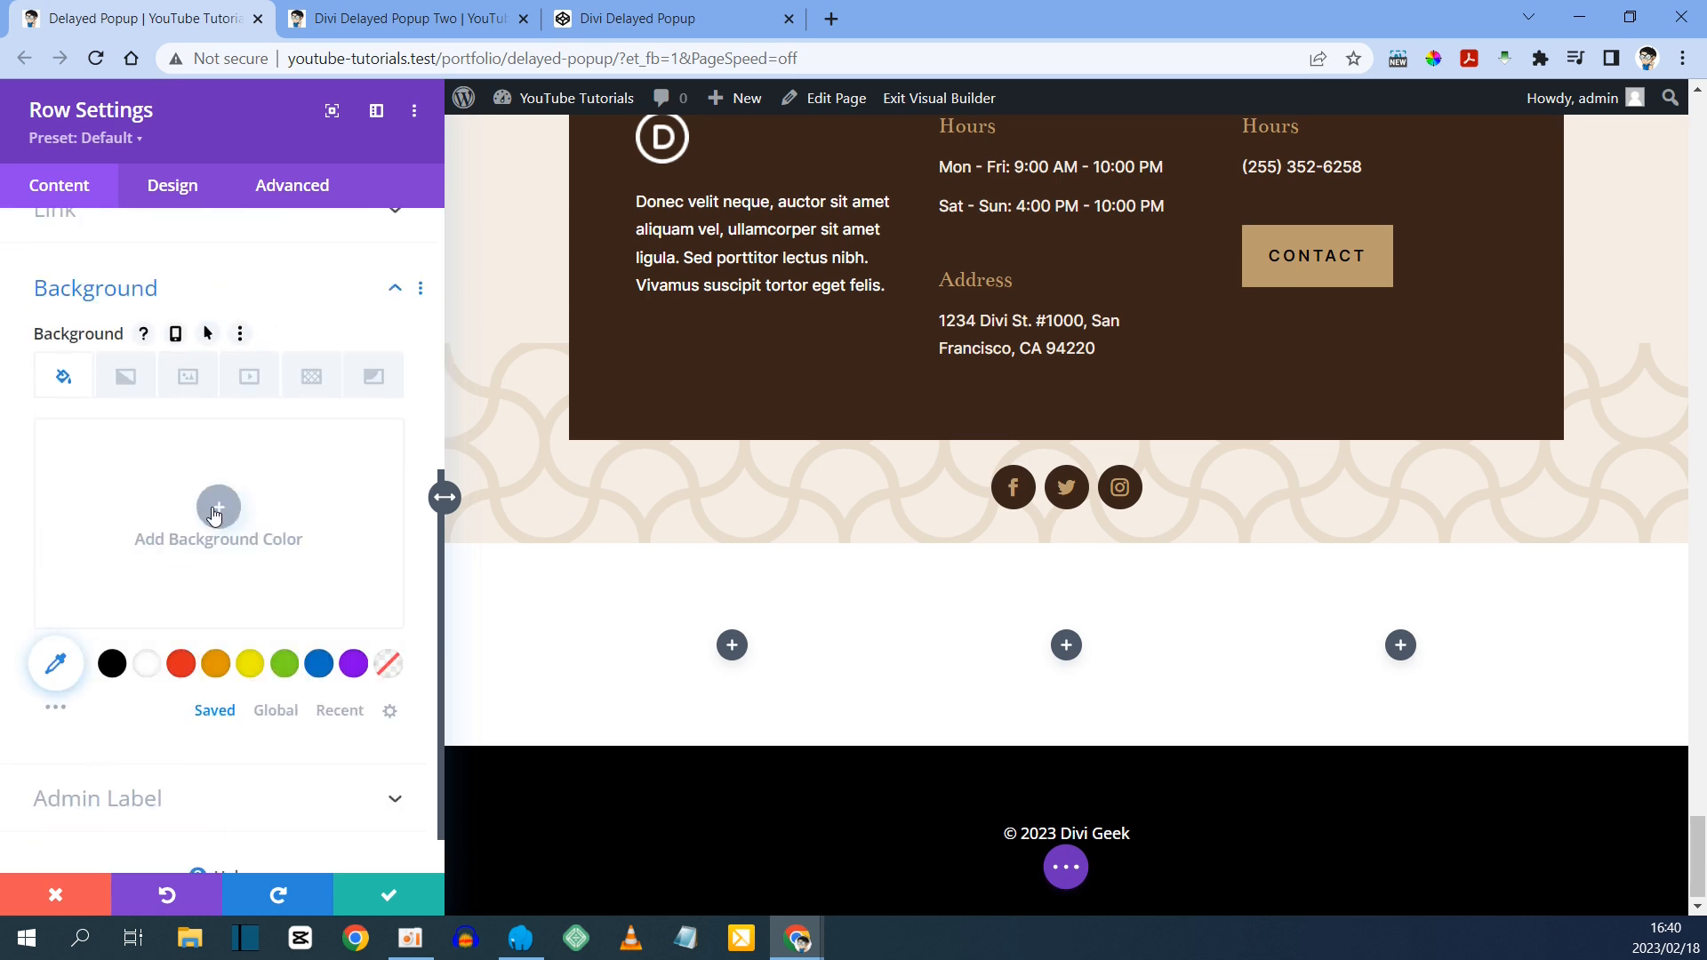
{"action": "left_click", "coordinate": [213, 514]}
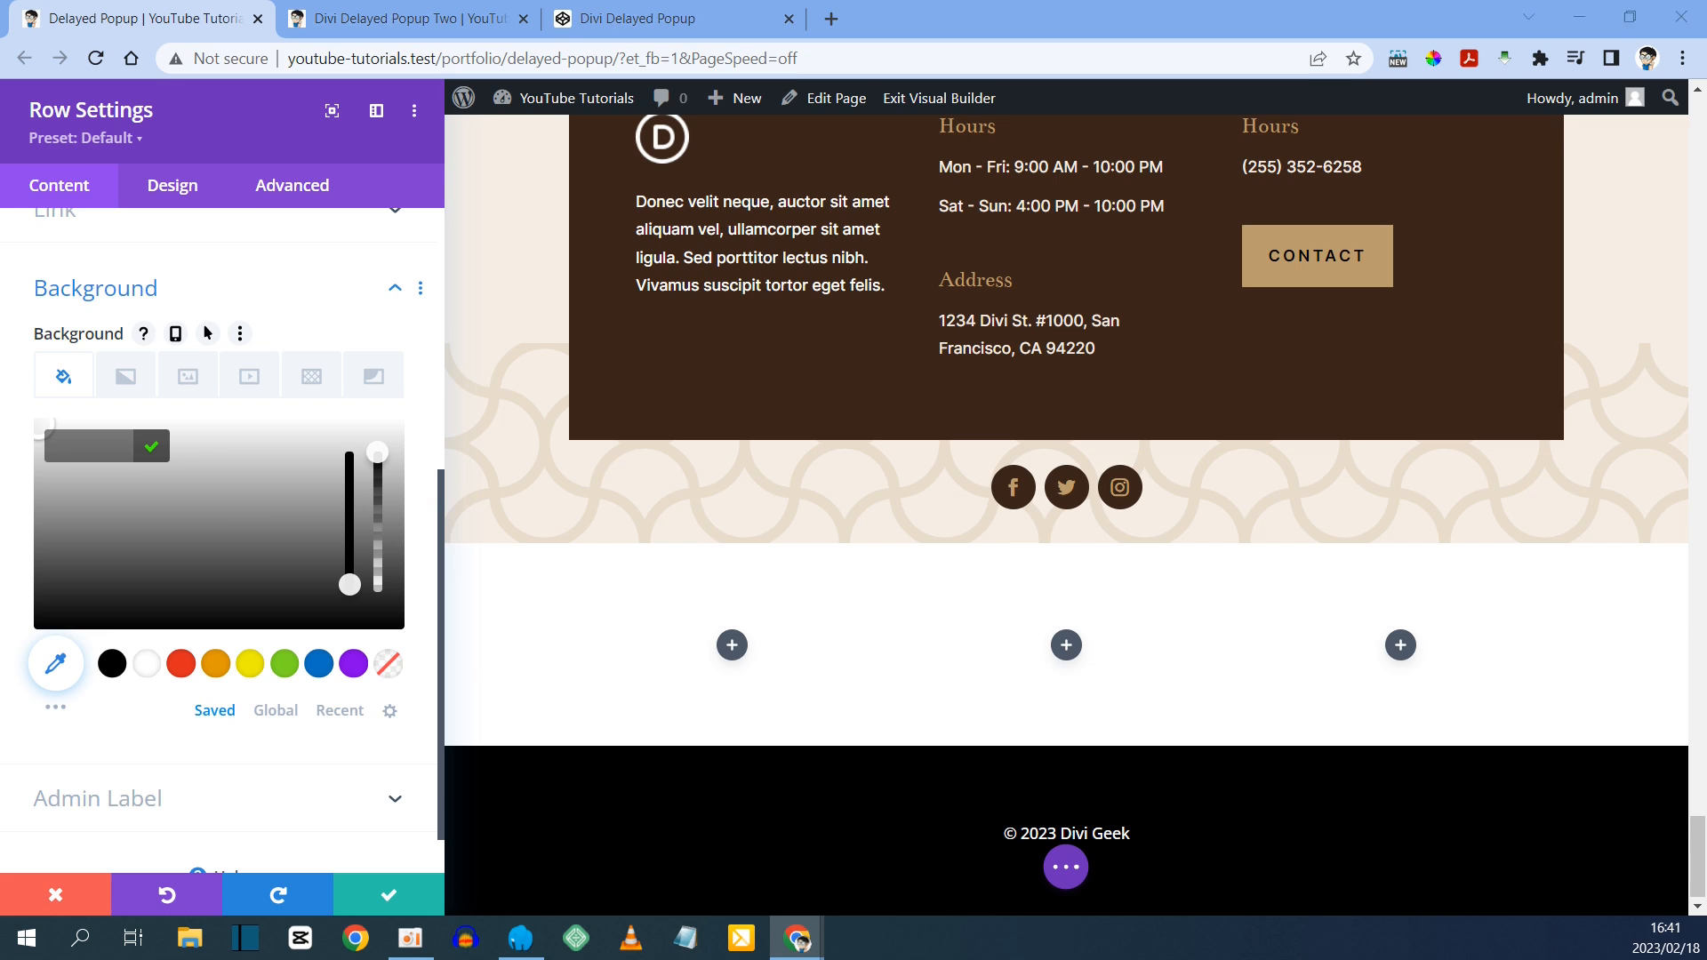
{"action": "right_click", "coordinate": [94, 442]}
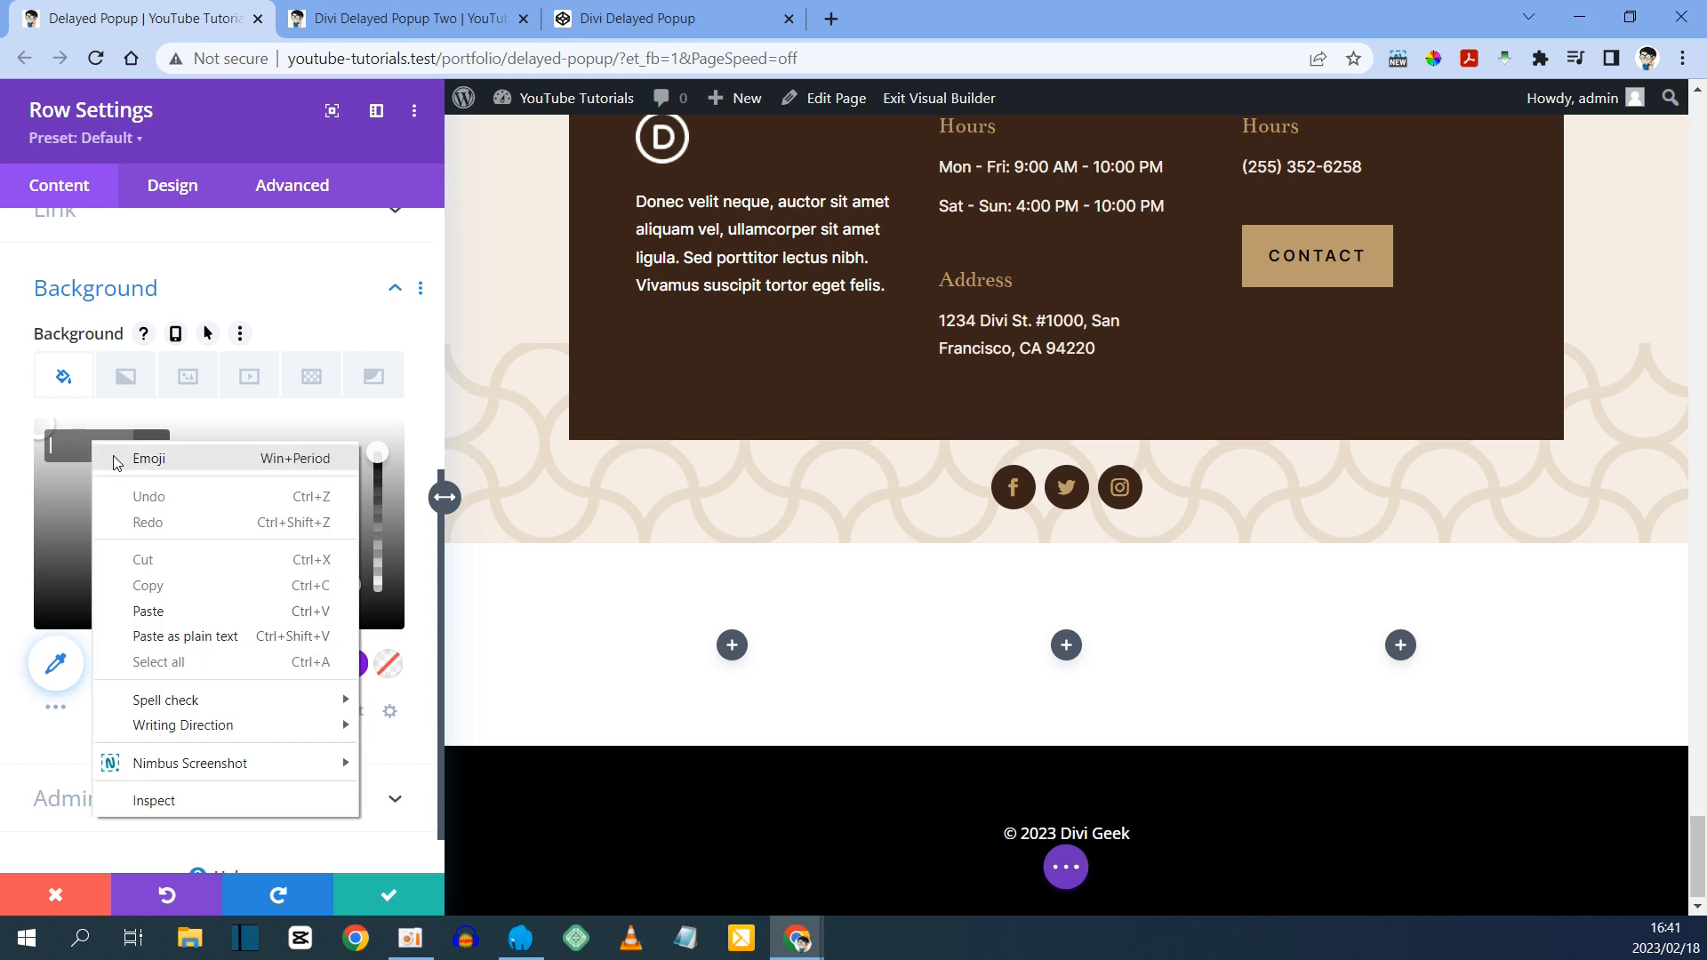
{"action": "left_click", "coordinate": [149, 609]}
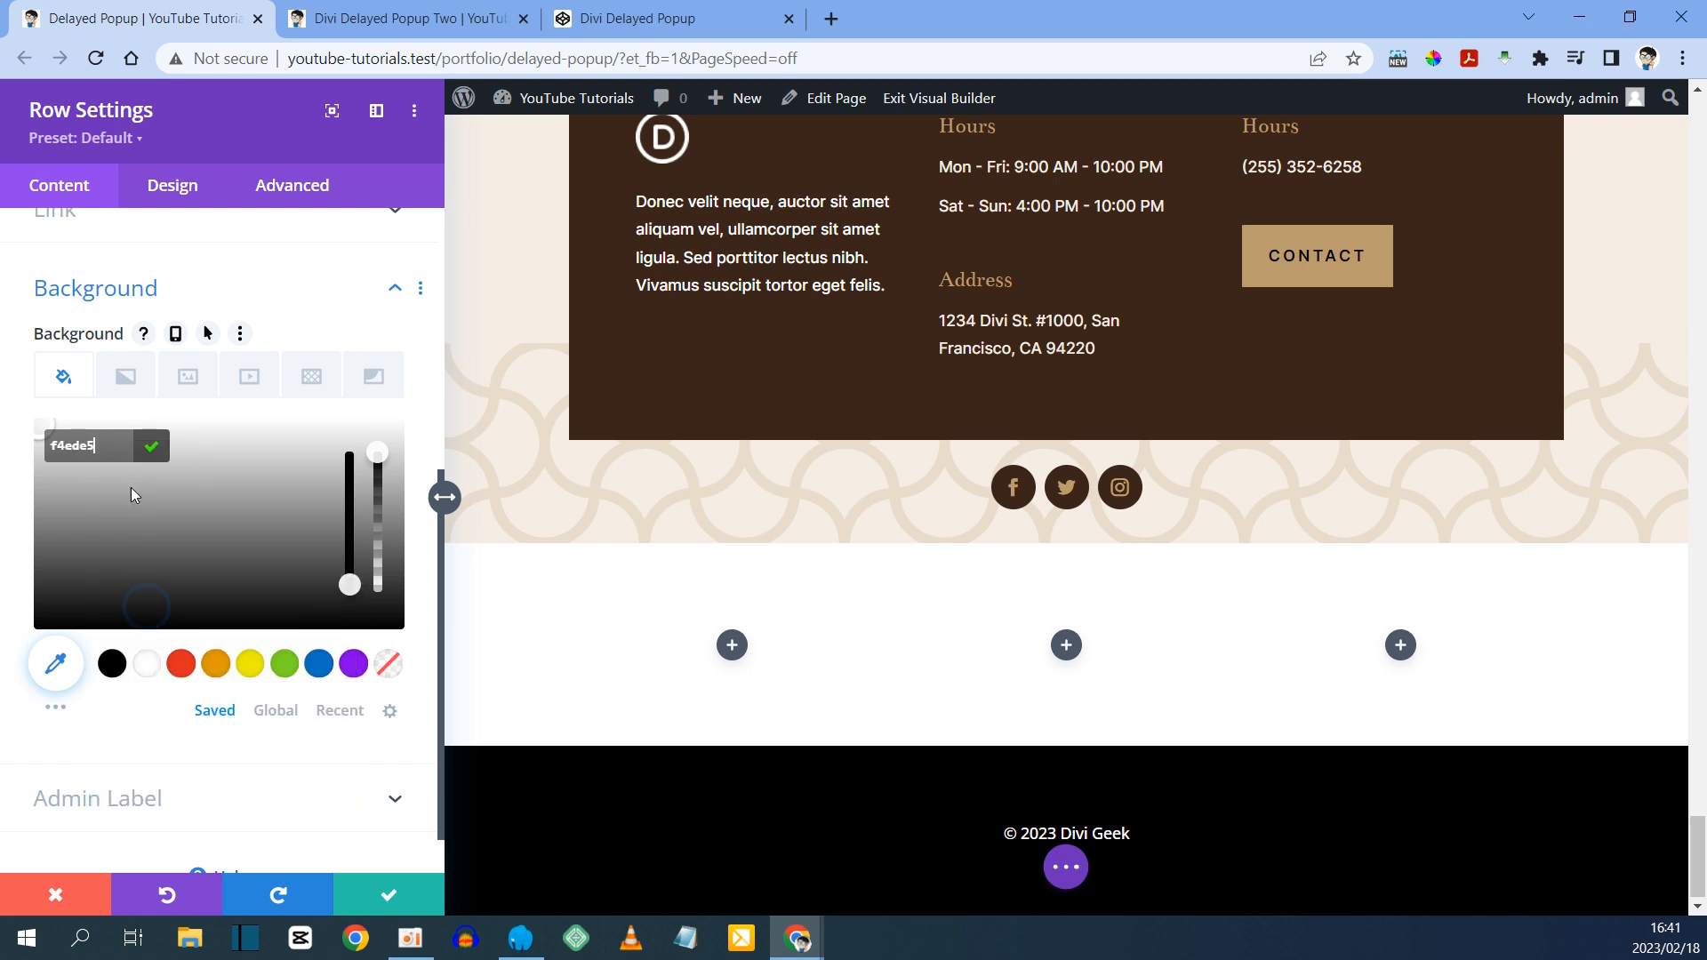
{"action": "left_click", "coordinate": [151, 446]}
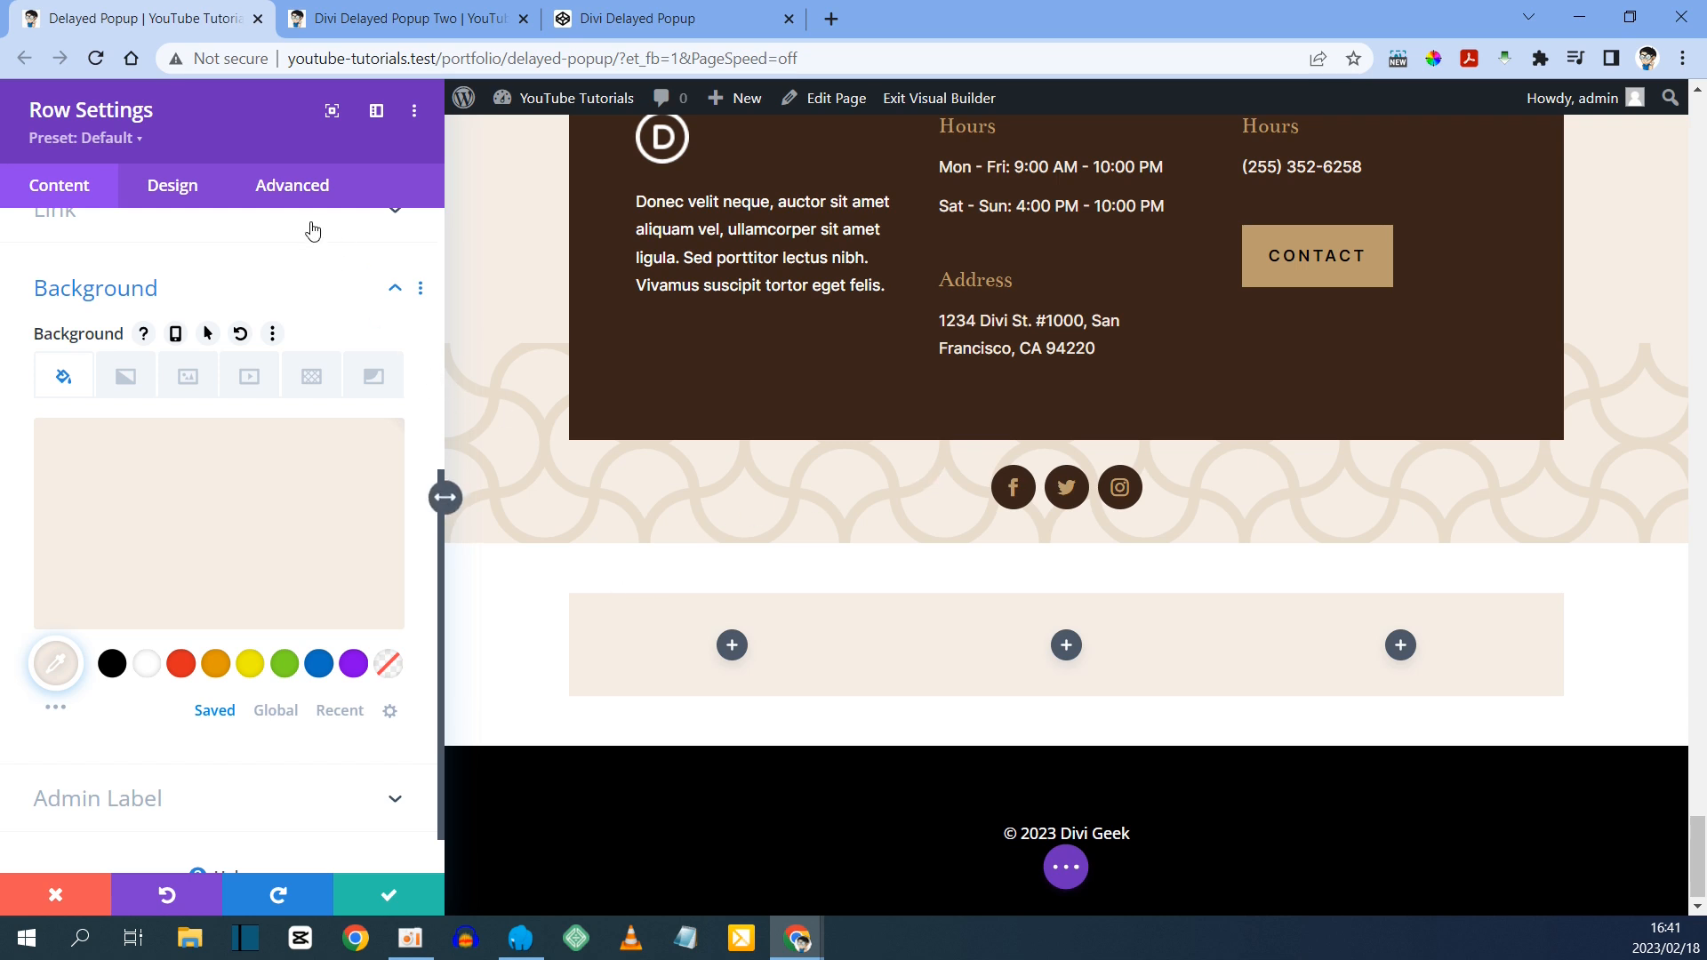
- In the row's sizing options, enable a custom gutter width of 1 and equalize the column heights
{"action": "left_click", "coordinate": [175, 187]}
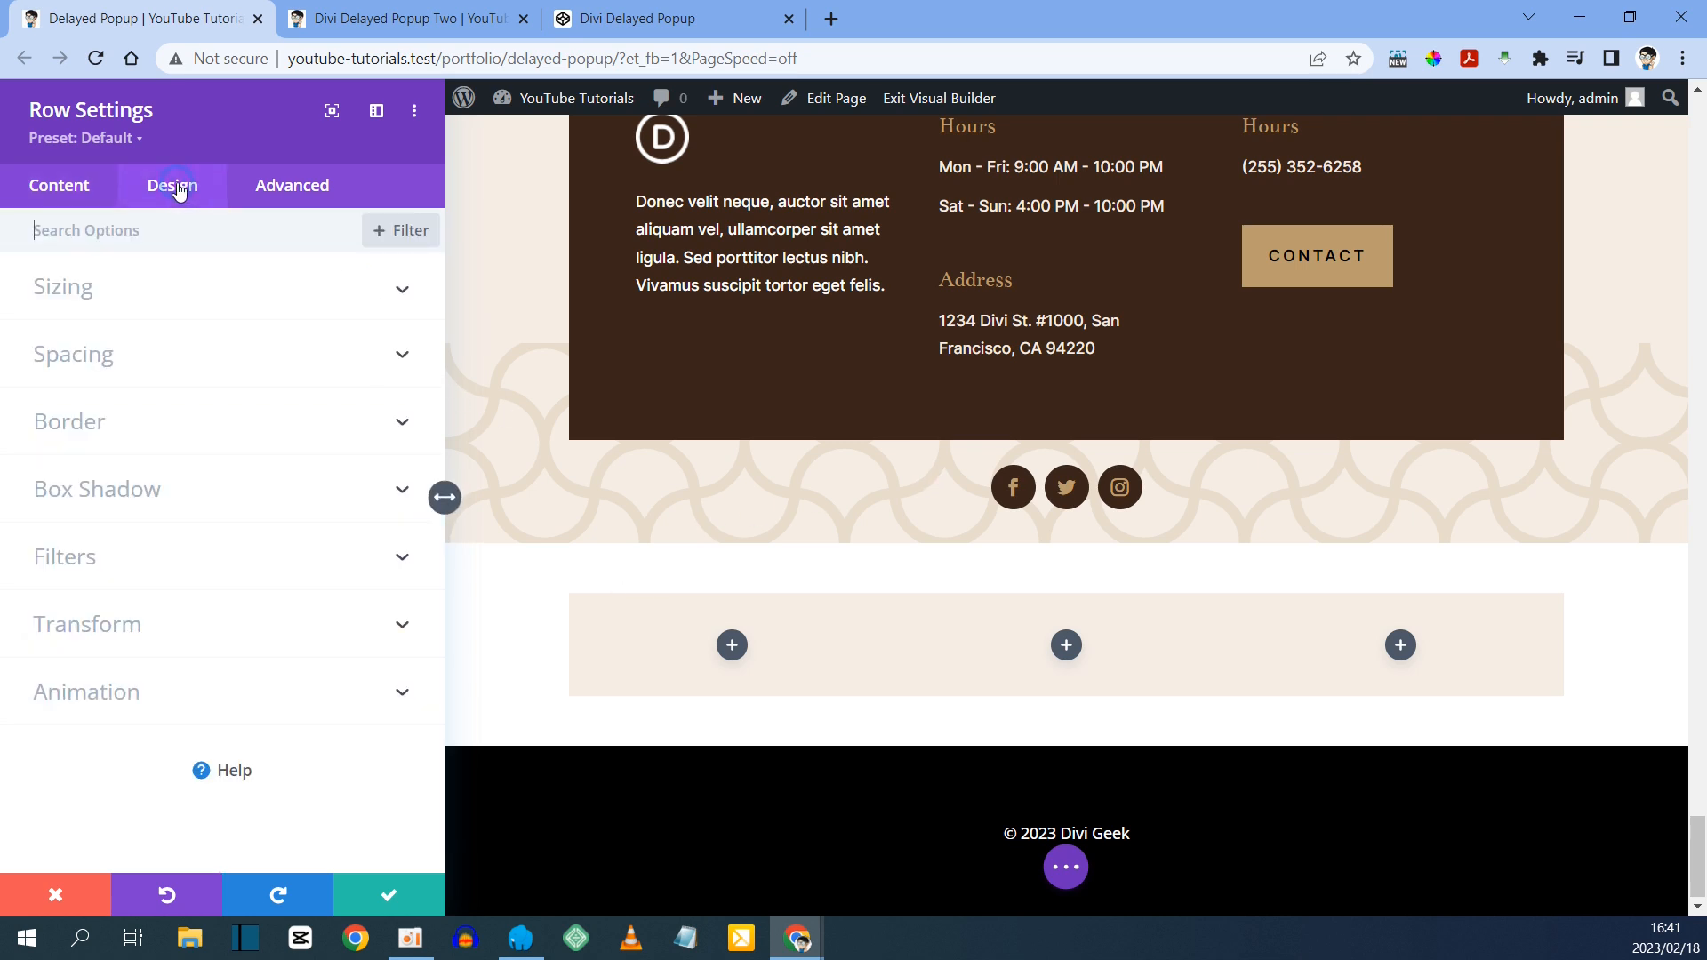
{"action": "left_click", "coordinate": [58, 293]}
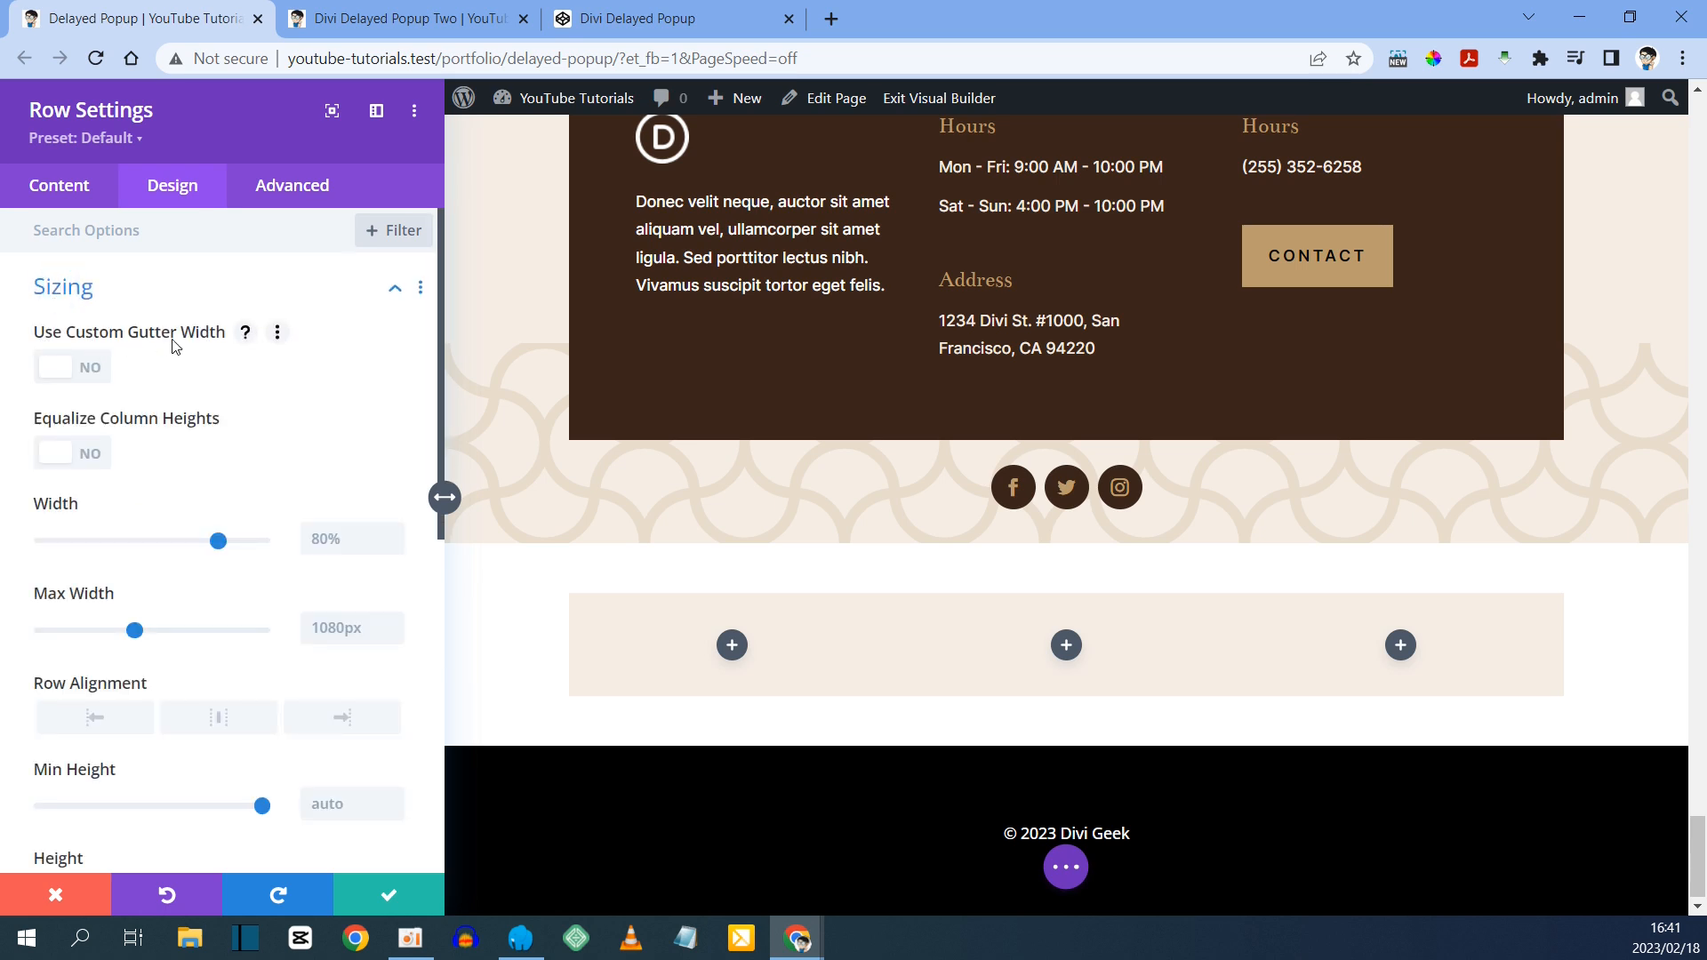
{"action": "left_click", "coordinate": [79, 370]}
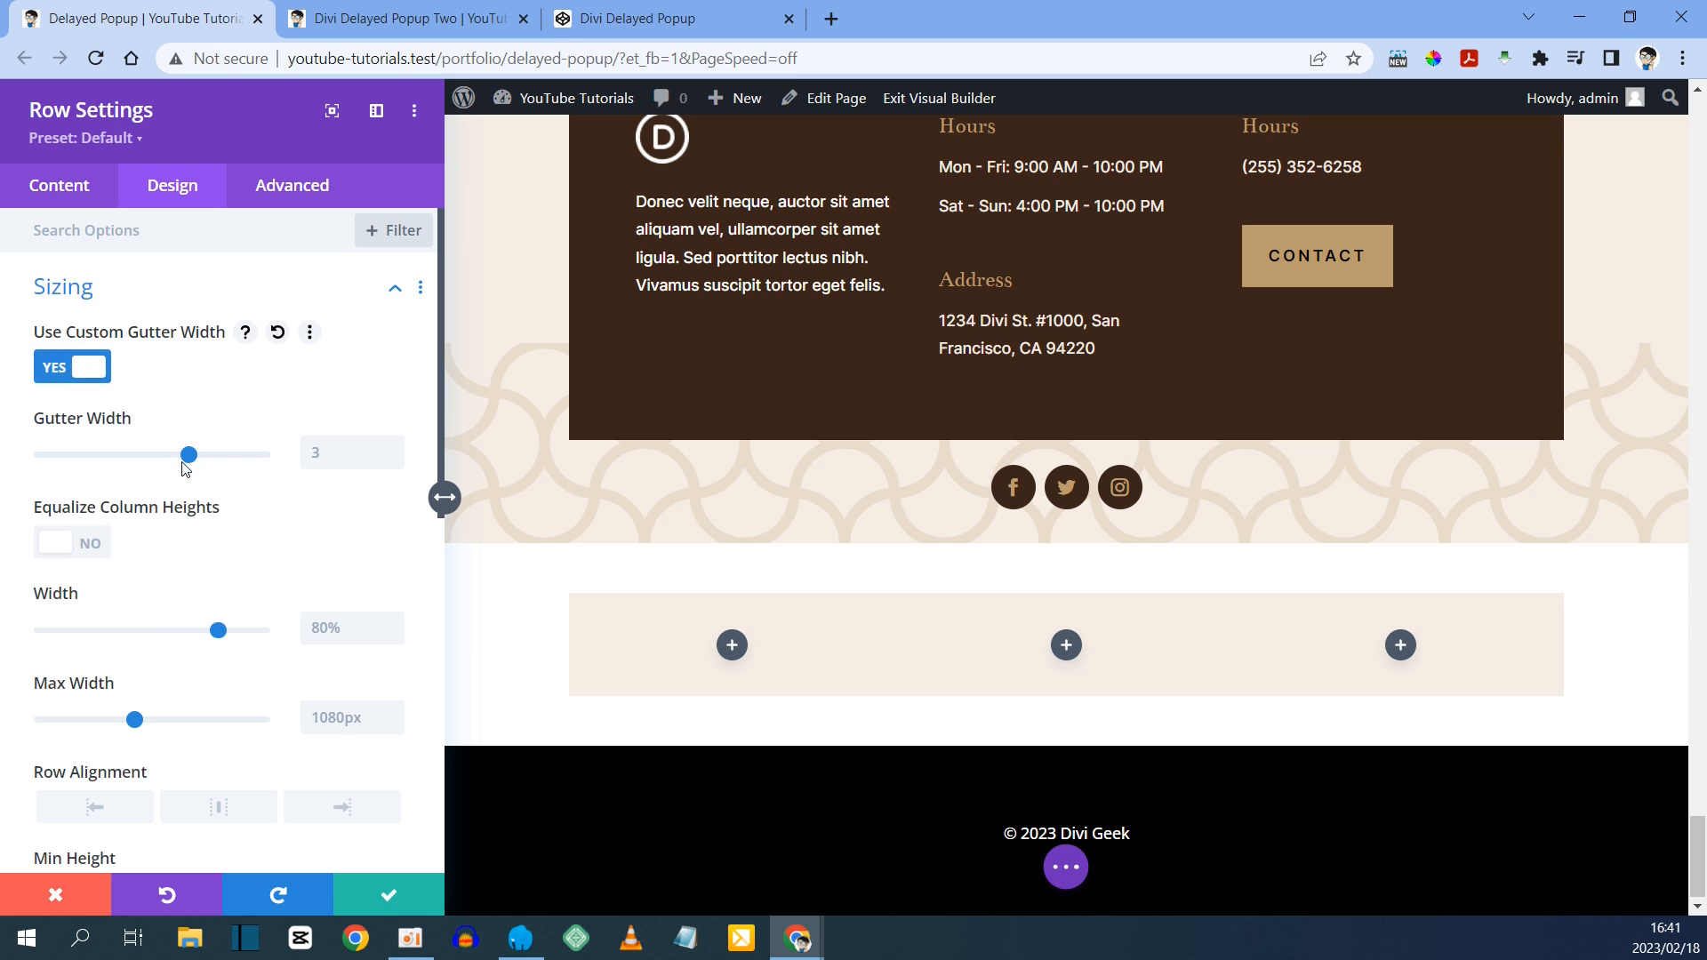
{"action": "left_click_drag", "start_coordinate": [186, 458], "coordinate": [38, 471]}
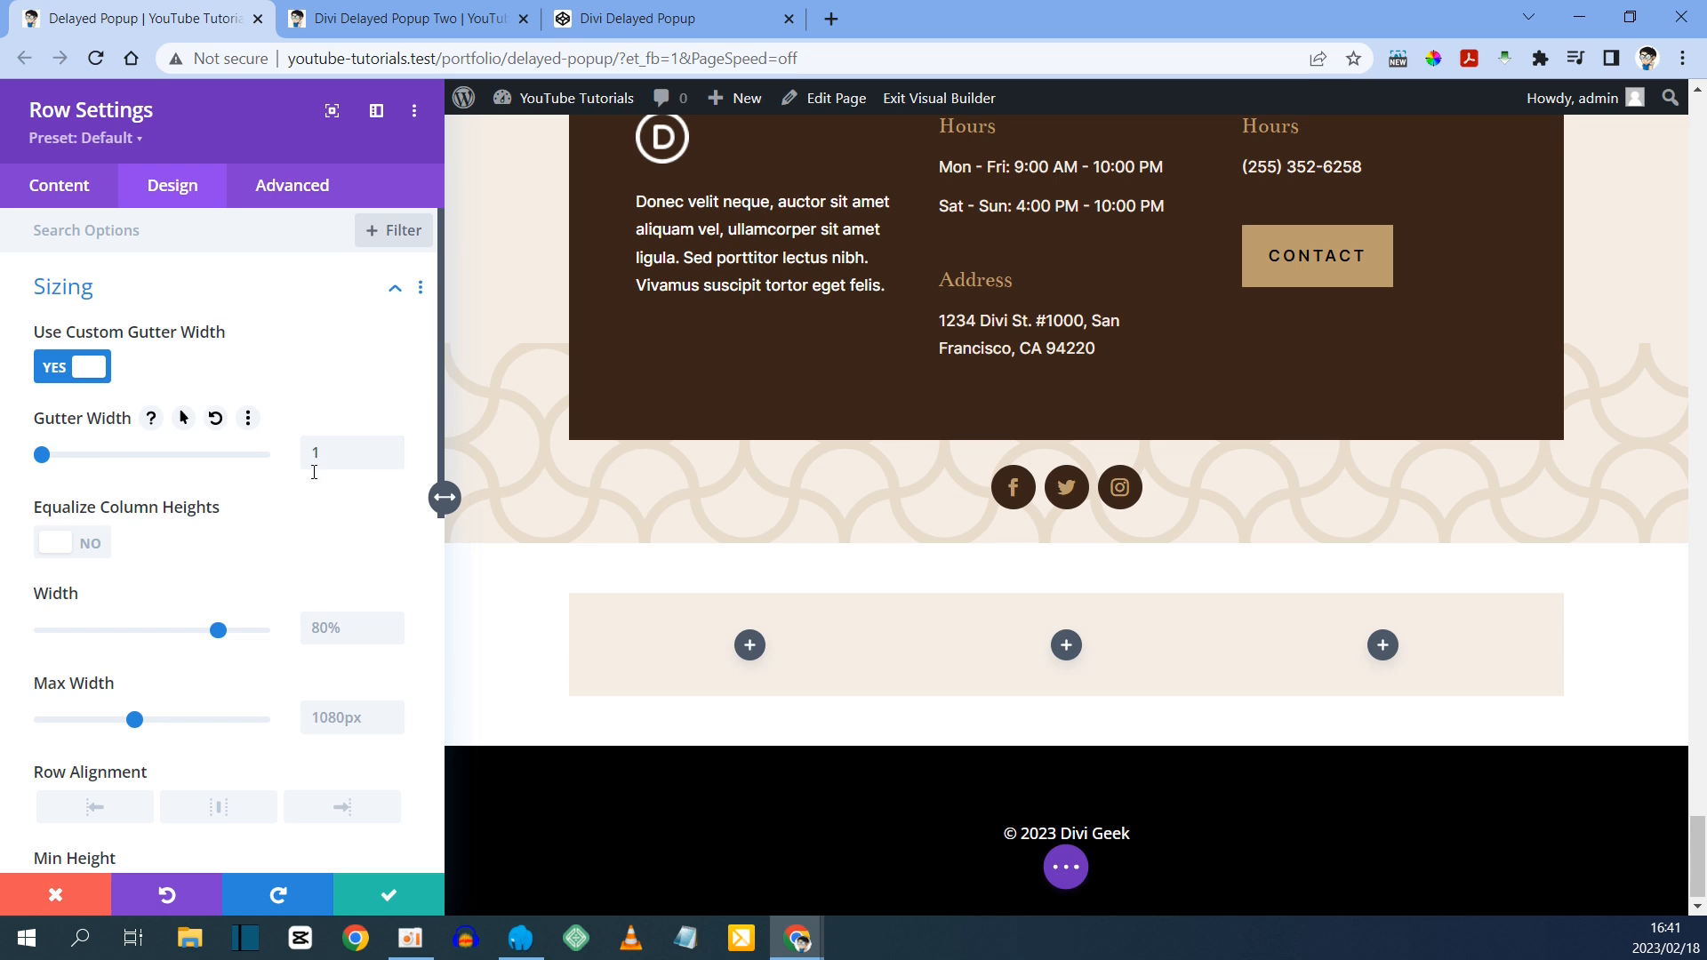
{"action": "left_click", "coordinate": [78, 544]}
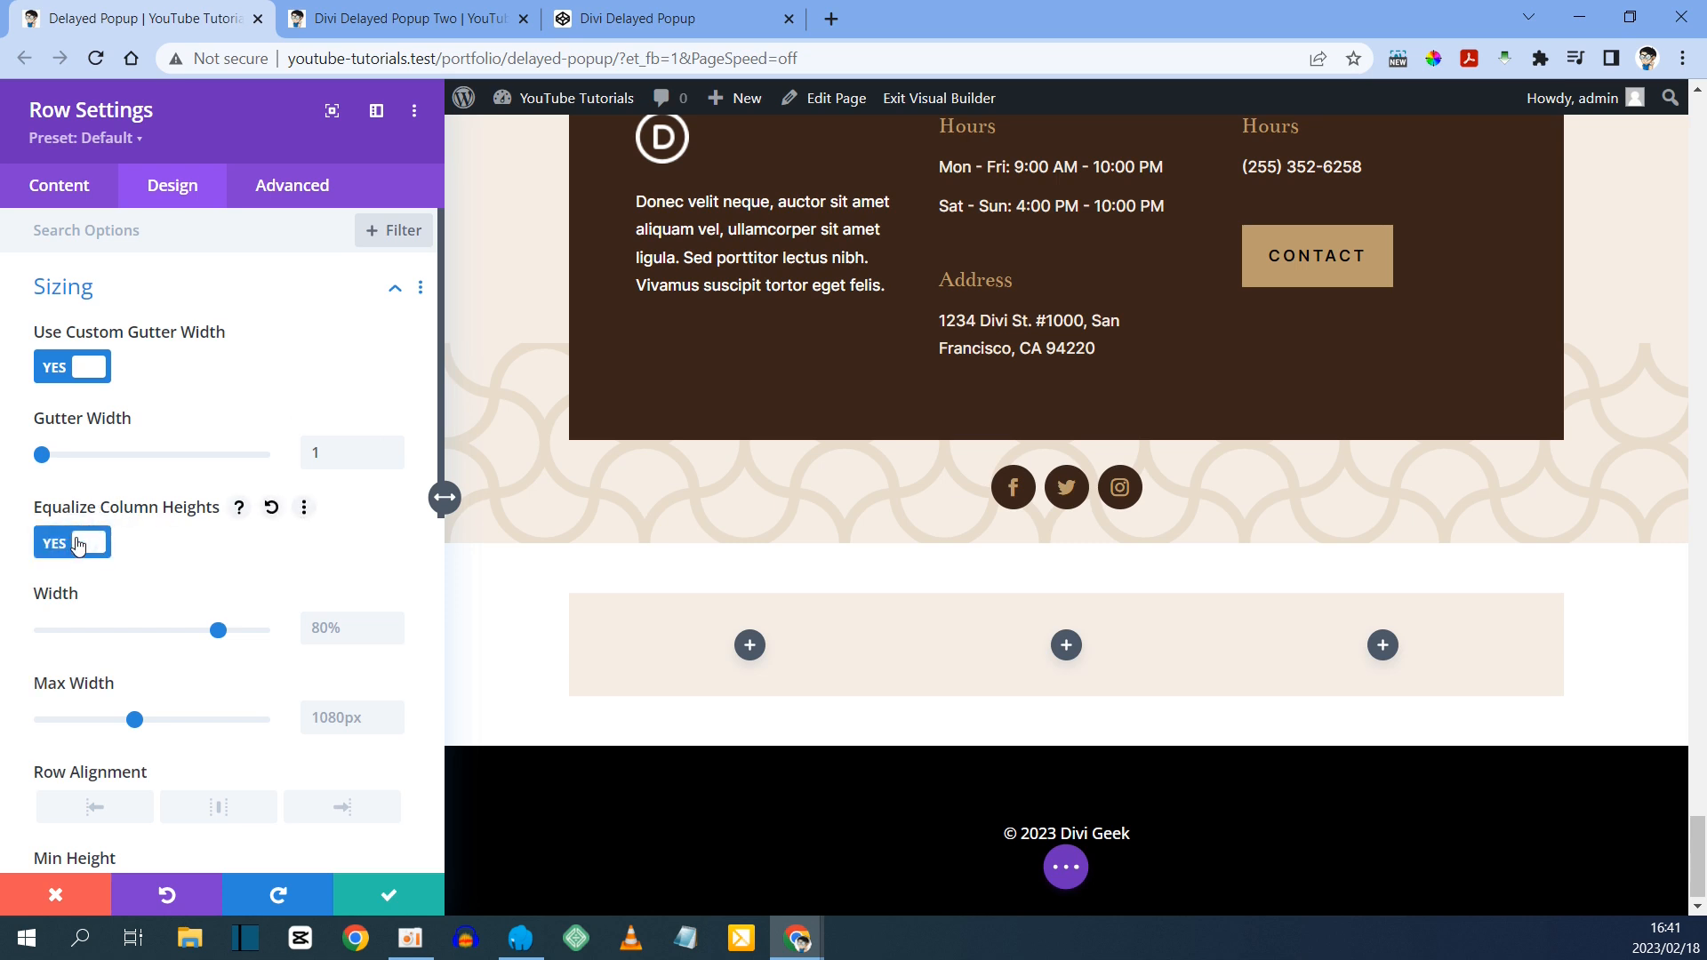
- Set the row's padding to 0px on all four sides, linking top with bottom and left with right
{"action": "scroll", "coordinate": [78, 544], "scroll_direction": "down", "scroll_amount": 7}
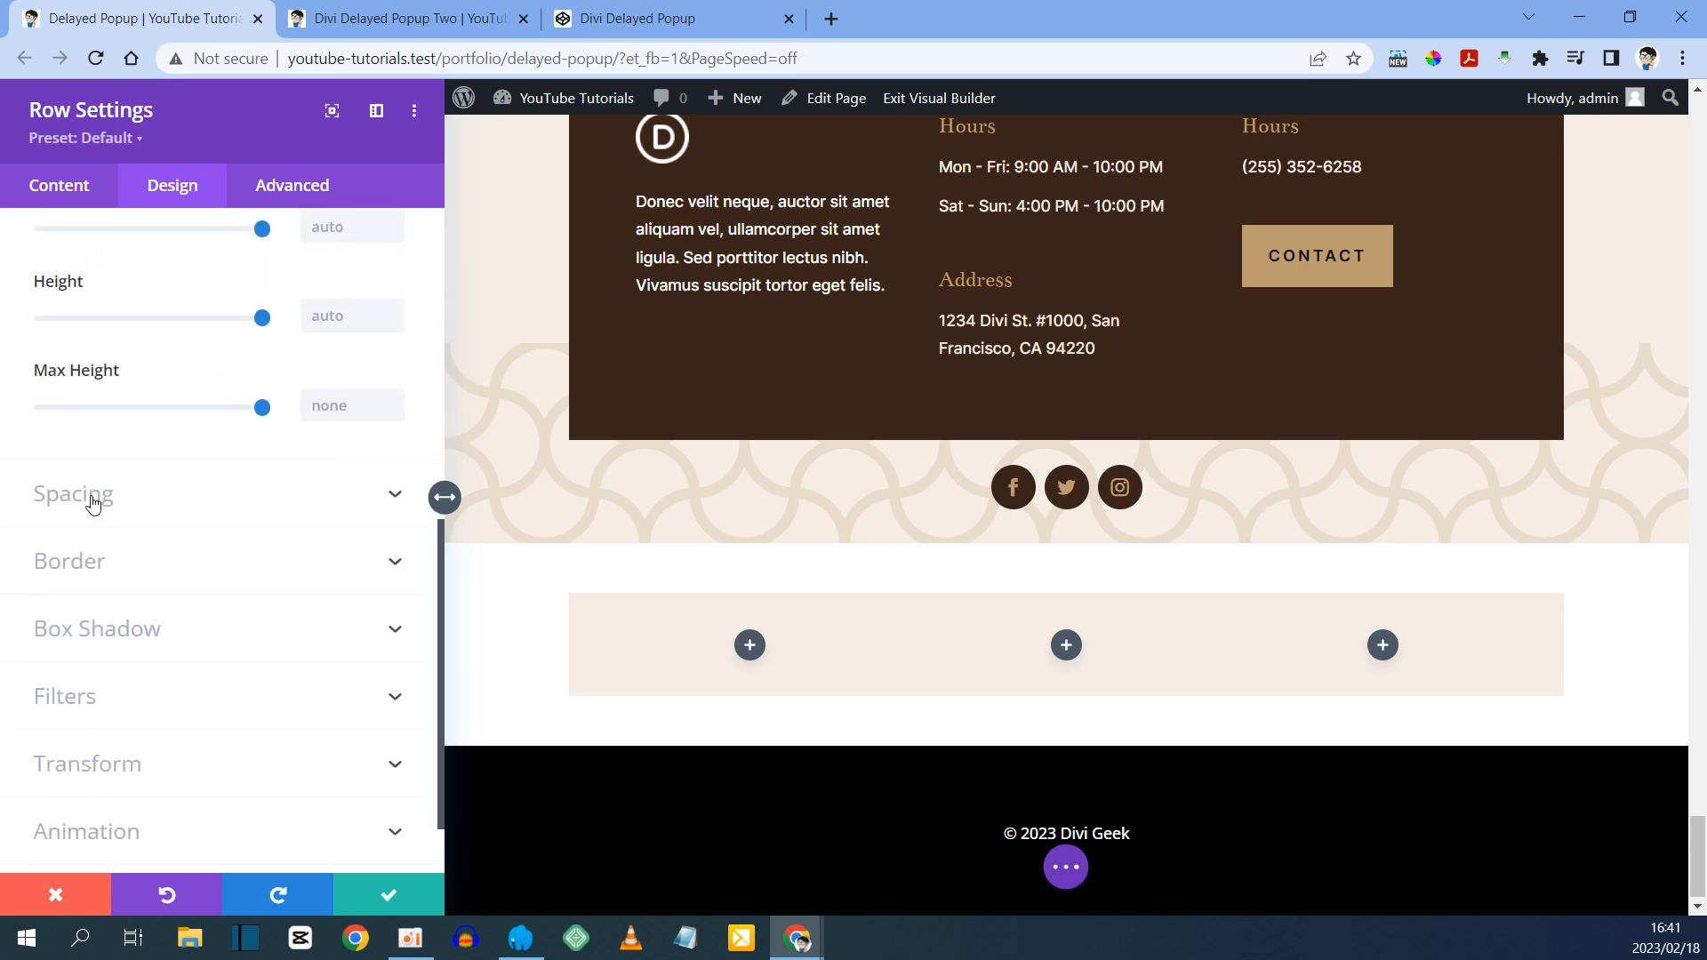
{"action": "left_click", "coordinate": [93, 495]}
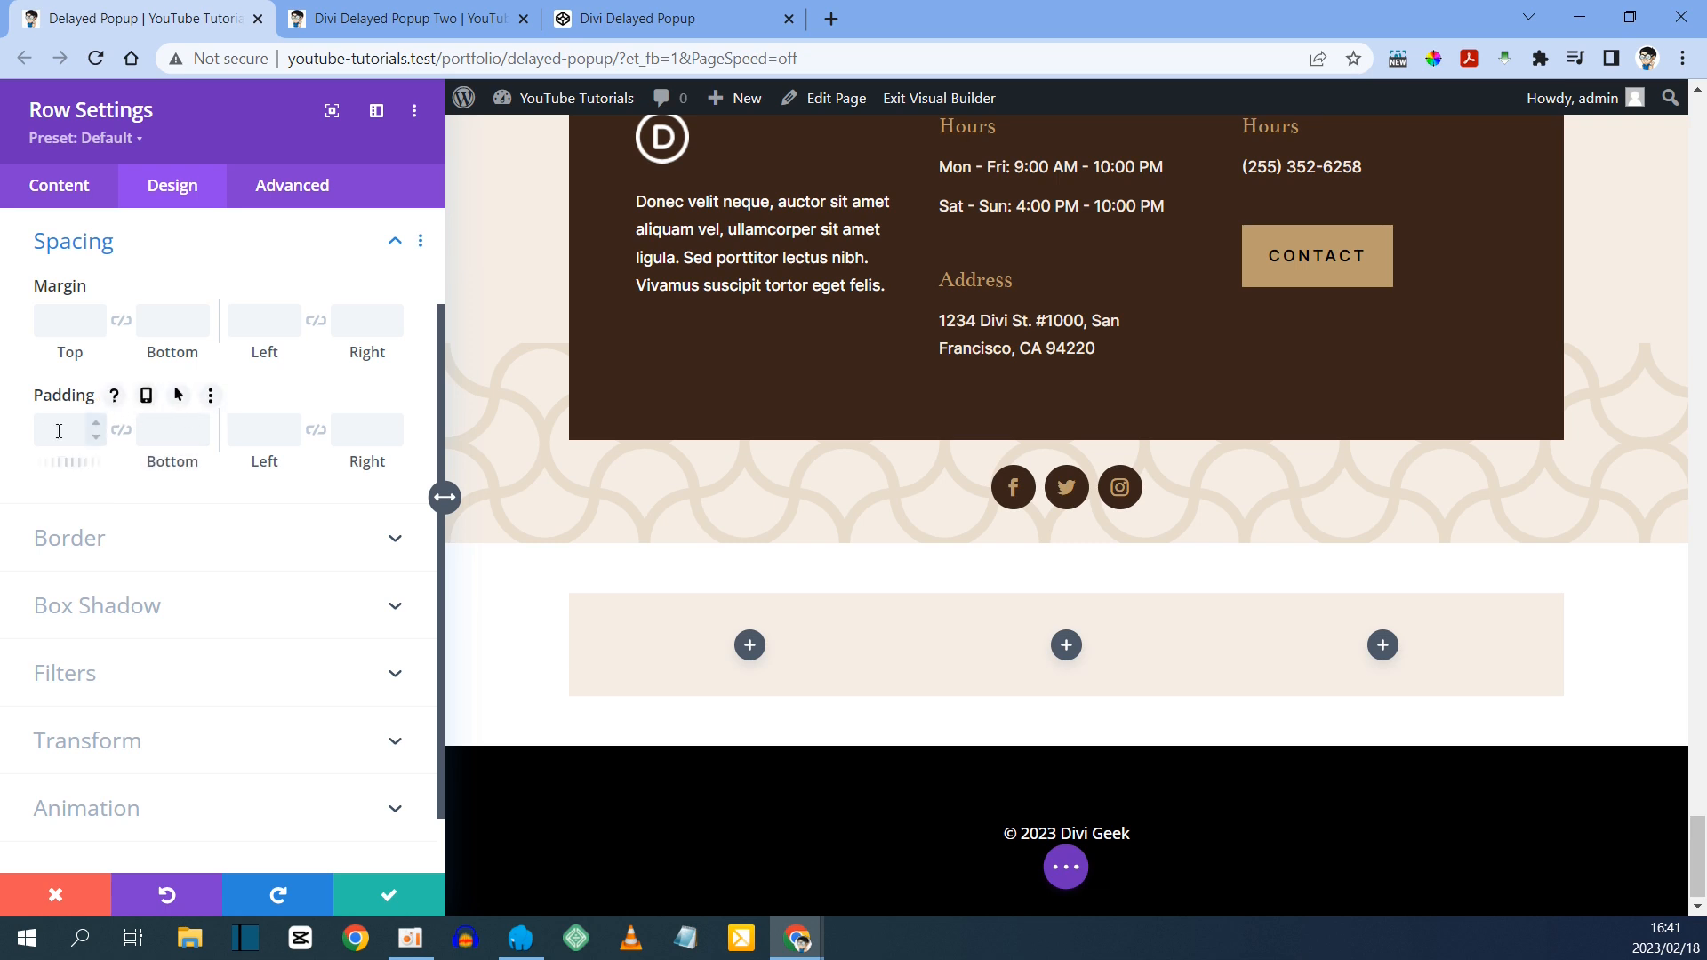
{"action": "left_click", "coordinate": [121, 430]}
{"action": "left_click", "coordinate": [73, 433]}
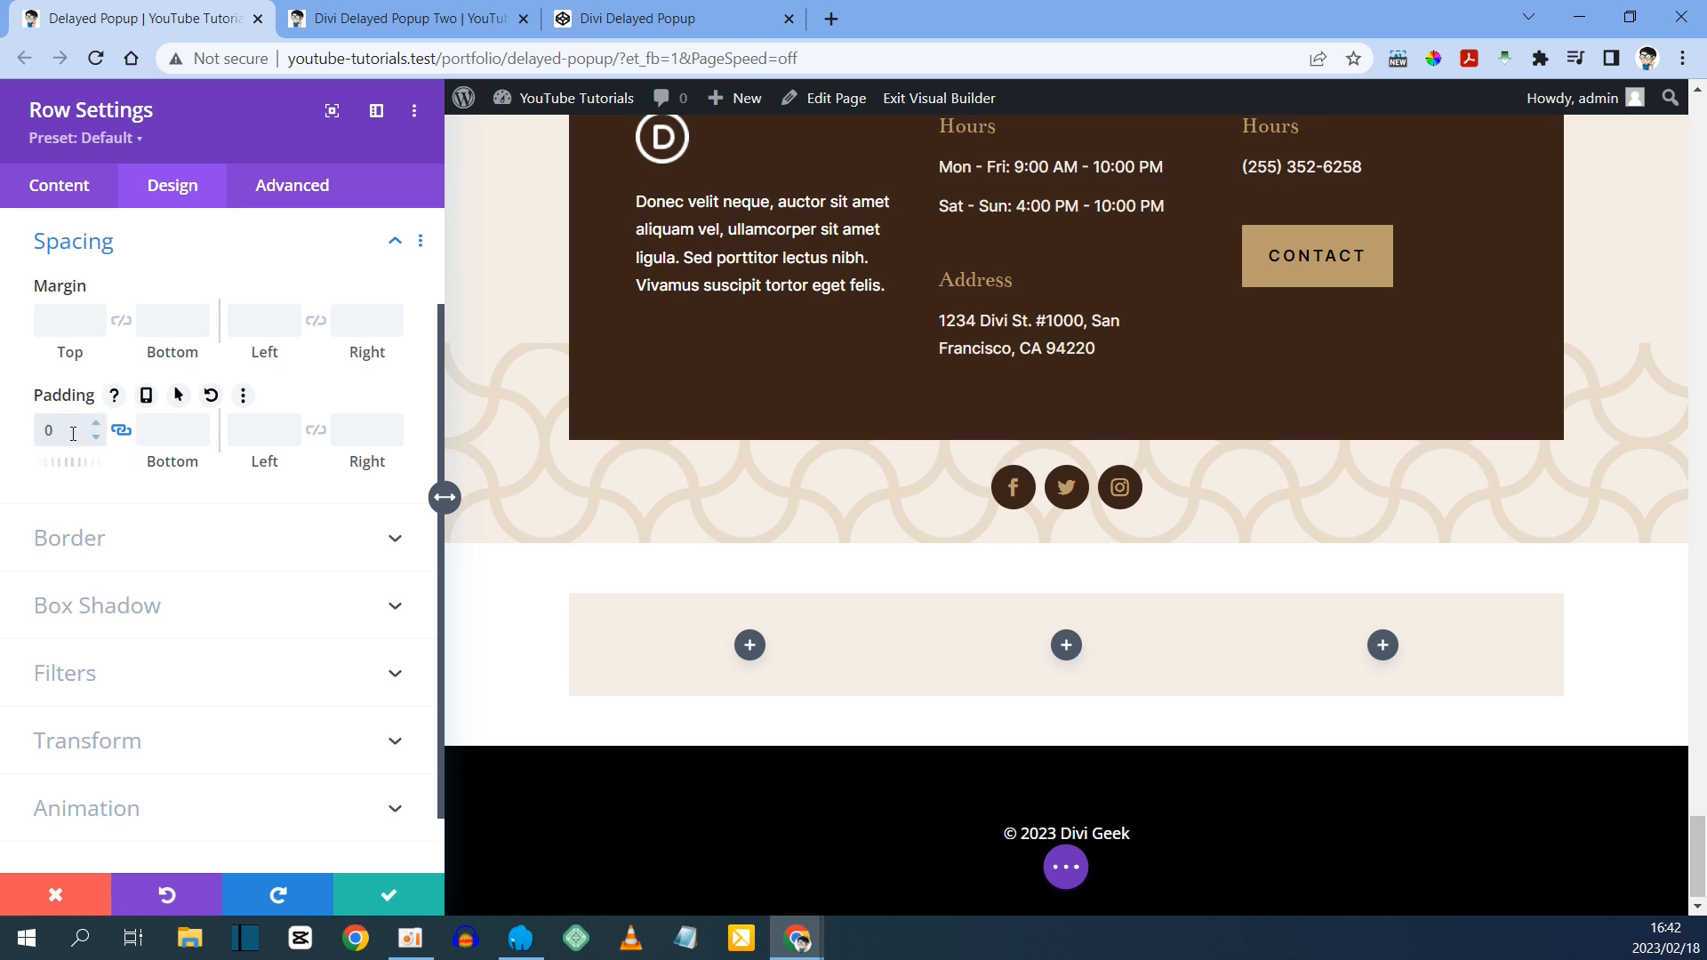
{"action": "left_click", "coordinate": [317, 432]}
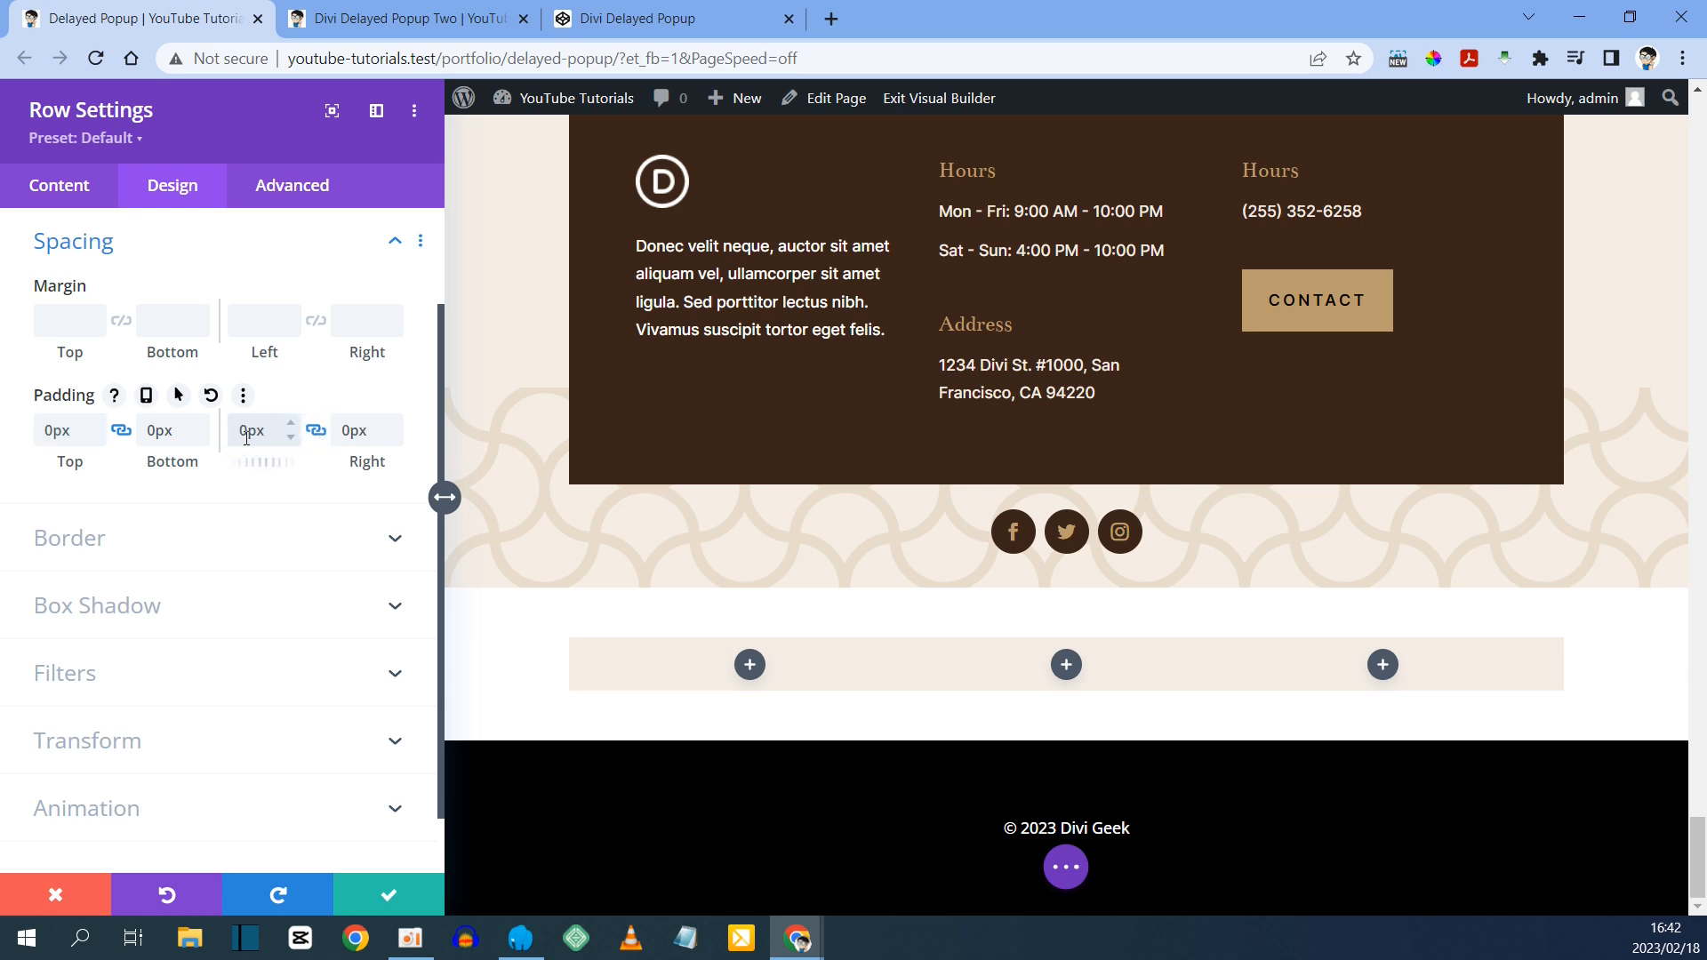
- Open the custom CSS options for the row's first column
{"action": "left_click", "coordinate": [73, 198]}
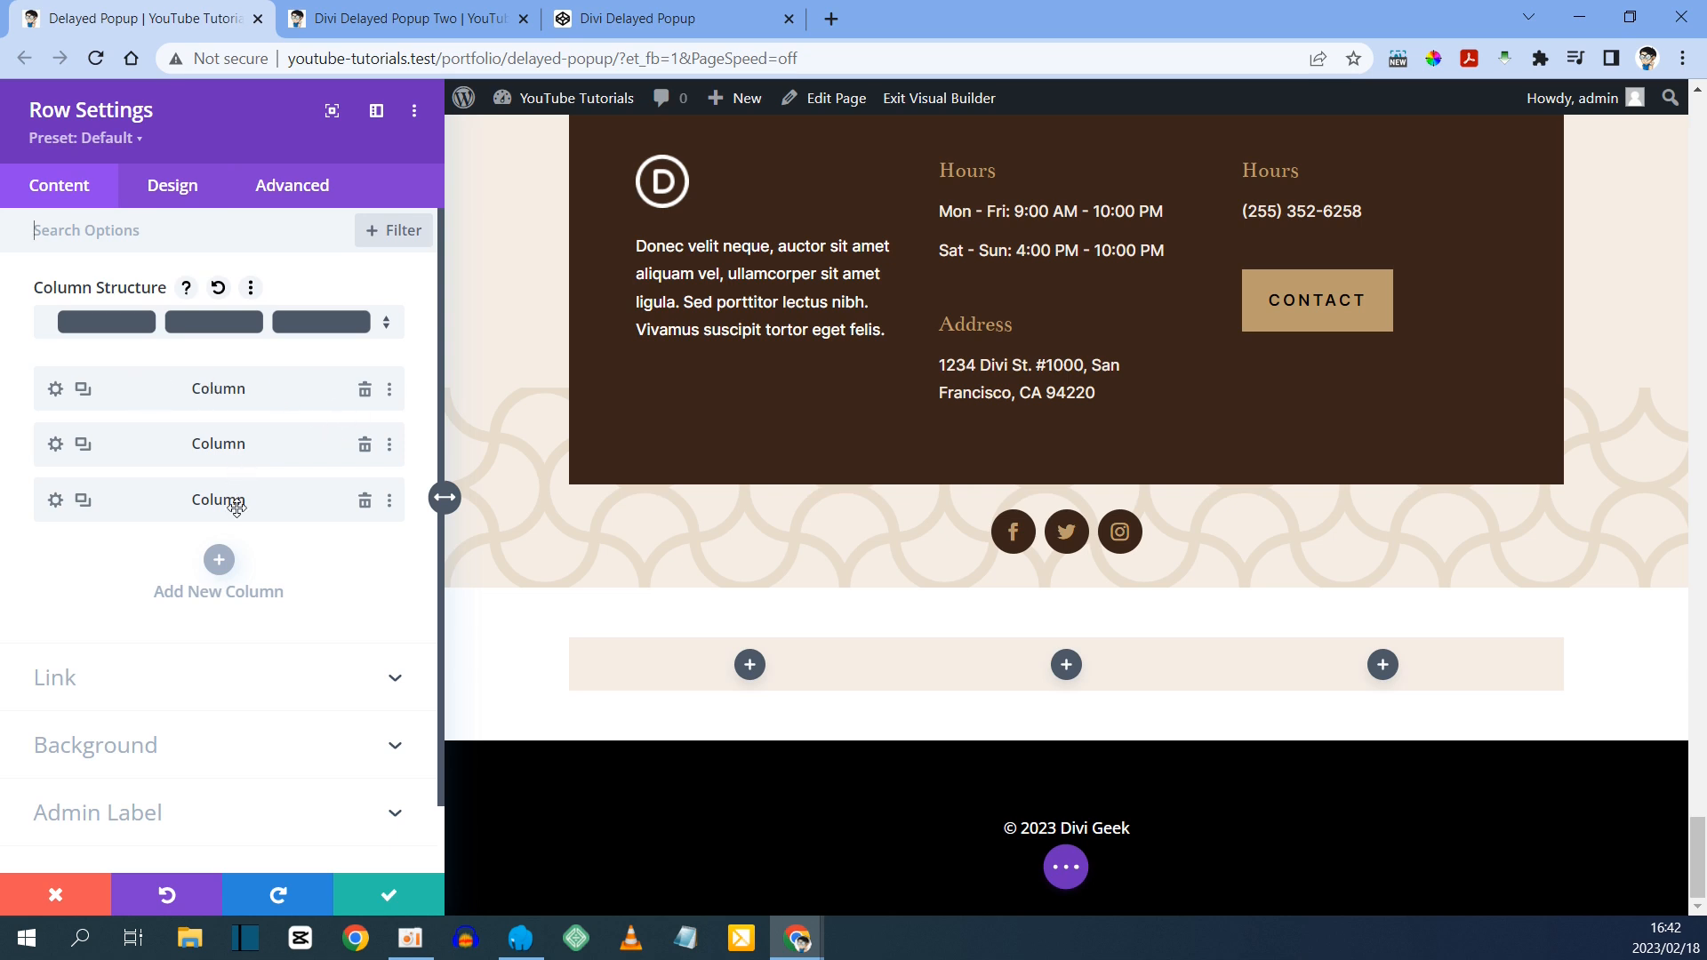
{"action": "left_click", "coordinate": [56, 389]}
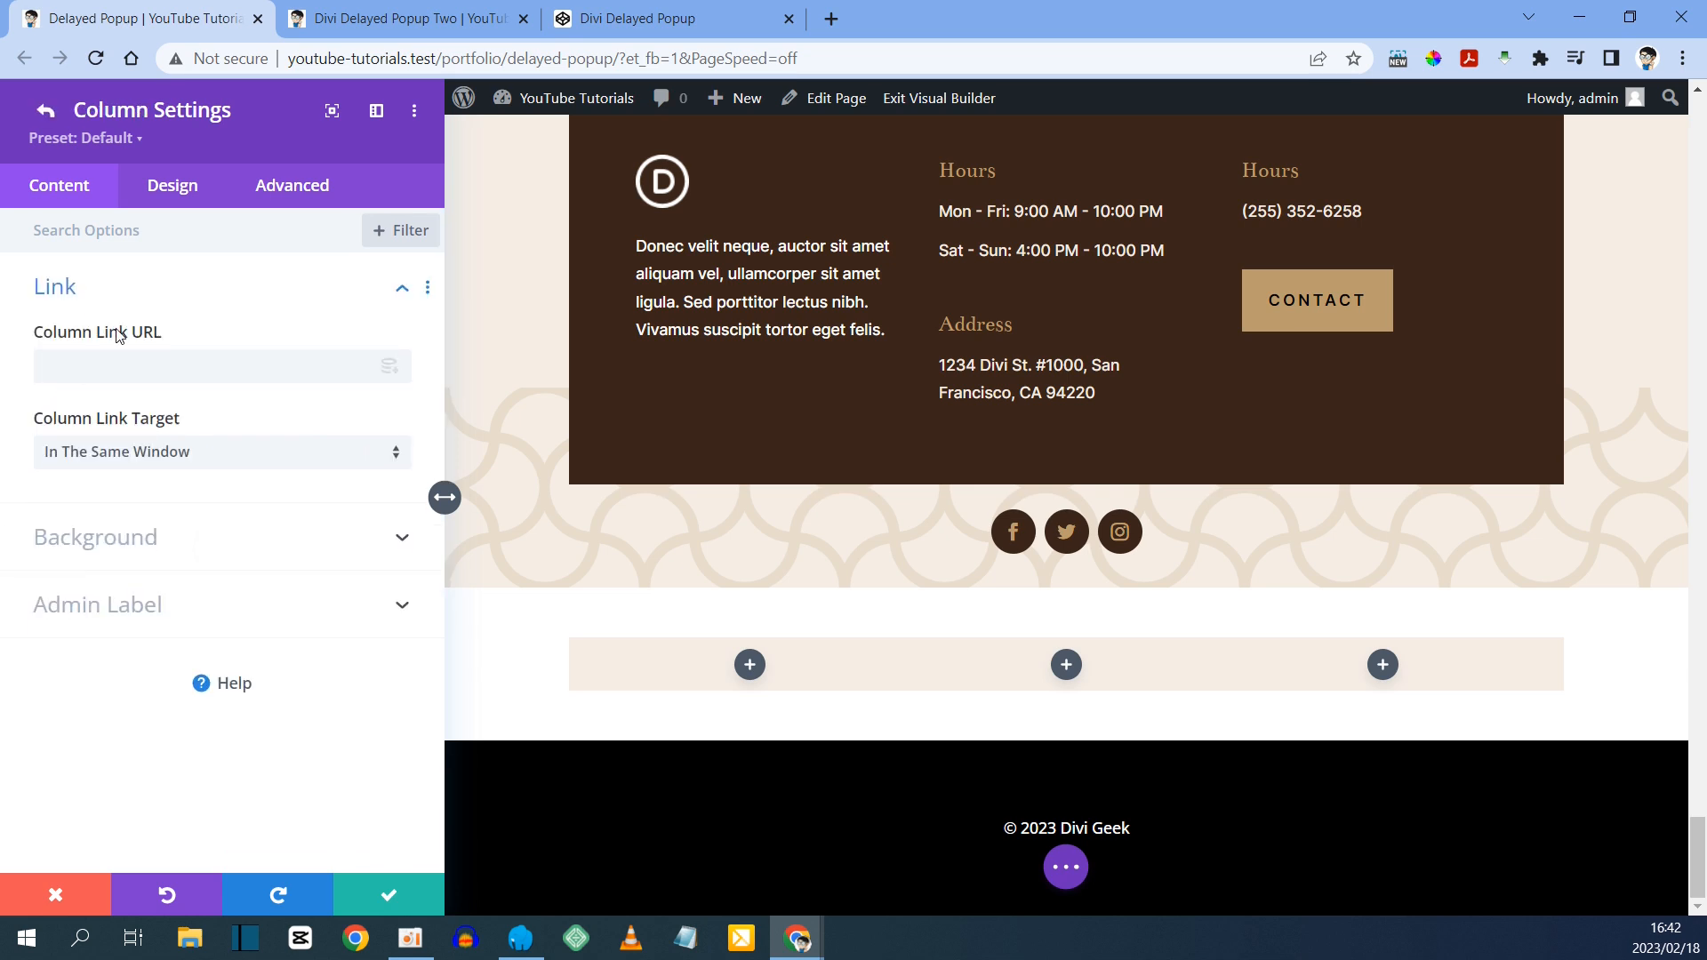
{"action": "left_click", "coordinate": [299, 189]}
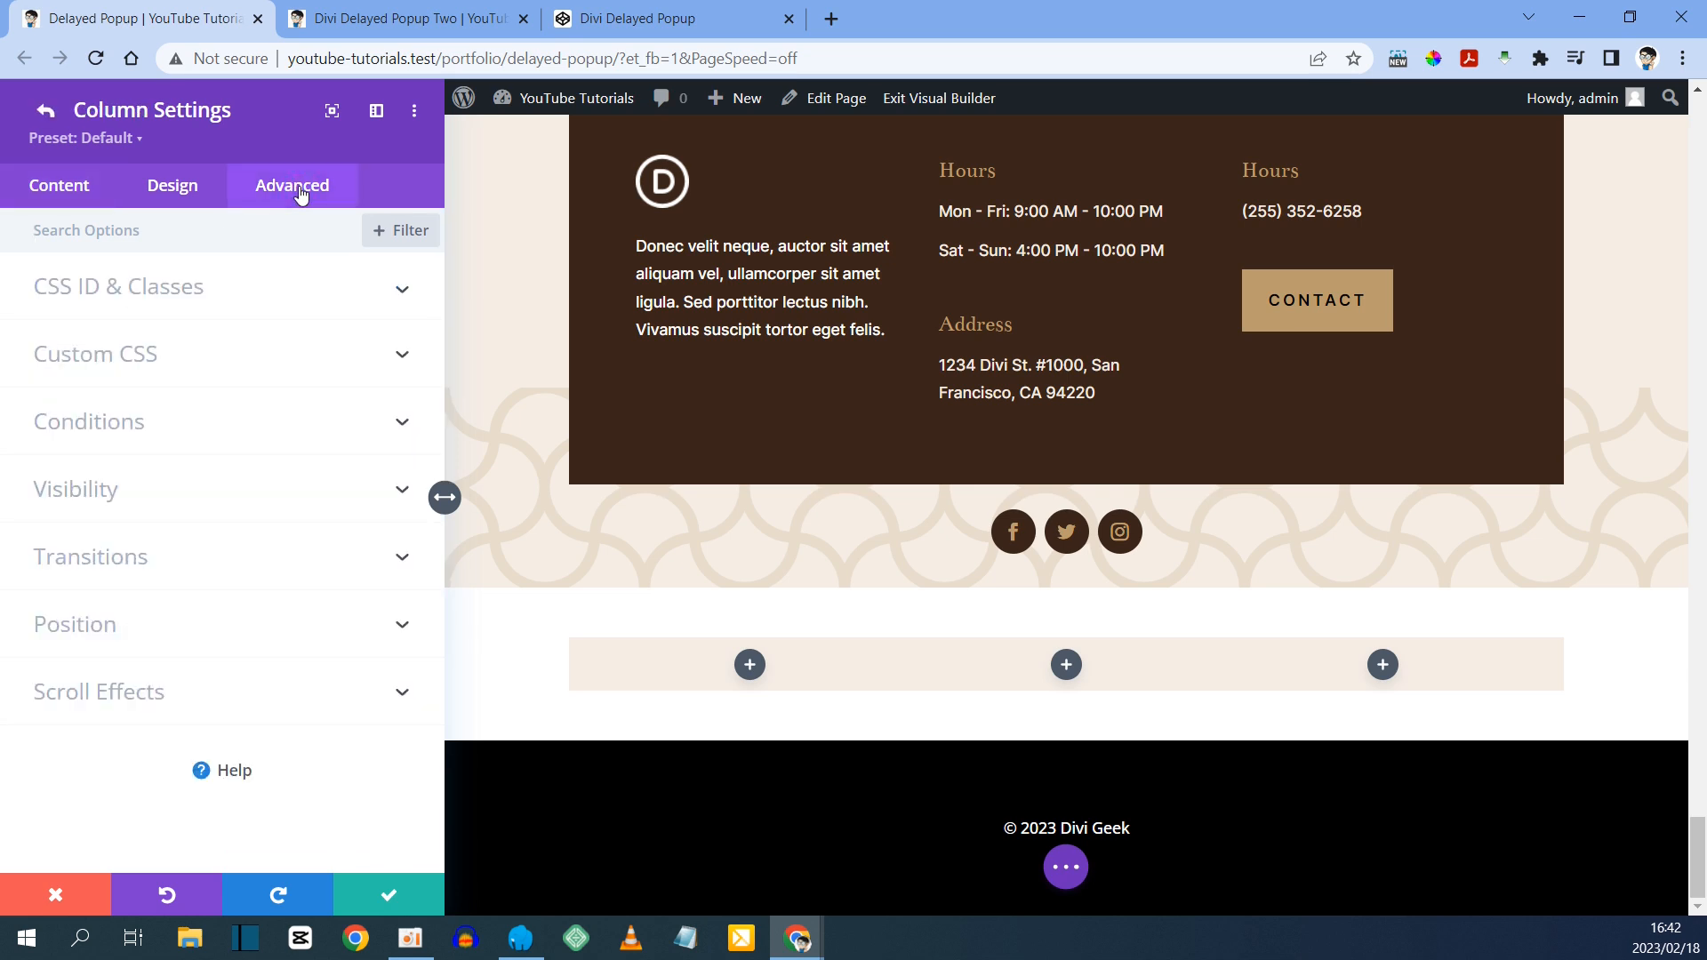
{"action": "left_click", "coordinate": [83, 360]}
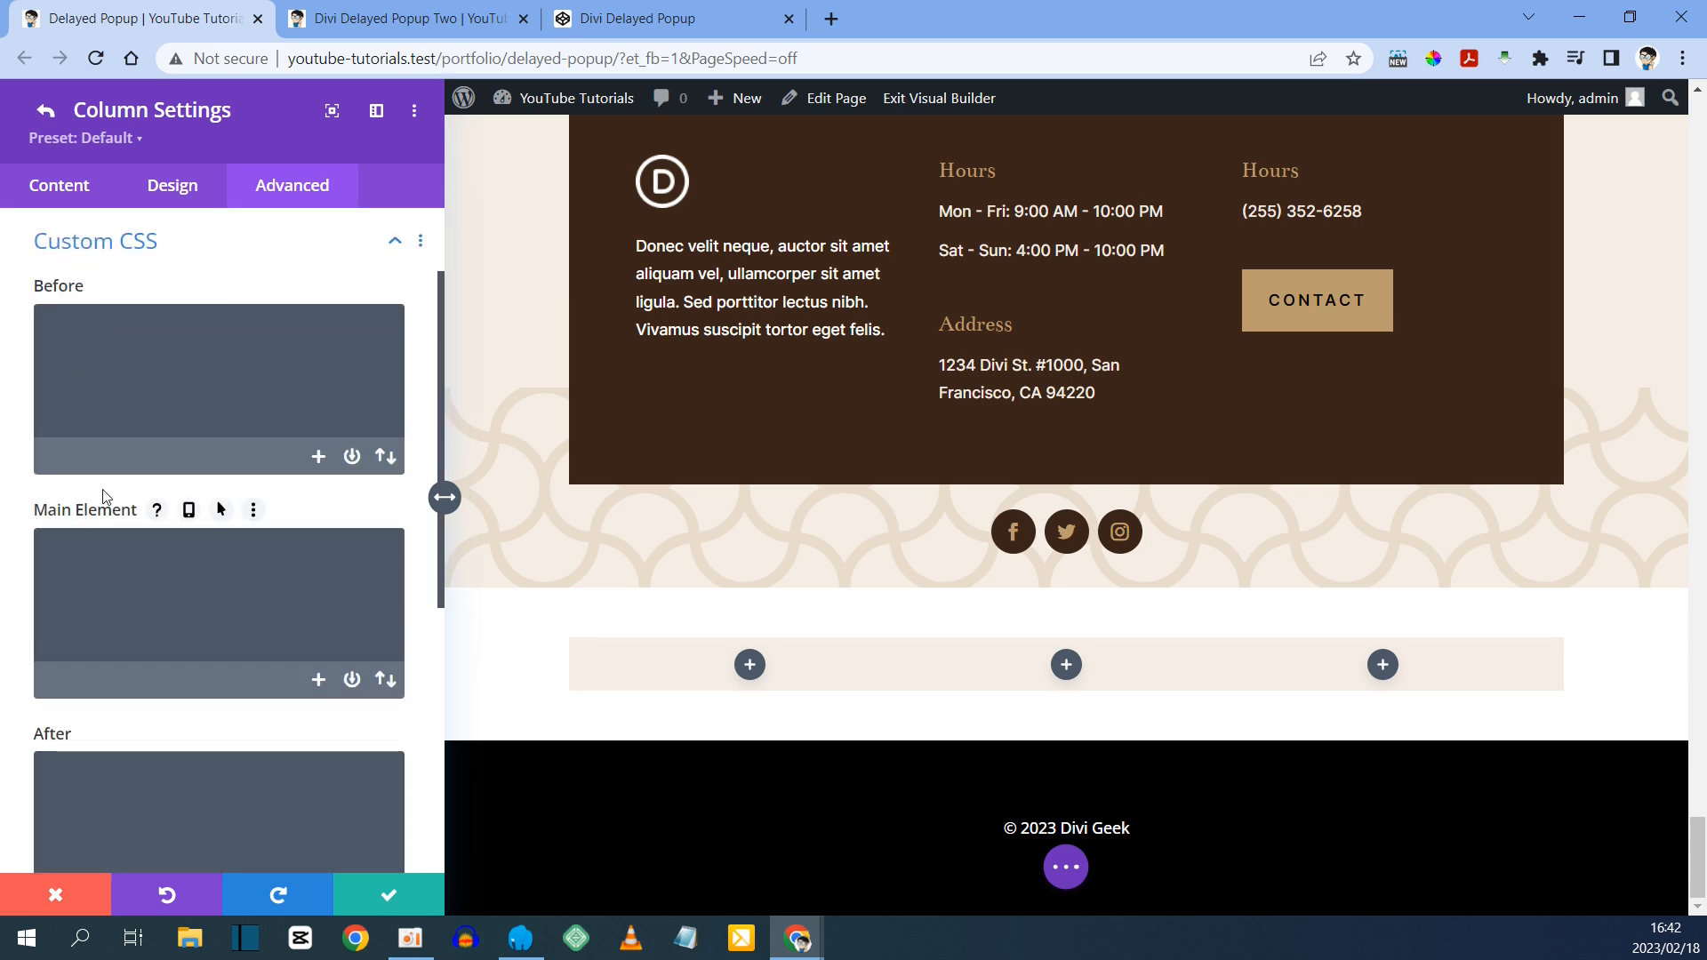
- Switch to the CodePen pen and copy the column one declaration "width: 100% !important;"
{"action": "left_click", "coordinate": [619, 11]}
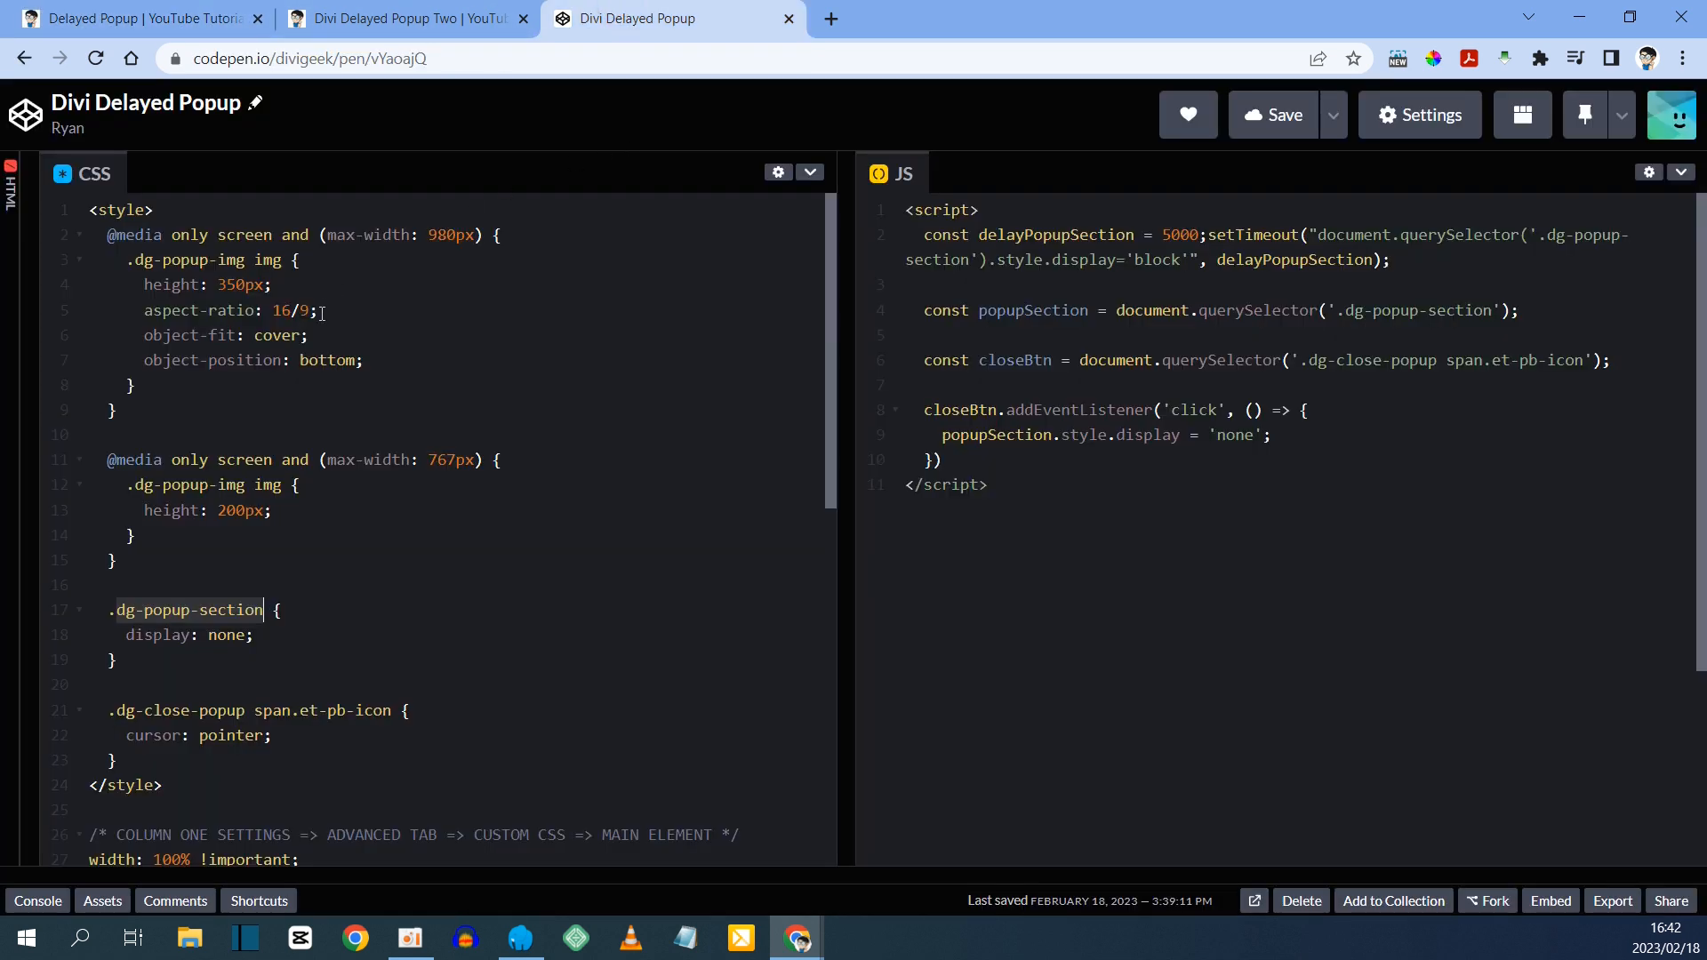
{"action": "scroll", "coordinate": [322, 311], "scroll_direction": "down", "scroll_amount": 5}
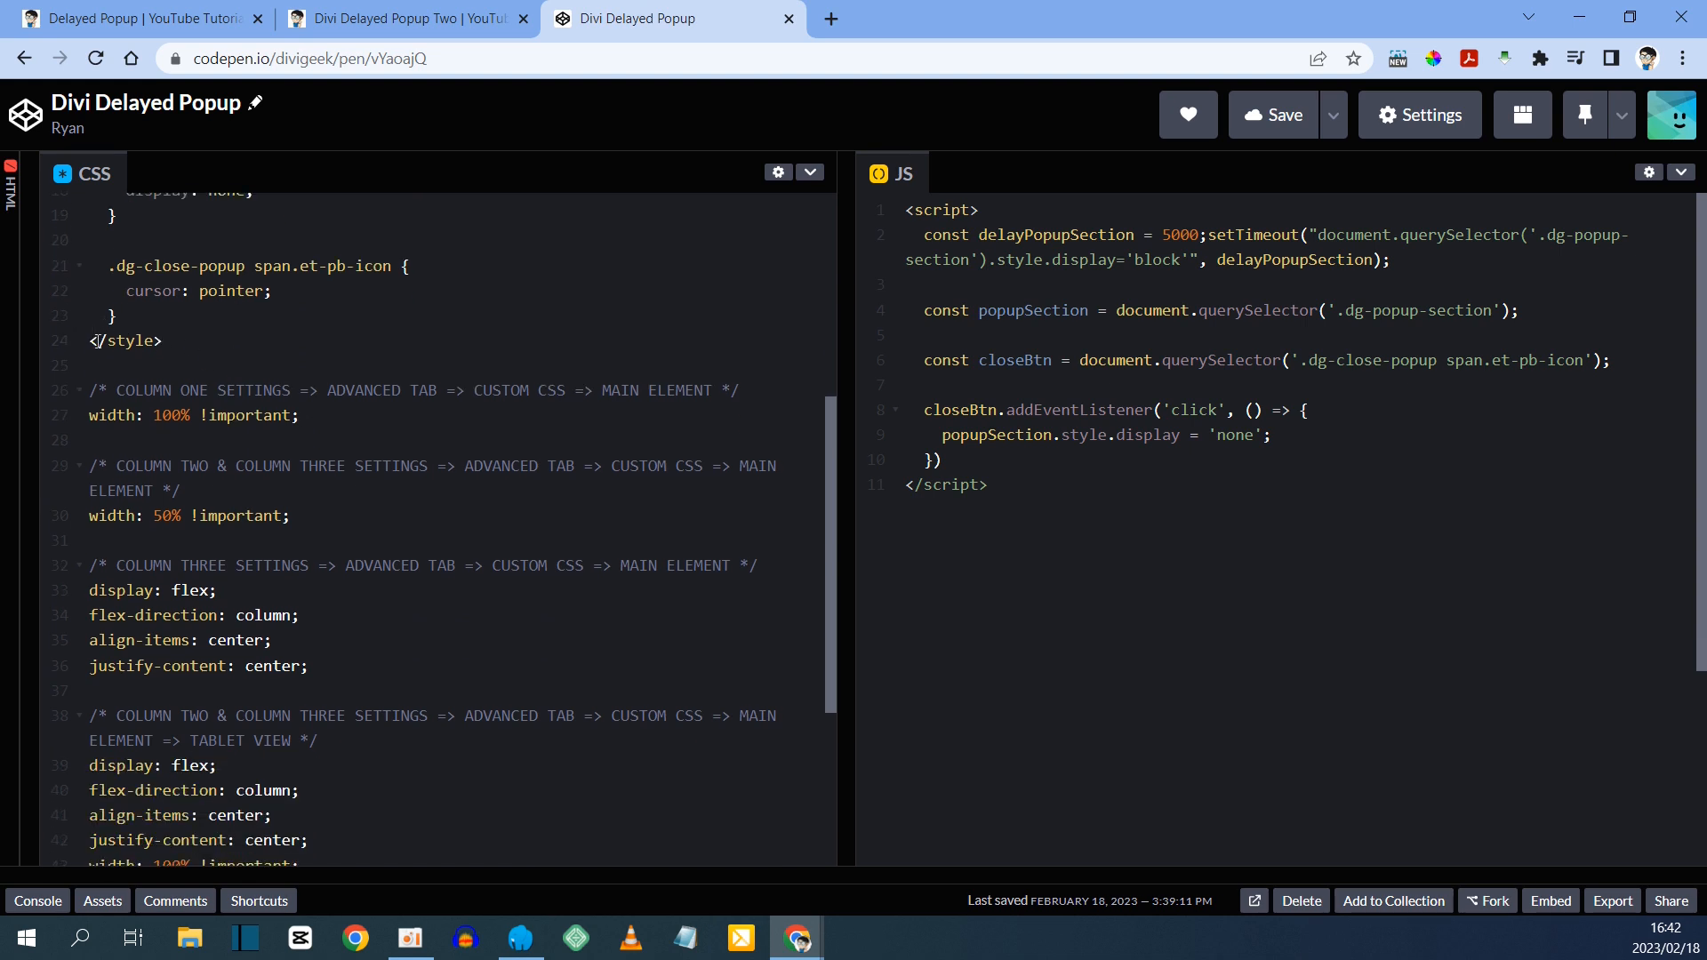
{"action": "left_click_drag", "start_coordinate": [93, 340], "coordinate": [155, 340]}
{"action": "left_click", "coordinate": [324, 416]}
{"action": "left_click_drag", "start_coordinate": [116, 391], "coordinate": [296, 389]}
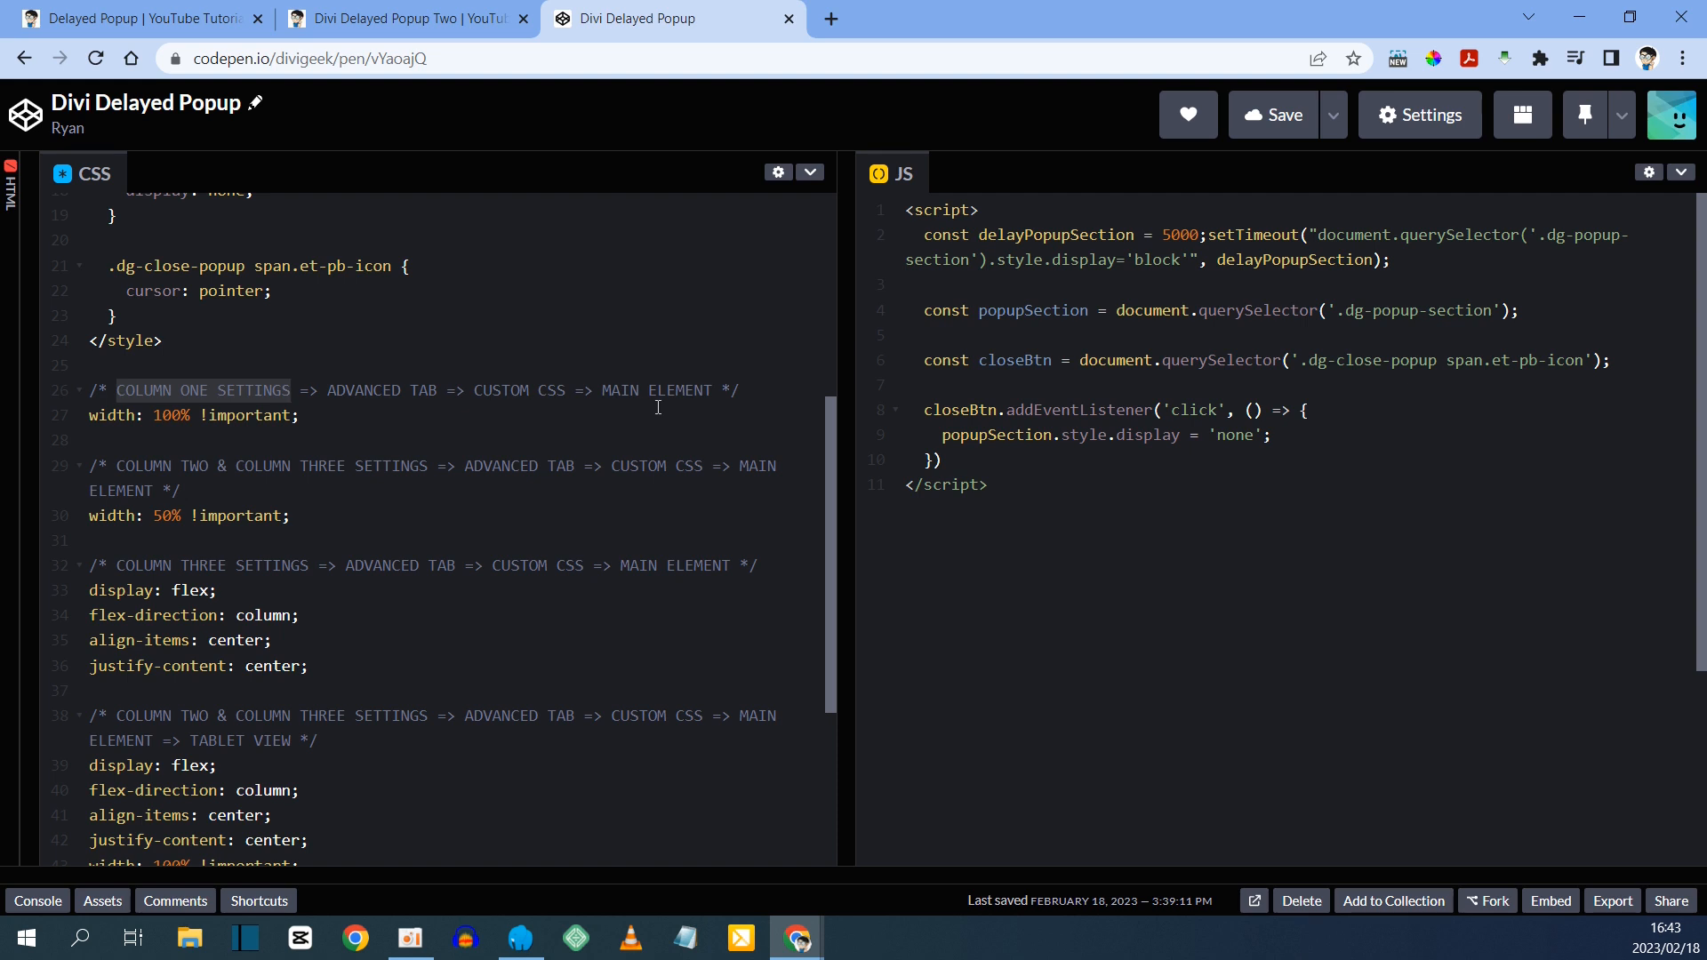
{"action": "left_click", "coordinate": [127, 415]}
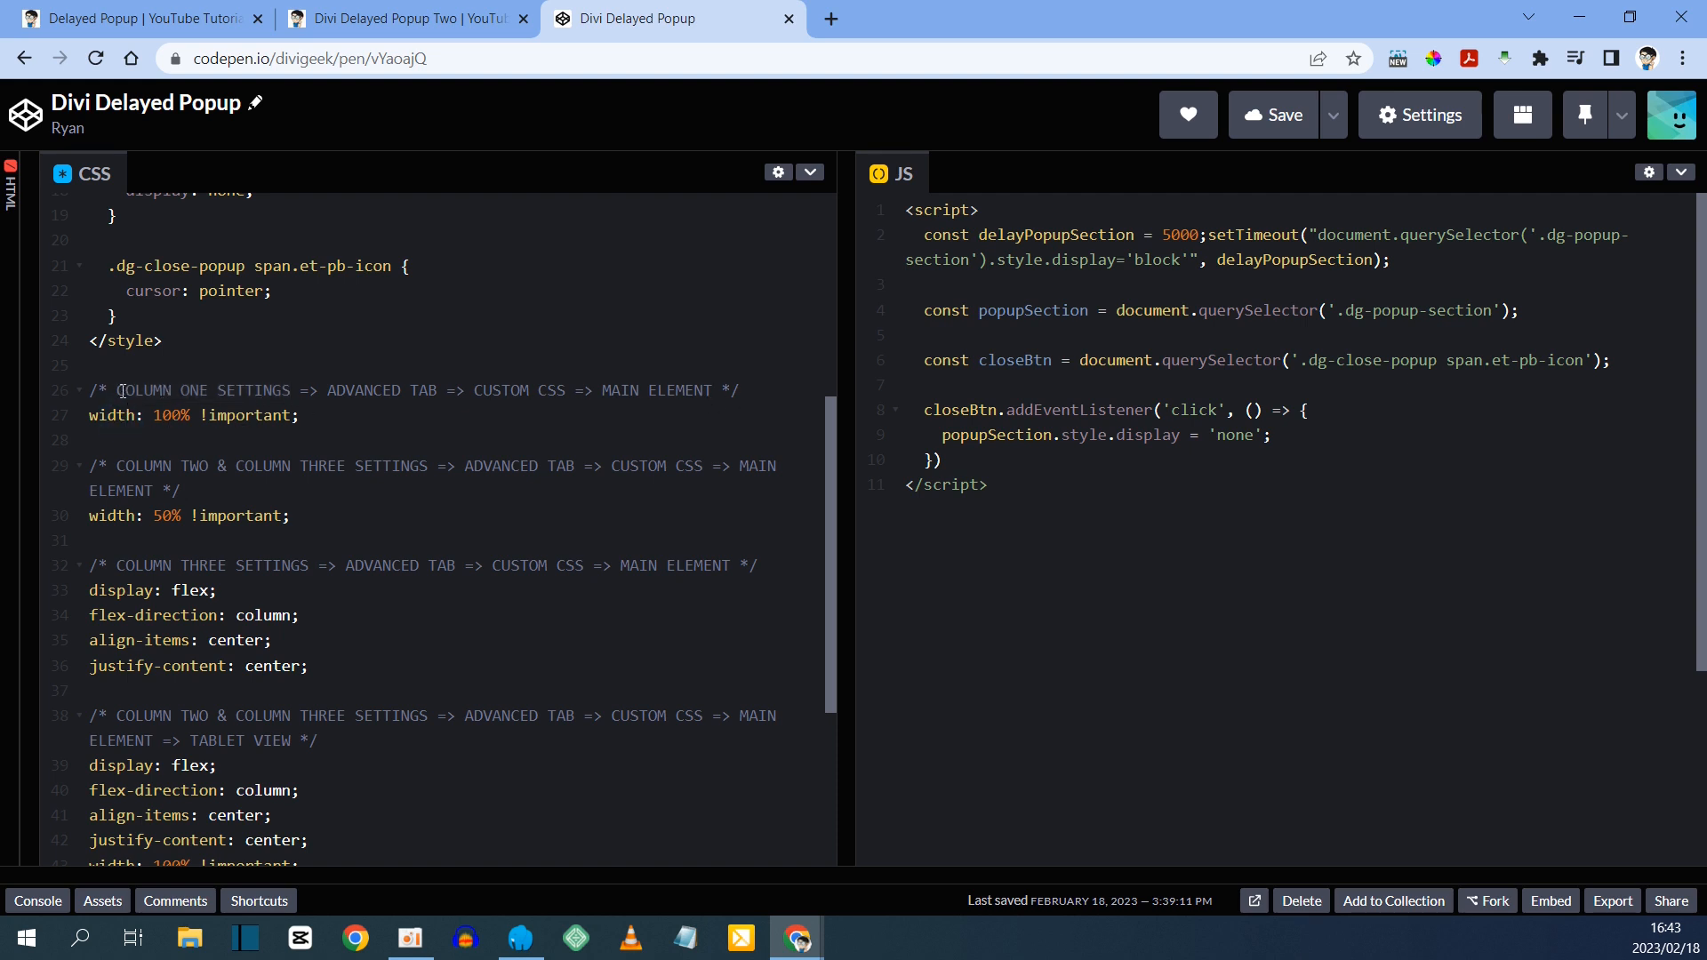
{"action": "left_click_drag", "start_coordinate": [122, 391], "coordinate": [705, 391]}
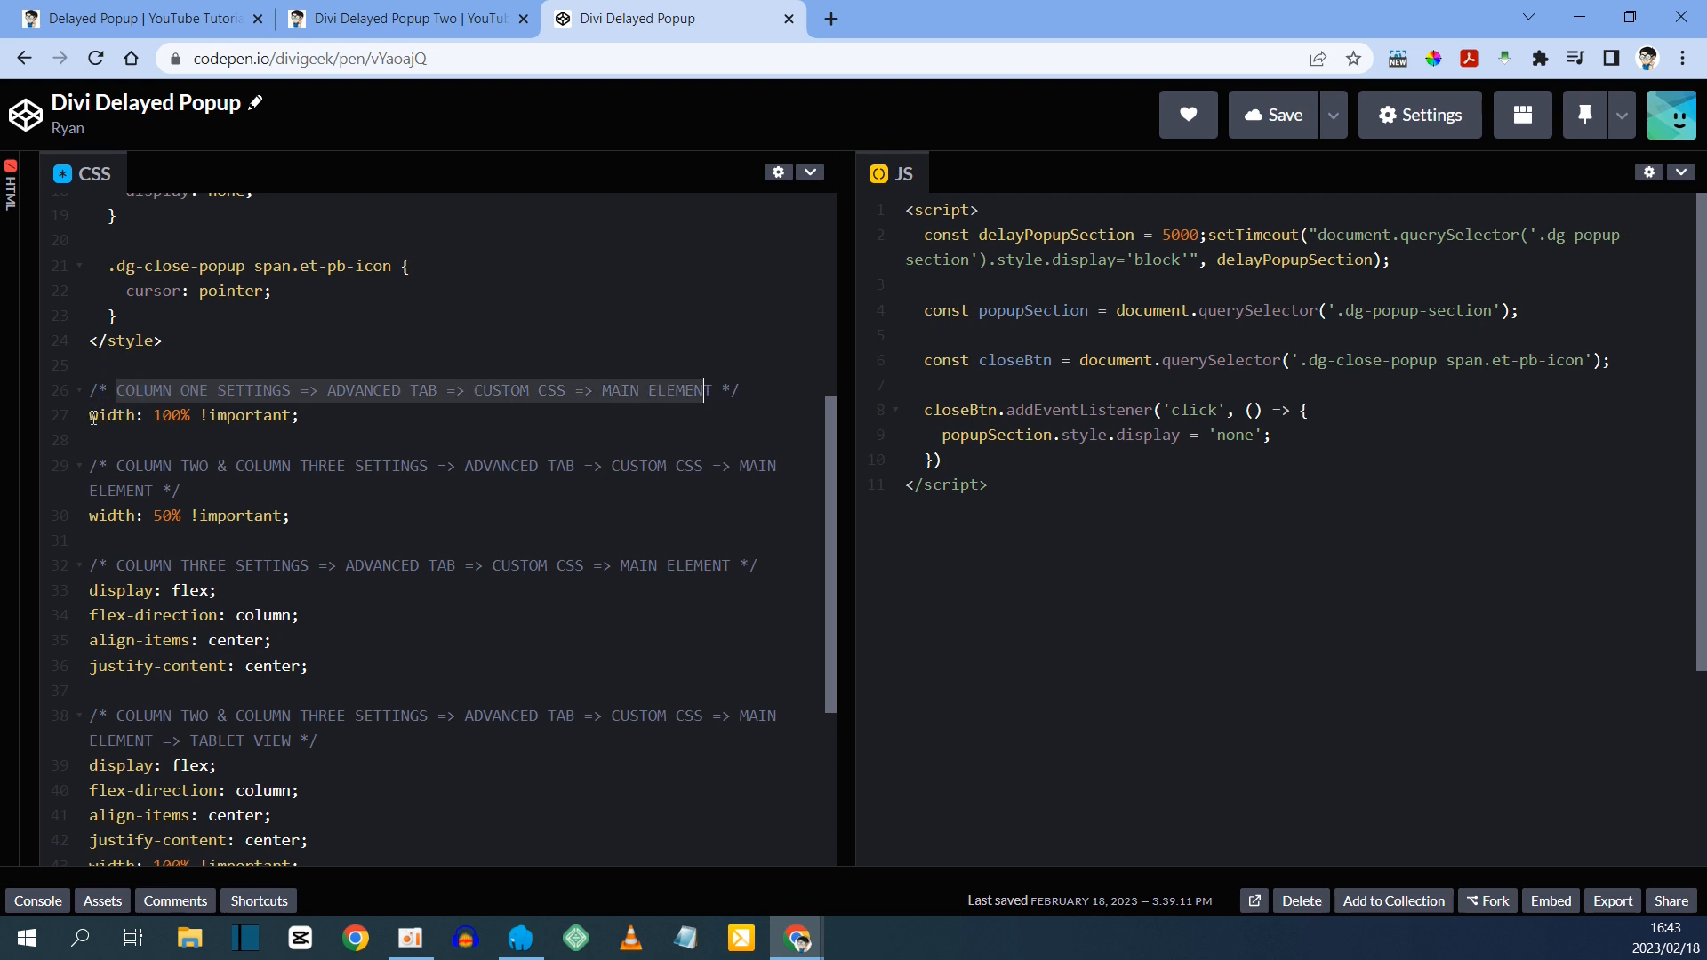
{"action": "left_click_drag", "start_coordinate": [92, 418], "coordinate": [308, 415]}
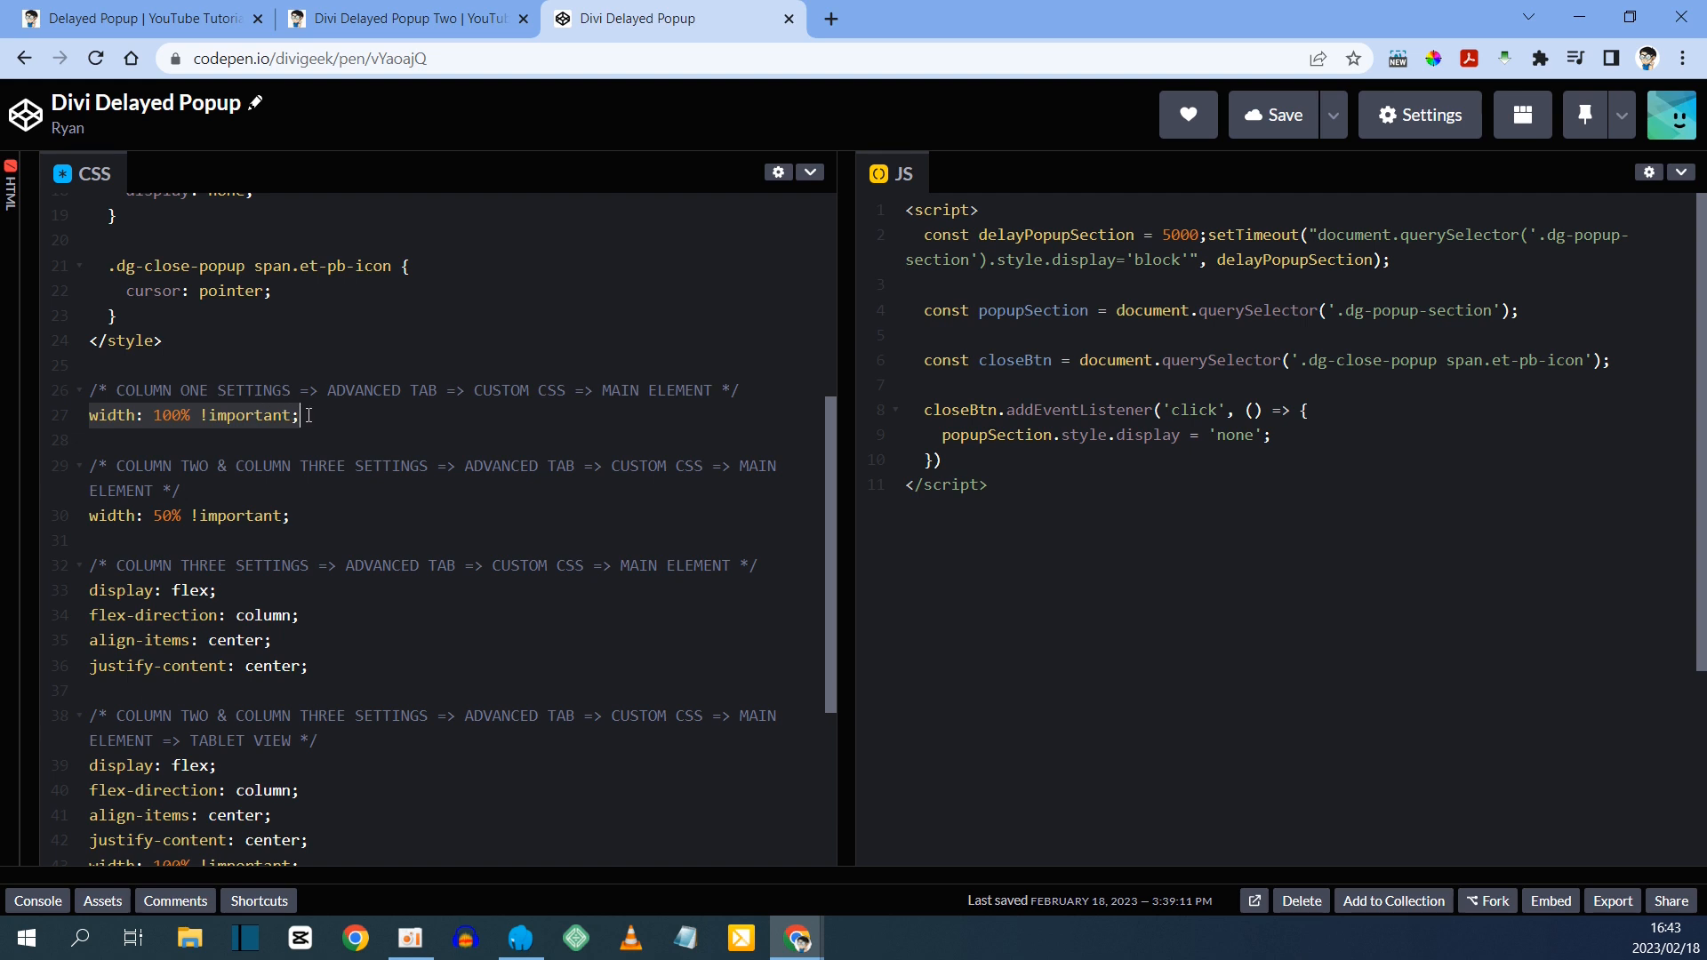
{"action": "right_click", "coordinate": [247, 418]}
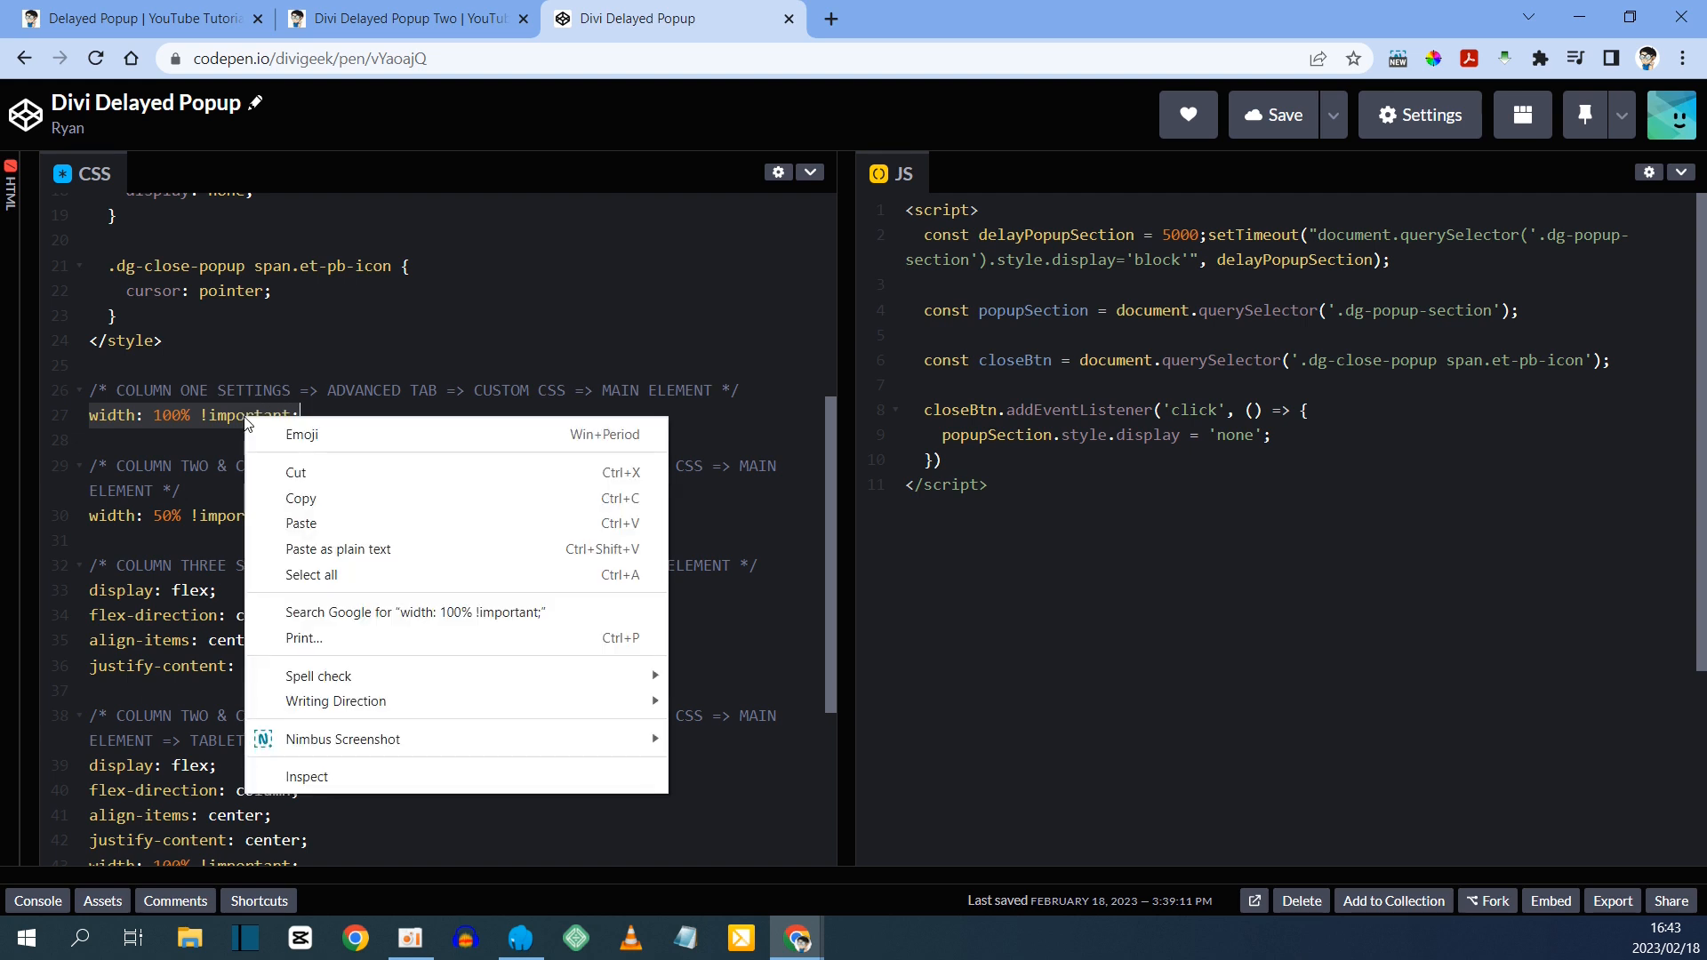
{"action": "left_click", "coordinate": [293, 498]}
- Back in the Divi page, paste "width: 100% !important;" into the first column's Main Element CSS
{"action": "left_click", "coordinate": [142, 9]}
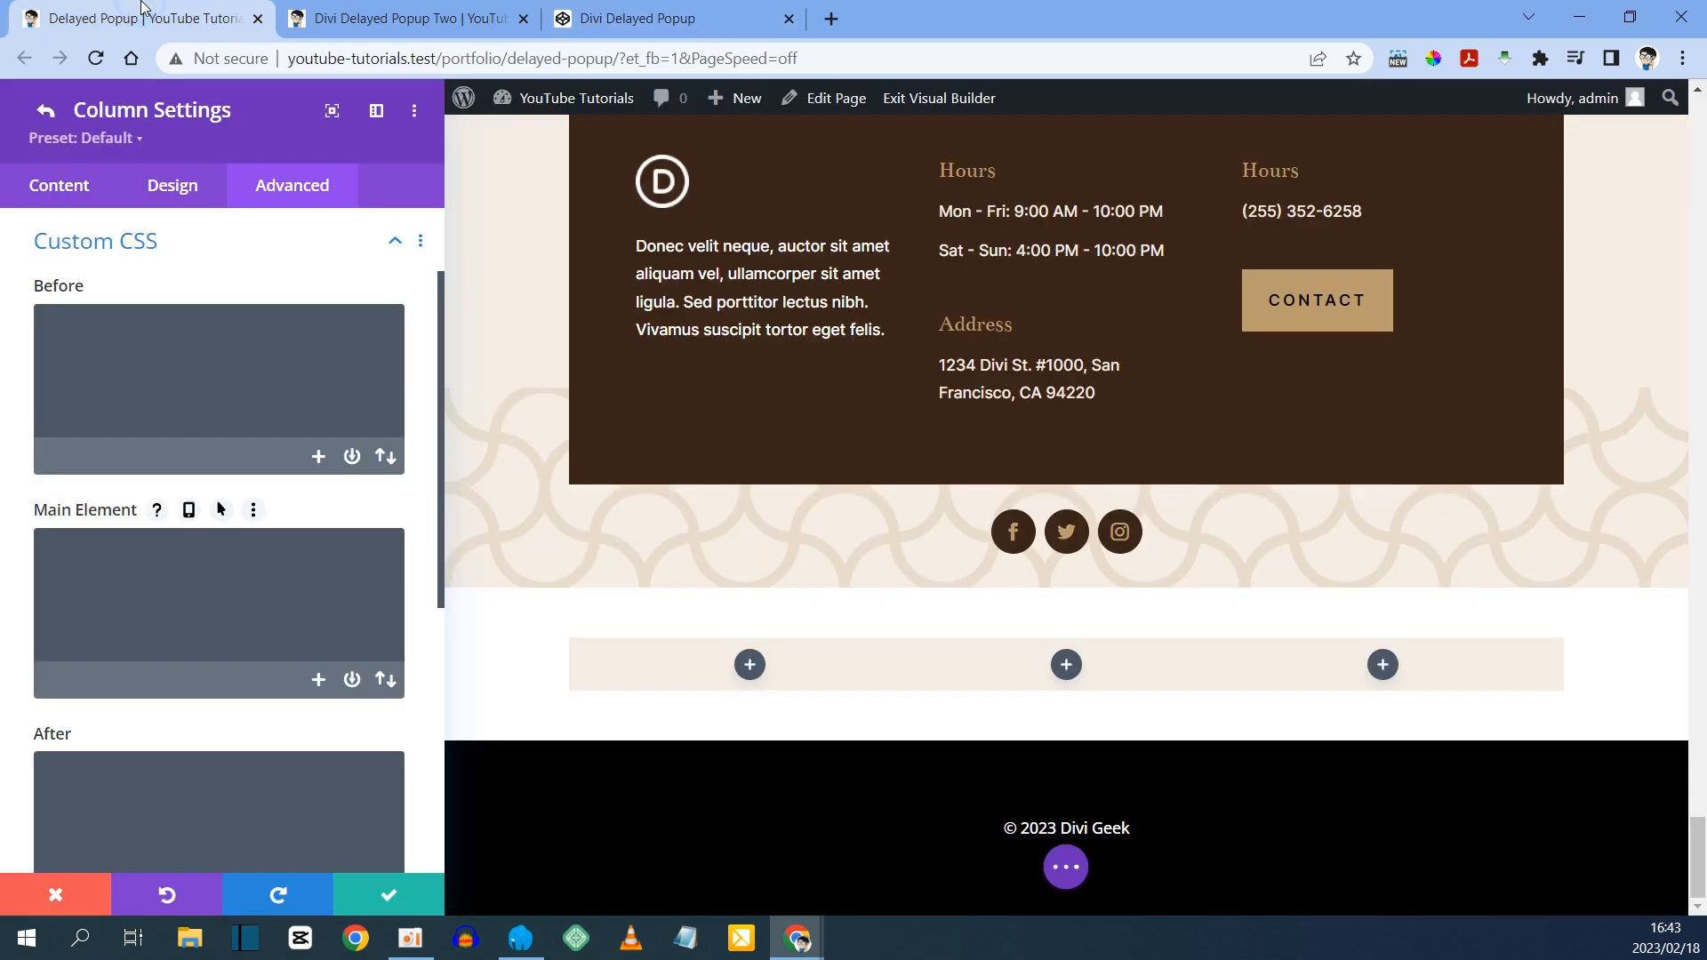
{"action": "left_click", "coordinate": [75, 556]}
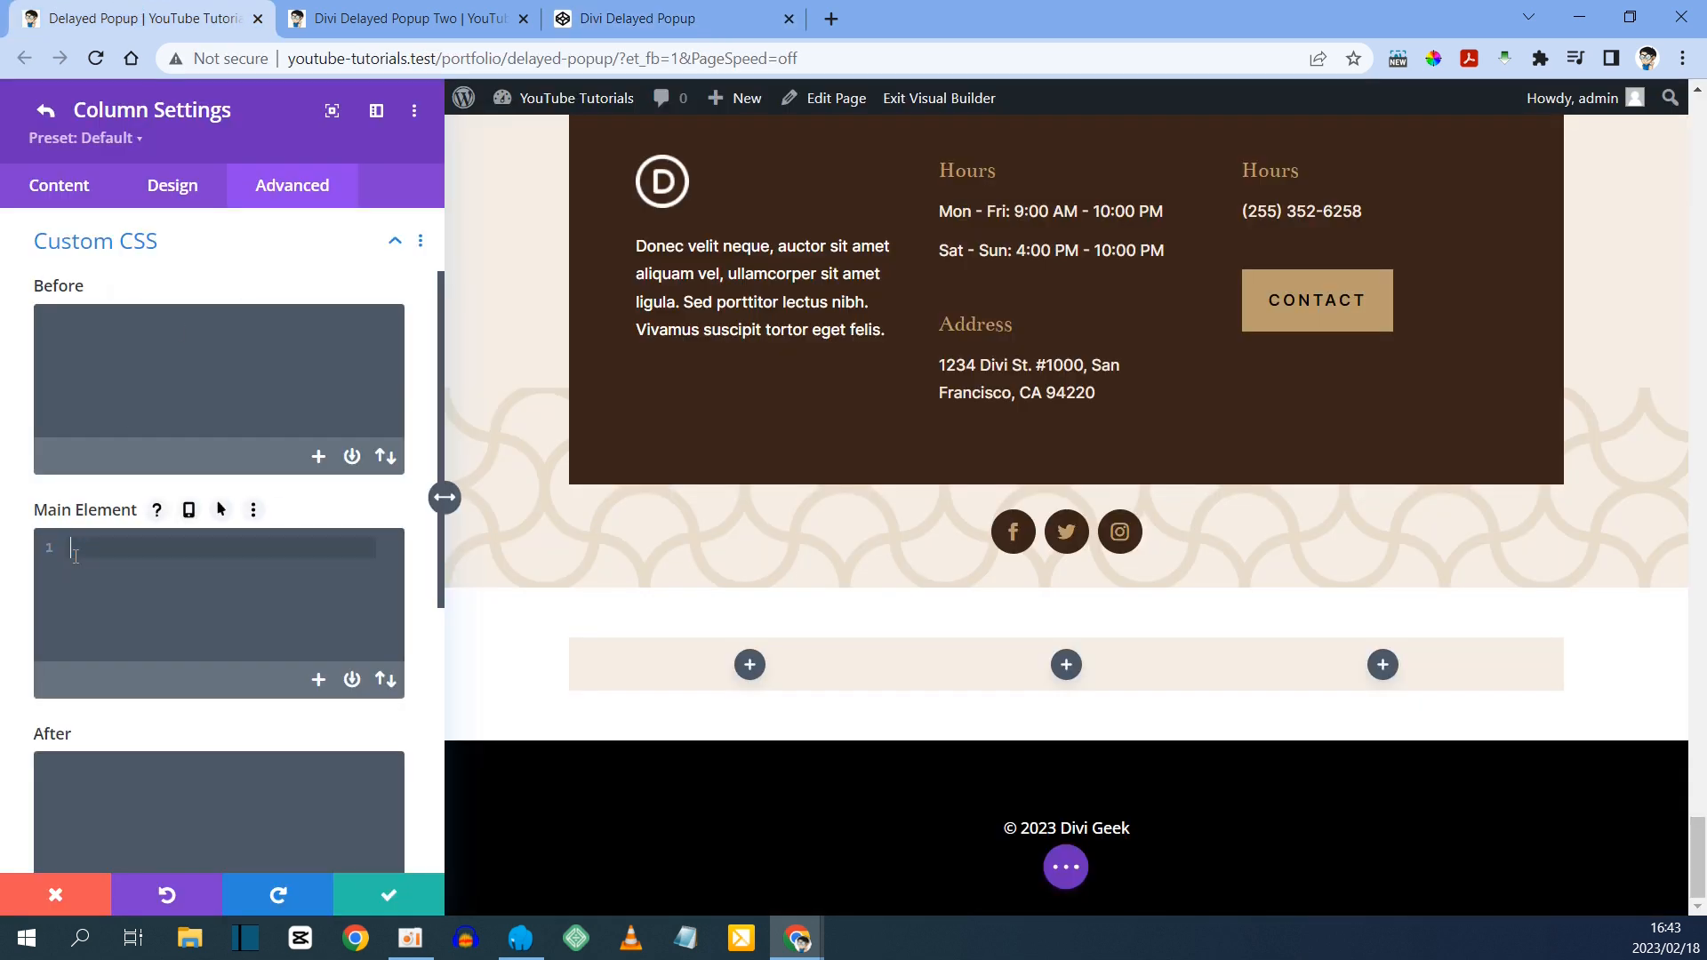
{"action": "right_click", "coordinate": [75, 556]}
{"action": "left_click", "coordinate": [161, 391]}
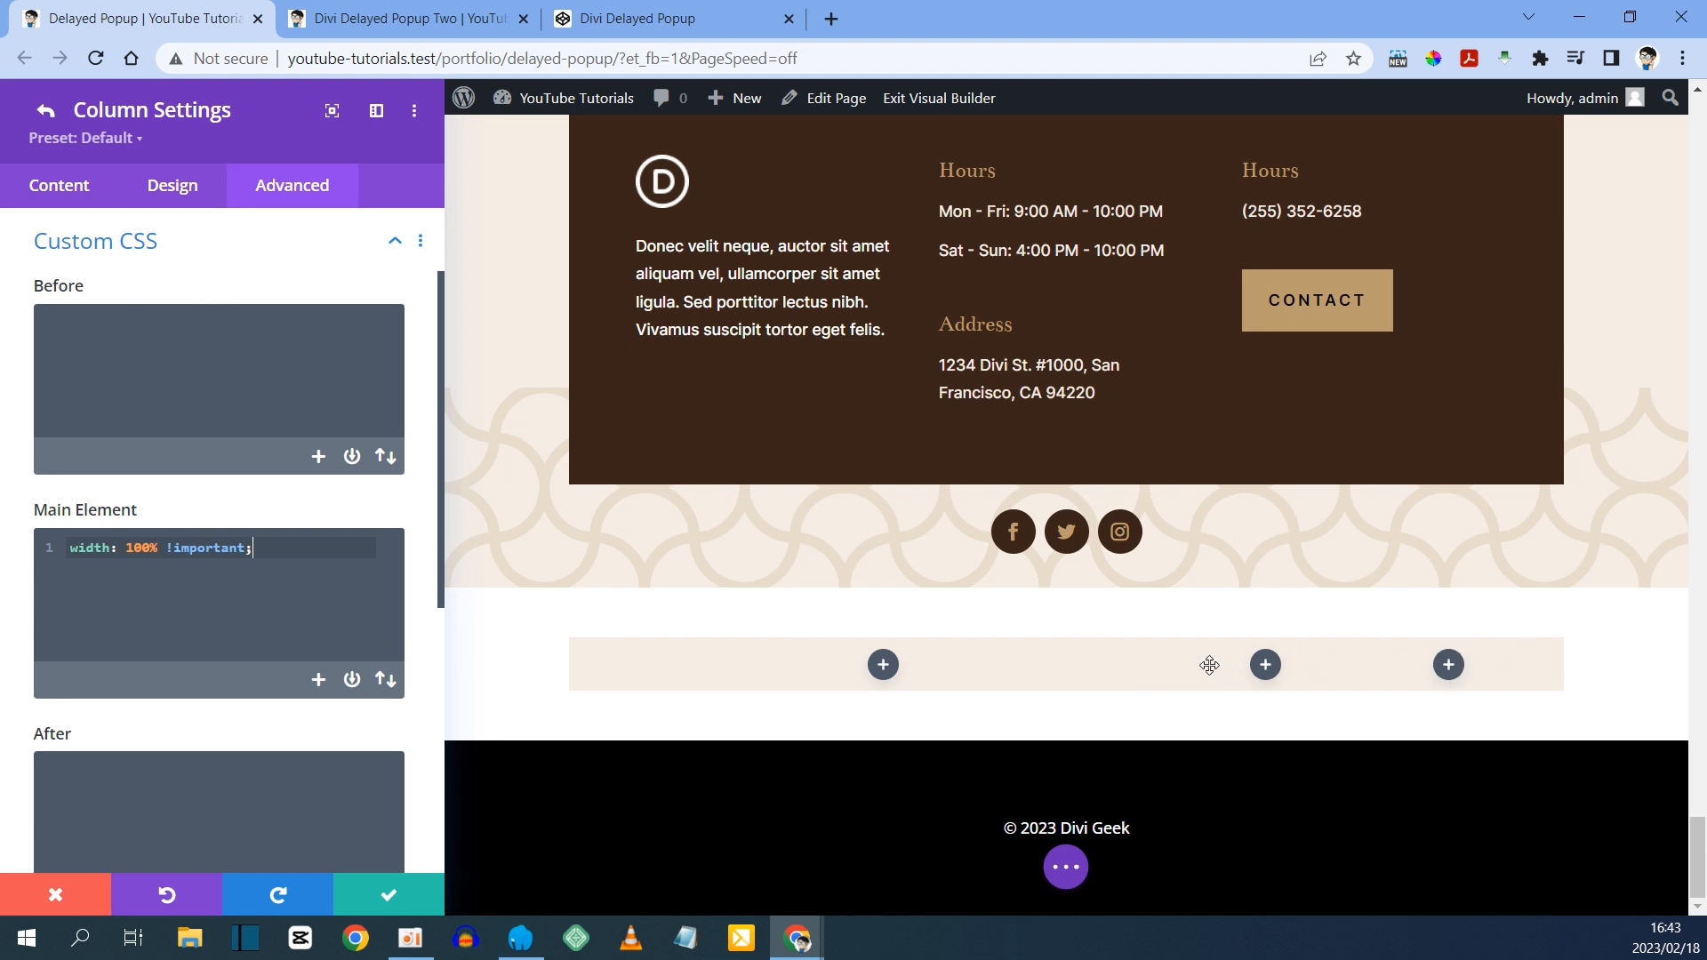
- Give the first column an absolute position at the top-right location with a Z index of 9, and return to the row settings
{"action": "scroll", "coordinate": [277, 524], "scroll_direction": "down", "scroll_amount": 3}
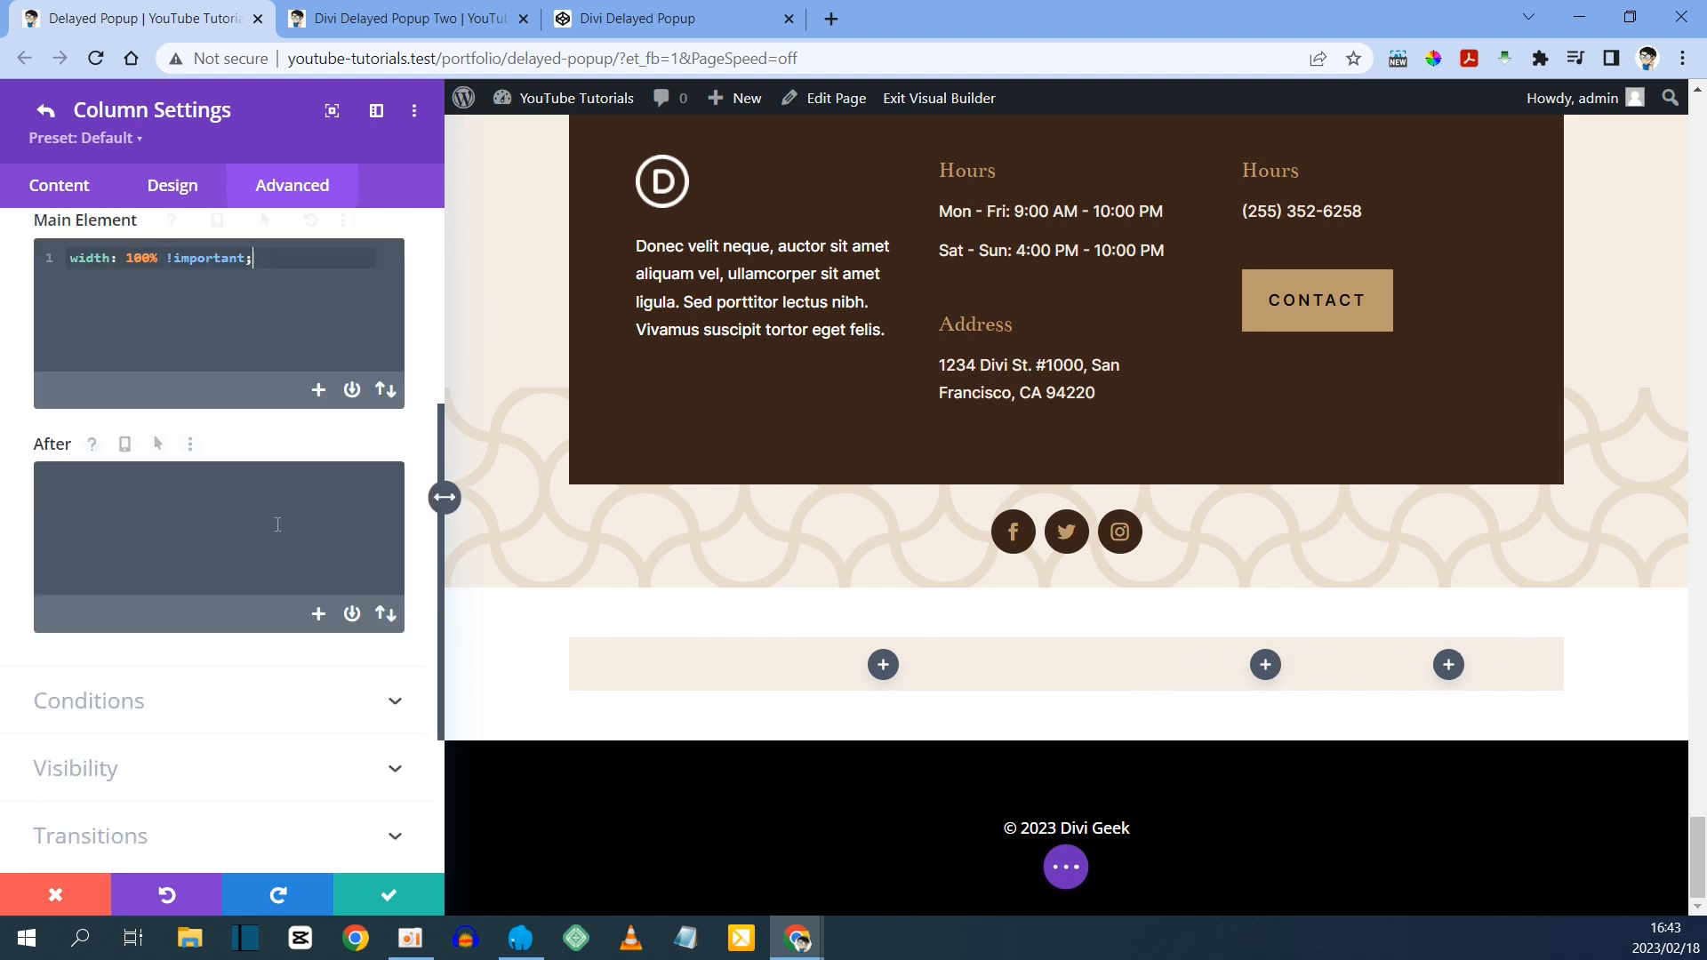
{"action": "scroll", "coordinate": [277, 524], "scroll_direction": "down", "scroll_amount": 3}
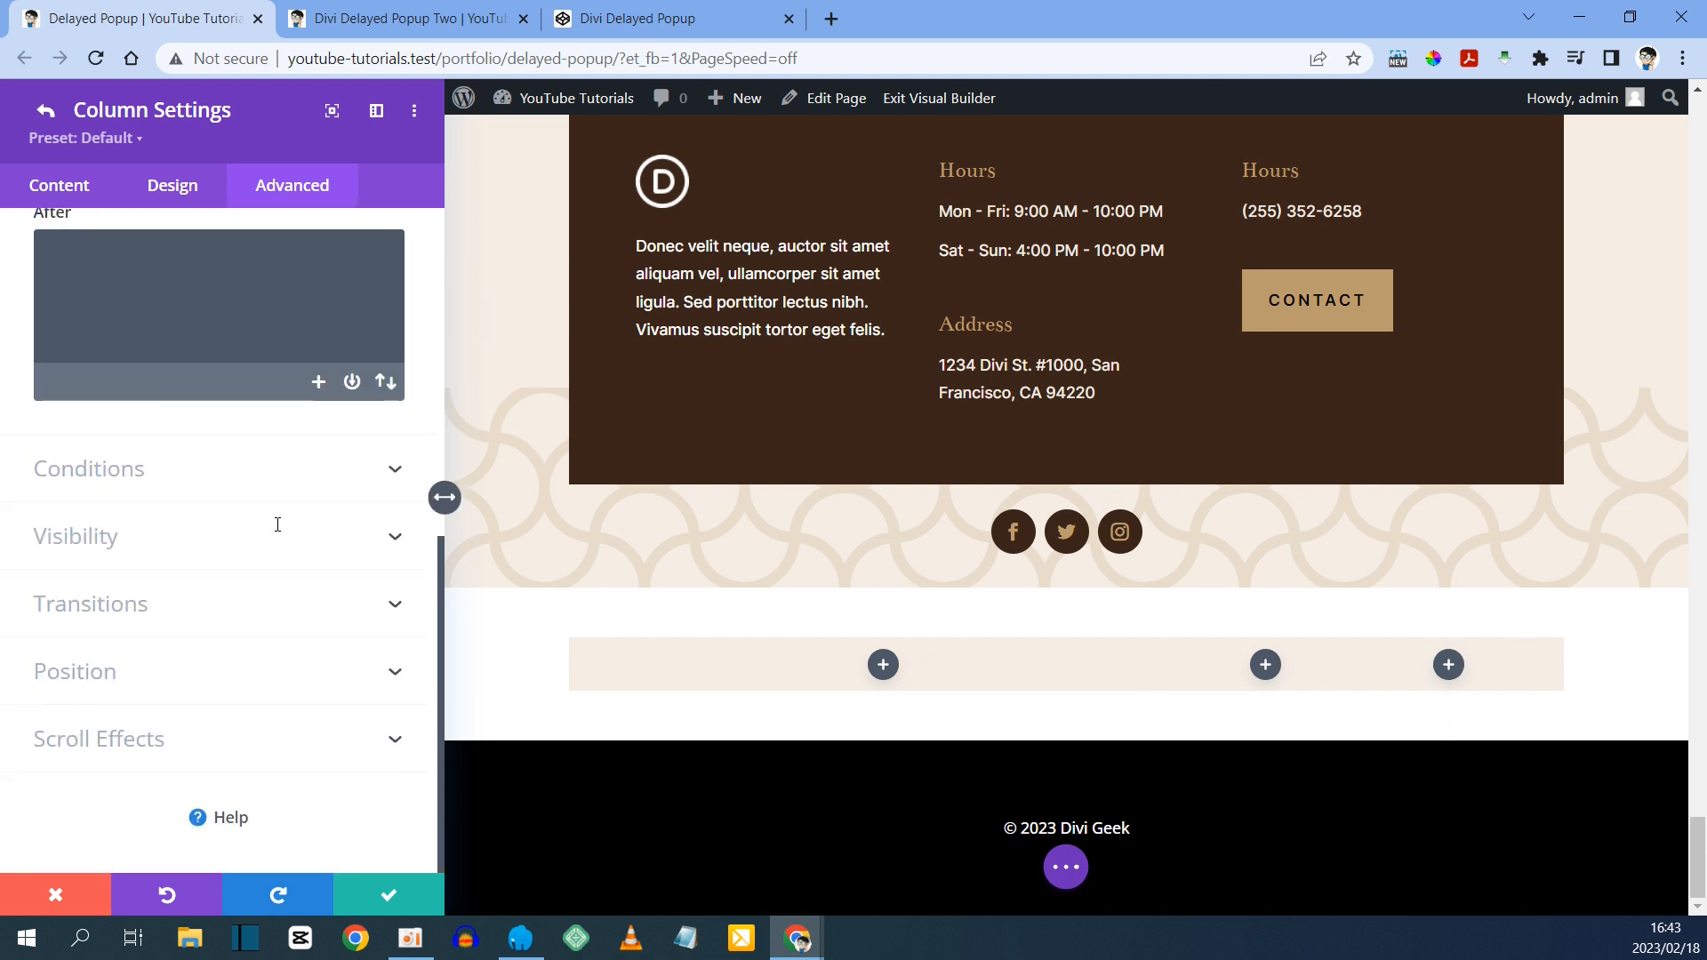
{"action": "left_click", "coordinate": [82, 682]}
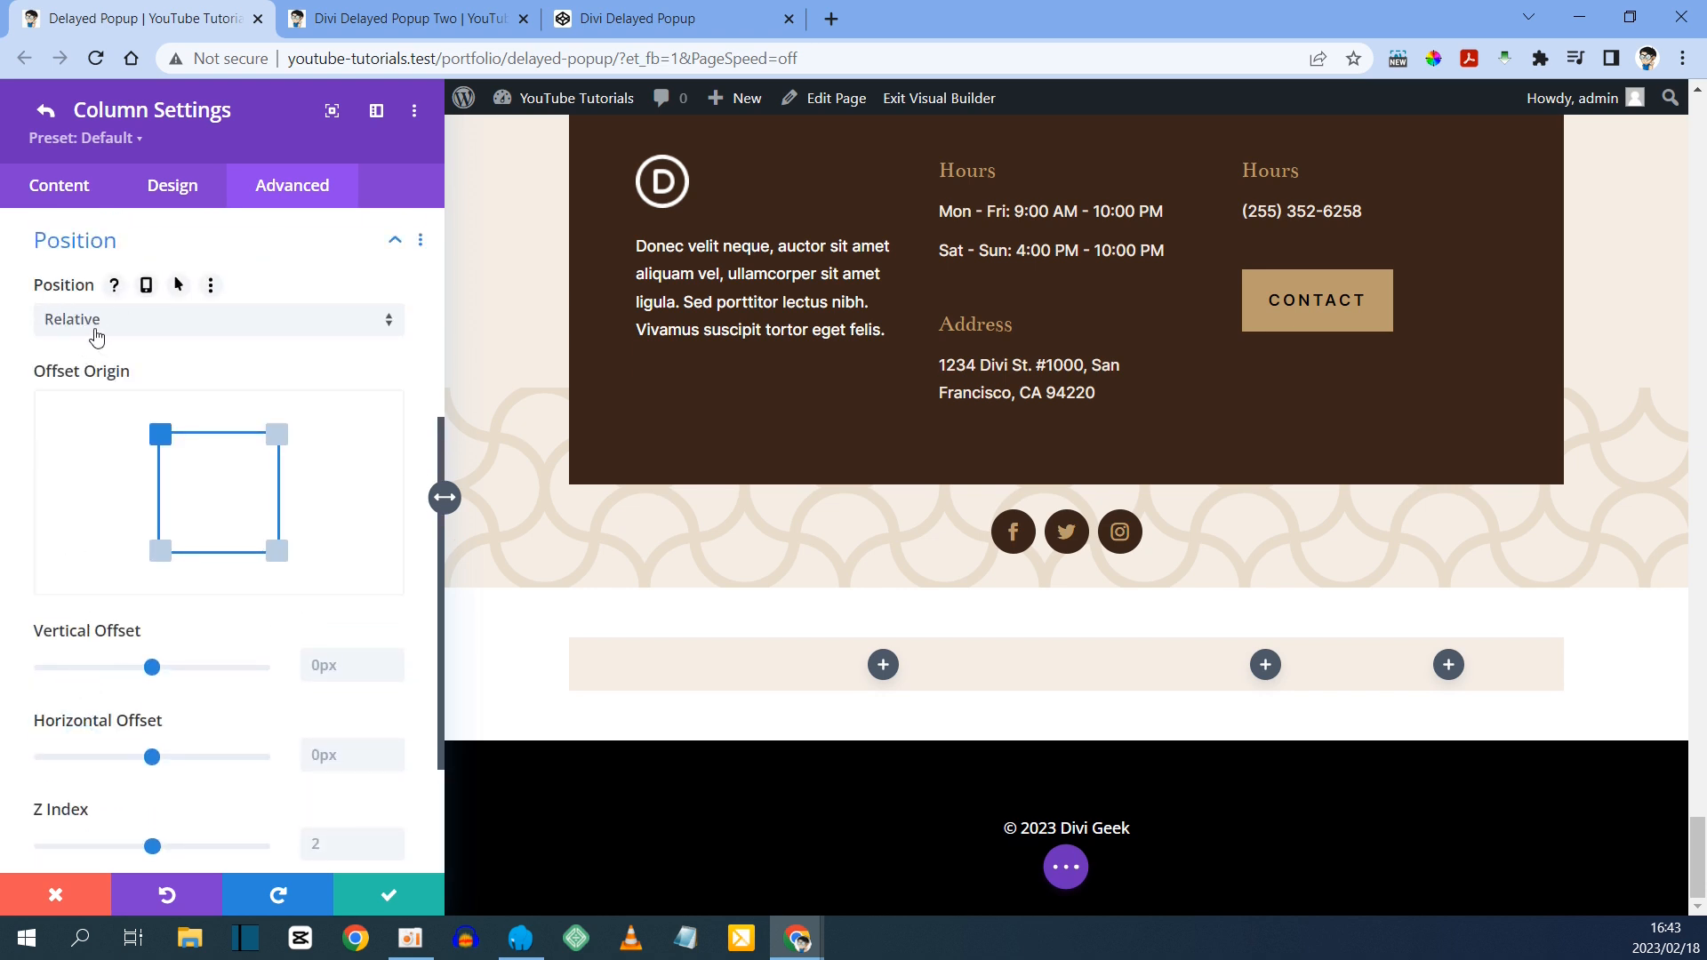
{"action": "left_click", "coordinate": [92, 335]}
{"action": "left_click", "coordinate": [110, 429]}
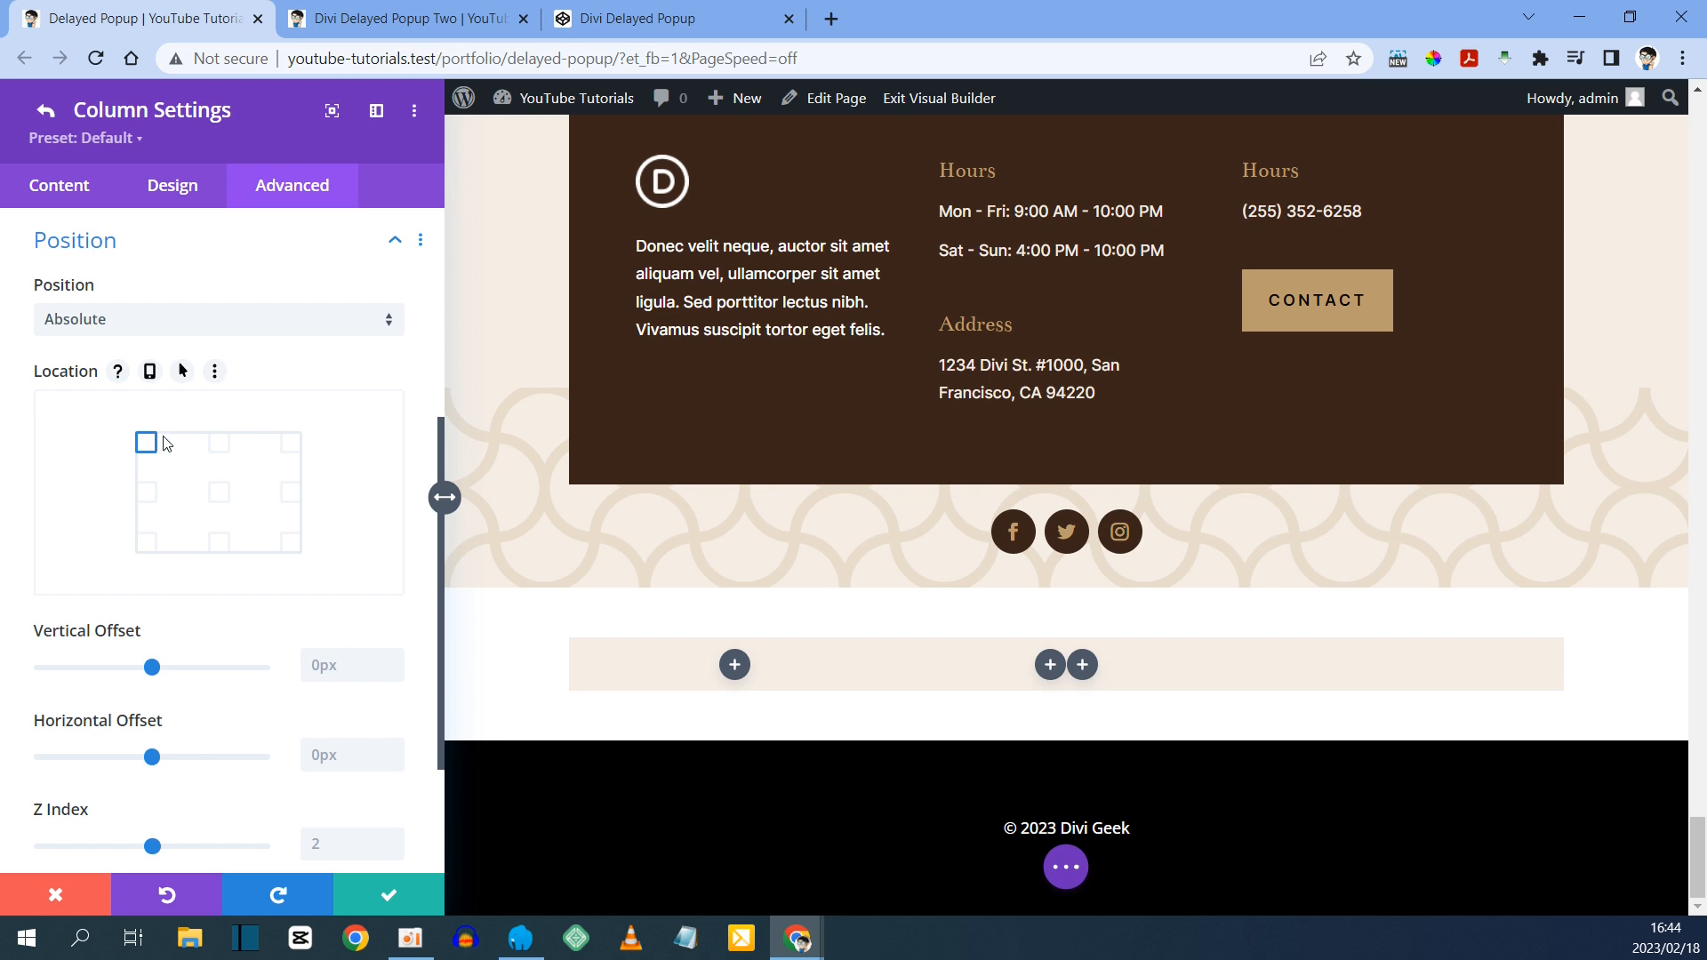
{"action": "left_click", "coordinate": [291, 444]}
{"action": "scroll", "coordinate": [296, 449], "scroll_direction": "down", "scroll_amount": 2}
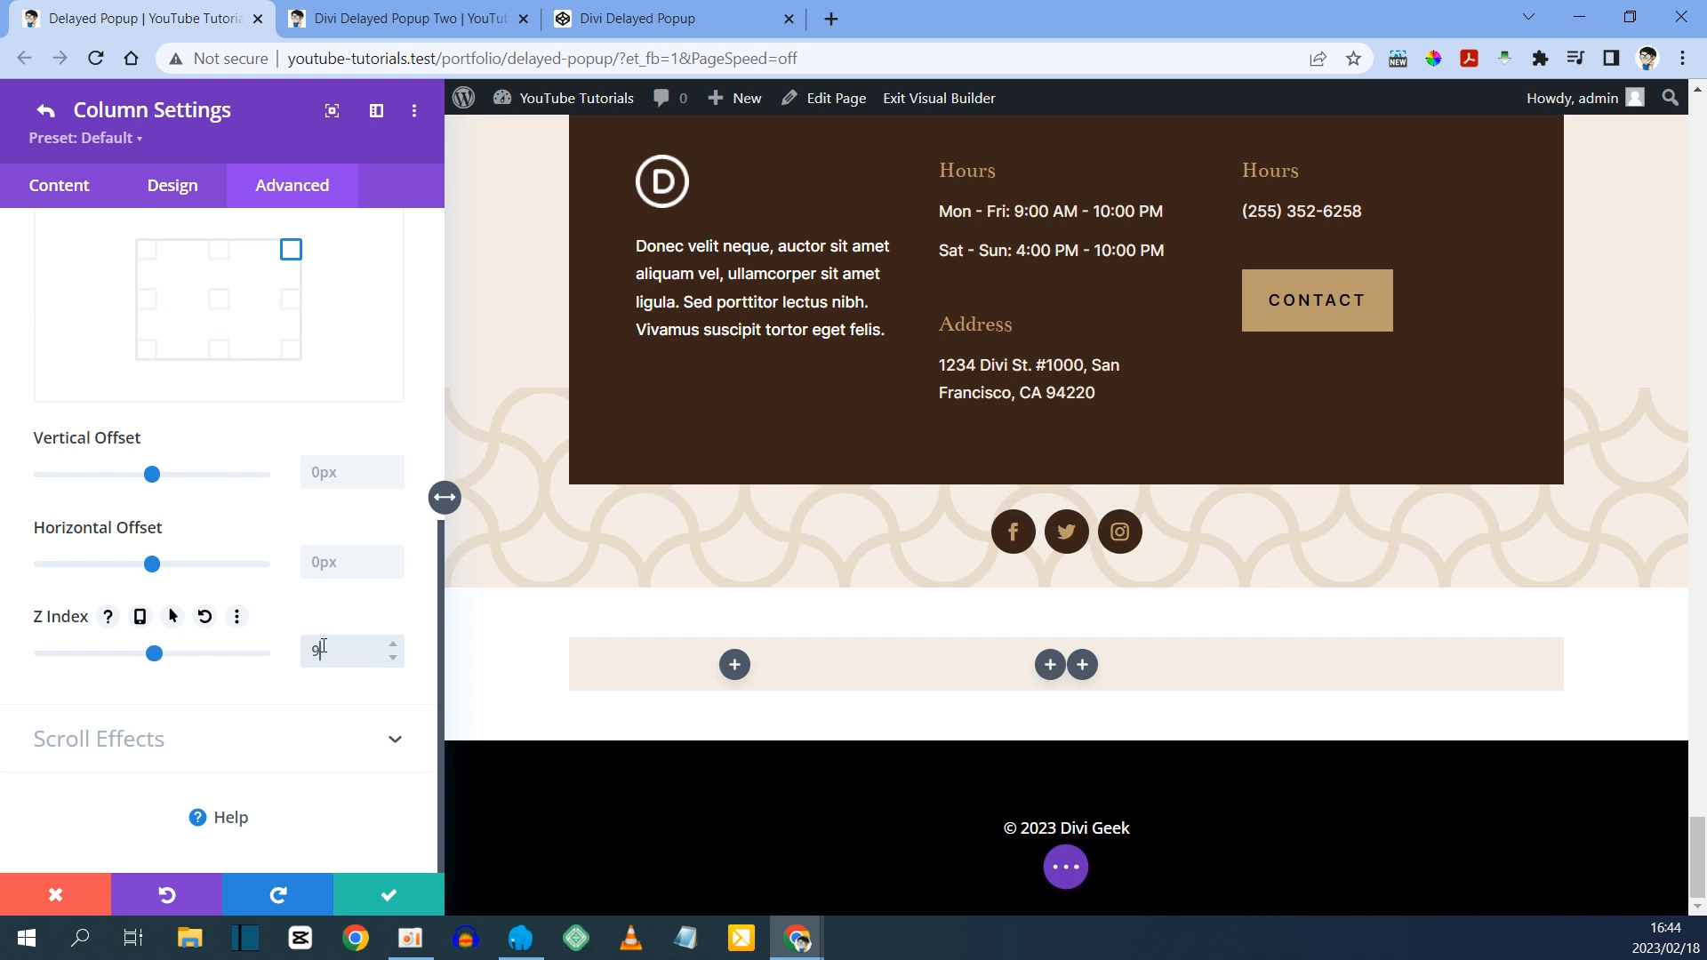
{"action": "left_click", "coordinate": [409, 18]}
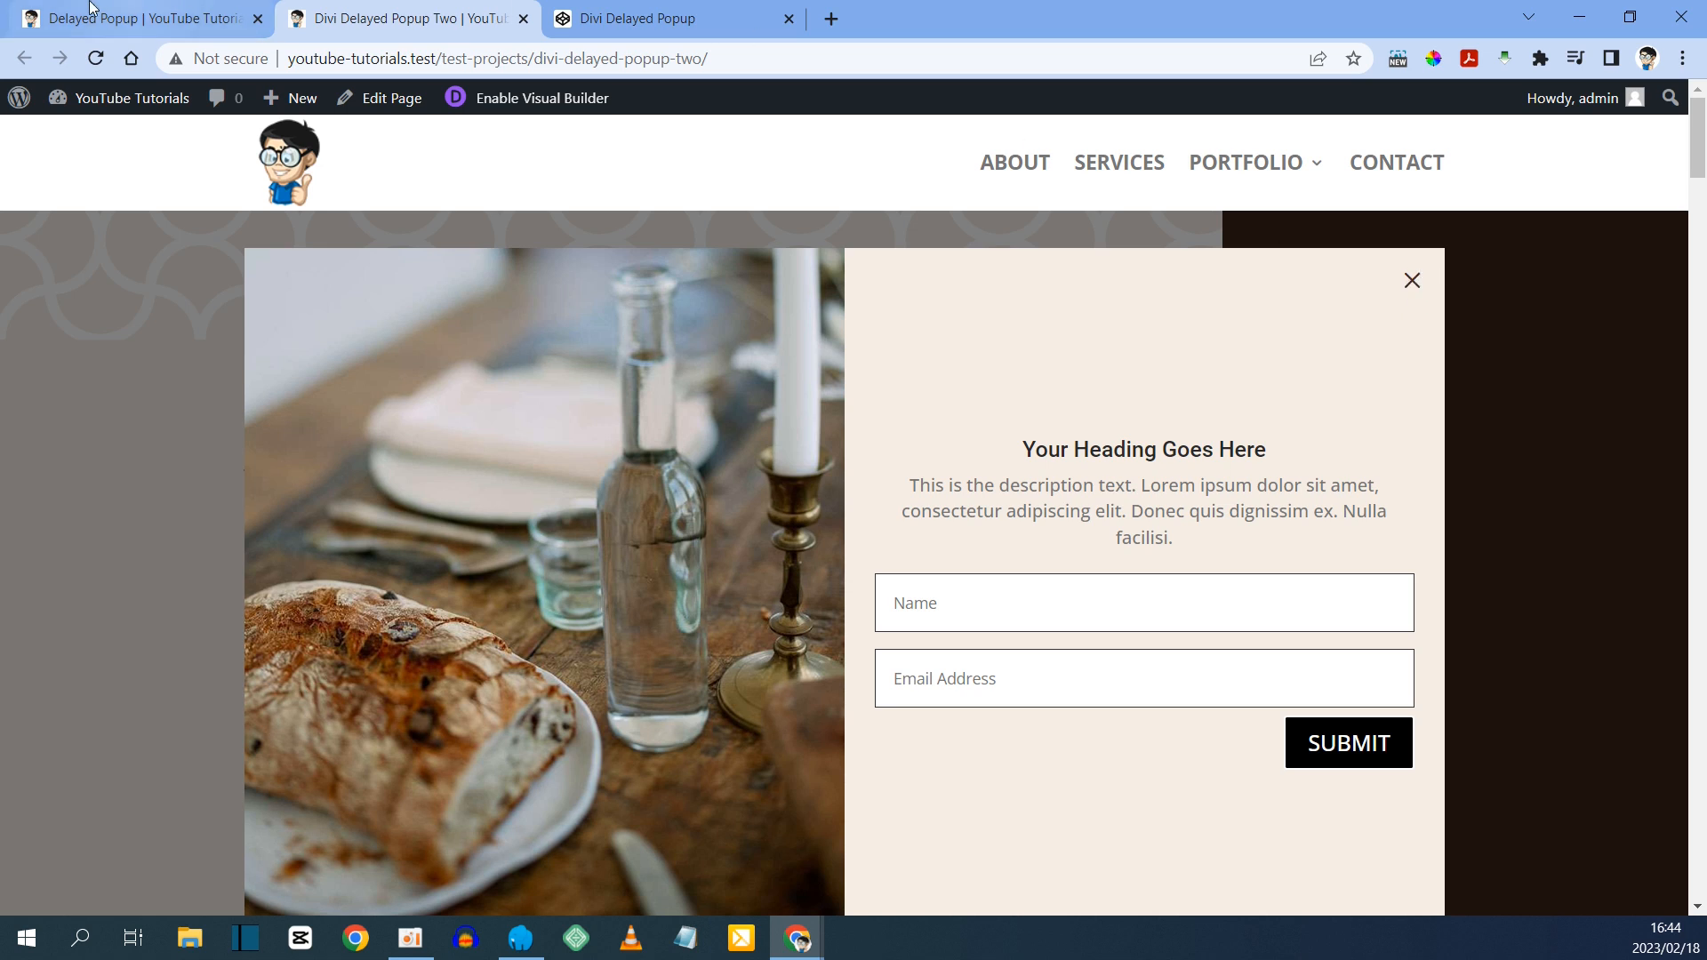
{"action": "left_click", "coordinate": [54, 18]}
{"action": "left_click", "coordinate": [47, 122]}
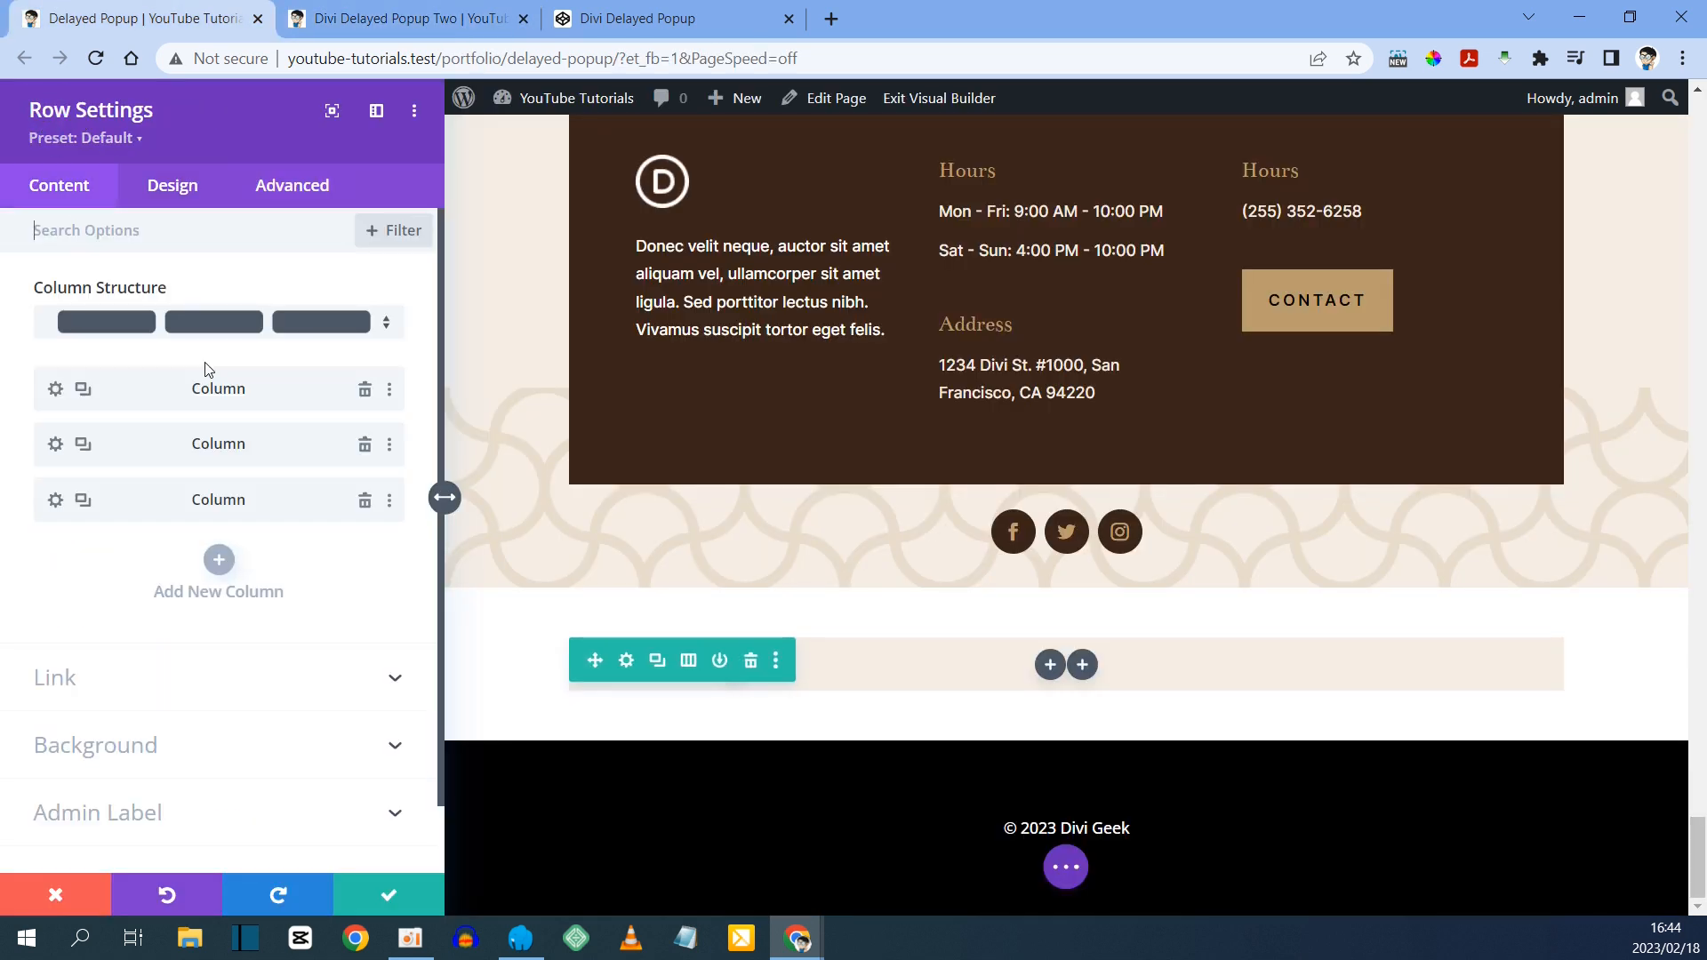
- Open the custom CSS options for the row's second column
{"action": "left_click", "coordinate": [60, 444]}
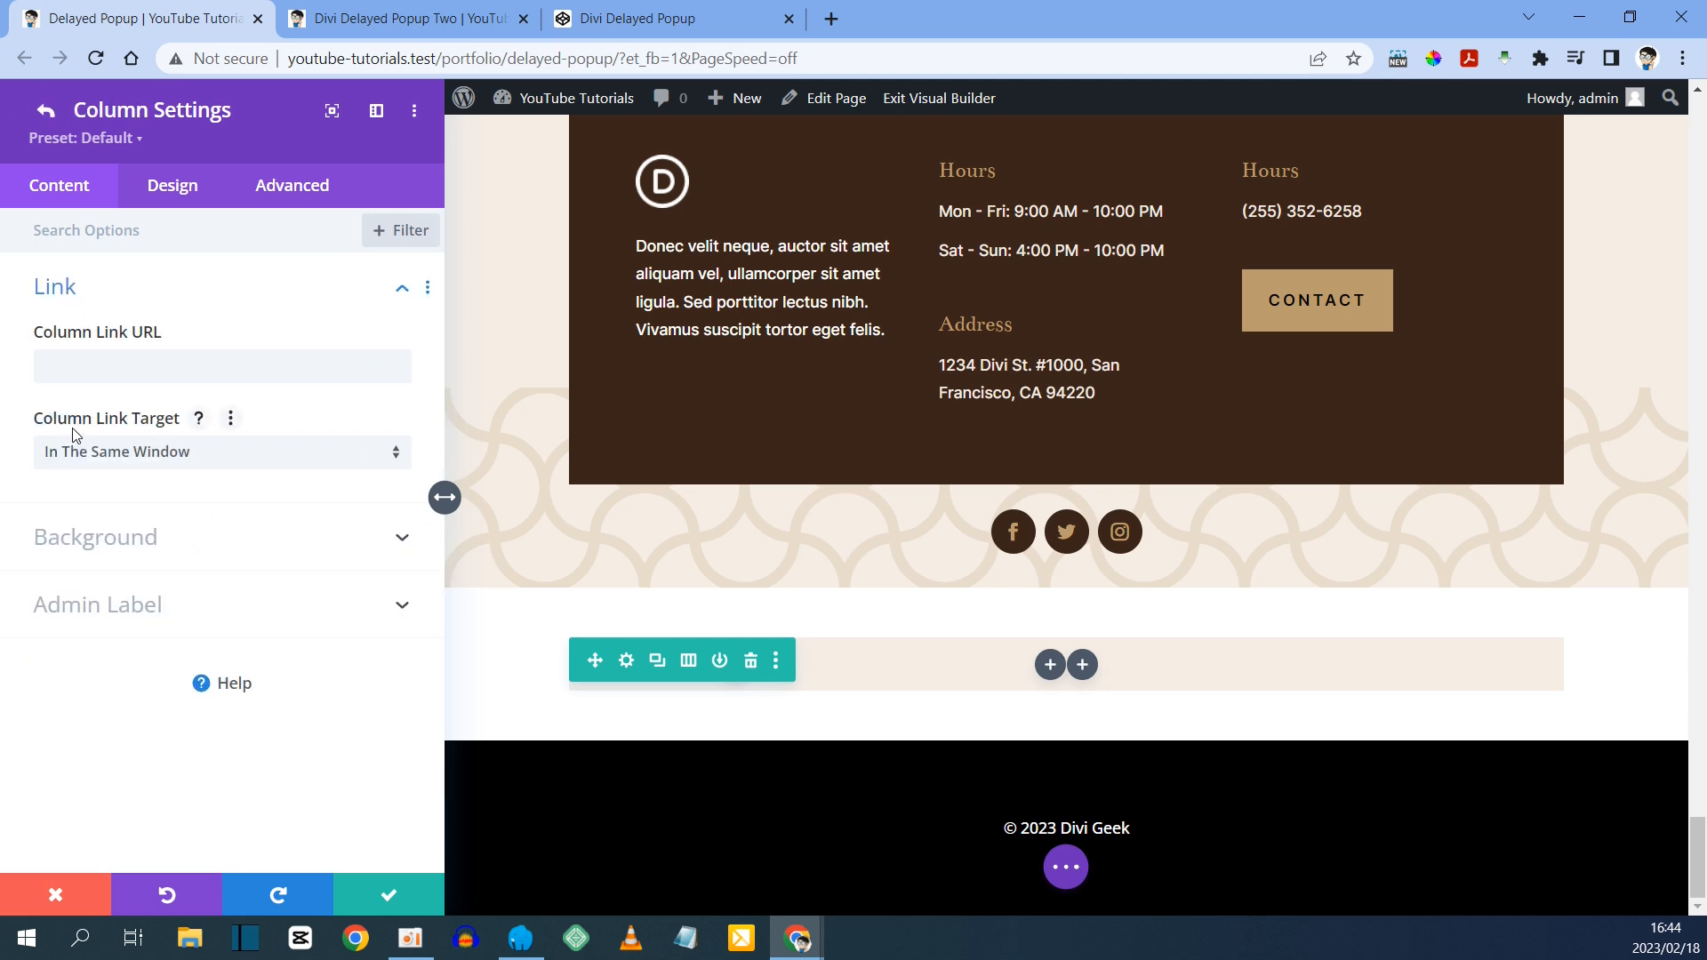
{"action": "left_click", "coordinate": [312, 188]}
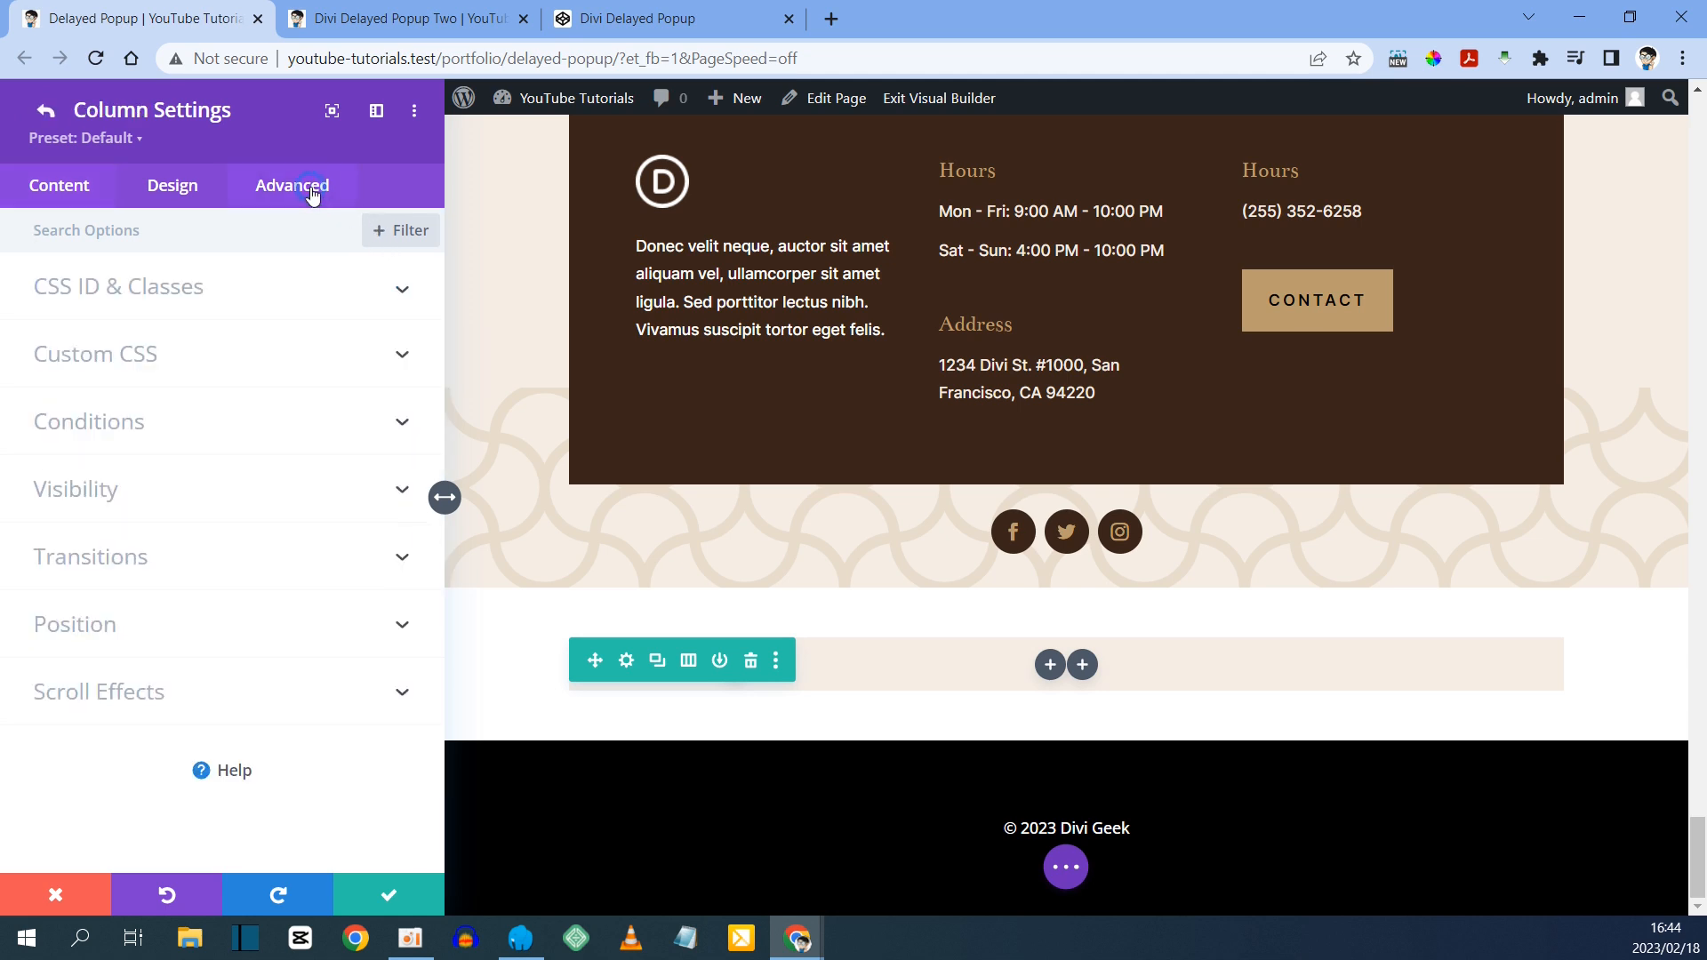
{"action": "left_click", "coordinate": [85, 362]}
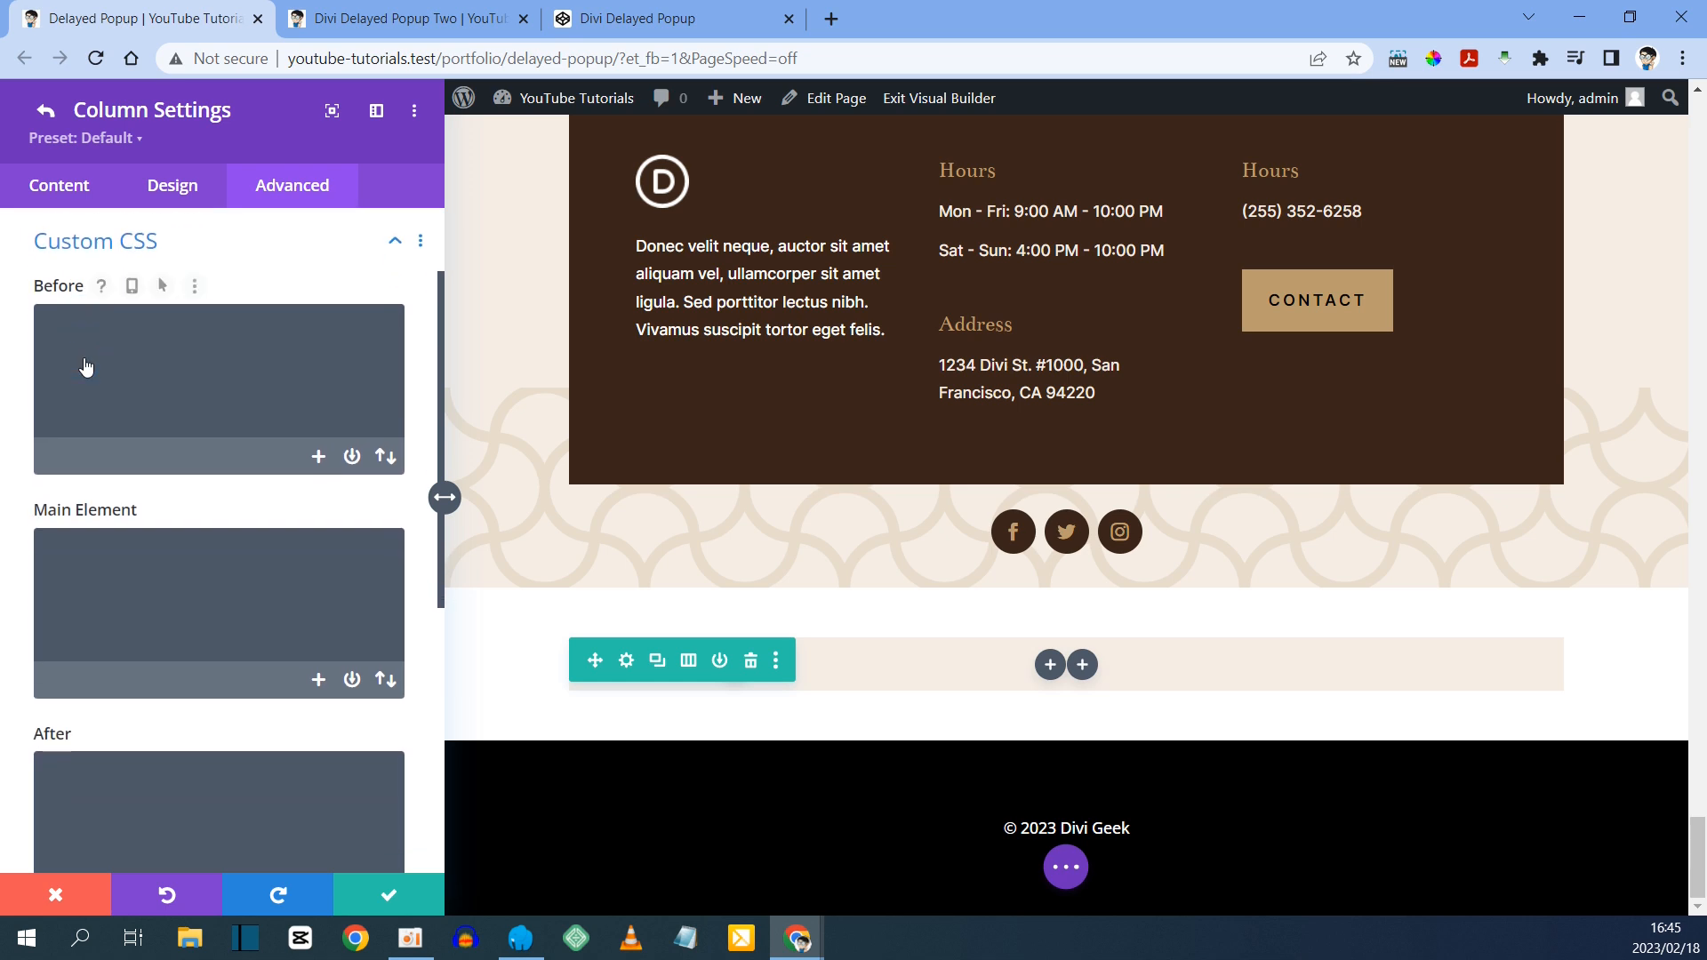
- Copy the "width: 50% !important;" declaration for columns two and three from the CodePen pen
{"action": "left_click", "coordinate": [659, 19]}
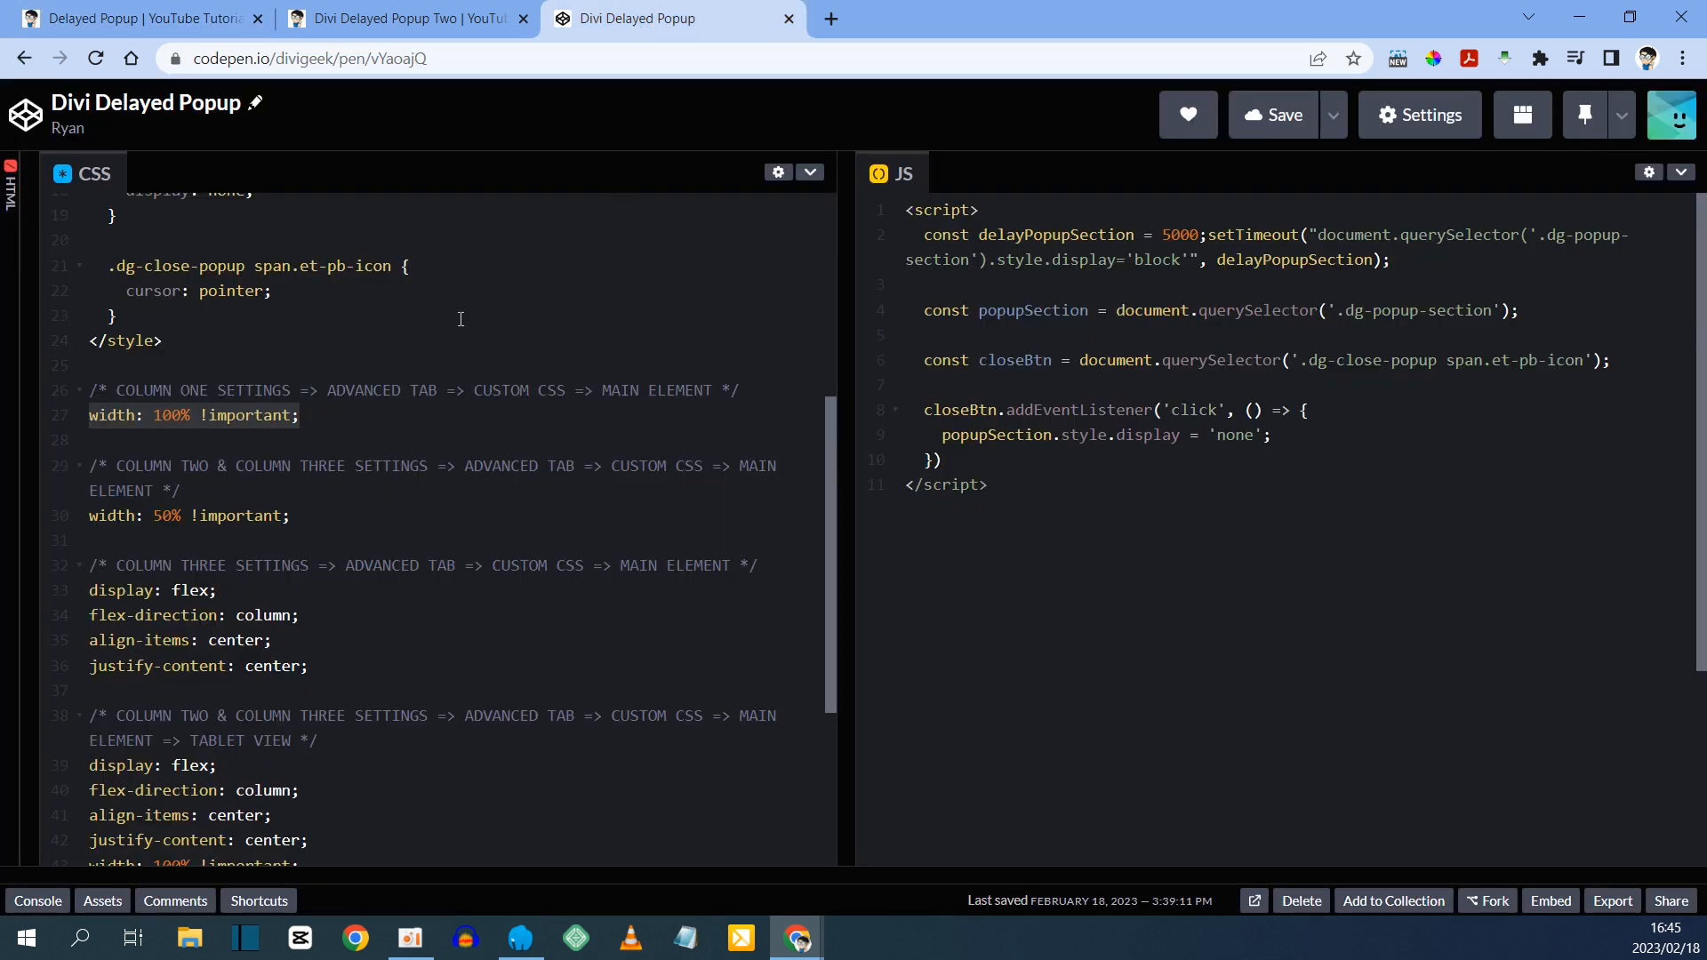
{"action": "left_click", "coordinate": [136, 470]}
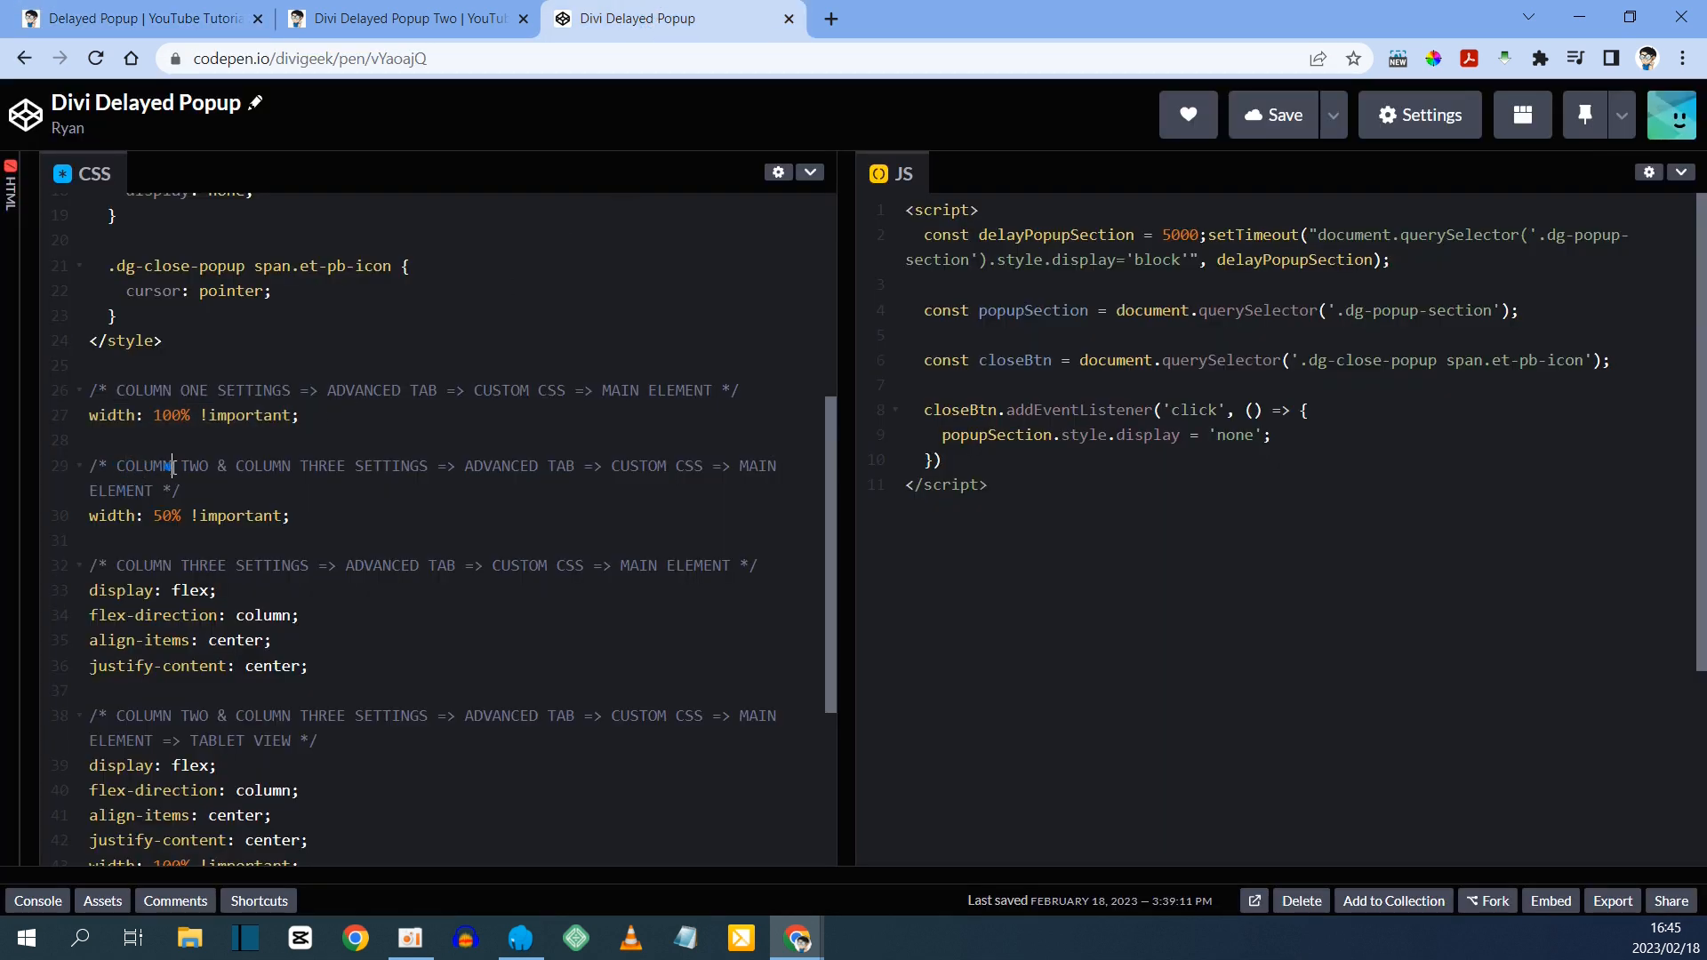
{"action": "left_click_drag", "start_coordinate": [173, 466], "coordinate": [384, 466]}
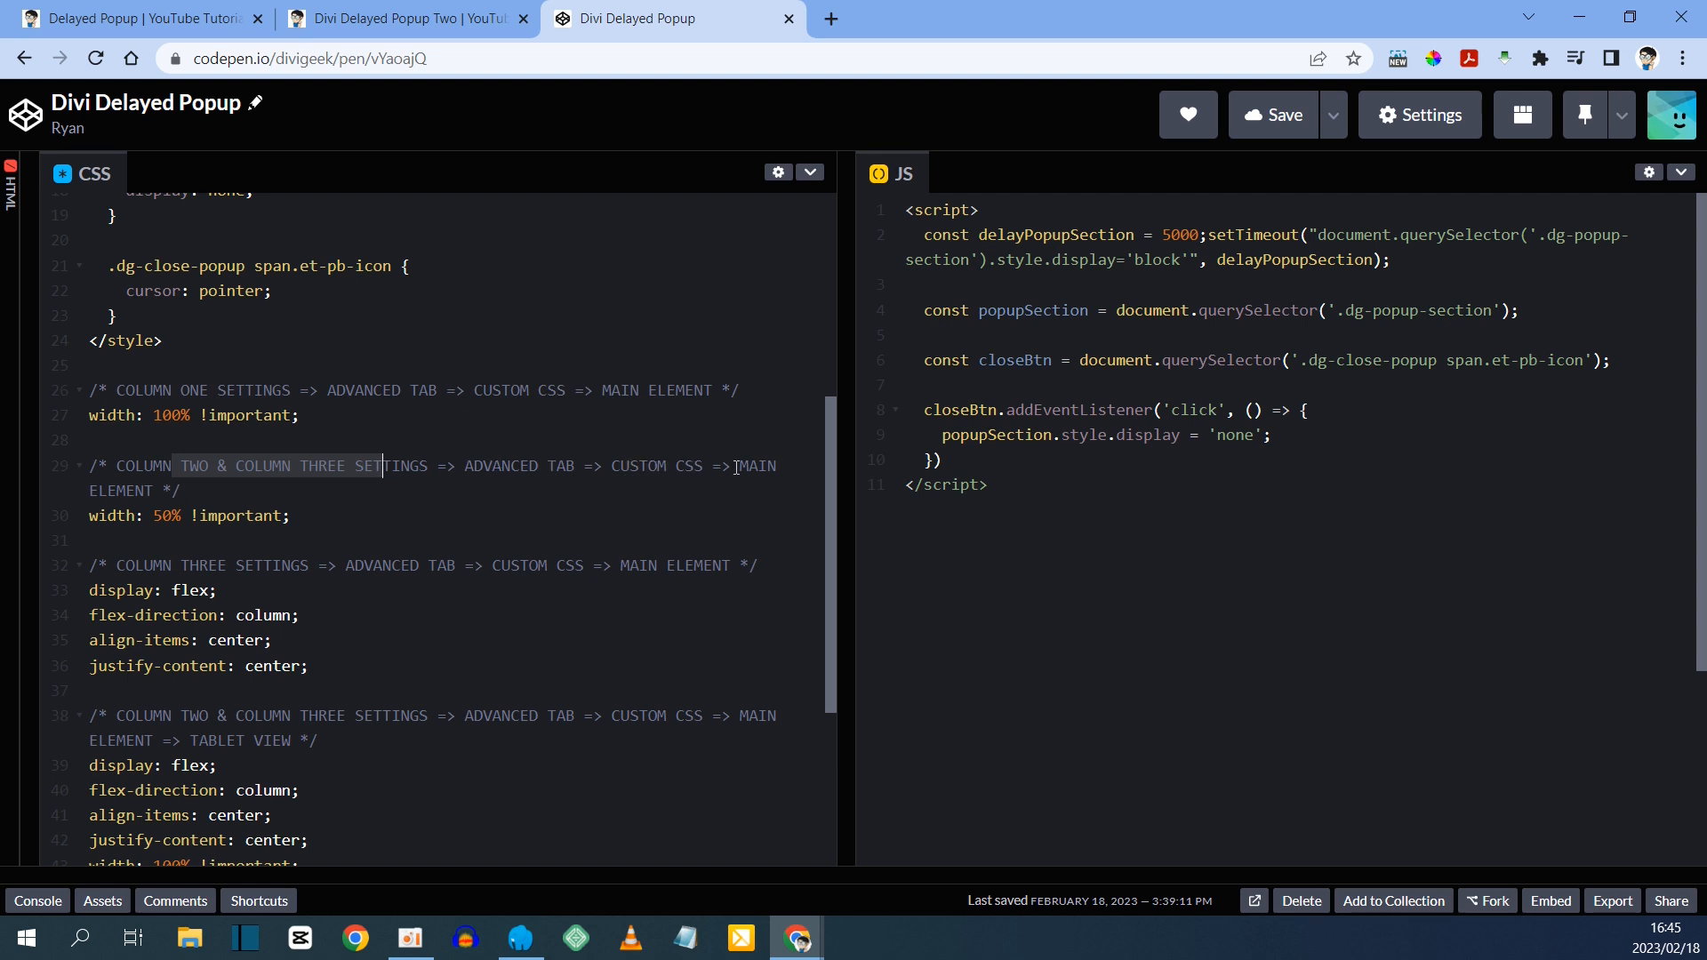
{"action": "left_click_drag", "start_coordinate": [90, 517], "coordinate": [294, 518]}
{"action": "right_click", "coordinate": [281, 518]}
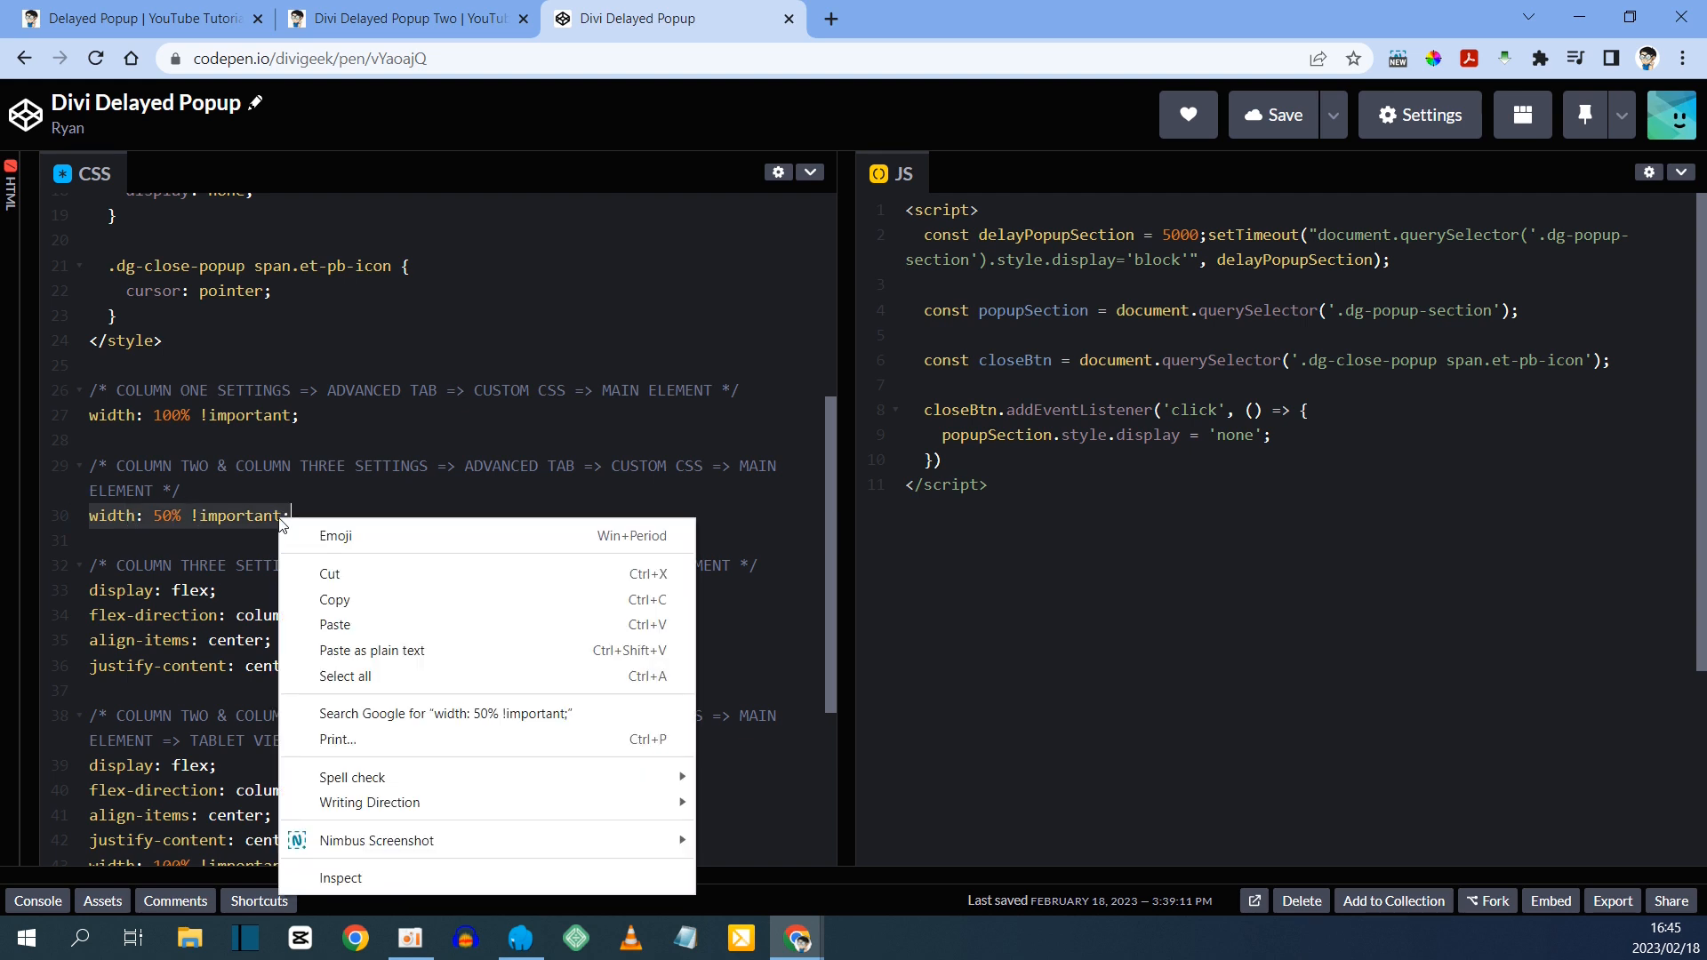
{"action": "left_click", "coordinate": [361, 605]}
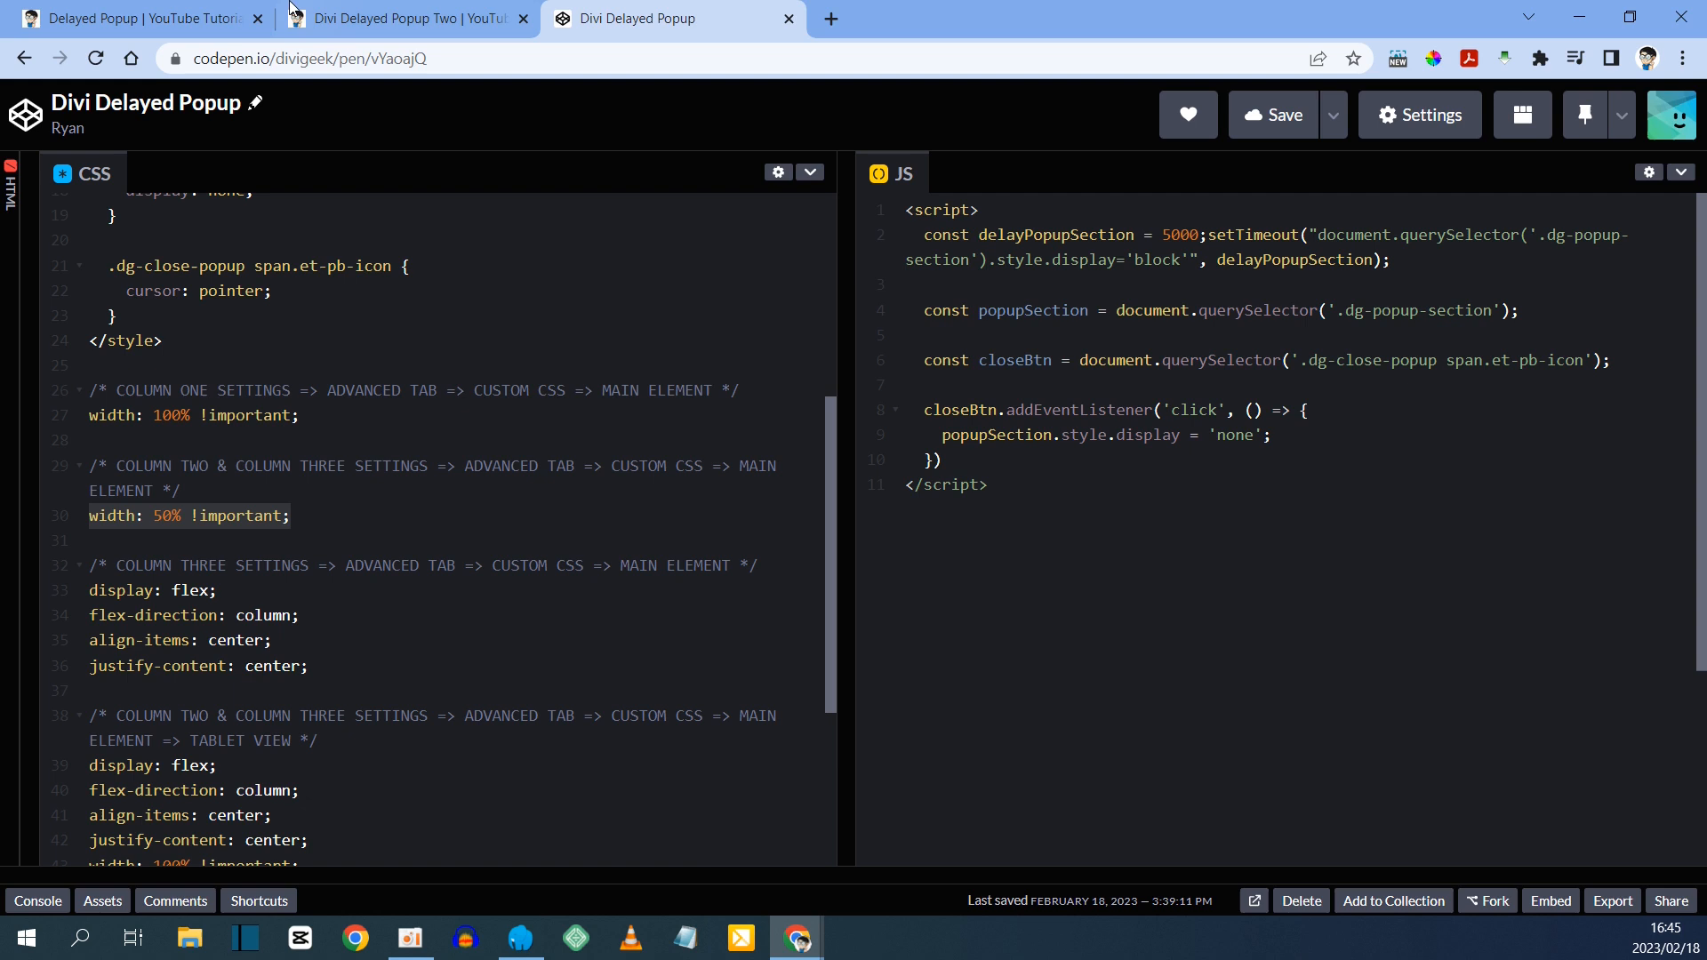
- Return to the Divi page and paste "width: 50% !important;" into the second column's Main Element CSS
{"action": "left_click", "coordinate": [178, 21]}
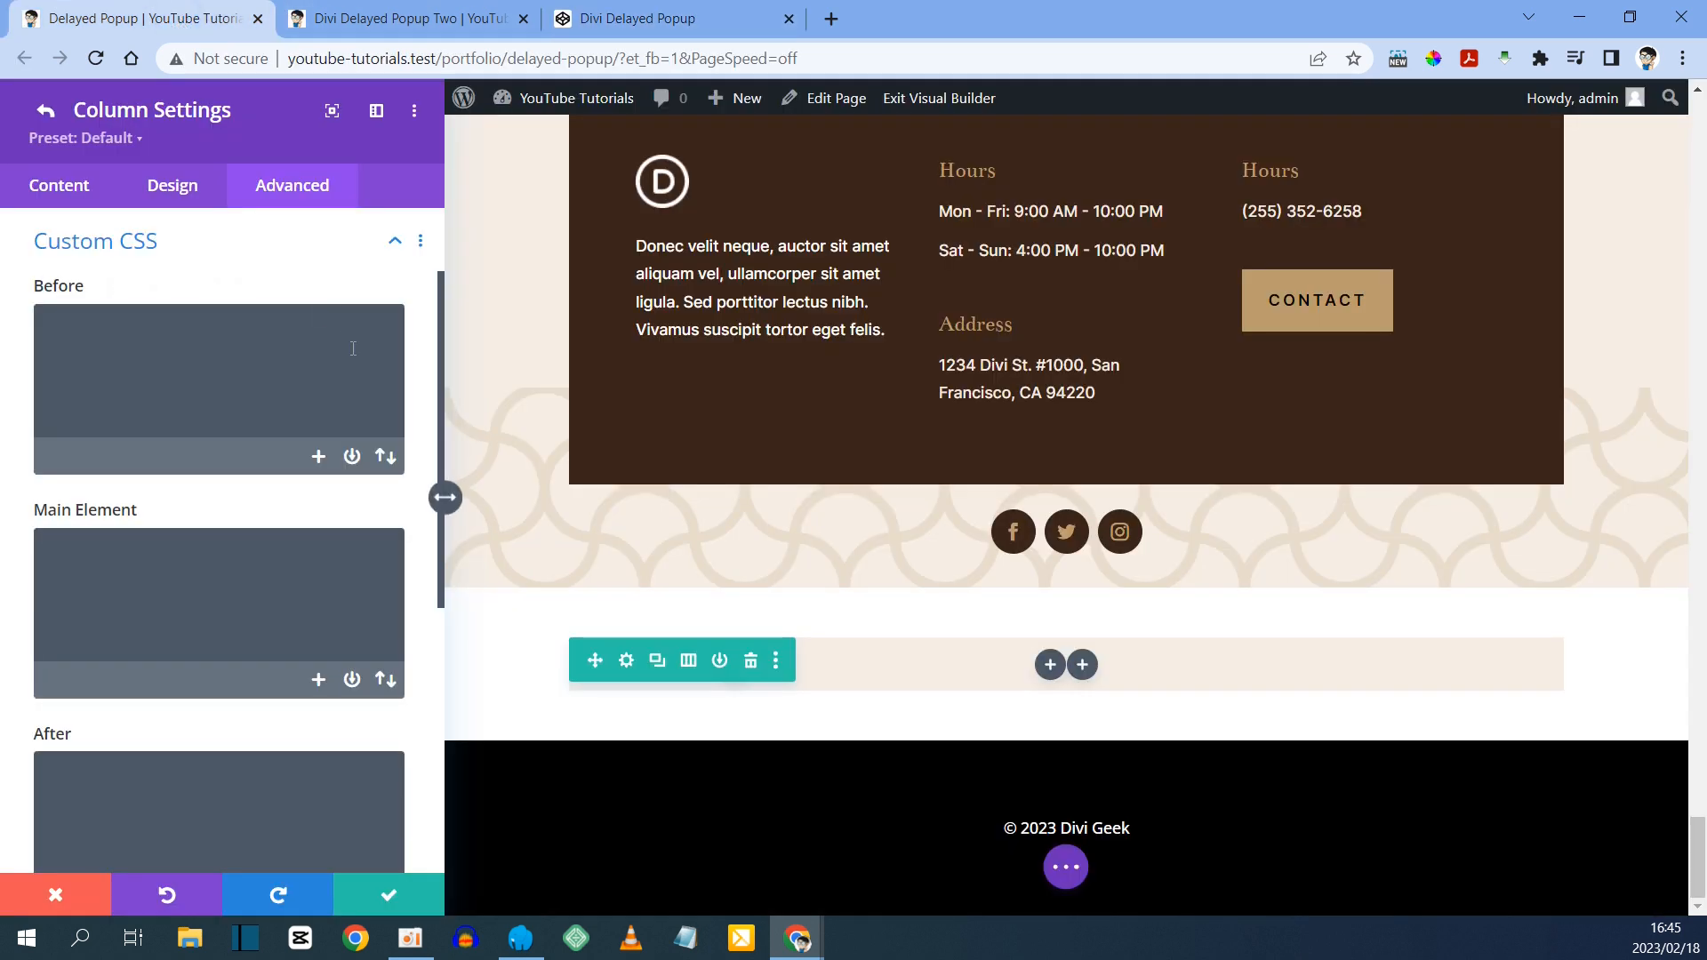
{"action": "right_click", "coordinate": [103, 559]}
{"action": "left_click", "coordinate": [84, 561]}
{"action": "right_click", "coordinate": [83, 561]}
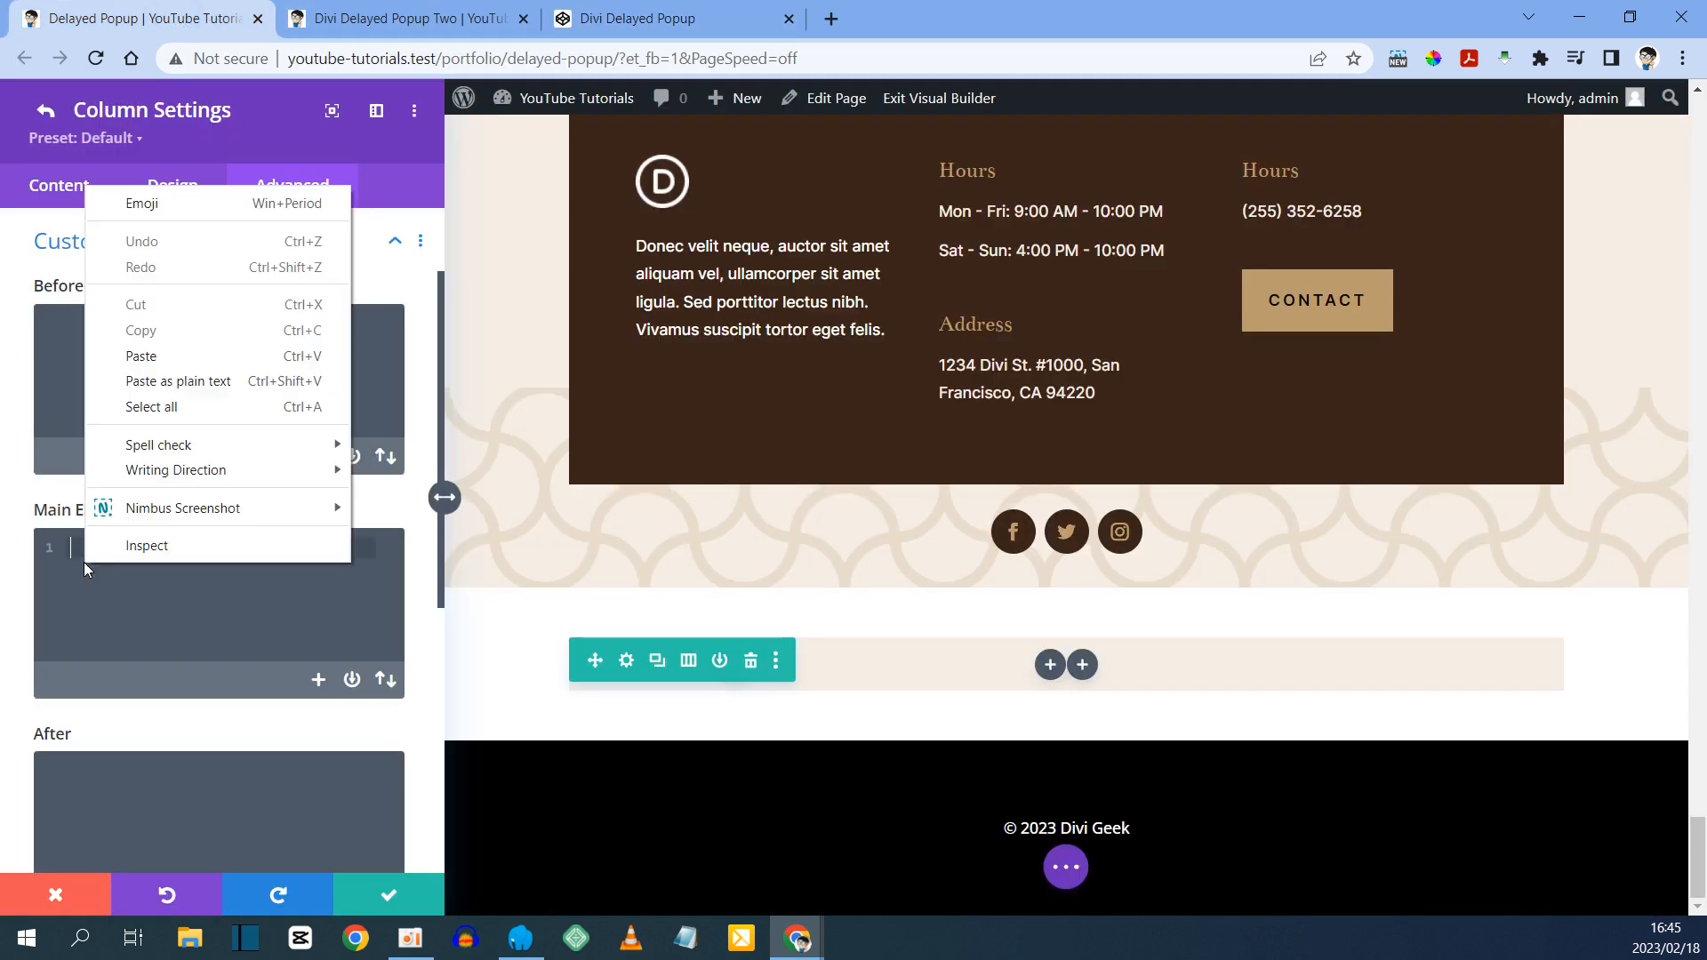
{"action": "left_click", "coordinate": [177, 382]}
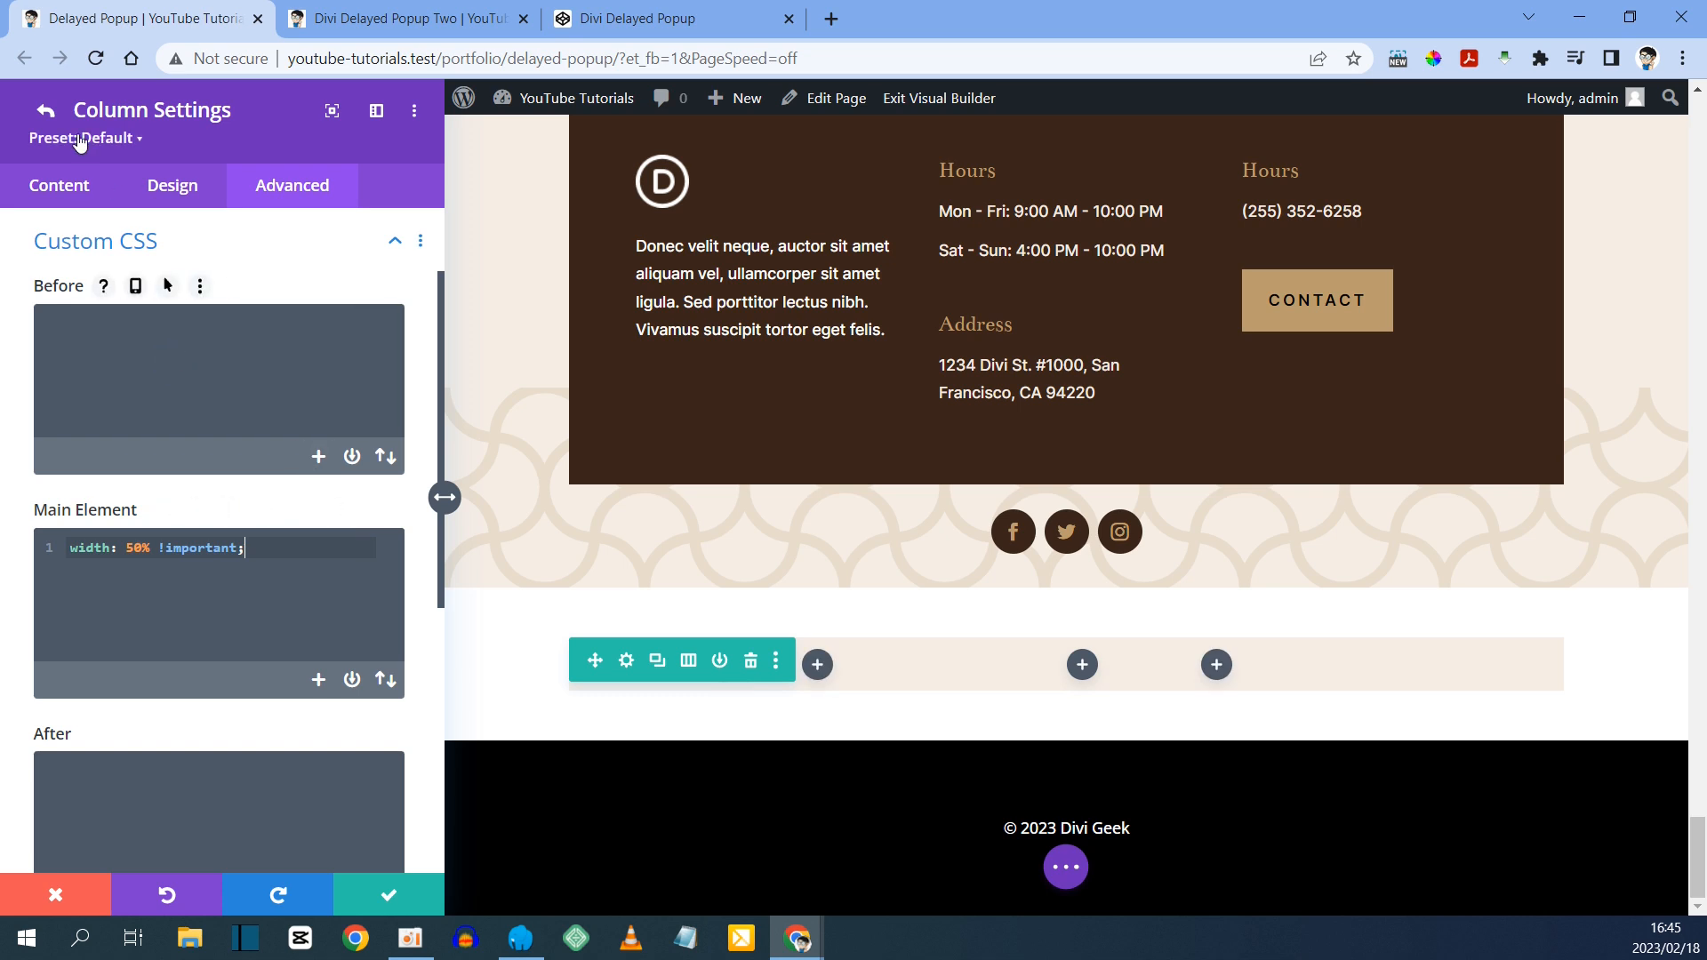
- Paste "width: 50% !important;" into the third column's Main Element custom CSS and save the column and row settings
{"action": "left_click", "coordinate": [47, 112]}
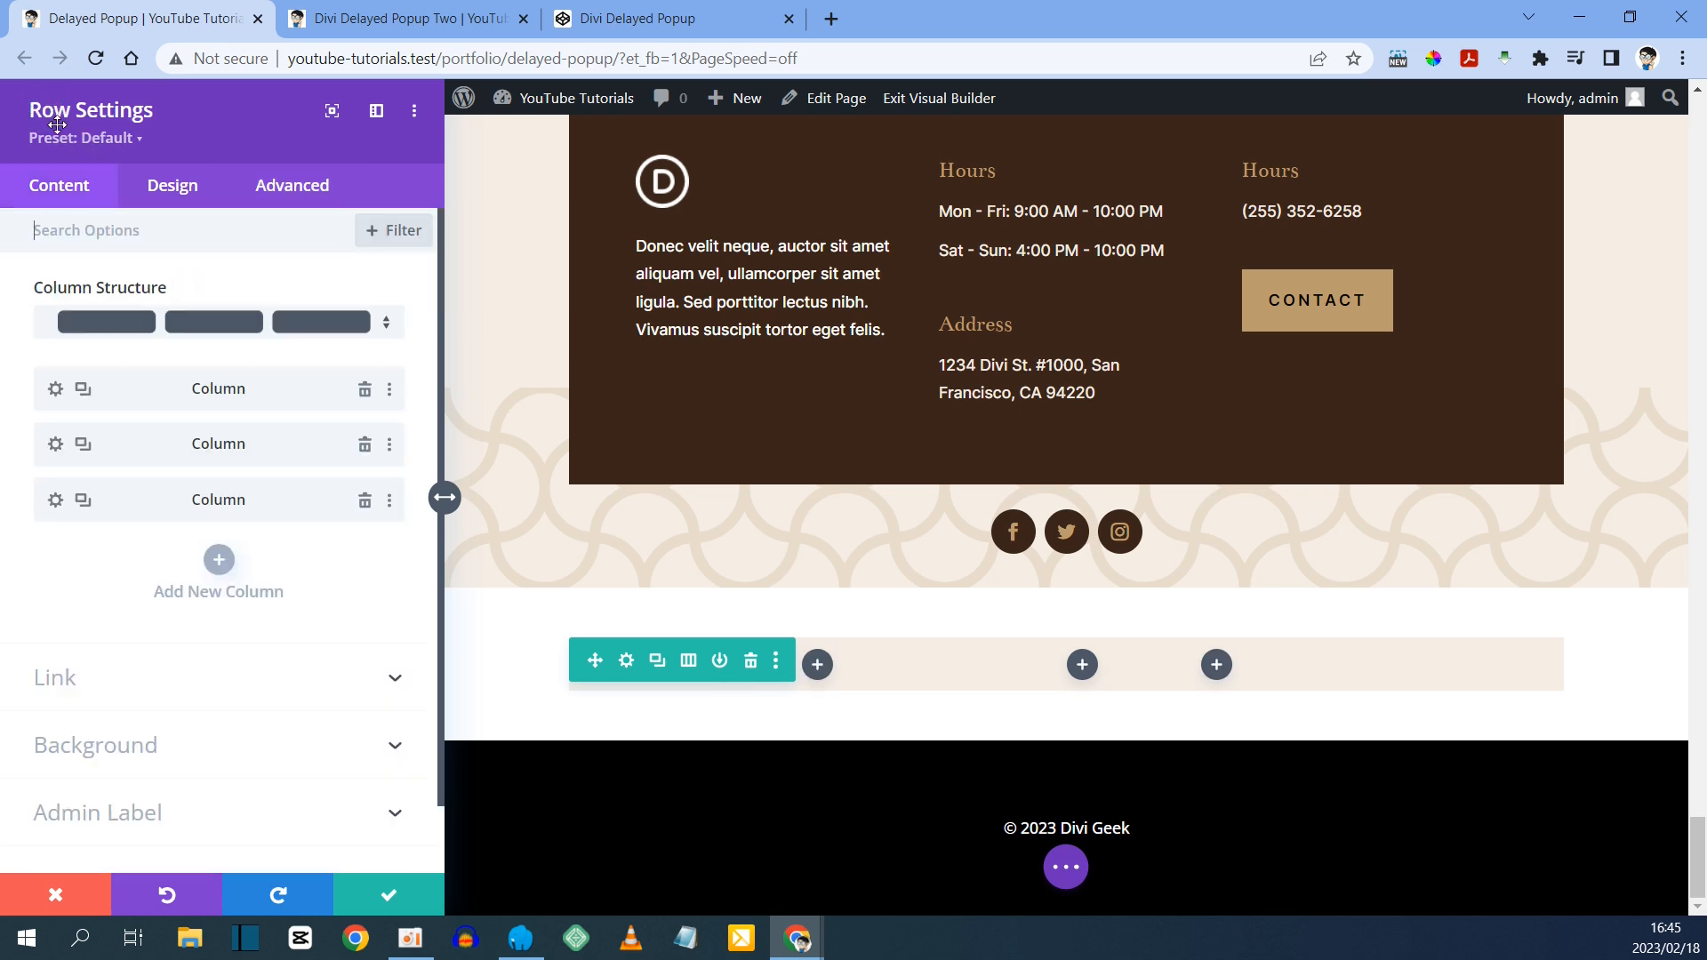
{"action": "left_click", "coordinate": [55, 501]}
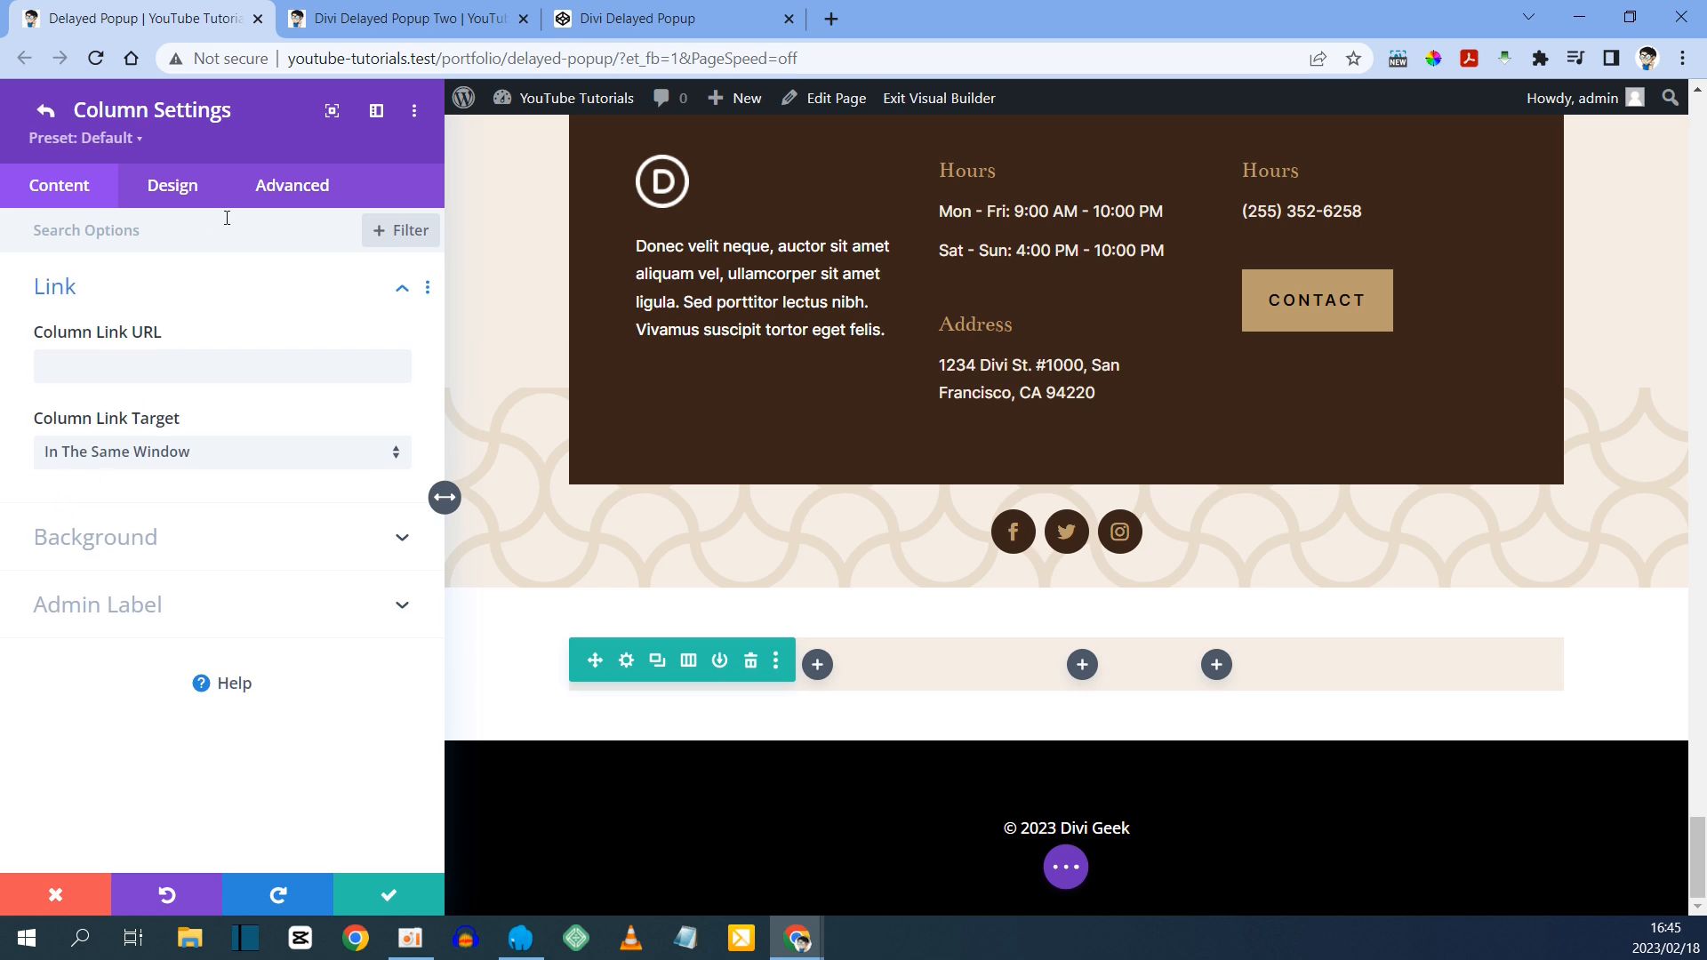
{"action": "left_click", "coordinate": [284, 205]}
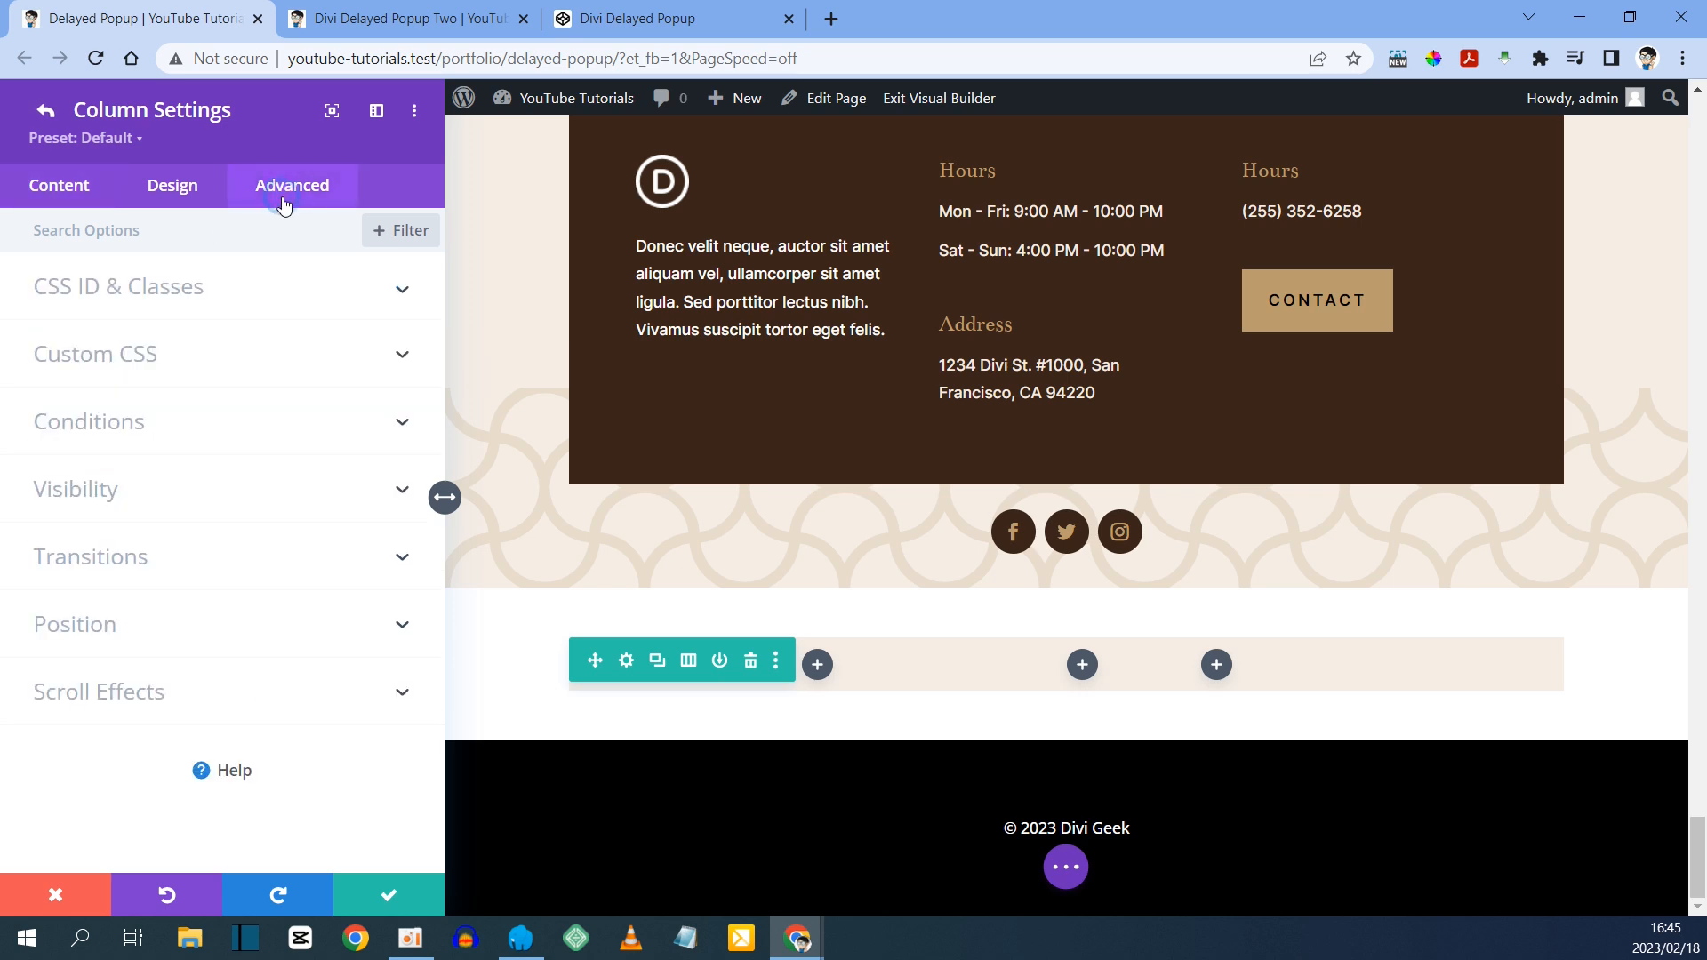
{"action": "left_click", "coordinate": [105, 358]}
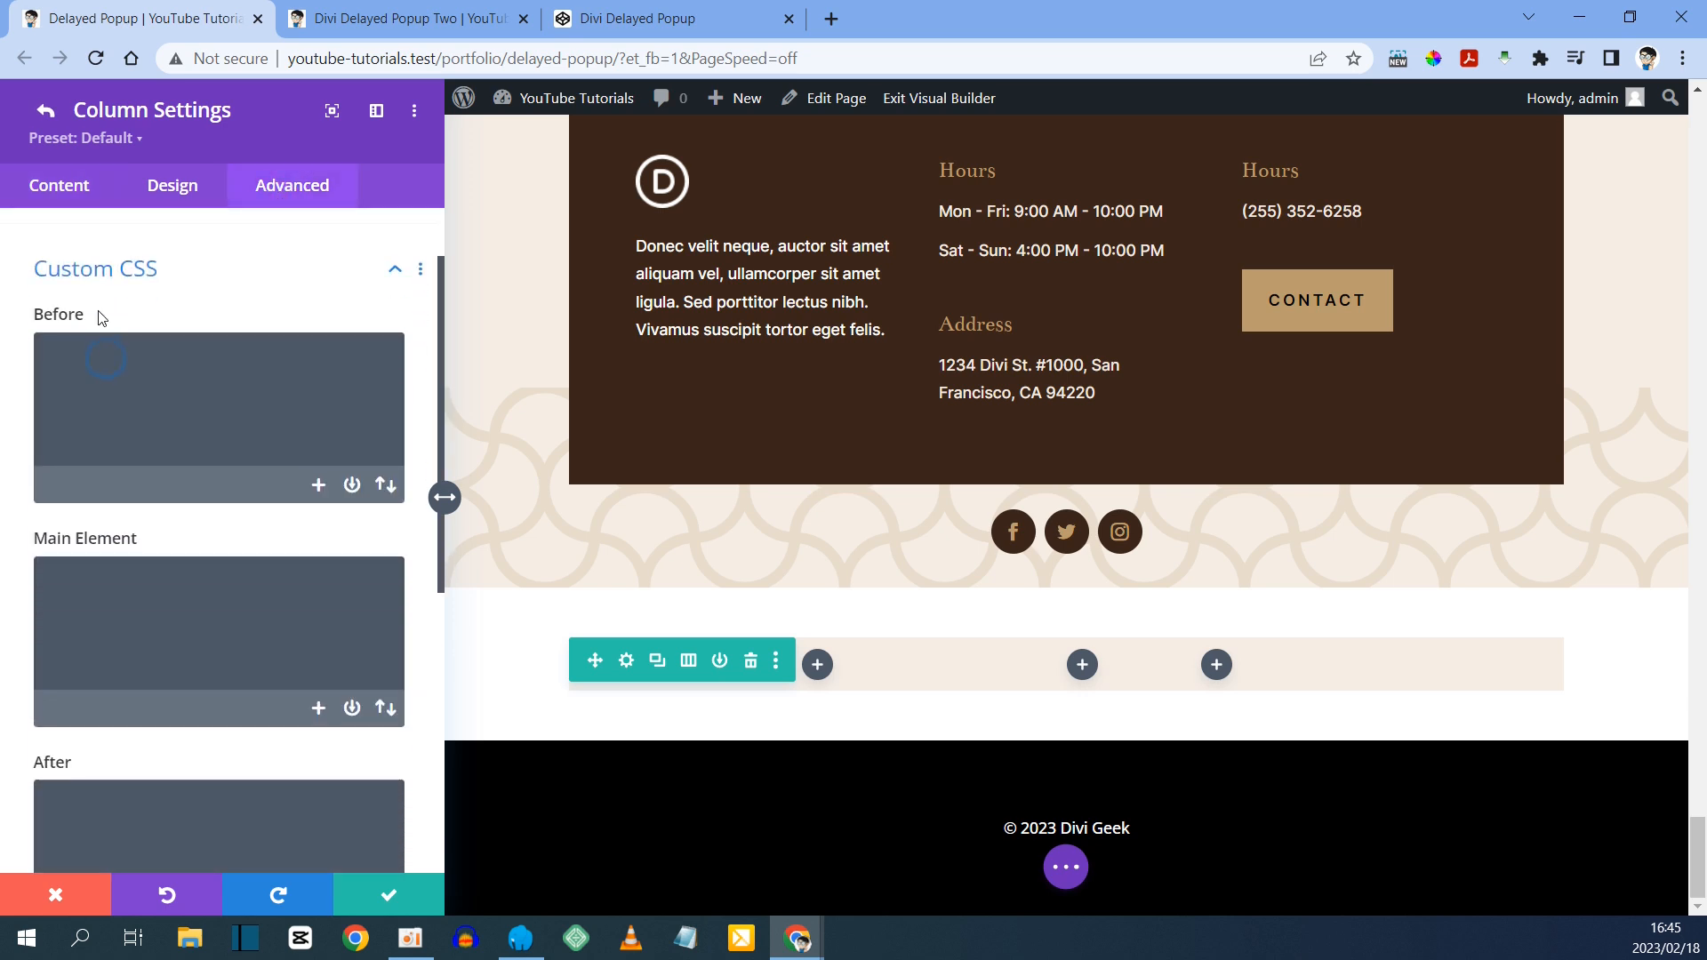
{"action": "right_click", "coordinate": [91, 563]}
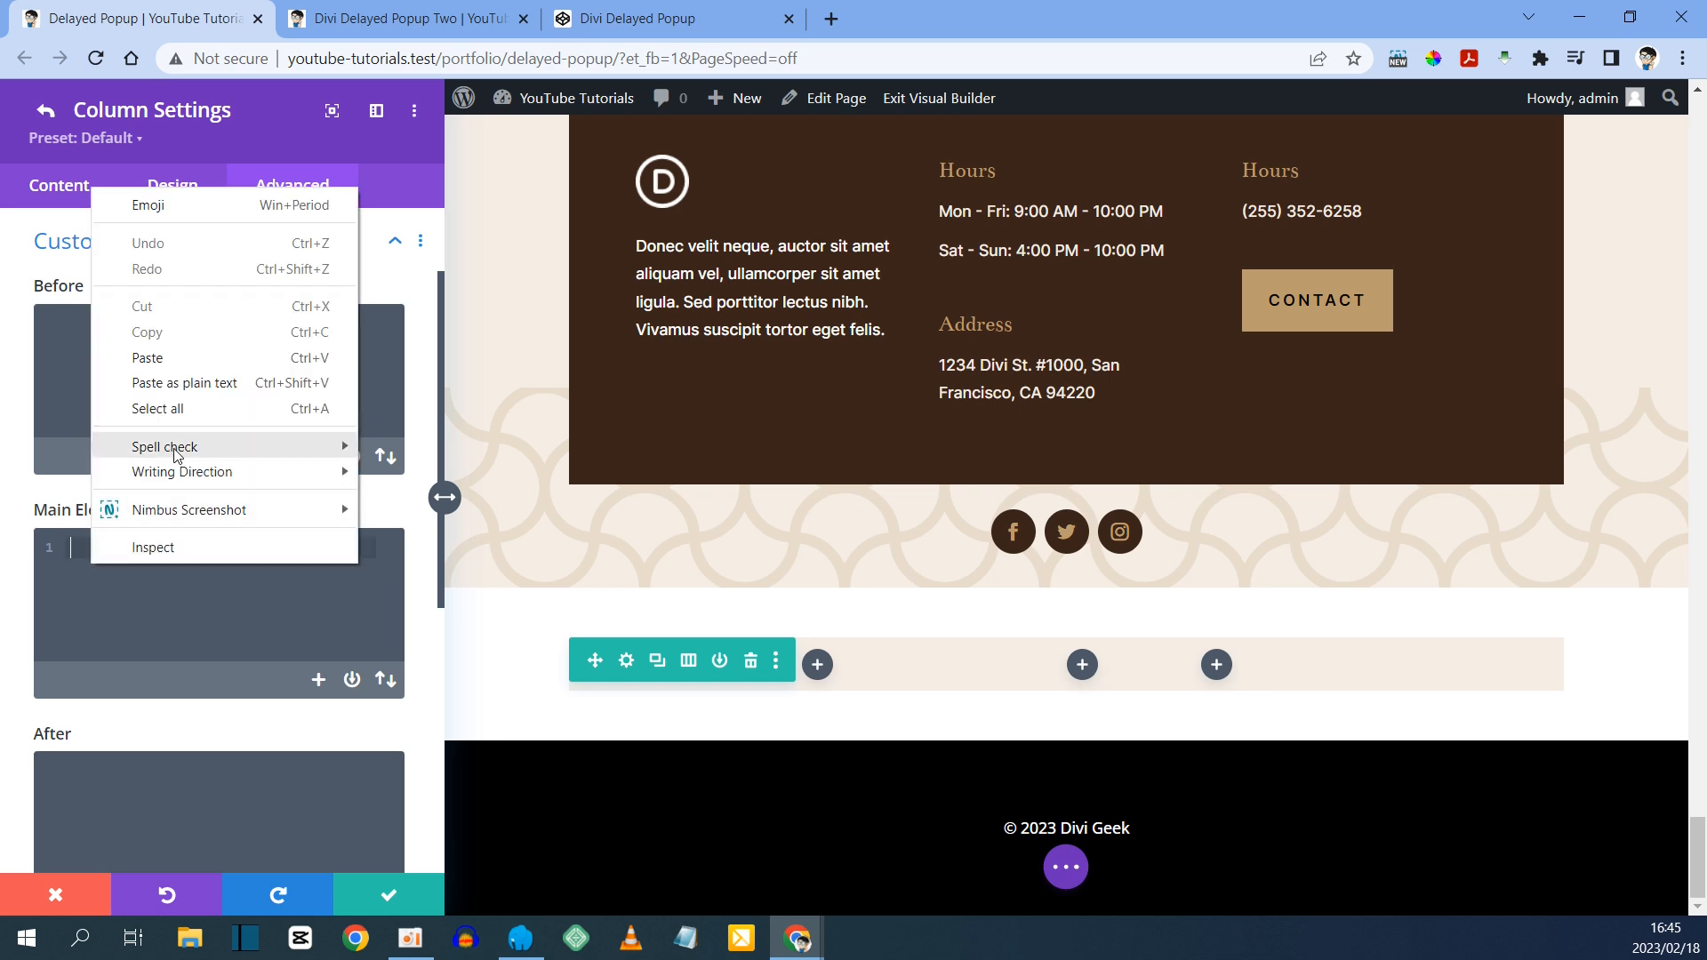
{"action": "left_click", "coordinate": [184, 351]}
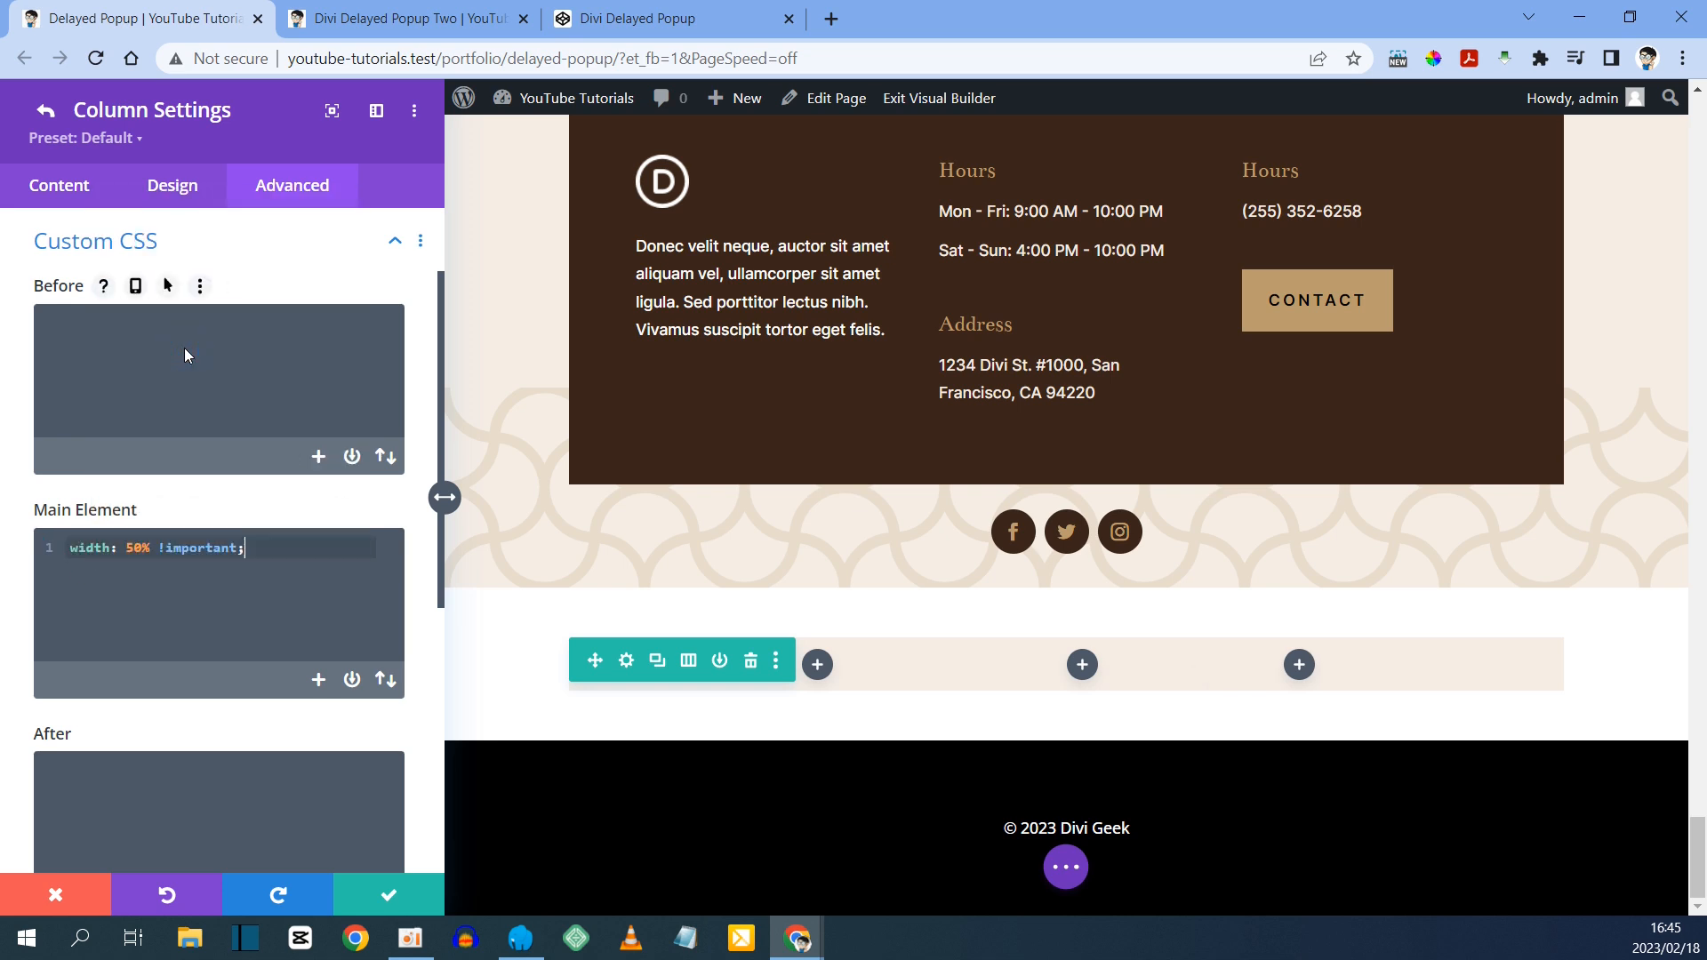
{"action": "left_click", "coordinate": [391, 893]}
{"action": "left_click", "coordinate": [397, 895]}
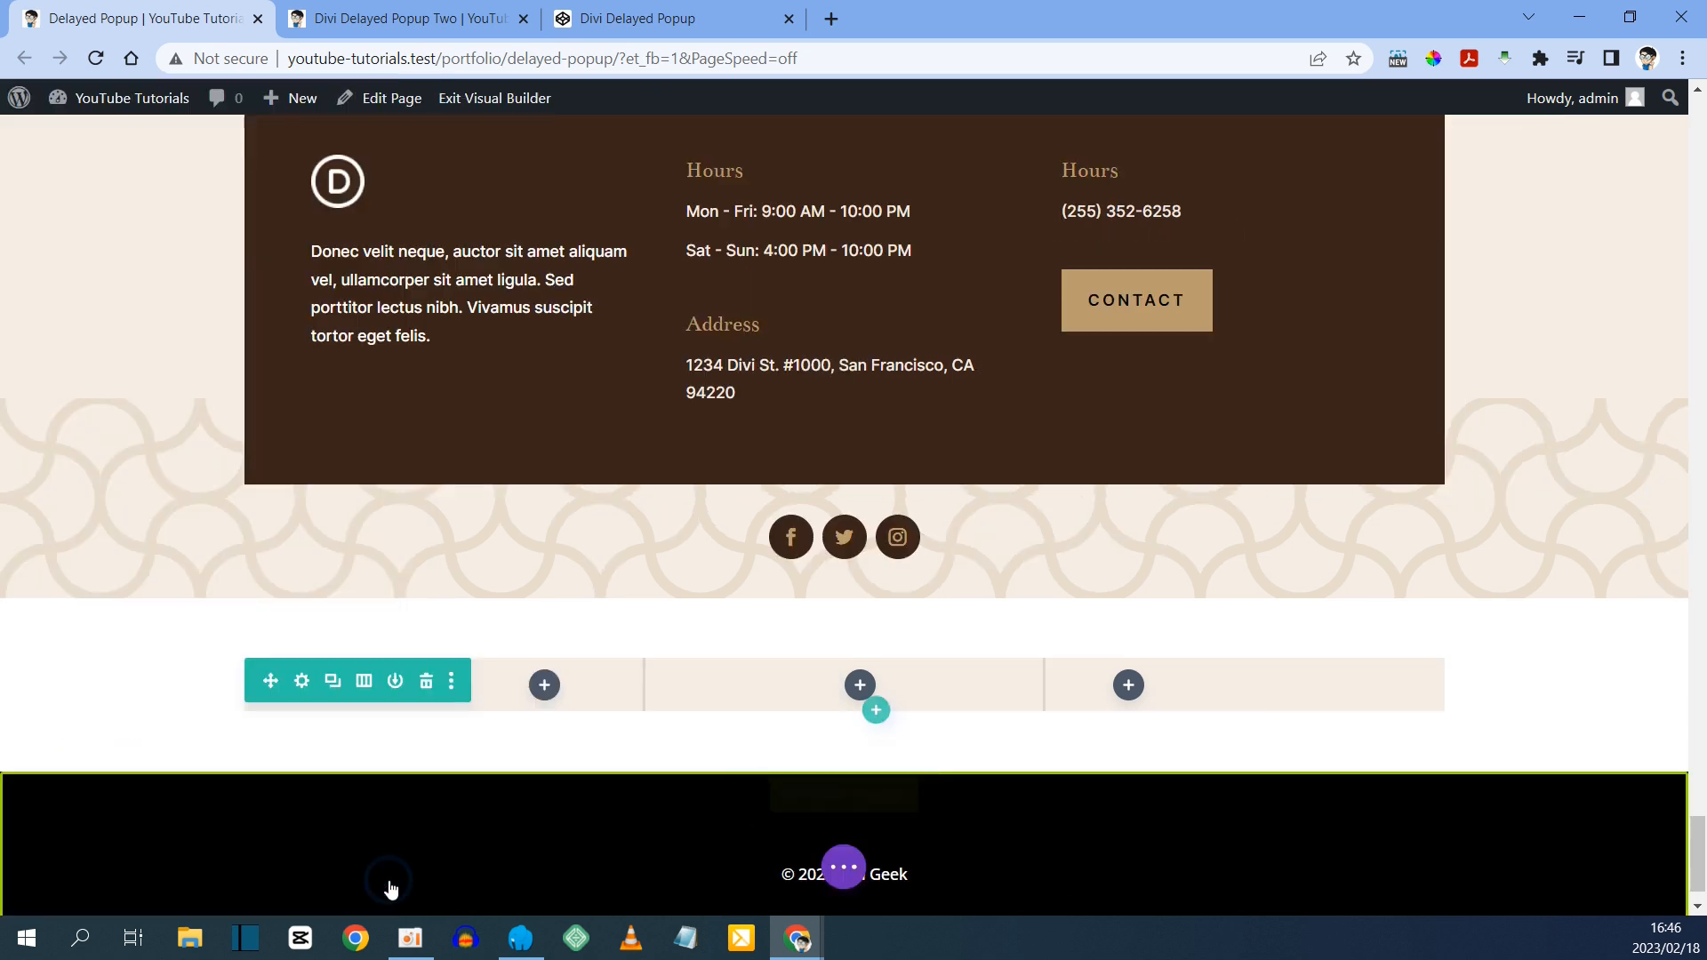
- Insert an Icon module into the row's first column and choose the plain X icon from a search for "close"
{"action": "left_click", "coordinate": [541, 687]}
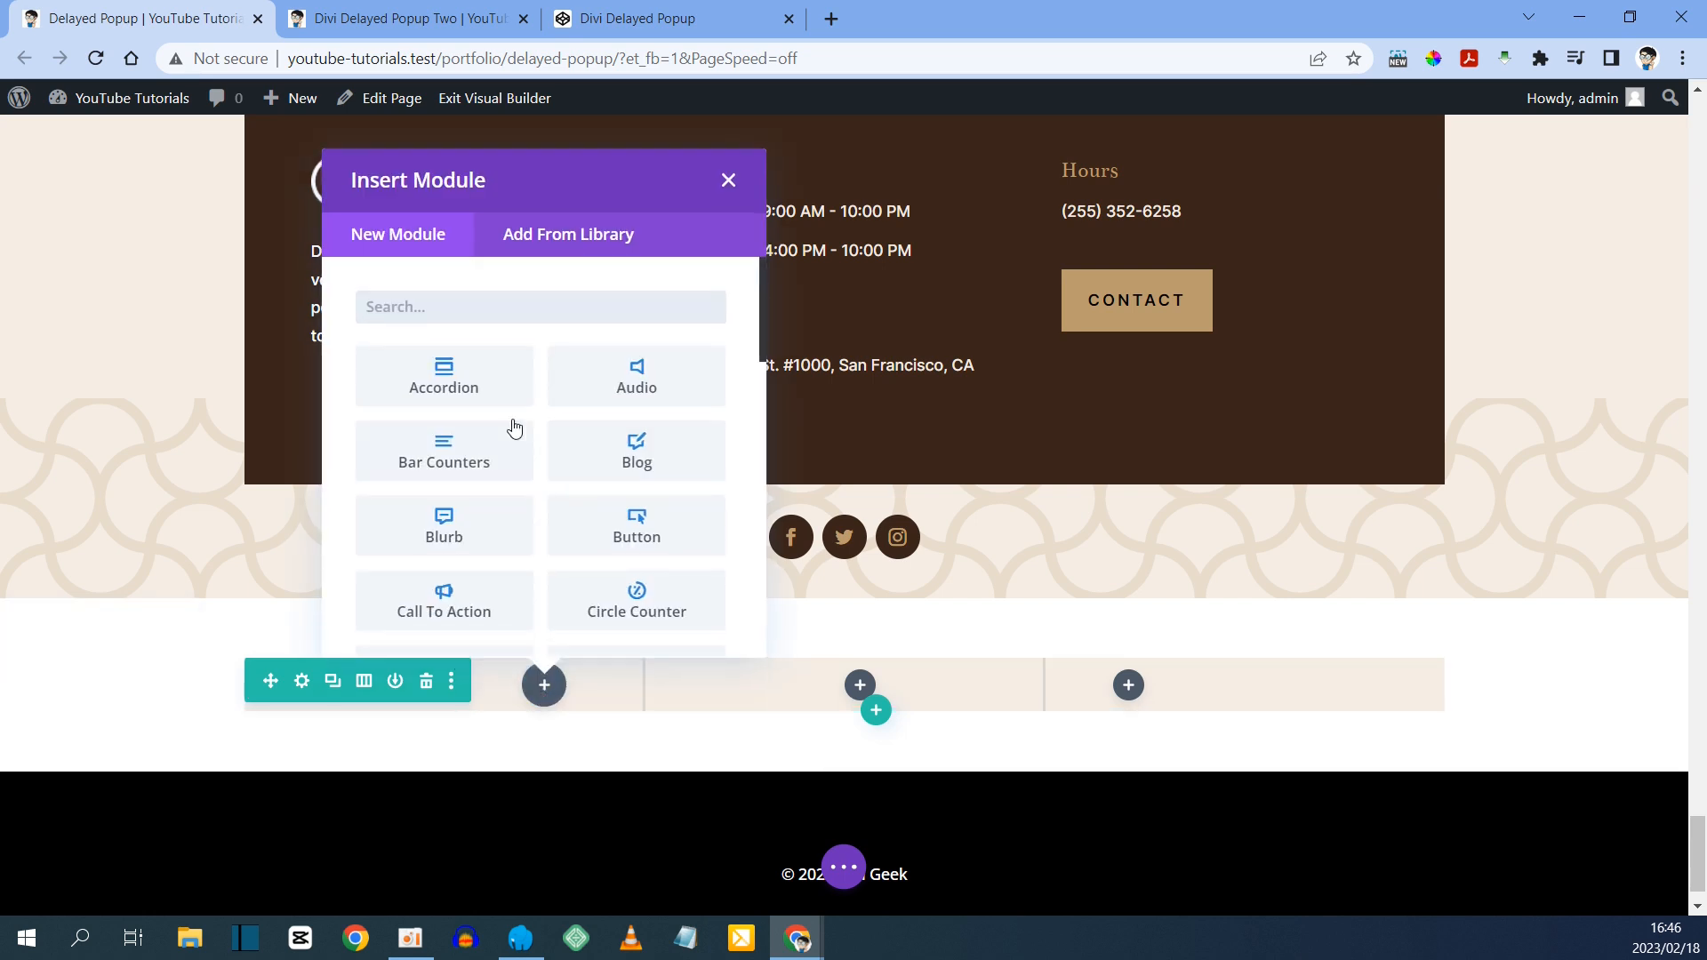
{"action": "type", "text": "icon"}
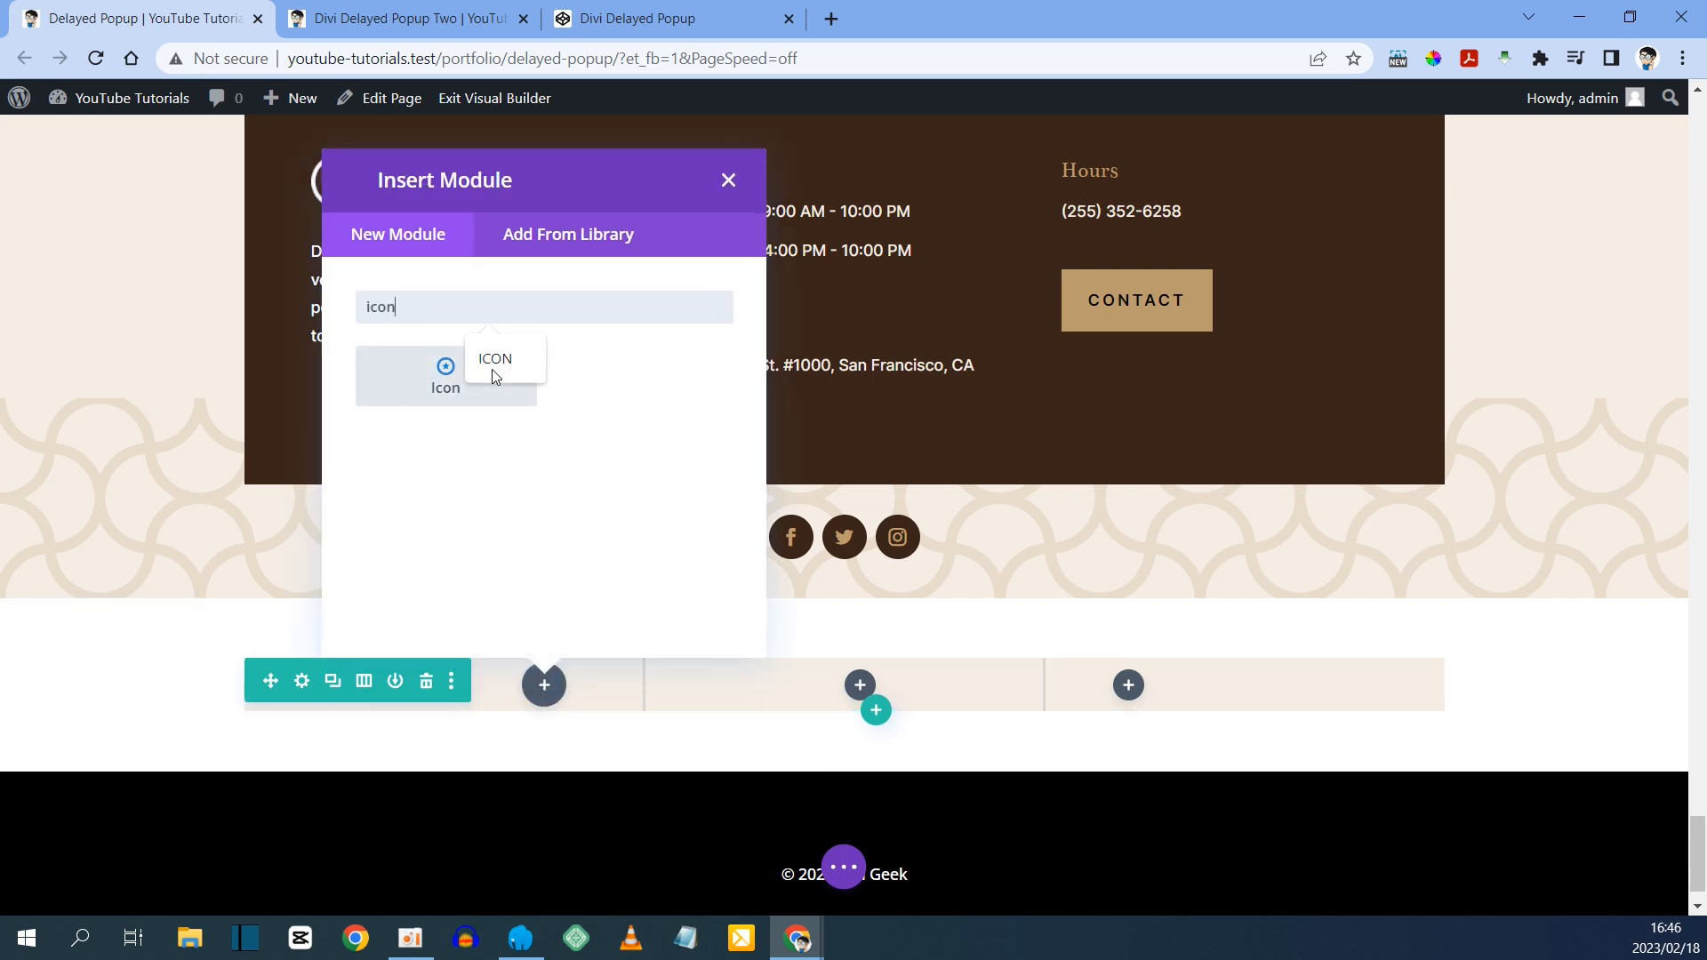
{"action": "left_click", "coordinate": [492, 369]}
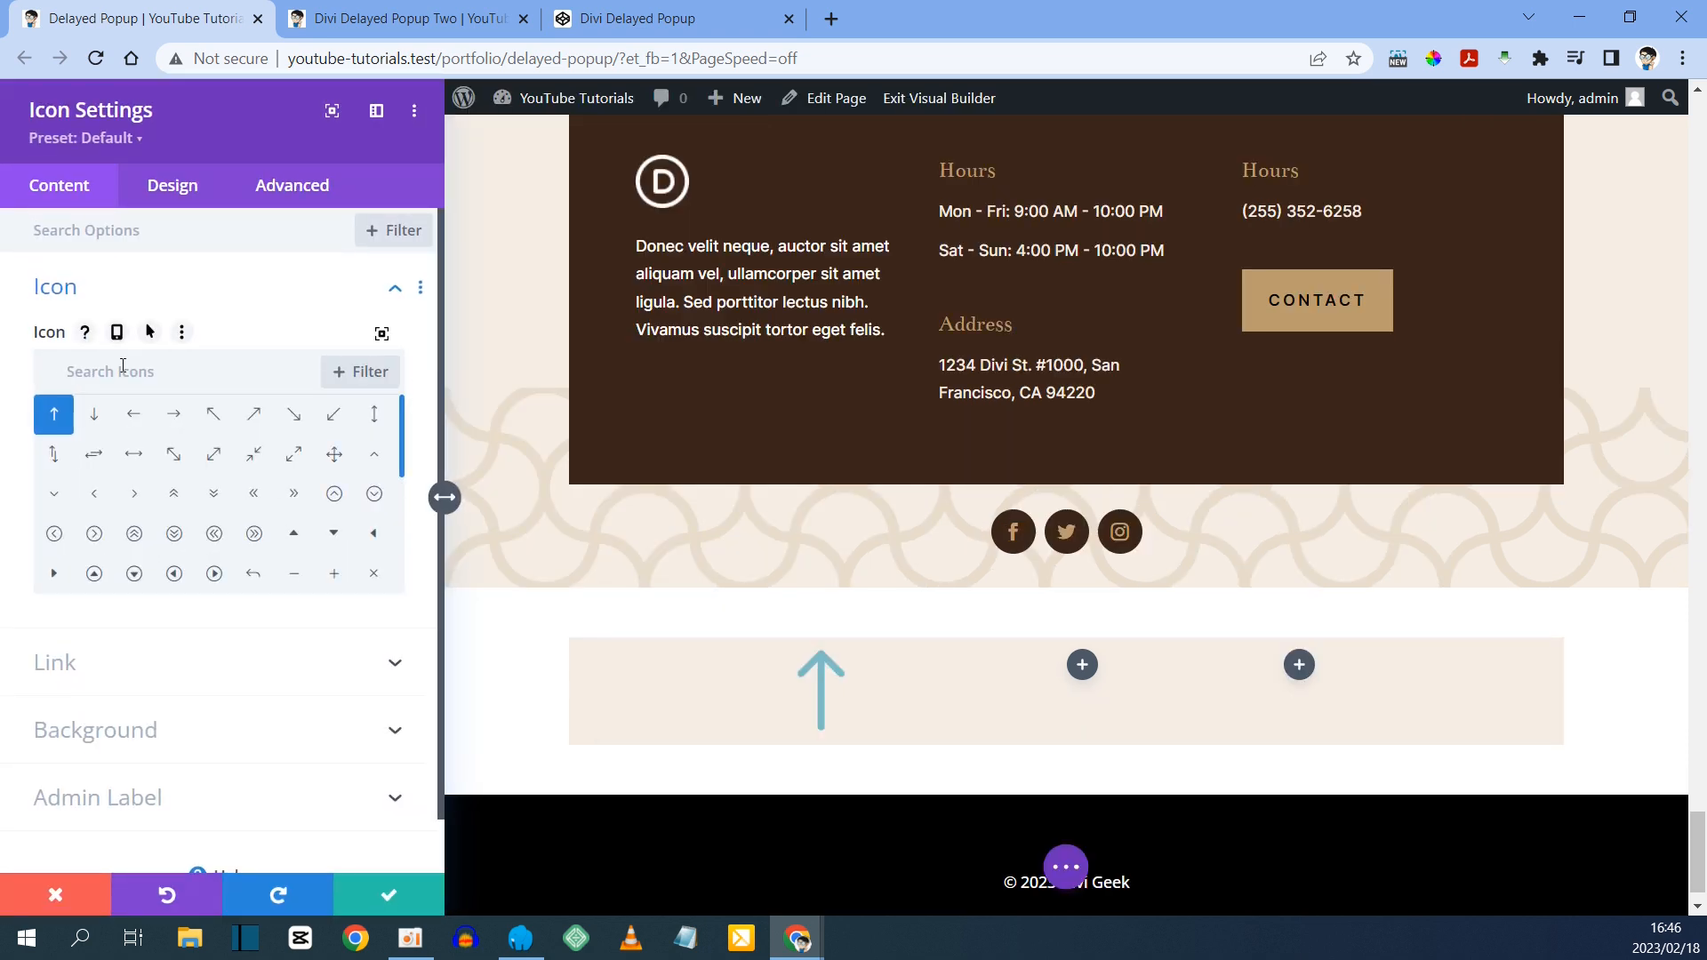
{"action": "left_click", "coordinate": [122, 368]}
{"action": "type", "text": "close"}
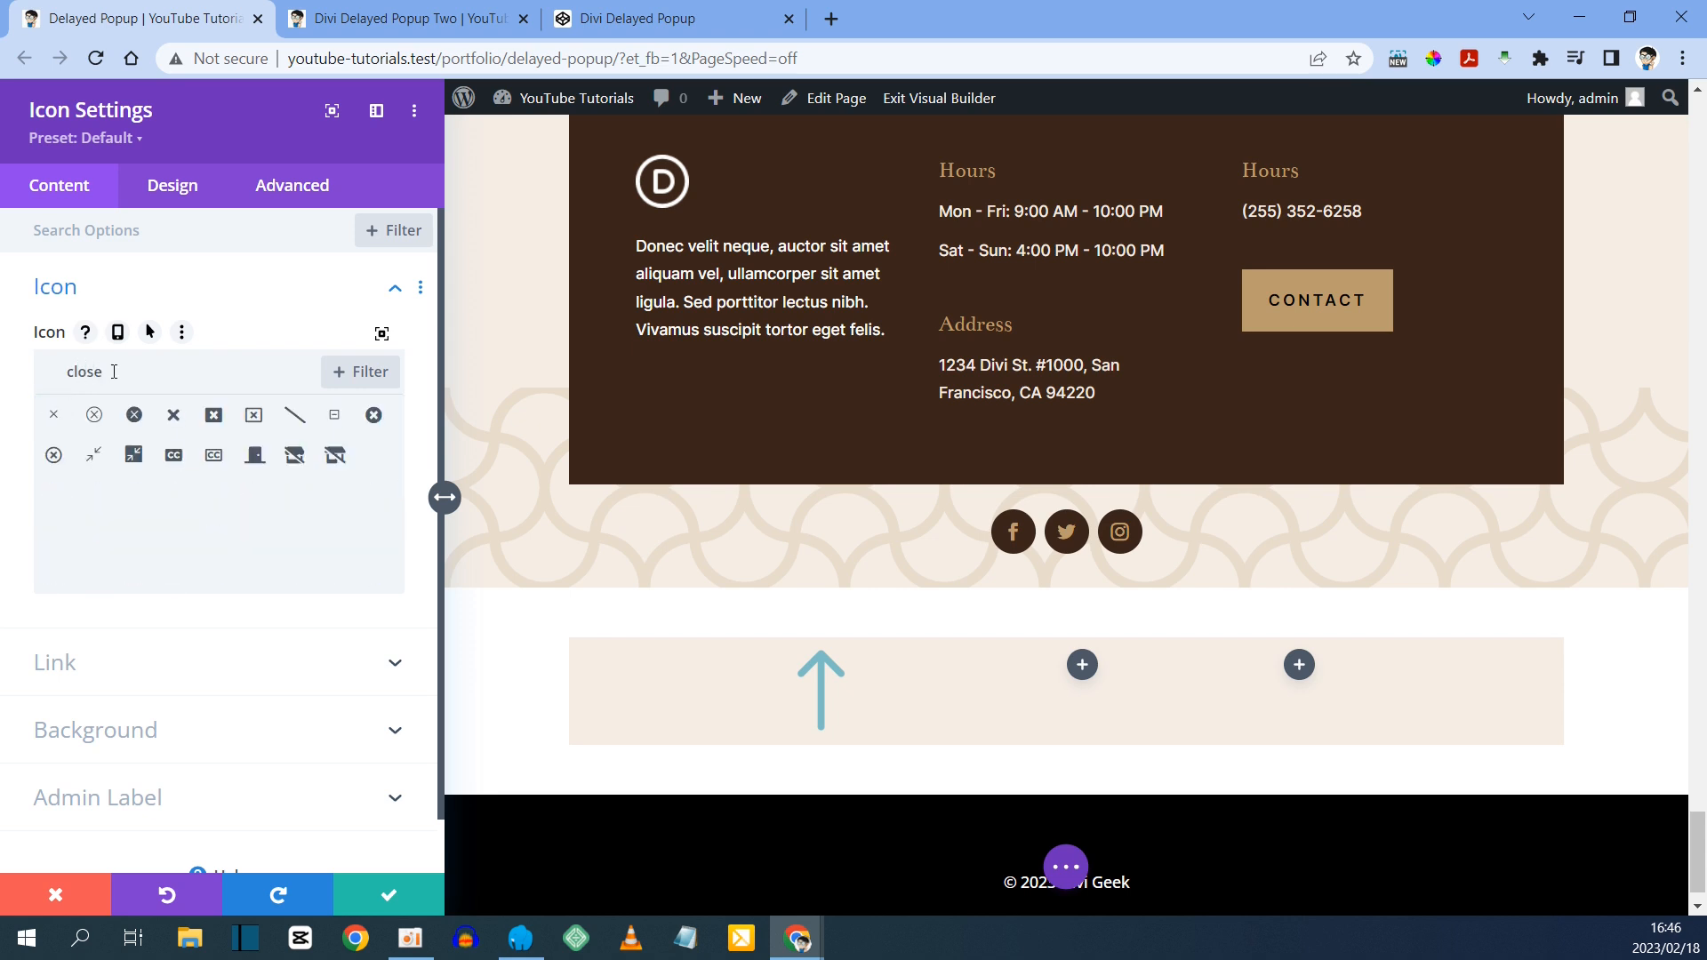
{"action": "left_click", "coordinate": [54, 416]}
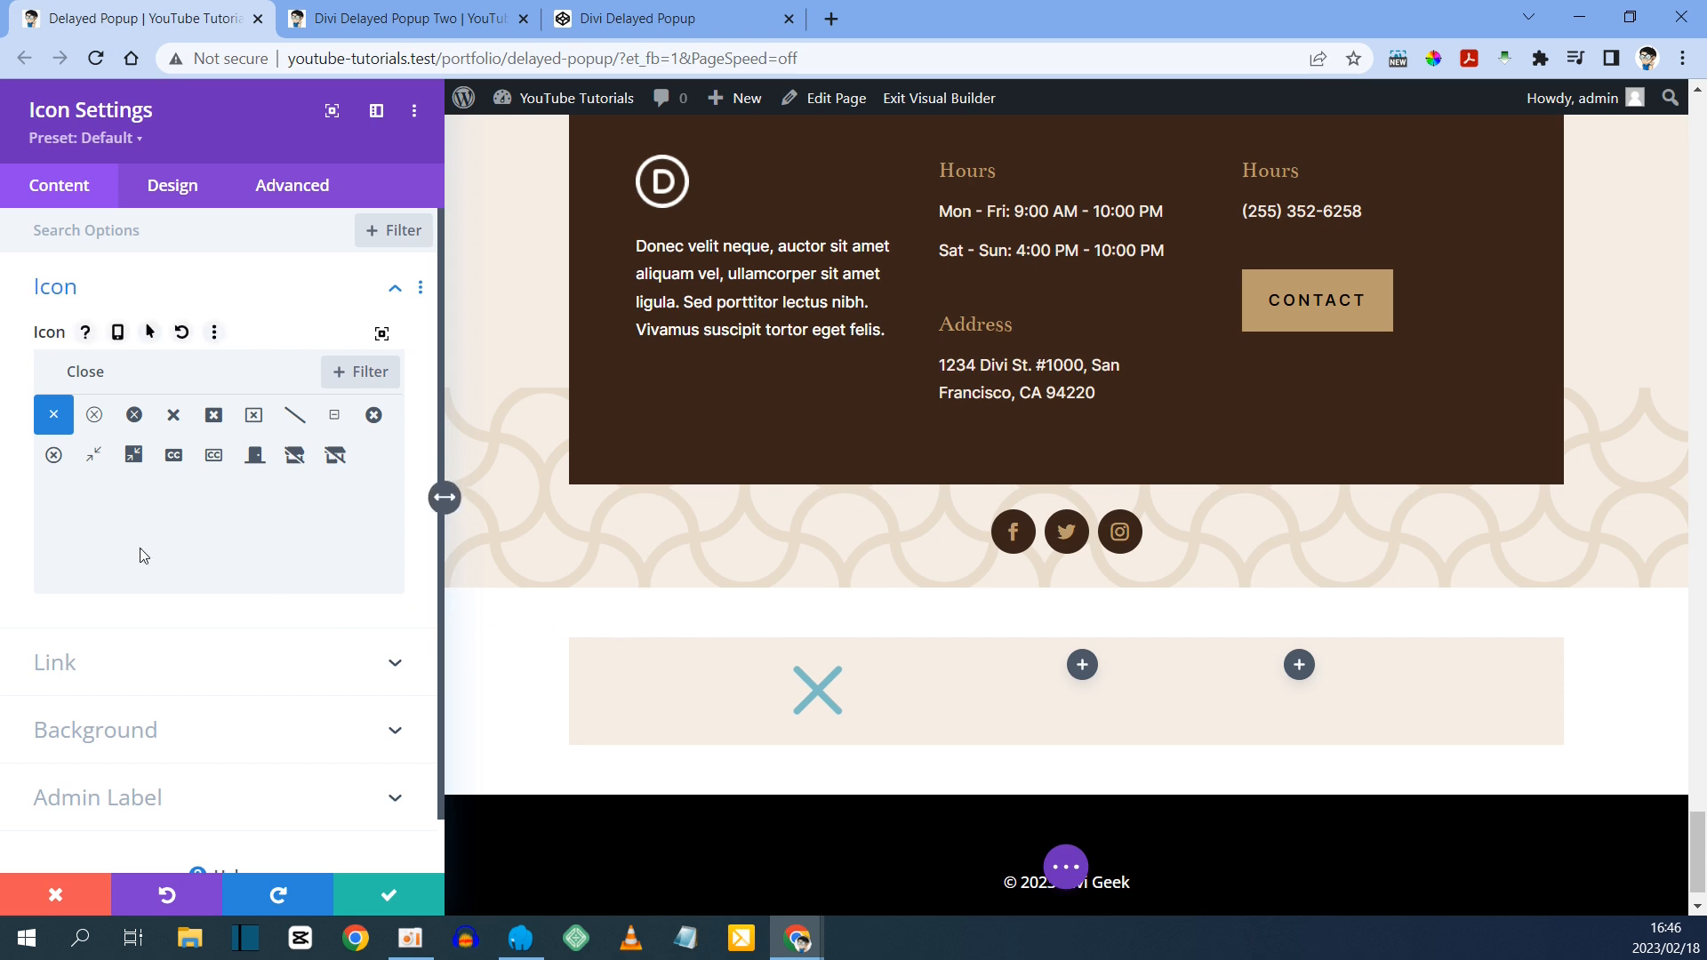
- Give the icon module a light cream background color matching the popup row
{"action": "left_click", "coordinate": [129, 728]}
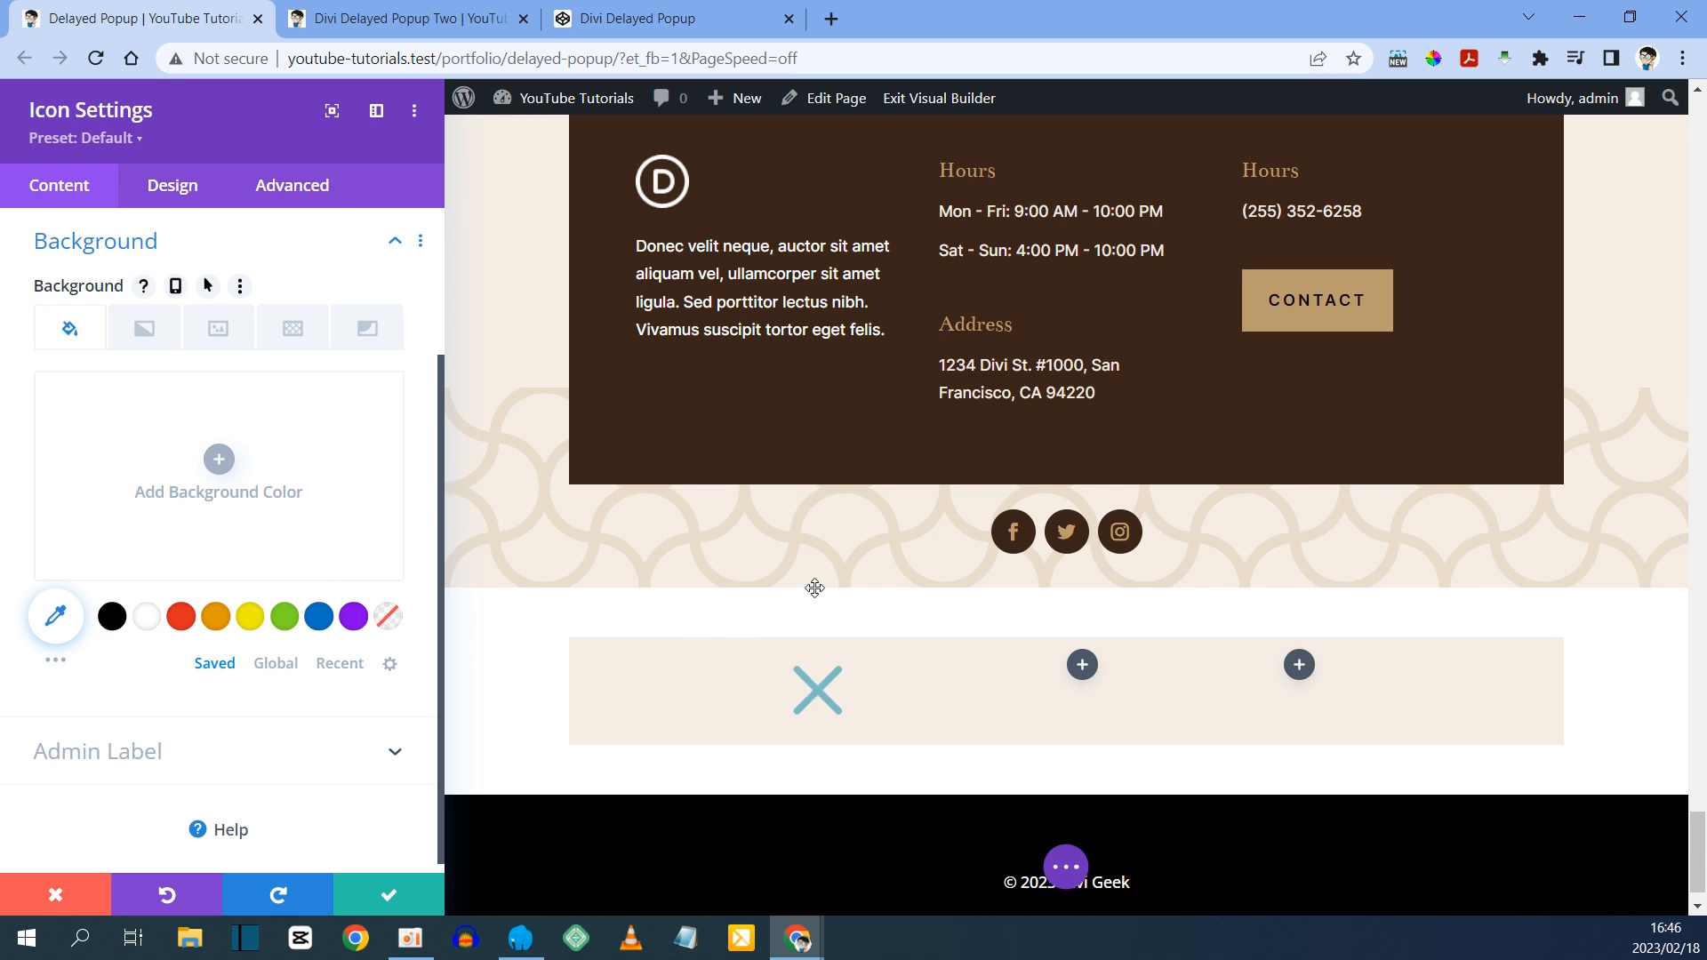
{"action": "scroll", "coordinate": [815, 588], "scroll_direction": "up", "scroll_amount": 5}
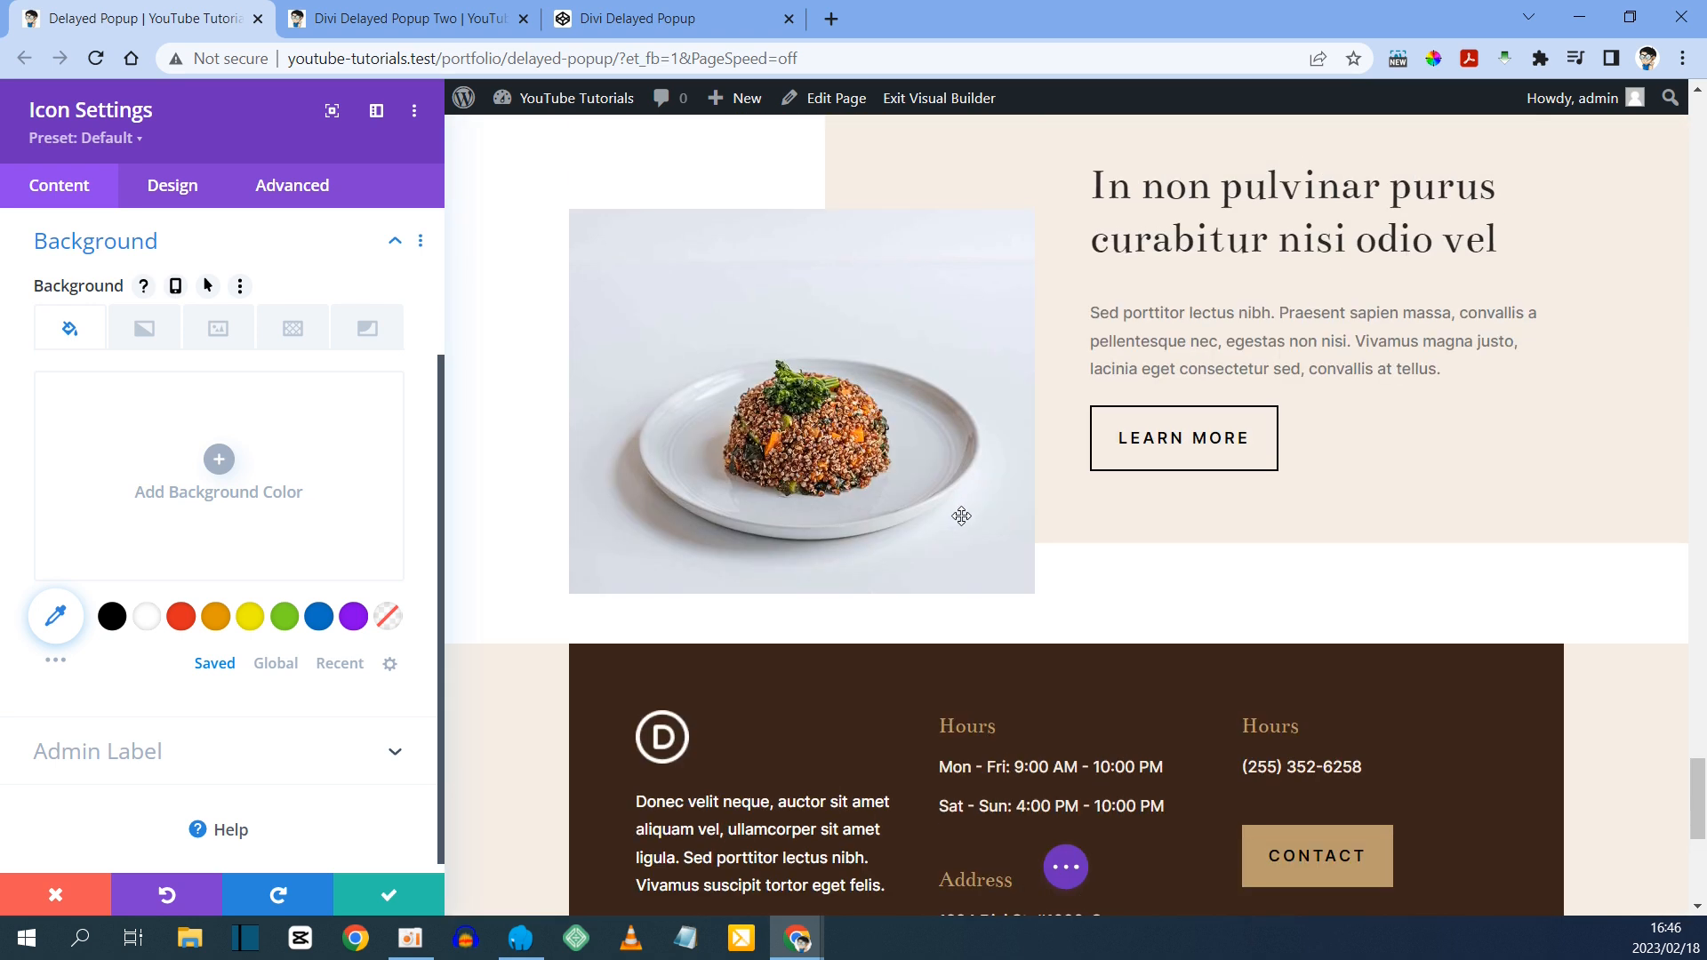
{"action": "scroll", "coordinate": [1015, 612], "scroll_direction": "down", "scroll_amount": 4}
{"action": "scroll", "coordinate": [891, 663], "scroll_direction": "down", "scroll_amount": 1}
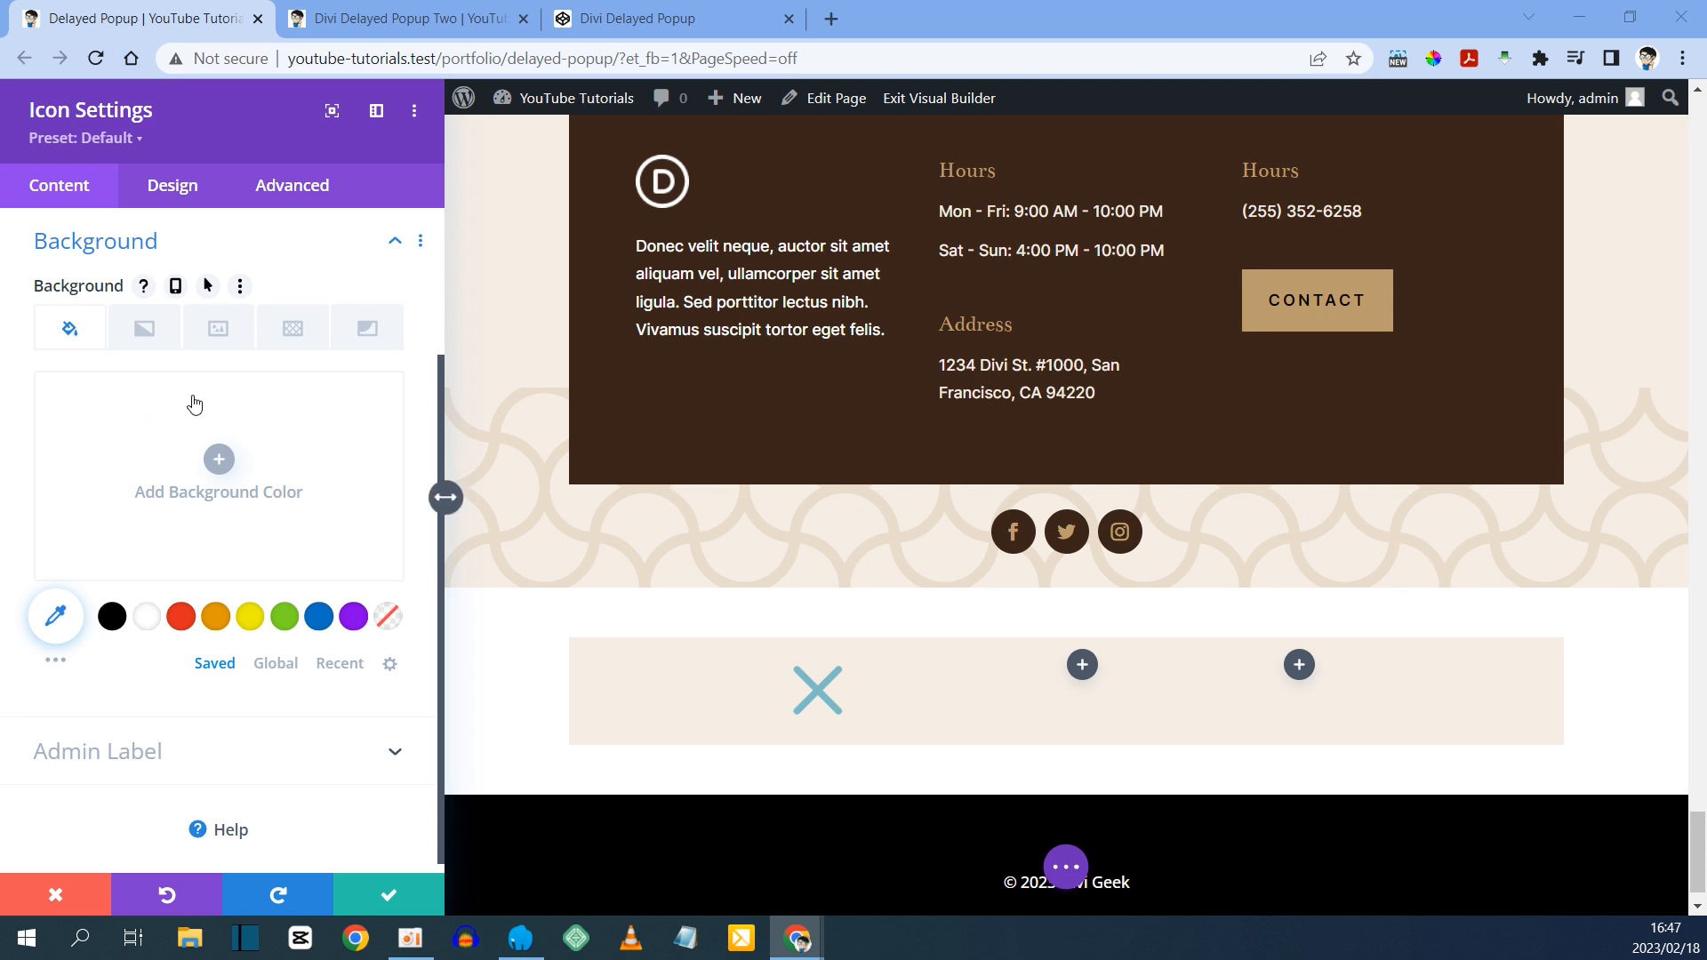
{"action": "left_click", "coordinate": [219, 459]}
{"action": "right_click", "coordinate": [102, 411]}
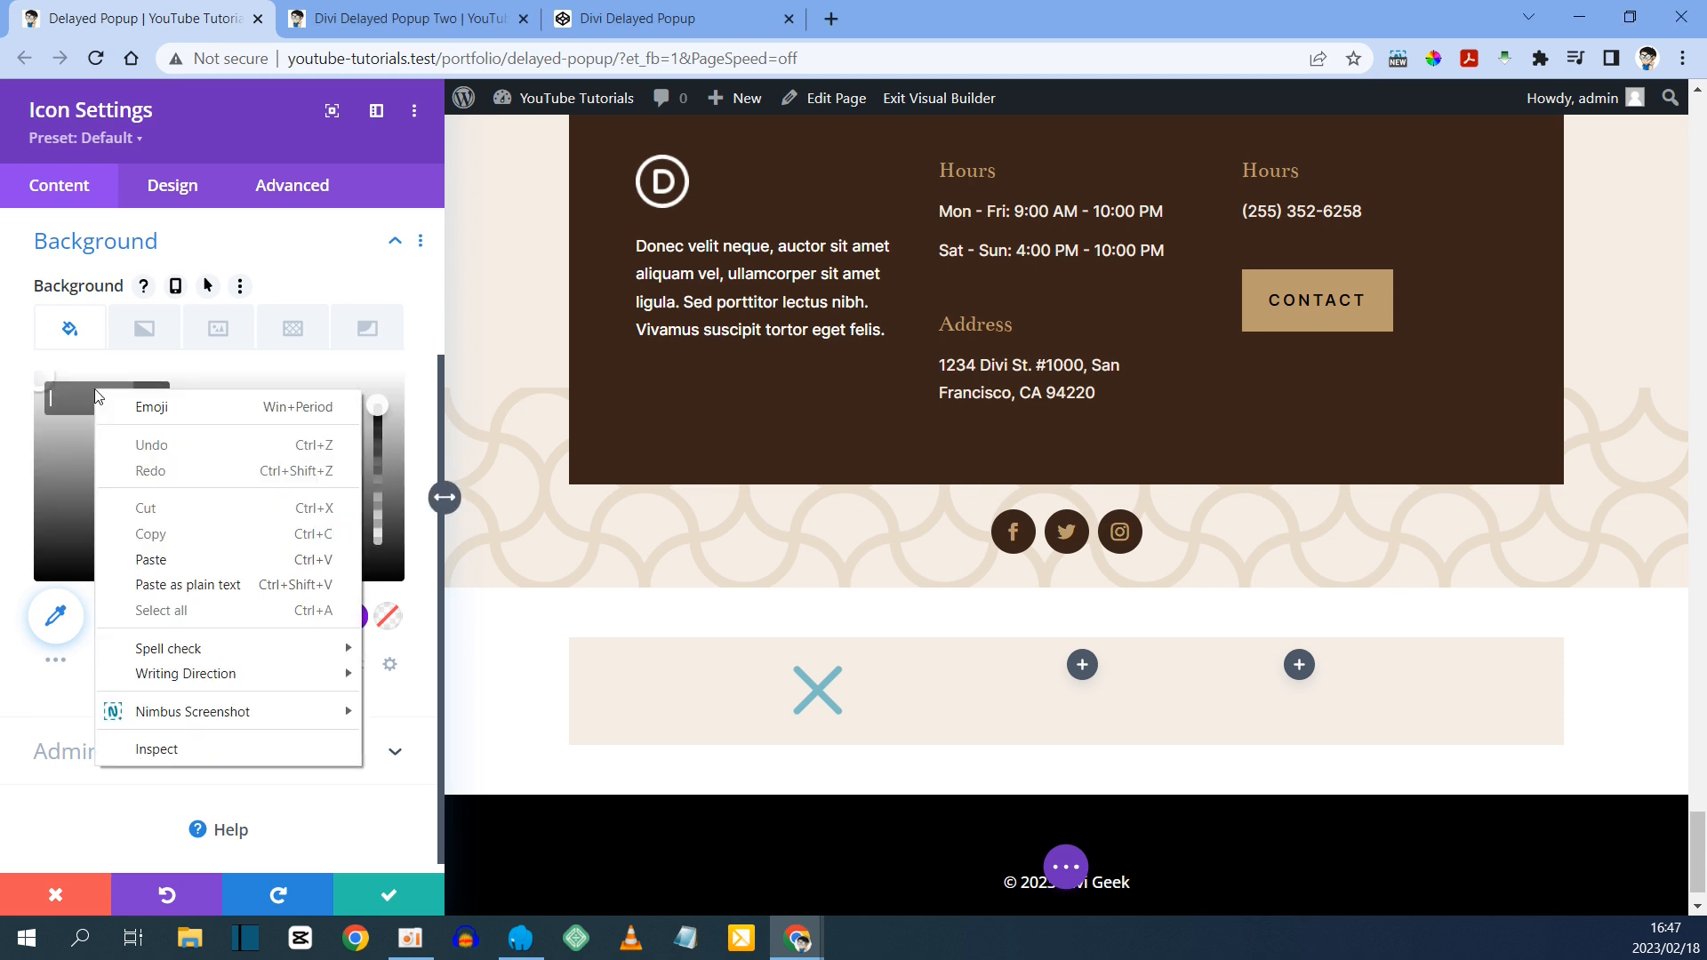
{"action": "left_click", "coordinate": [162, 553]}
{"action": "key", "text": "Return"}
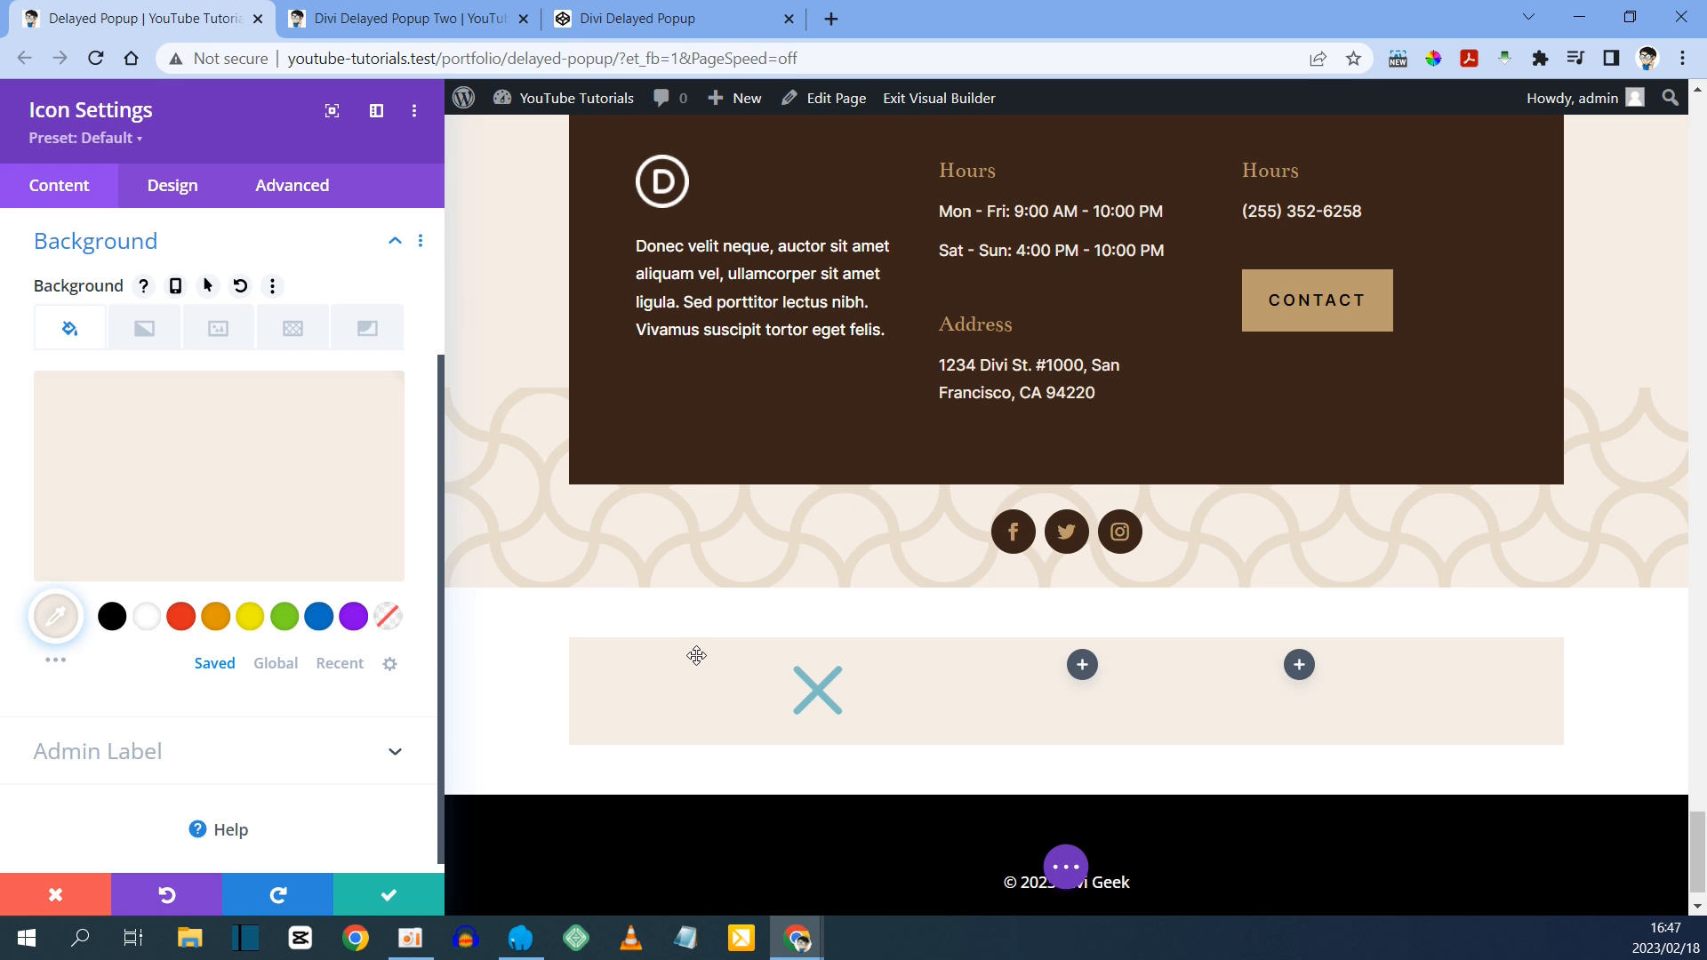
- Set the icon color to #3a2519 and the icon size to 30px
{"action": "left_click", "coordinate": [182, 184]}
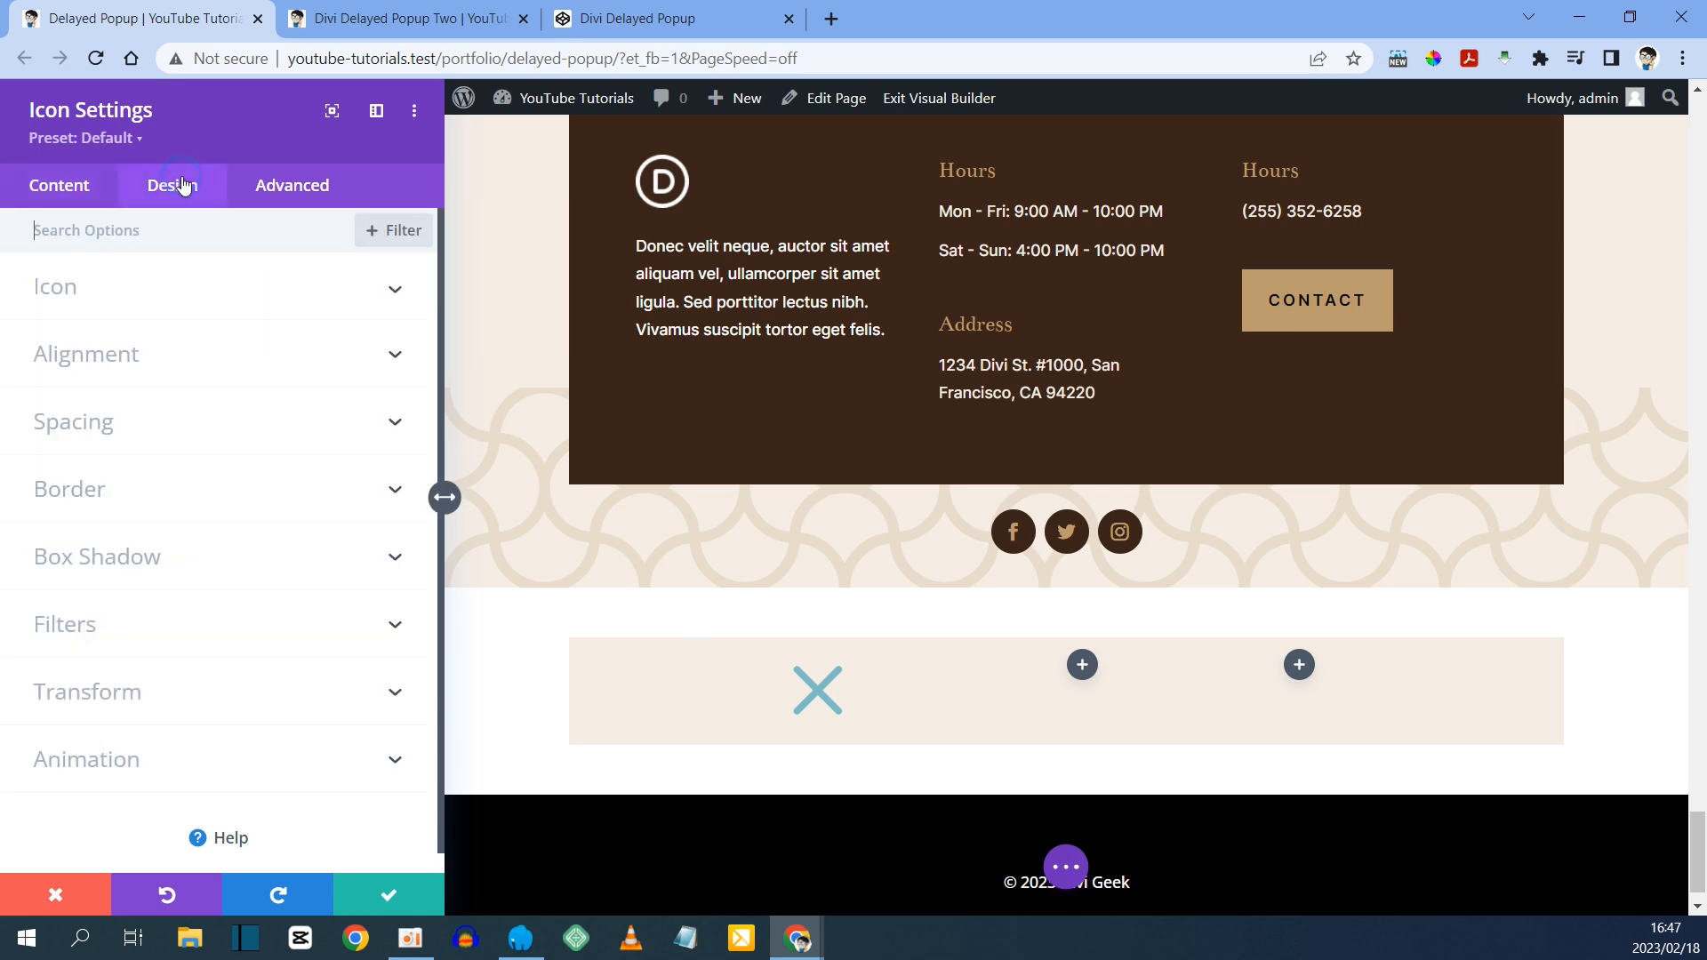
{"action": "left_click", "coordinate": [72, 292]}
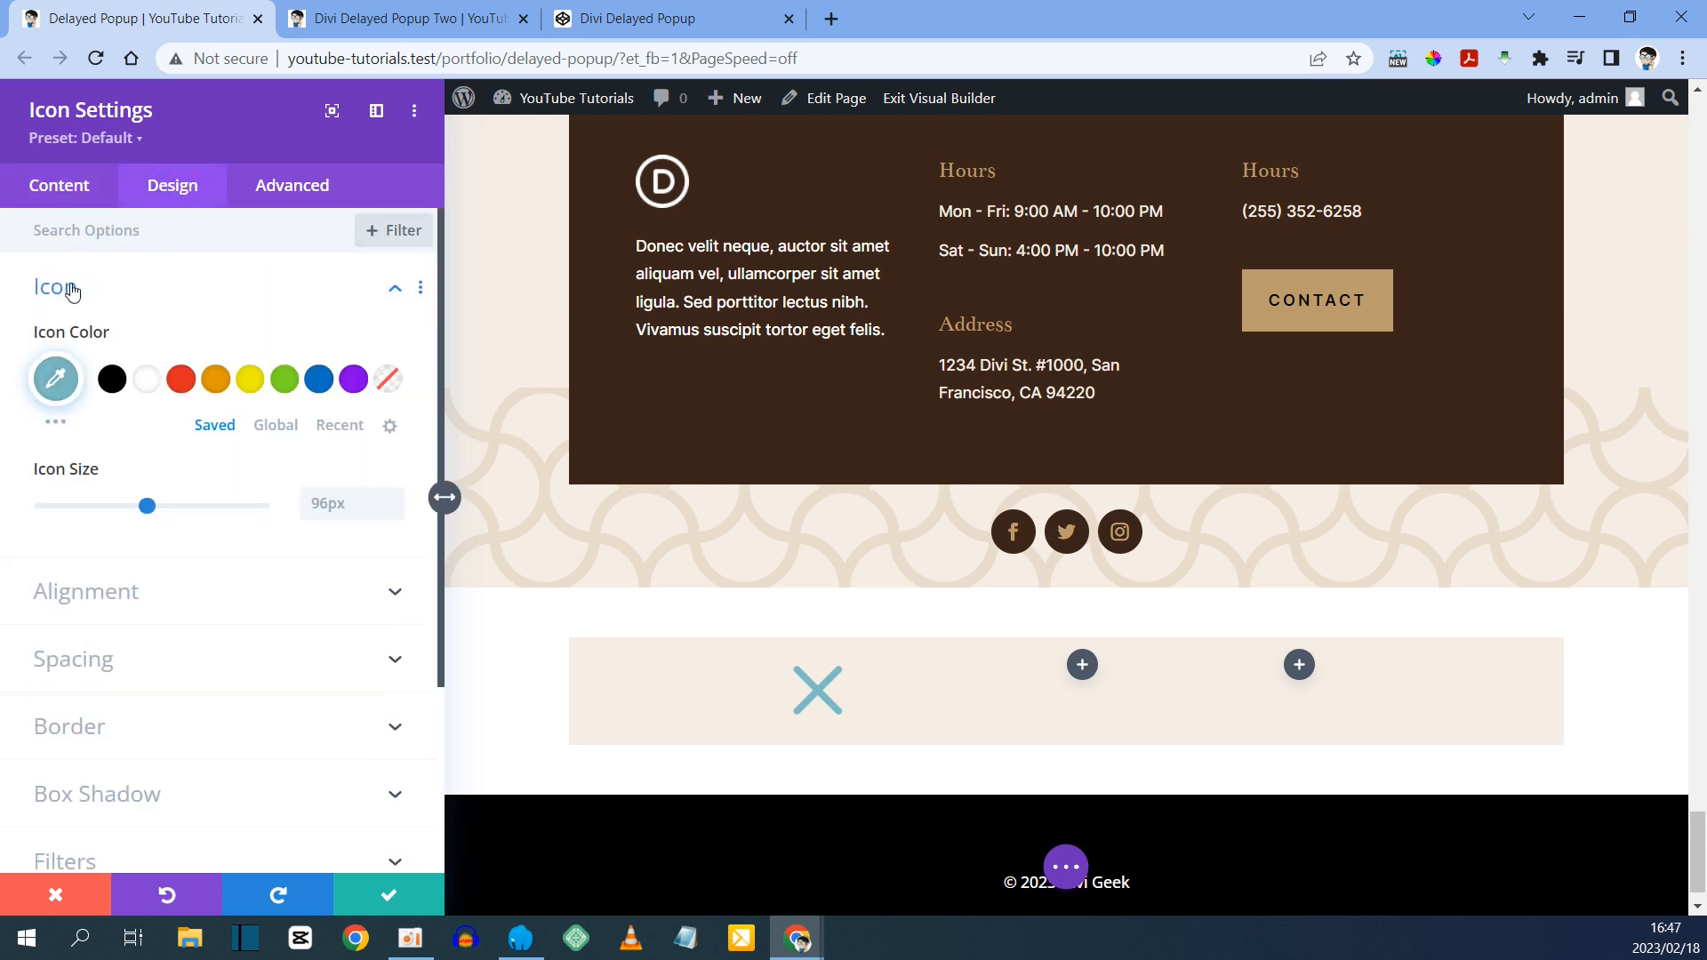
{"action": "left_click", "coordinate": [64, 389]}
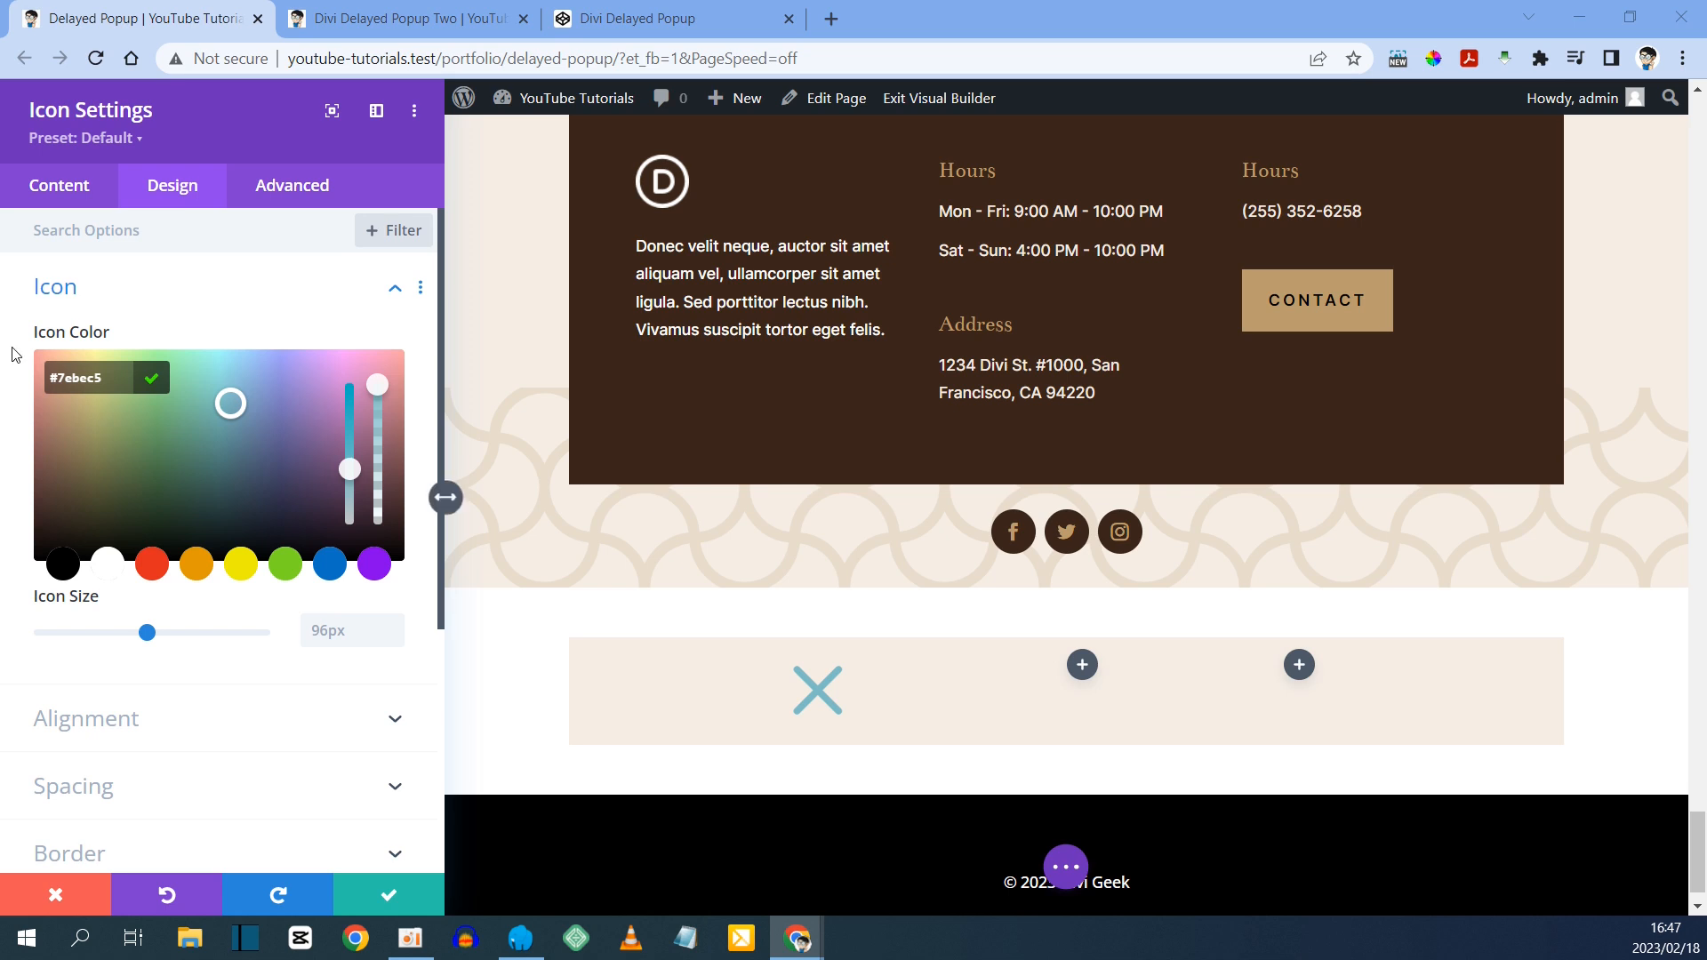
{"action": "right_click", "coordinate": [77, 375]}
{"action": "left_click", "coordinate": [133, 481]}
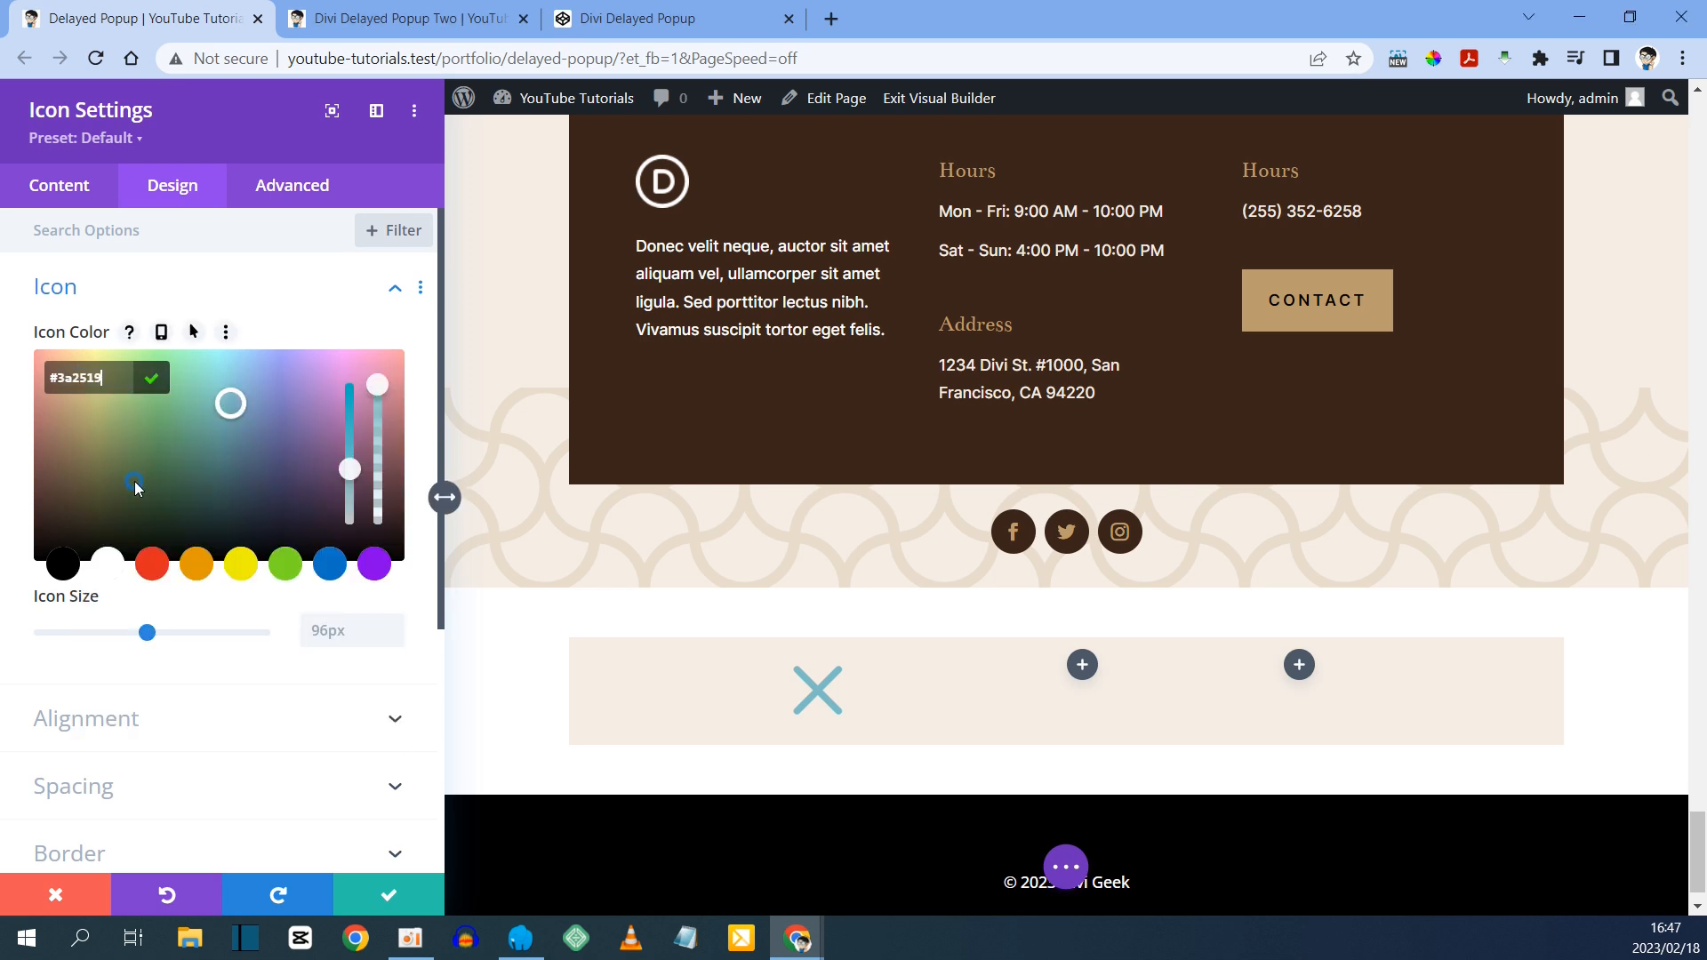
{"action": "left_click", "coordinate": [159, 379]}
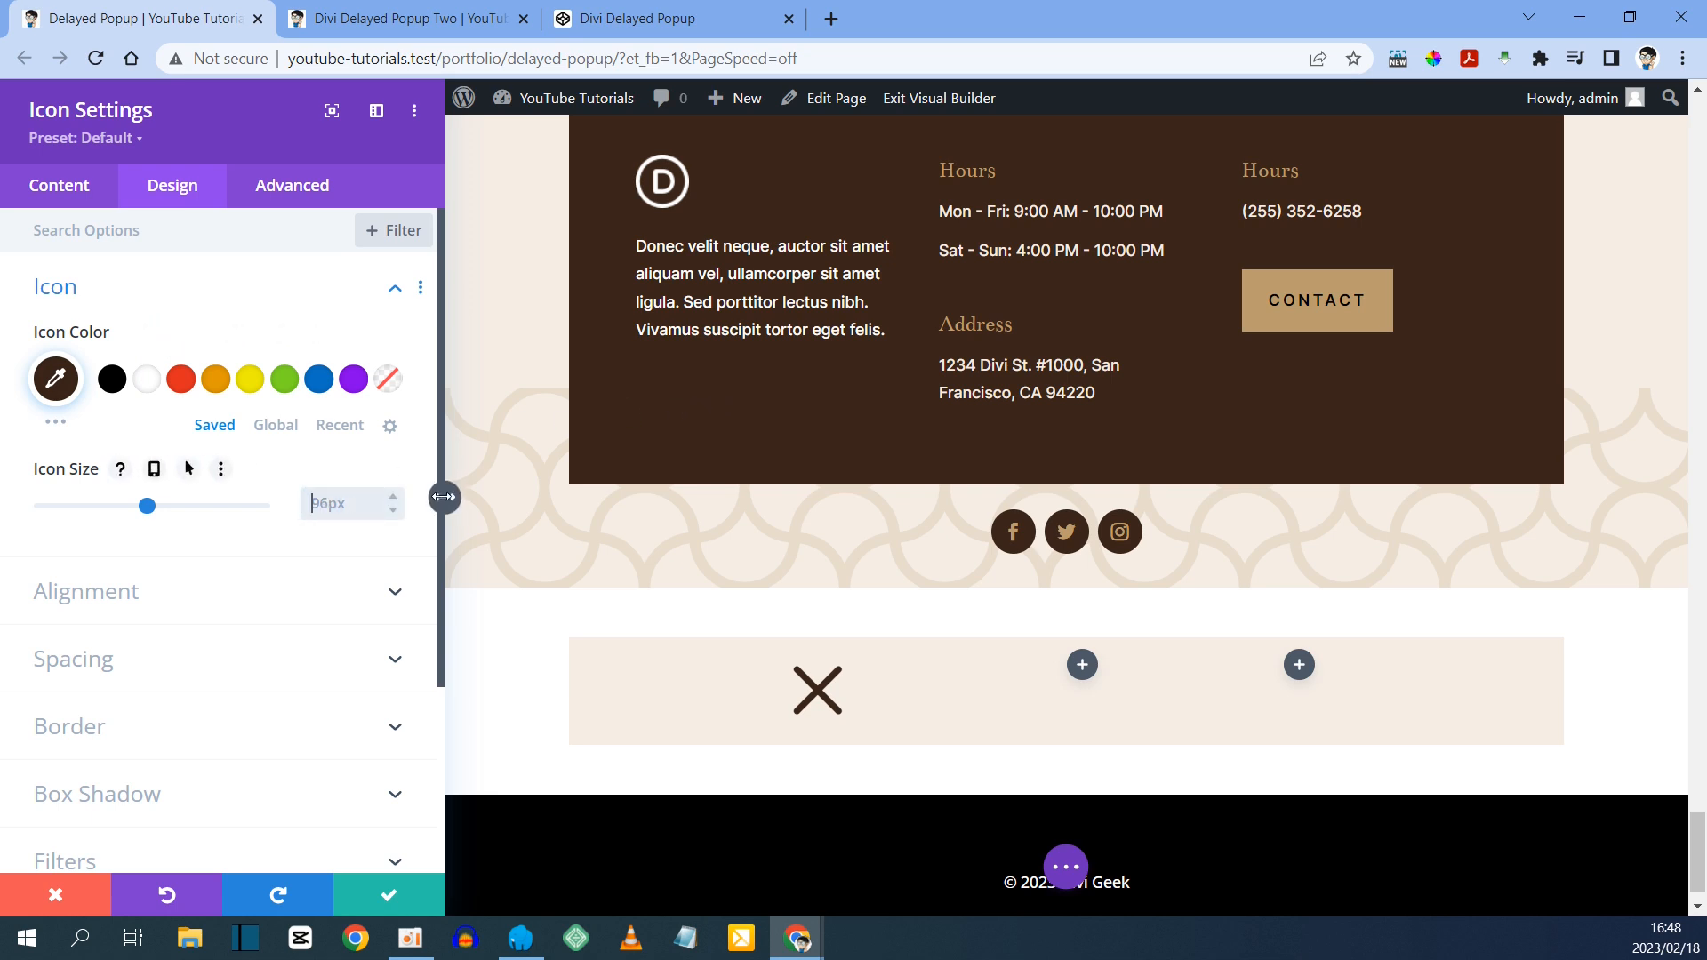
{"action": "type", "text": "px"}
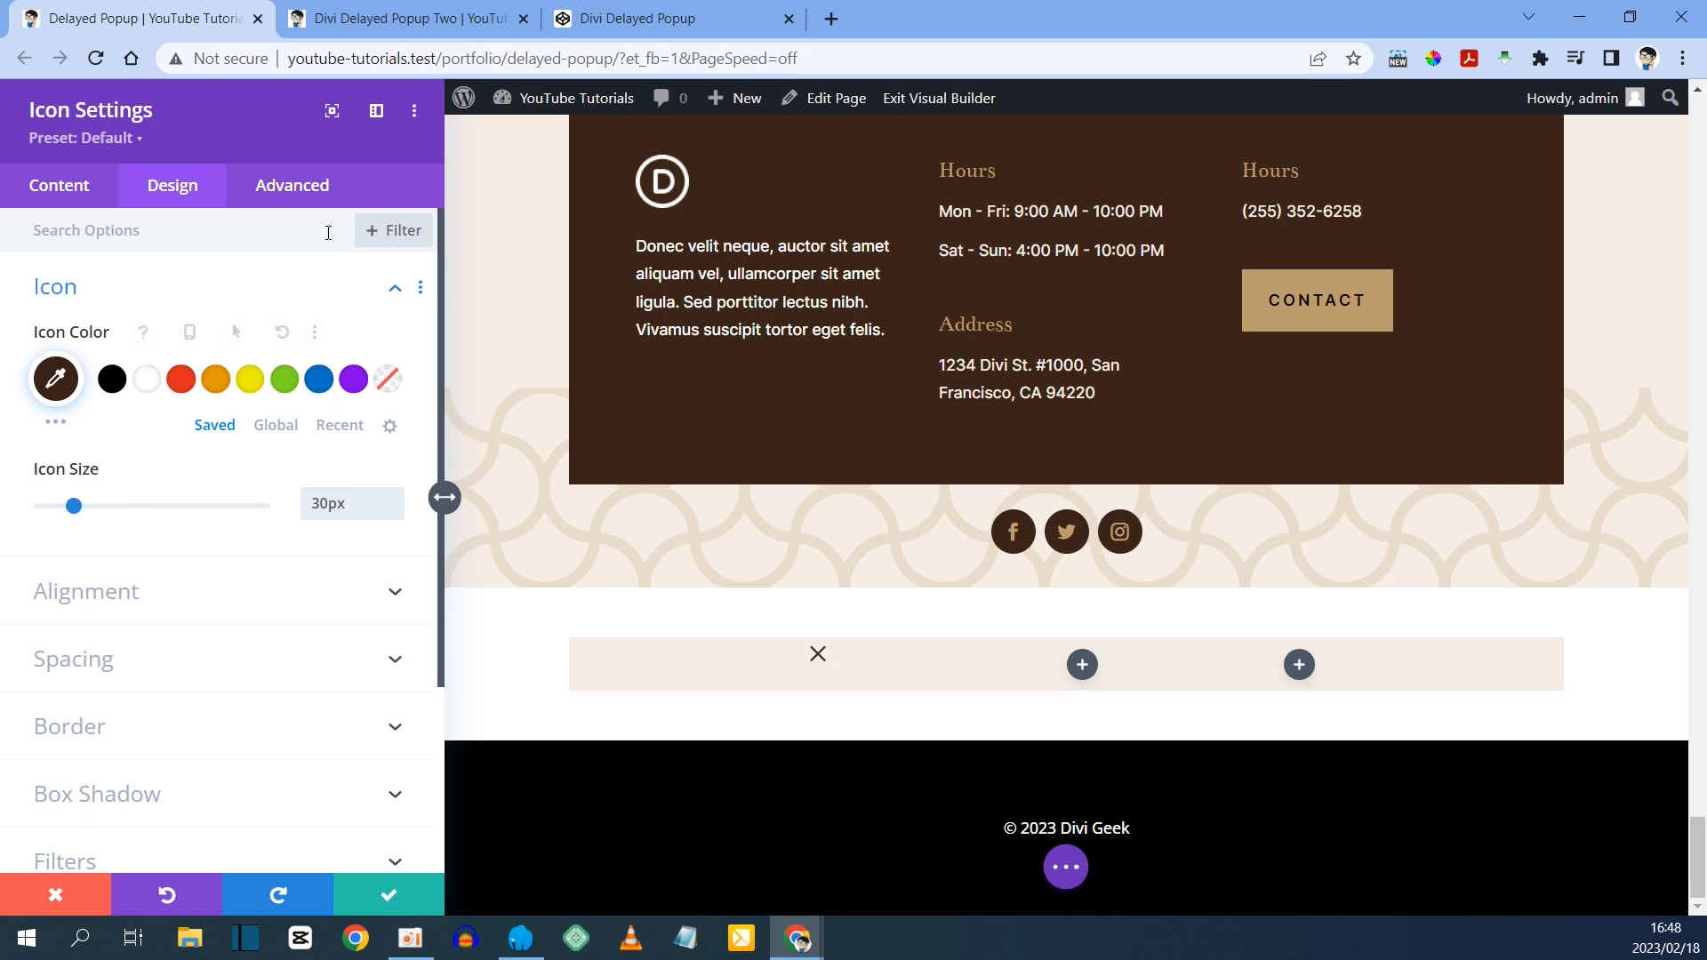
- Open the icon module's CSS ID & Classes options, and copy the class name "dg-close-popup" from the CodePen pen's CSS
{"action": "left_click", "coordinate": [298, 187]}
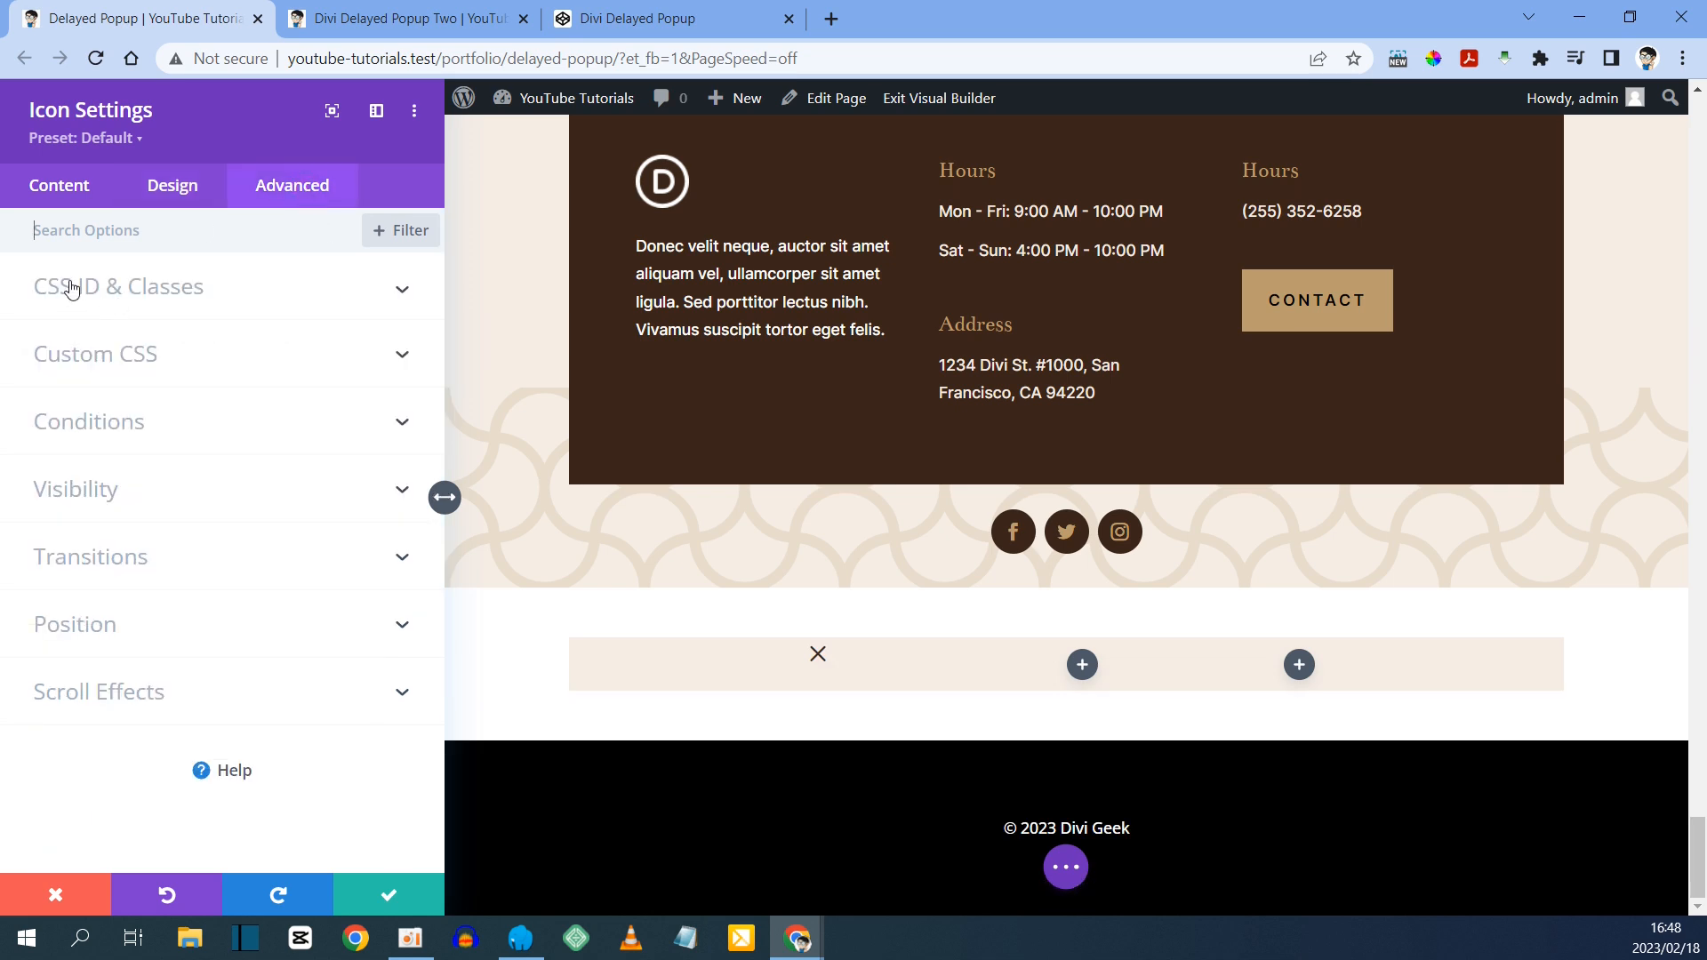
{"action": "left_click", "coordinate": [145, 288]}
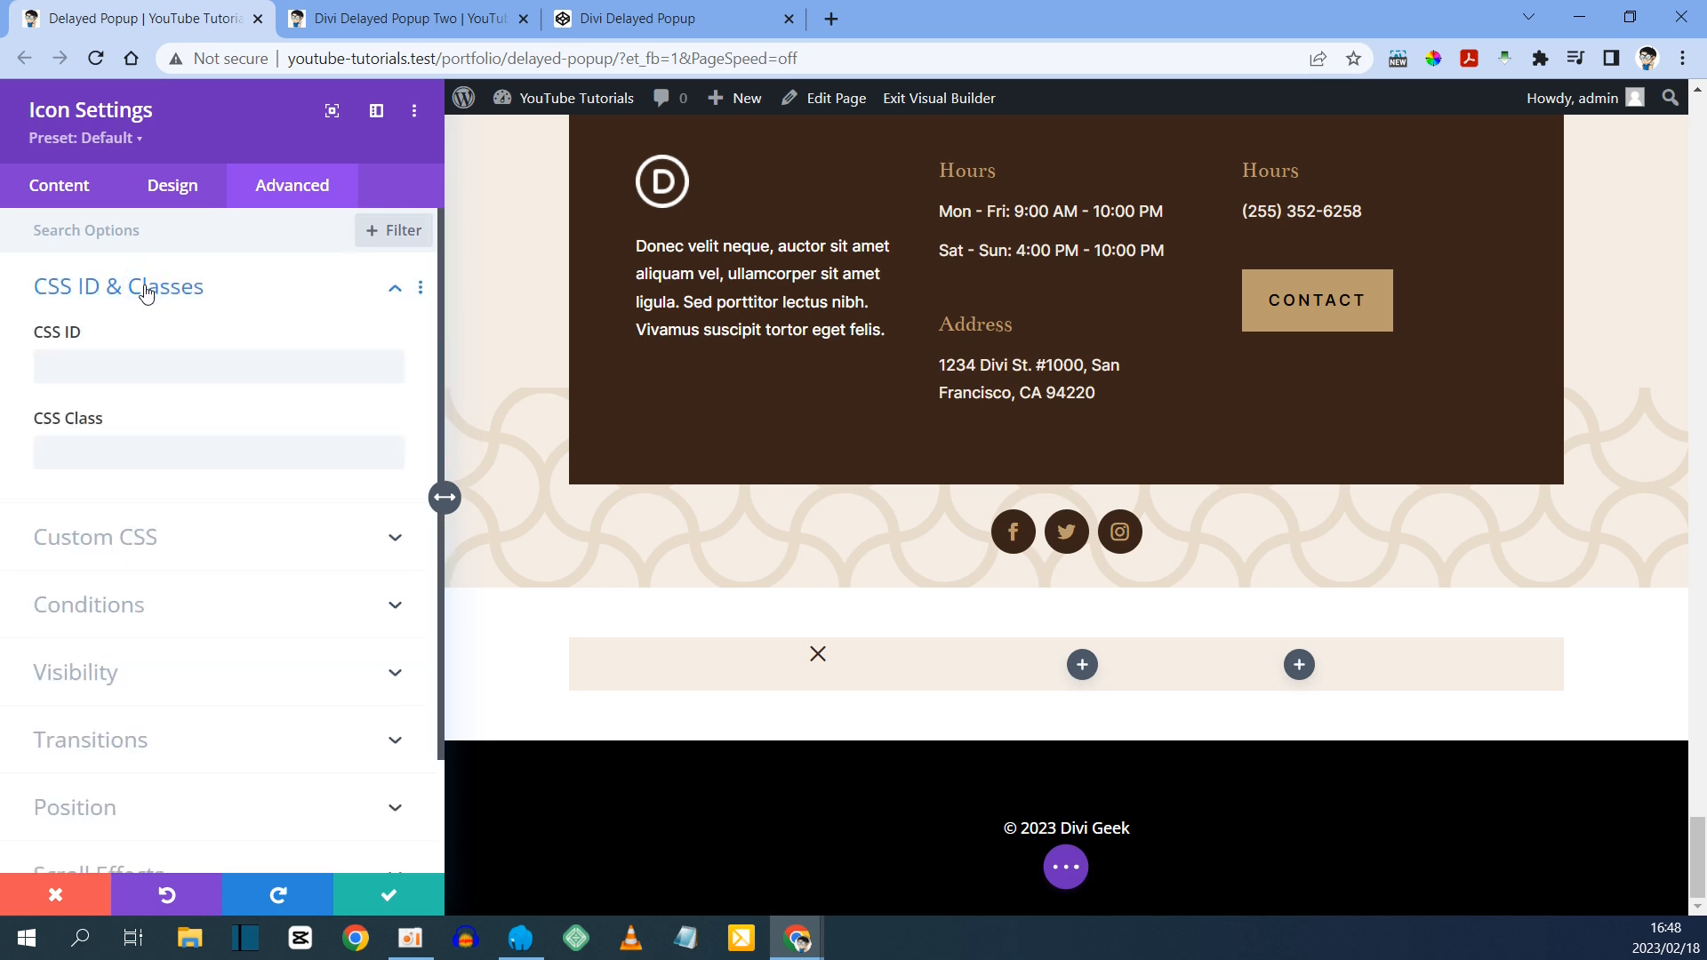
{"action": "left_click", "coordinate": [635, 17]}
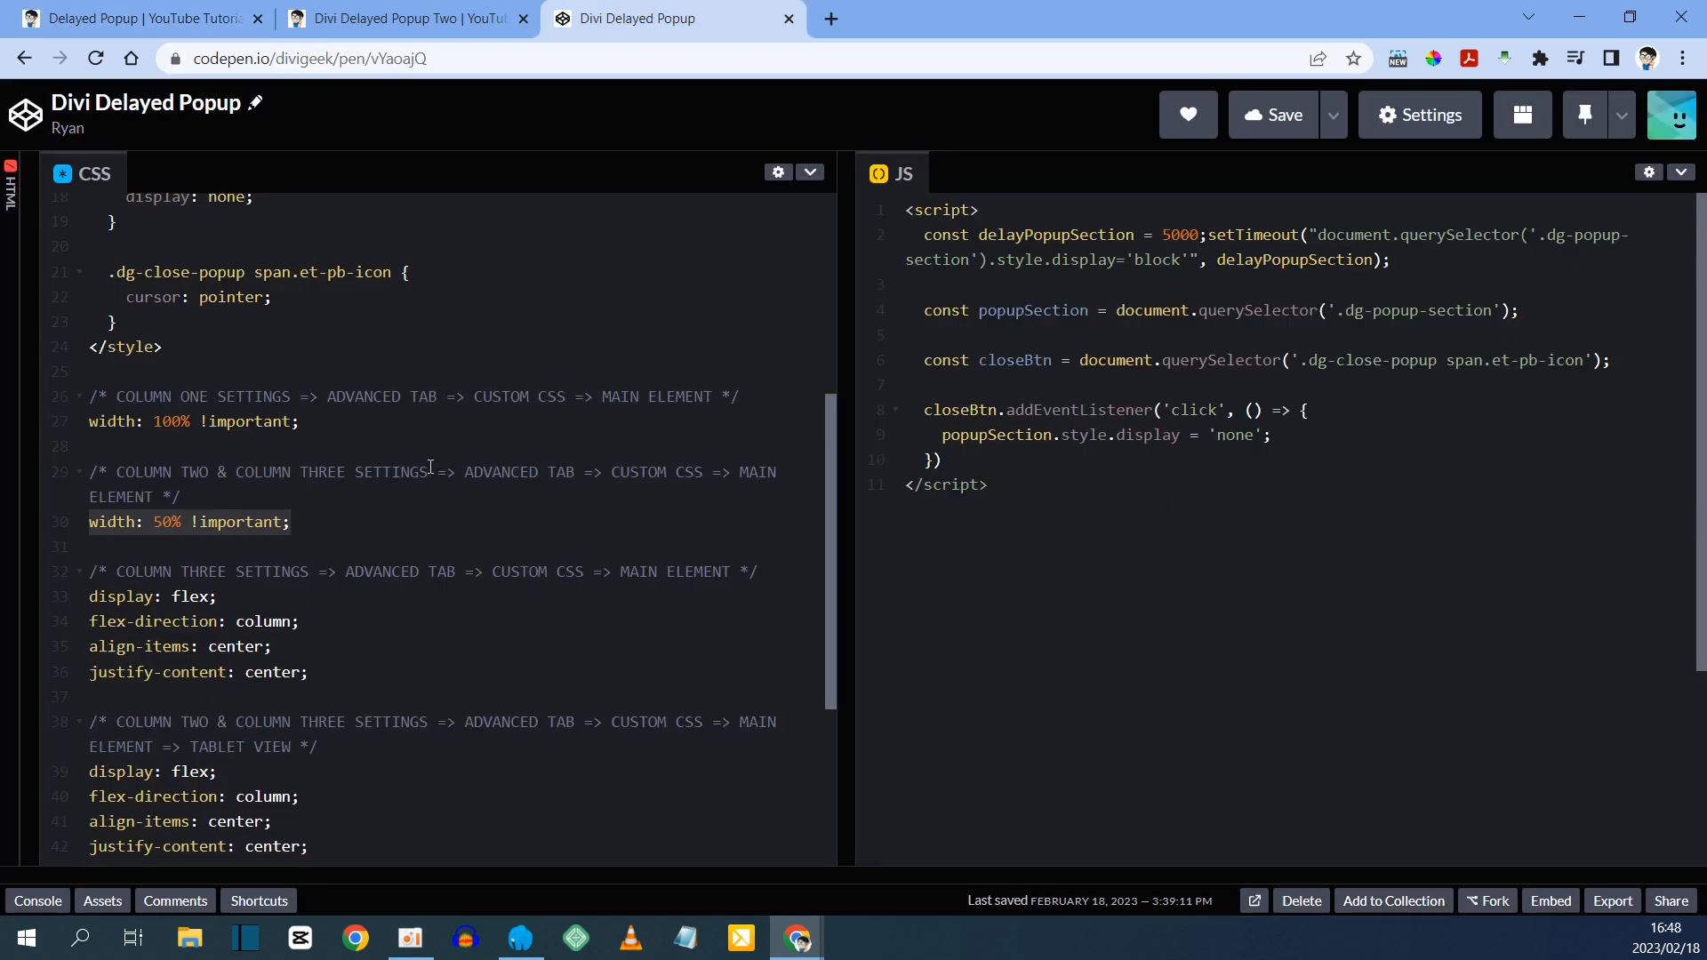
{"action": "scroll", "coordinate": [353, 388], "scroll_direction": "up", "scroll_amount": 5}
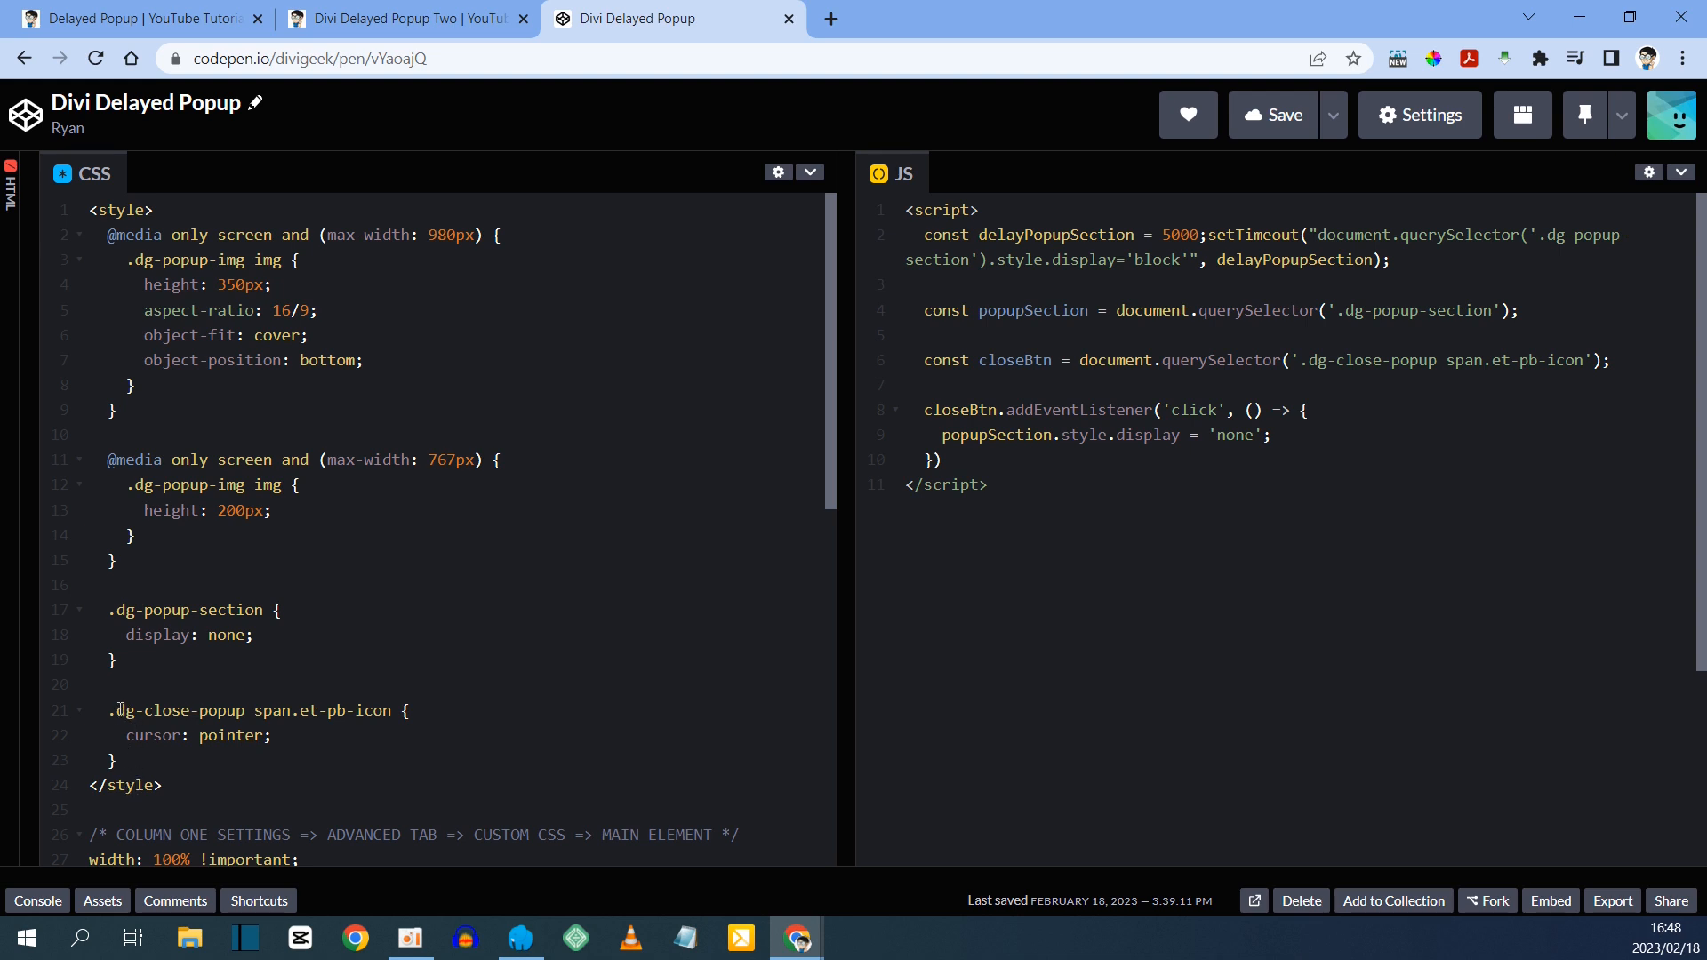
{"action": "left_click_drag", "start_coordinate": [120, 710], "coordinate": [235, 708]}
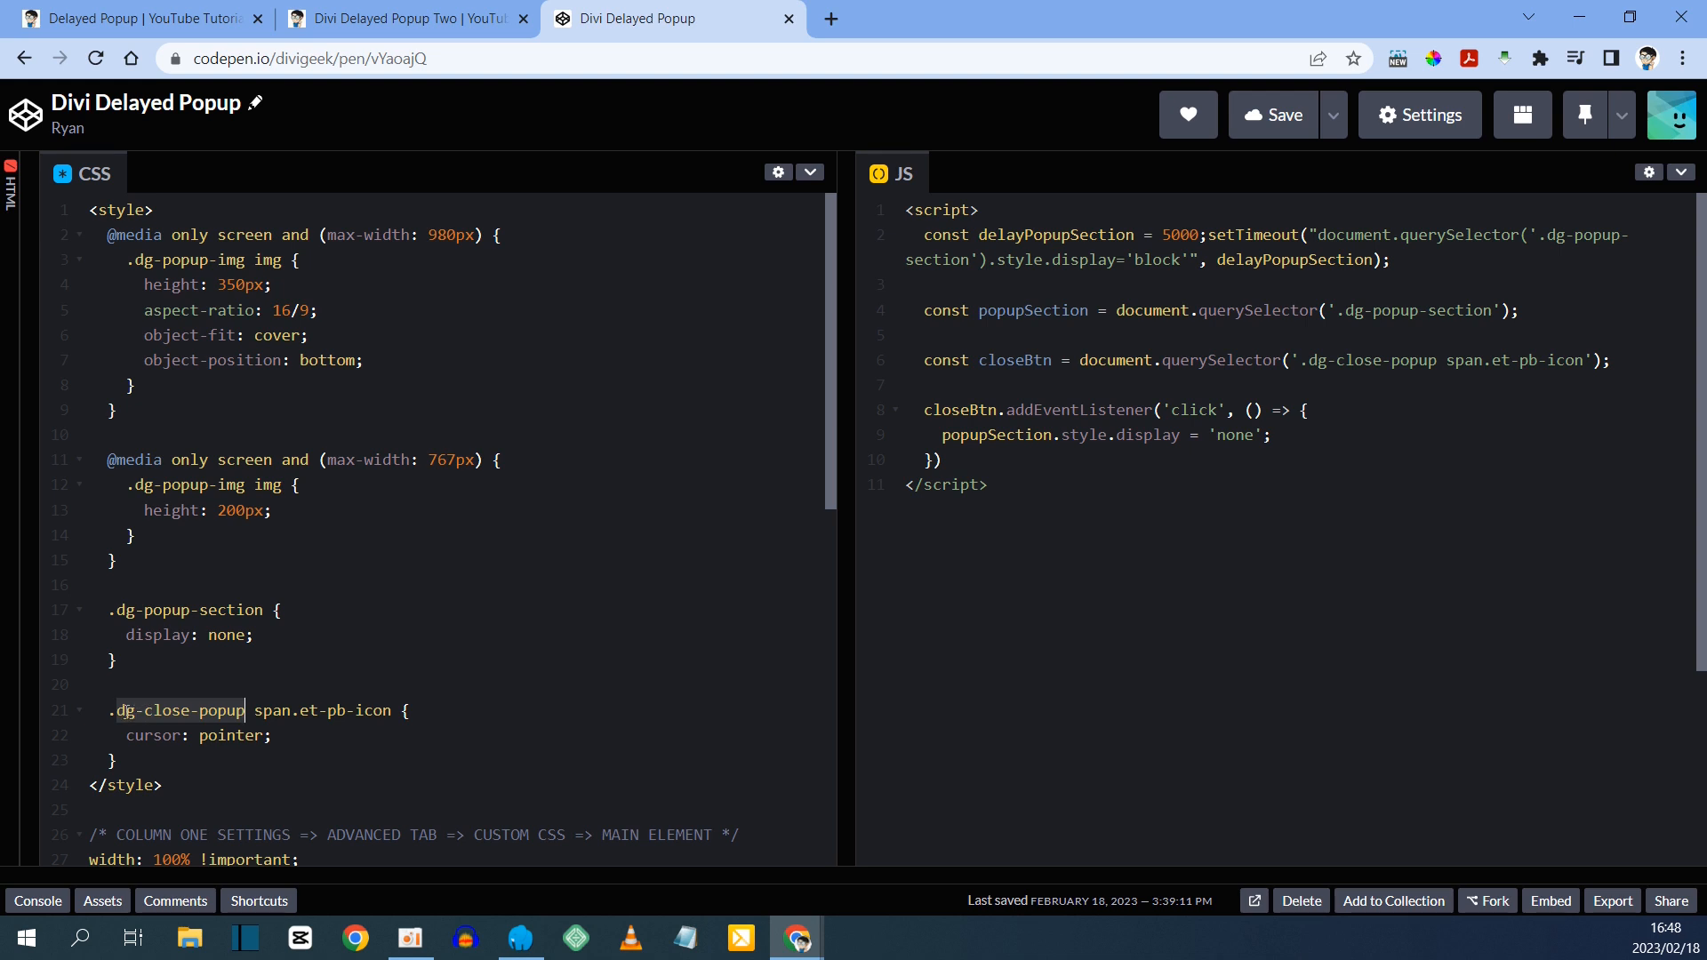
{"action": "right_click", "coordinate": [168, 712]}
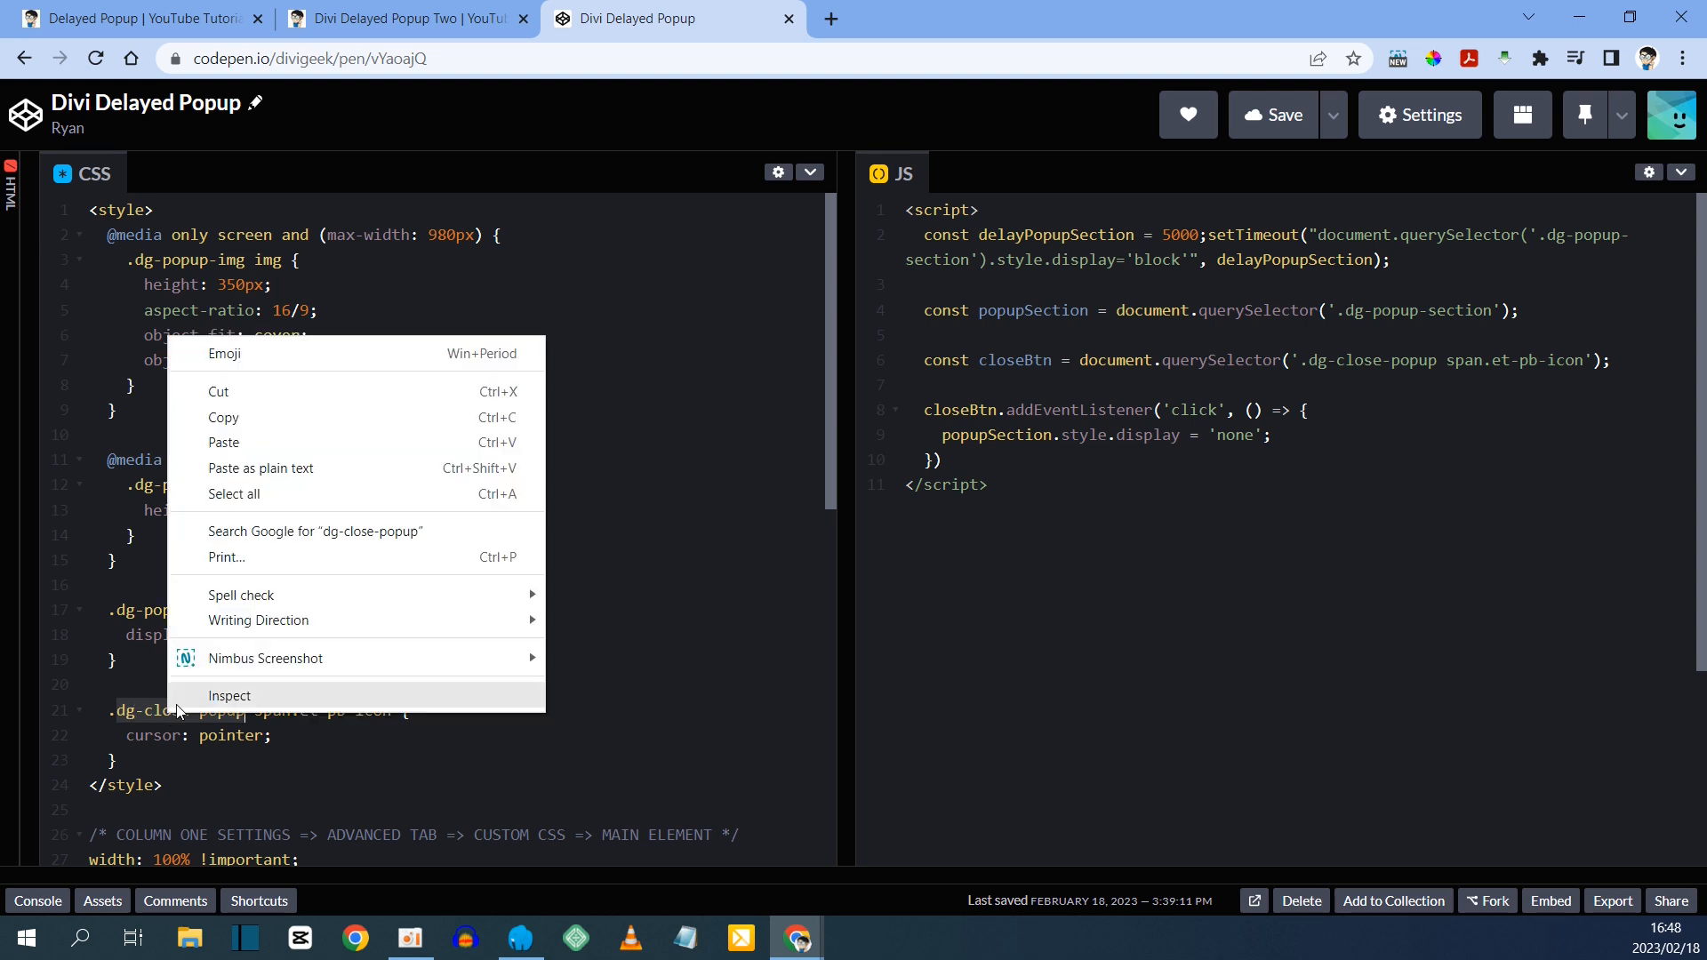
{"action": "left_click", "coordinate": [286, 415]}
- Return to the Divi page and paste "dg-close-popup" as the icon module's CSS class
{"action": "left_click", "coordinate": [190, 18]}
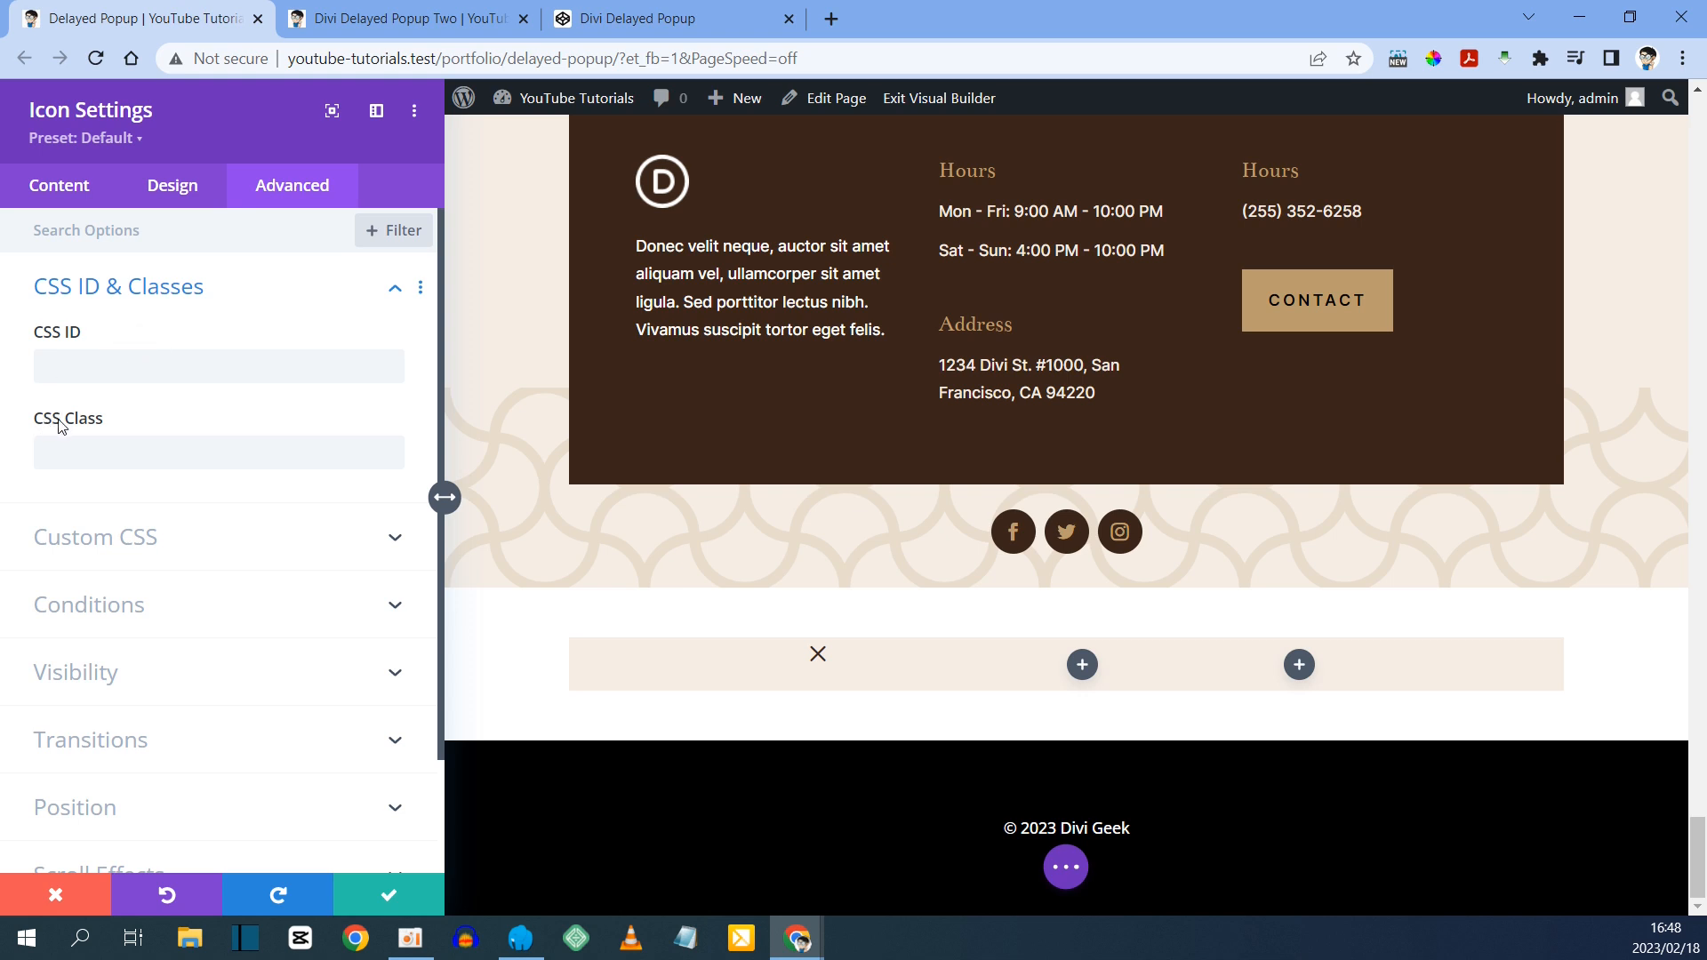
{"action": "right_click", "coordinate": [110, 449]}
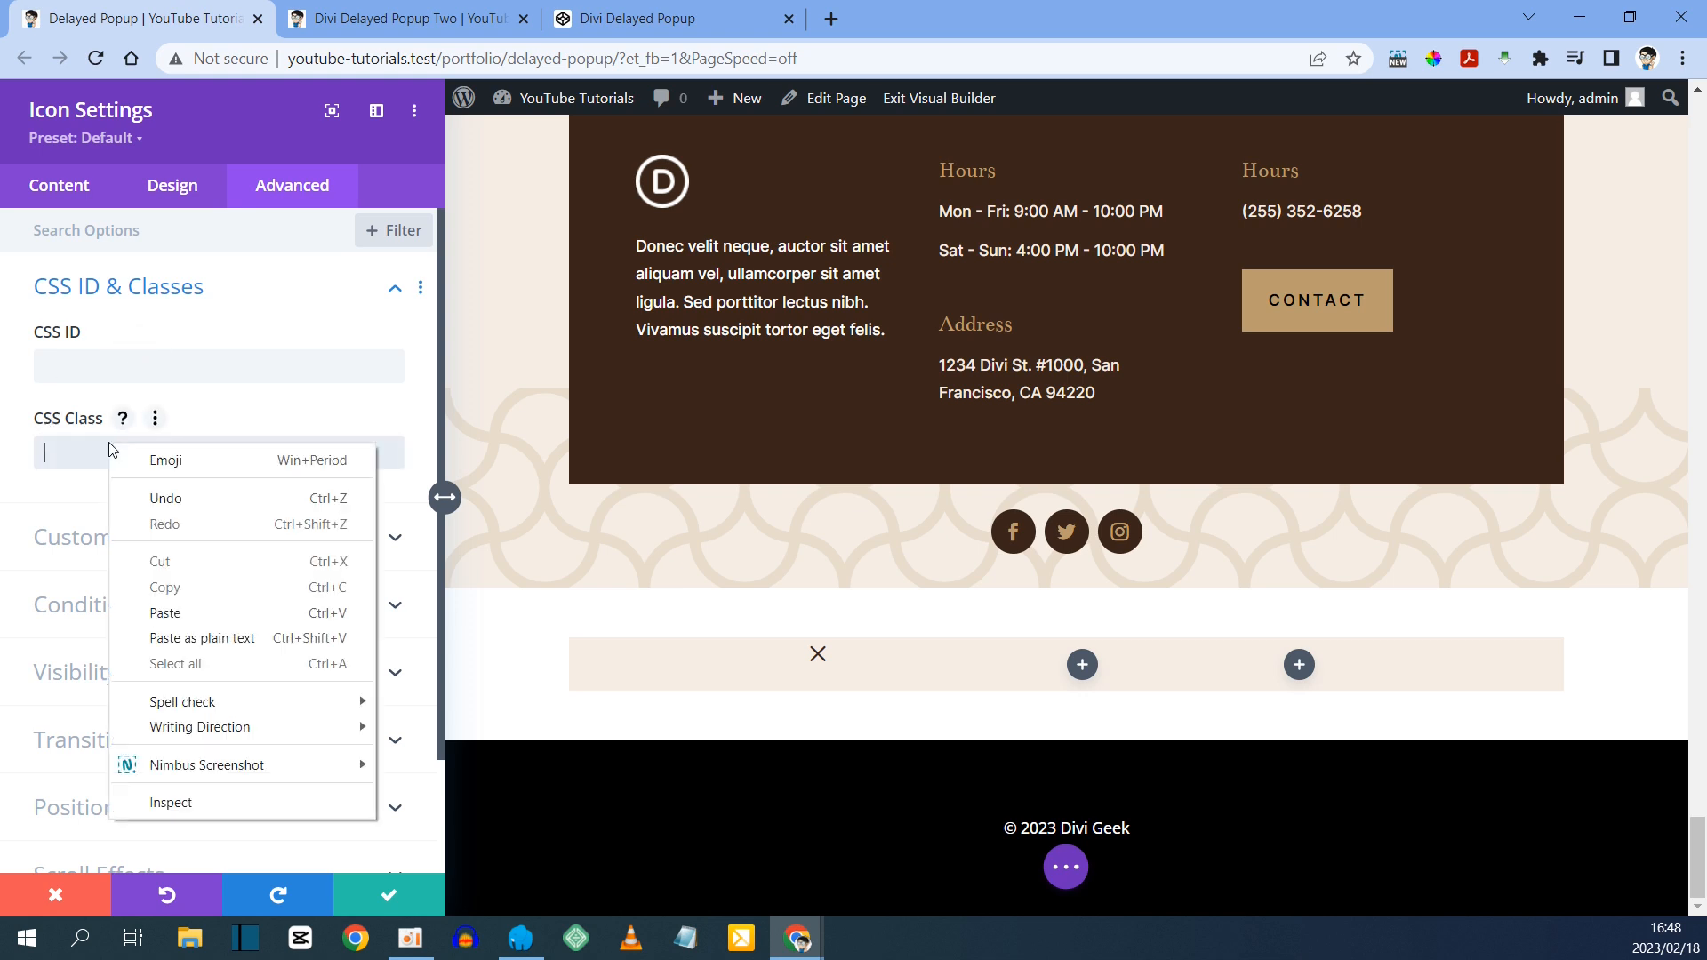
{"action": "left_click", "coordinate": [178, 611]}
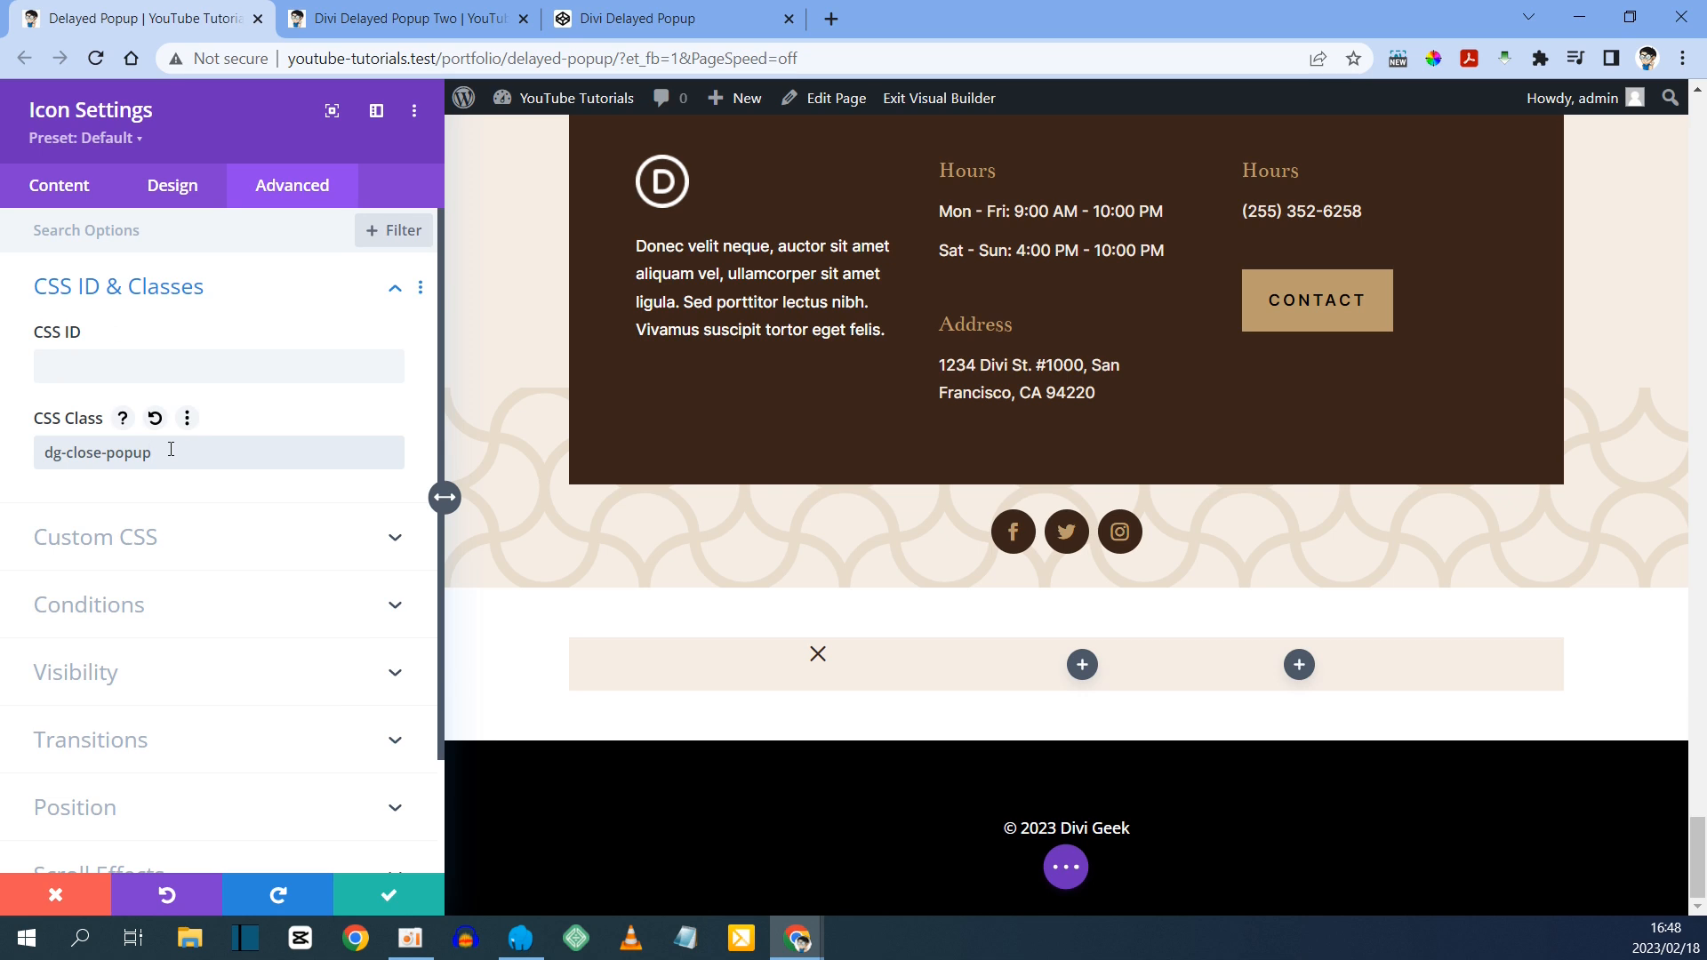
- Set the icon module's position to Absolute in the upper-right location with a Z Index of 9, and save the module
{"action": "scroll", "coordinate": [160, 613], "scroll_direction": "down", "scroll_amount": 2}
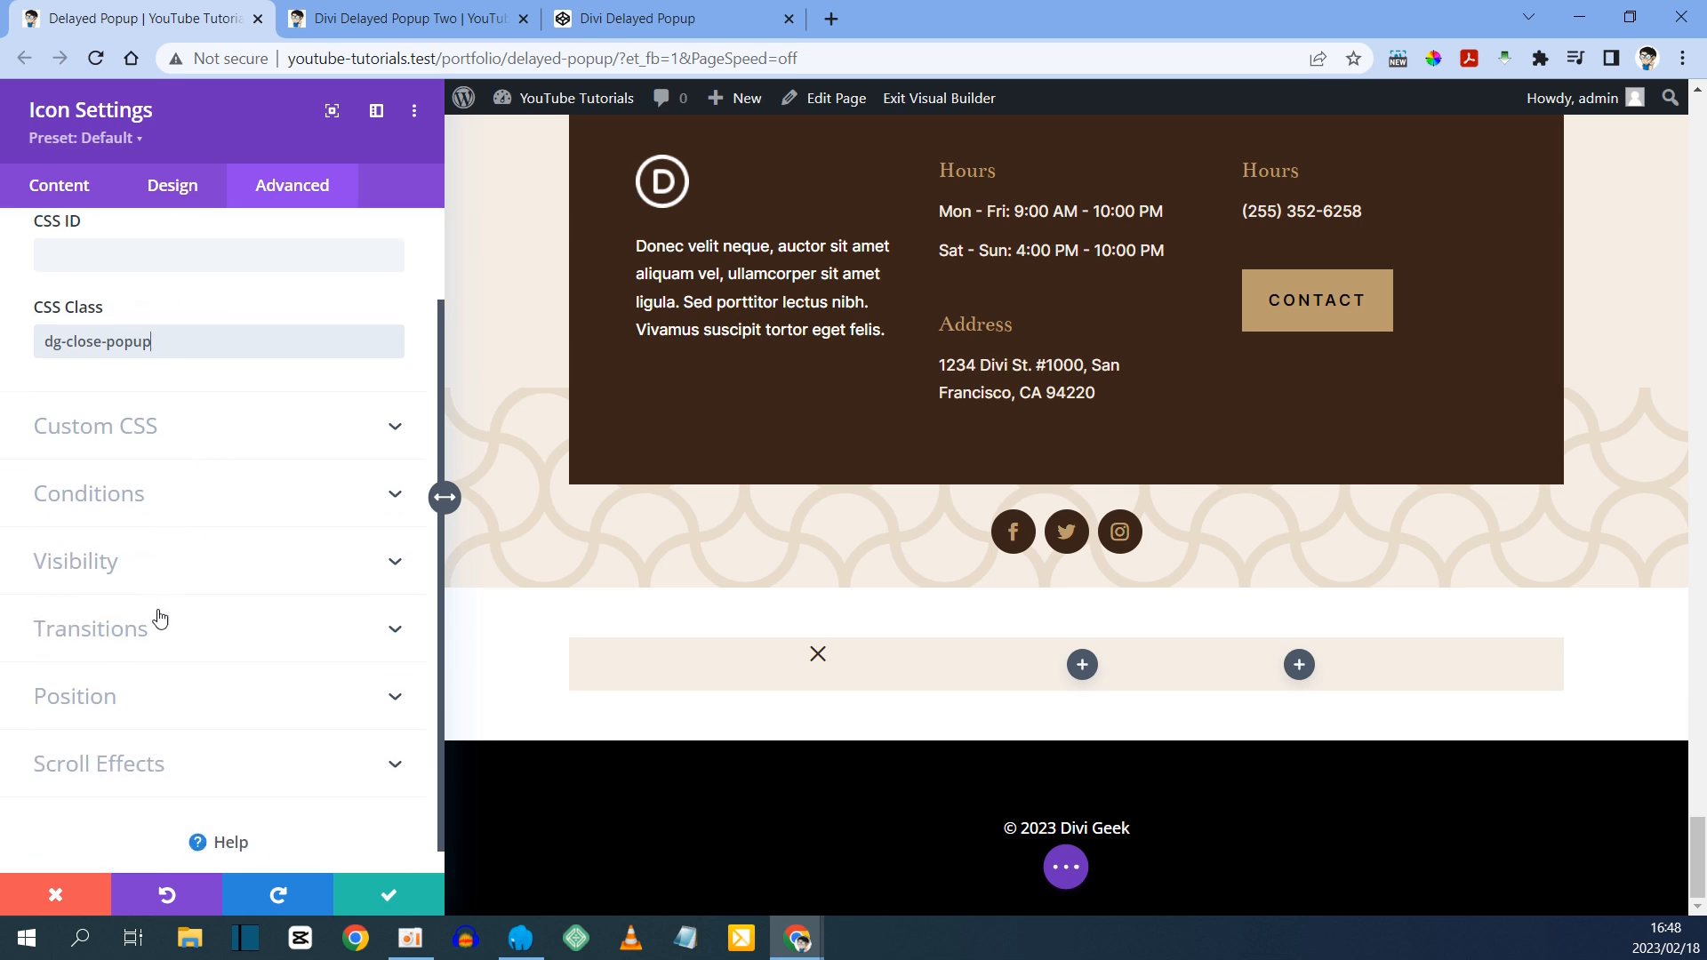
{"action": "left_click", "coordinate": [86, 699]}
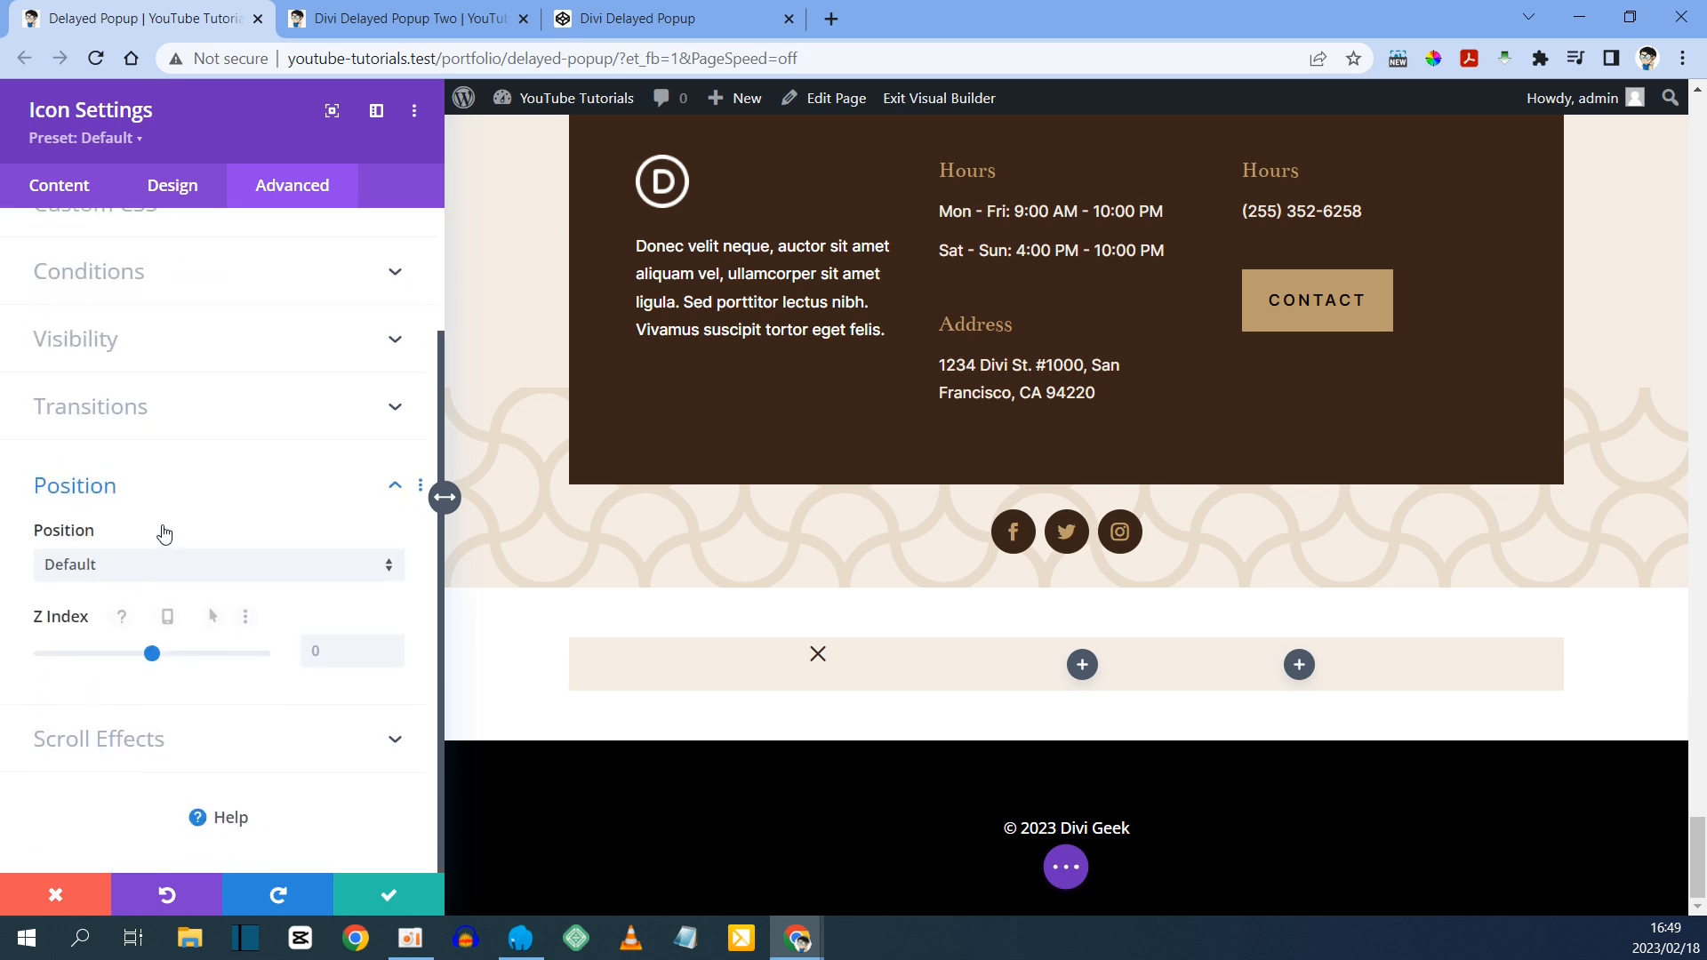
{"action": "left_click", "coordinate": [92, 565]}
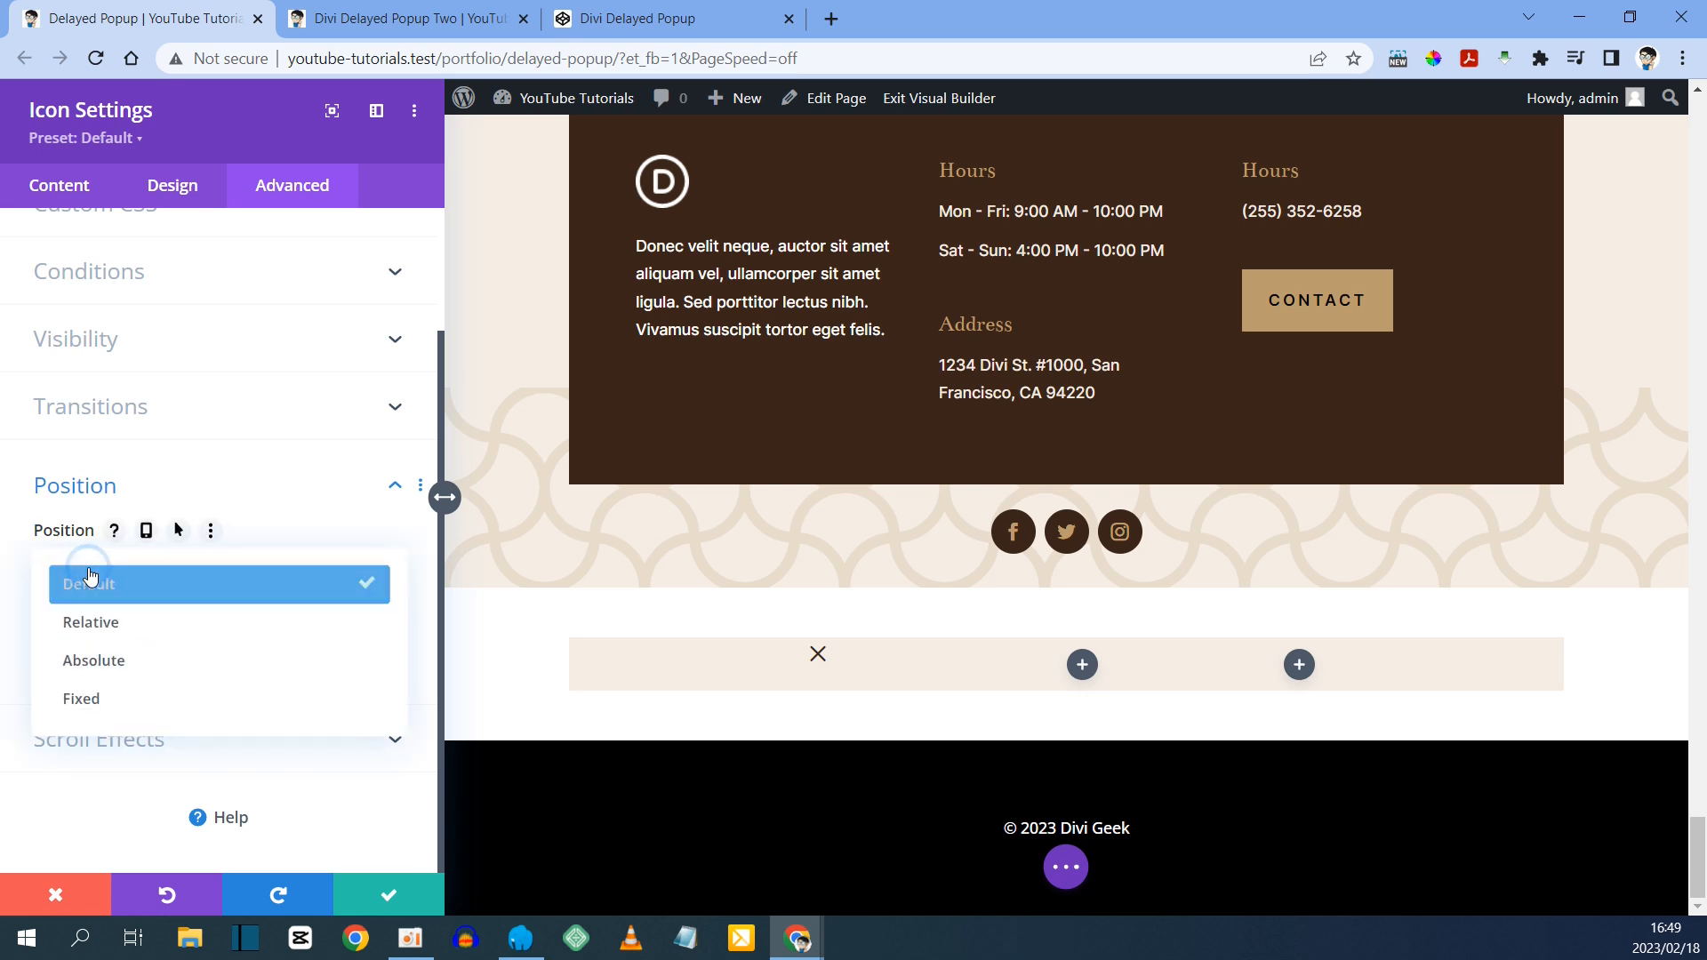
{"action": "left_click", "coordinate": [115, 656]}
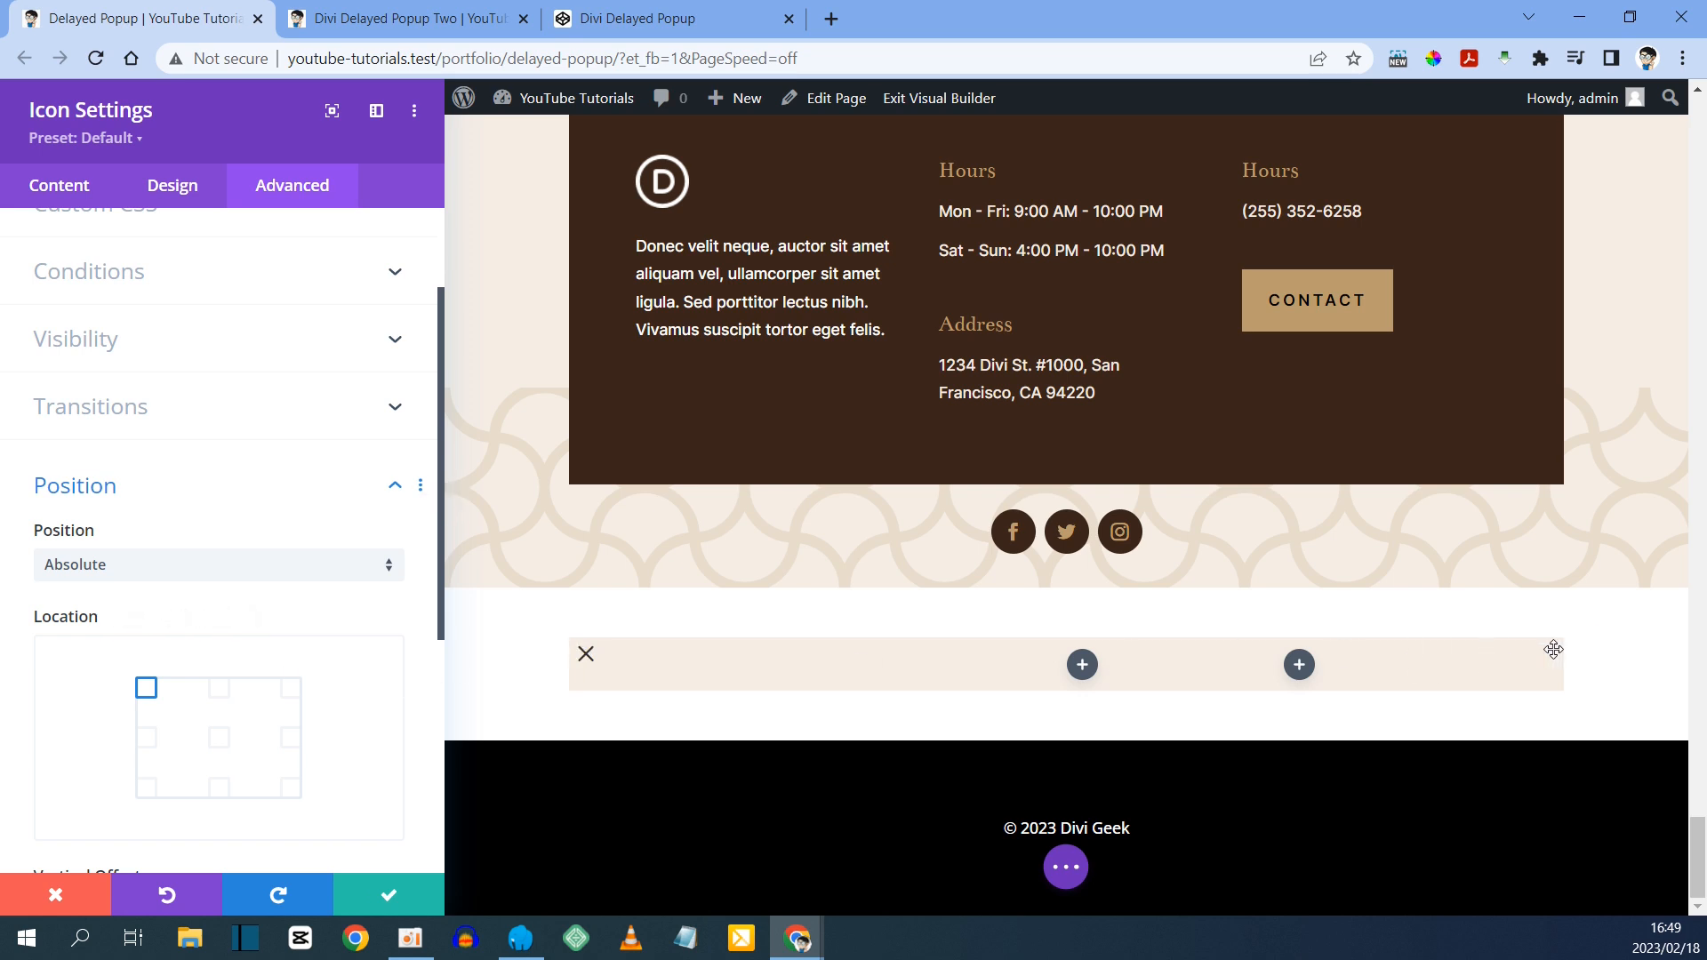
{"action": "left_click", "coordinate": [293, 691]}
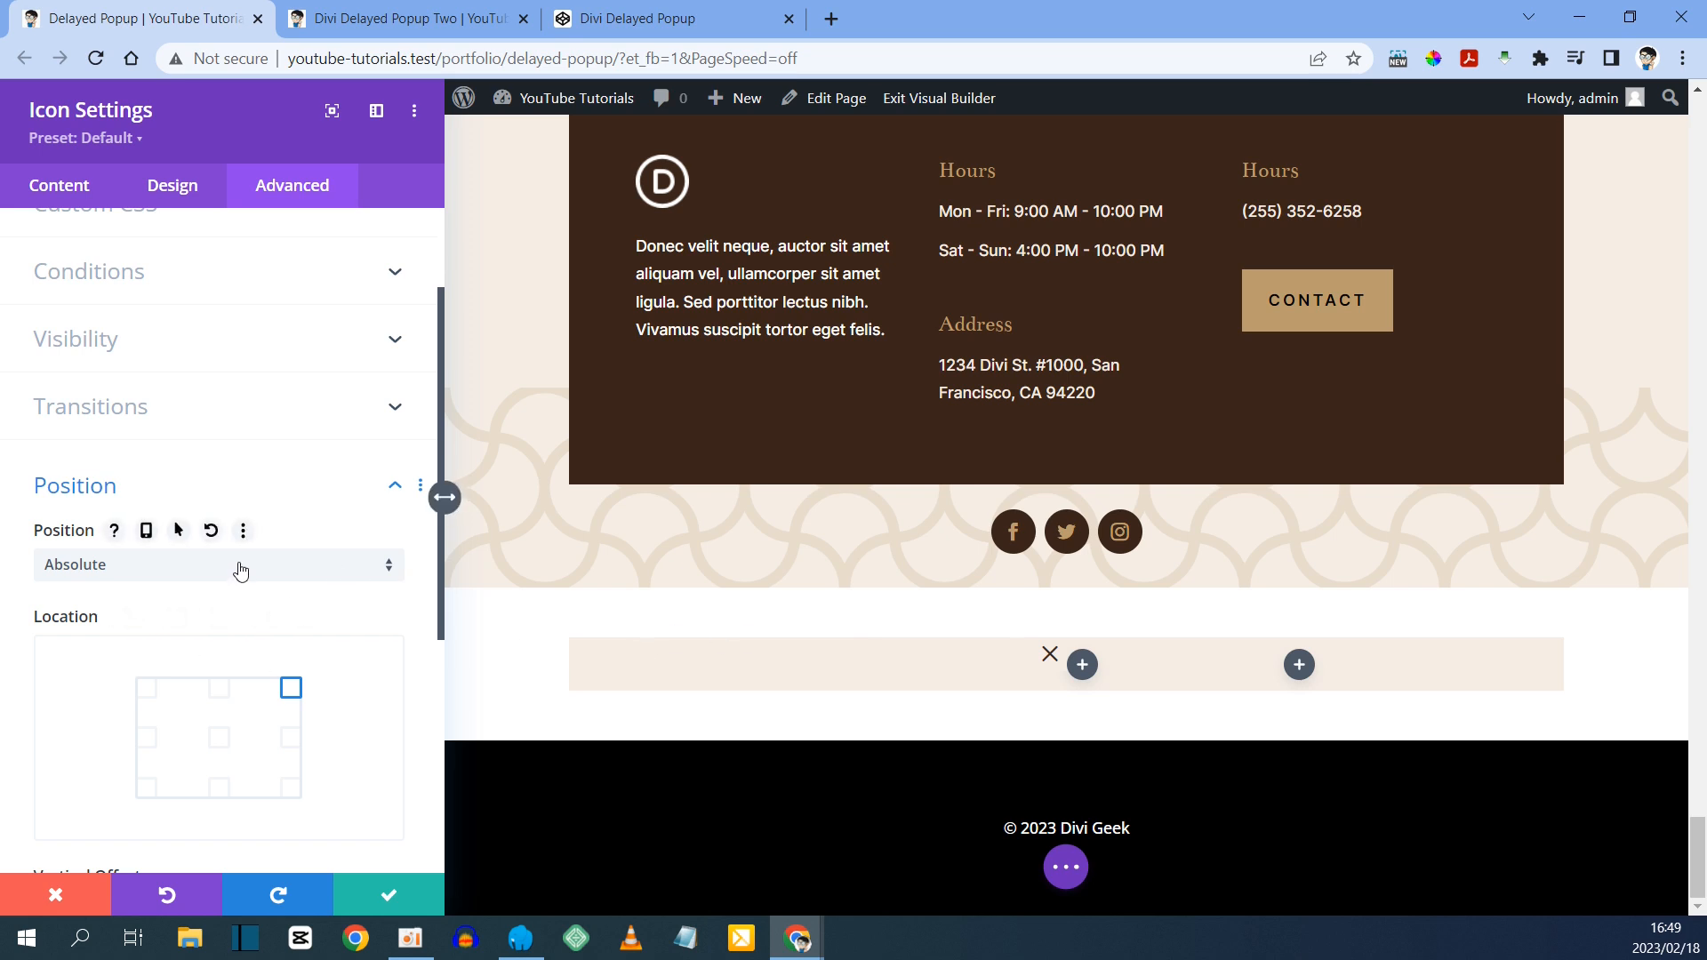
{"action": "scroll", "coordinate": [240, 570], "scroll_direction": "down", "scroll_amount": 4}
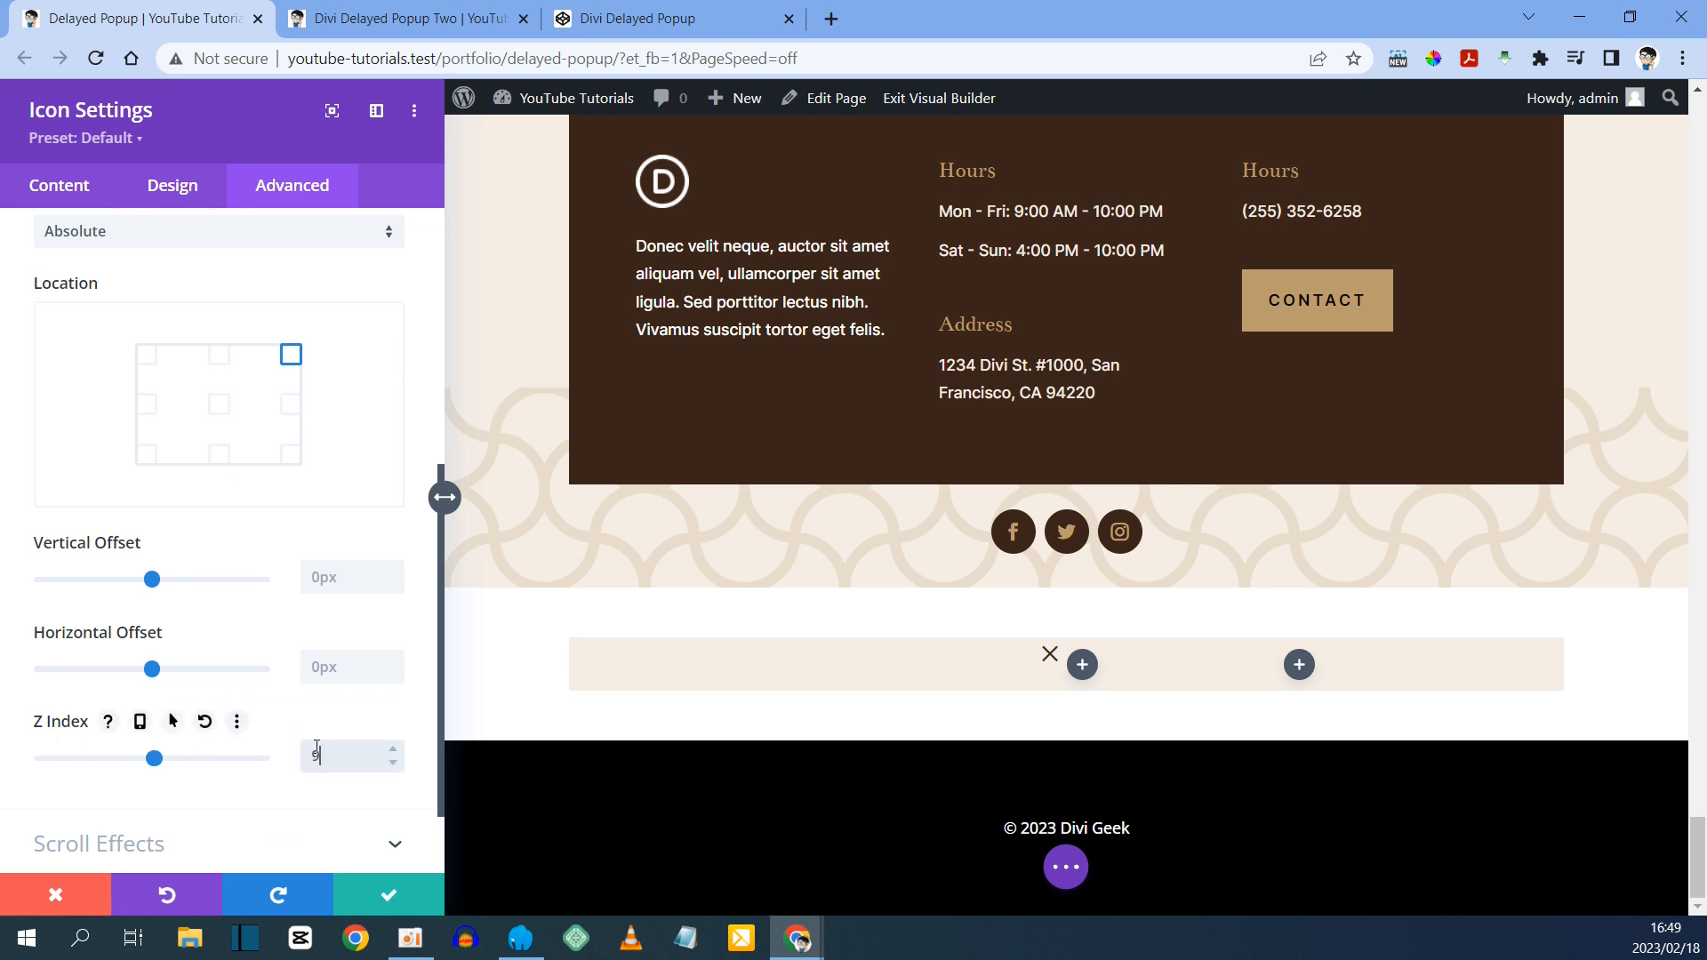
{"action": "left_click", "coordinate": [393, 892]}
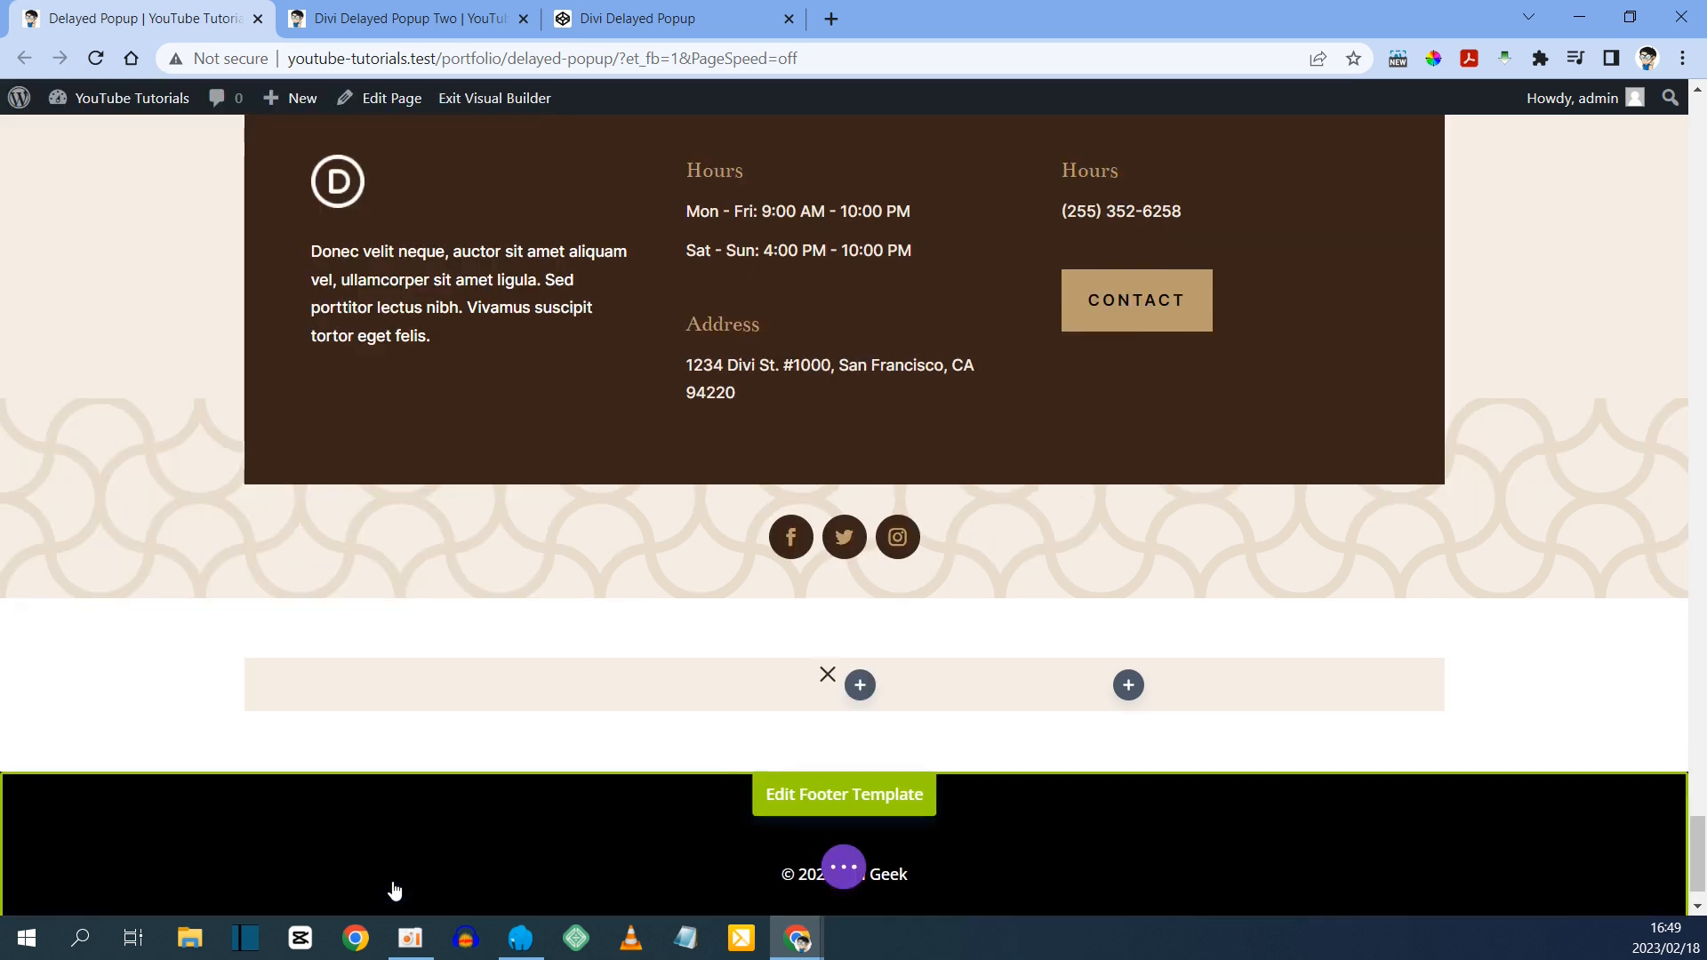
- Review the Main Element custom CSS of each of the three columns in the popup row
{"action": "mouse_move", "coordinate": [356, 682]}
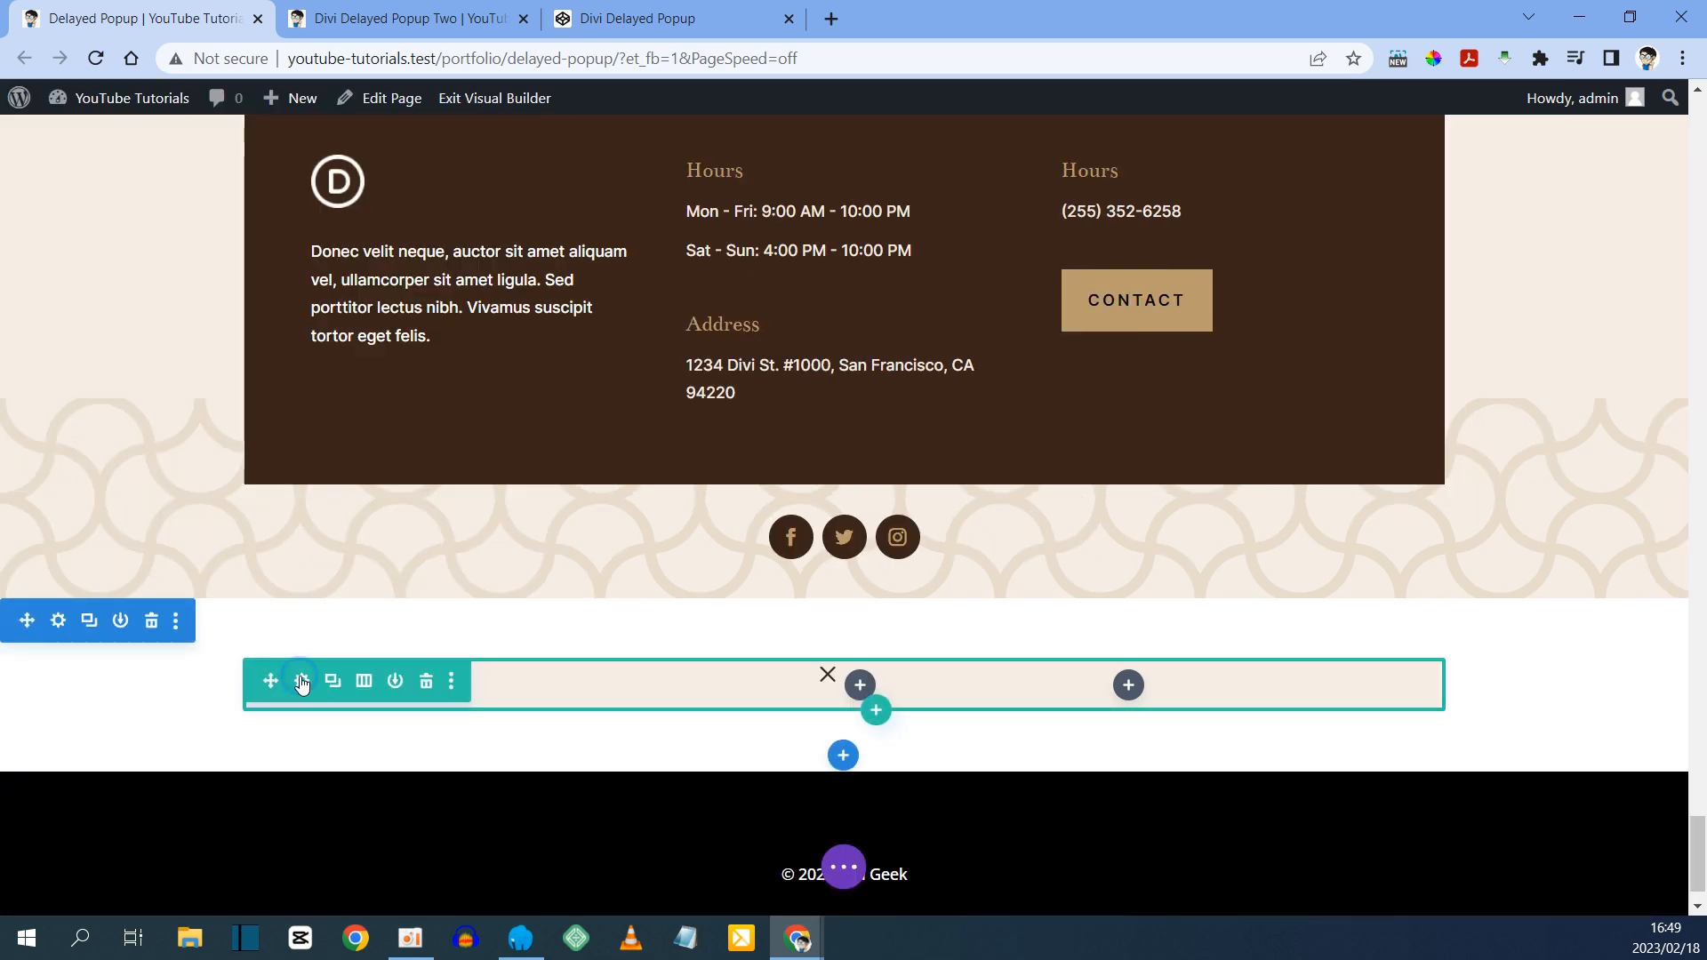
{"action": "left_click", "coordinate": [301, 681]}
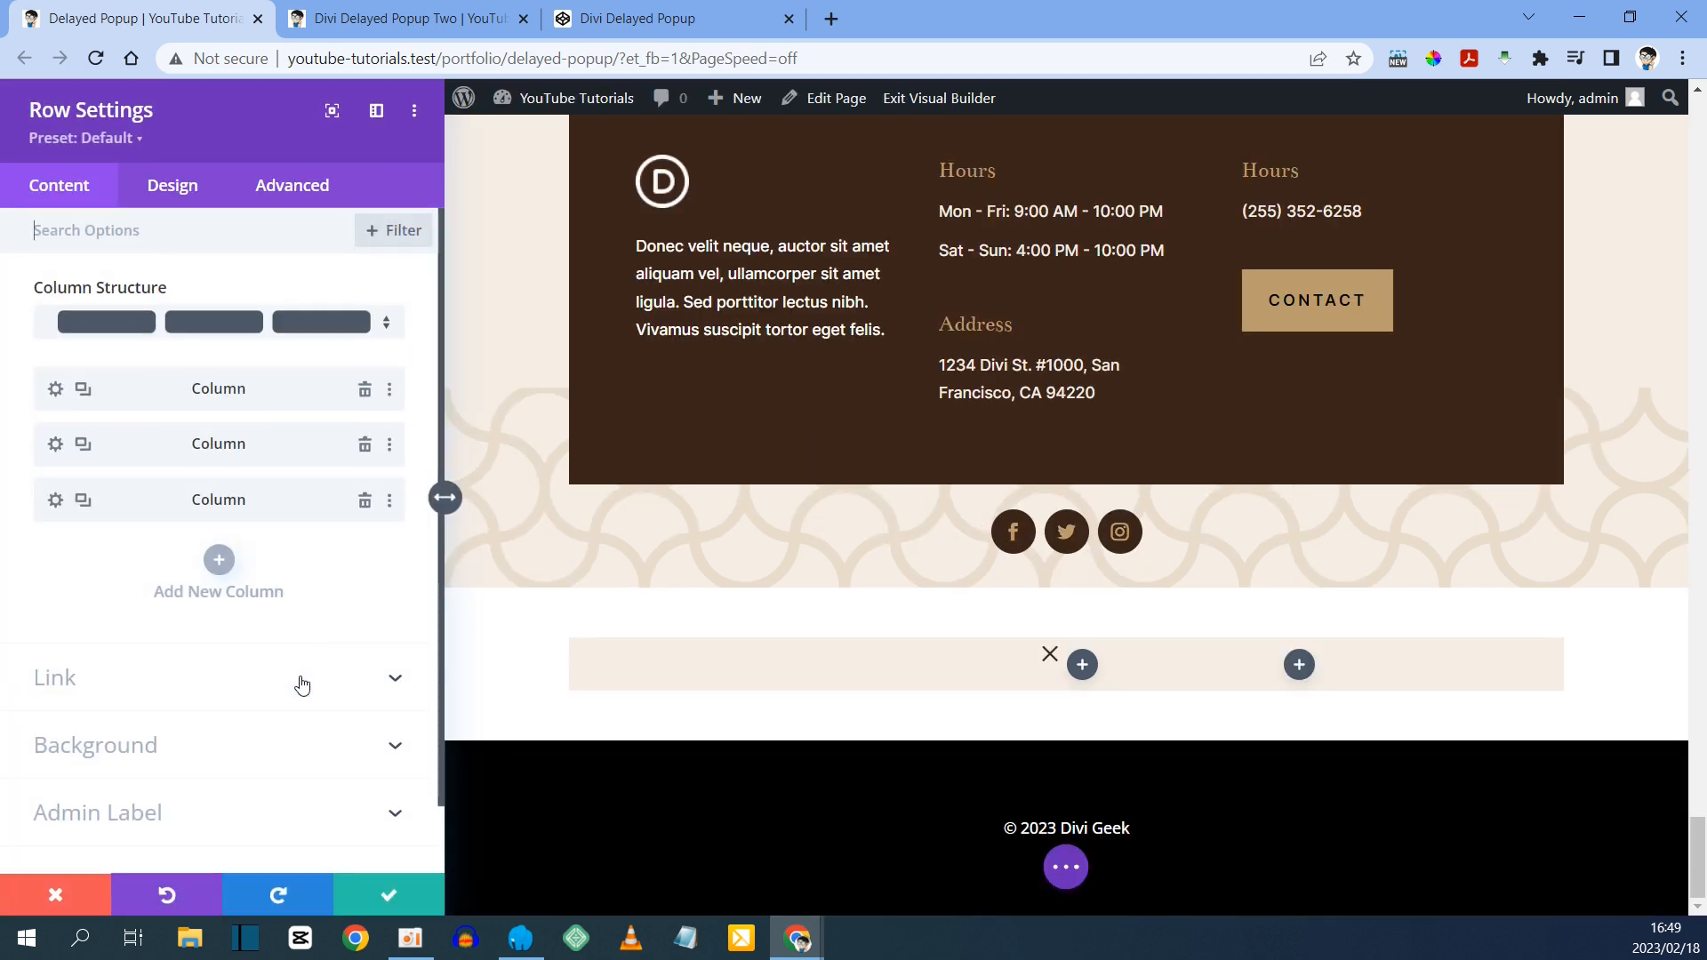
{"action": "left_click", "coordinate": [56, 390]}
{"action": "left_click", "coordinate": [267, 186]}
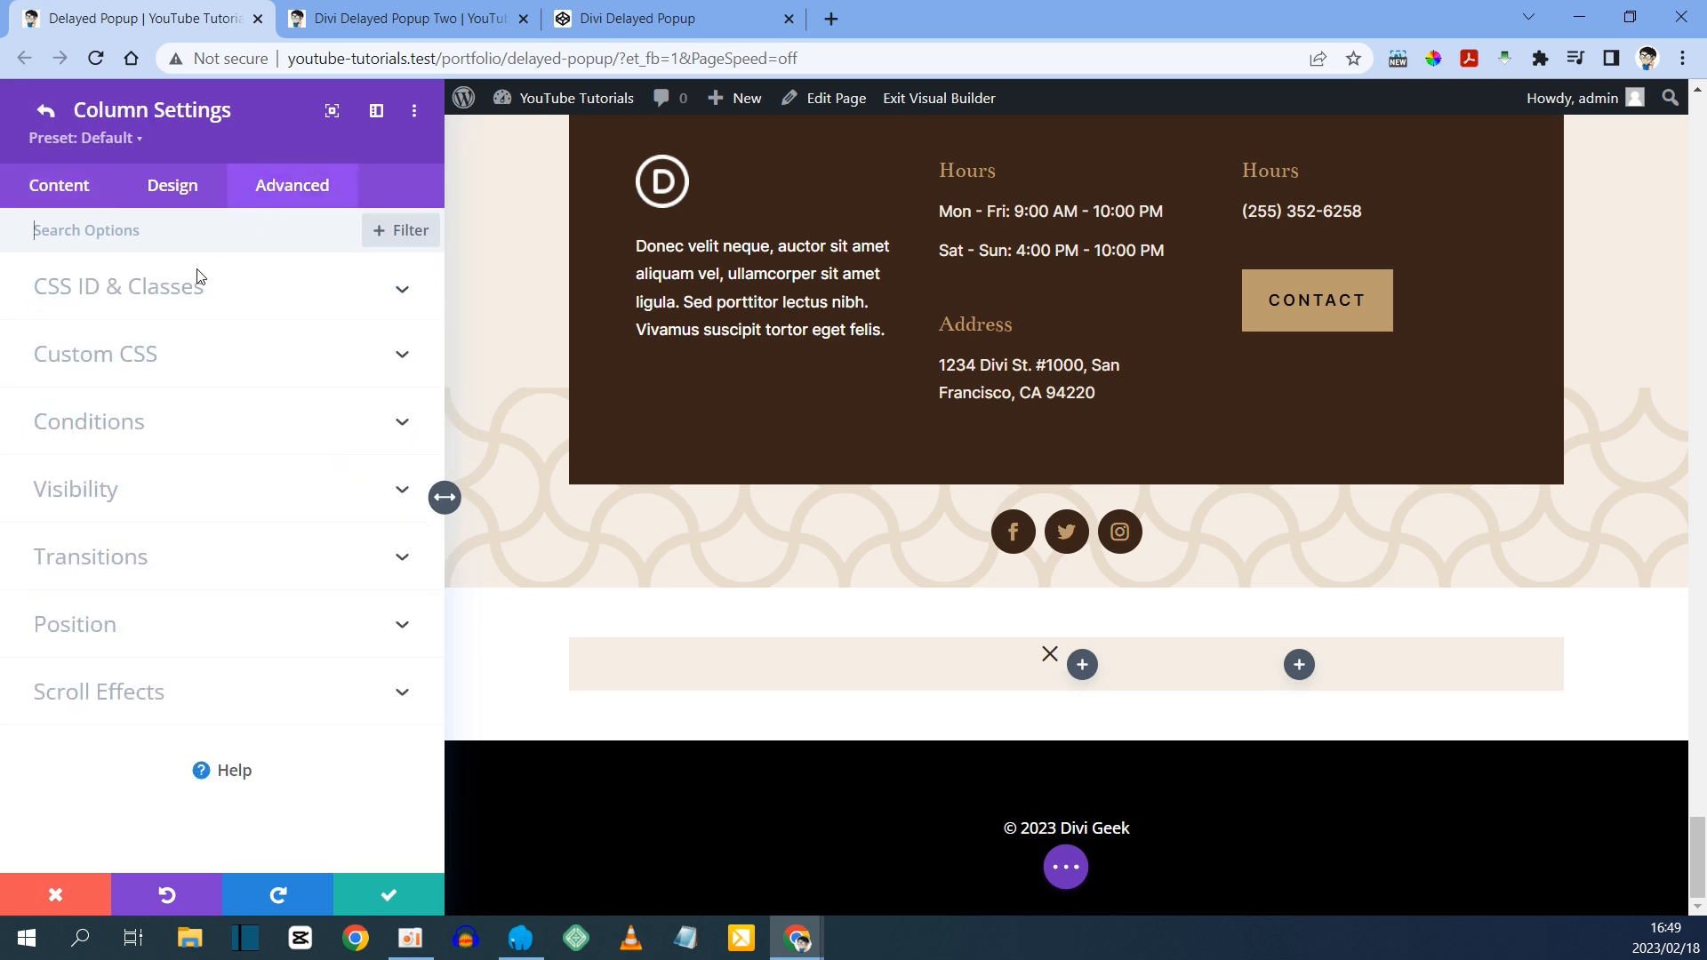
{"action": "left_click", "coordinate": [107, 354]}
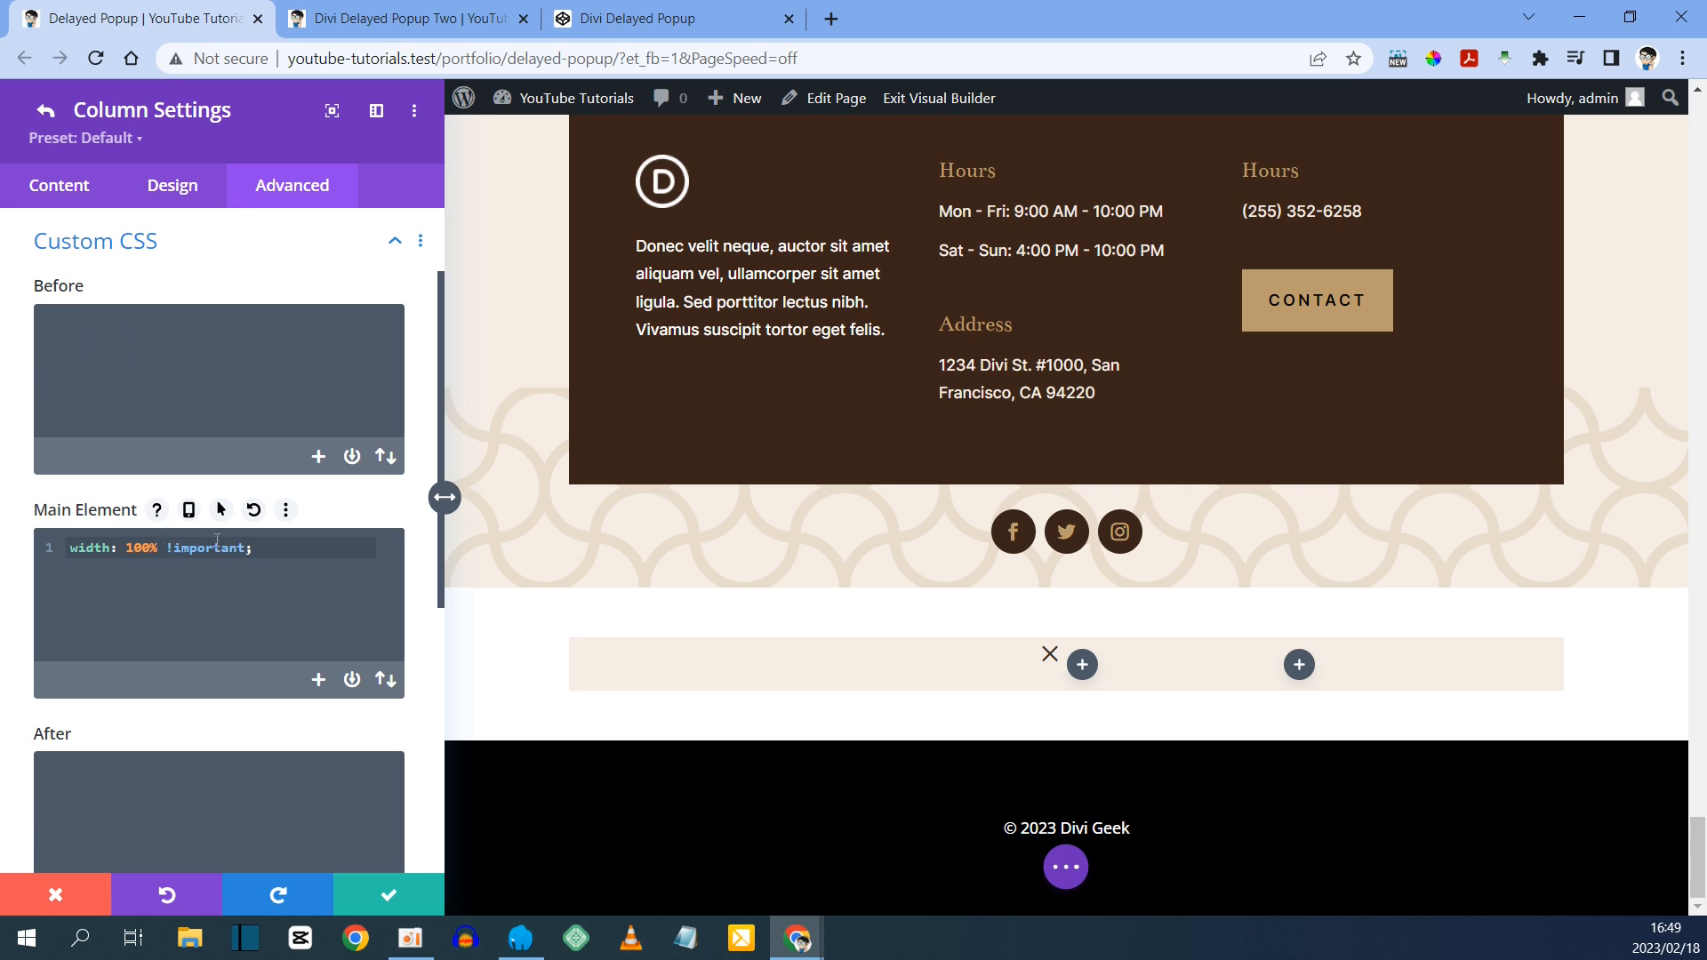
{"action": "left_click", "coordinate": [45, 111]}
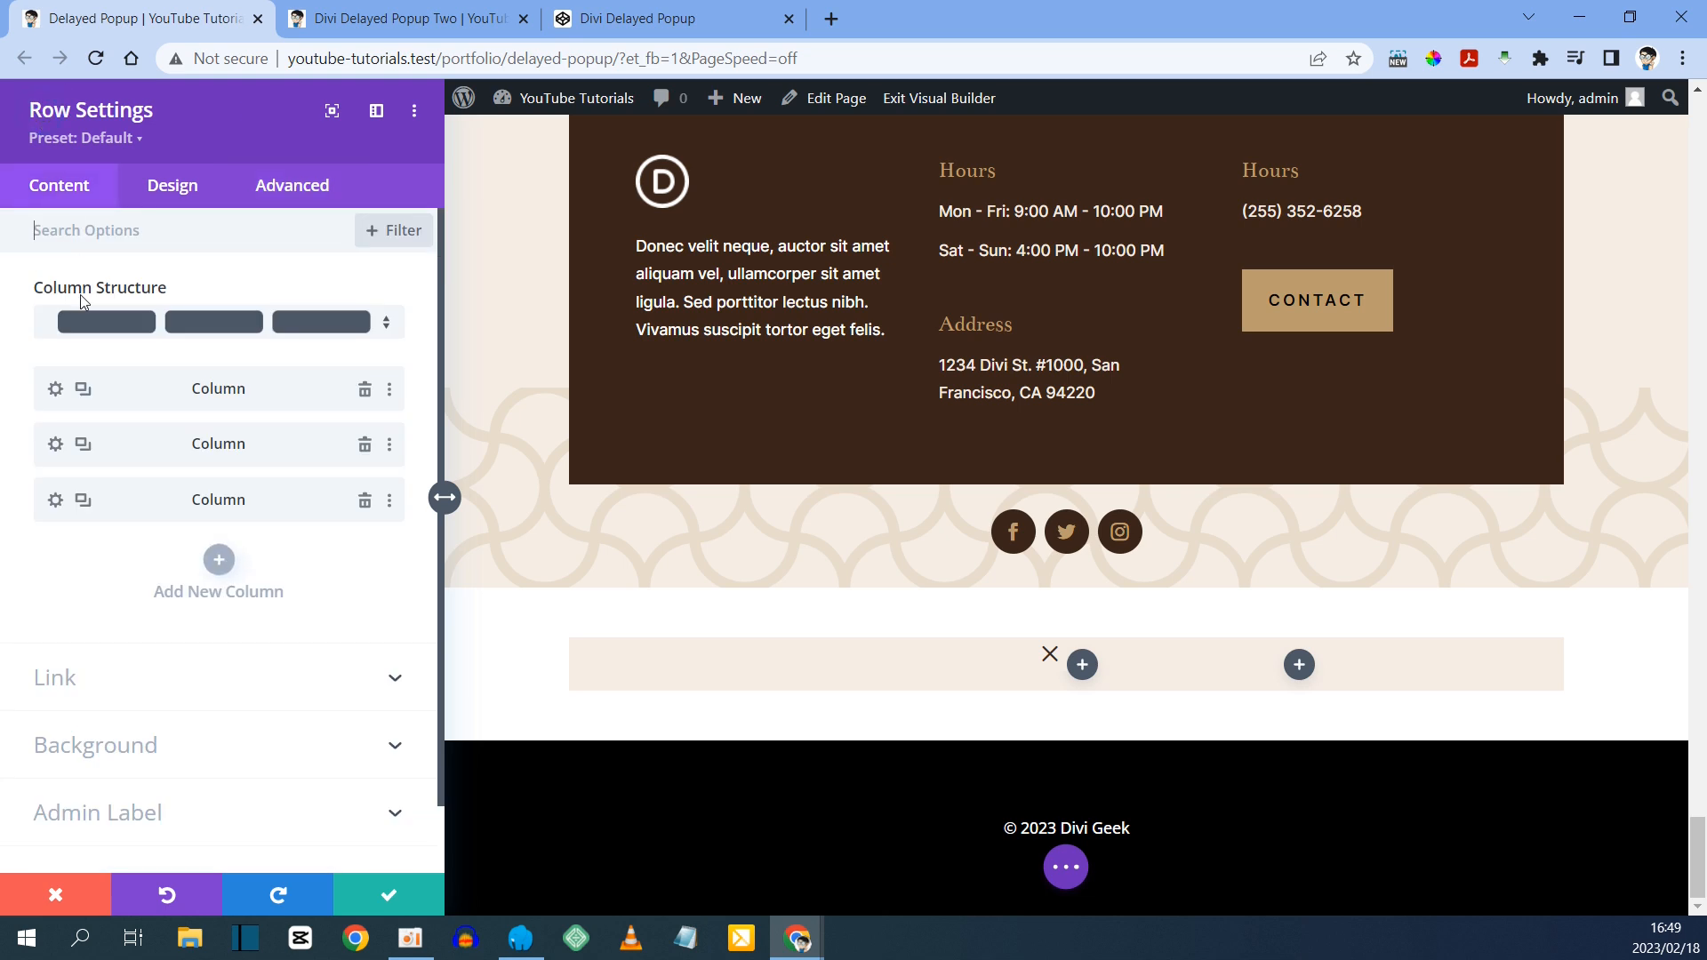
{"action": "left_click", "coordinate": [56, 440]}
{"action": "left_click", "coordinate": [286, 184]}
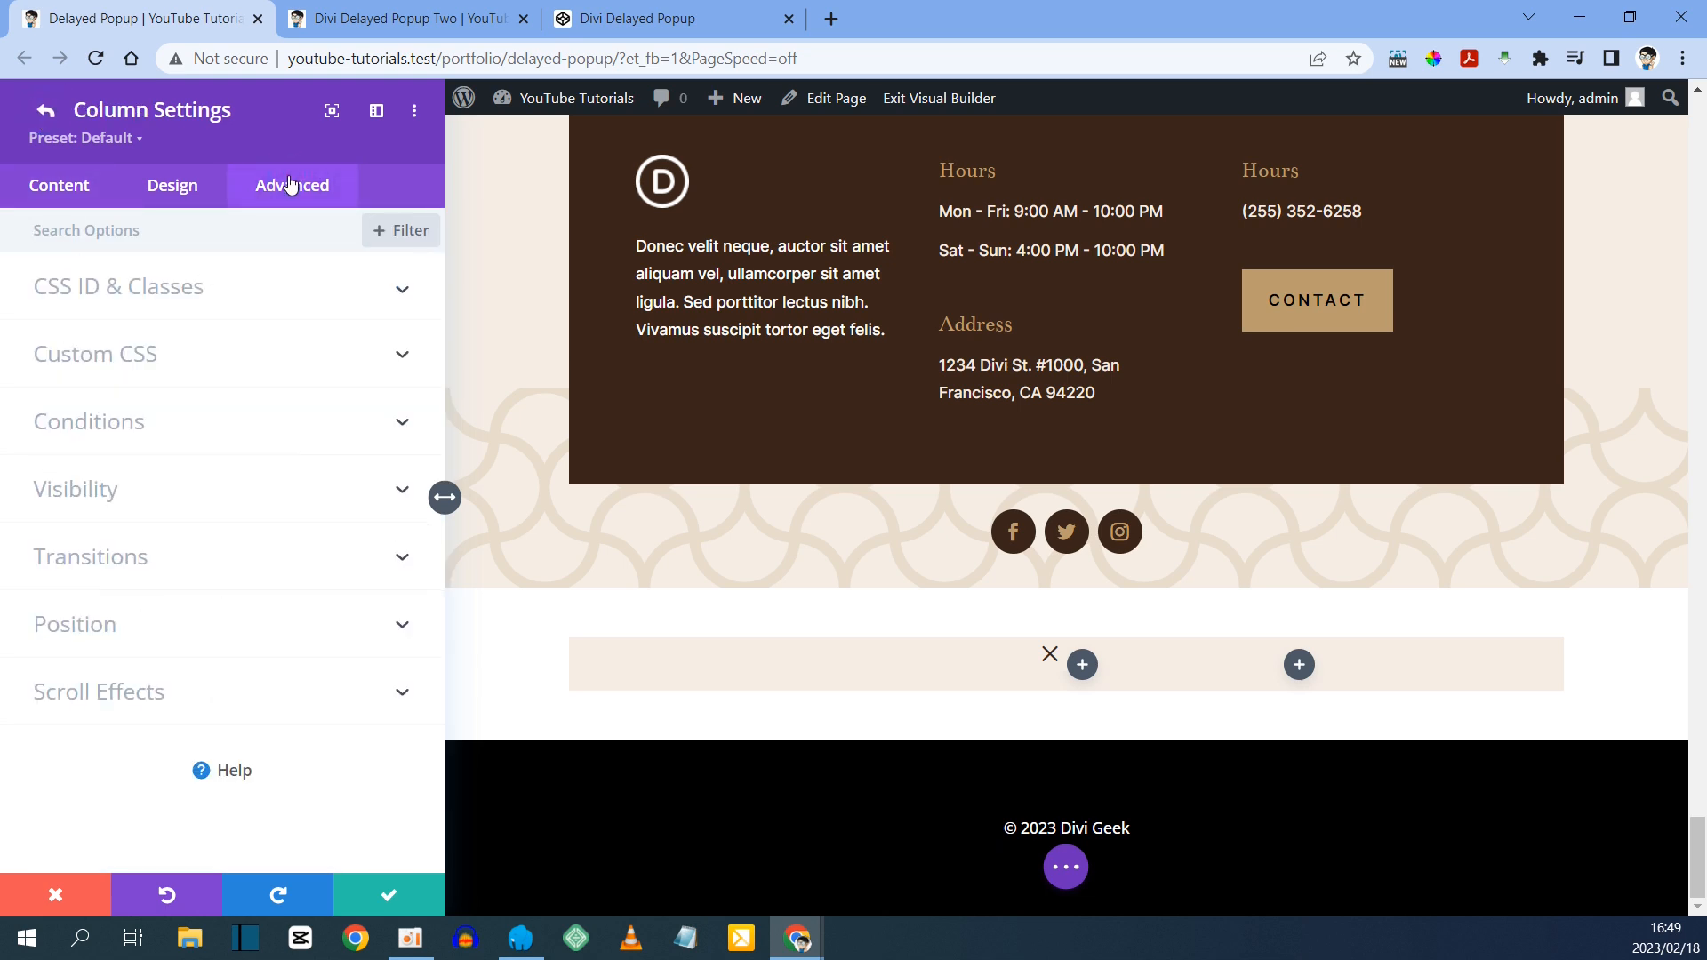
{"action": "left_click", "coordinate": [133, 352]}
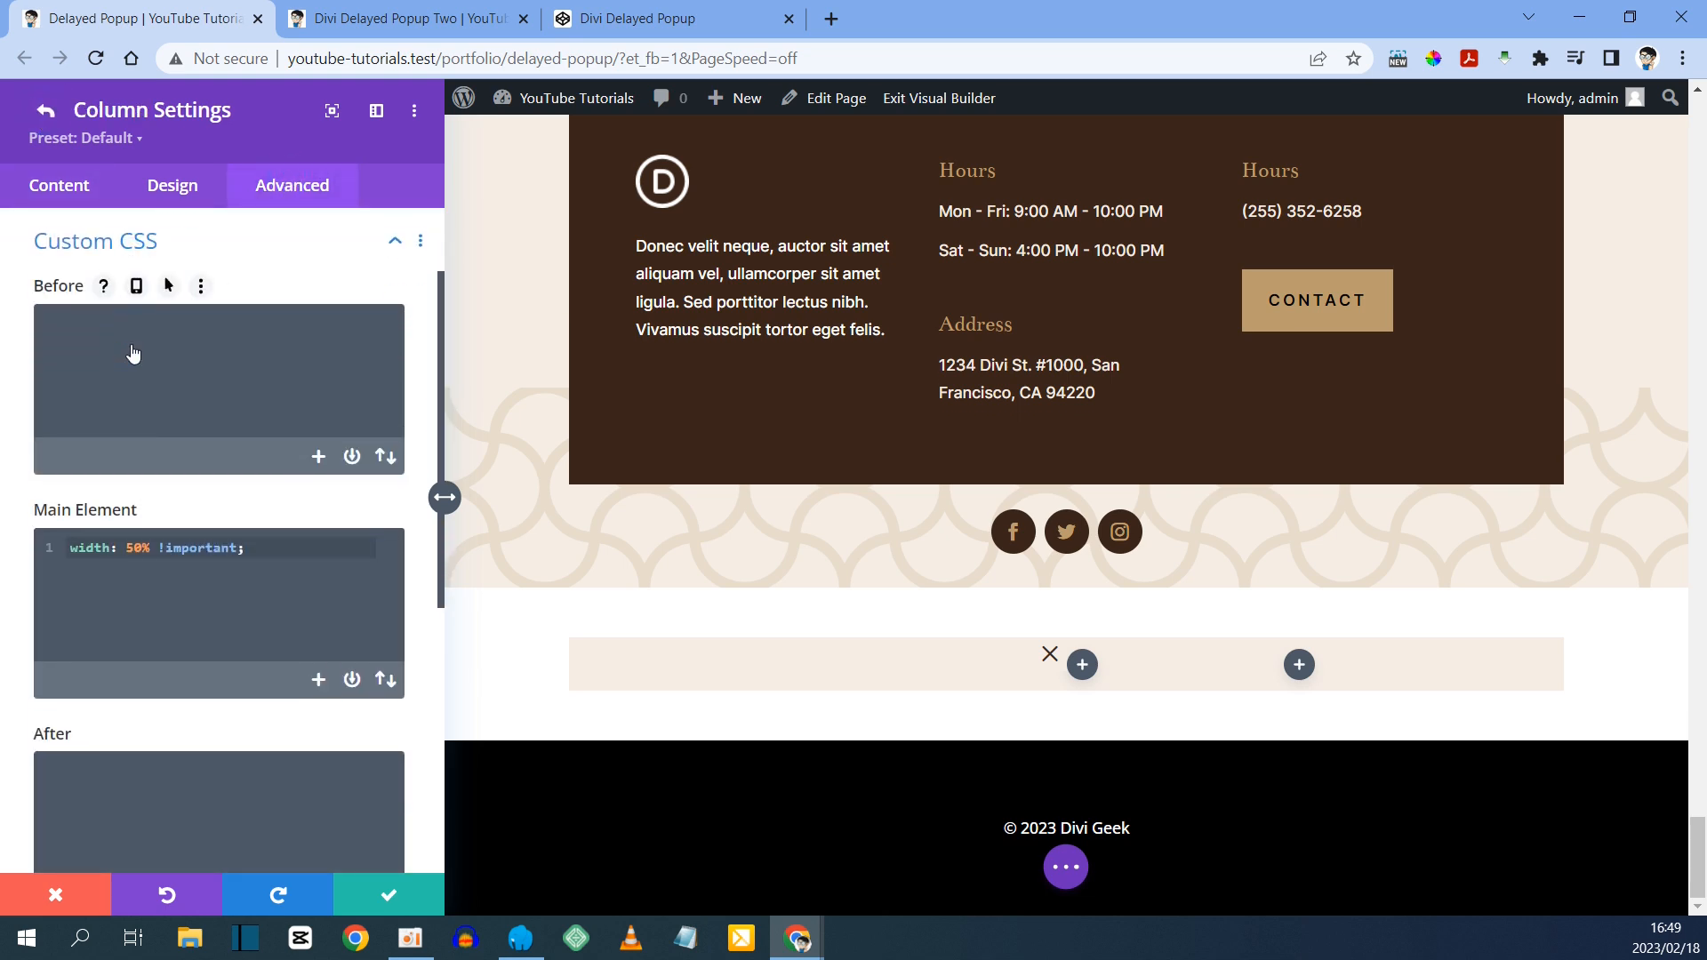
{"action": "left_click", "coordinate": [44, 110]}
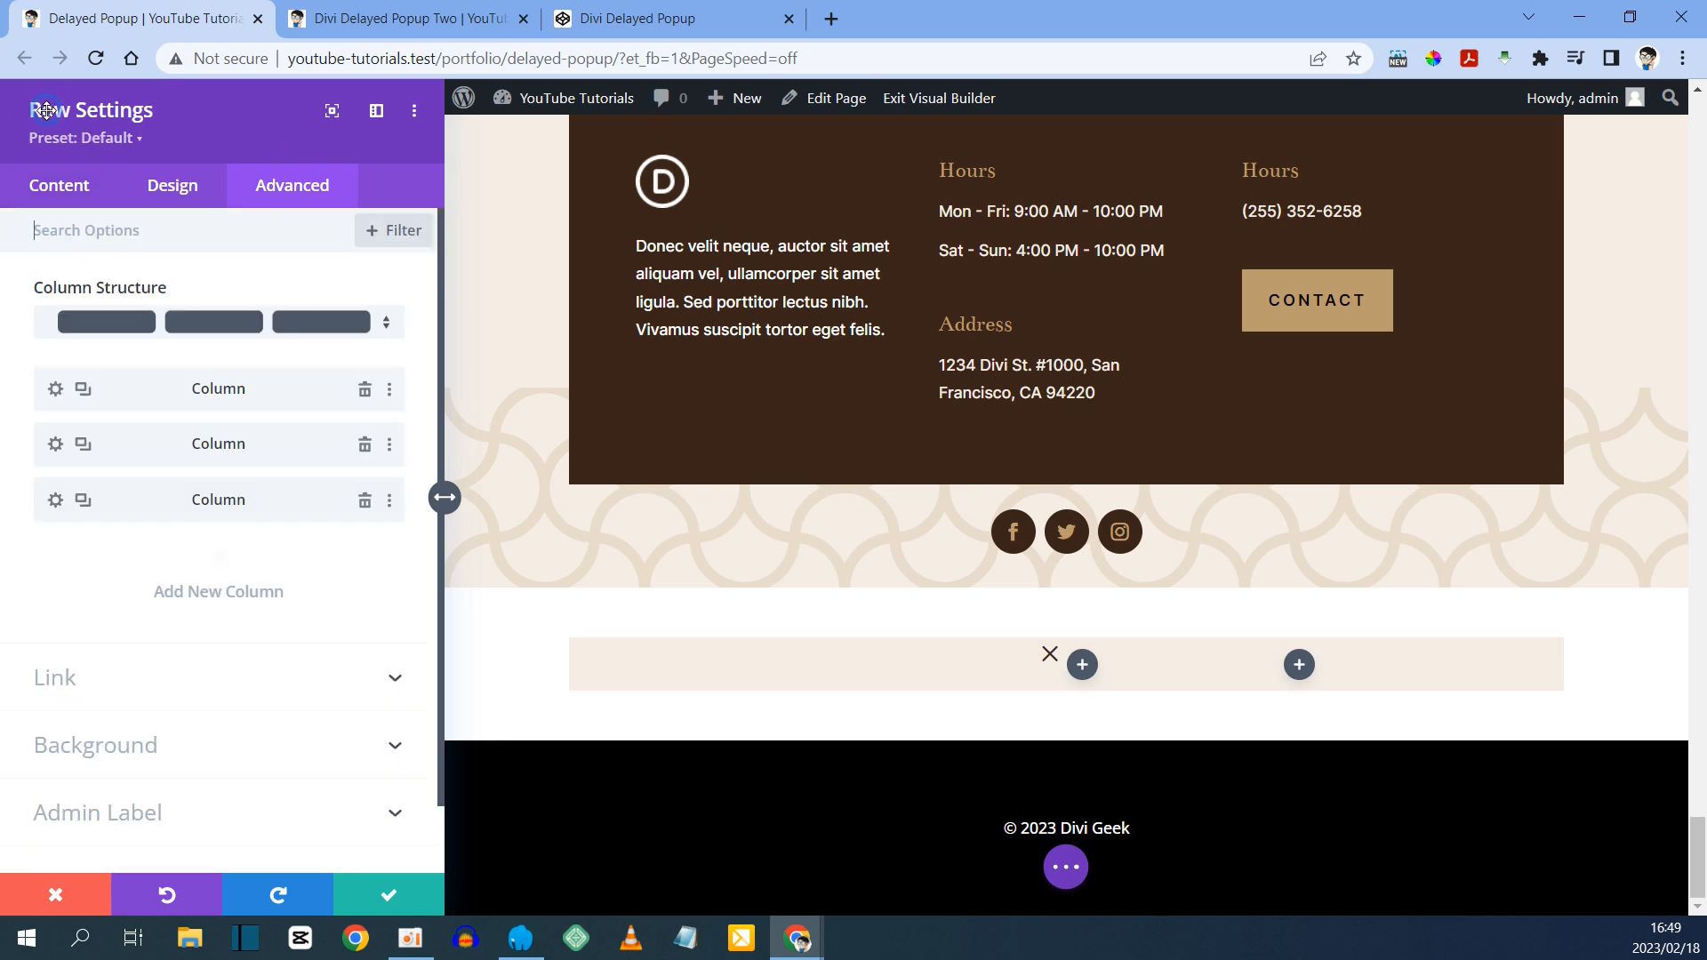
{"action": "left_click", "coordinate": [54, 494]}
{"action": "left_click", "coordinate": [286, 184]}
{"action": "left_click", "coordinate": [133, 350]}
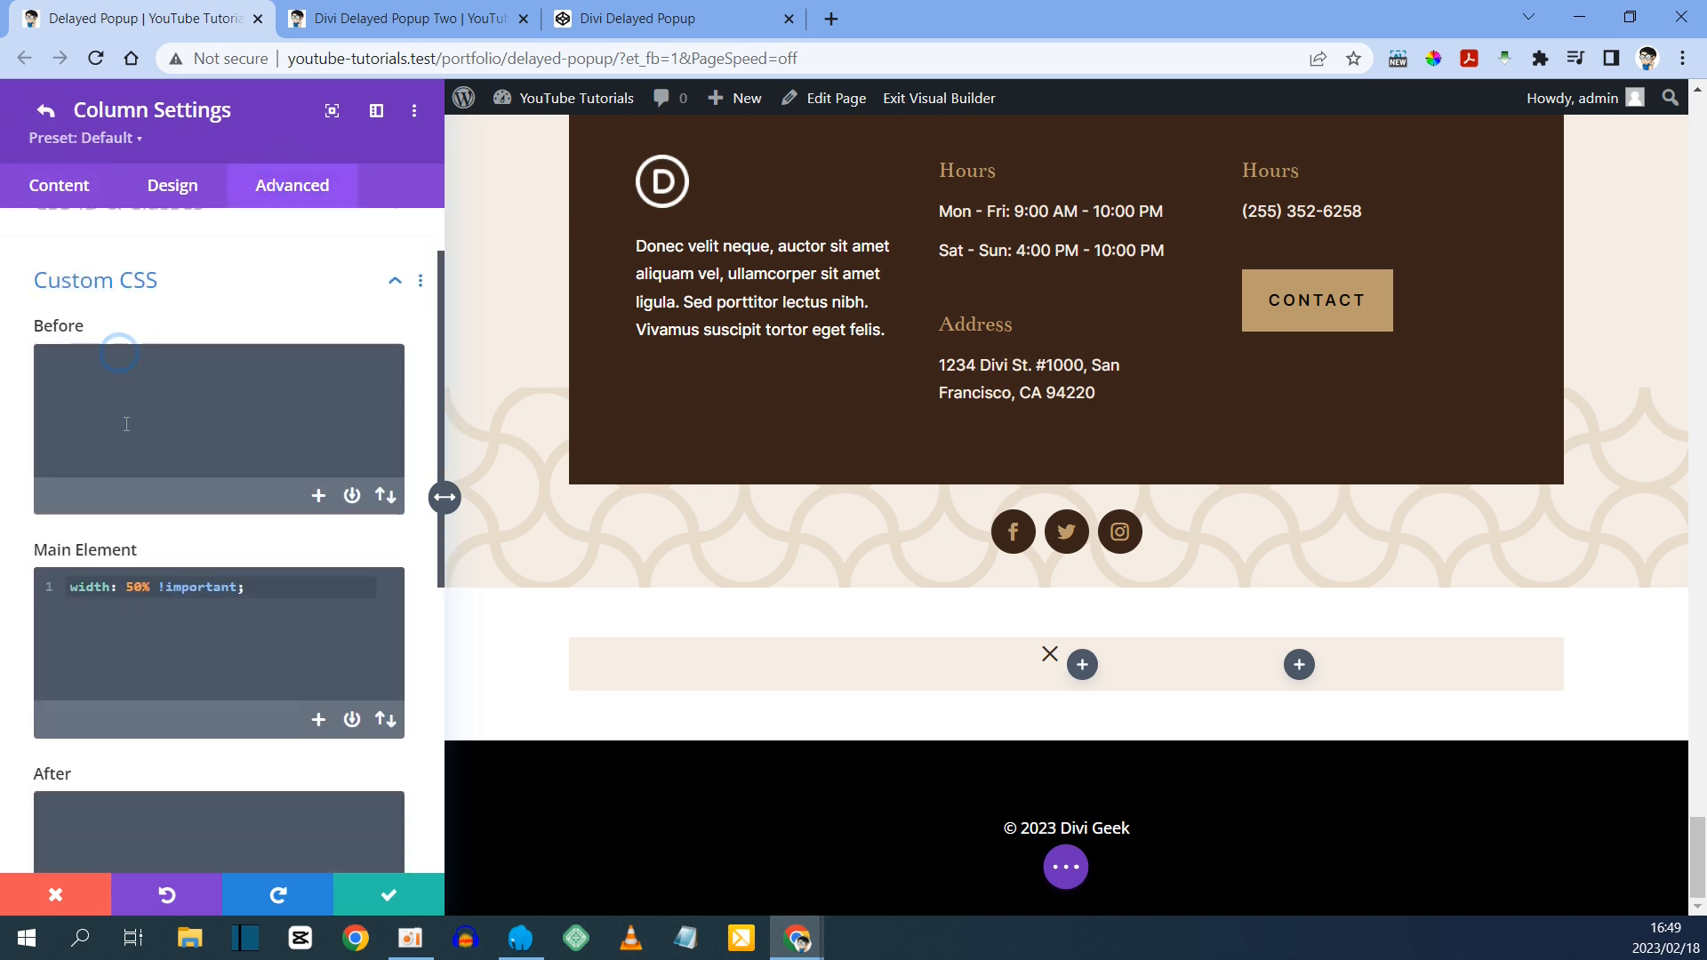
{"action": "left_click", "coordinate": [44, 111]}
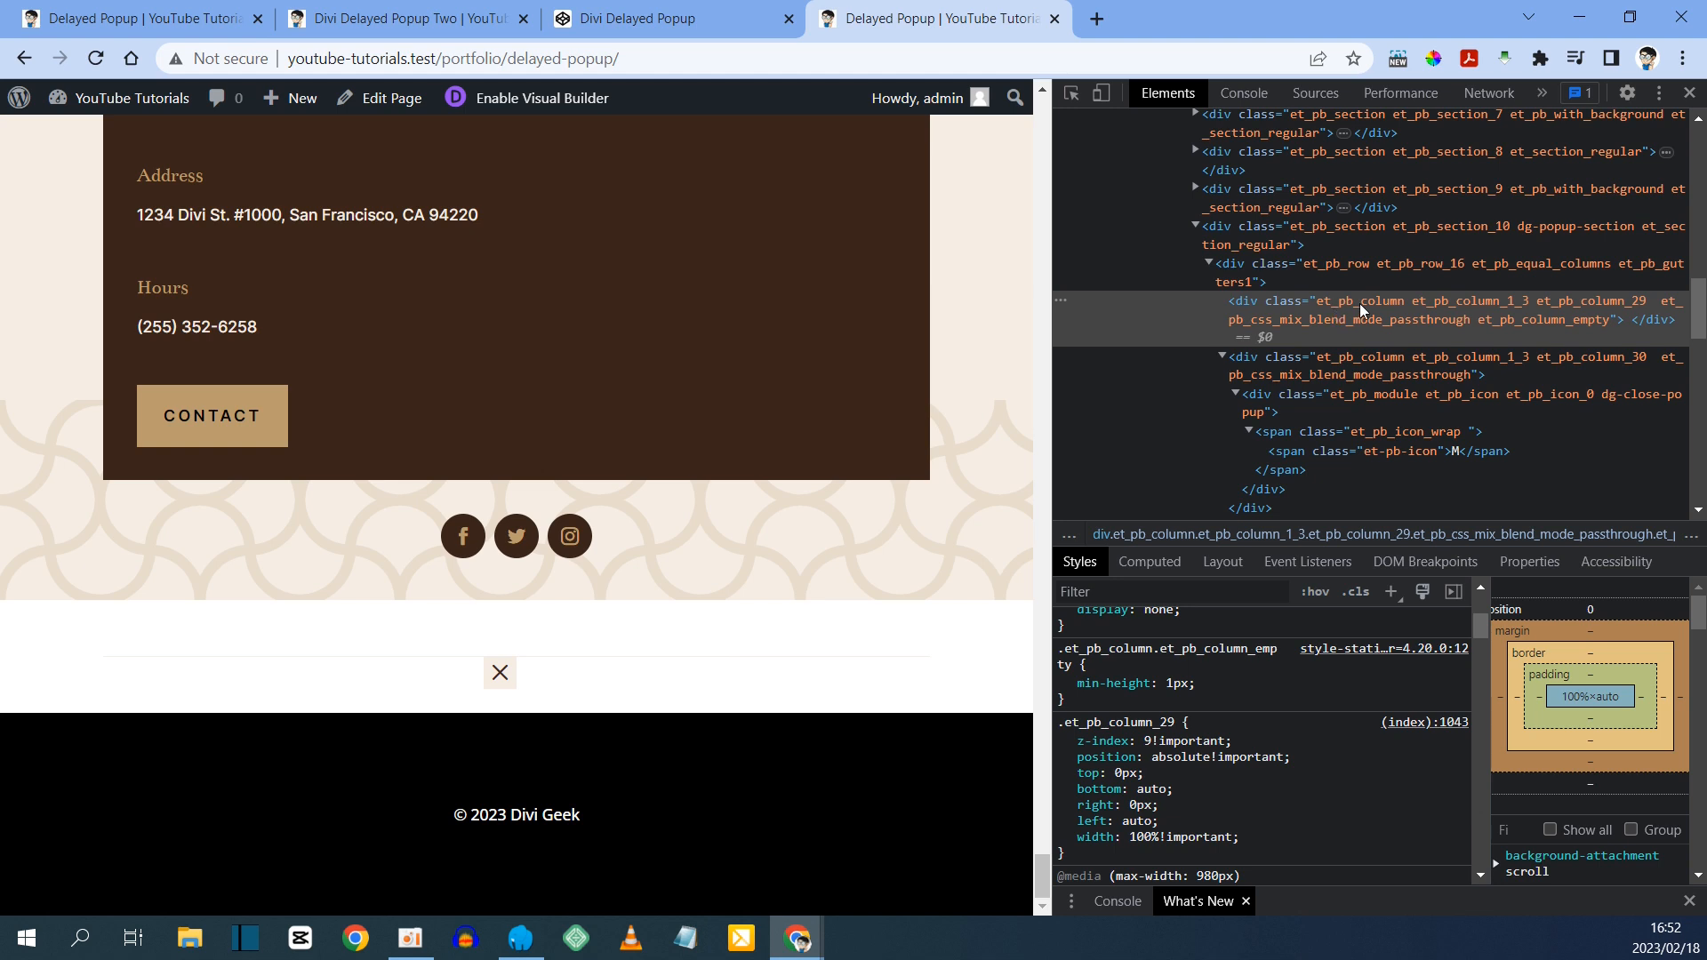
- Inspect the second popup column's element in the live page's HTML, and return to the Divi builder to save the column and row settings
{"action": "left_click", "coordinate": [1351, 366]}
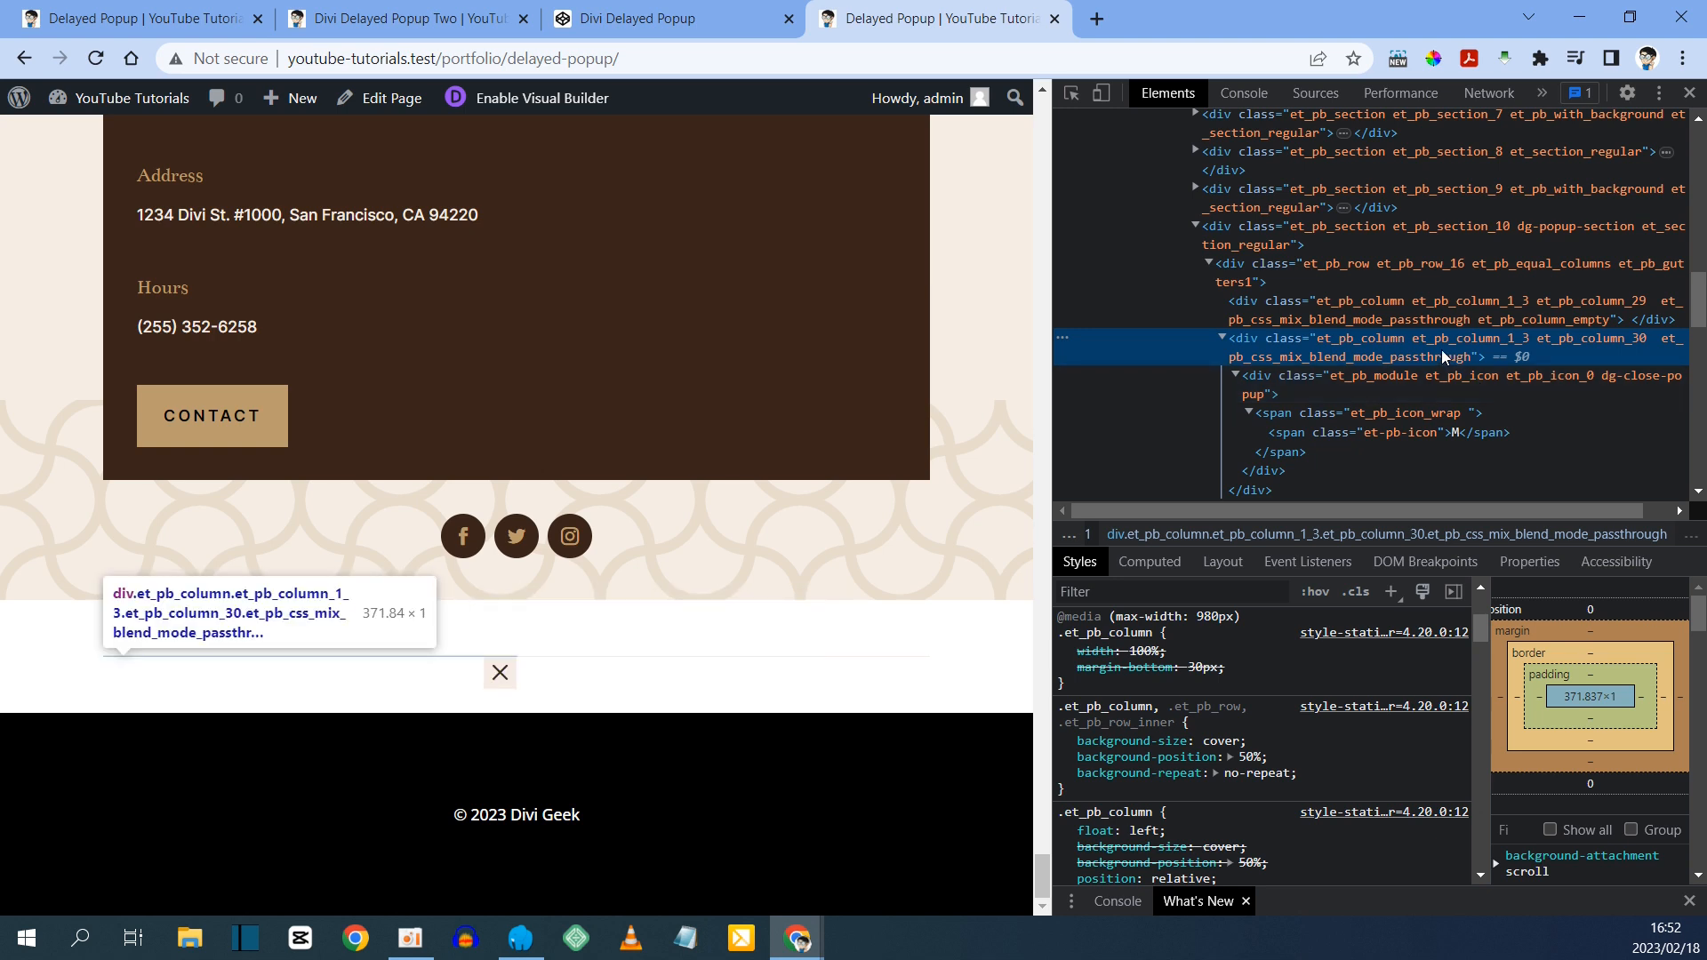
{"action": "left_click", "coordinate": [142, 19]}
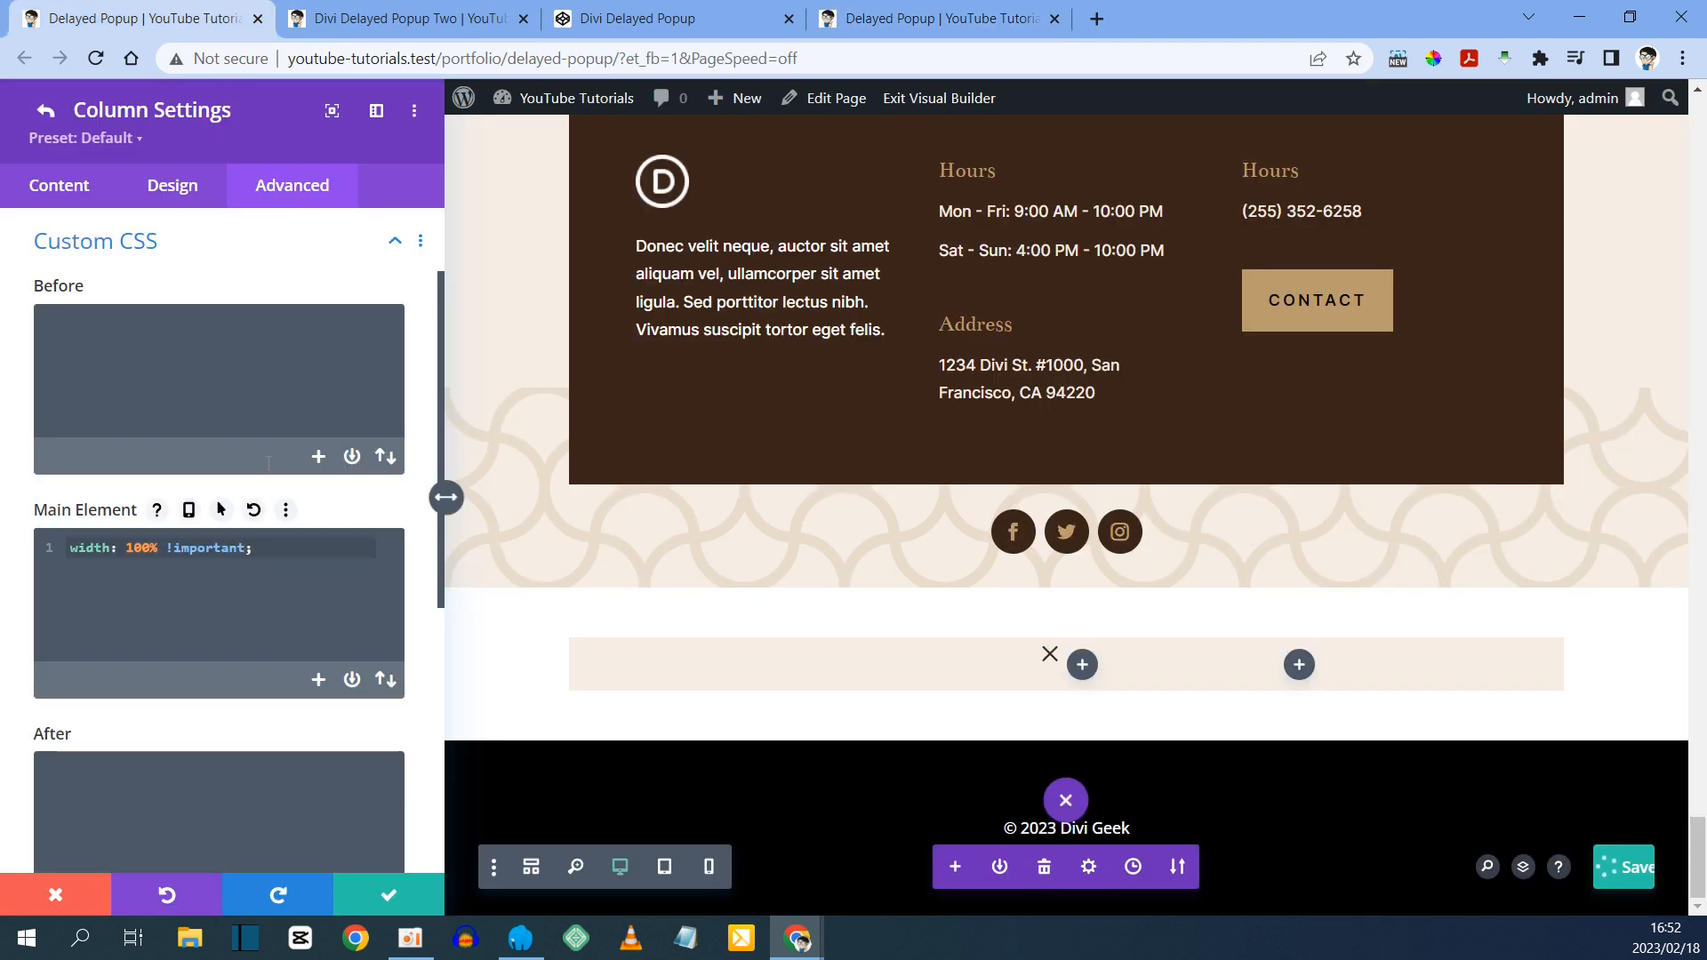
{"action": "left_click", "coordinate": [388, 900]}
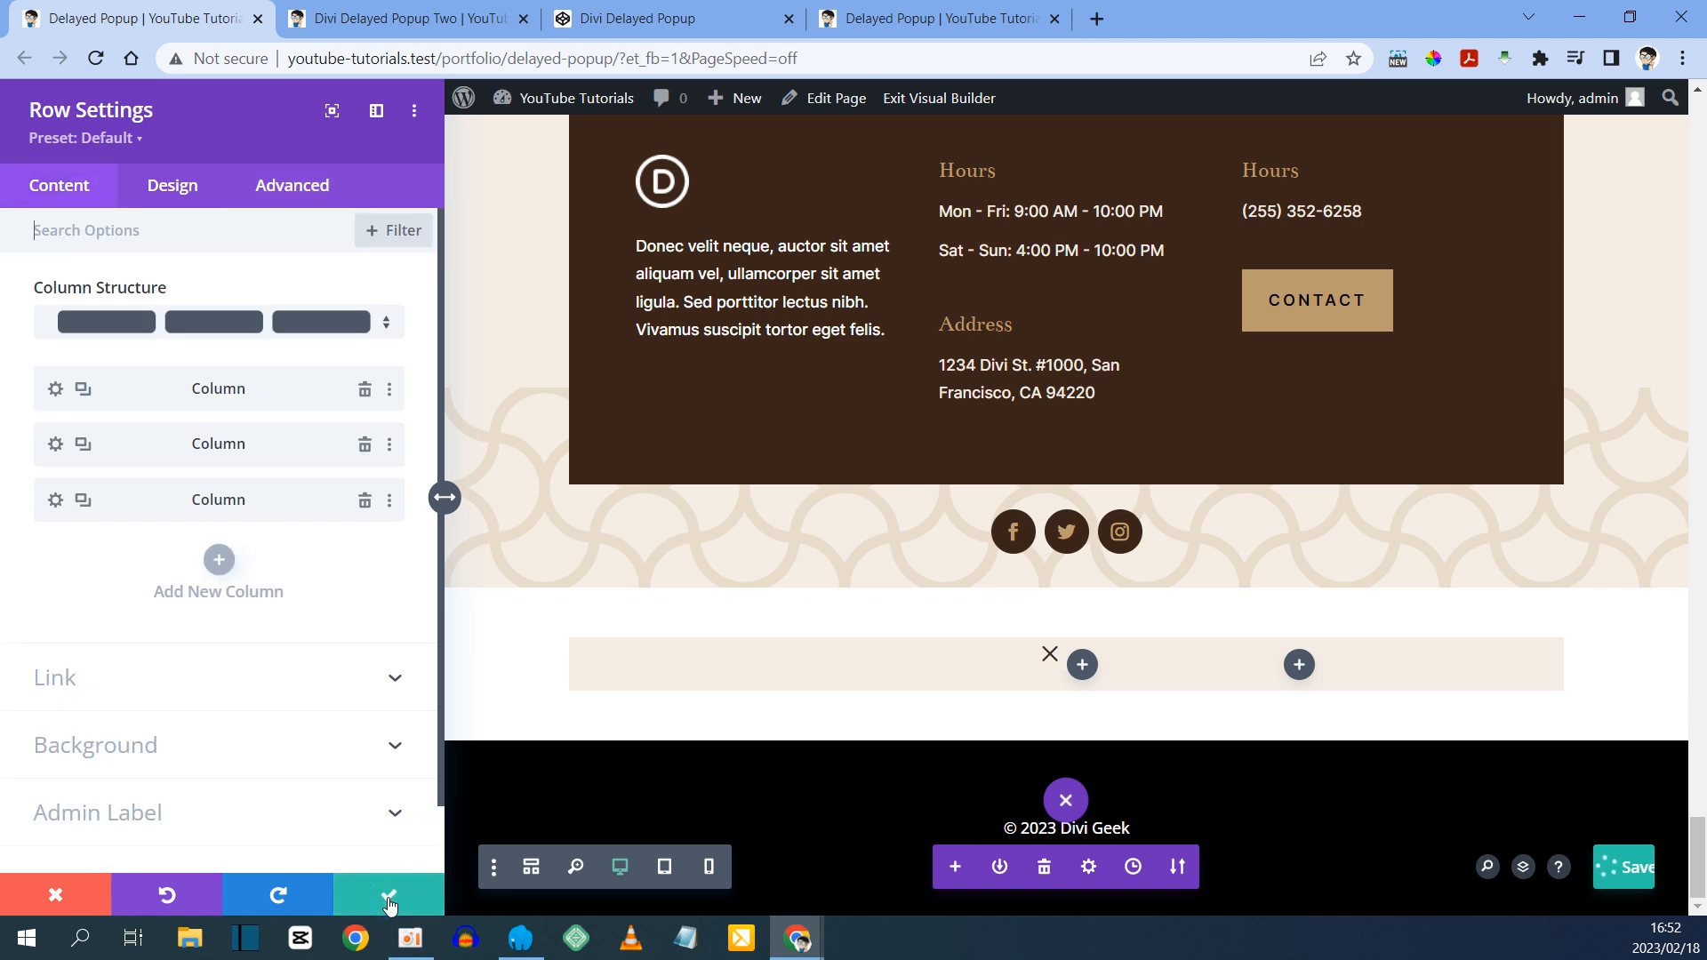
{"action": "left_click", "coordinate": [389, 900]}
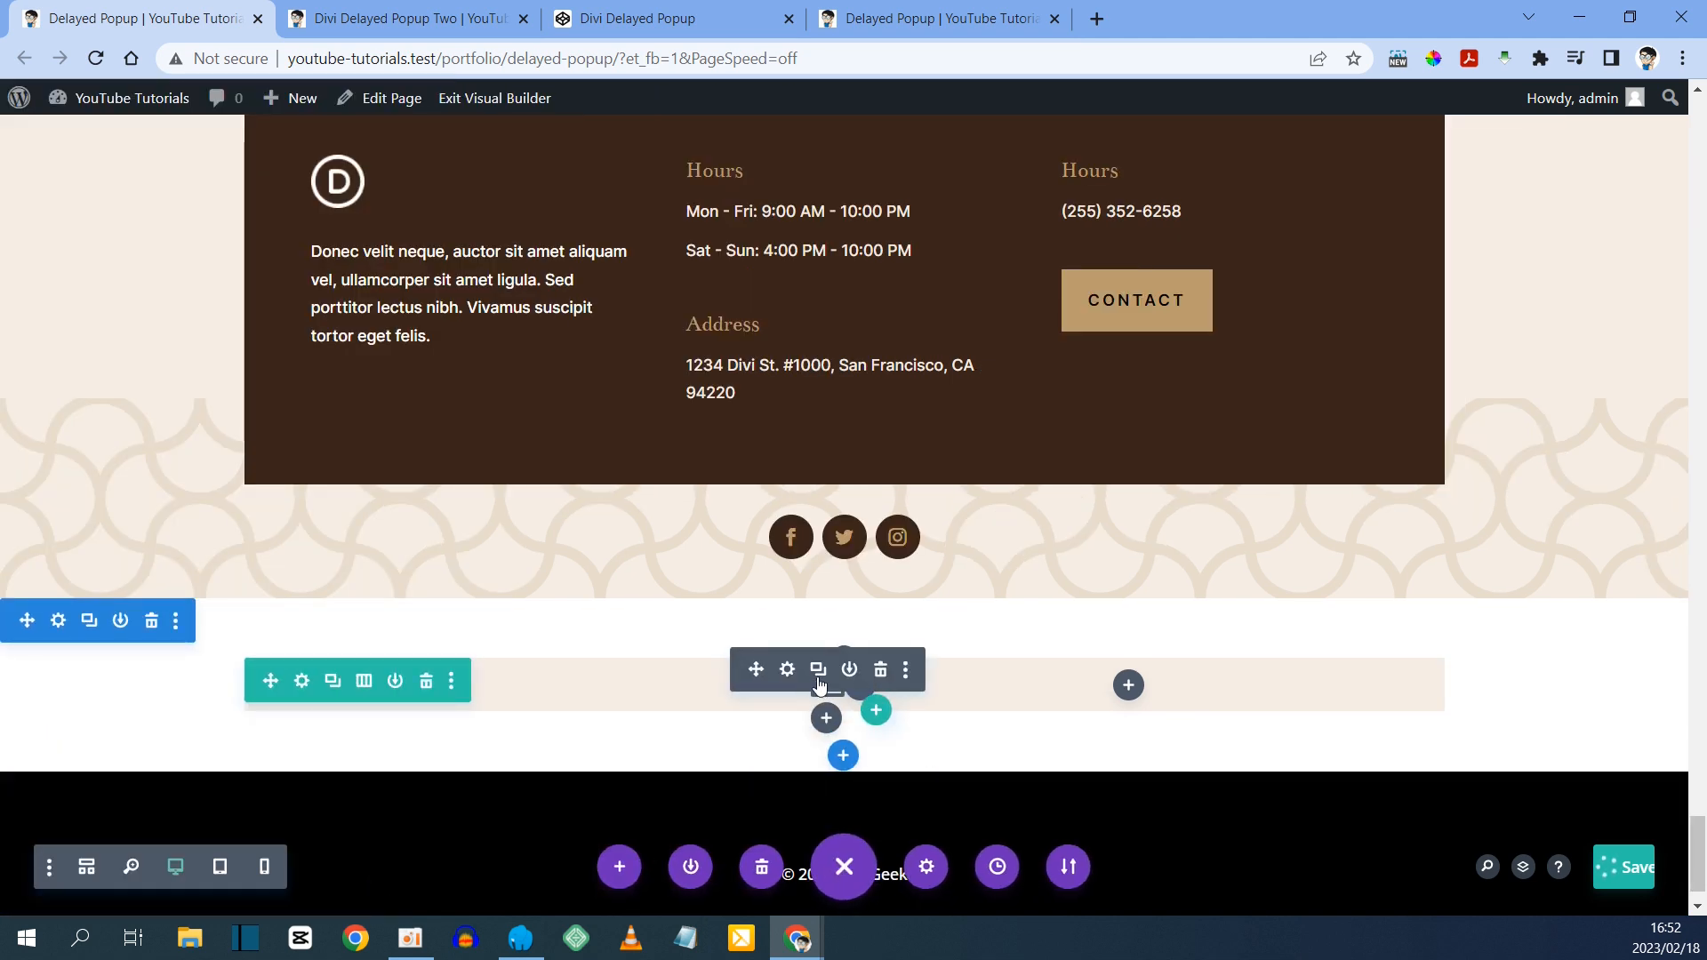
- Move the icon module from the second column to the popup row's first column in wireframe view, and return to desktop view
{"action": "left_click", "coordinate": [87, 867]}
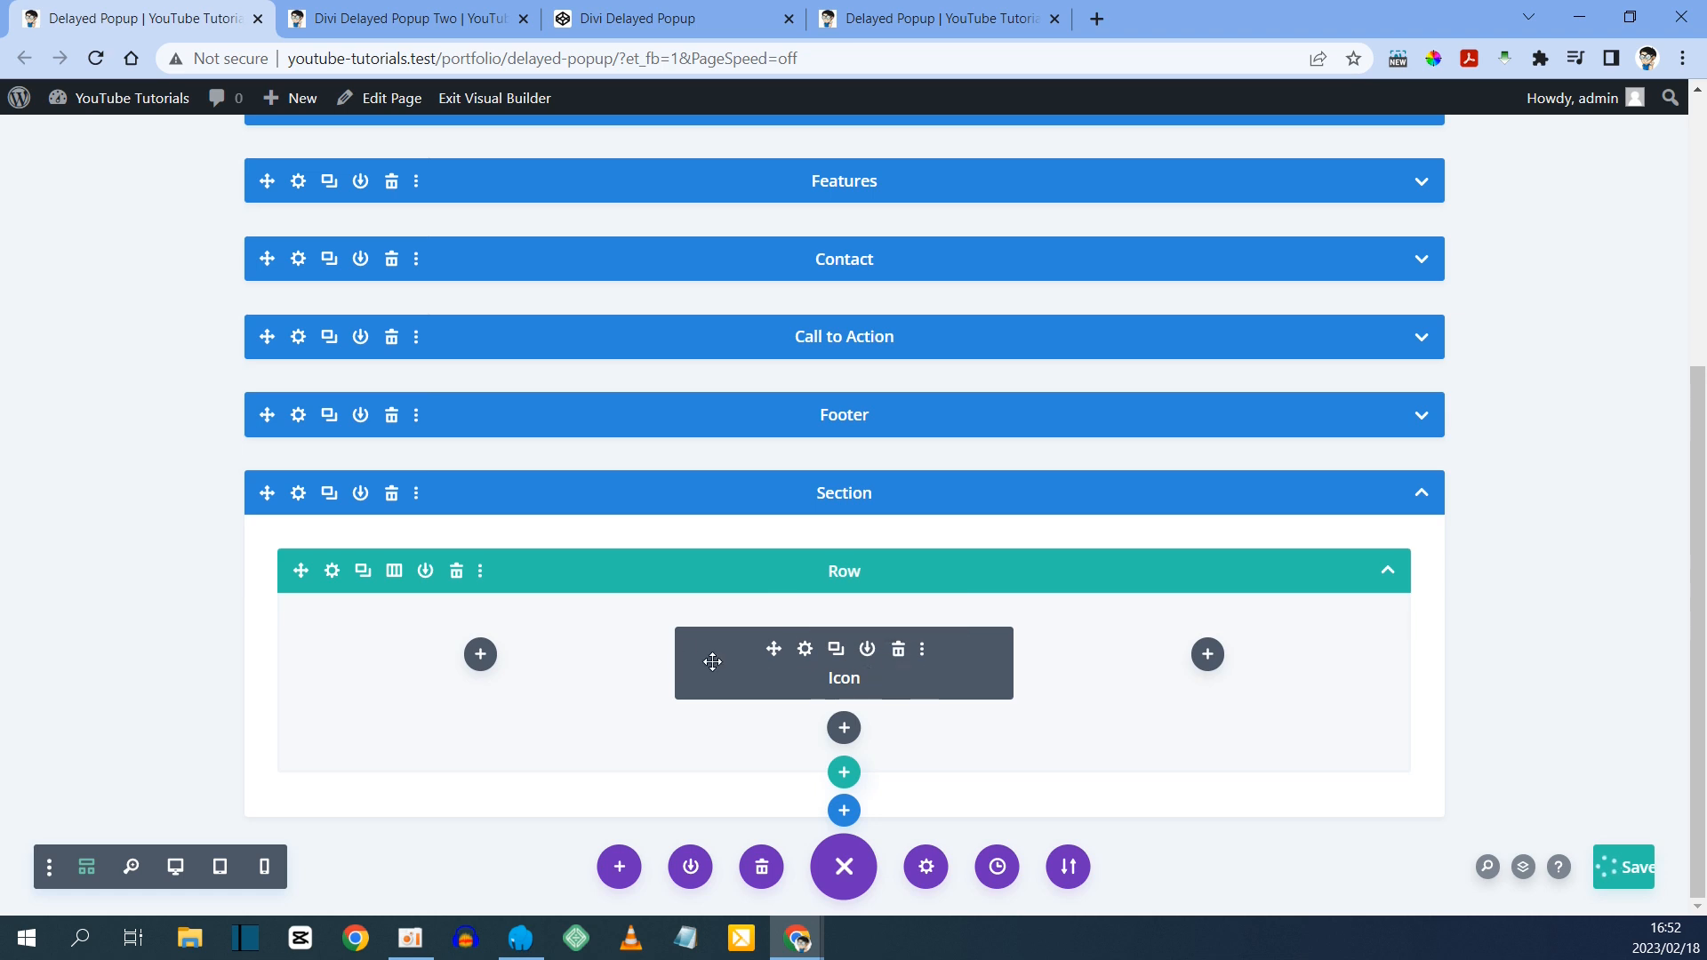
{"action": "left_click_drag", "start_coordinate": [775, 650], "coordinate": [407, 691]}
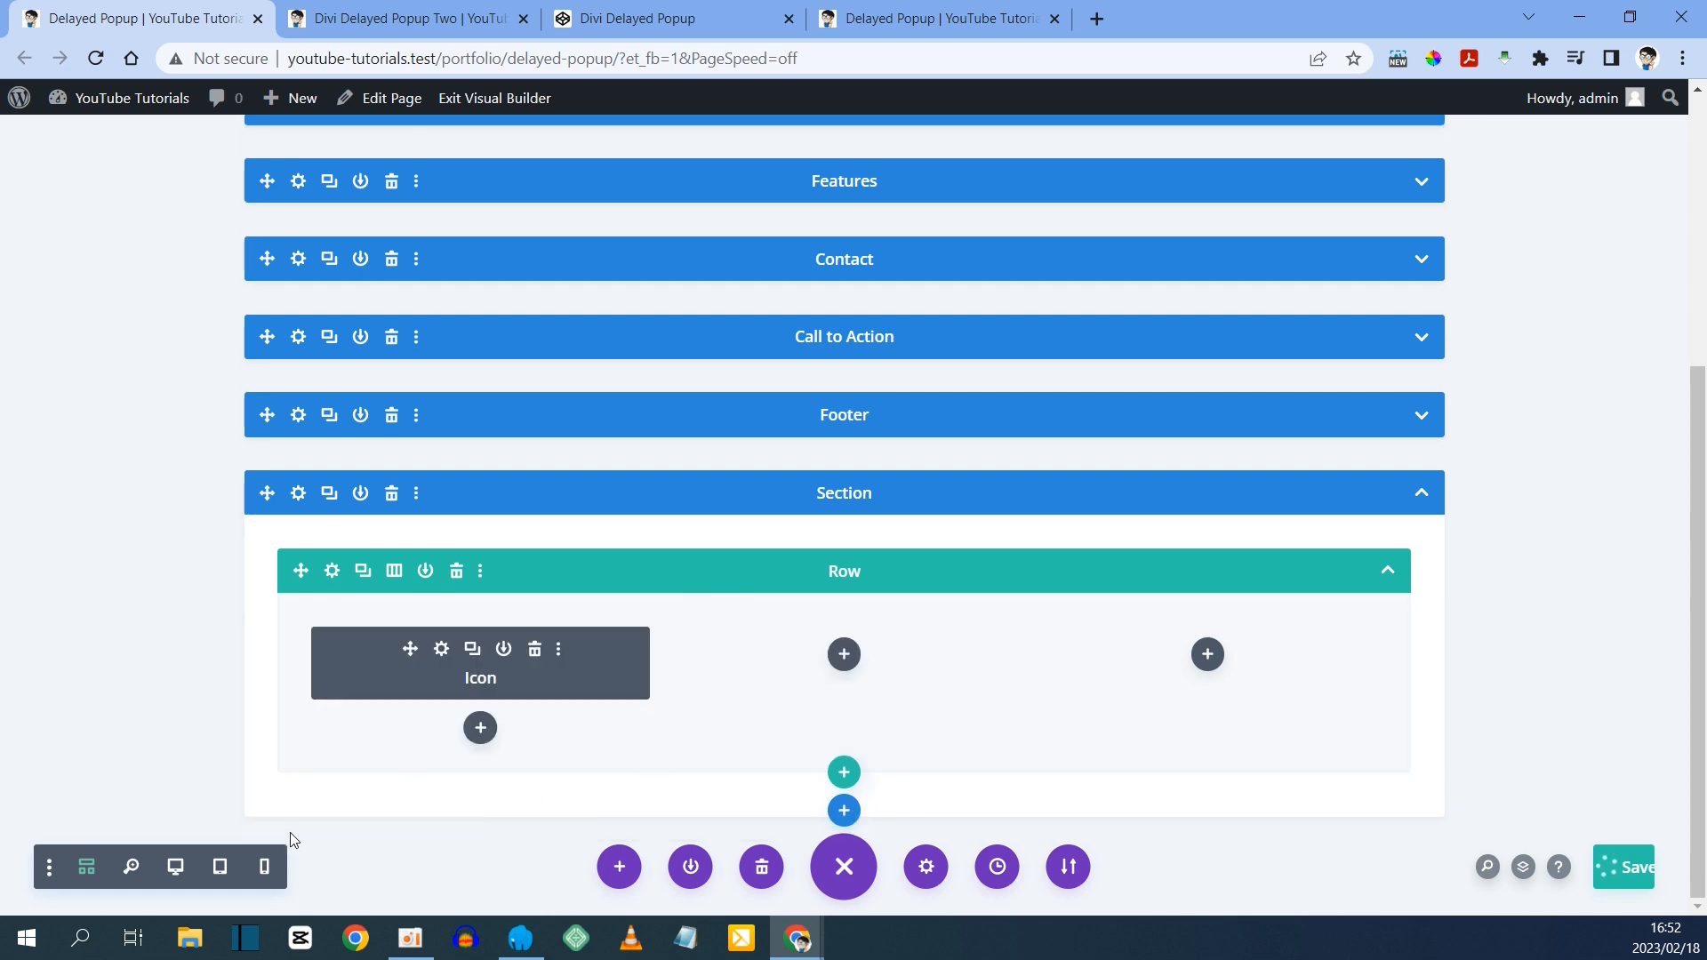
{"action": "left_click", "coordinate": [176, 870]}
{"action": "scroll", "coordinate": [572, 789], "scroll_direction": "down", "scroll_amount": 15}
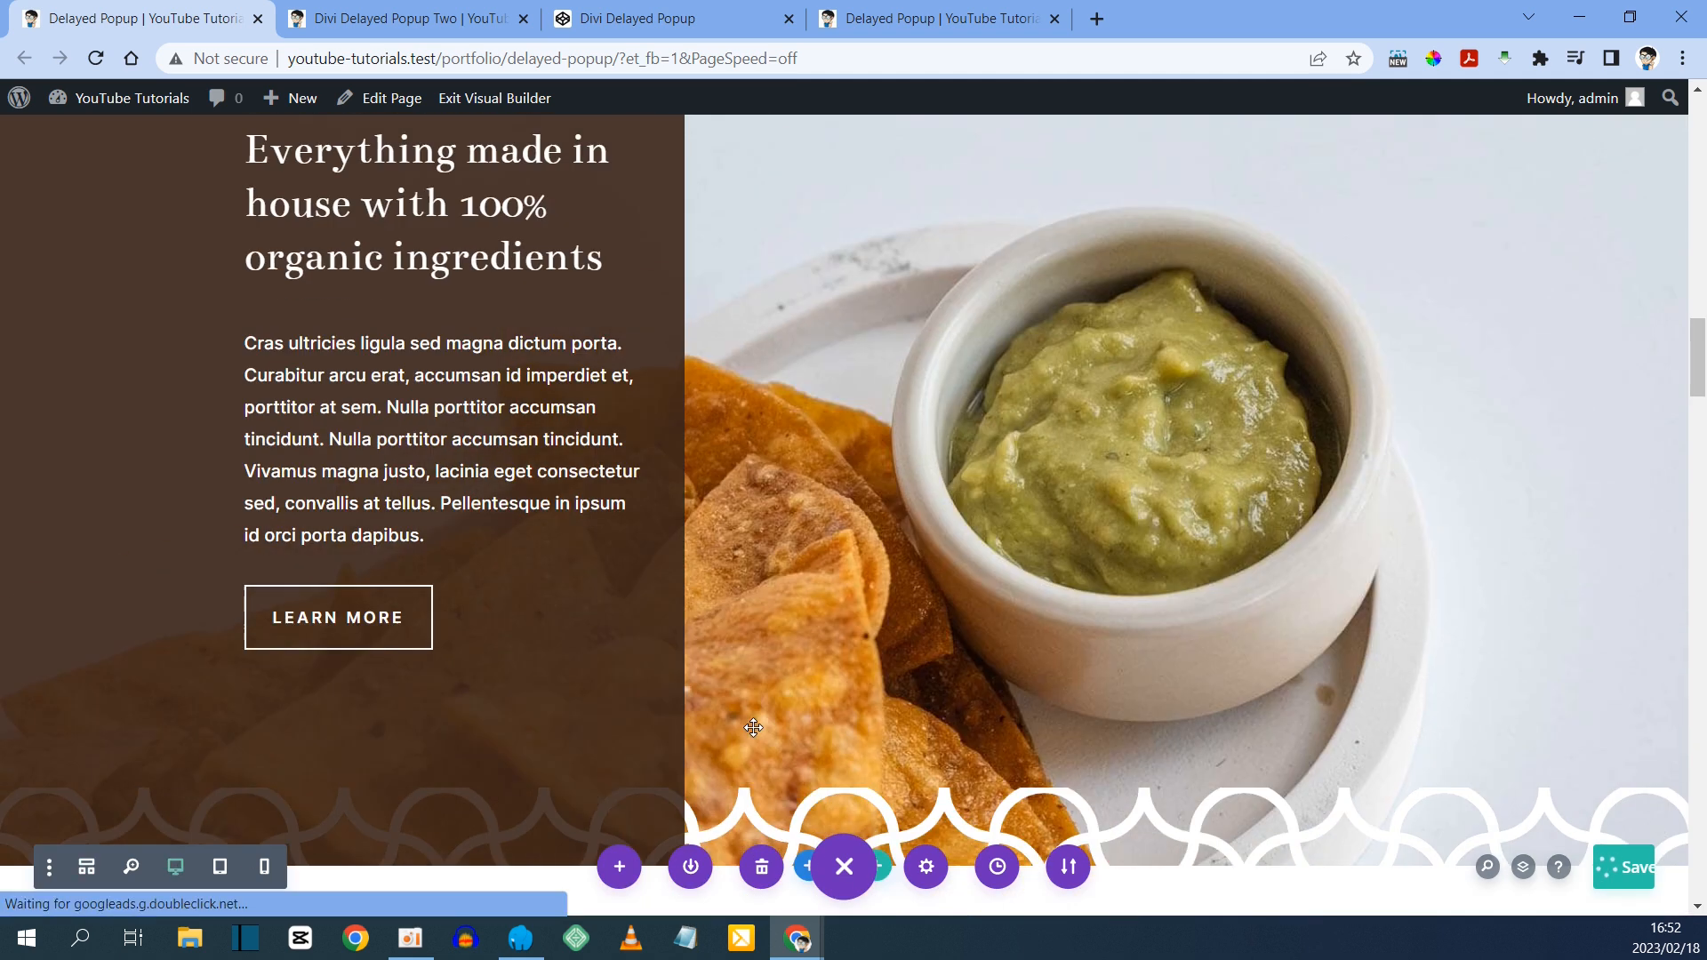
{"action": "scroll", "coordinate": [753, 727], "scroll_direction": "down", "scroll_amount": 15}
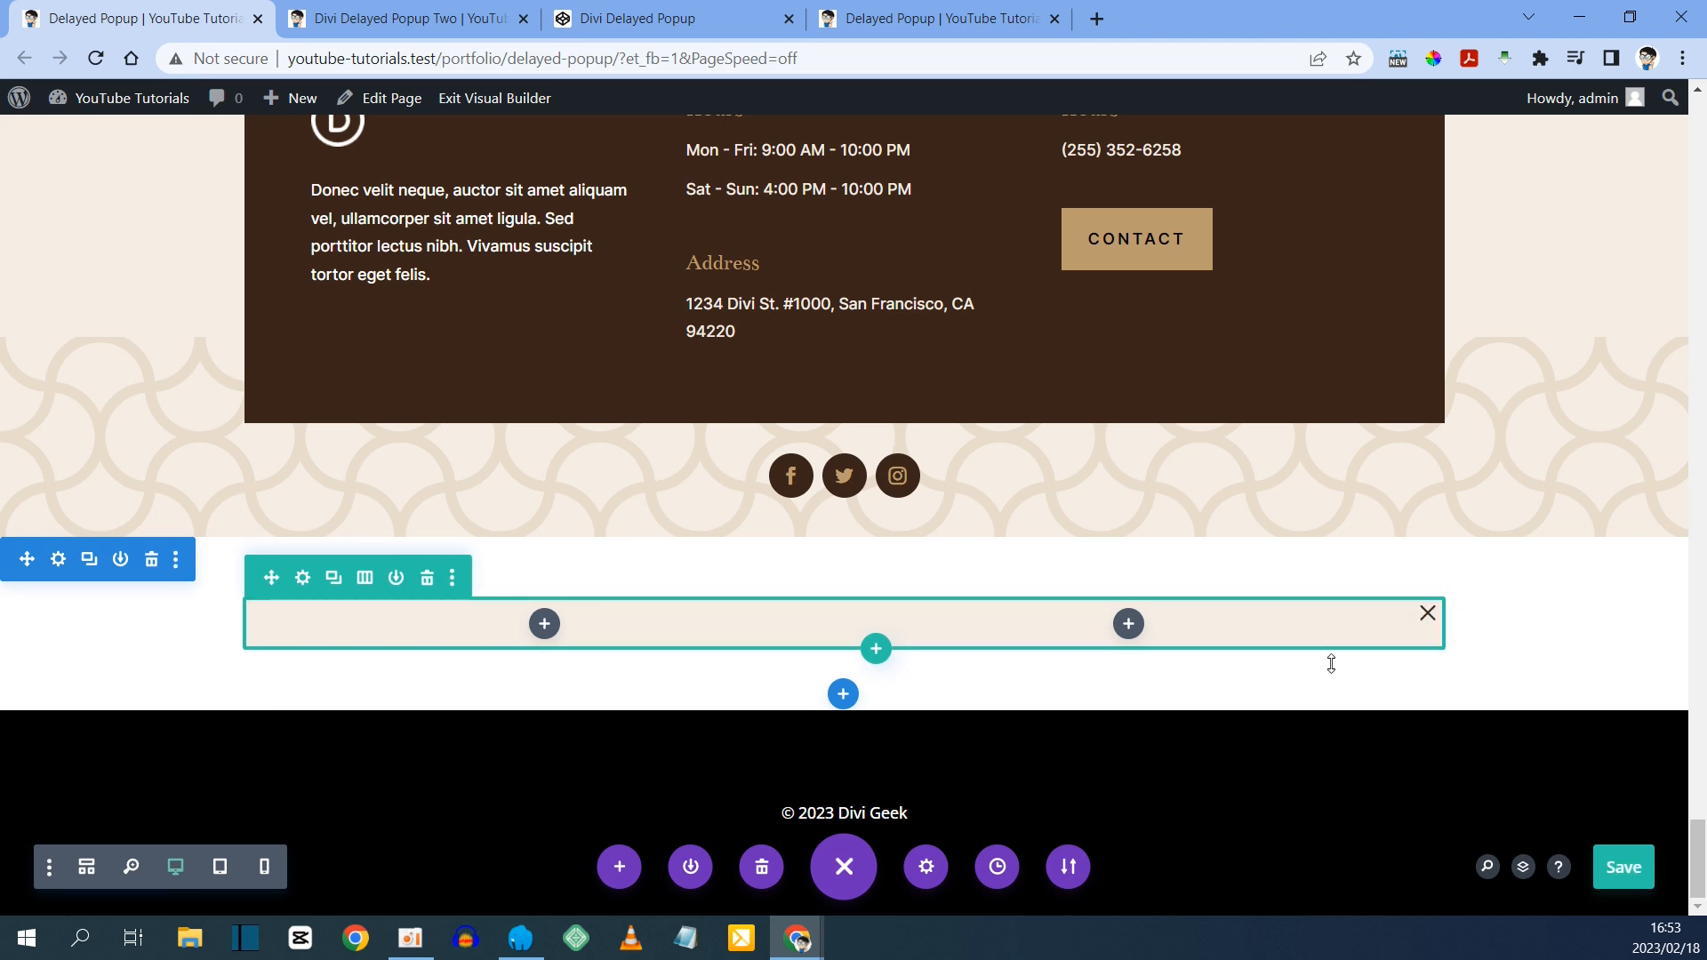
- Set the icon module's top and right margins to 1em and save the module
{"action": "left_click", "coordinate": [87, 871]}
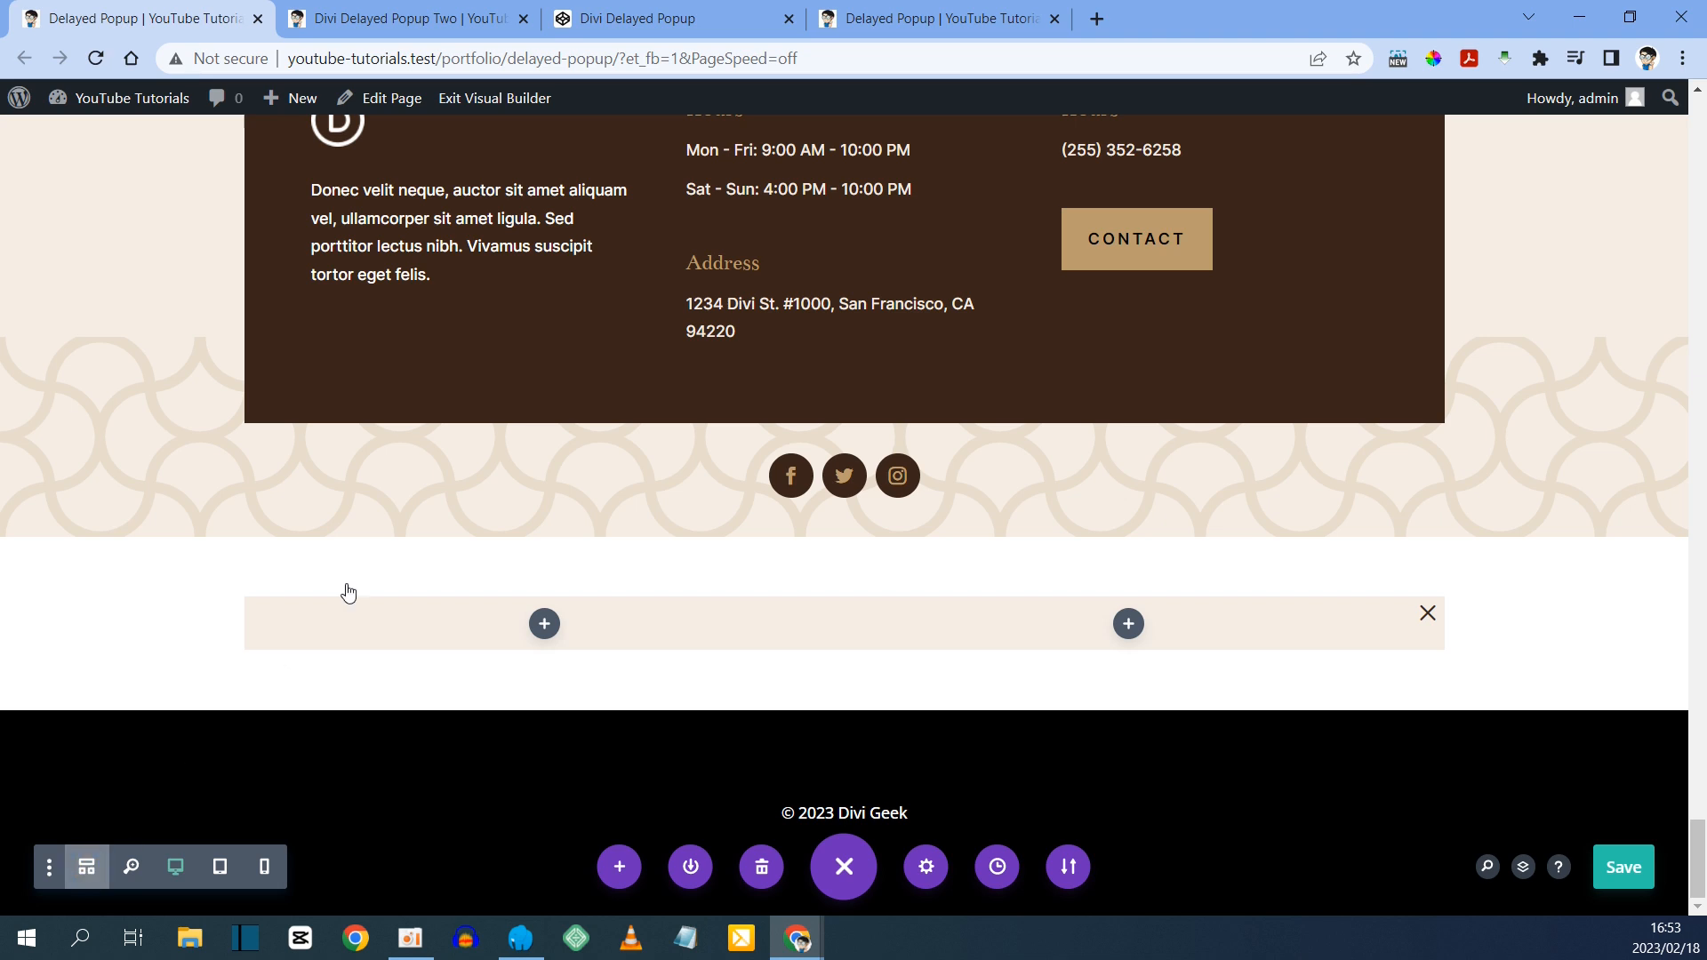
{"action": "left_click", "coordinate": [443, 651]}
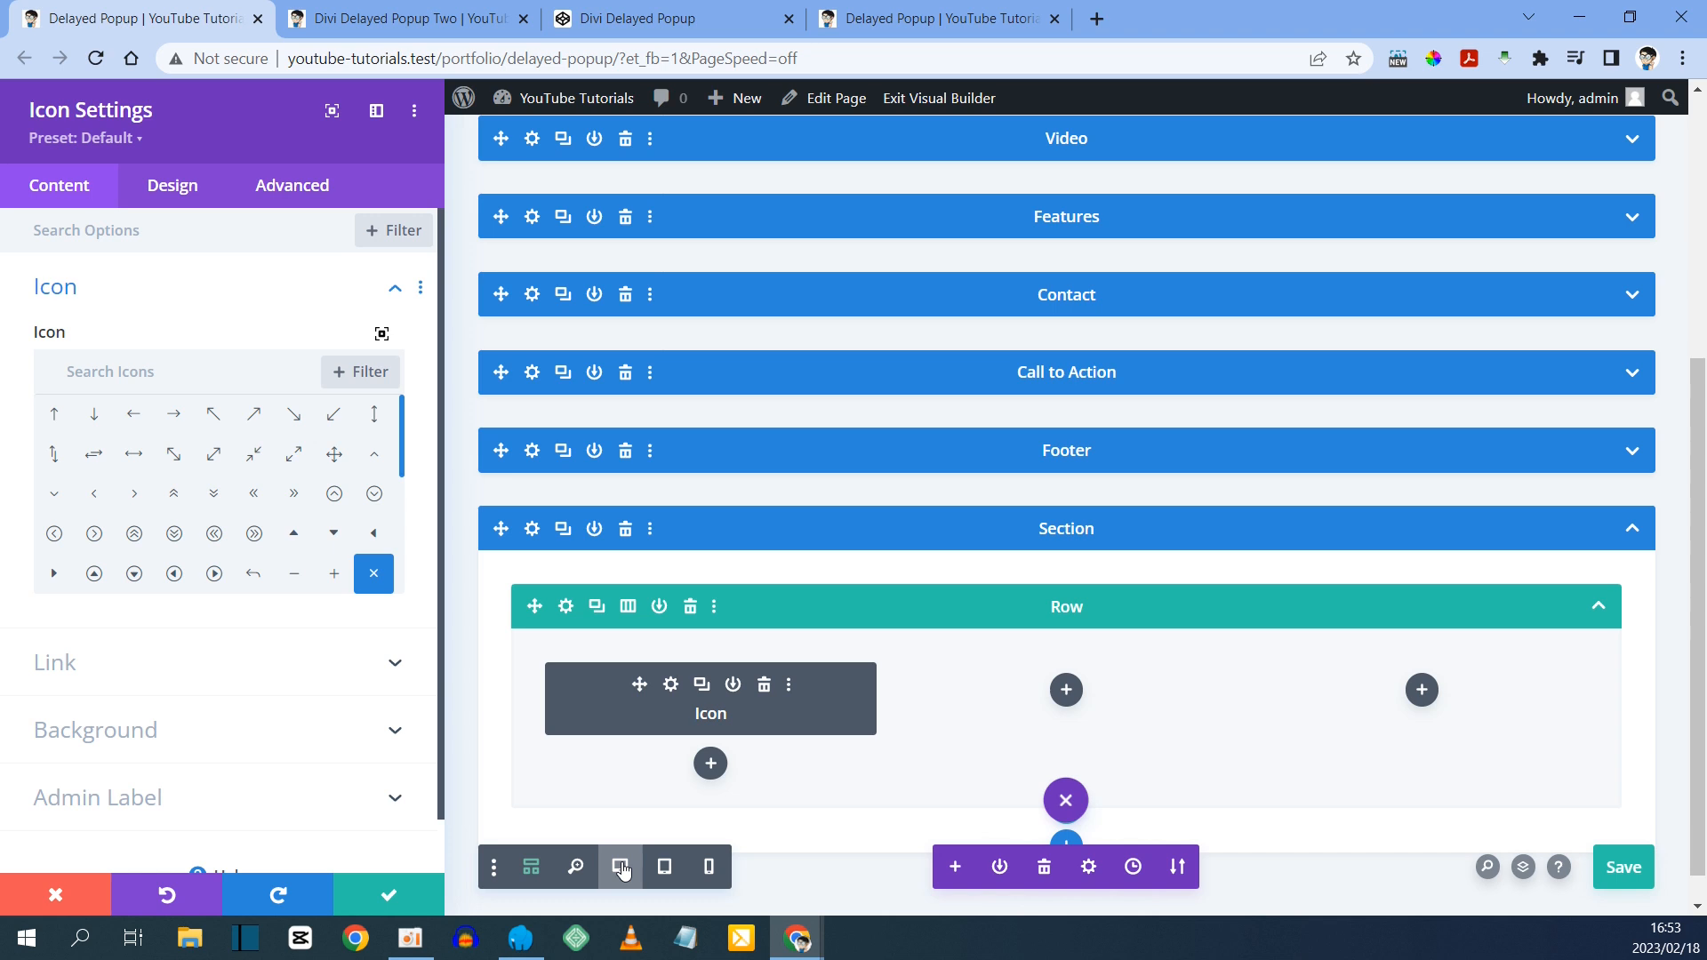
{"action": "left_click", "coordinate": [620, 867]}
{"action": "scroll", "coordinate": [880, 599], "scroll_direction": "down", "scroll_amount": 15}
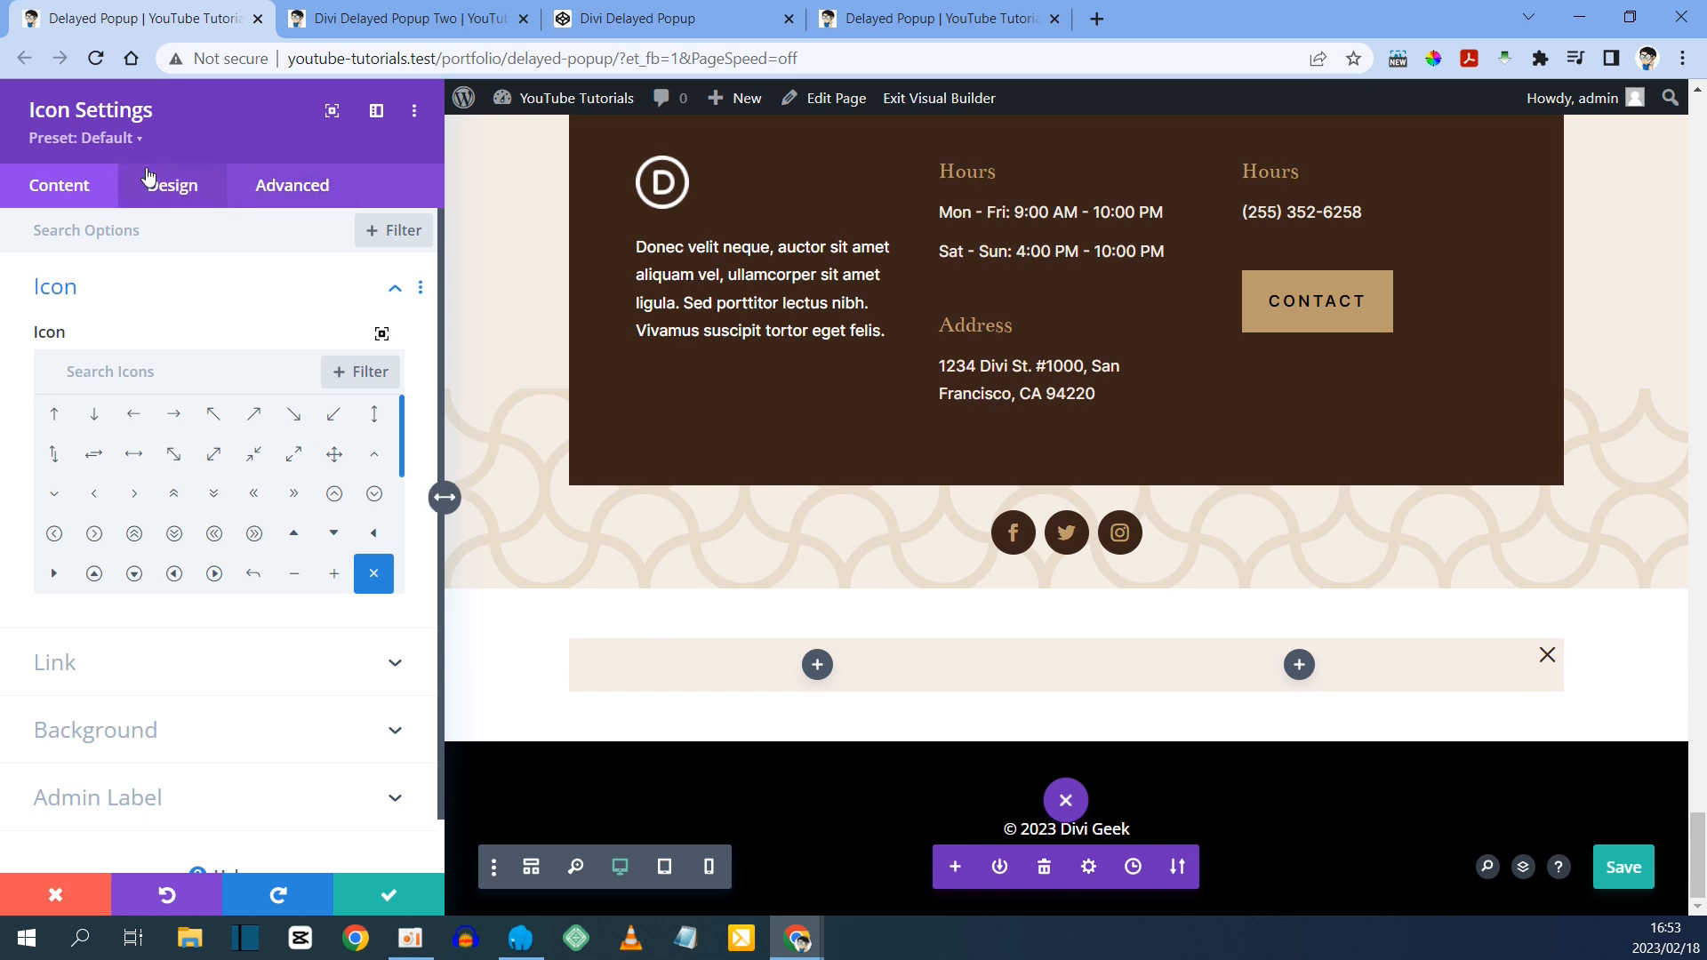
{"action": "left_click", "coordinate": [170, 190]}
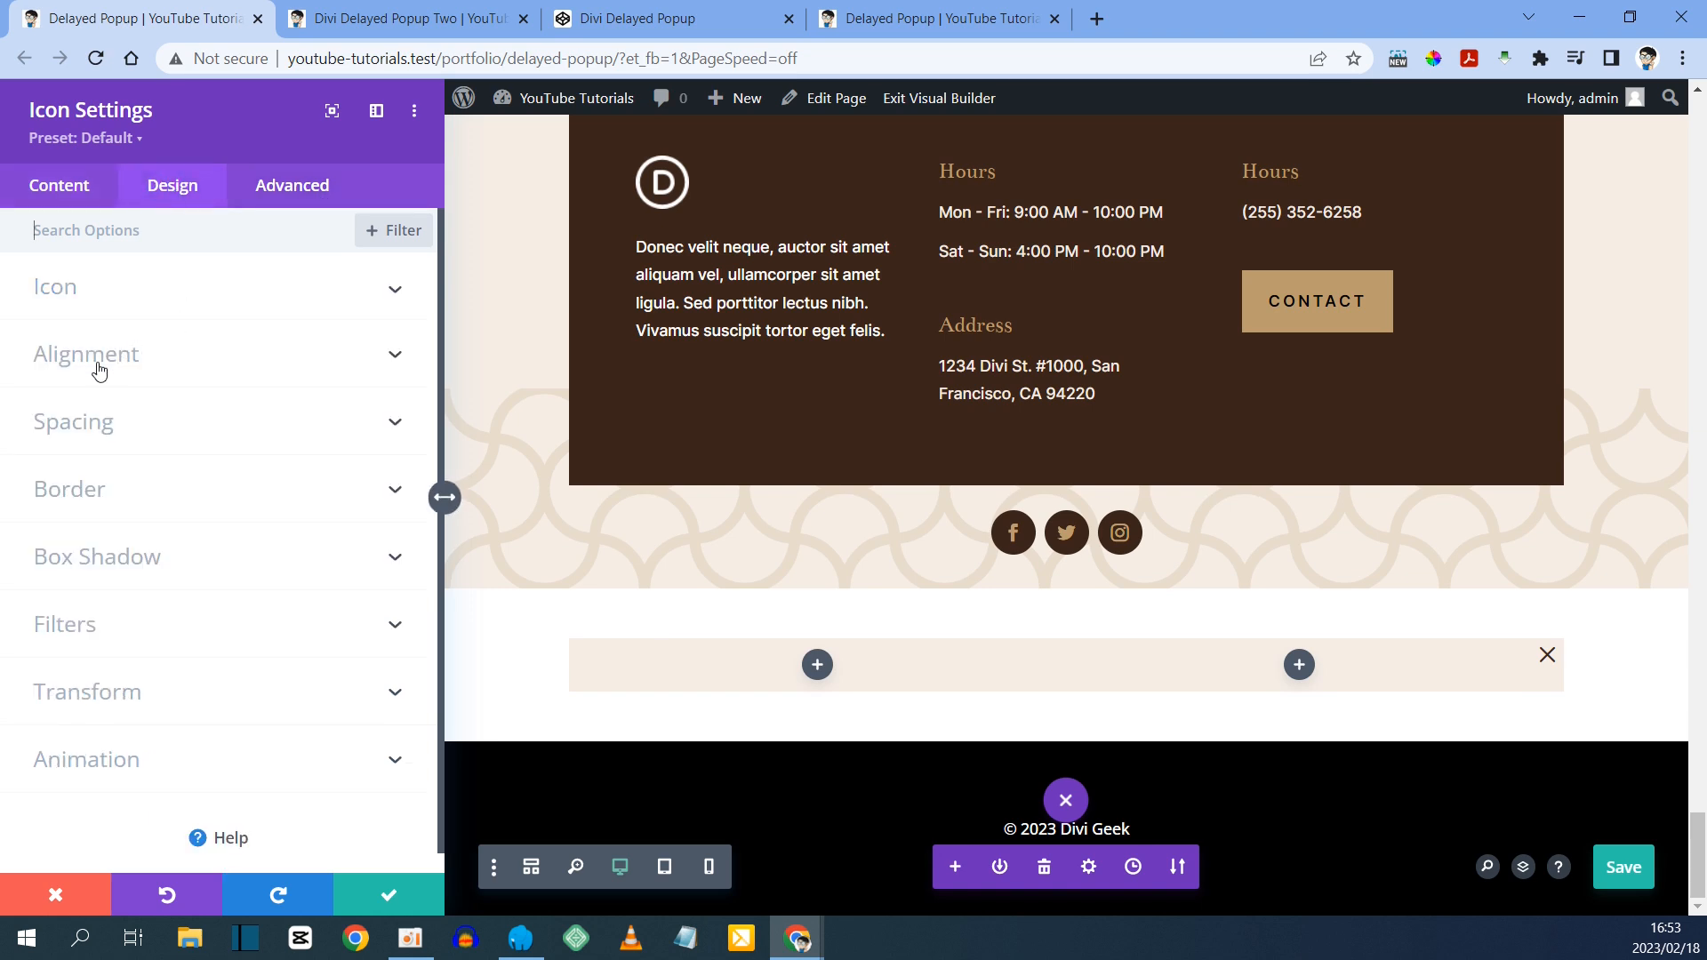
{"action": "left_click", "coordinate": [78, 423]}
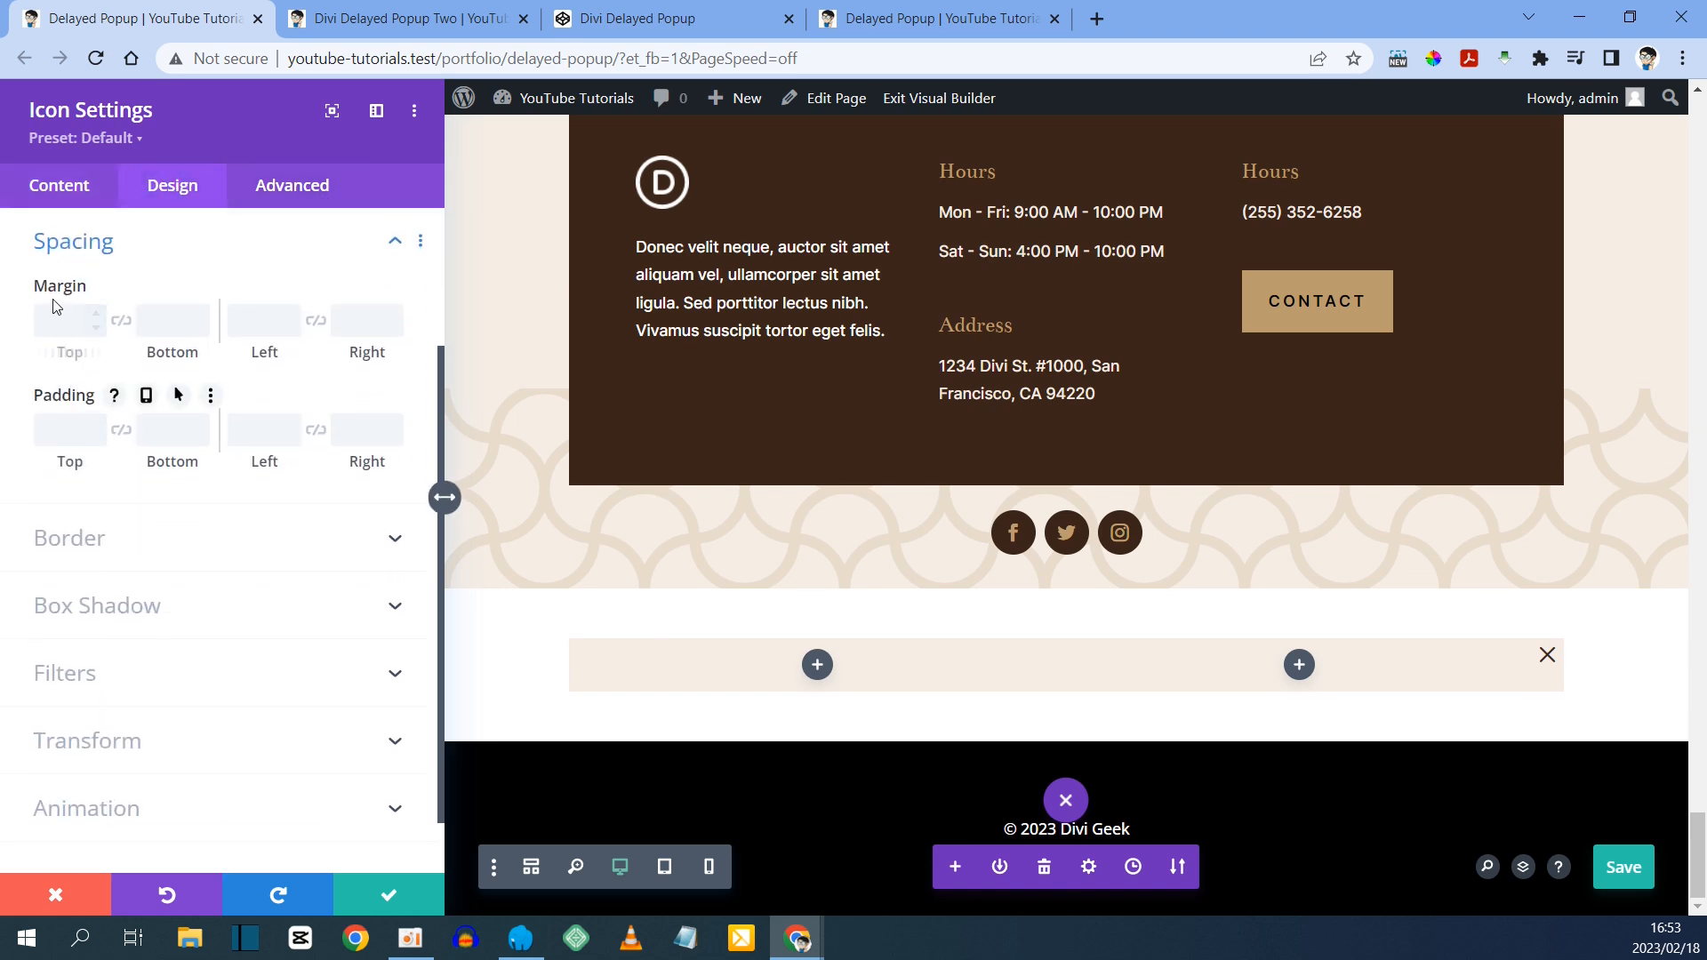
{"action": "left_click", "coordinate": [49, 321]}
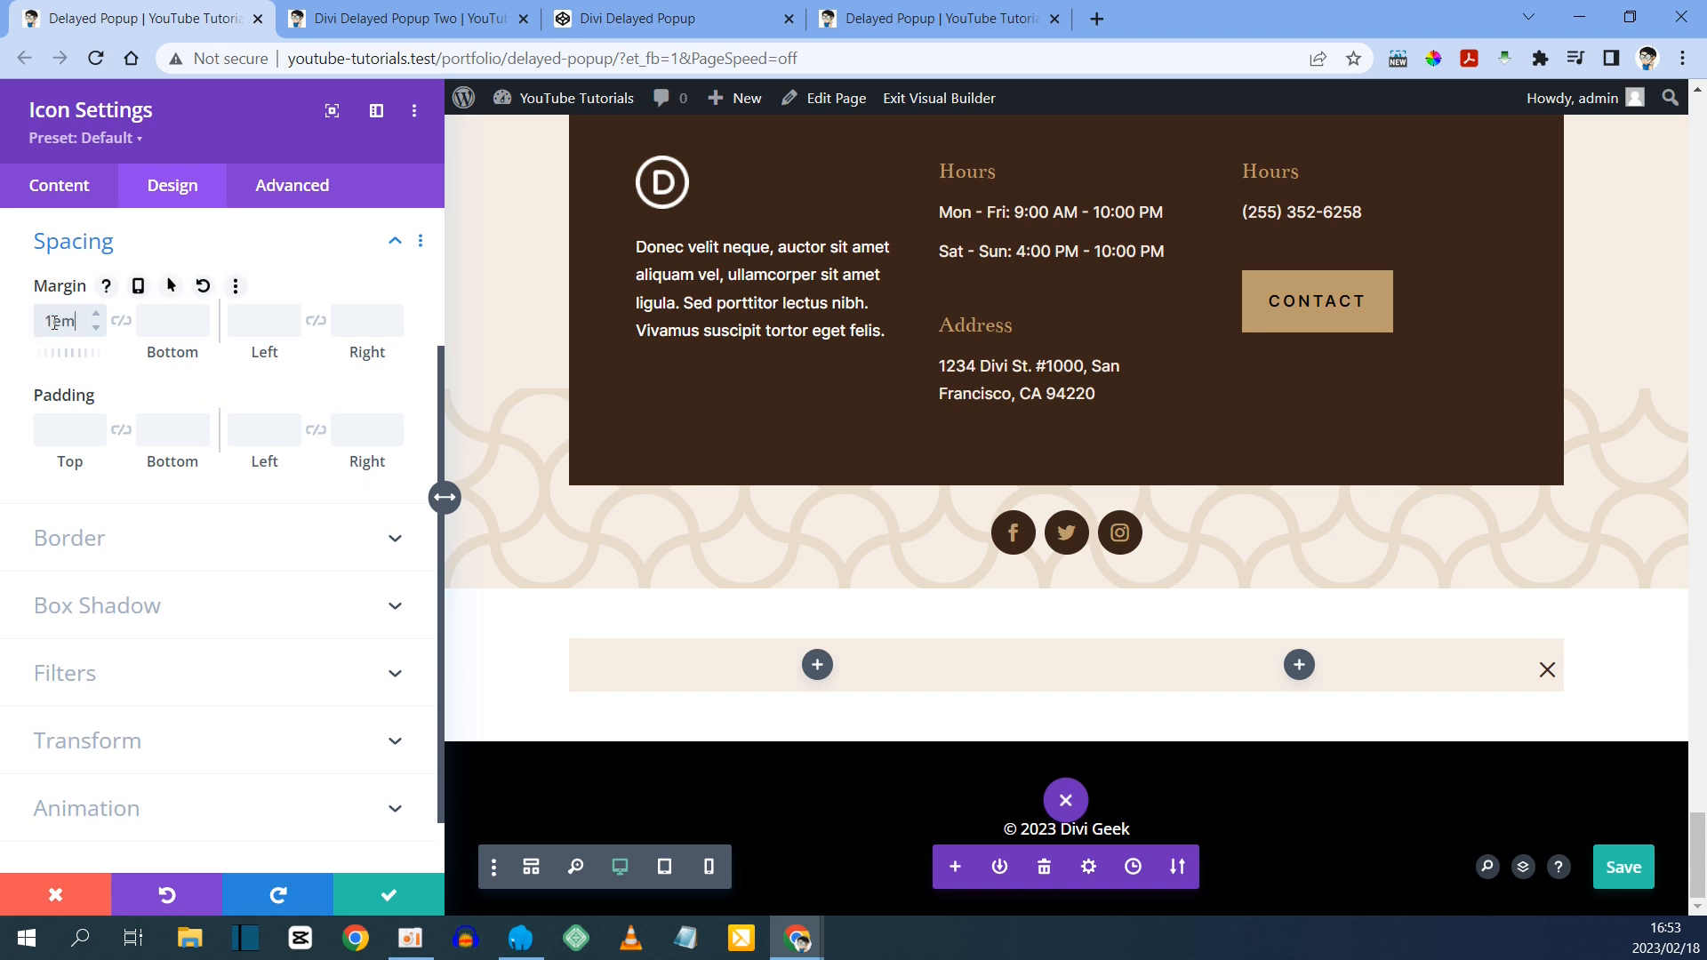
{"action": "left_click", "coordinate": [359, 321]}
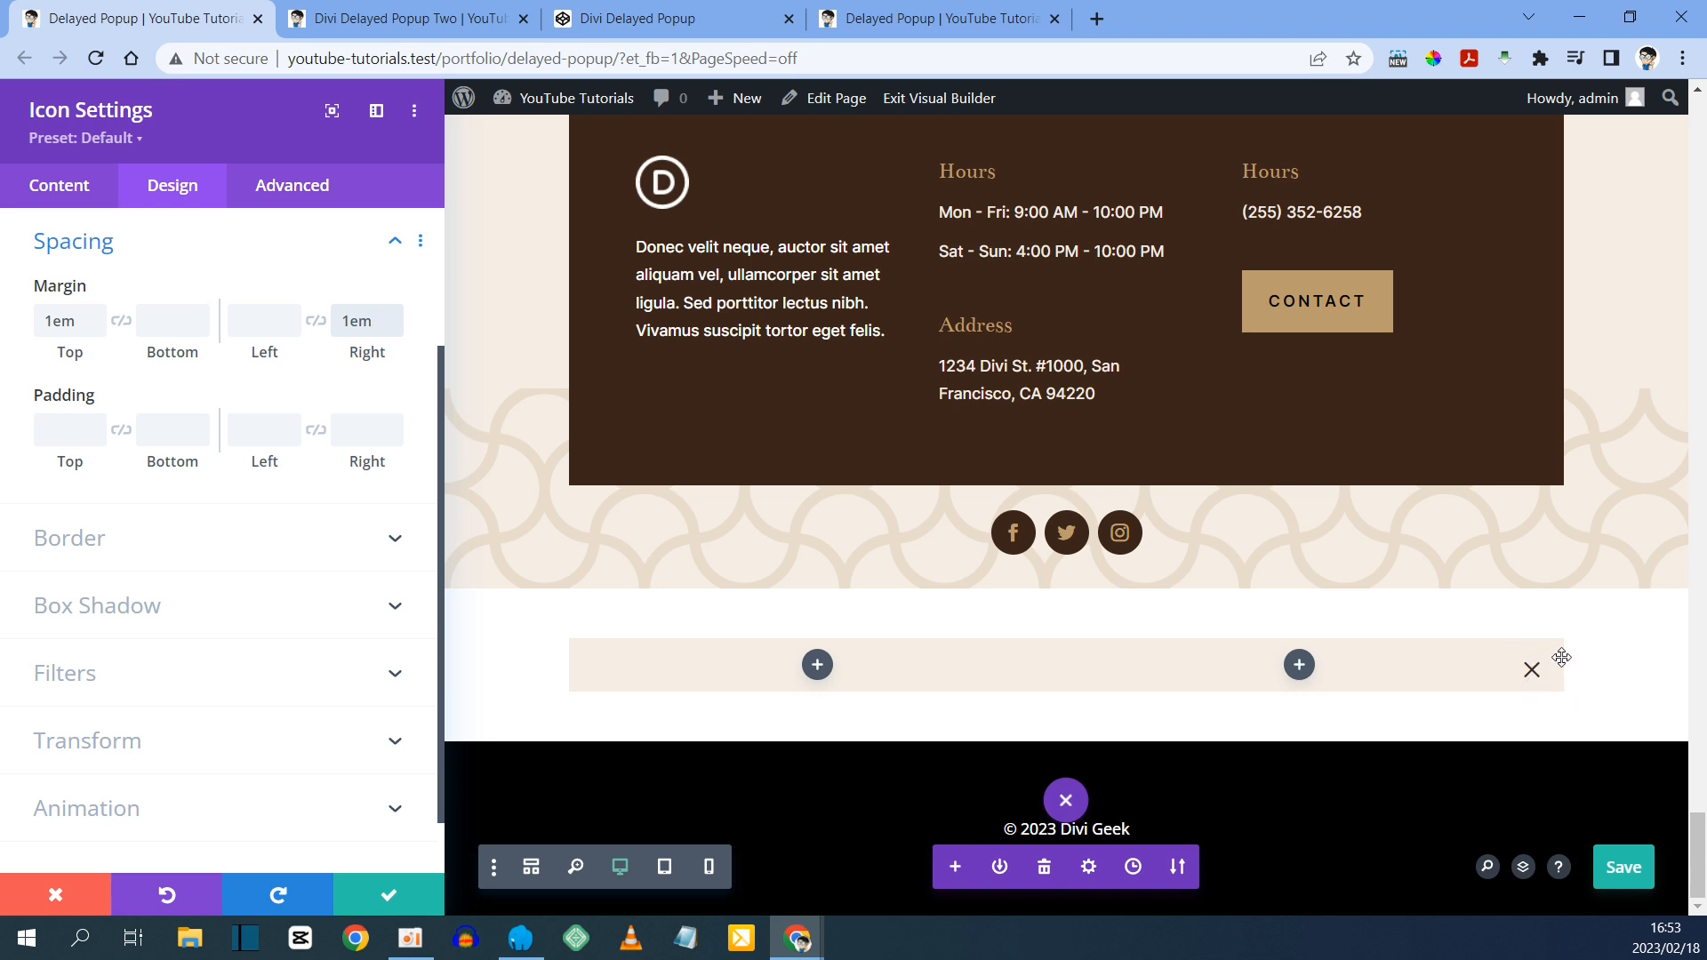
{"action": "left_click", "coordinate": [387, 895]}
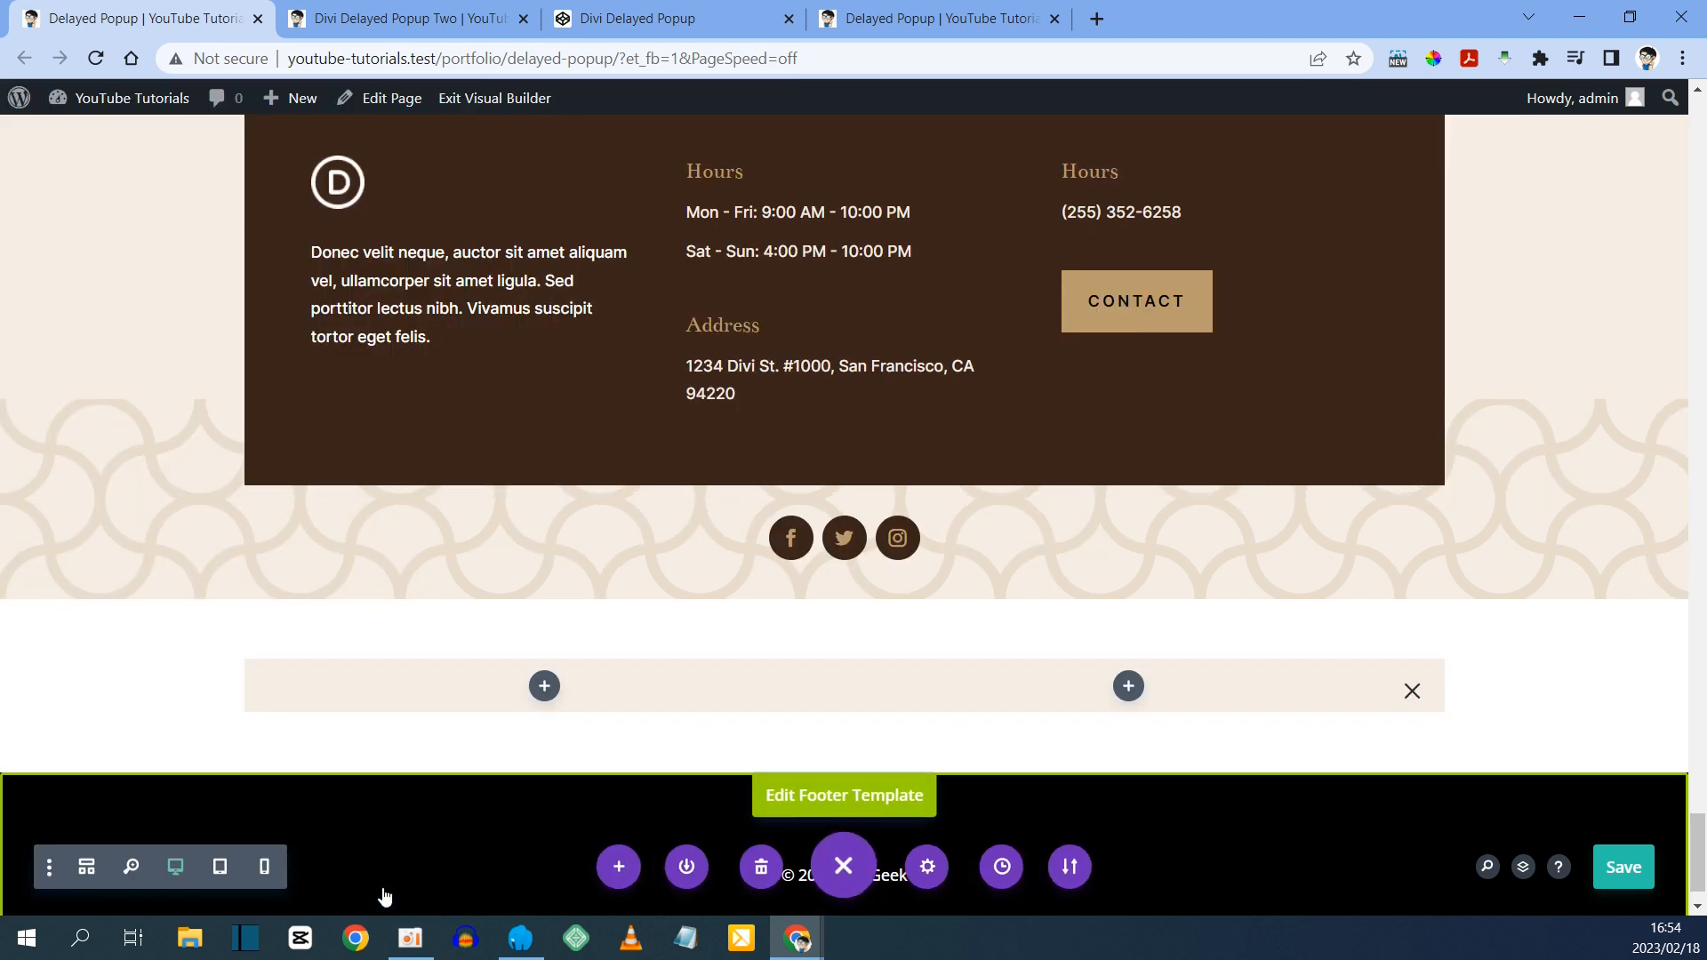
- Add an Image module to the popup row's empty left-hand column, using vegan-restaurant-3.jpg from the media library
{"action": "left_click", "coordinate": [544, 686]}
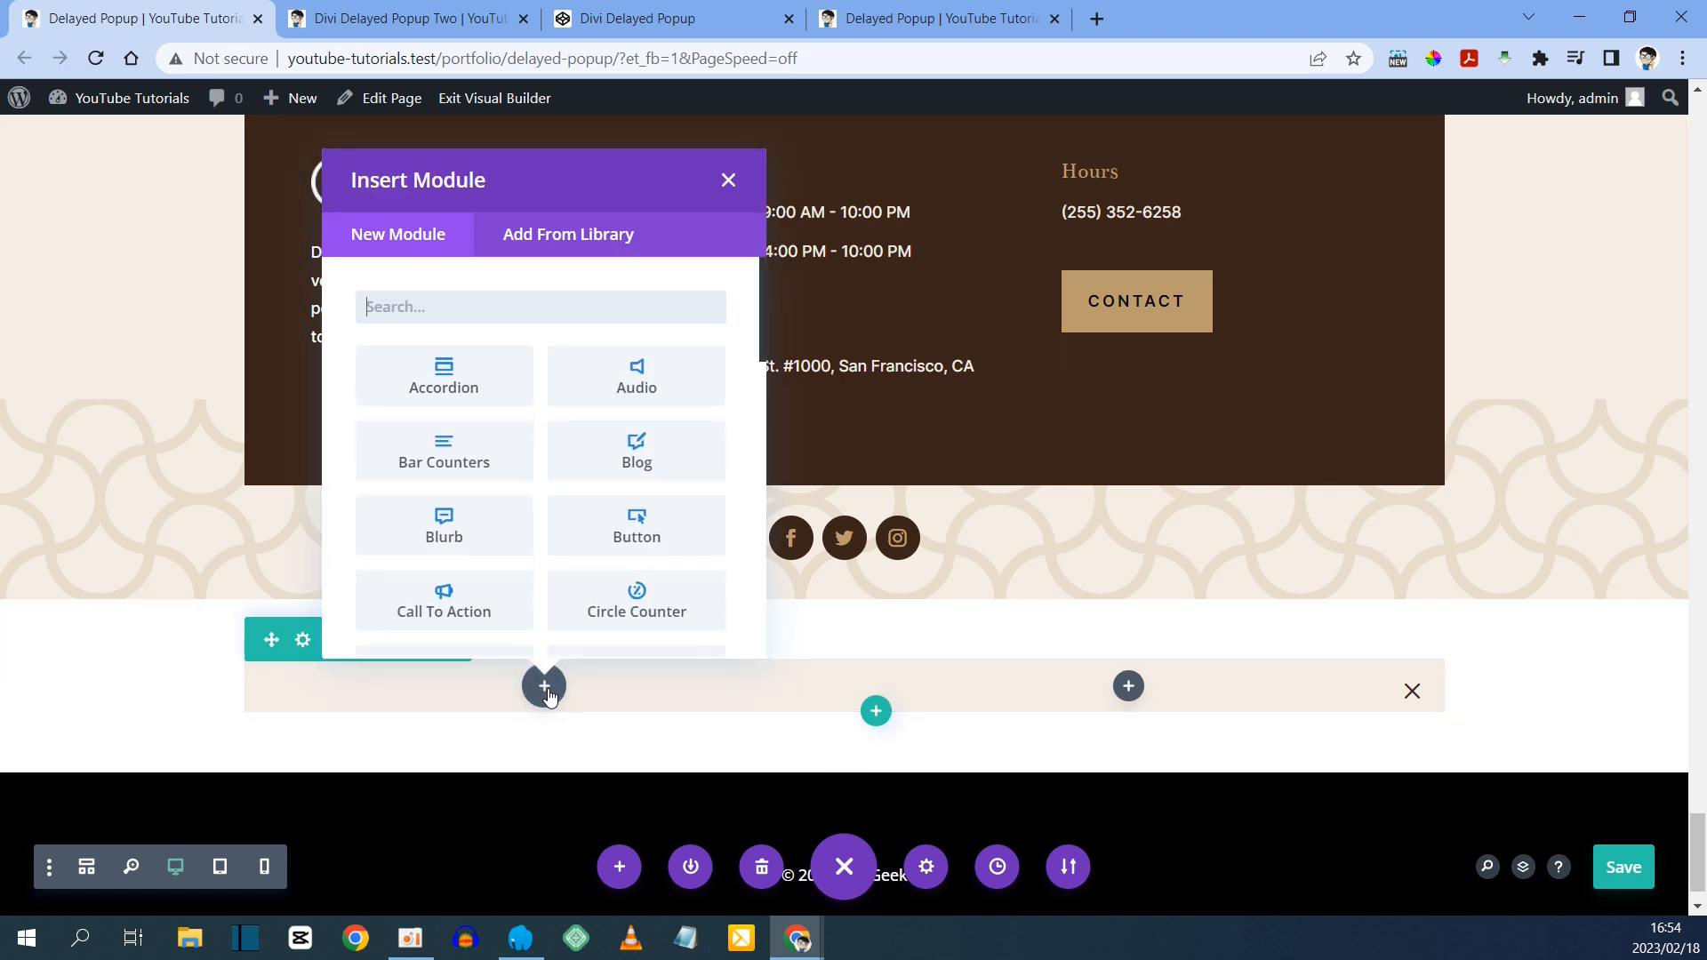
{"action": "type", "text": "image"}
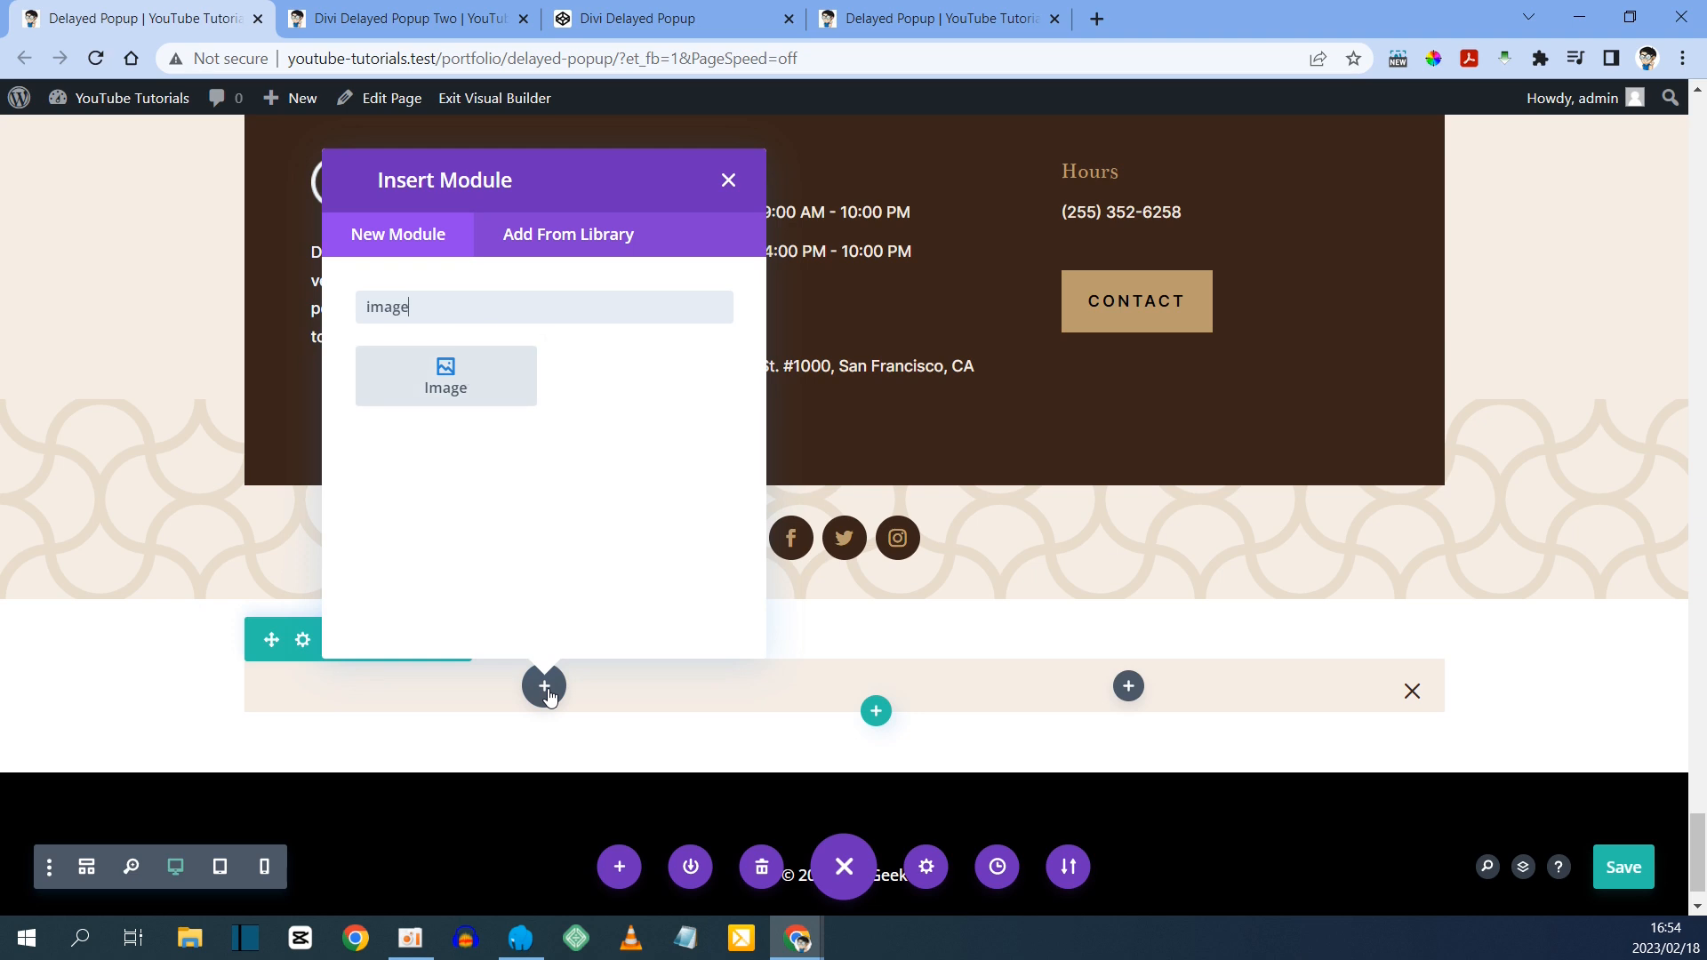
{"action": "left_click", "coordinate": [452, 372]}
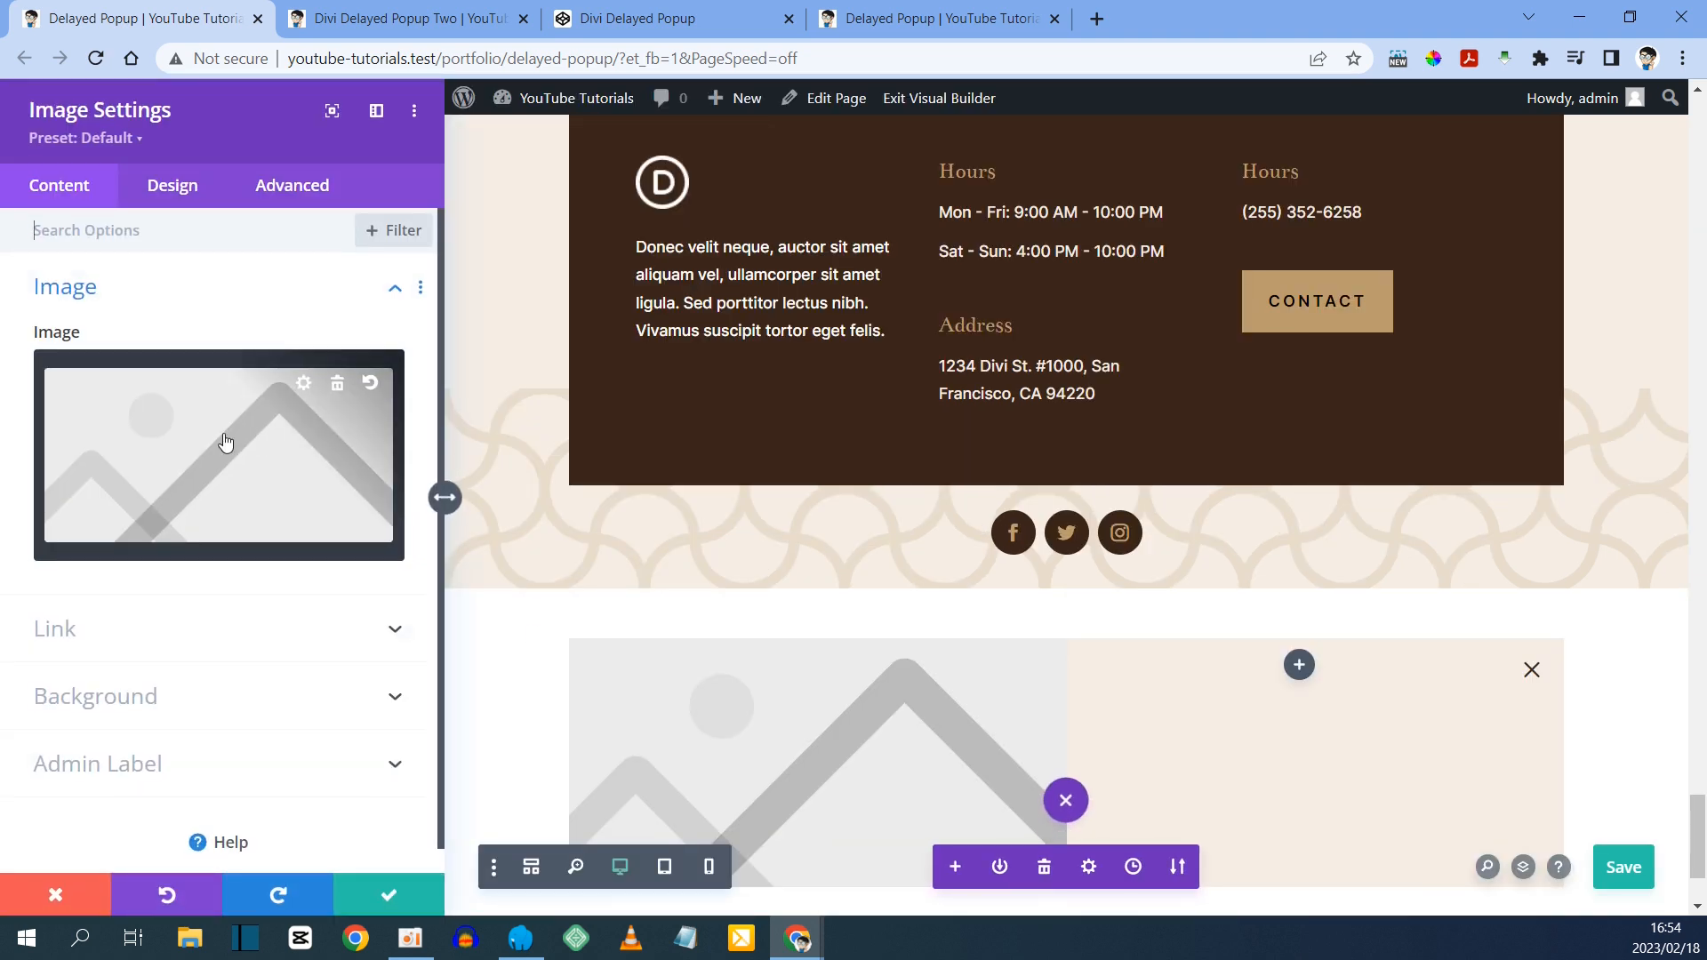
{"action": "left_click", "coordinate": [218, 473]}
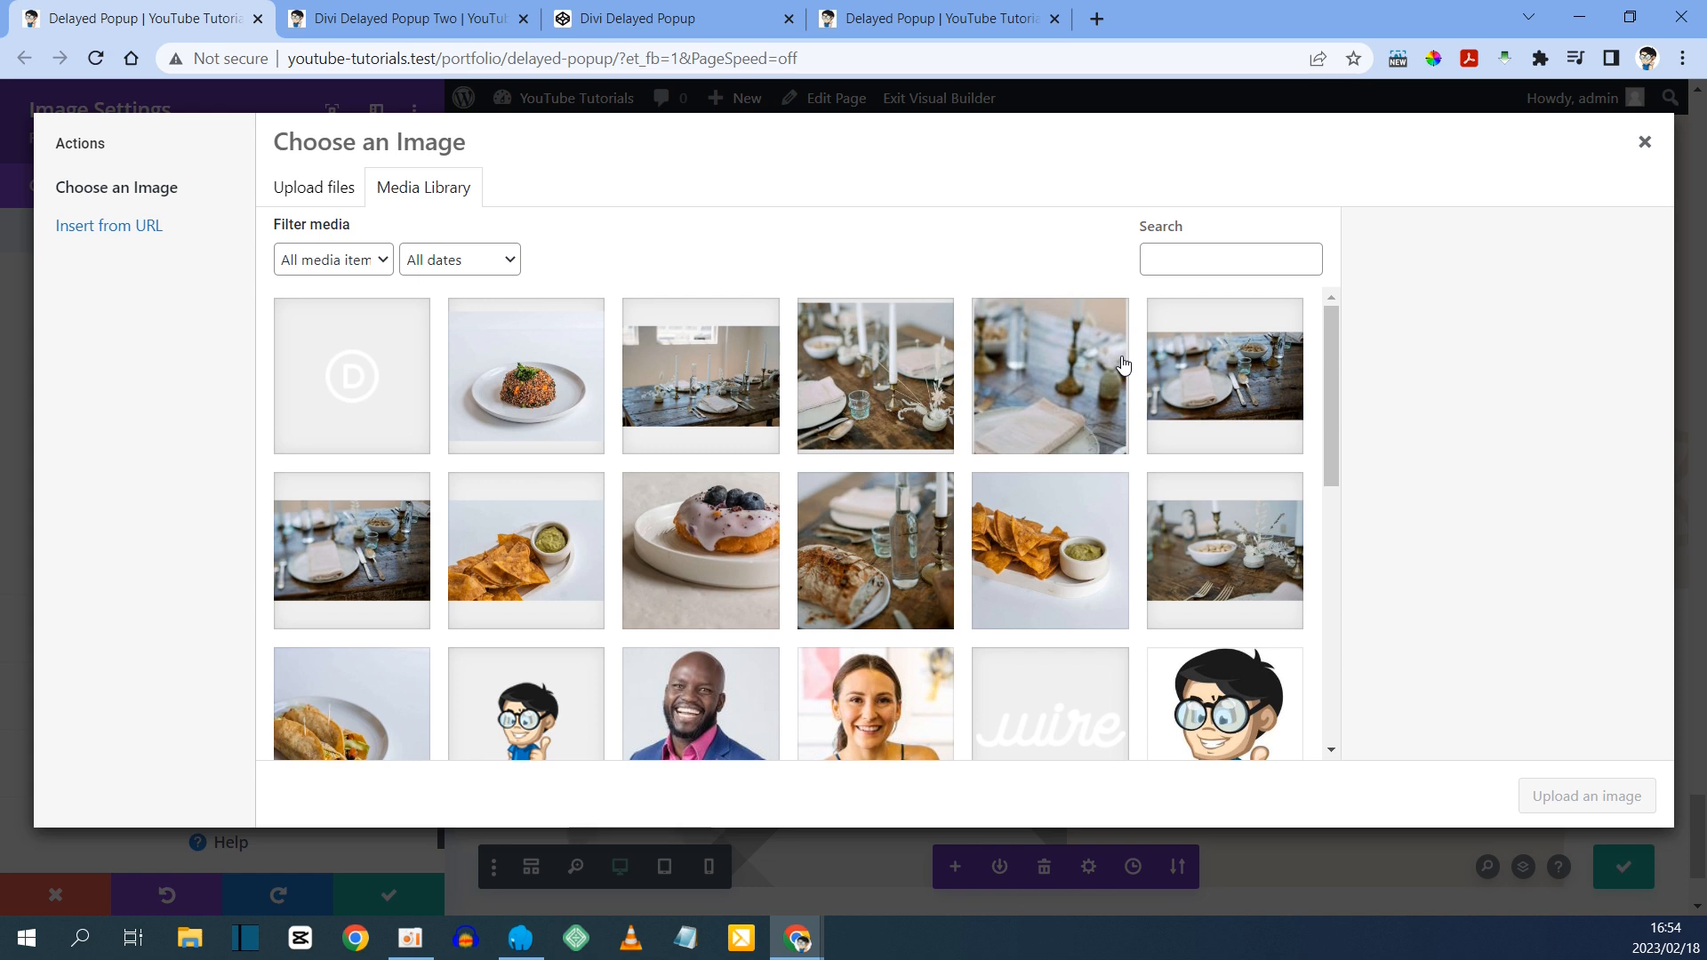
{"action": "left_click", "coordinate": [888, 530]}
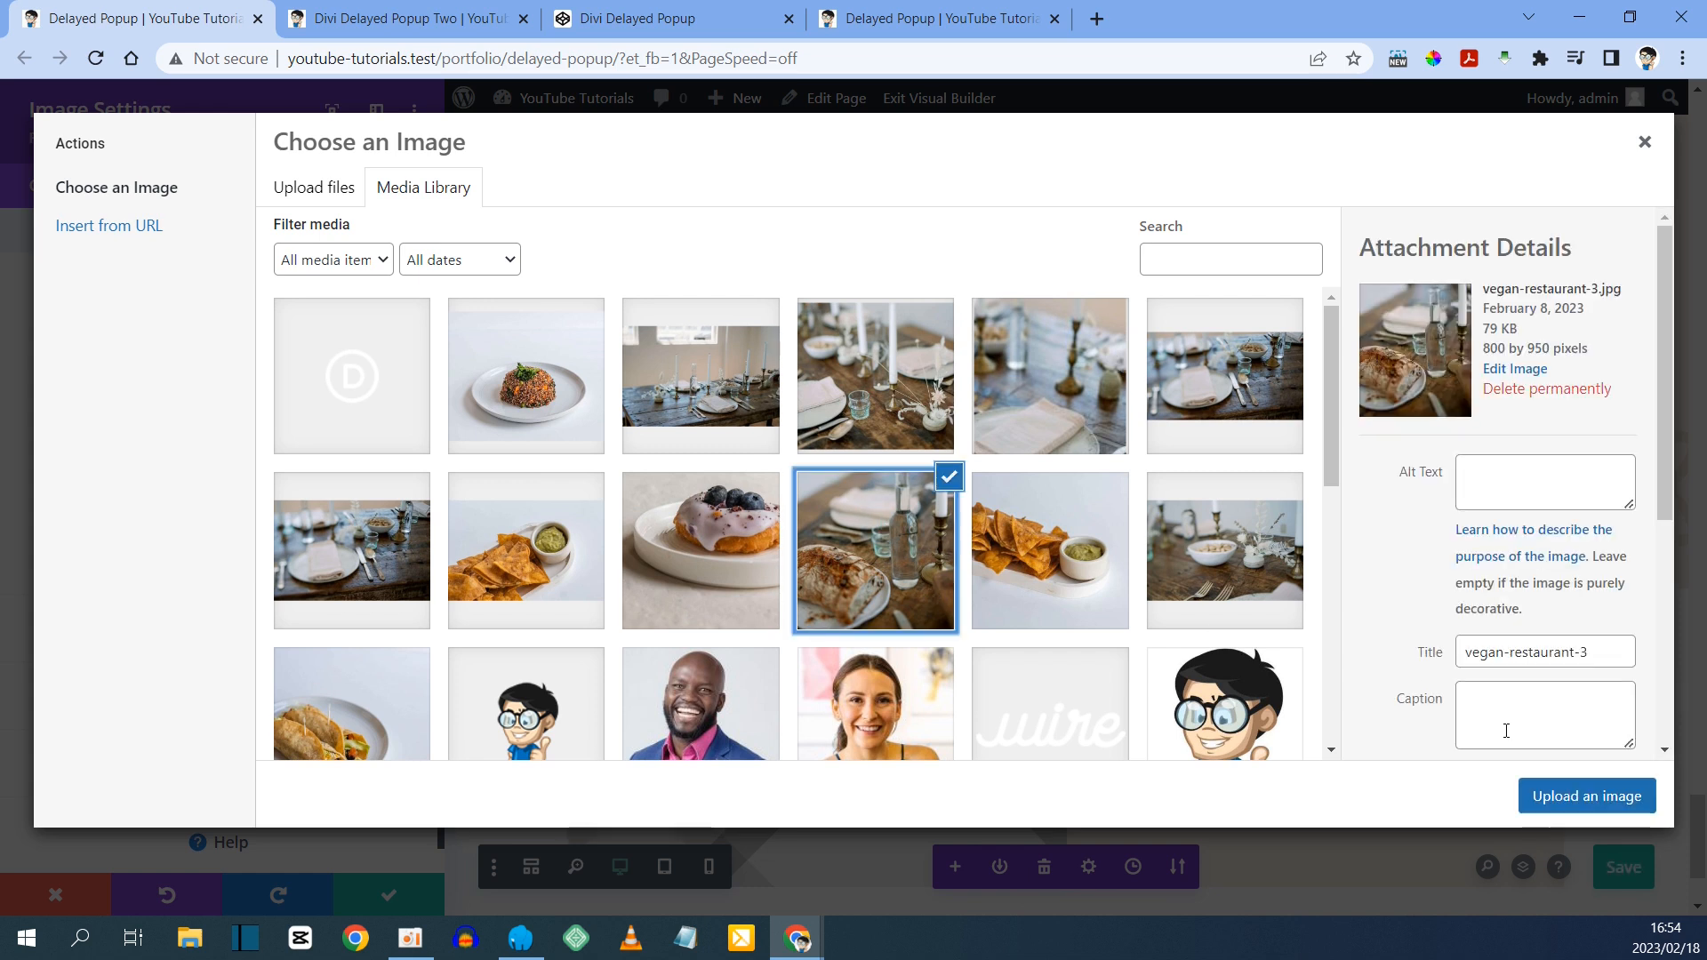
{"action": "left_click", "coordinate": [1580, 800]}
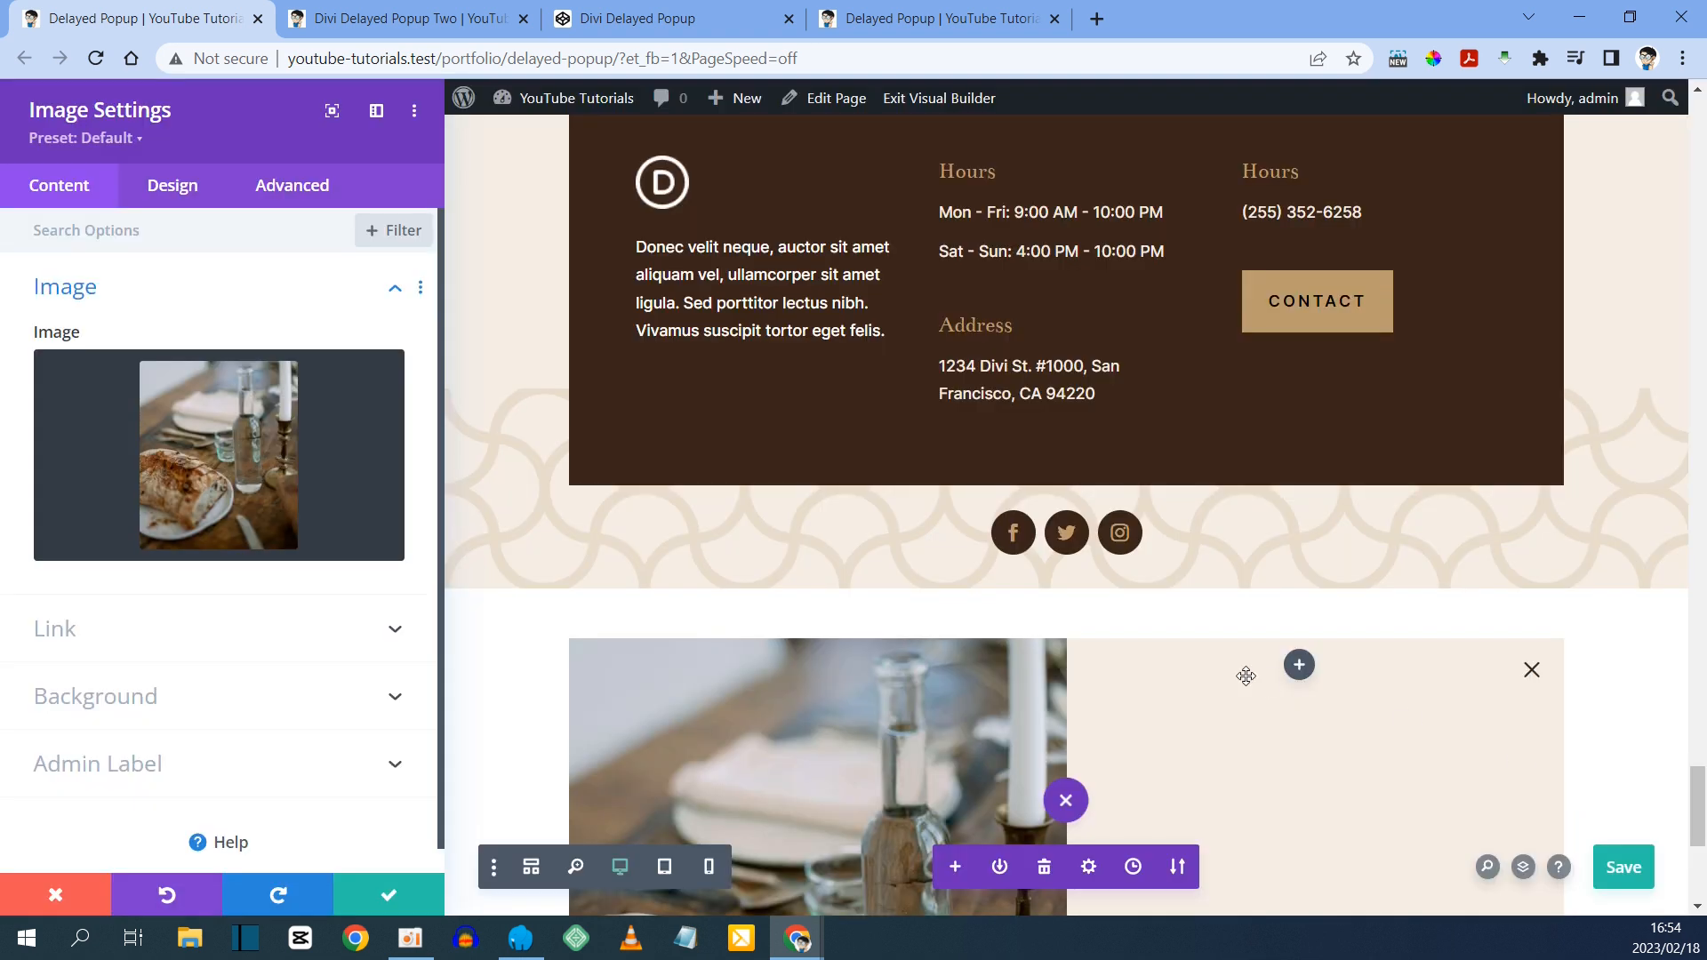
{"action": "scroll", "coordinate": [1242, 674], "scroll_direction": "down", "scroll_amount": 5}
{"action": "scroll", "coordinate": [1237, 524], "scroll_direction": "up", "scroll_amount": 1}
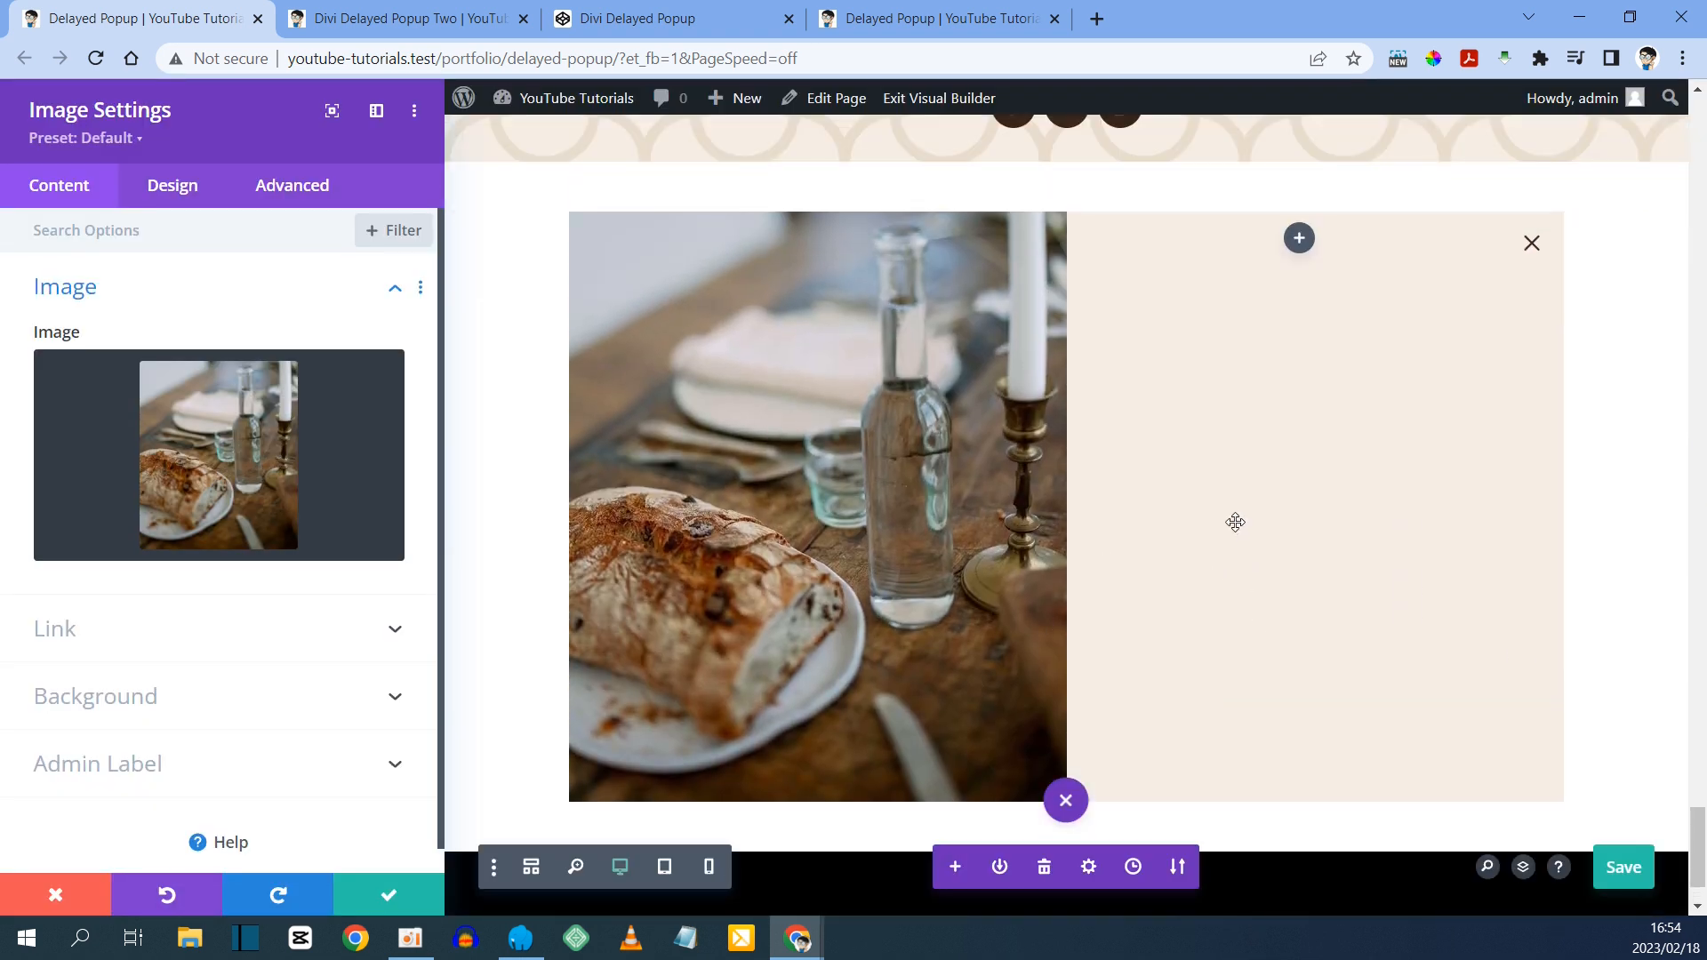
- Turn on Force Fullwidth for the popup image and save the module
{"action": "left_click", "coordinate": [164, 189]}
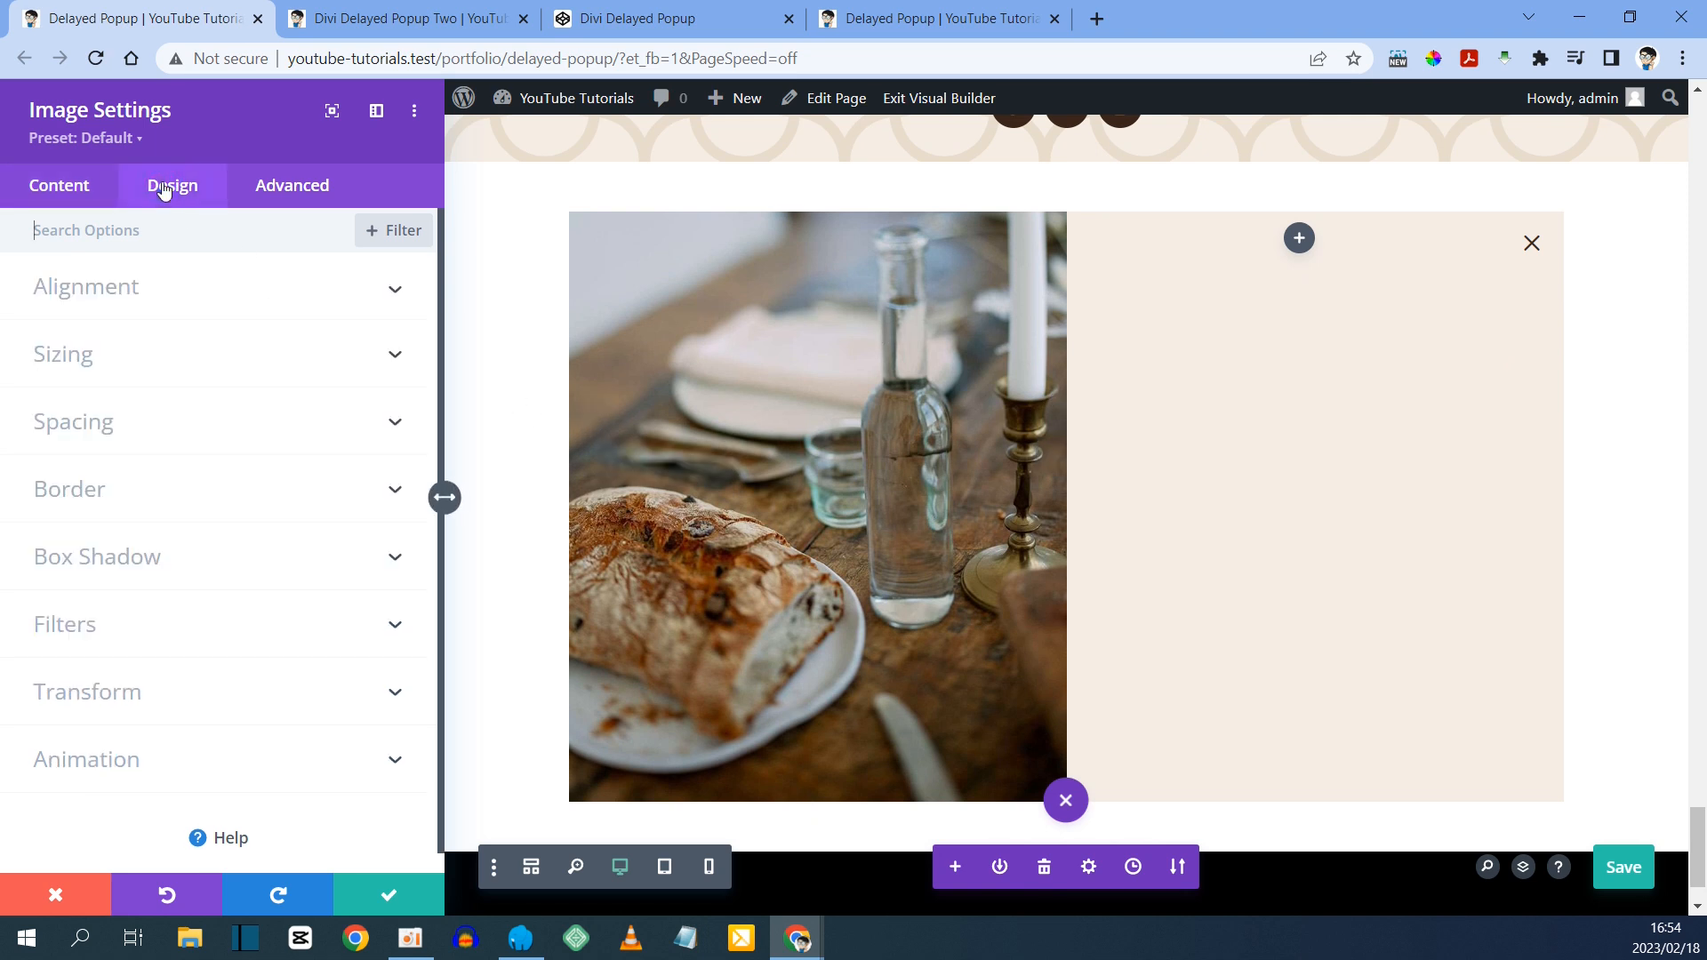
{"action": "left_click", "coordinate": [63, 356]}
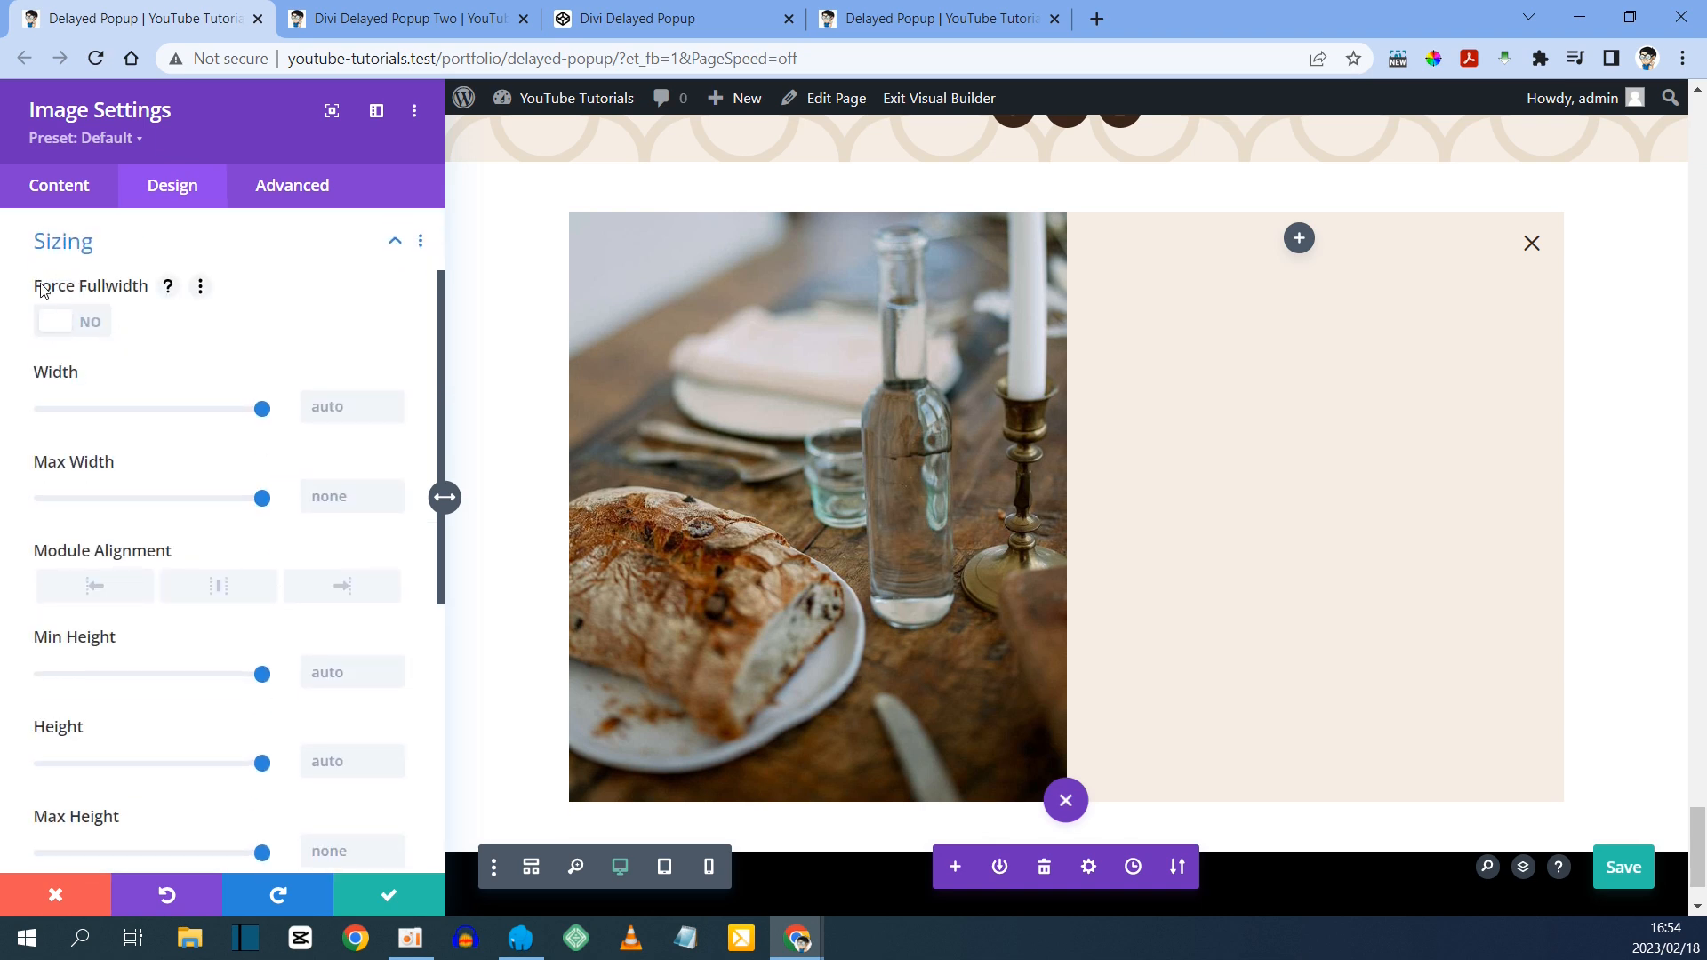
{"action": "left_click", "coordinate": [78, 322]}
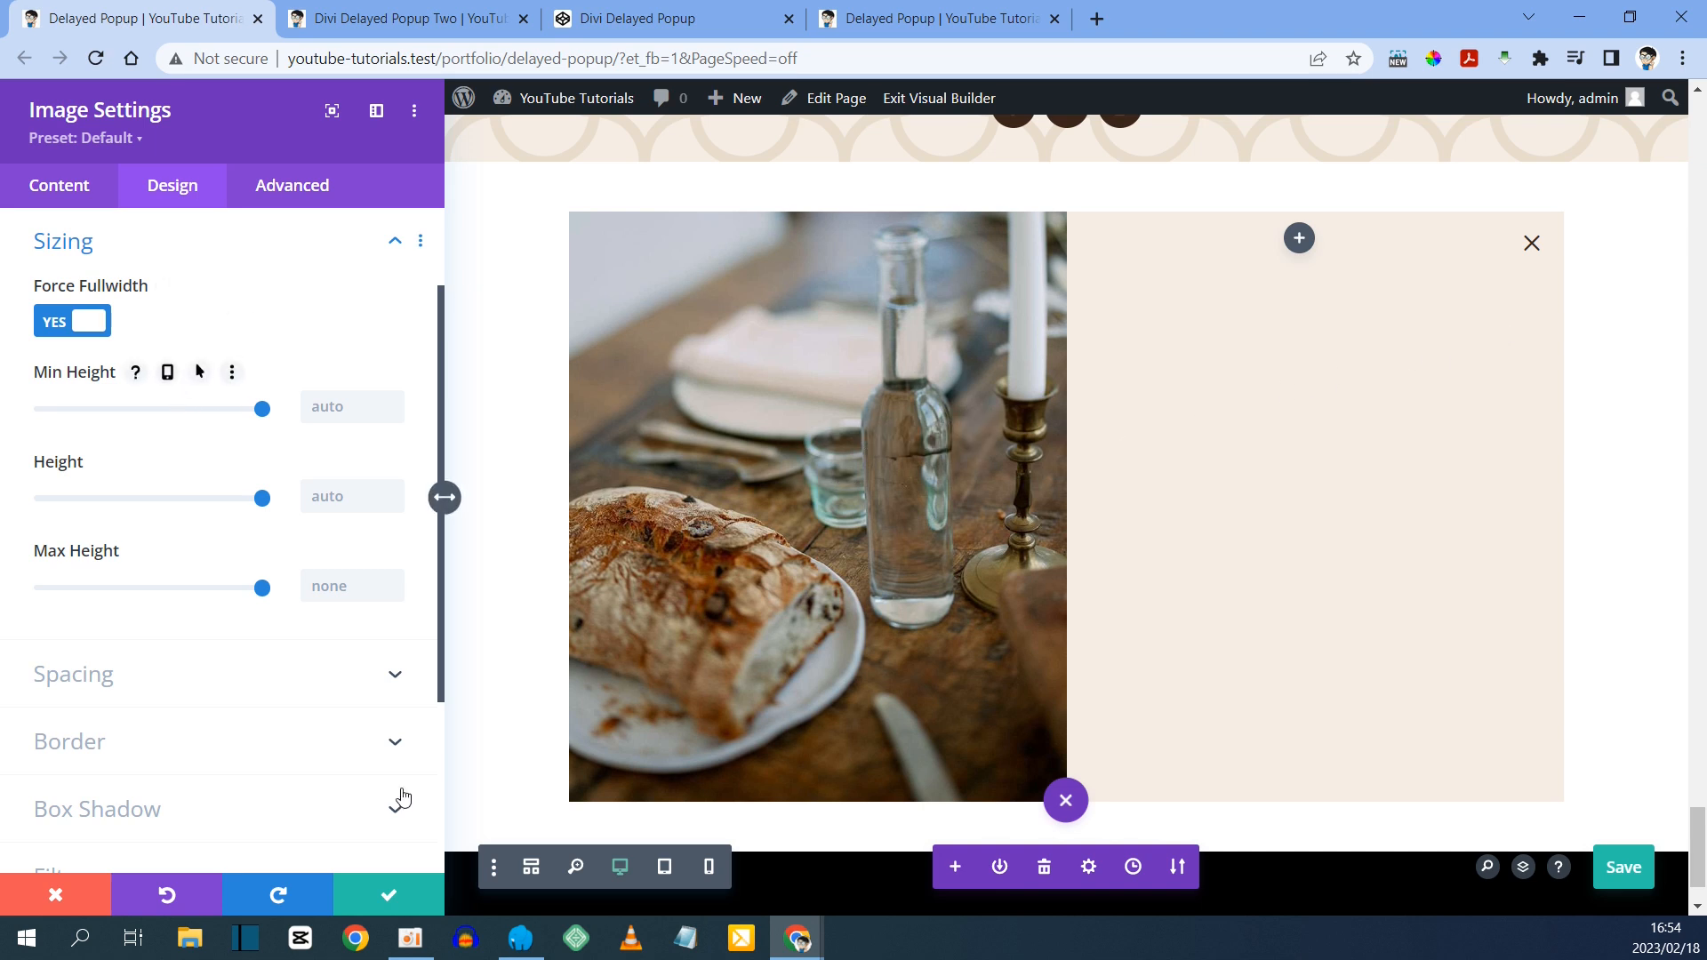
{"action": "left_click", "coordinate": [392, 896]}
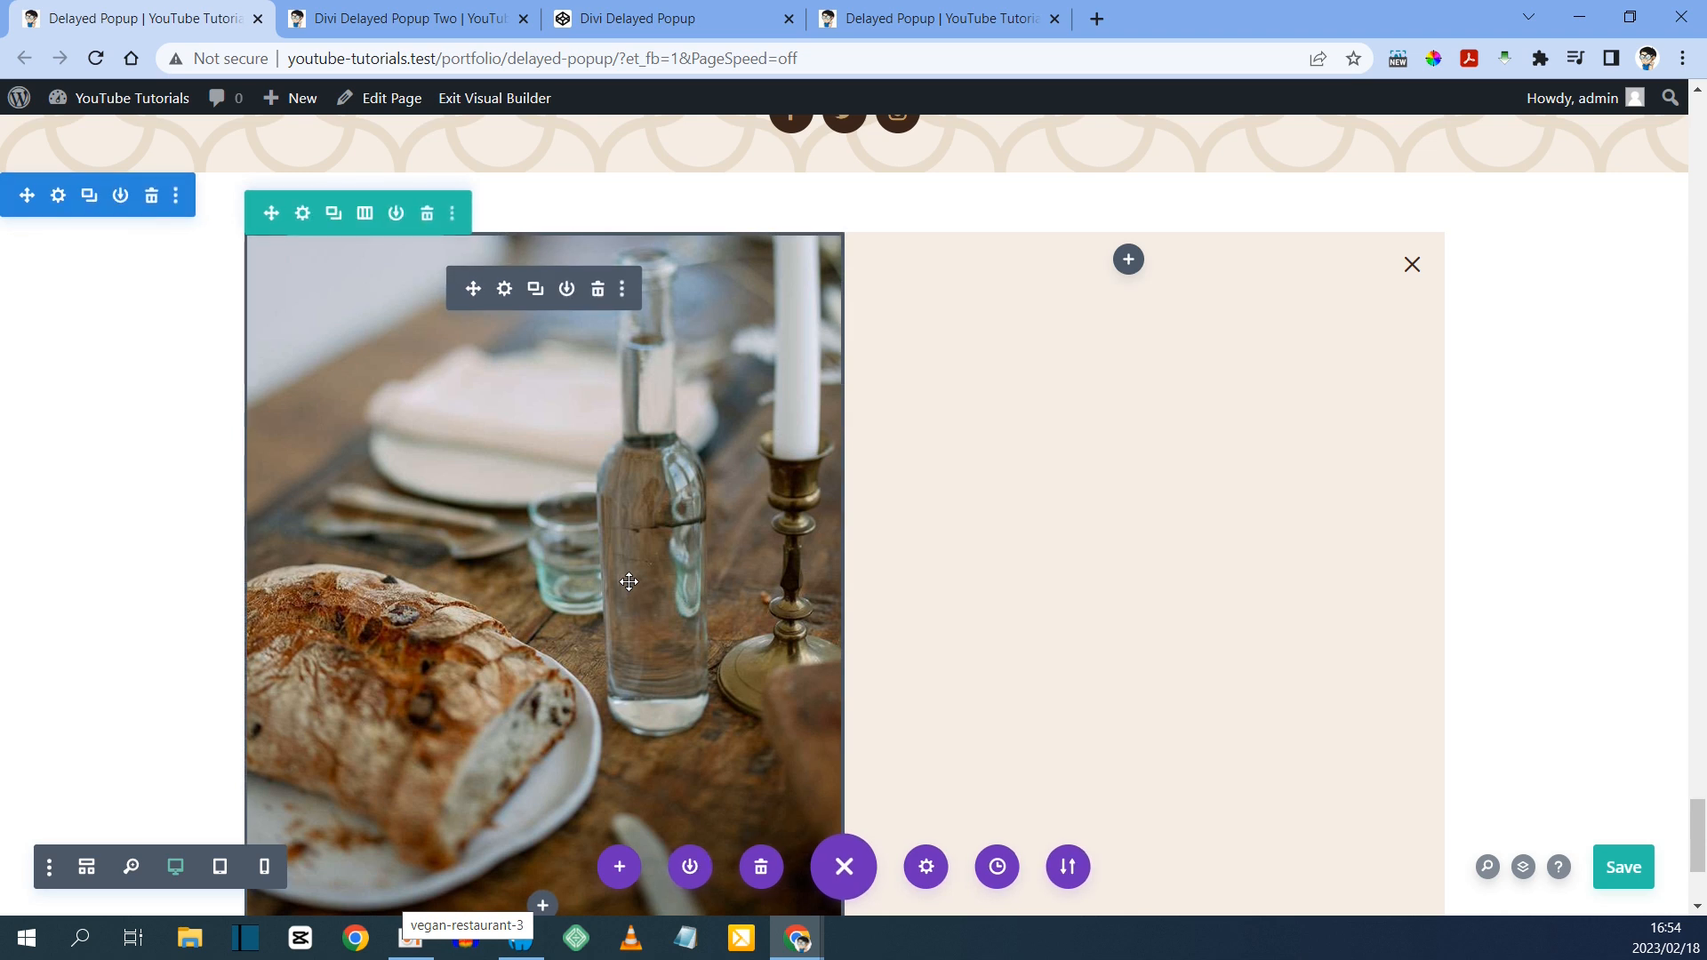
- Add a Text module to the column beside the image and replace its body with the copied "Your Heading Goes Here" heading and description text
{"action": "scroll", "coordinate": [628, 582], "scroll_direction": "down", "scroll_amount": 1}
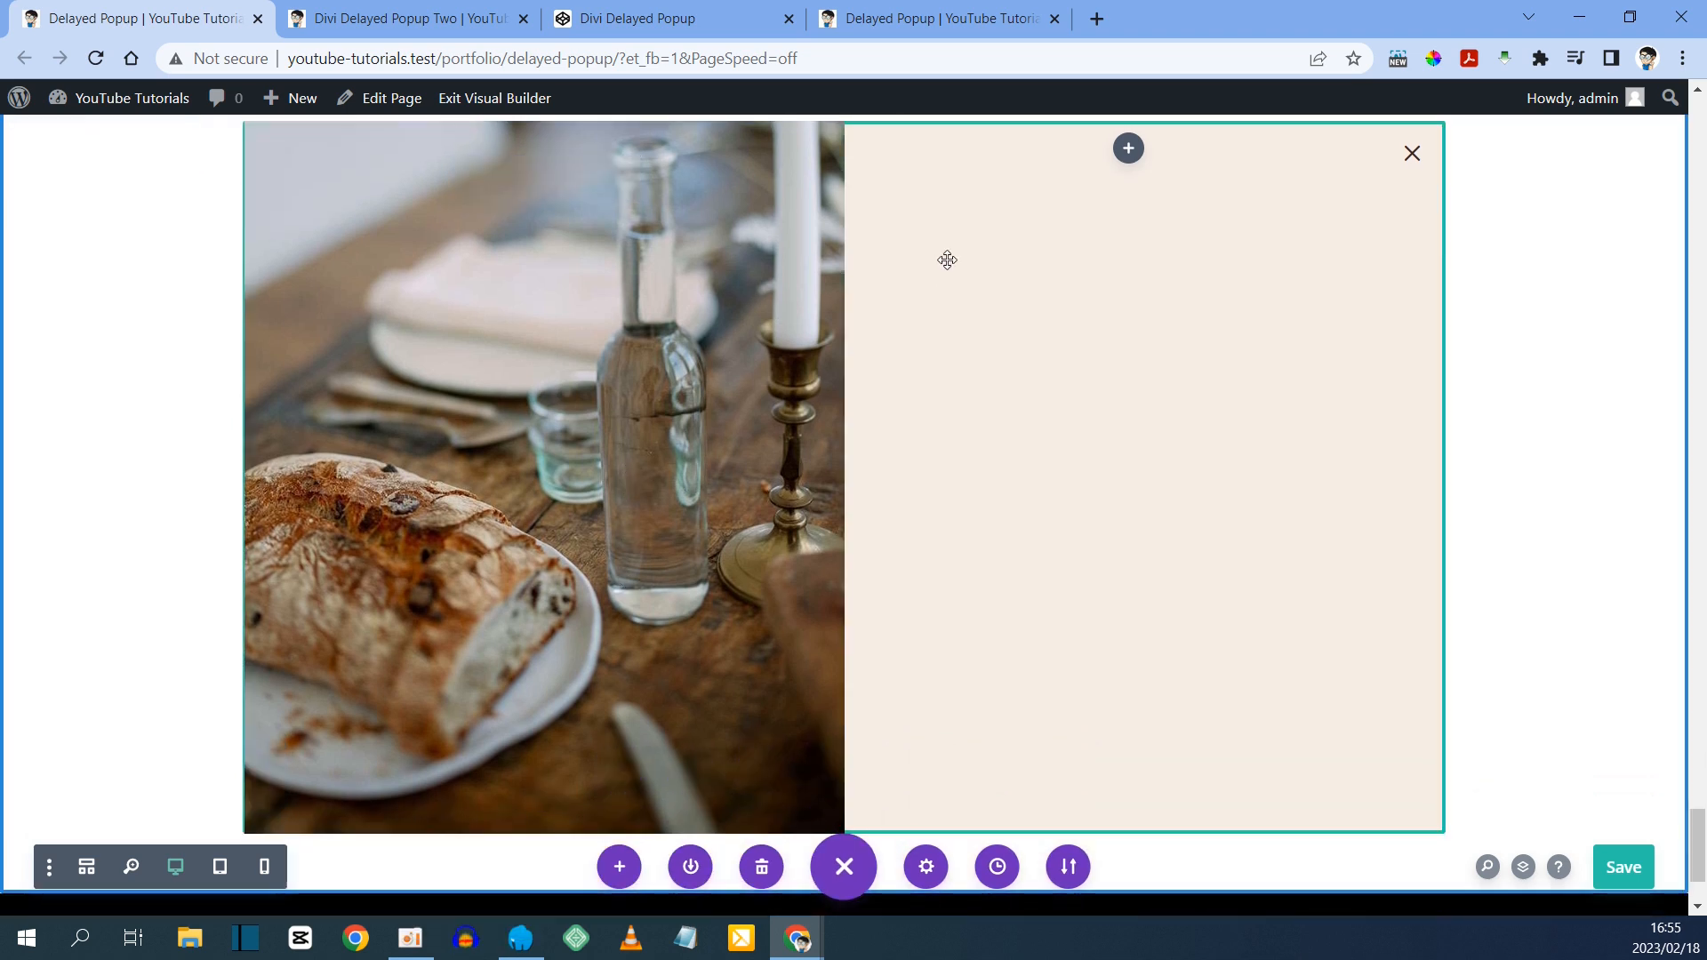
{"action": "left_click", "coordinate": [1128, 153]}
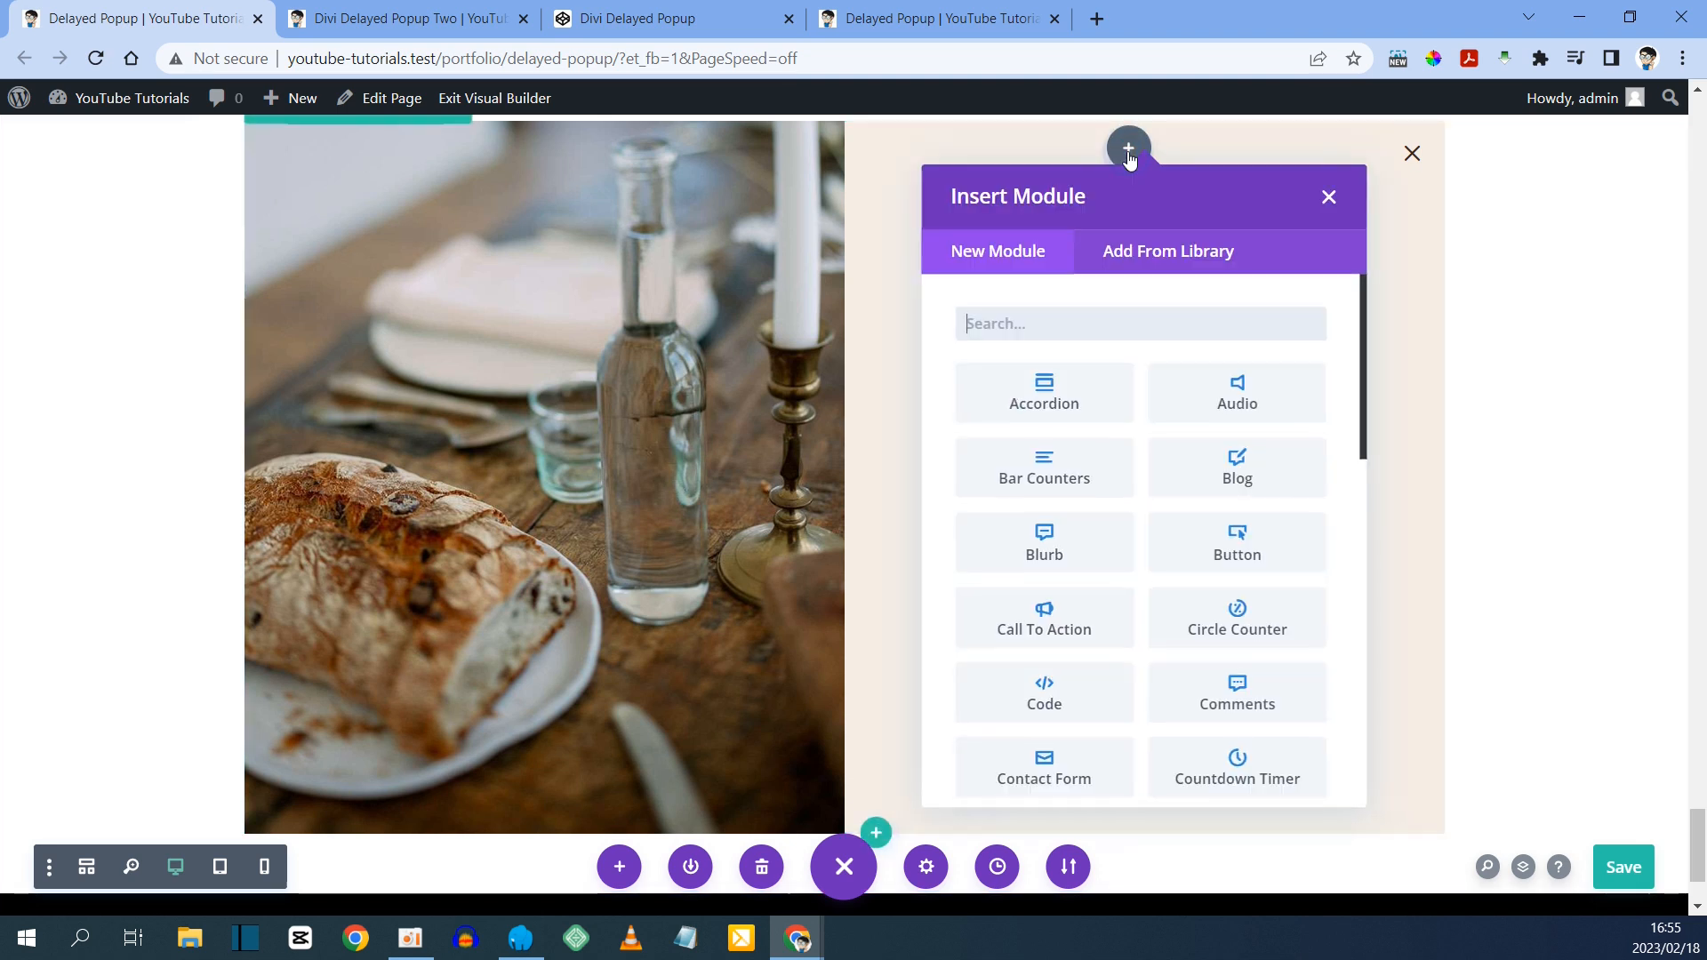
{"action": "type", "text": "text"}
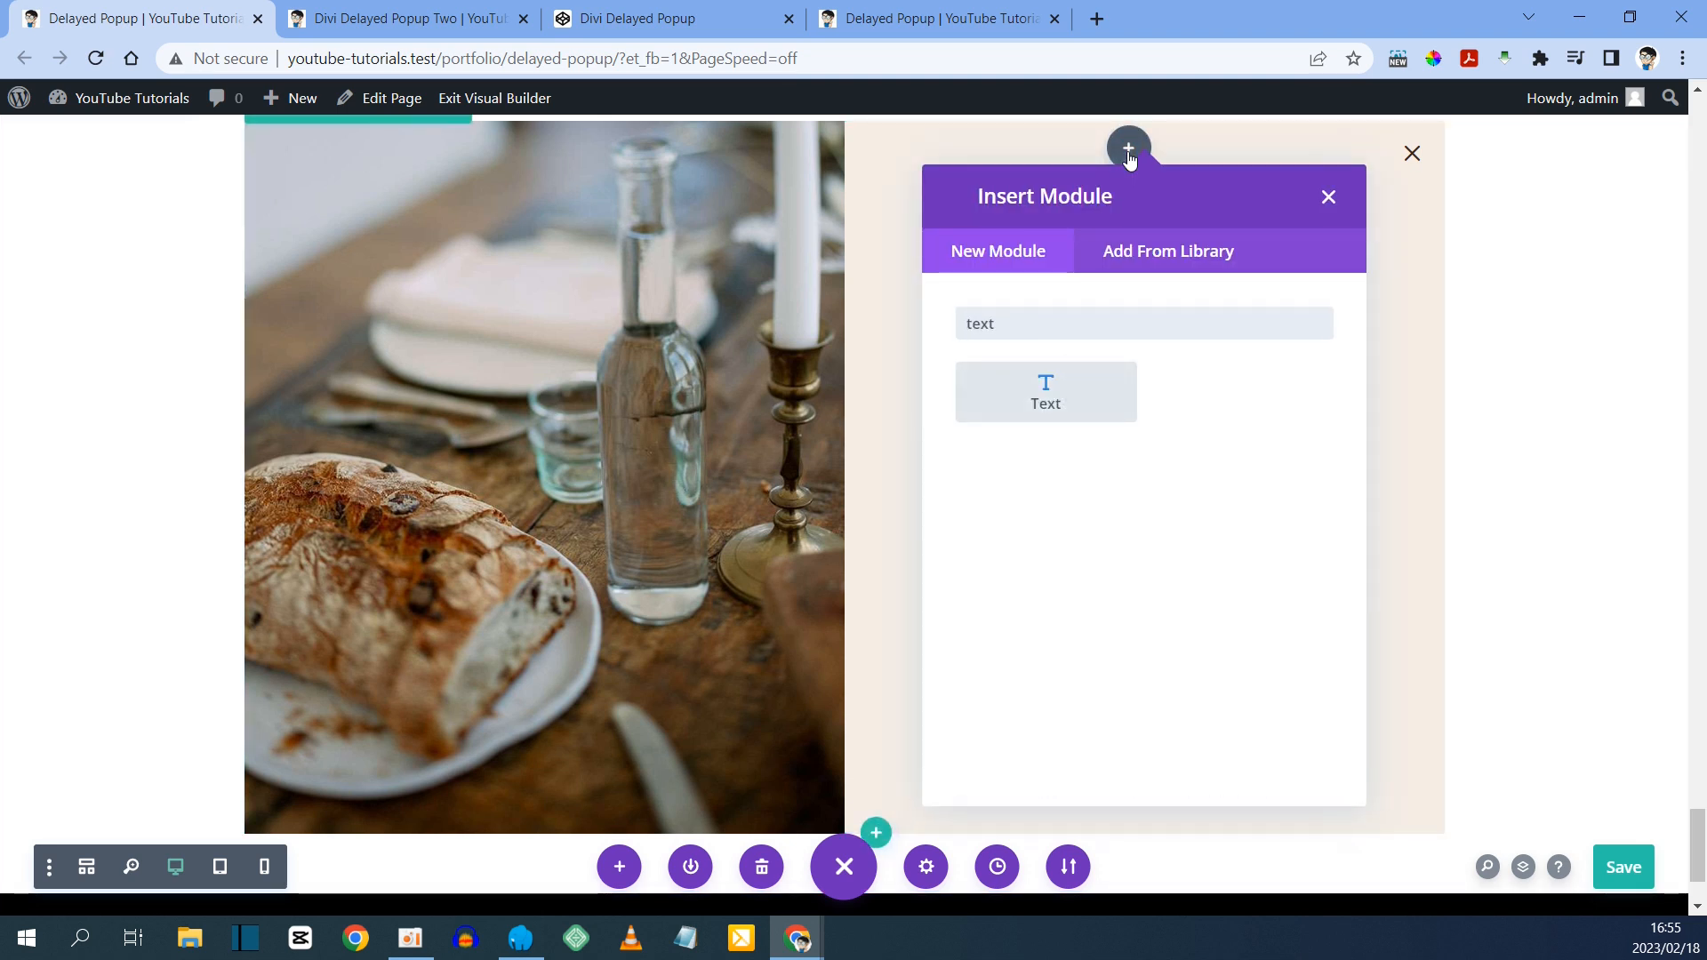
{"action": "left_click", "coordinate": [1000, 392]}
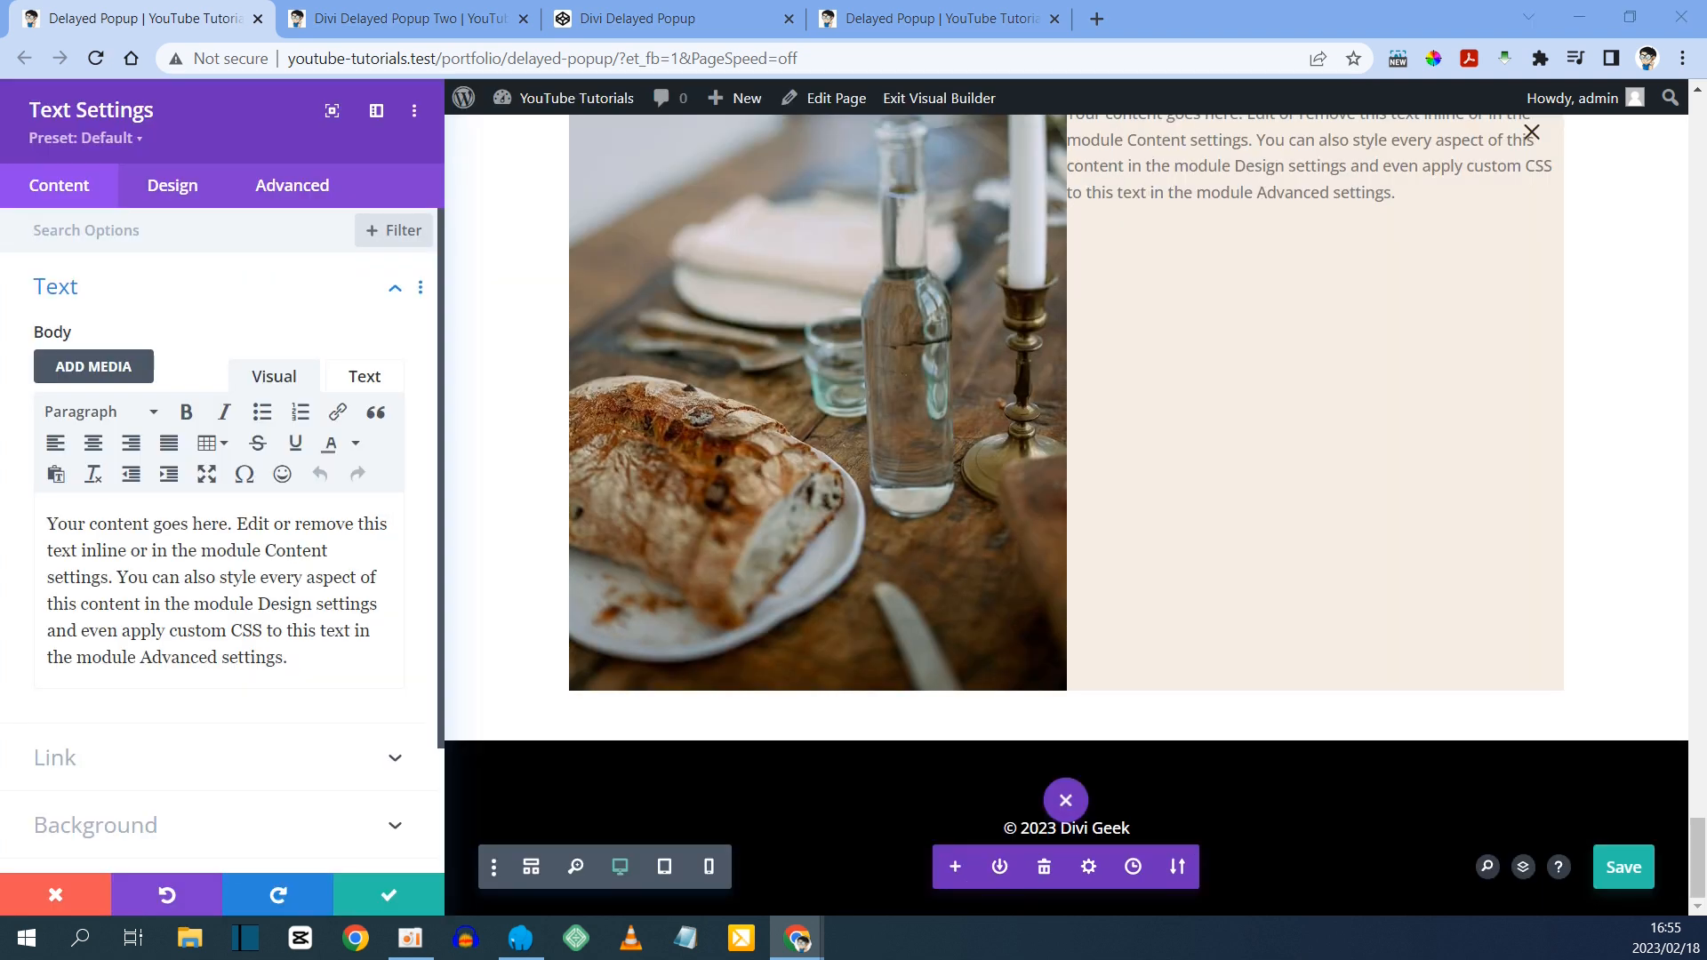
{"action": "left_click", "coordinate": [170, 529]}
{"action": "key", "text": "ctrl+a"}
{"action": "key", "text": "ctrl+v"}
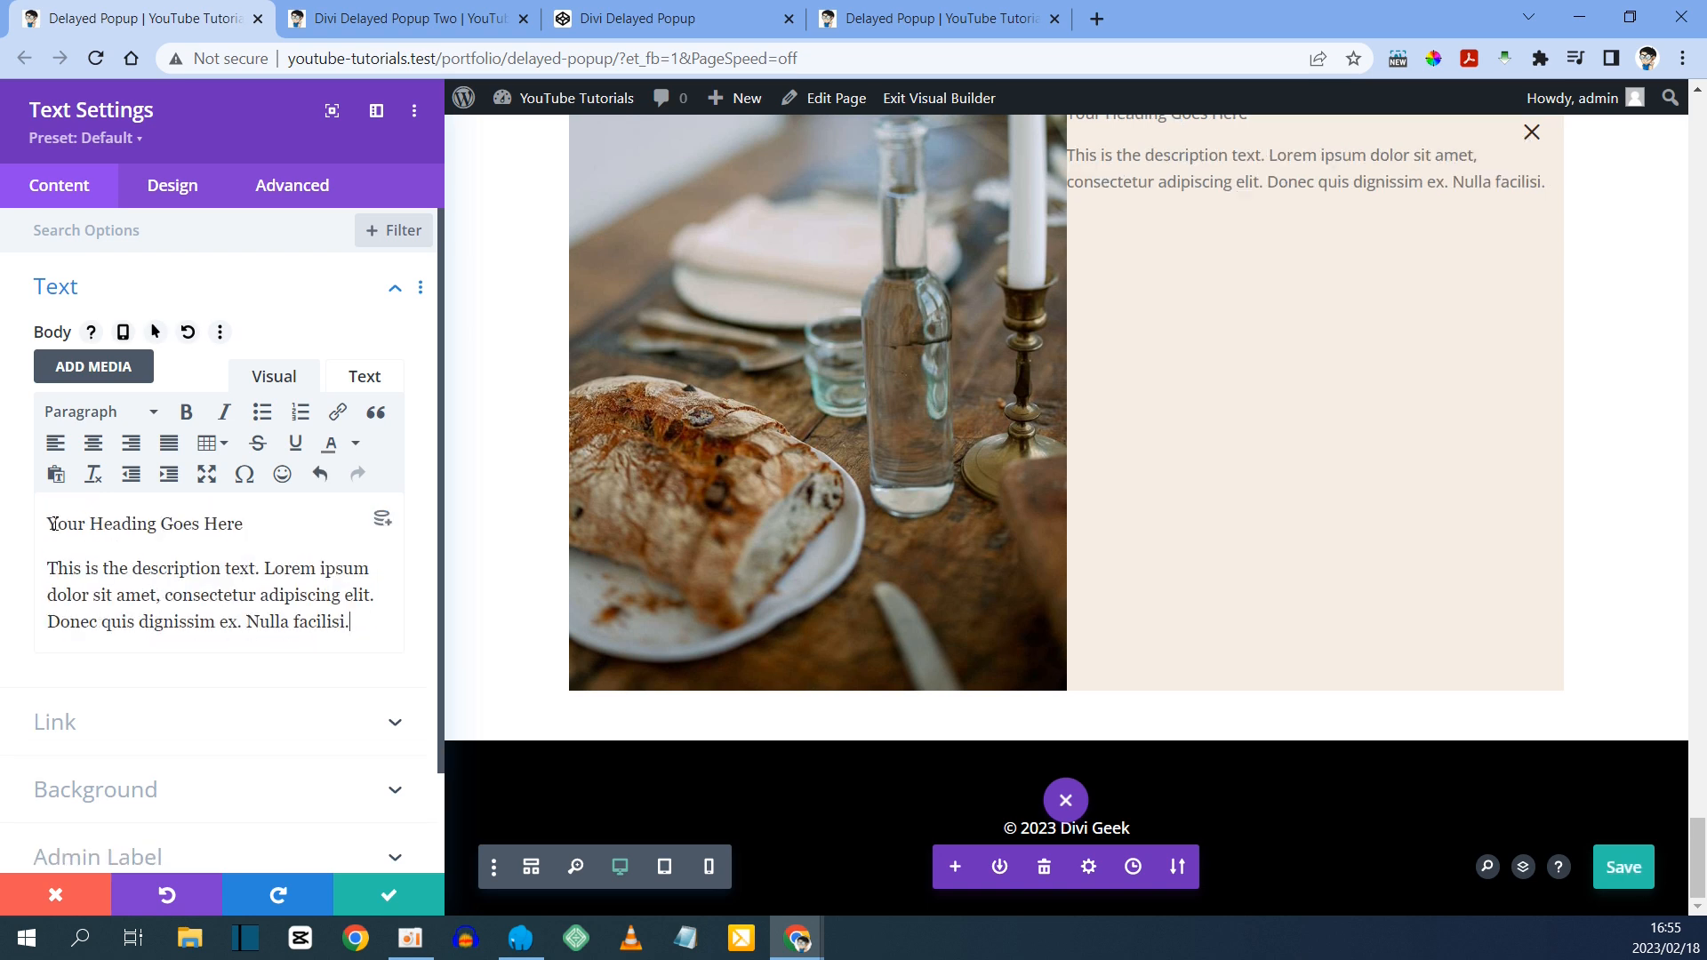
- Format the "Your Heading Goes Here" line as Heading 3
{"action": "left_click_drag", "start_coordinate": [112, 525], "coordinate": [235, 531]}
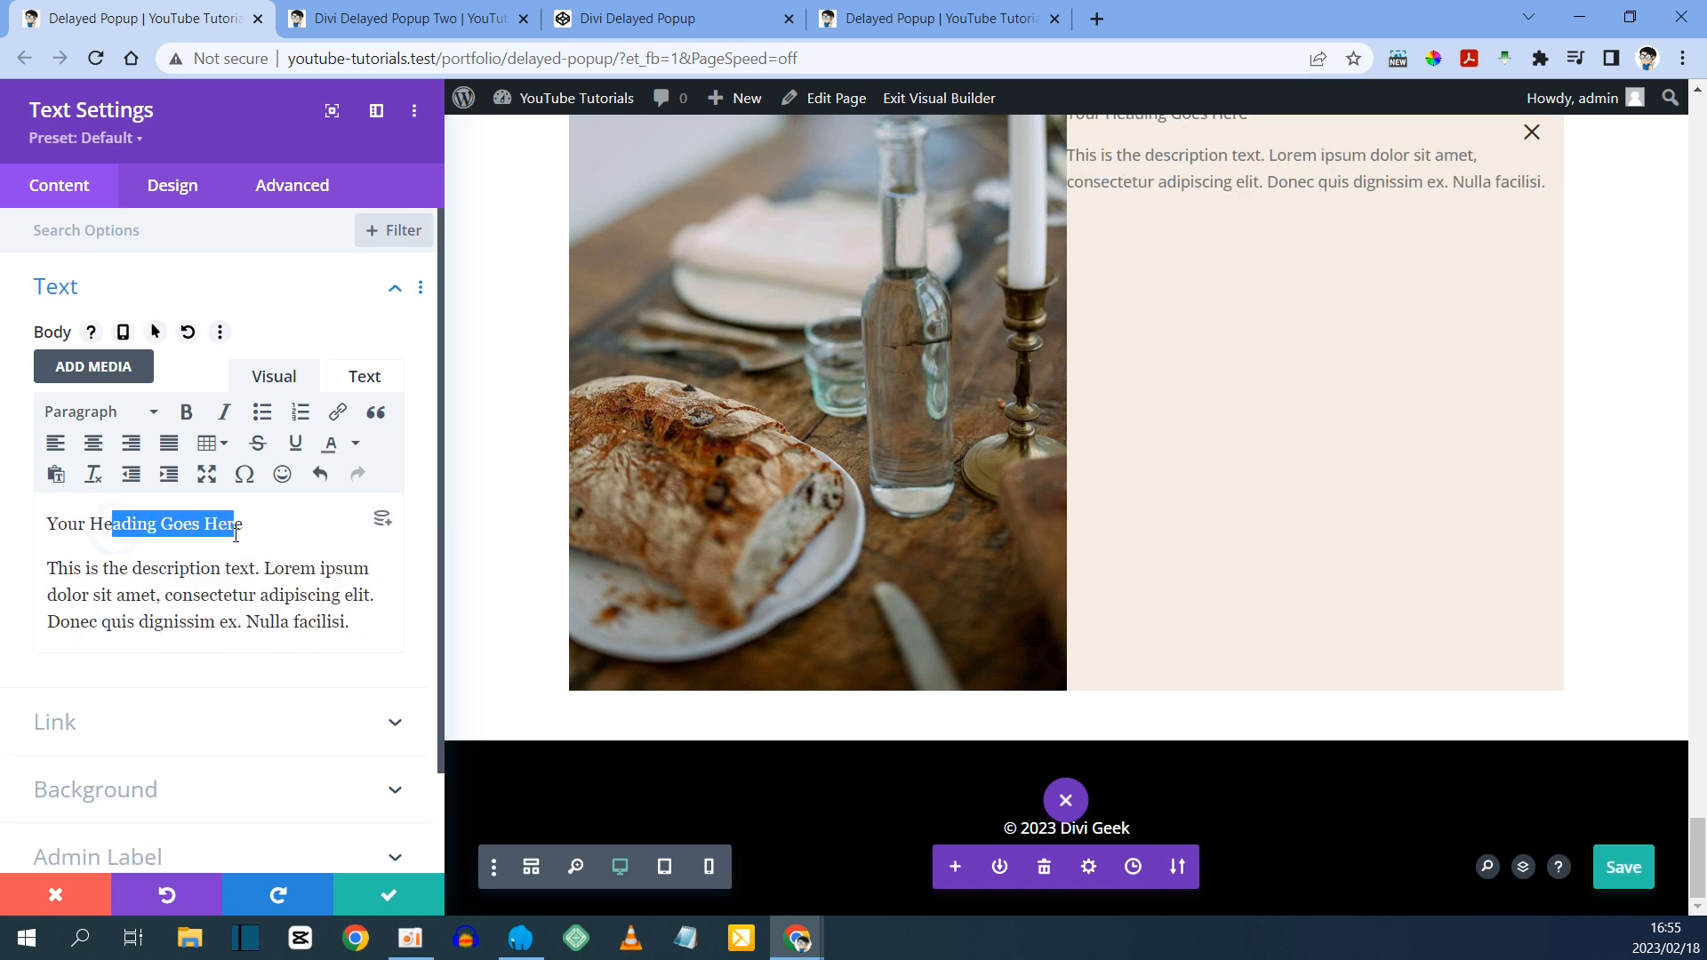
{"action": "left_click", "coordinate": [45, 522]}
{"action": "left_click_drag", "start_coordinate": [264, 521], "coordinate": [44, 524]}
{"action": "key", "text": "alt+shift+3"}
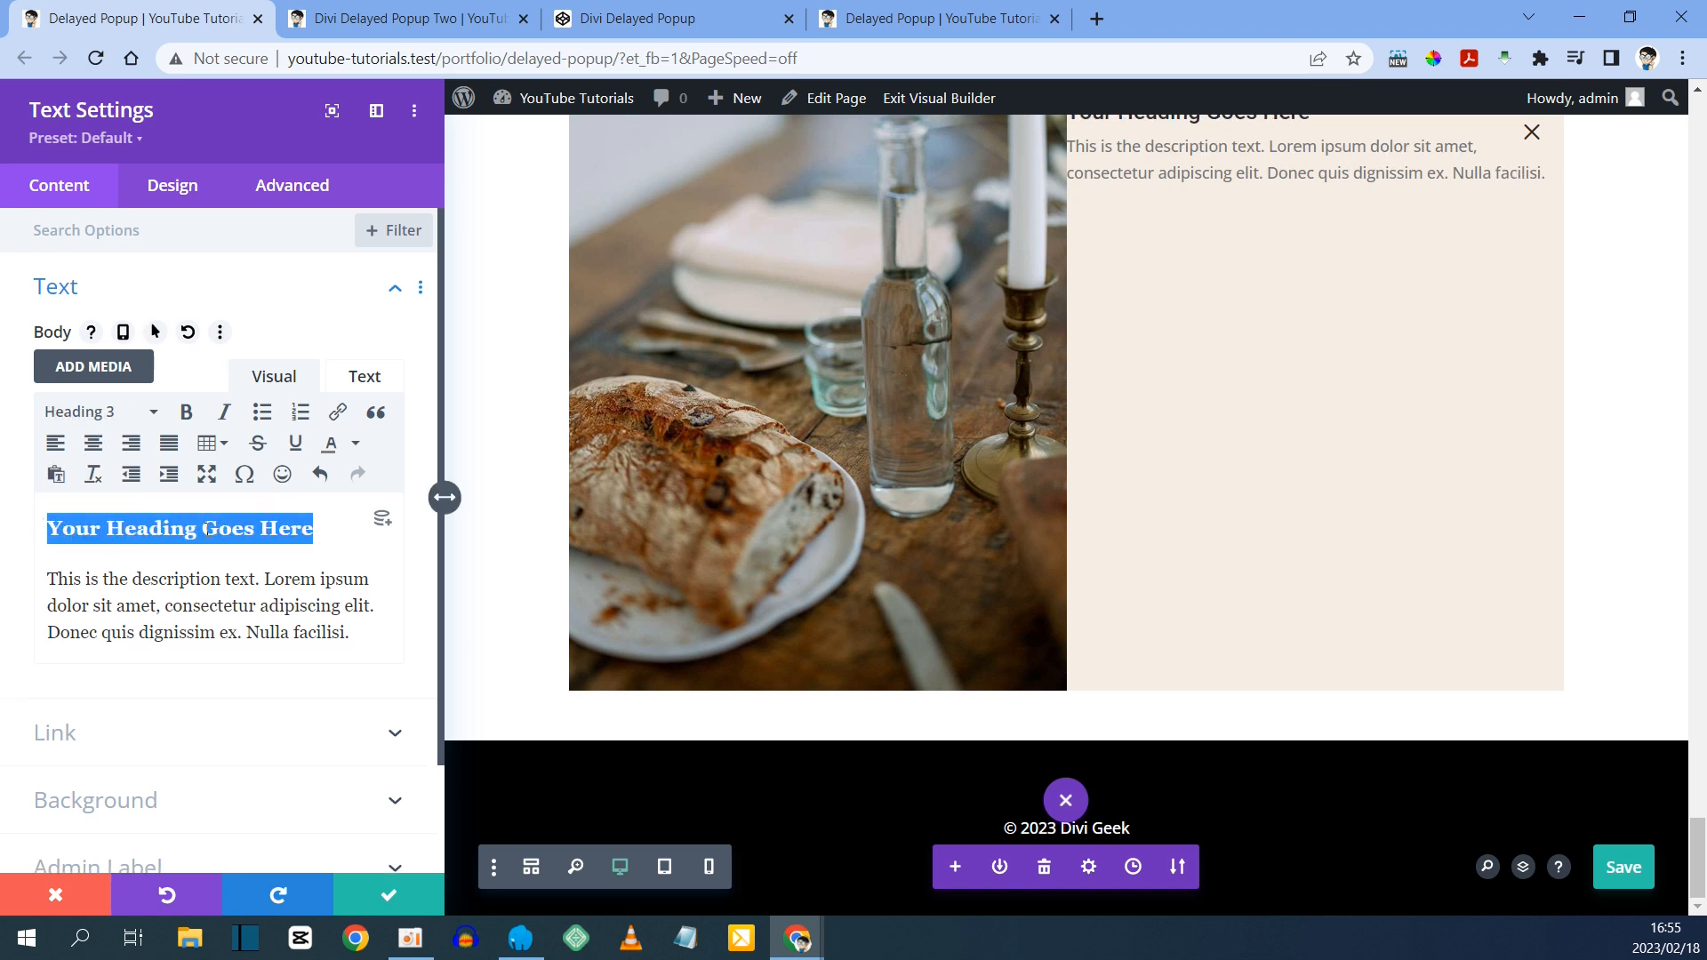
- Center-align the Heading 3 text of the popup's text module
{"action": "scroll", "coordinate": [1254, 368], "scroll_direction": "up", "scroll_amount": 3}
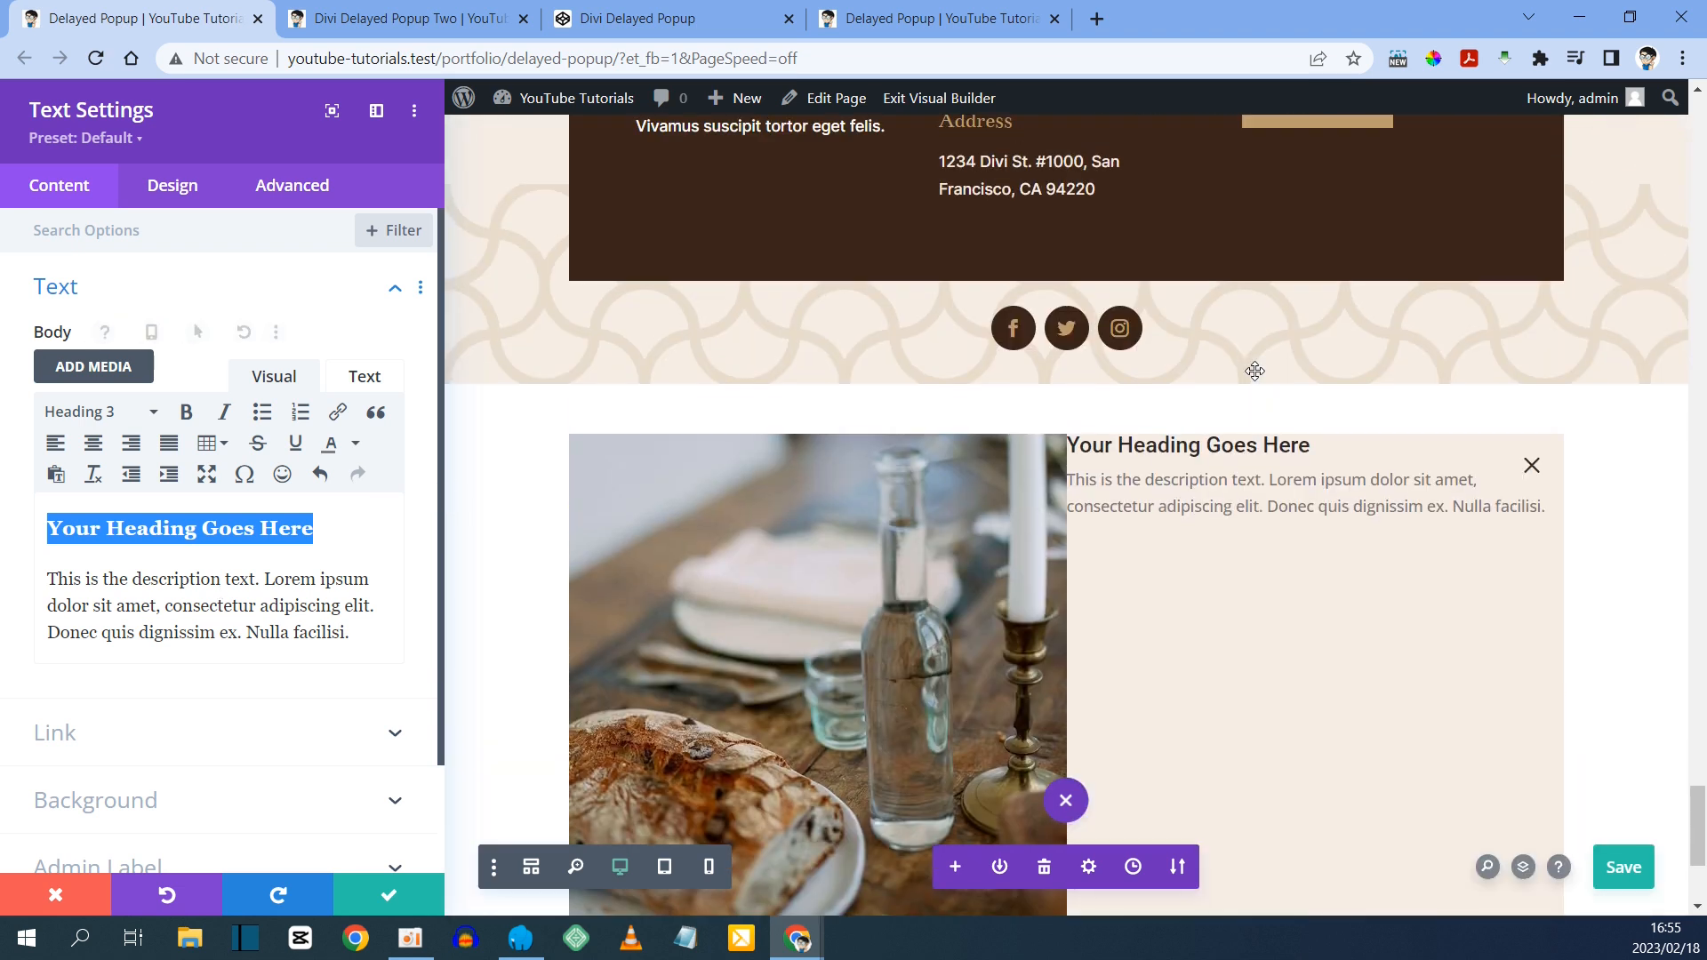
{"action": "scroll", "coordinate": [1253, 369], "scroll_direction": "down", "scroll_amount": 2}
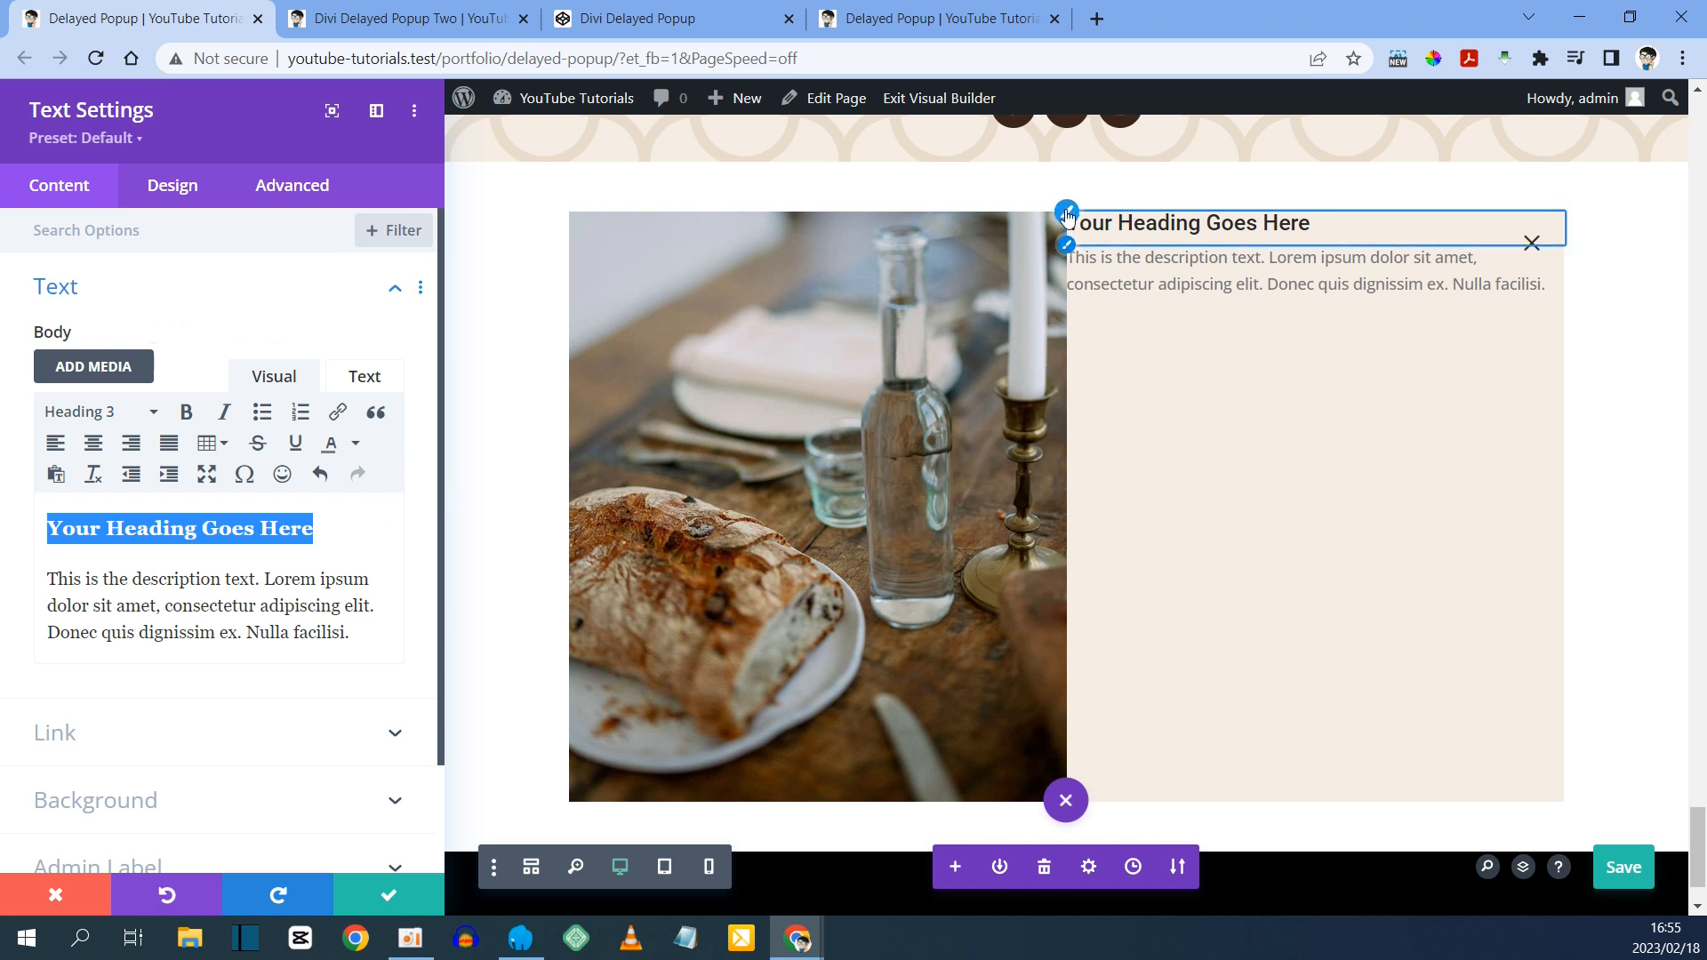
{"action": "left_click", "coordinate": [1067, 215]}
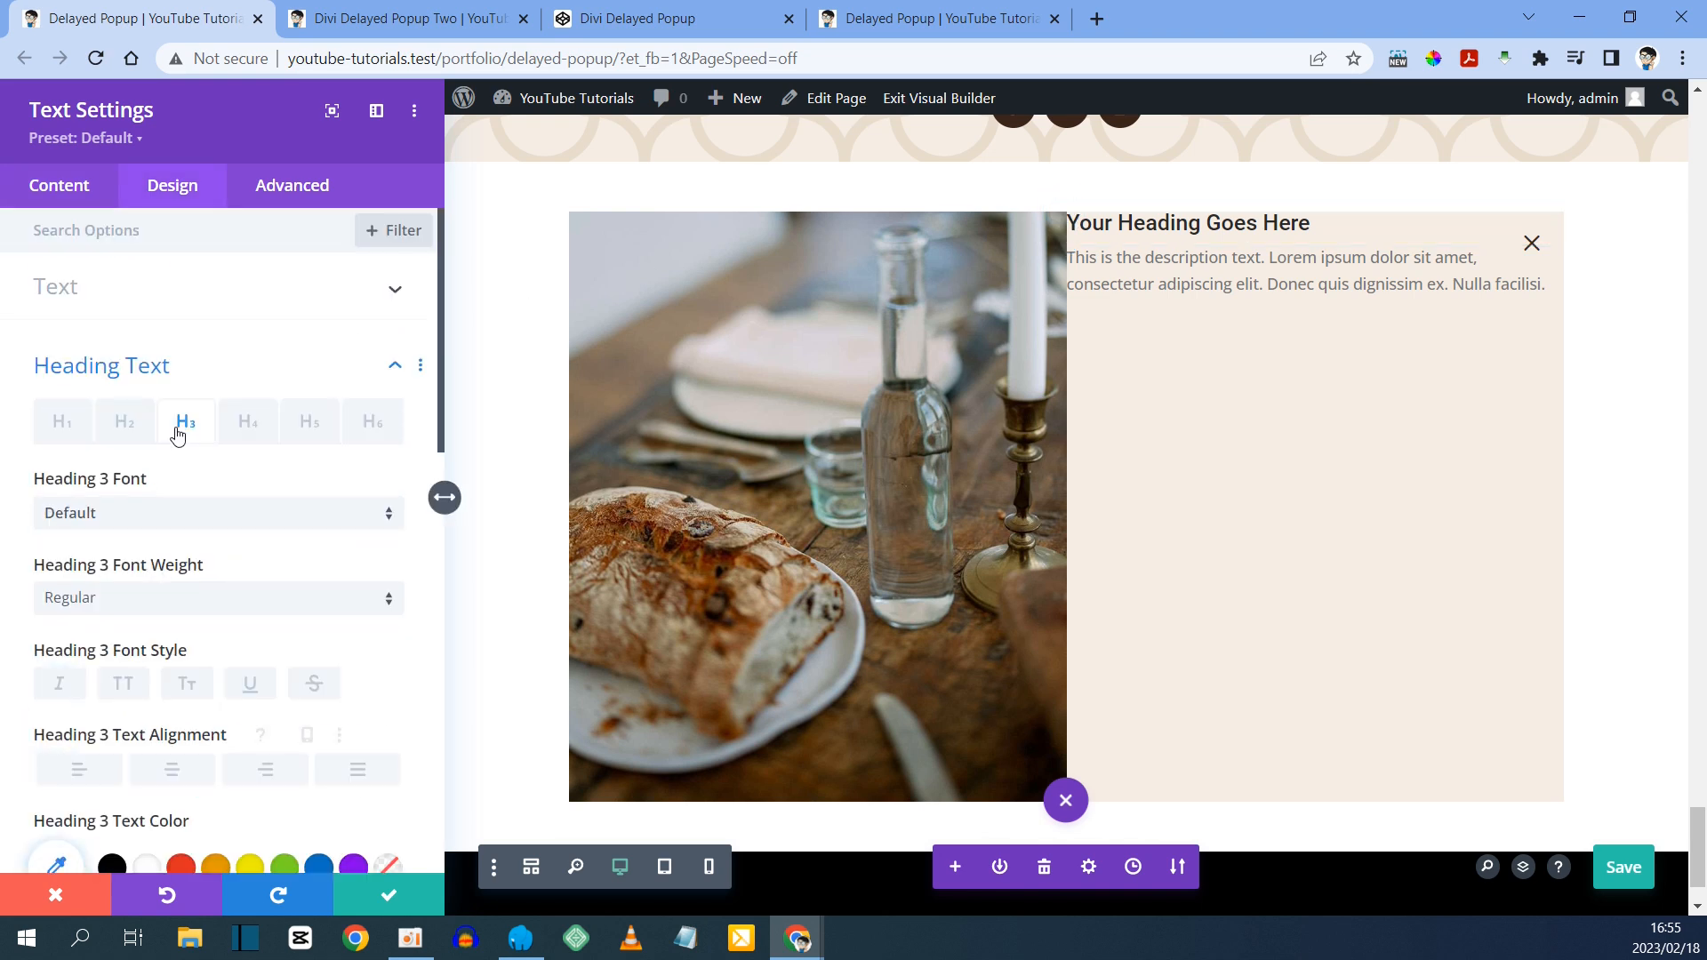
{"action": "scroll", "coordinate": [178, 434], "scroll_direction": "down", "scroll_amount": 3}
{"action": "left_click", "coordinate": [172, 547]}
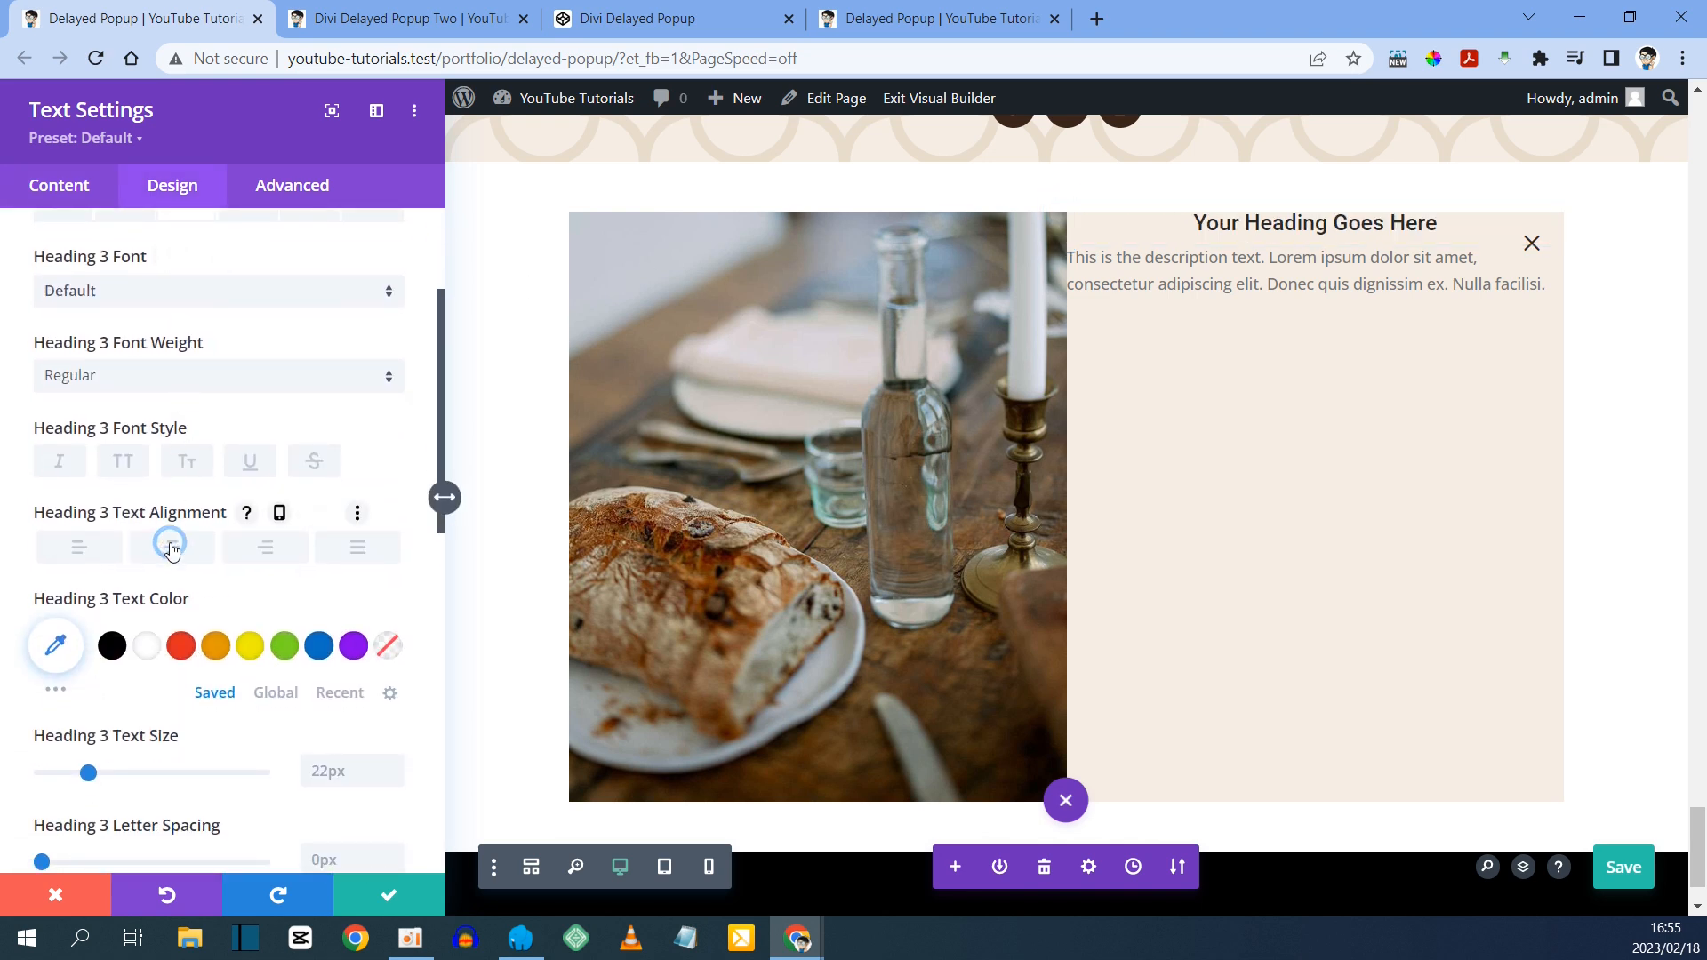
- Increase the description's body text size and center-align the text
{"action": "mouse_move", "coordinate": [1134, 256]}
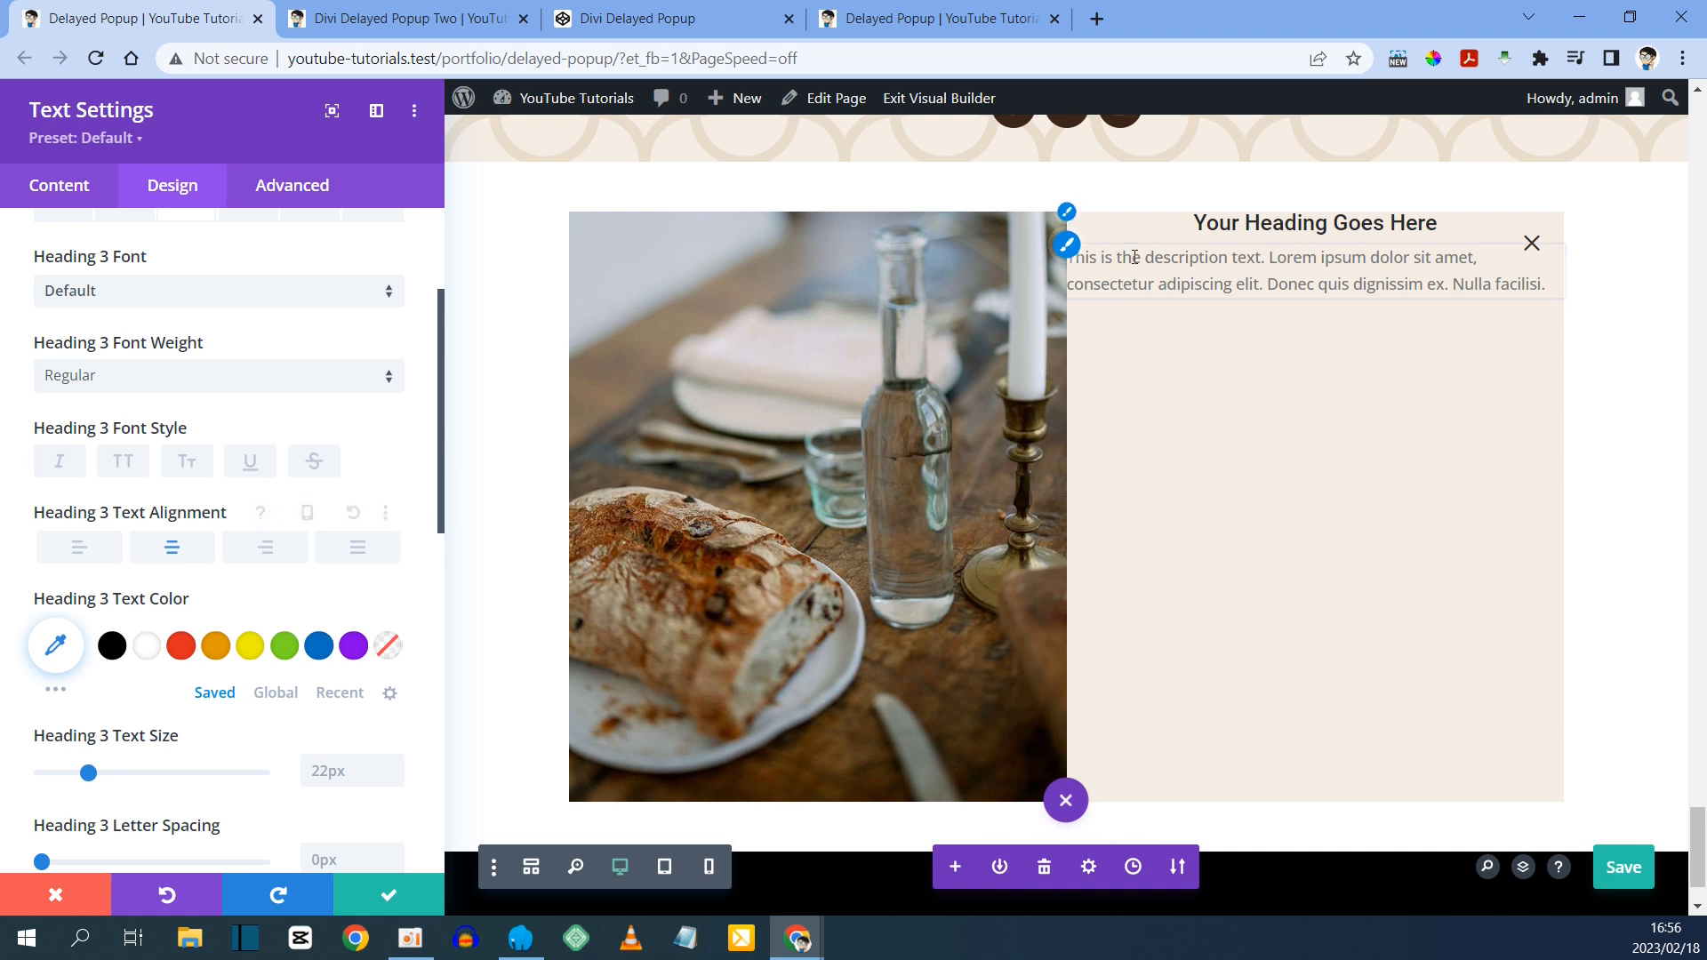
{"action": "left_click", "coordinate": [1067, 244]}
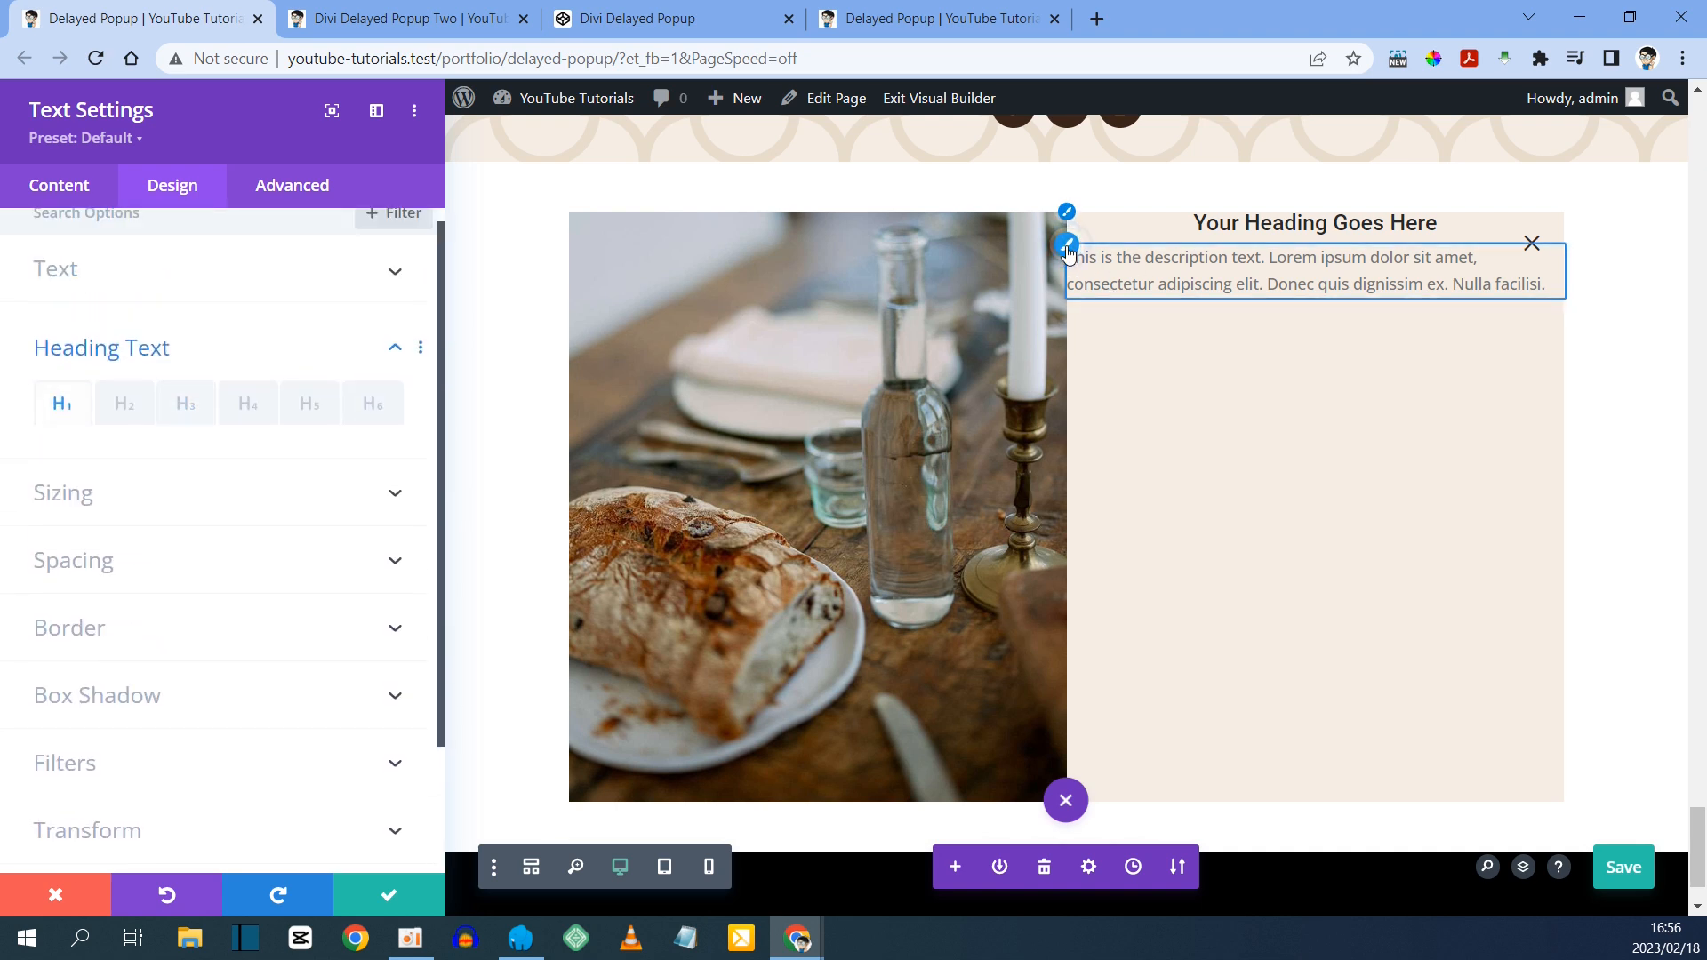
{"action": "scroll", "coordinate": [256, 513], "scroll_direction": "down", "scroll_amount": 3}
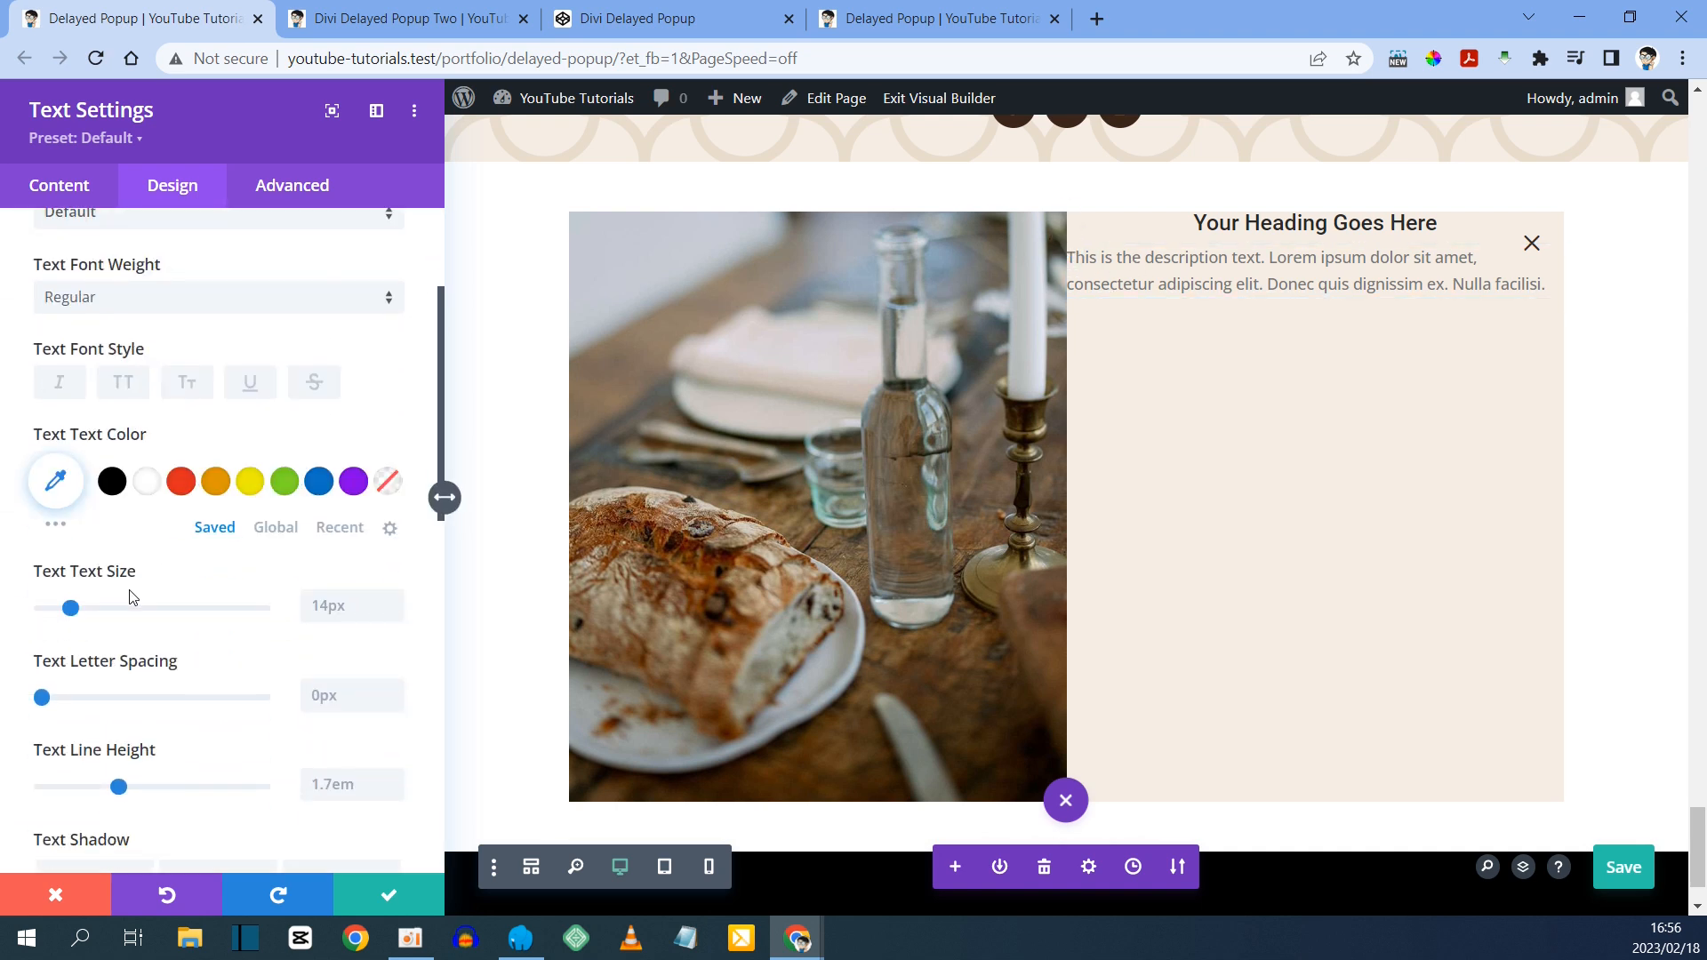
{"action": "left_click", "coordinate": [329, 594]}
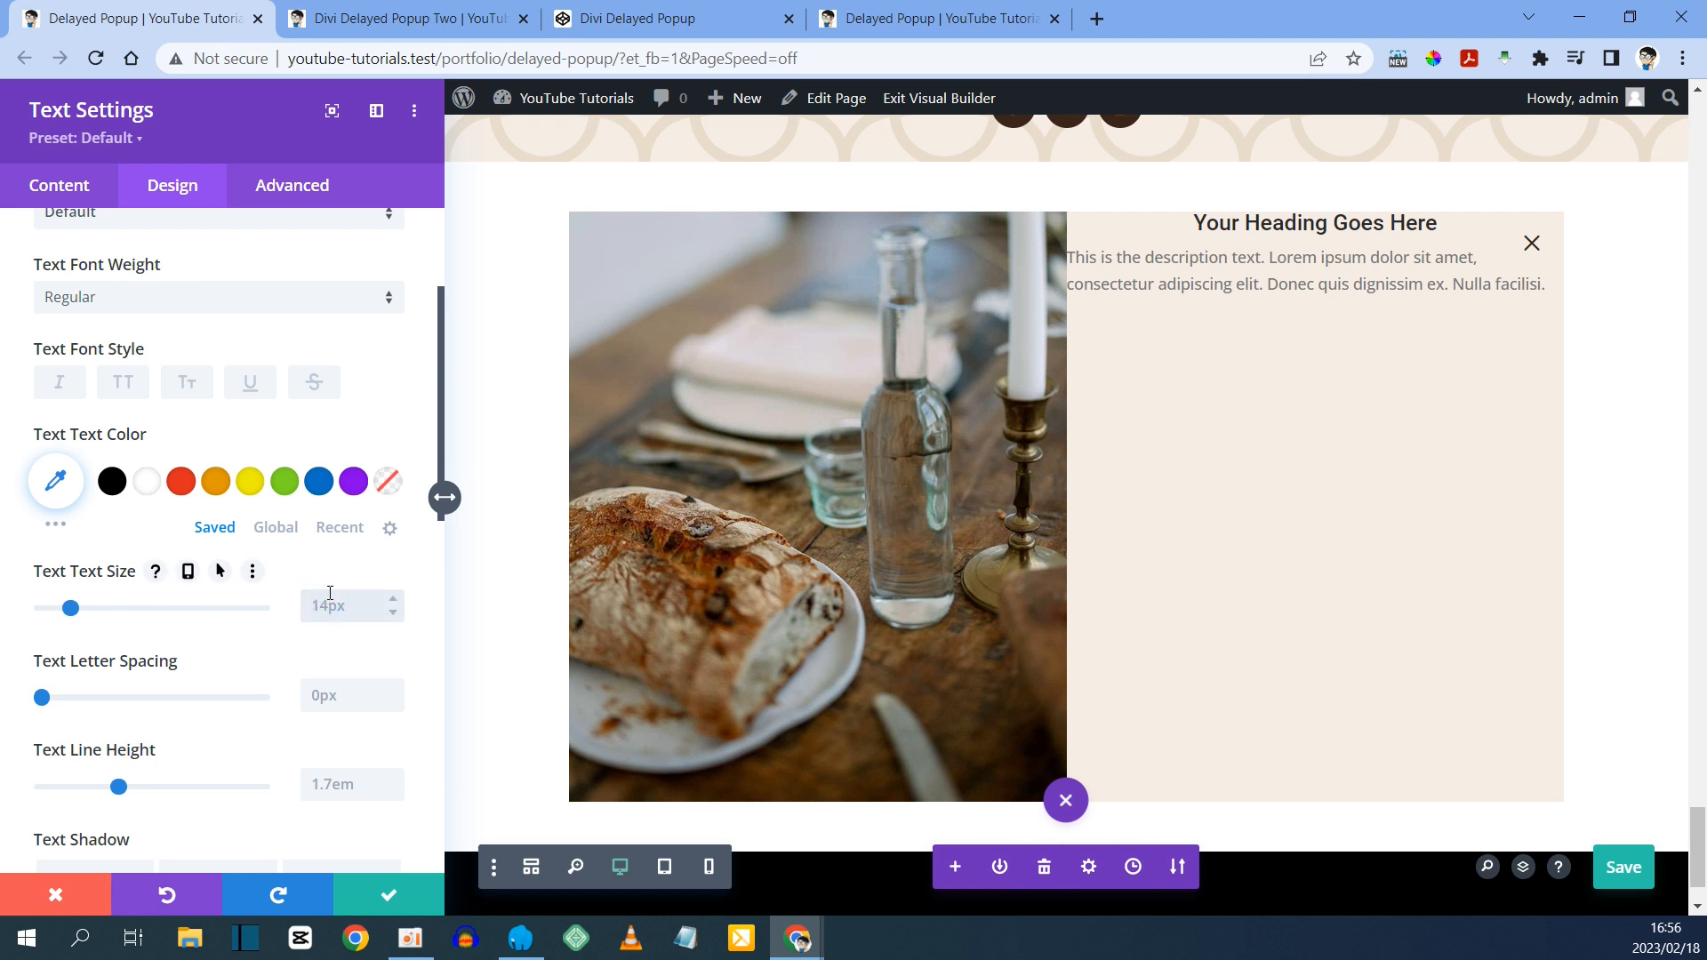
{"action": "scroll", "coordinate": [330, 594], "scroll_direction": "down", "scroll_amount": 6}
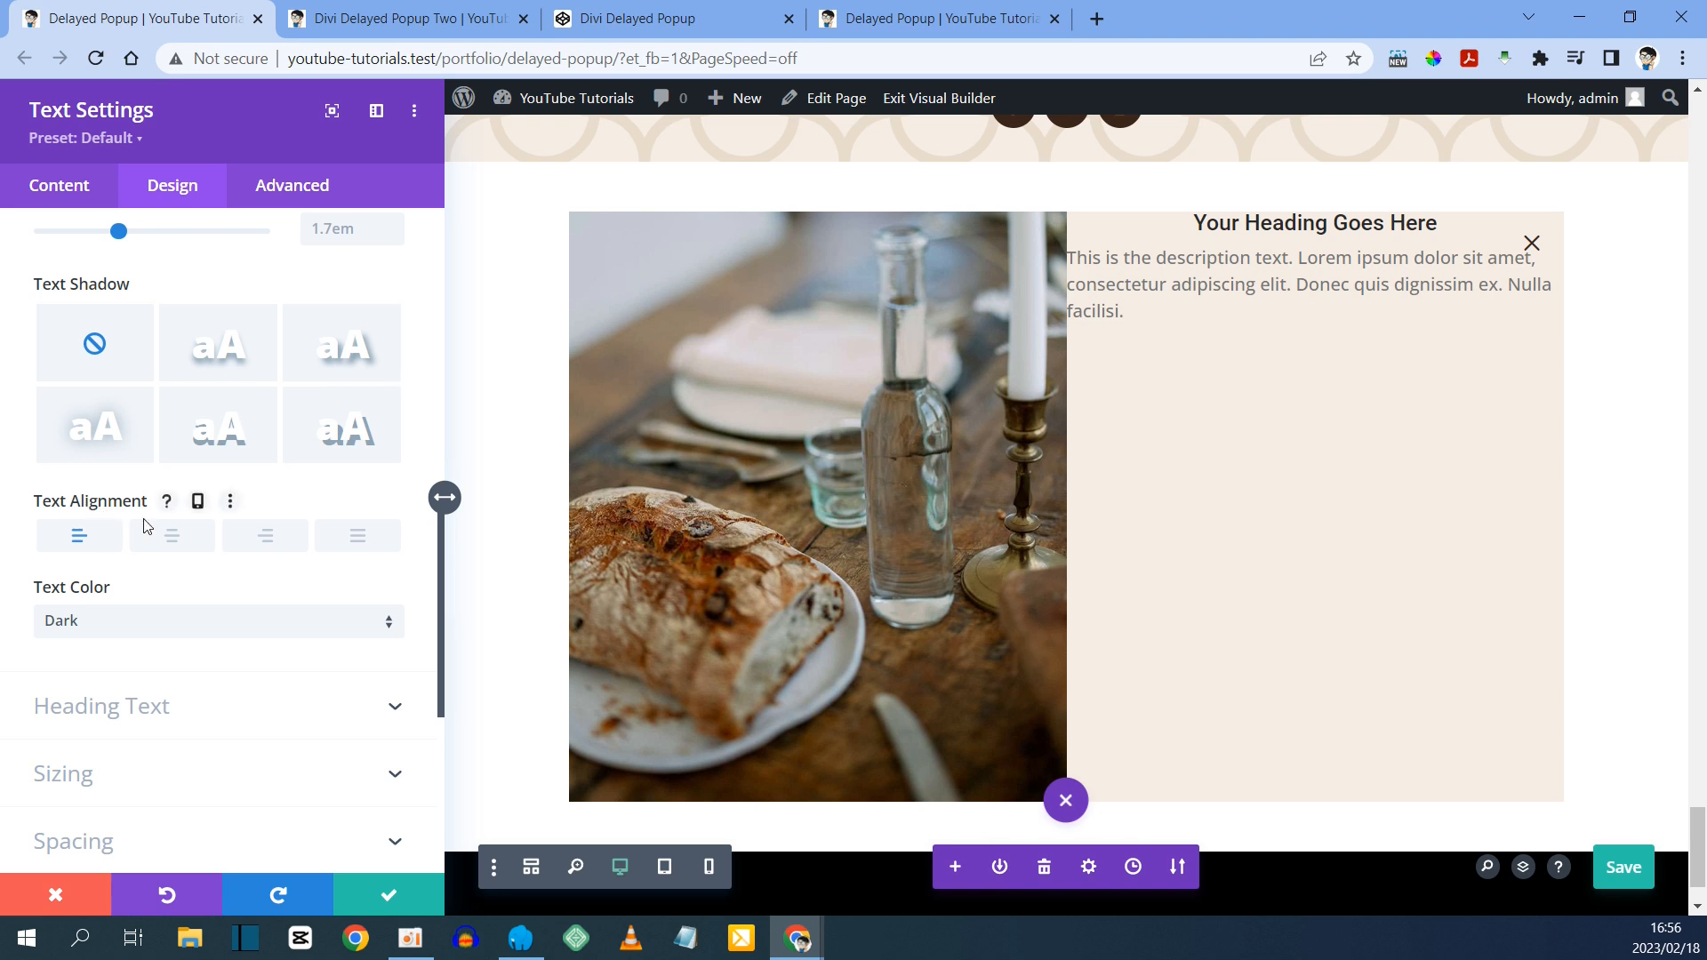
{"action": "left_click", "coordinate": [165, 539]}
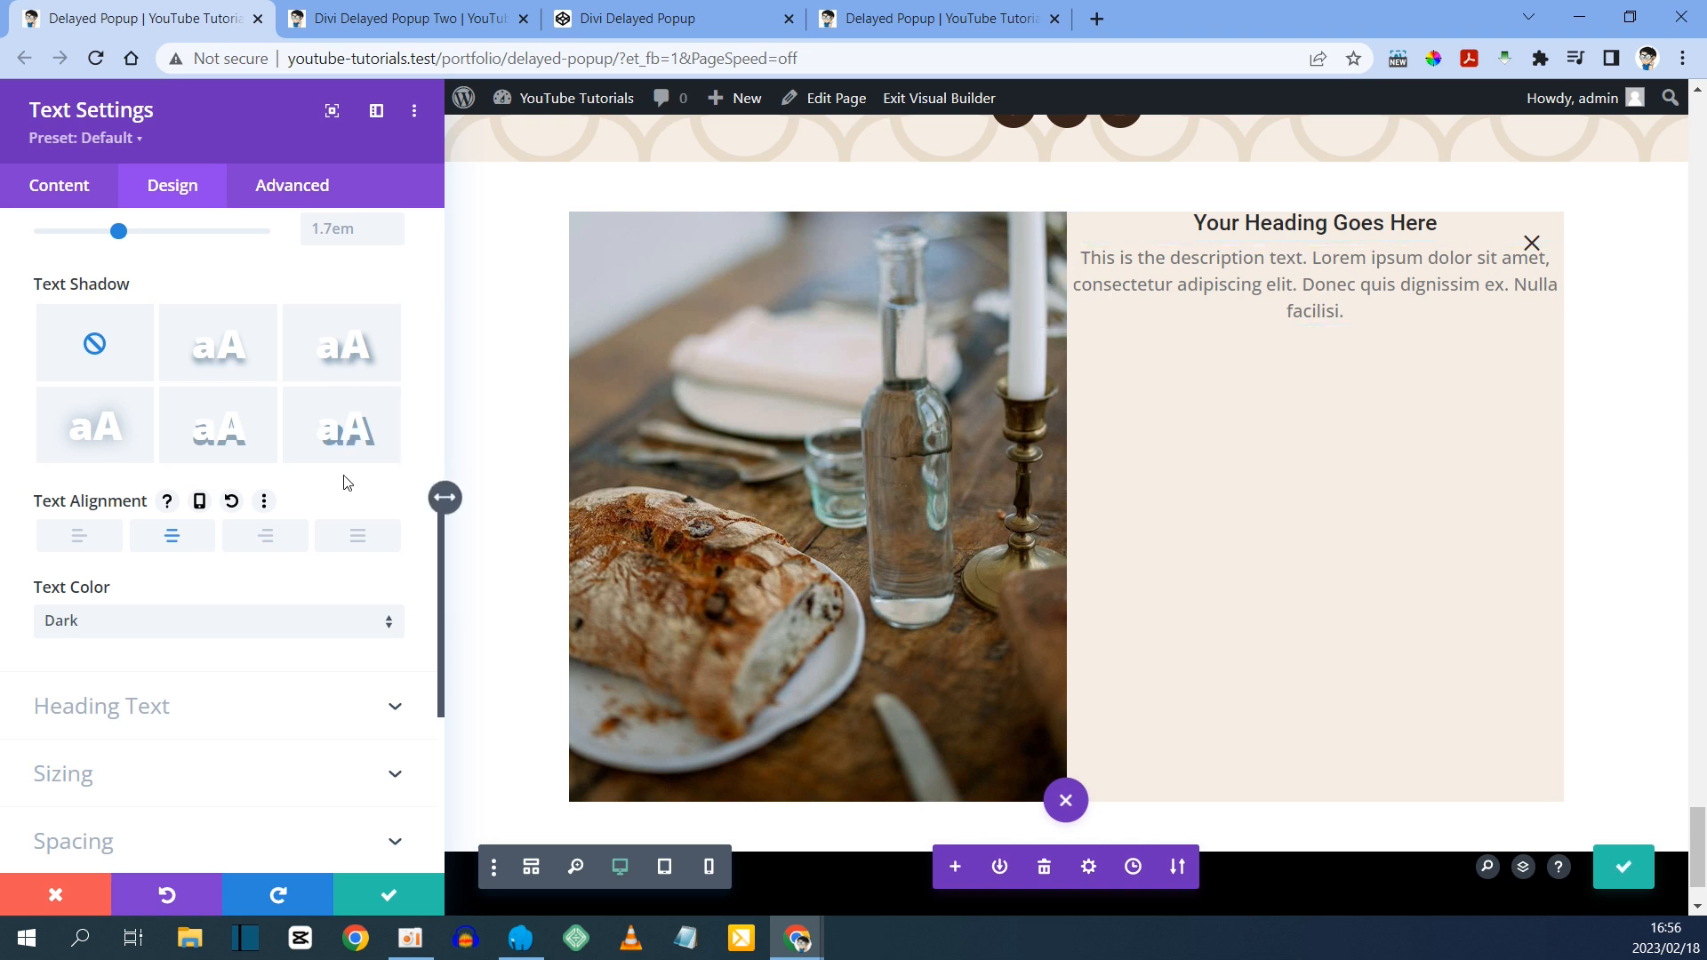
- Set the text module's width to 90%
{"action": "scroll", "coordinate": [250, 518], "scroll_direction": "down", "scroll_amount": 1}
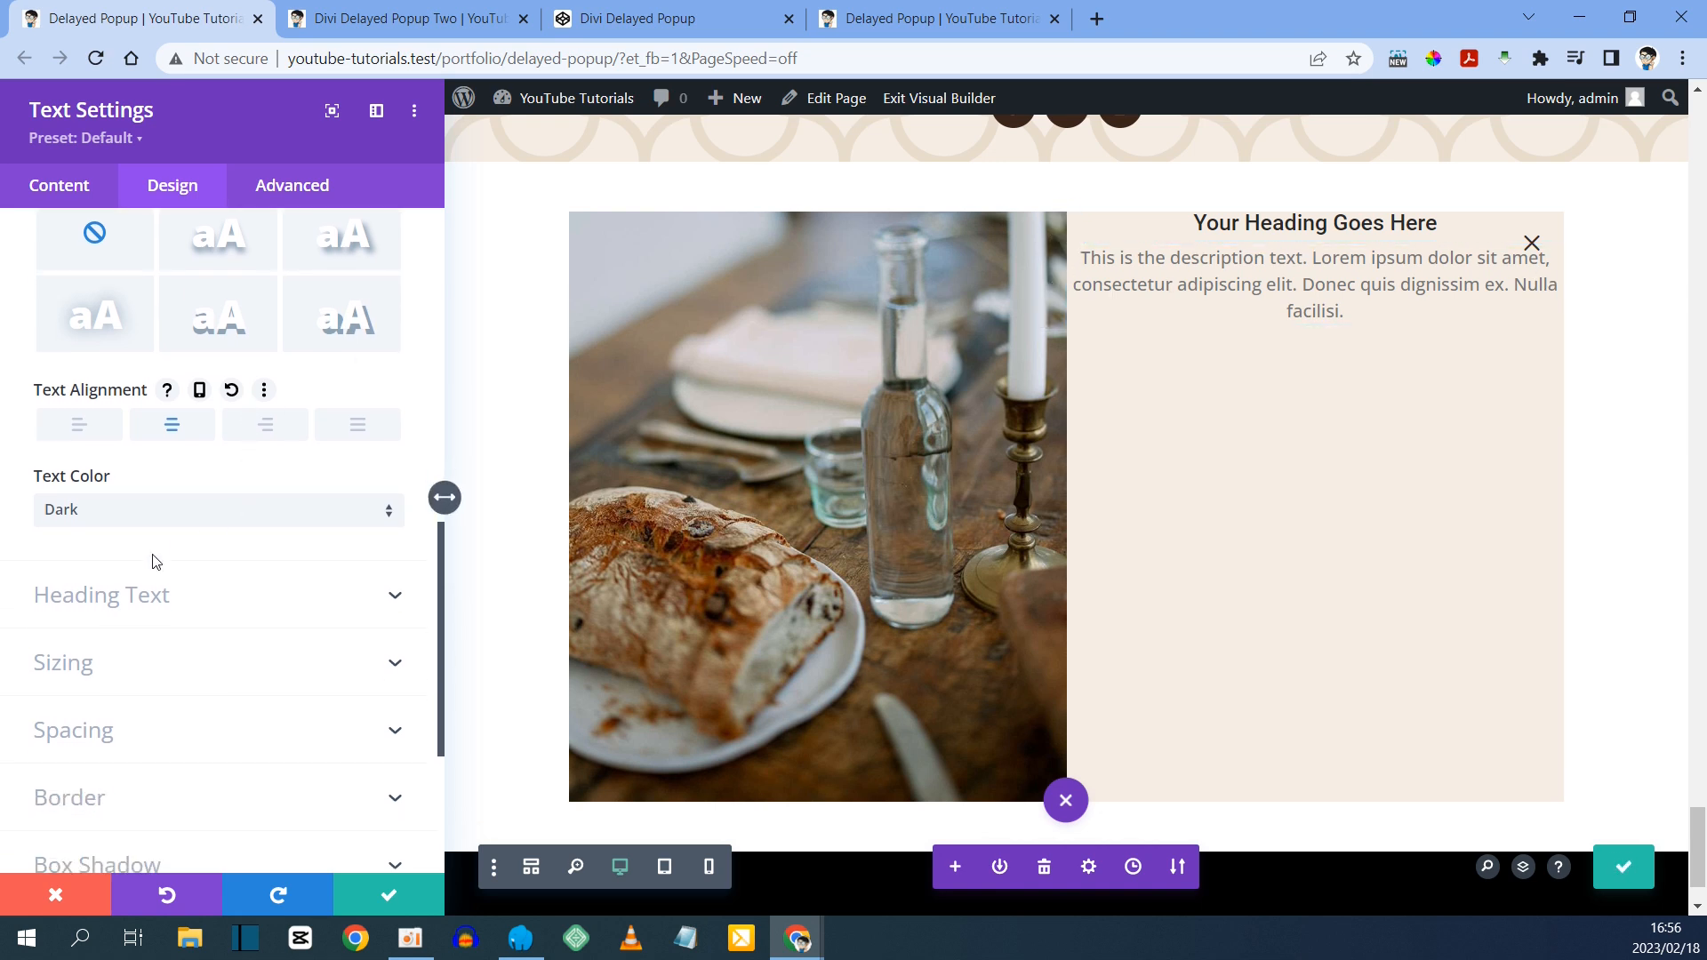
{"action": "left_click", "coordinate": [82, 671]}
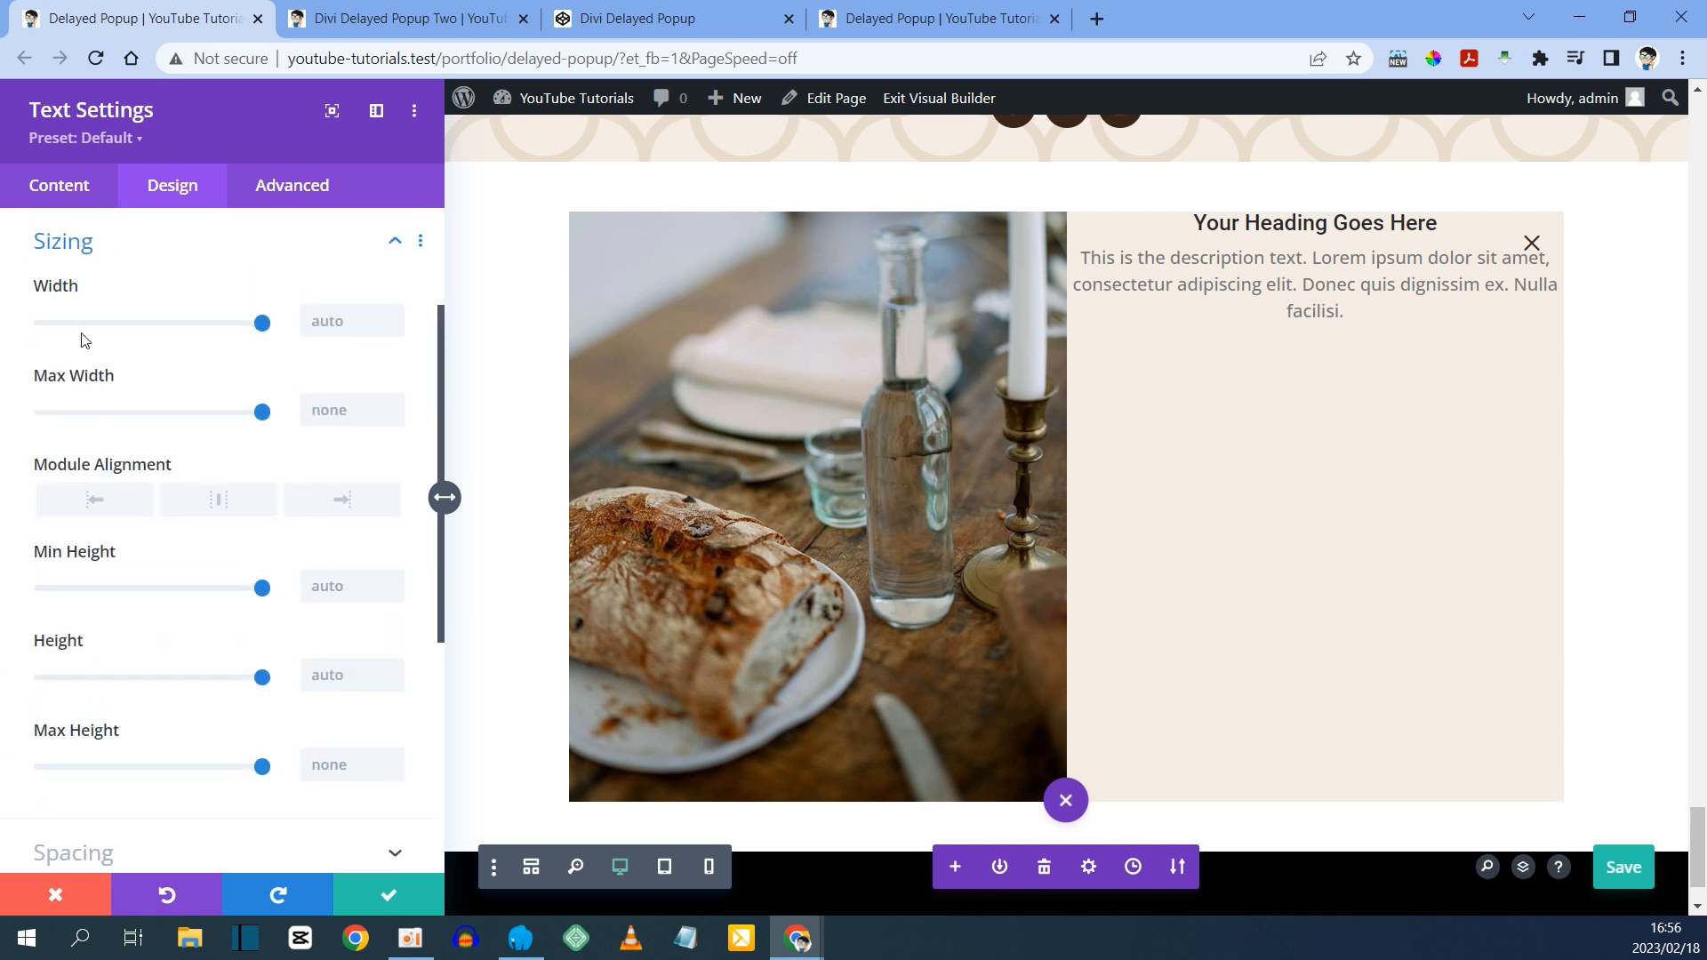
{"action": "left_click", "coordinate": [315, 326]}
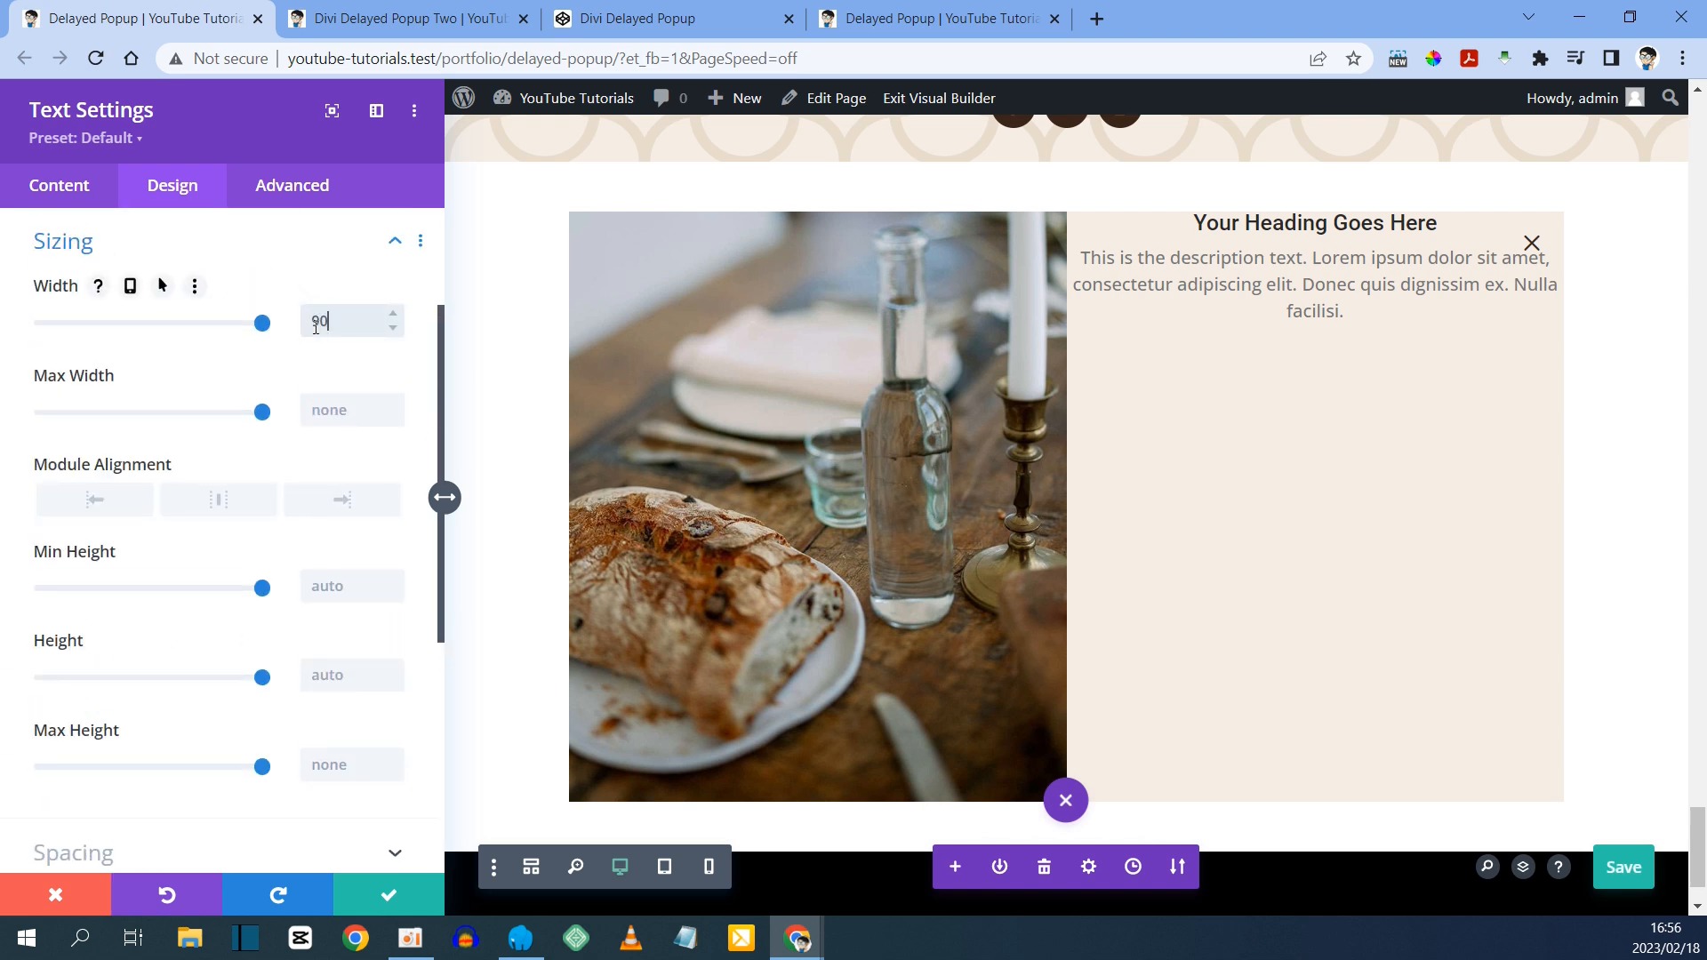
{"action": "type", "text": "90%"}
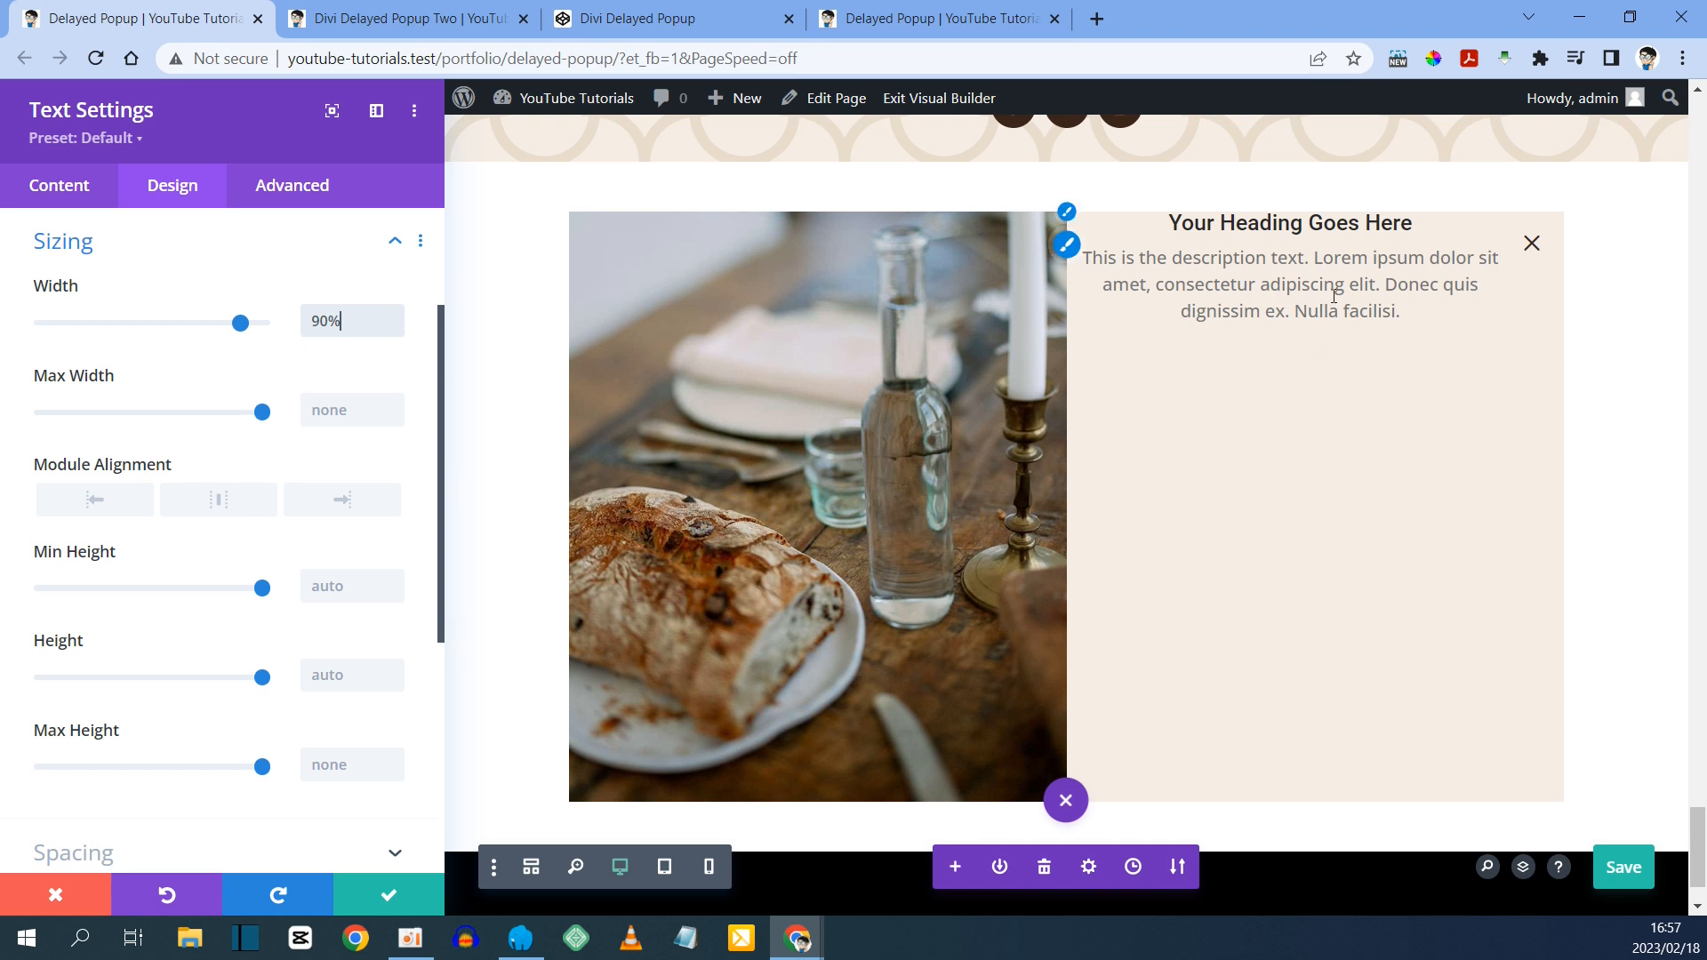
- Set the text module's bottom margin to 20px and save the module
{"action": "scroll", "coordinate": [222, 609], "scroll_direction": "down", "scroll_amount": 3}
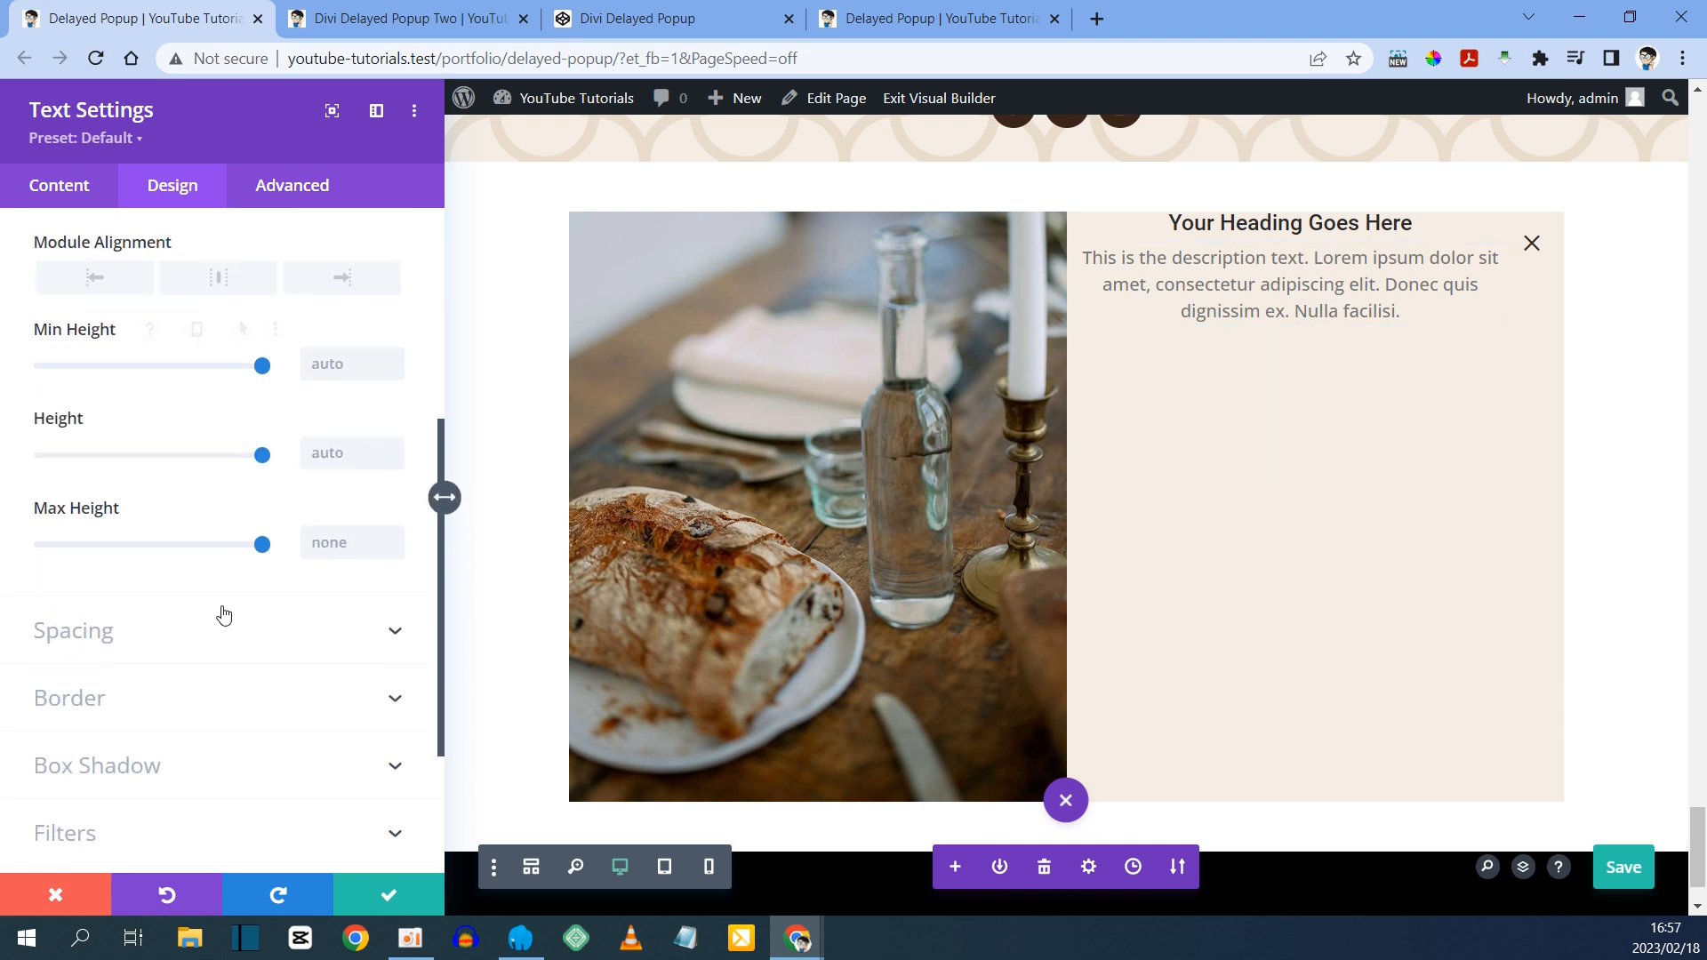
{"action": "left_click", "coordinate": [120, 649]}
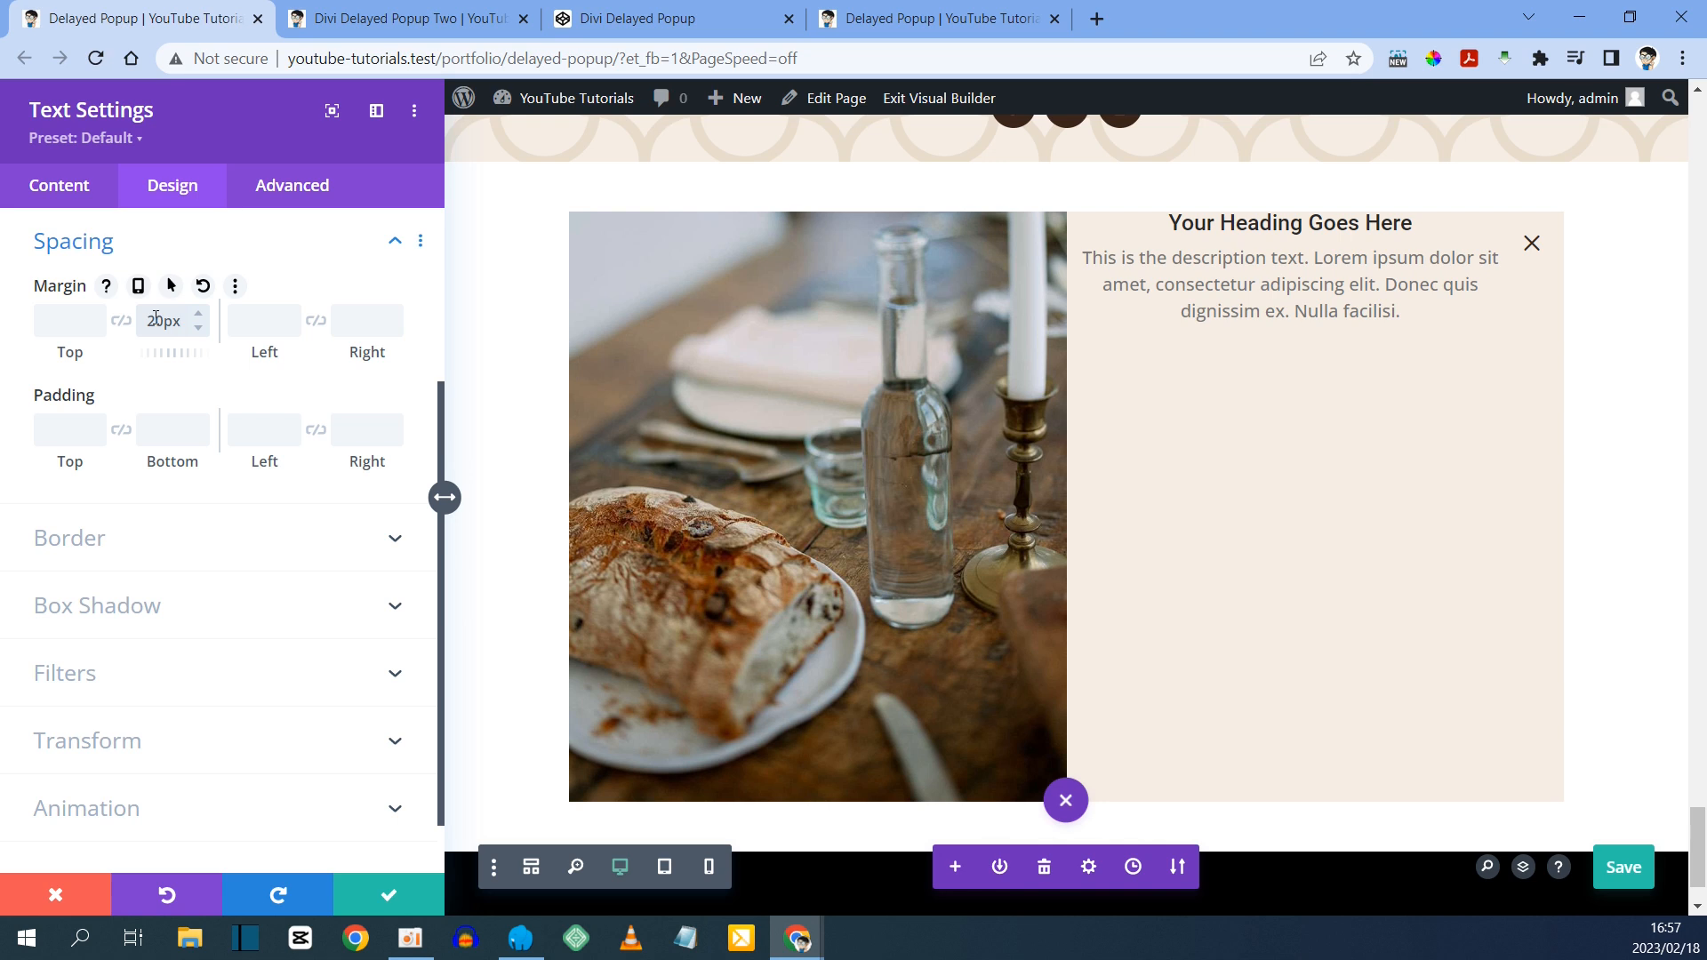
{"action": "key", "text": "ctrl+s"}
{"action": "left_click", "coordinate": [388, 894]}
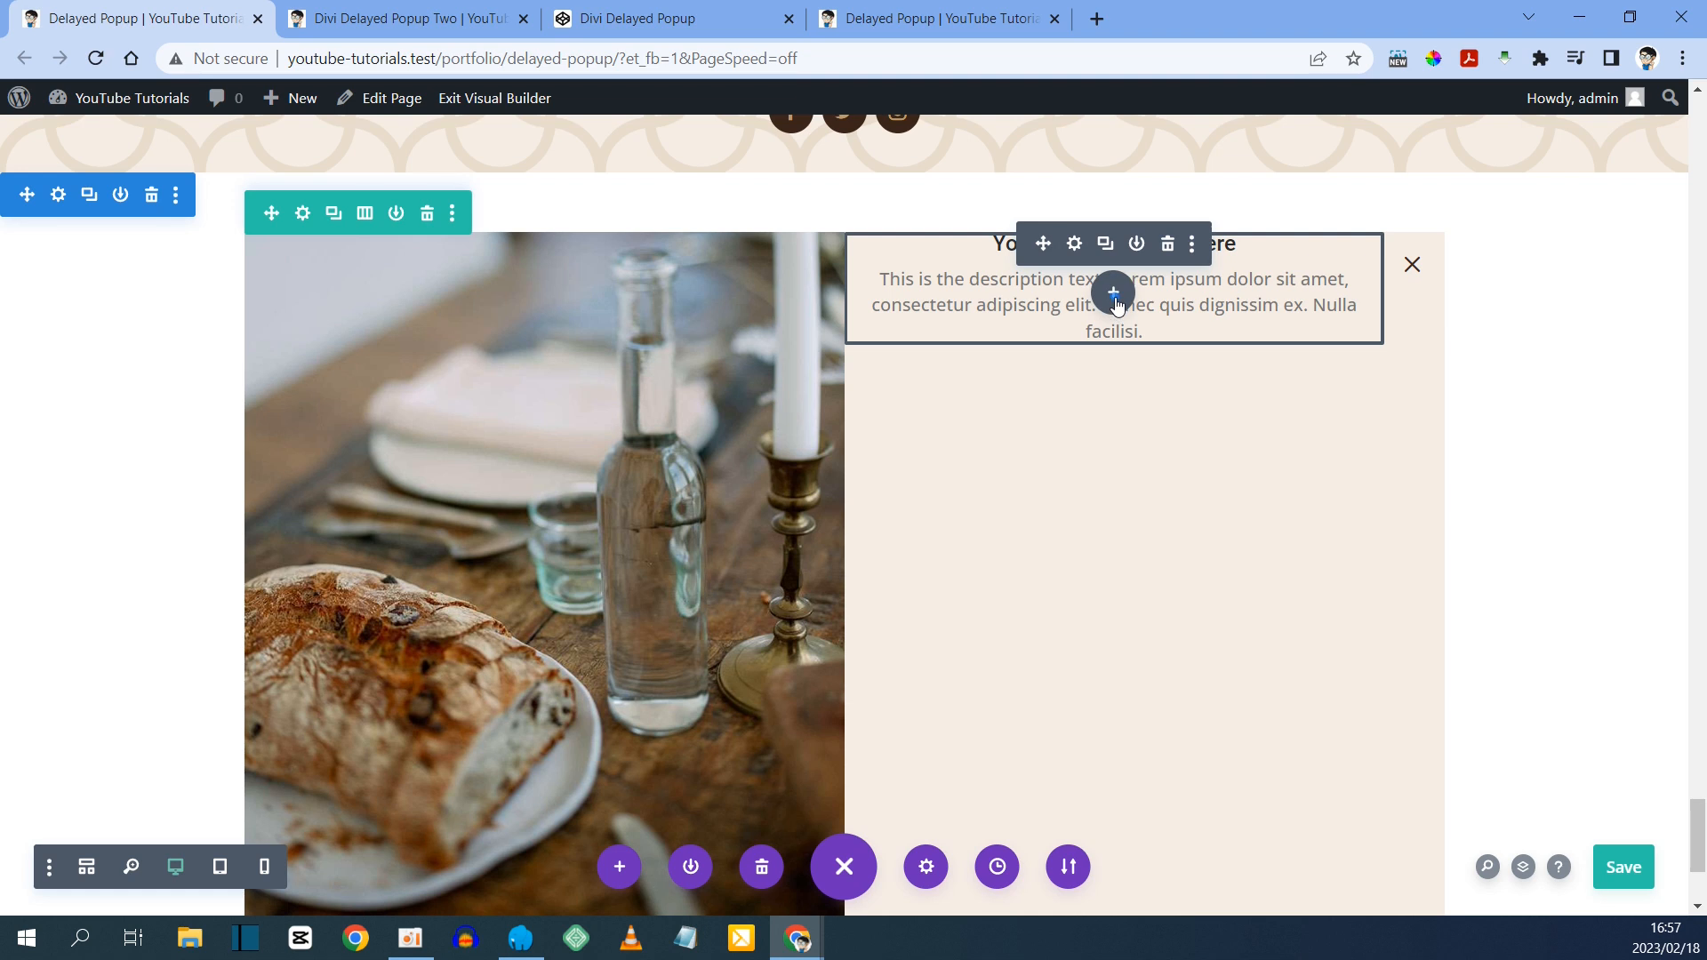
- Insert a Contact Form module below the text module in the popup column
{"action": "left_click", "coordinate": [1113, 292]}
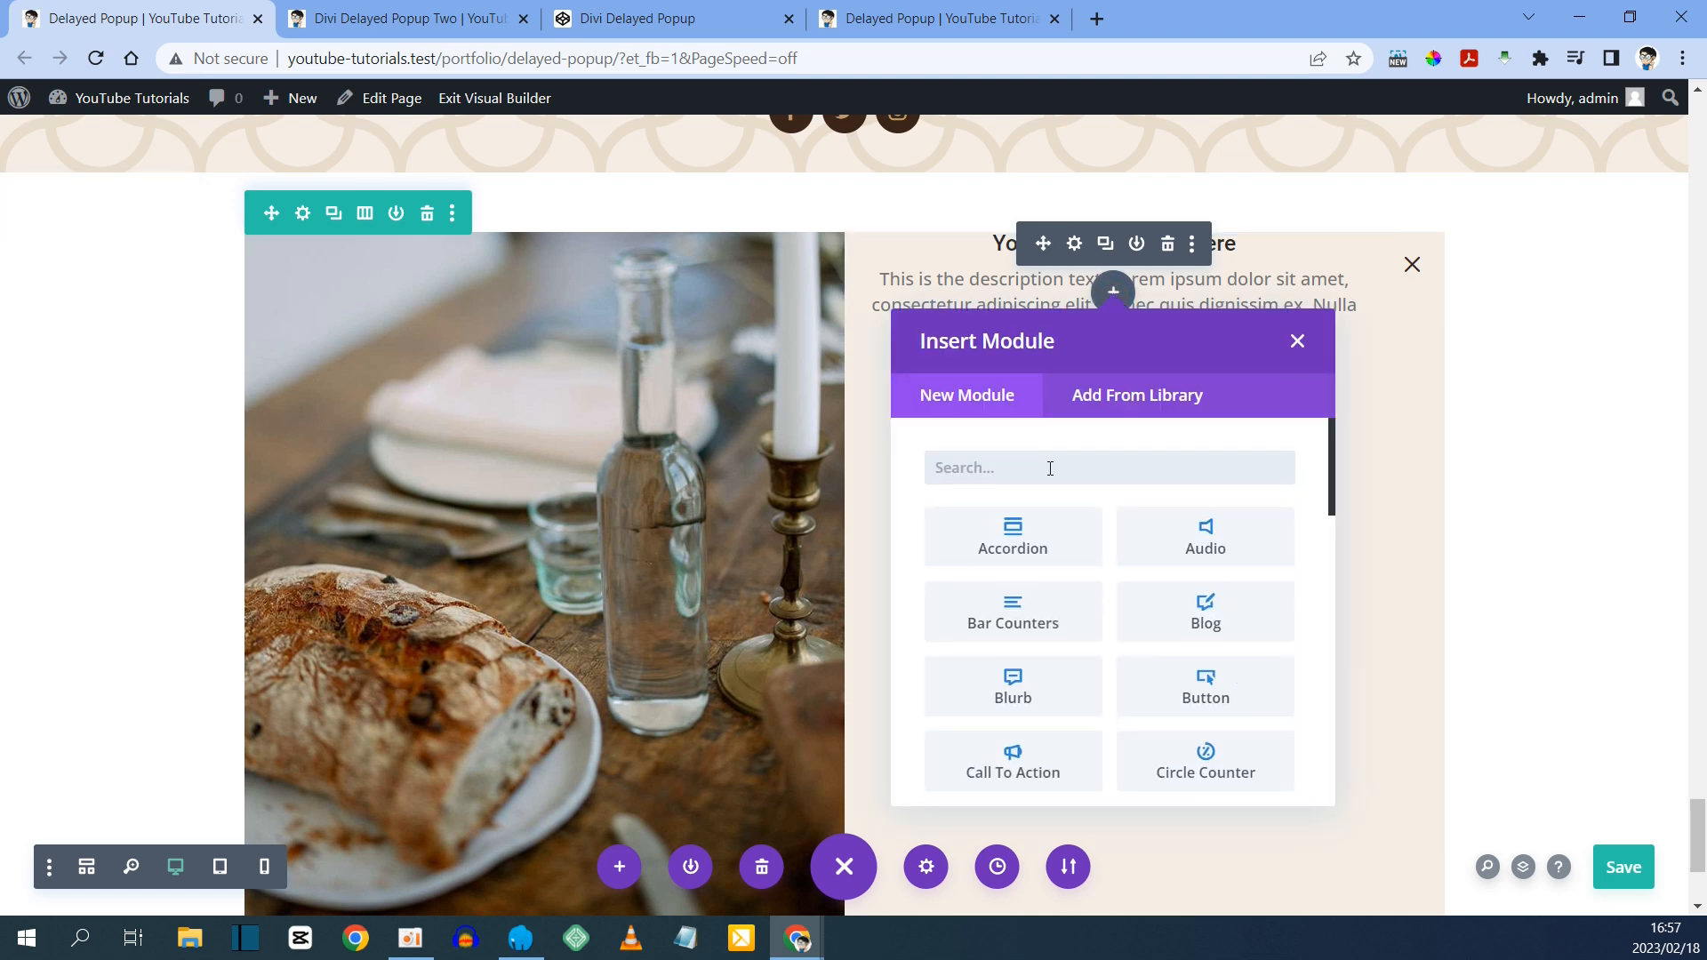
{"action": "type", "text": "contaact"}
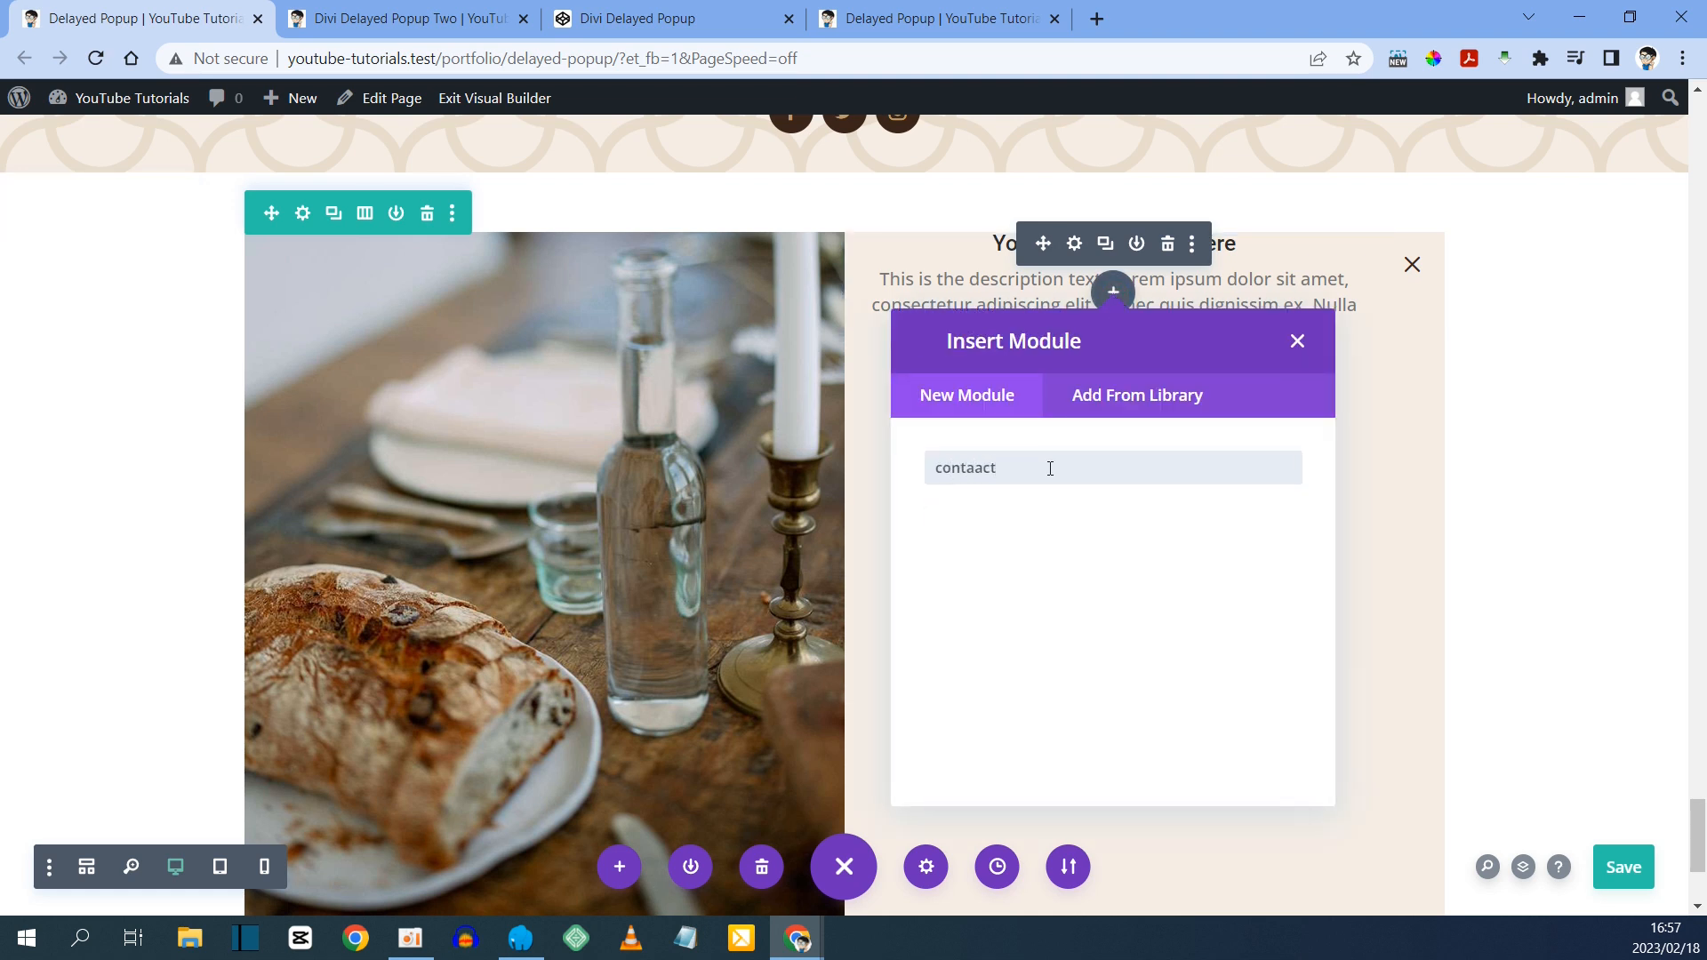
{"action": "key", "text": "BackSpace"}
{"action": "key", "text": "BackSpace"}
{"action": "key", "text": "BackSpace"}
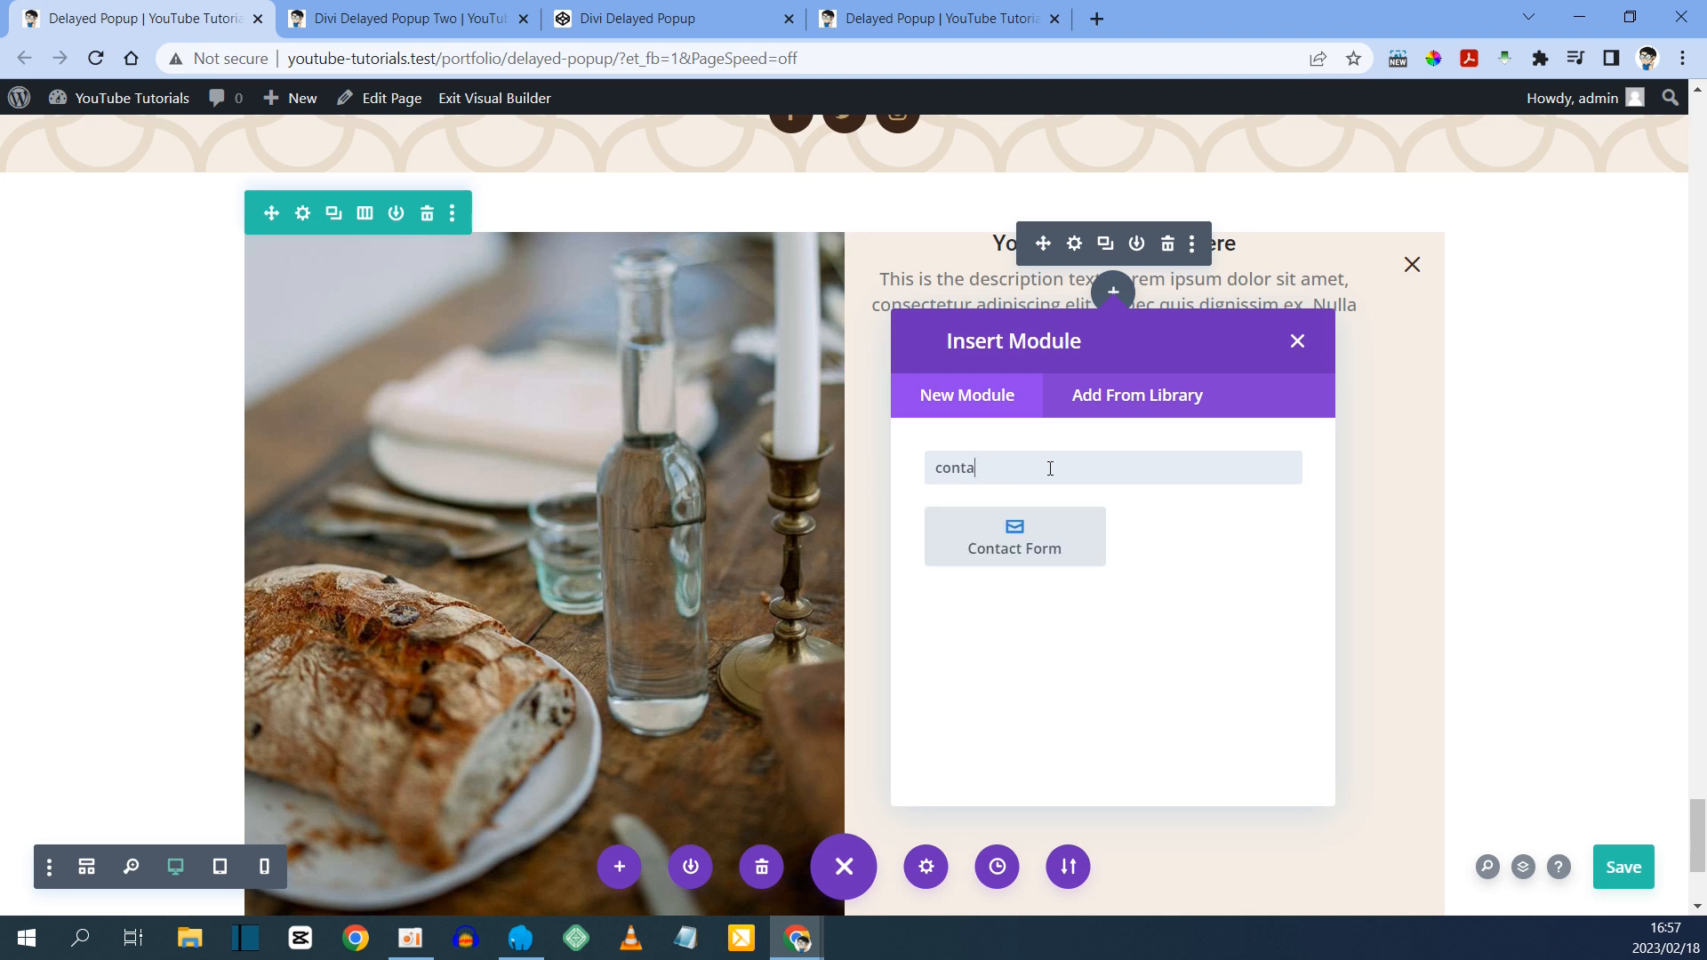
{"action": "left_click", "coordinate": [1037, 534]}
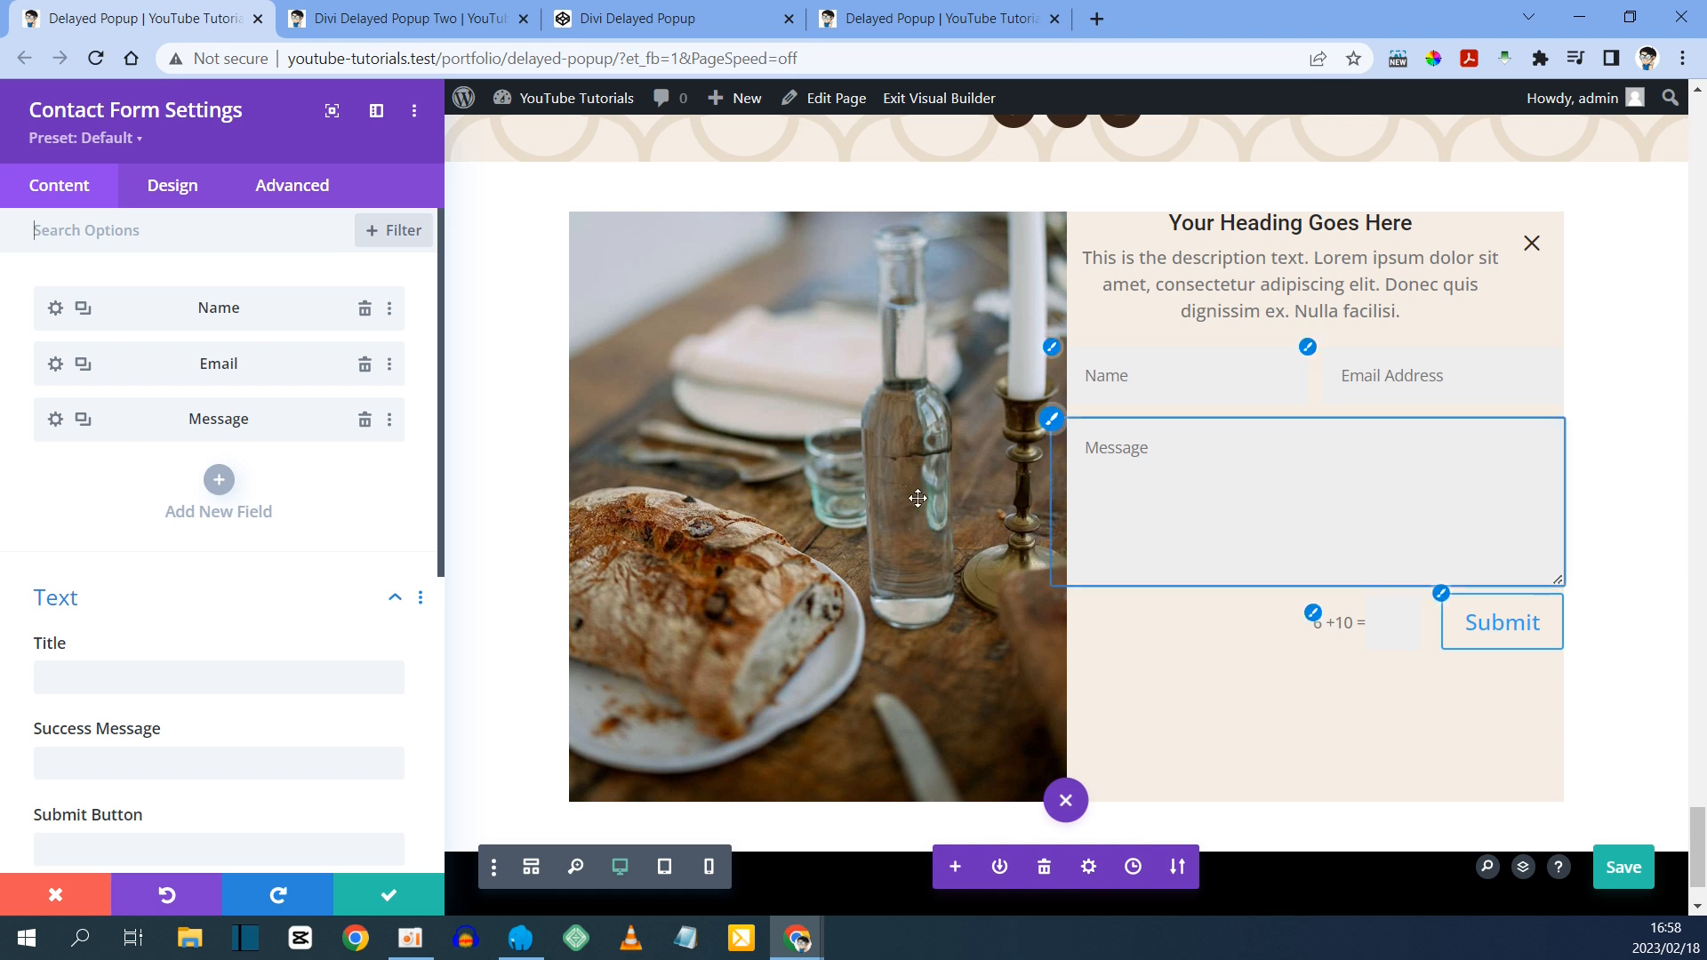
- Delete the contact form's Message field and make the Name field full width
{"action": "left_click", "coordinate": [366, 420]}
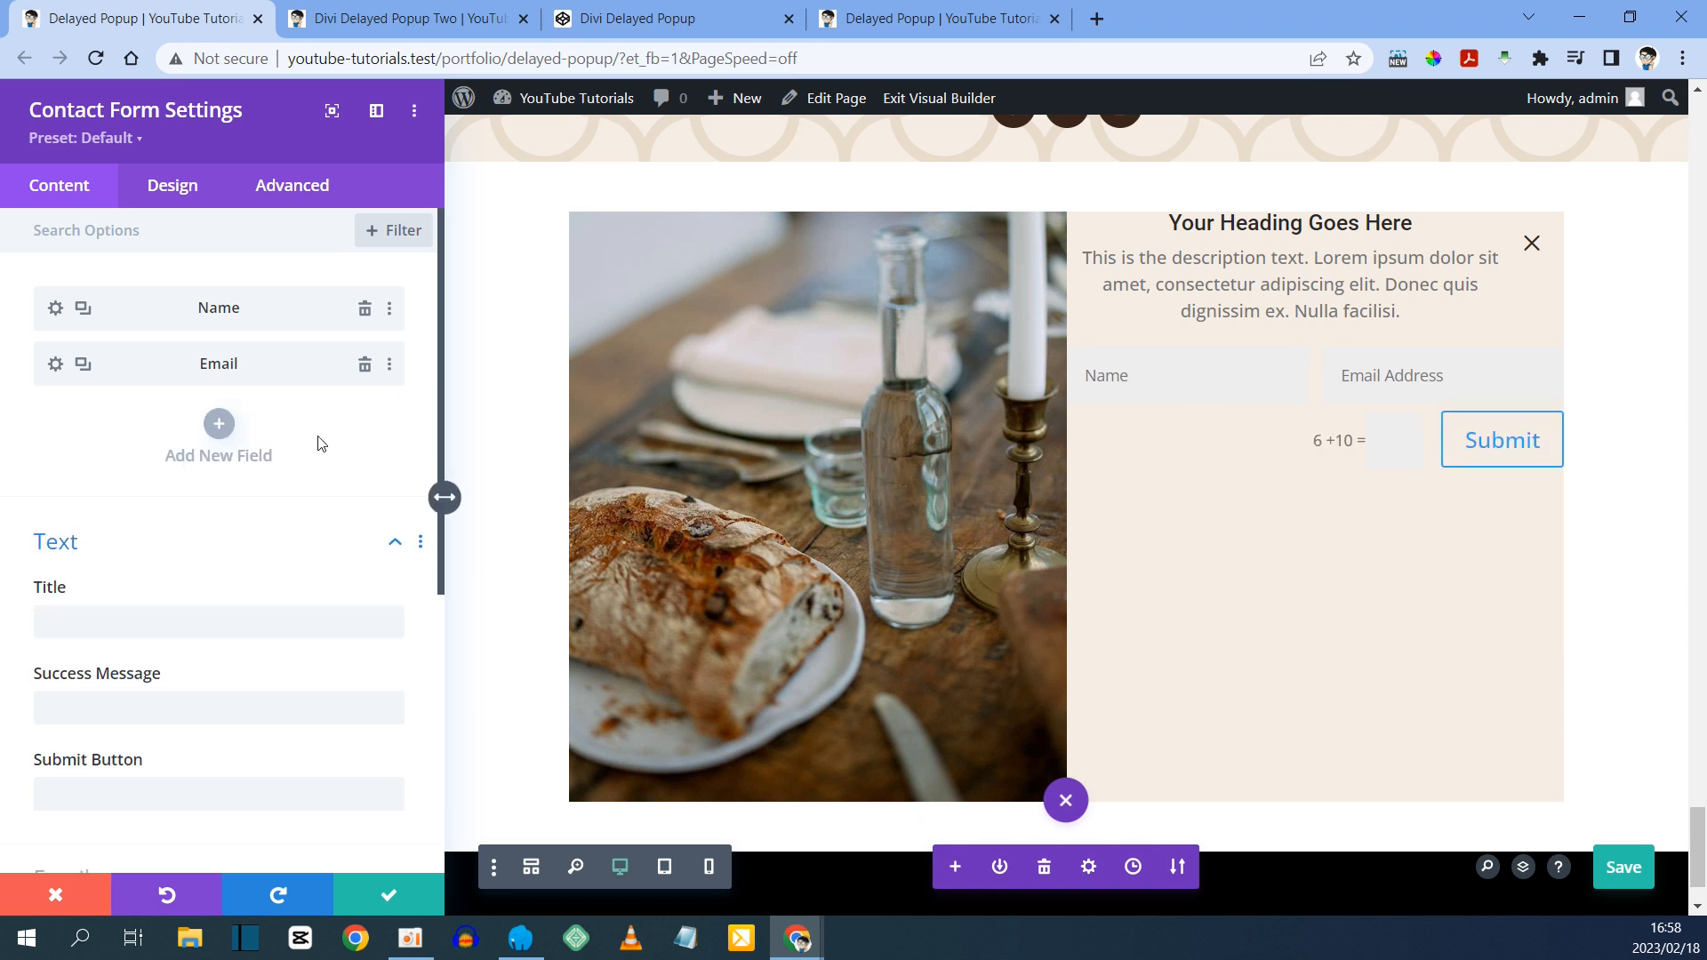
{"action": "left_click", "coordinate": [55, 309]}
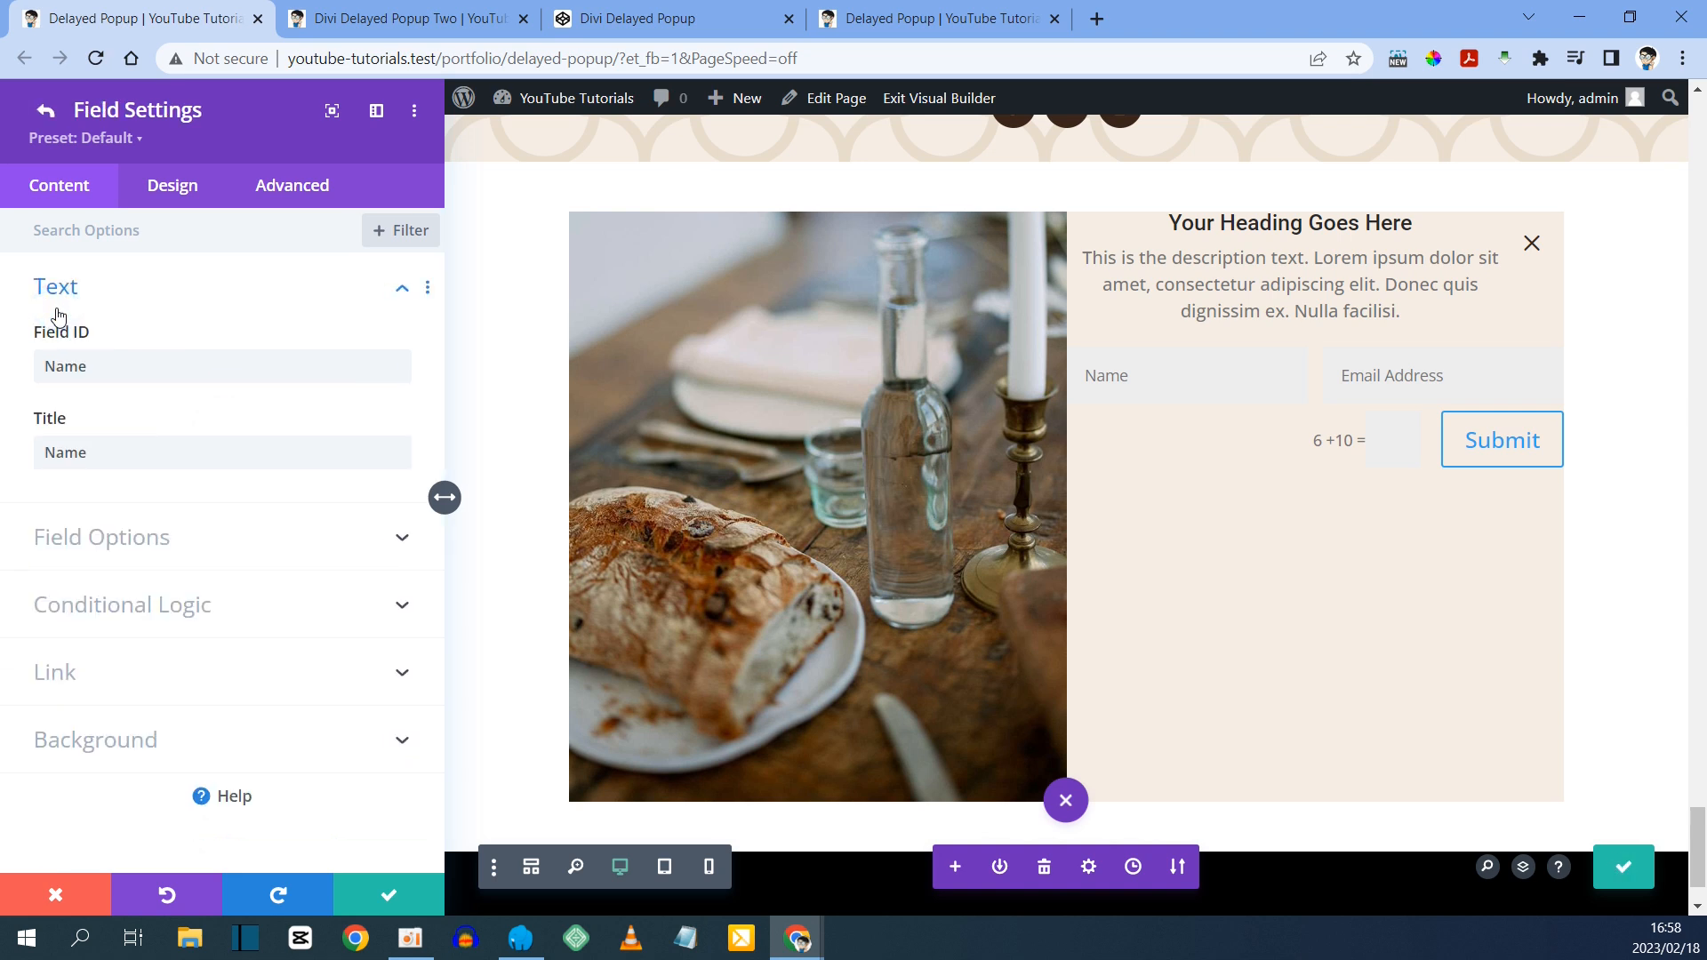
{"action": "left_click", "coordinate": [157, 192]}
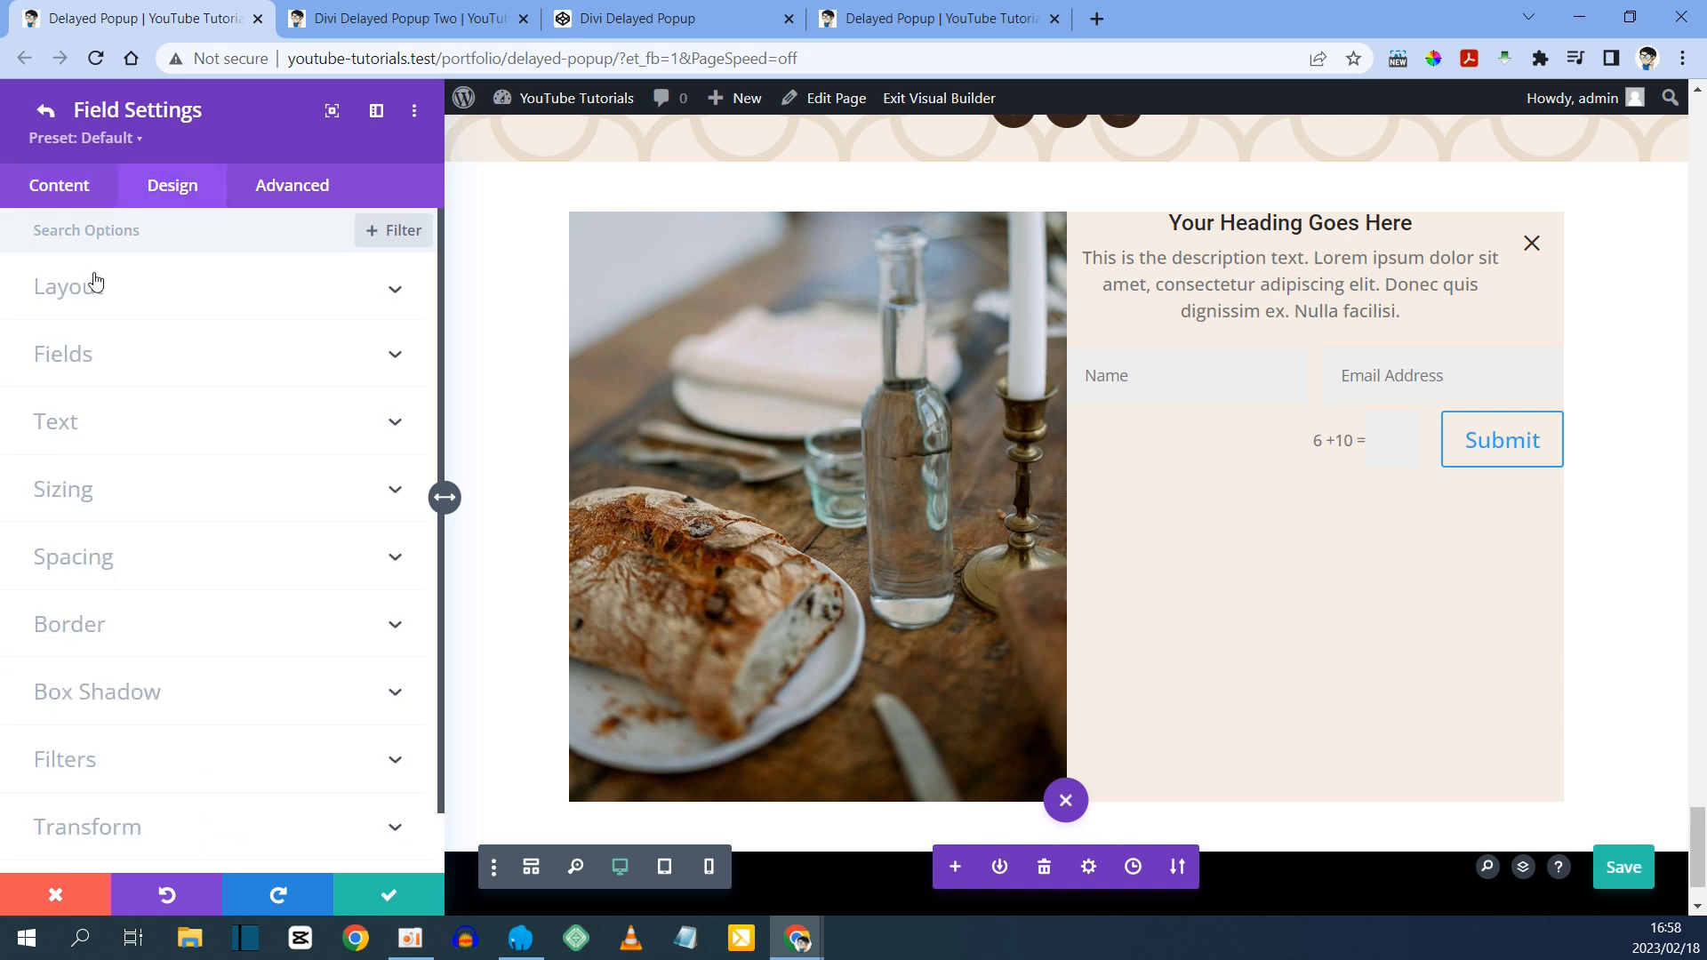
{"action": "left_click", "coordinate": [73, 299]}
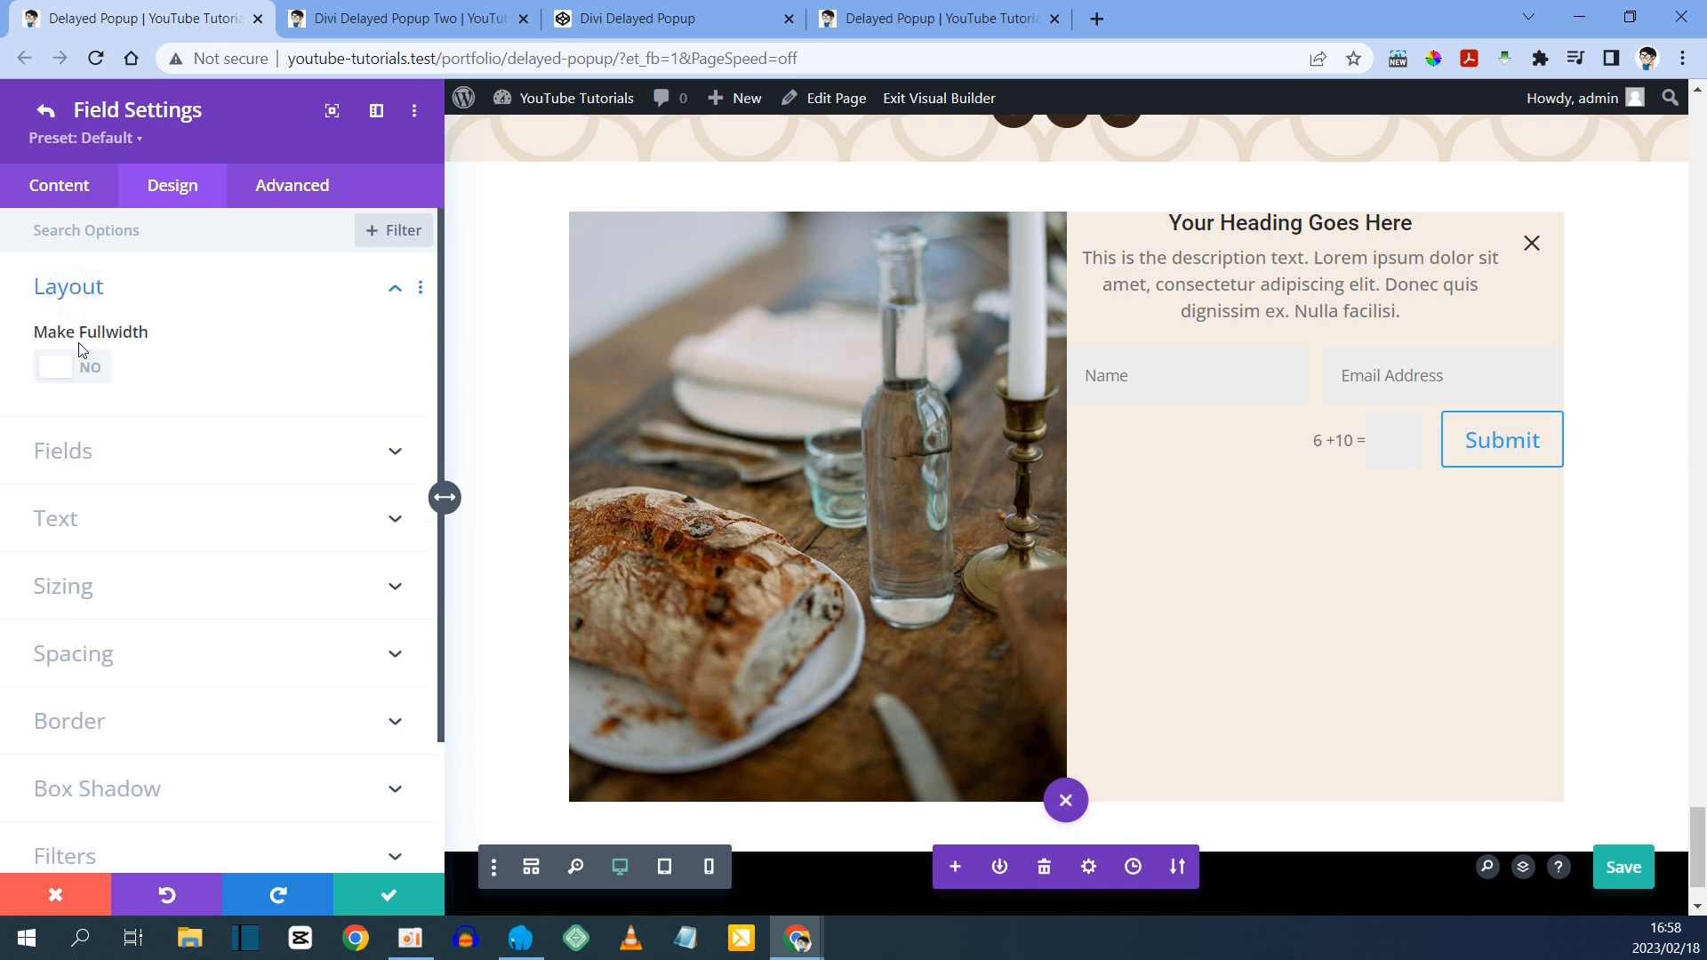
{"action": "left_click", "coordinate": [85, 366]}
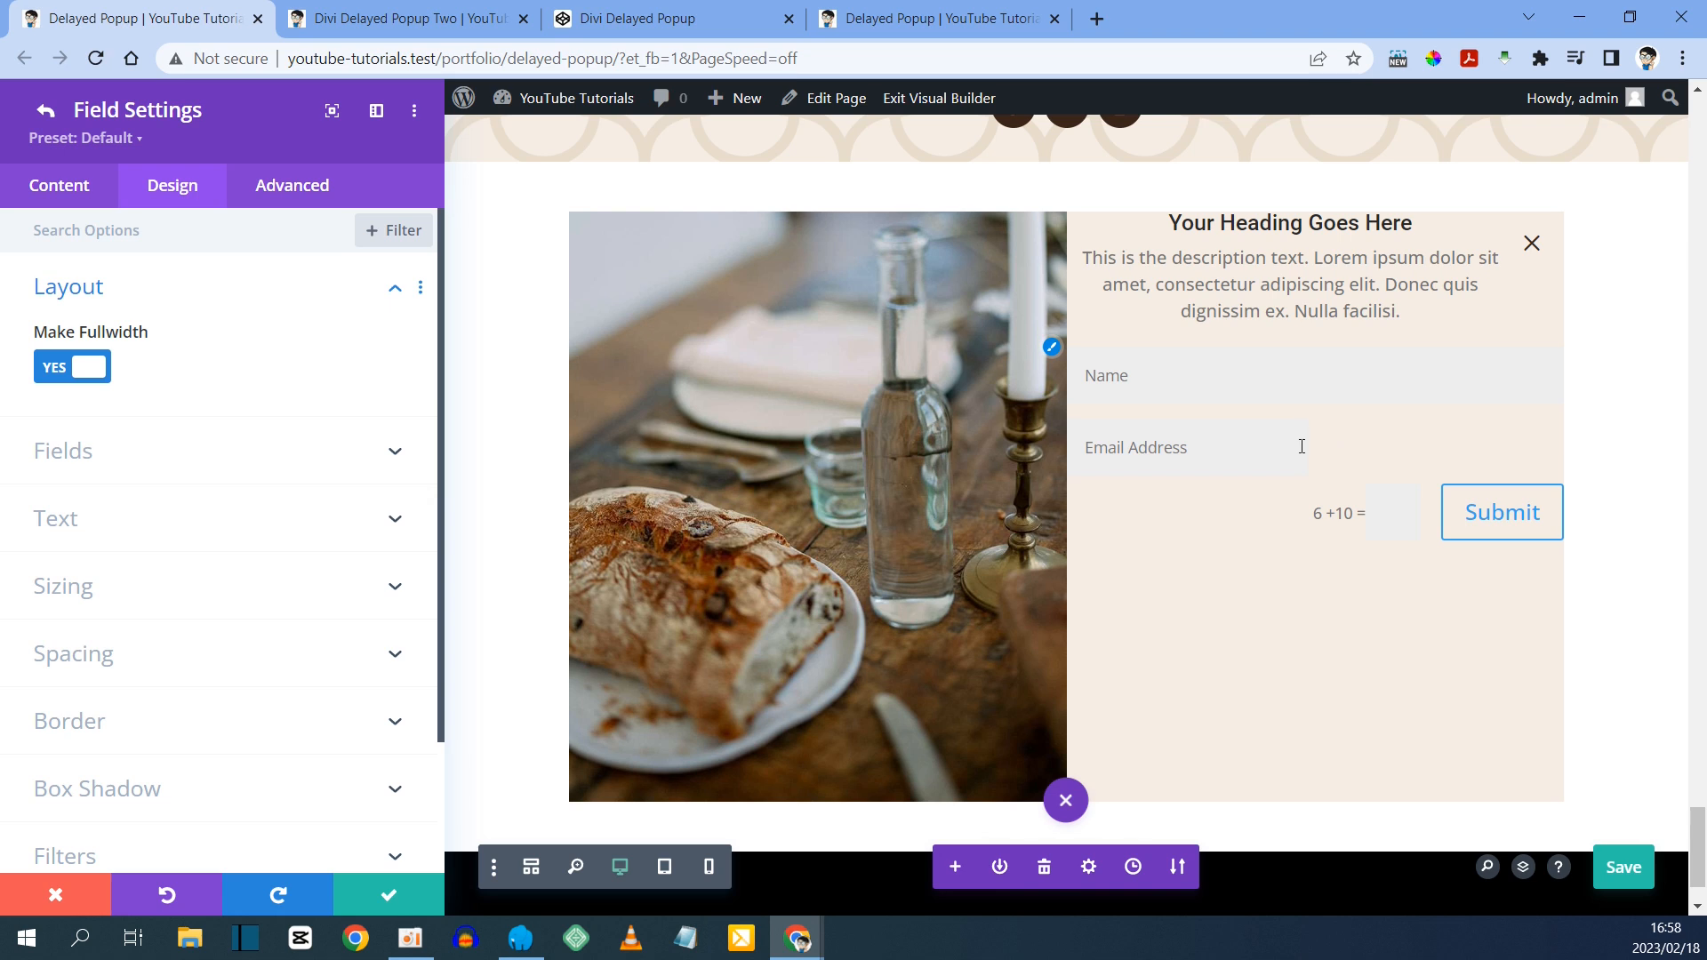
{"action": "left_click", "coordinate": [41, 111]}
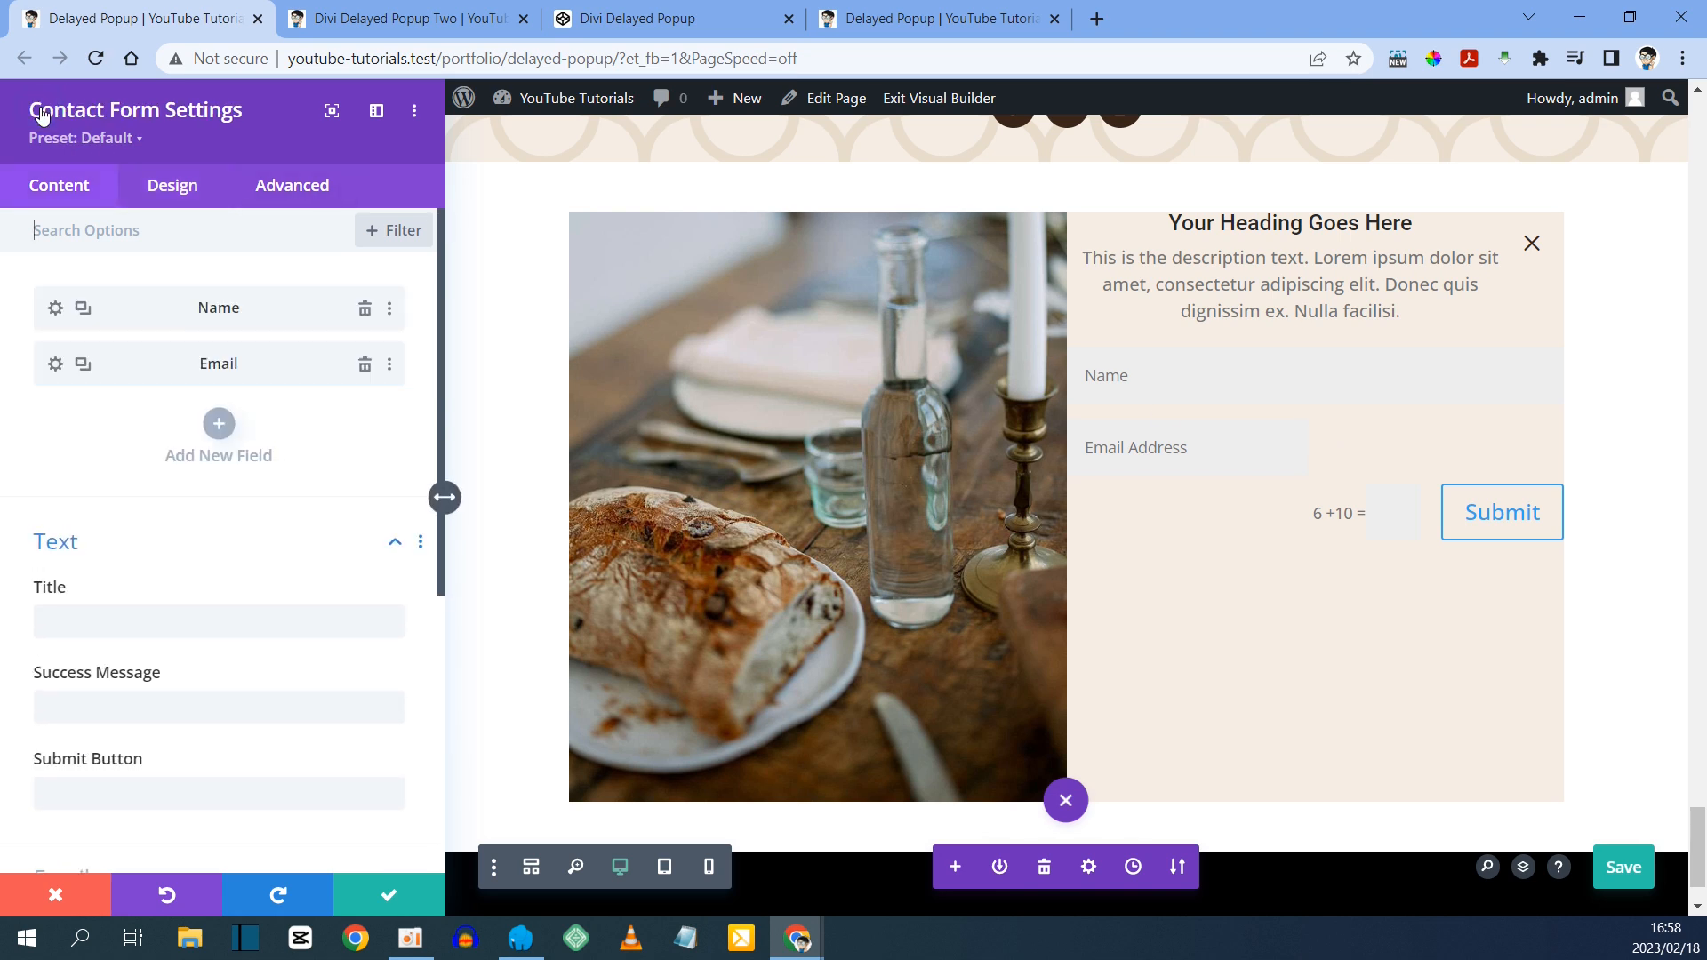
- Make the contact form's Email field full width and return to the form settings
{"action": "left_click", "coordinate": [55, 366]}
{"action": "left_click", "coordinate": [170, 192]}
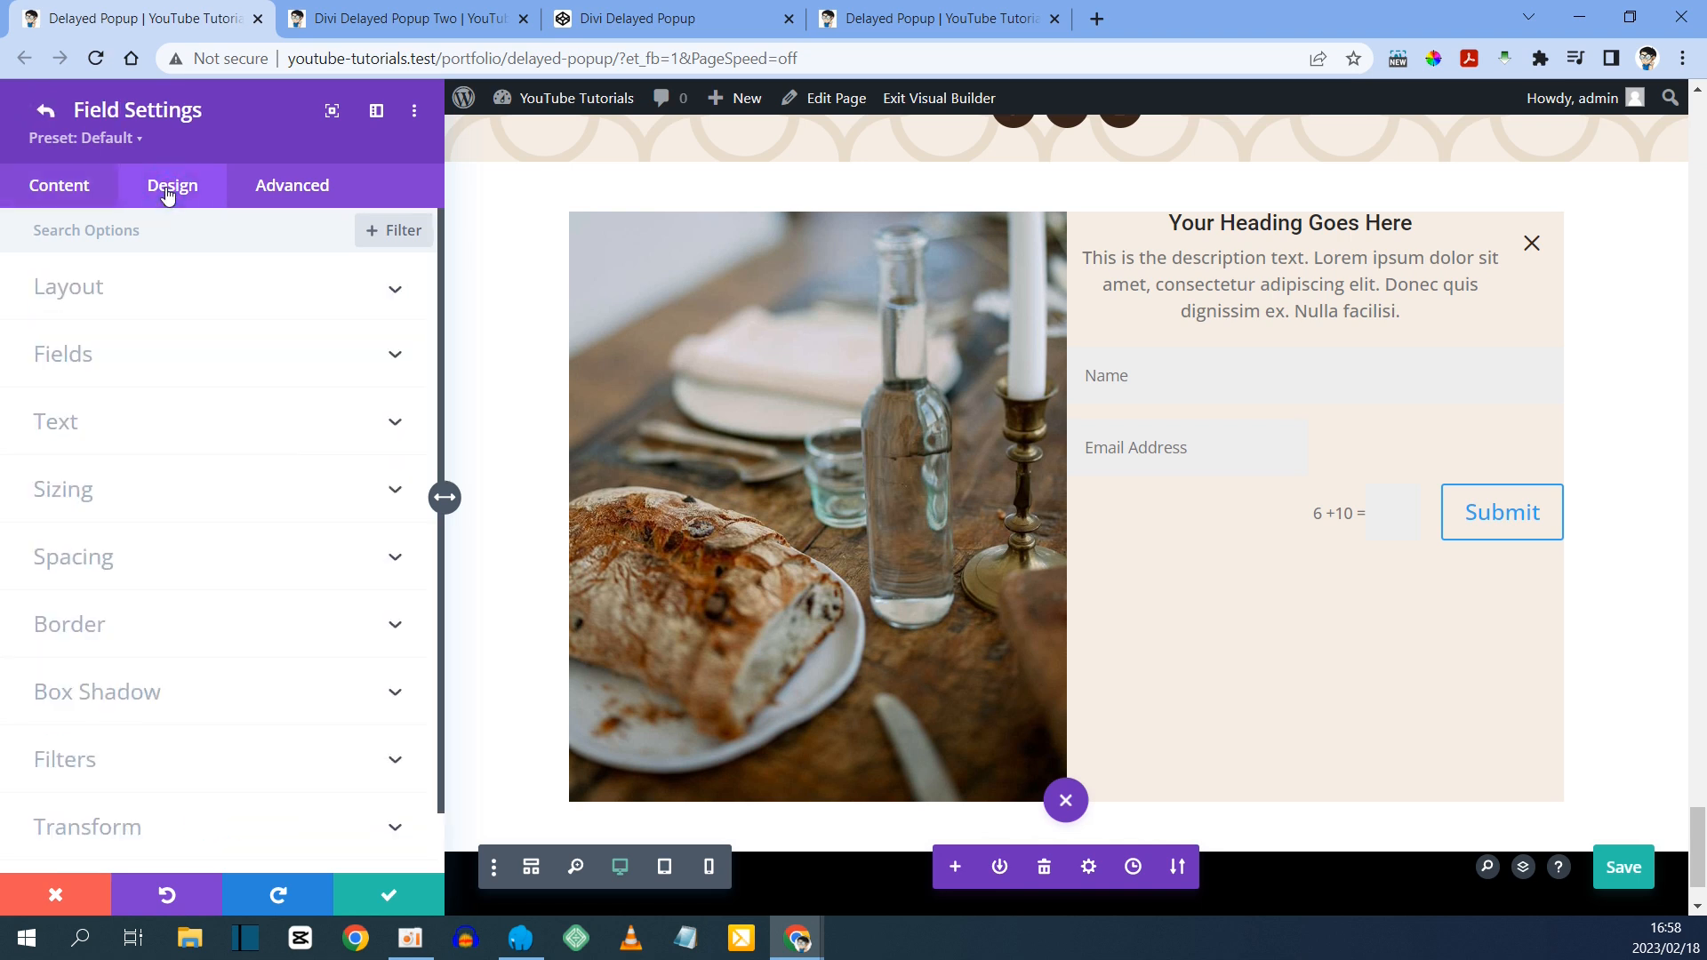
{"action": "left_click", "coordinate": [77, 286]}
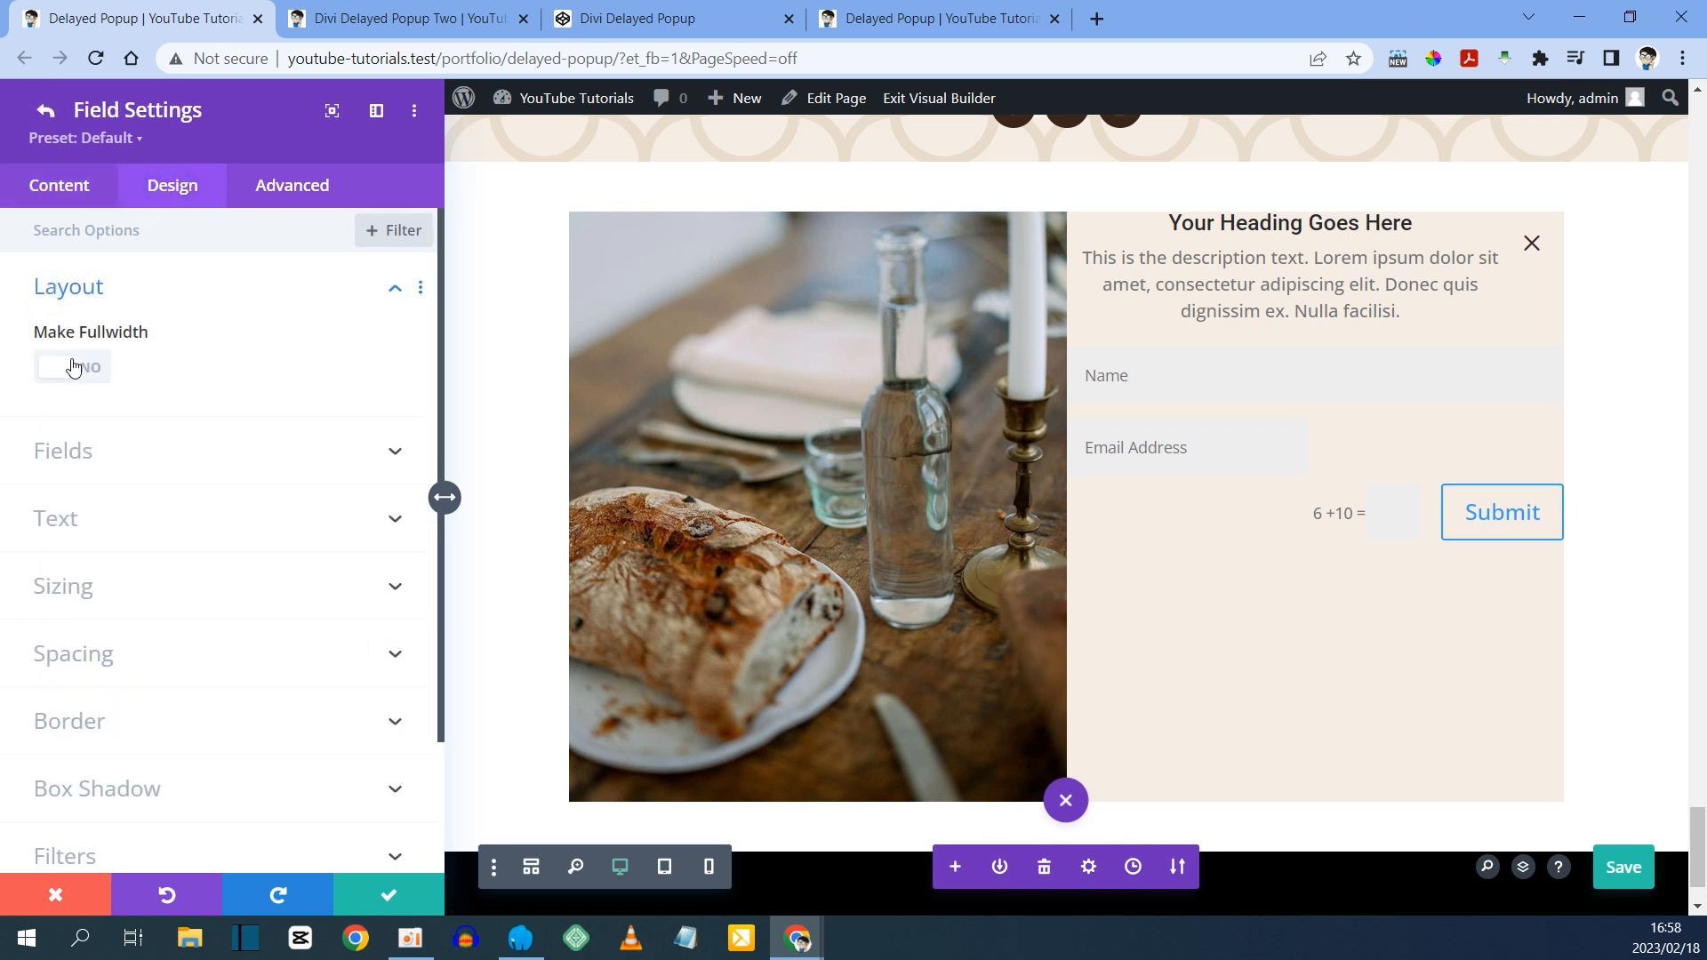
{"action": "left_click", "coordinate": [73, 367]}
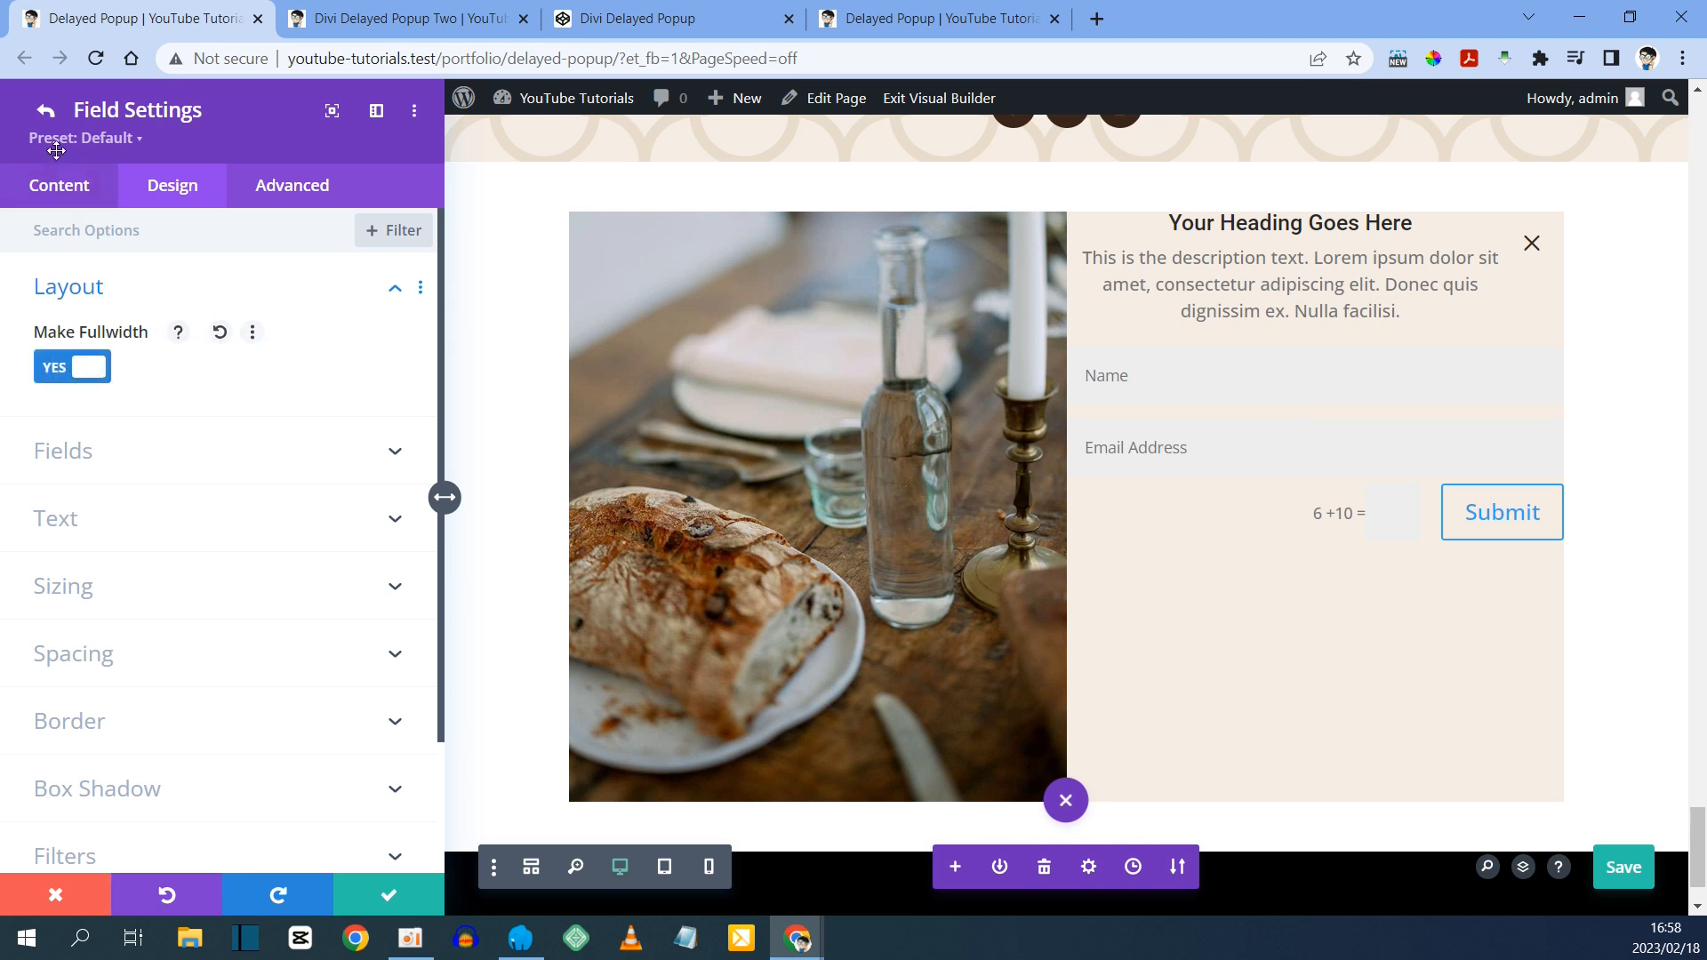
{"action": "left_click", "coordinate": [46, 110]}
- Disable the basic captcha in the contact form's spam protection settings
{"action": "scroll", "coordinate": [149, 419], "scroll_direction": "down", "scroll_amount": 5}
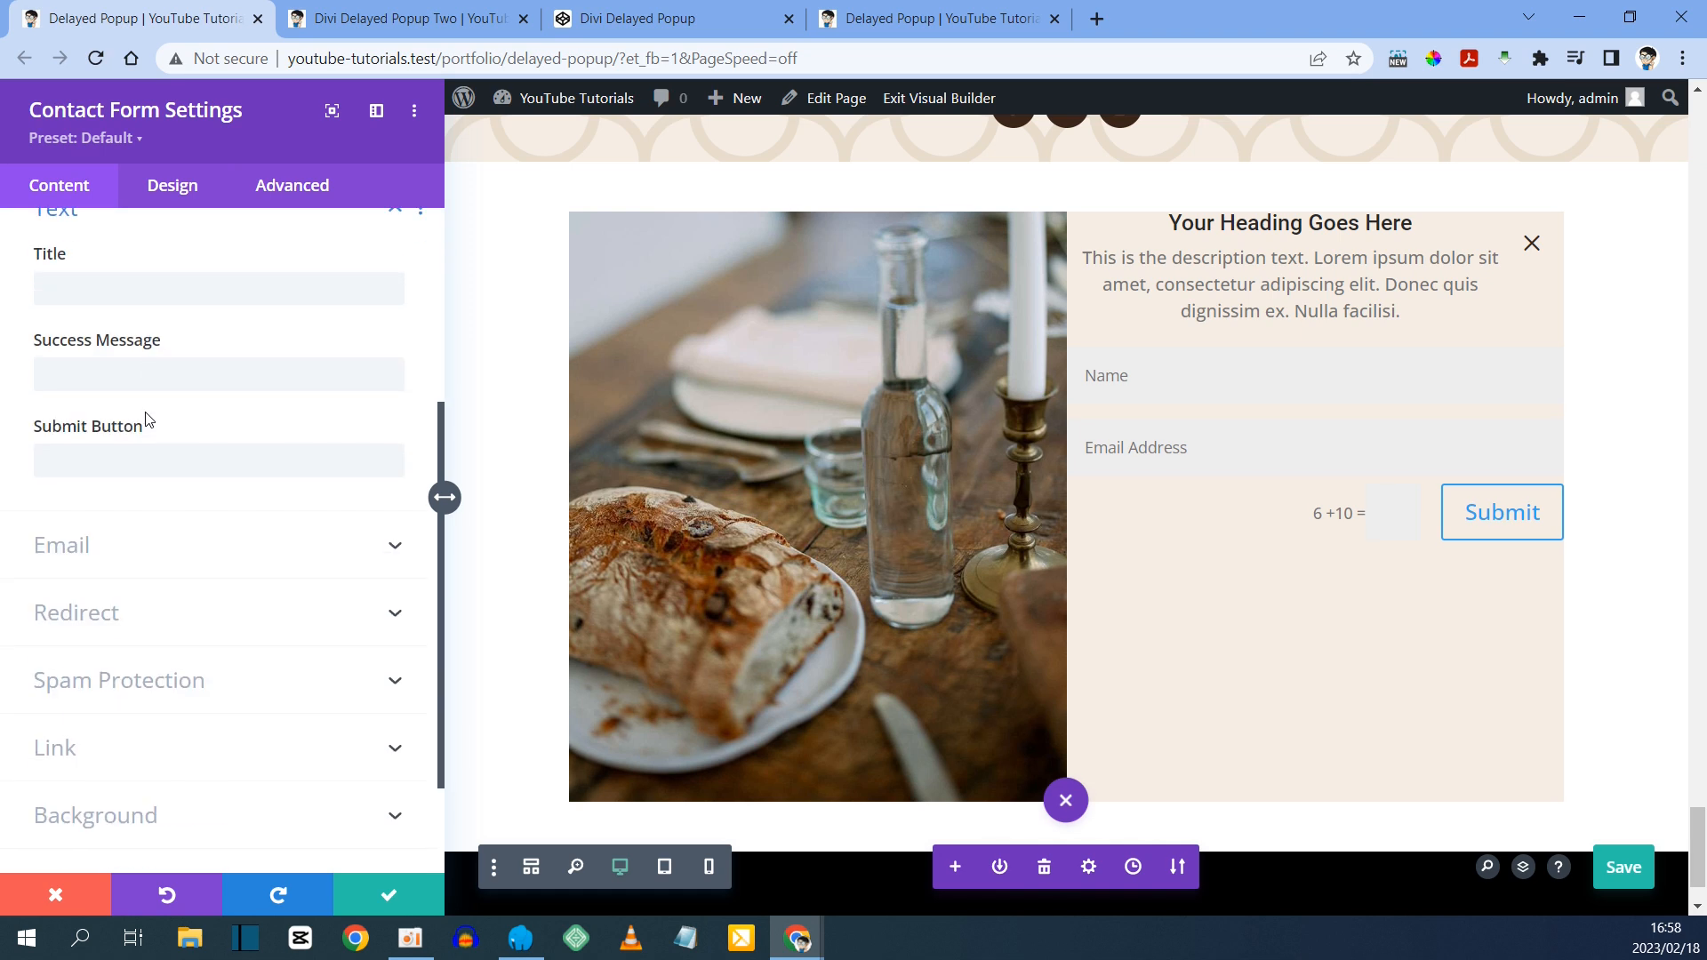
{"action": "left_click", "coordinate": [99, 574]}
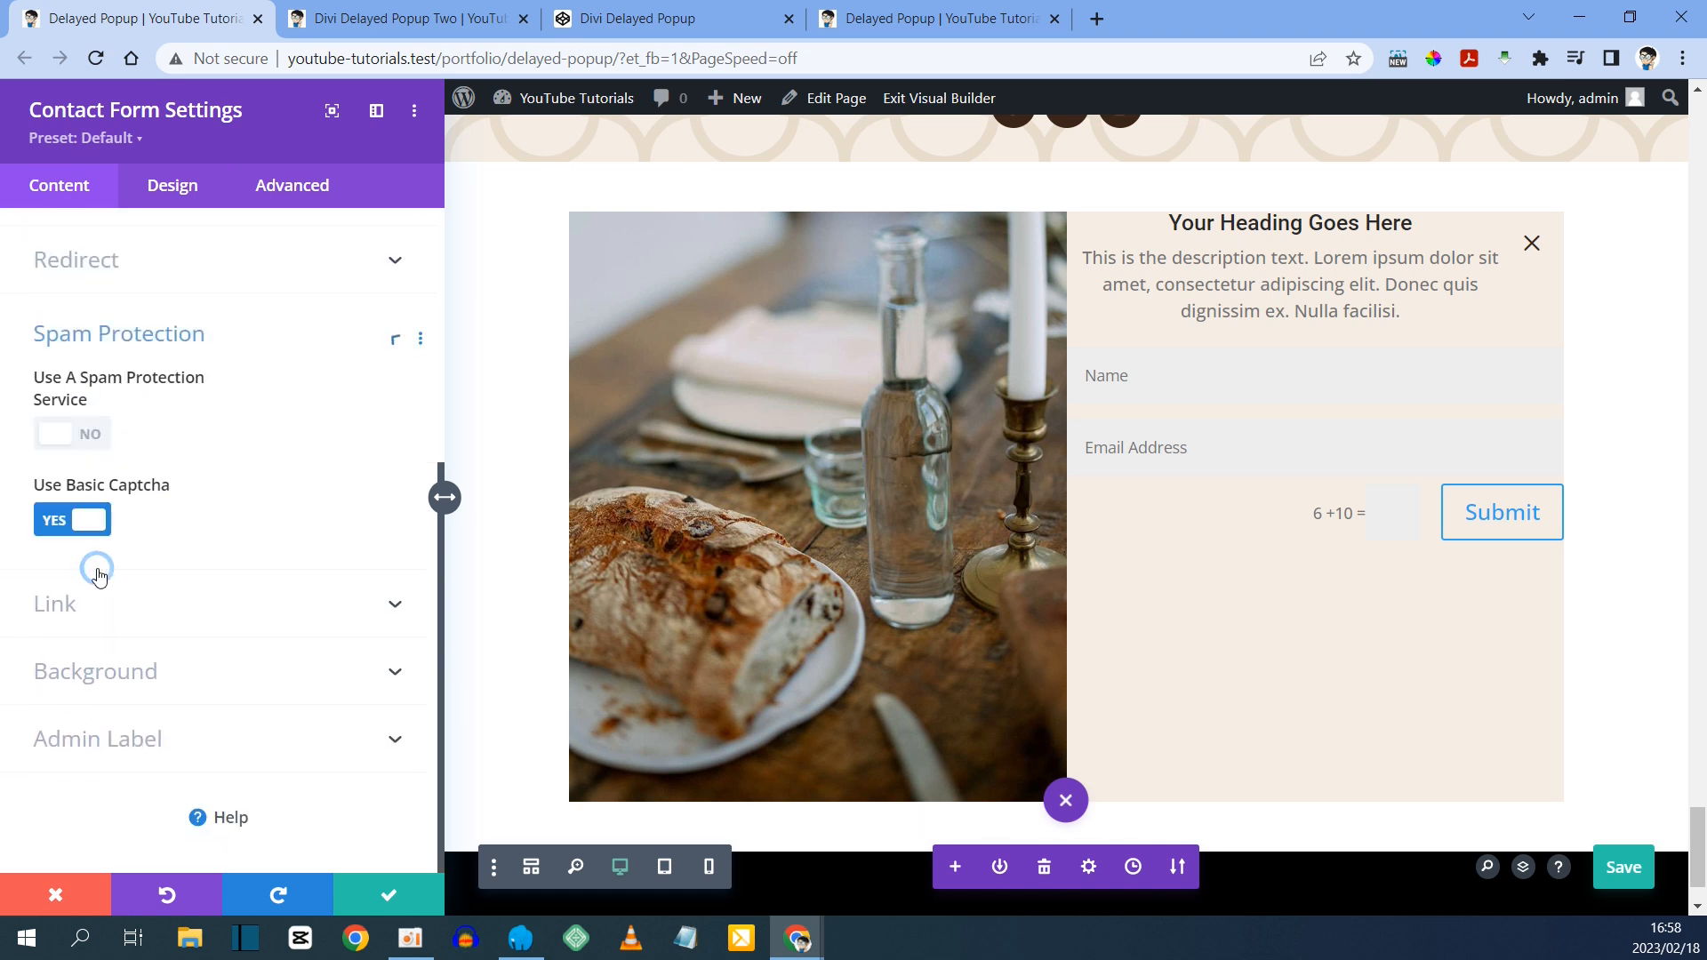
{"action": "left_click", "coordinate": [99, 520]}
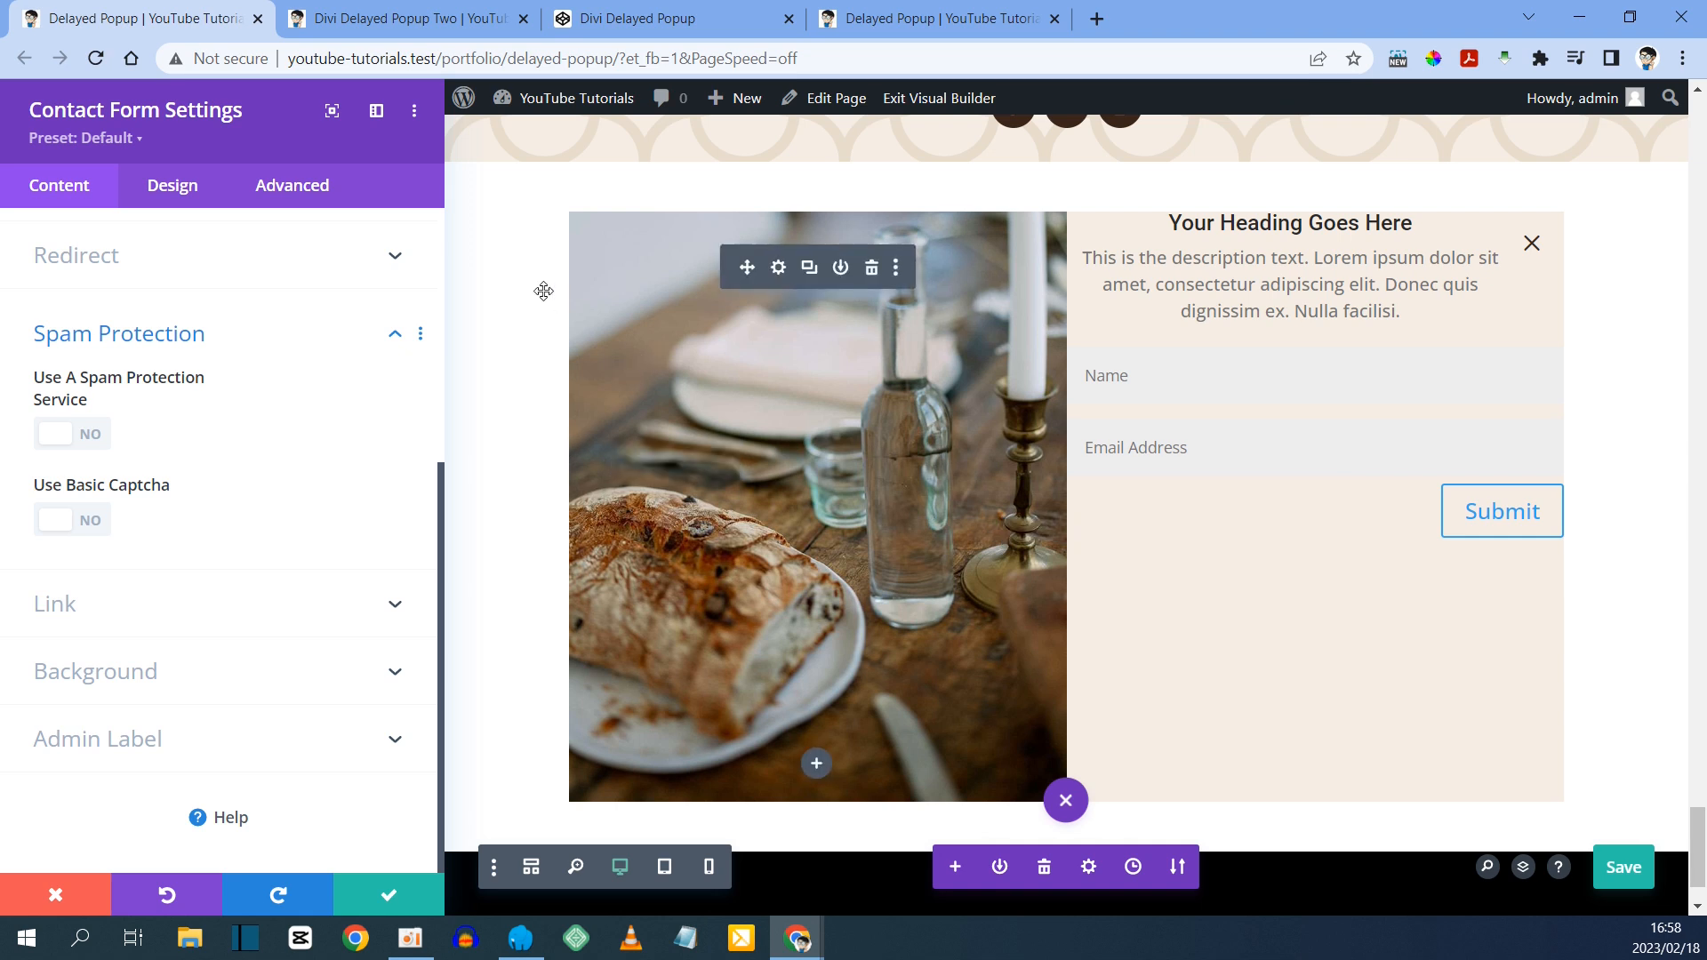
- Set the background color of the contact form's fields to white
{"action": "left_click", "coordinate": [178, 185]}
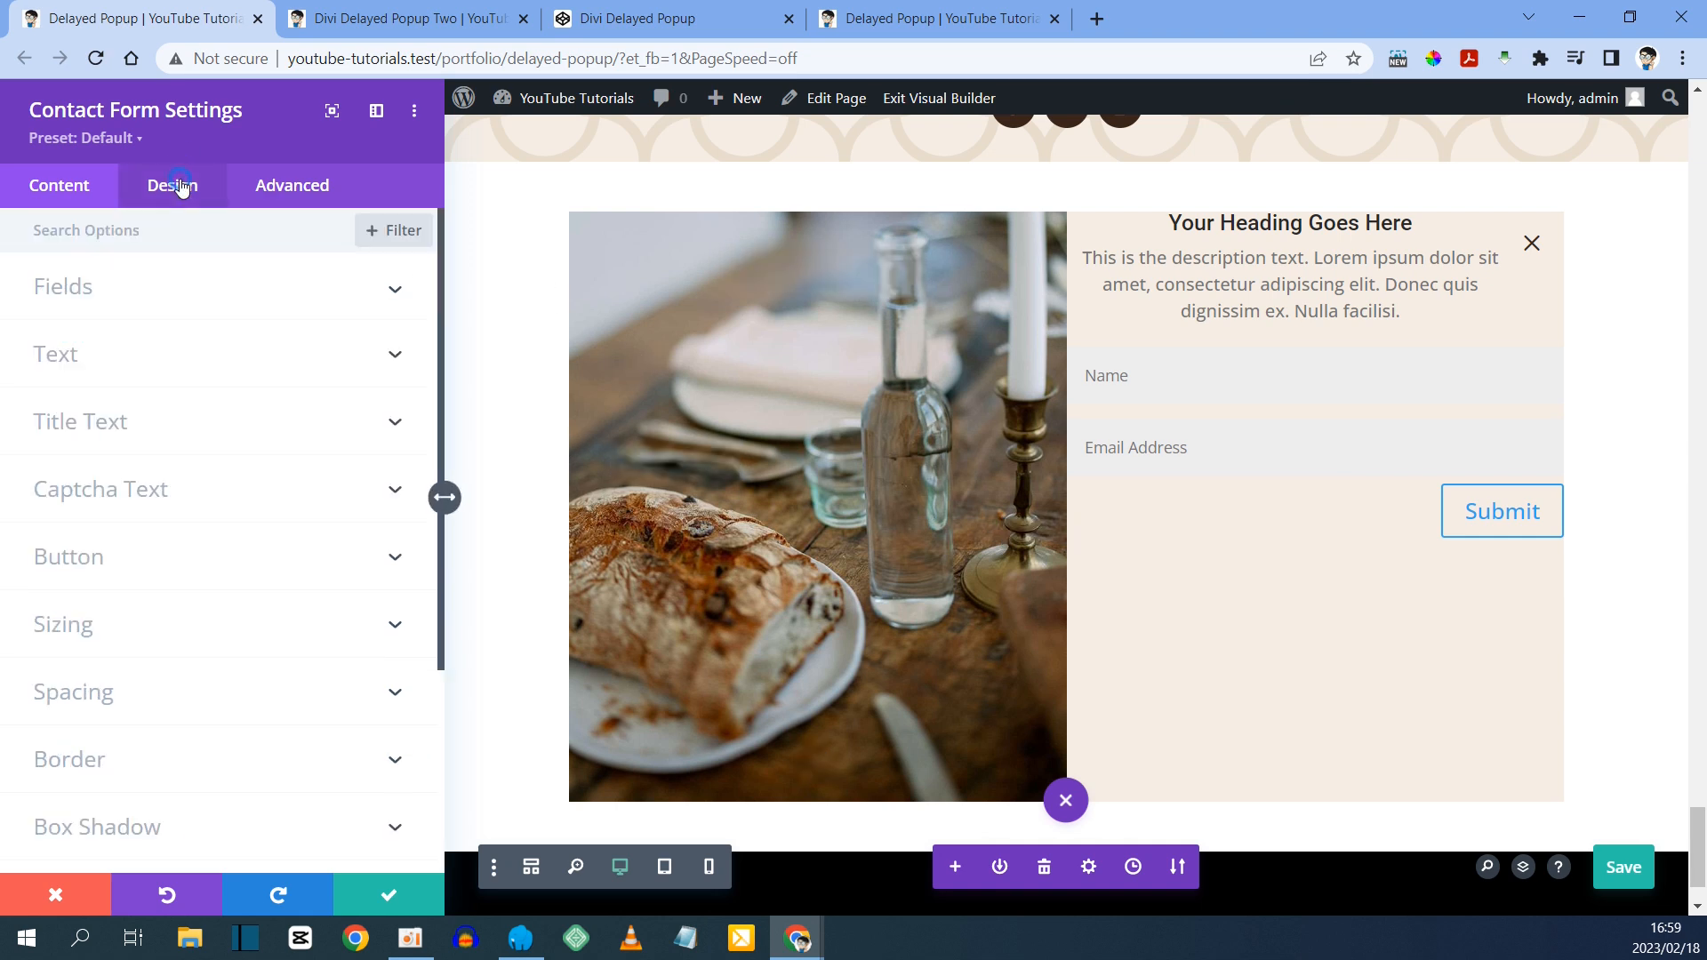
{"action": "left_click", "coordinate": [85, 292]}
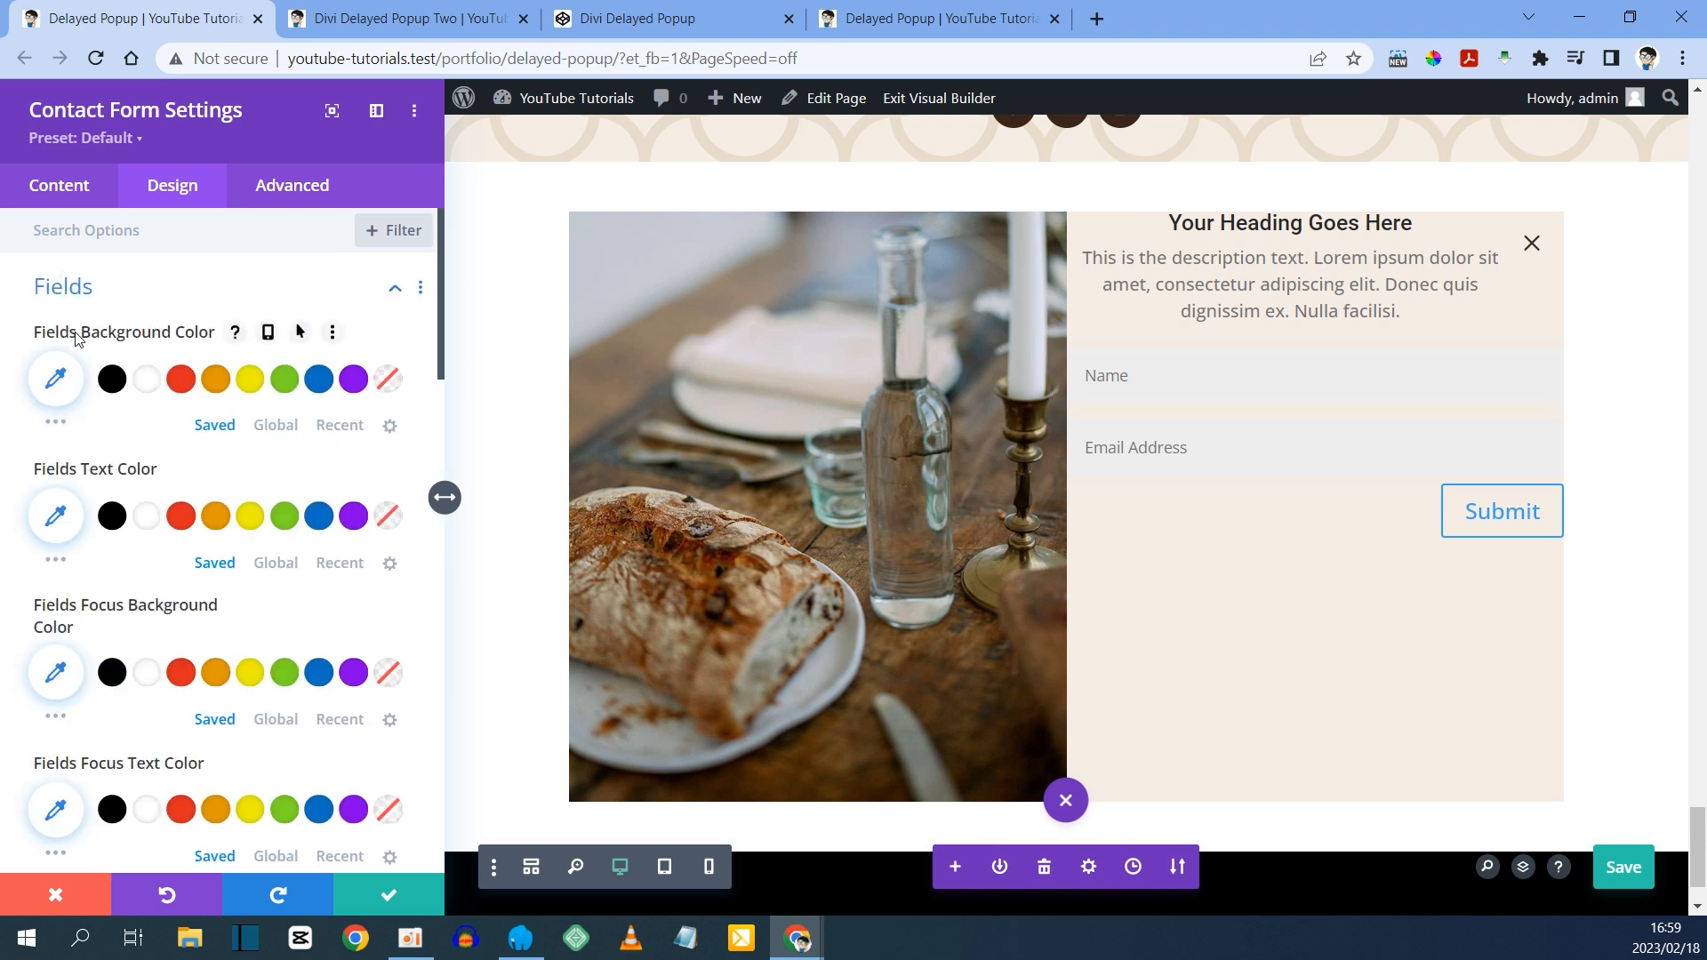
{"action": "left_click", "coordinate": [148, 379]}
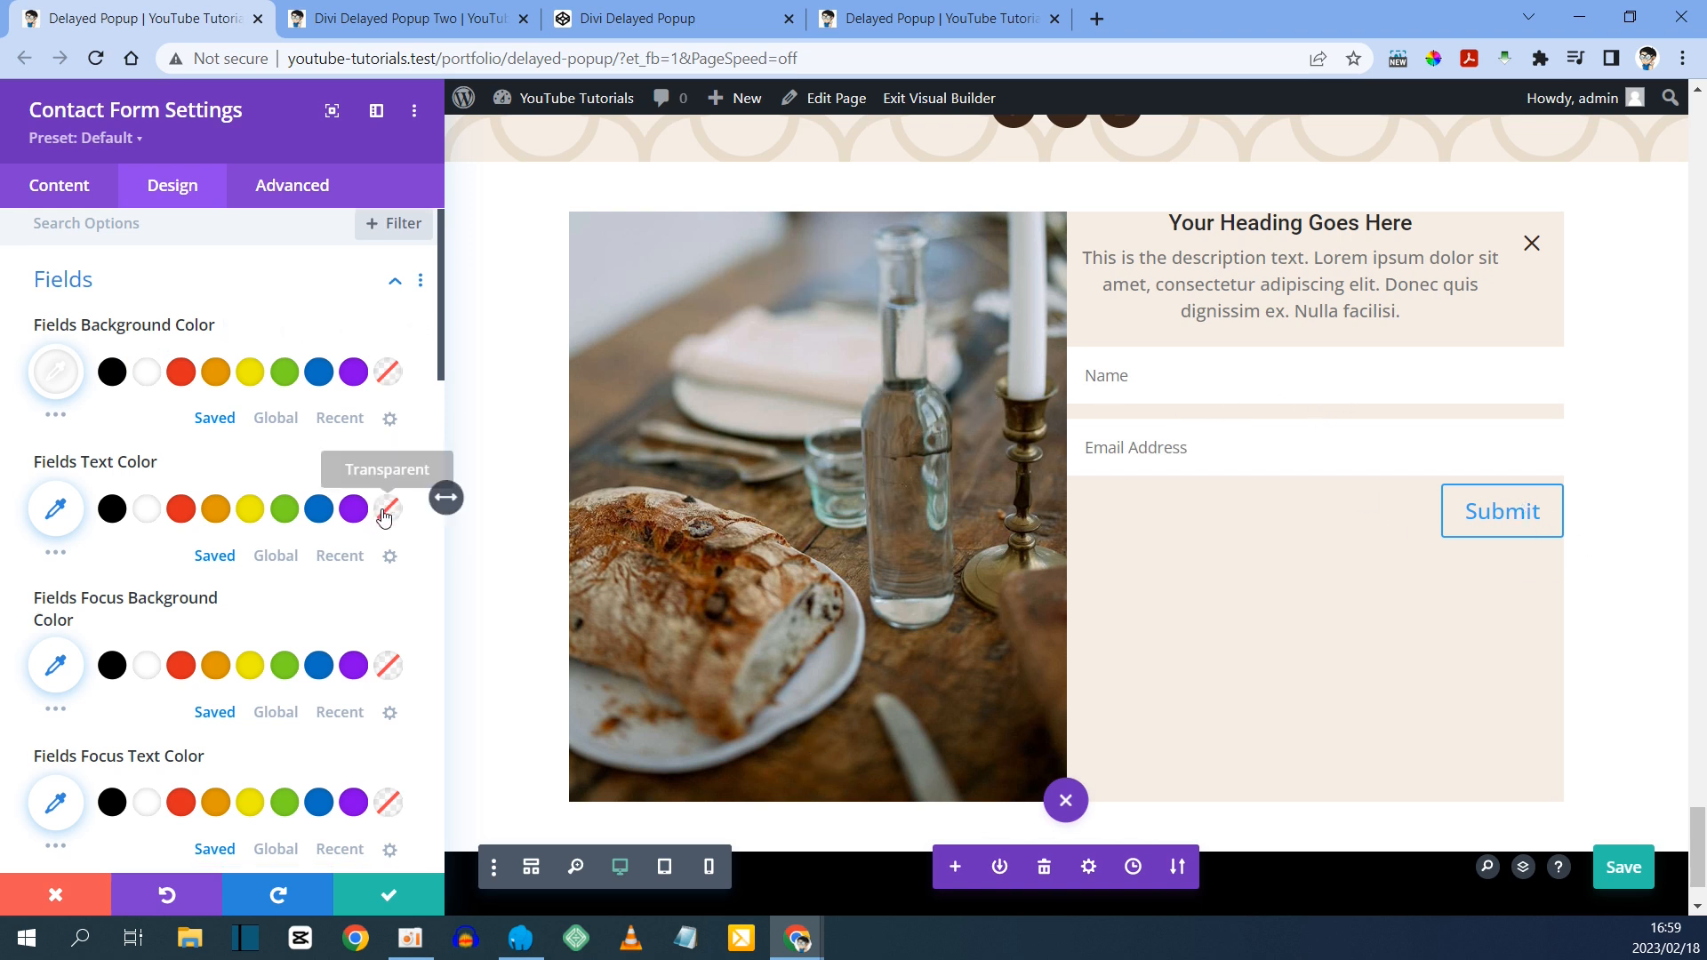
- Enable custom styles for the form's submit button, with white text on a black background
{"action": "scroll", "coordinate": [385, 515], "scroll_direction": "down", "scroll_amount": 3}
{"action": "scroll", "coordinate": [385, 515], "scroll_direction": "down", "scroll_amount": 10}
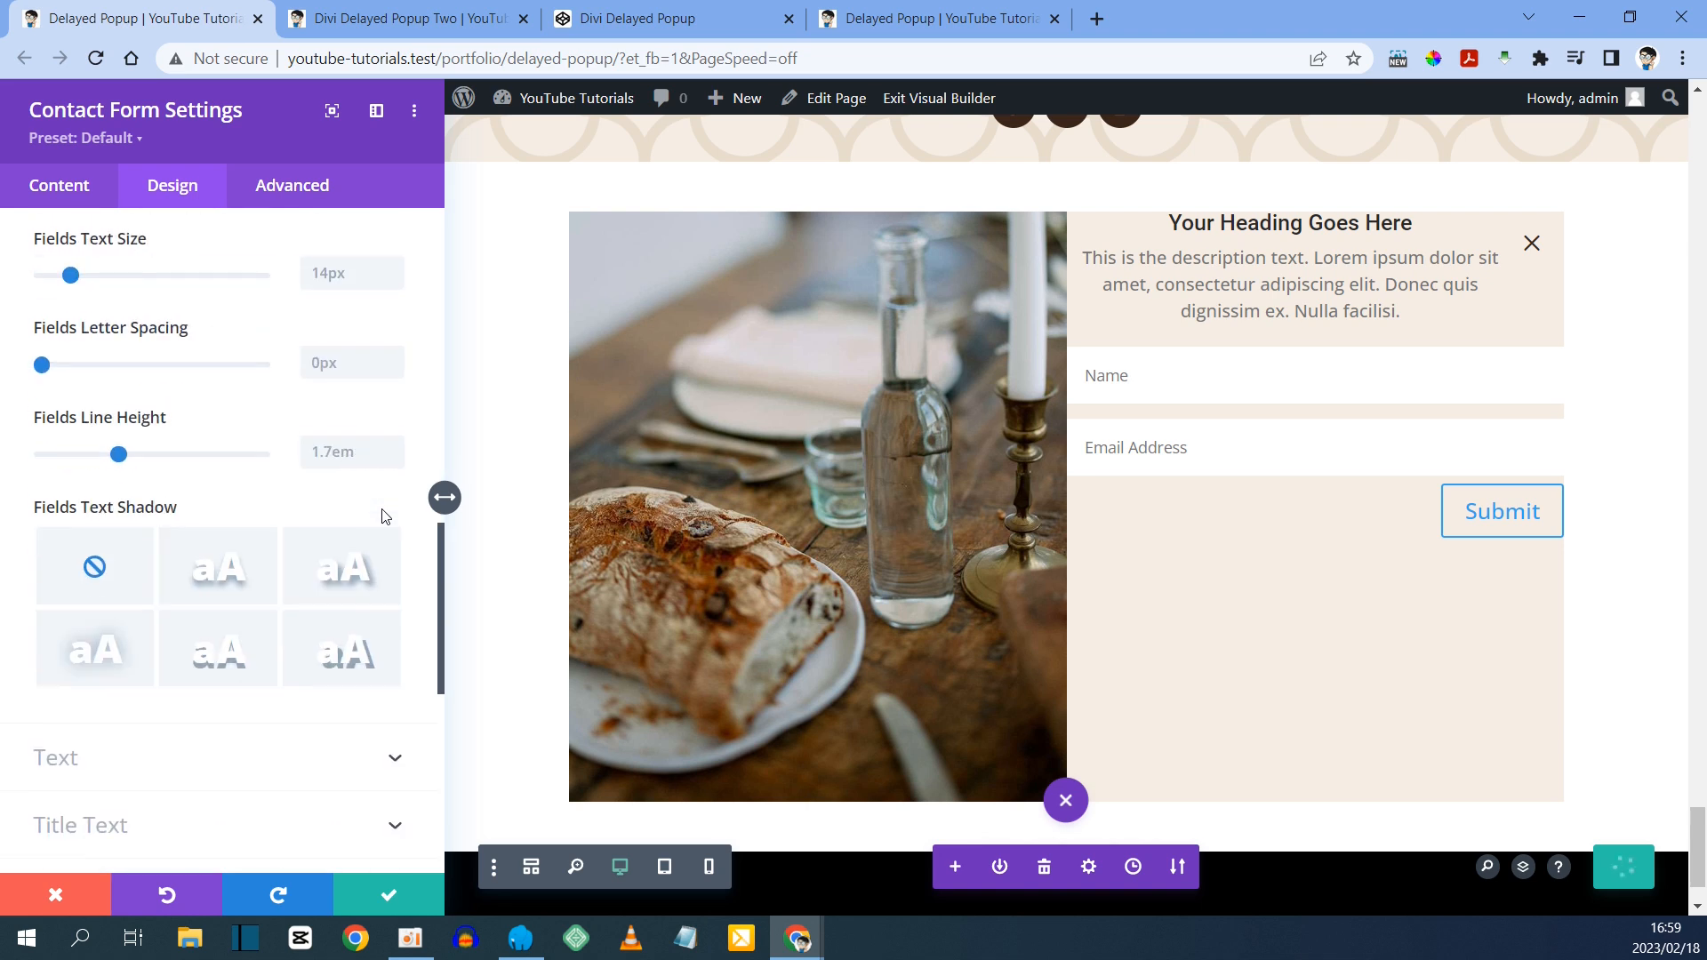
{"action": "scroll", "coordinate": [384, 519], "scroll_direction": "down", "scroll_amount": 3}
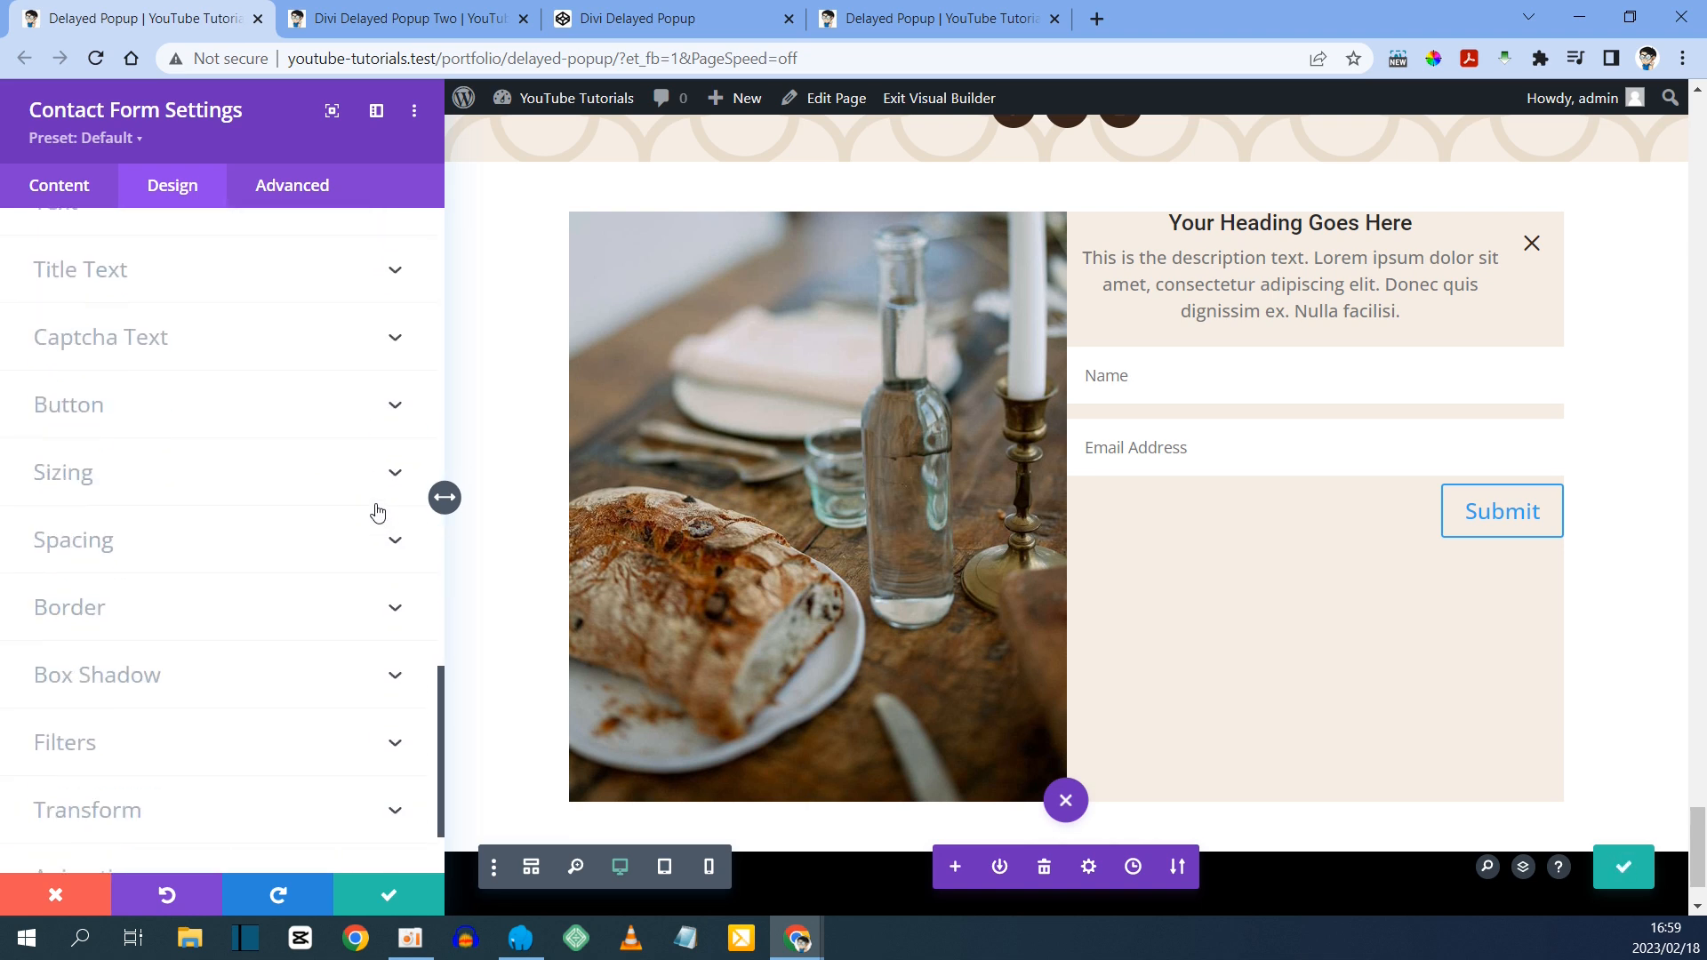
{"action": "left_click", "coordinate": [88, 408]}
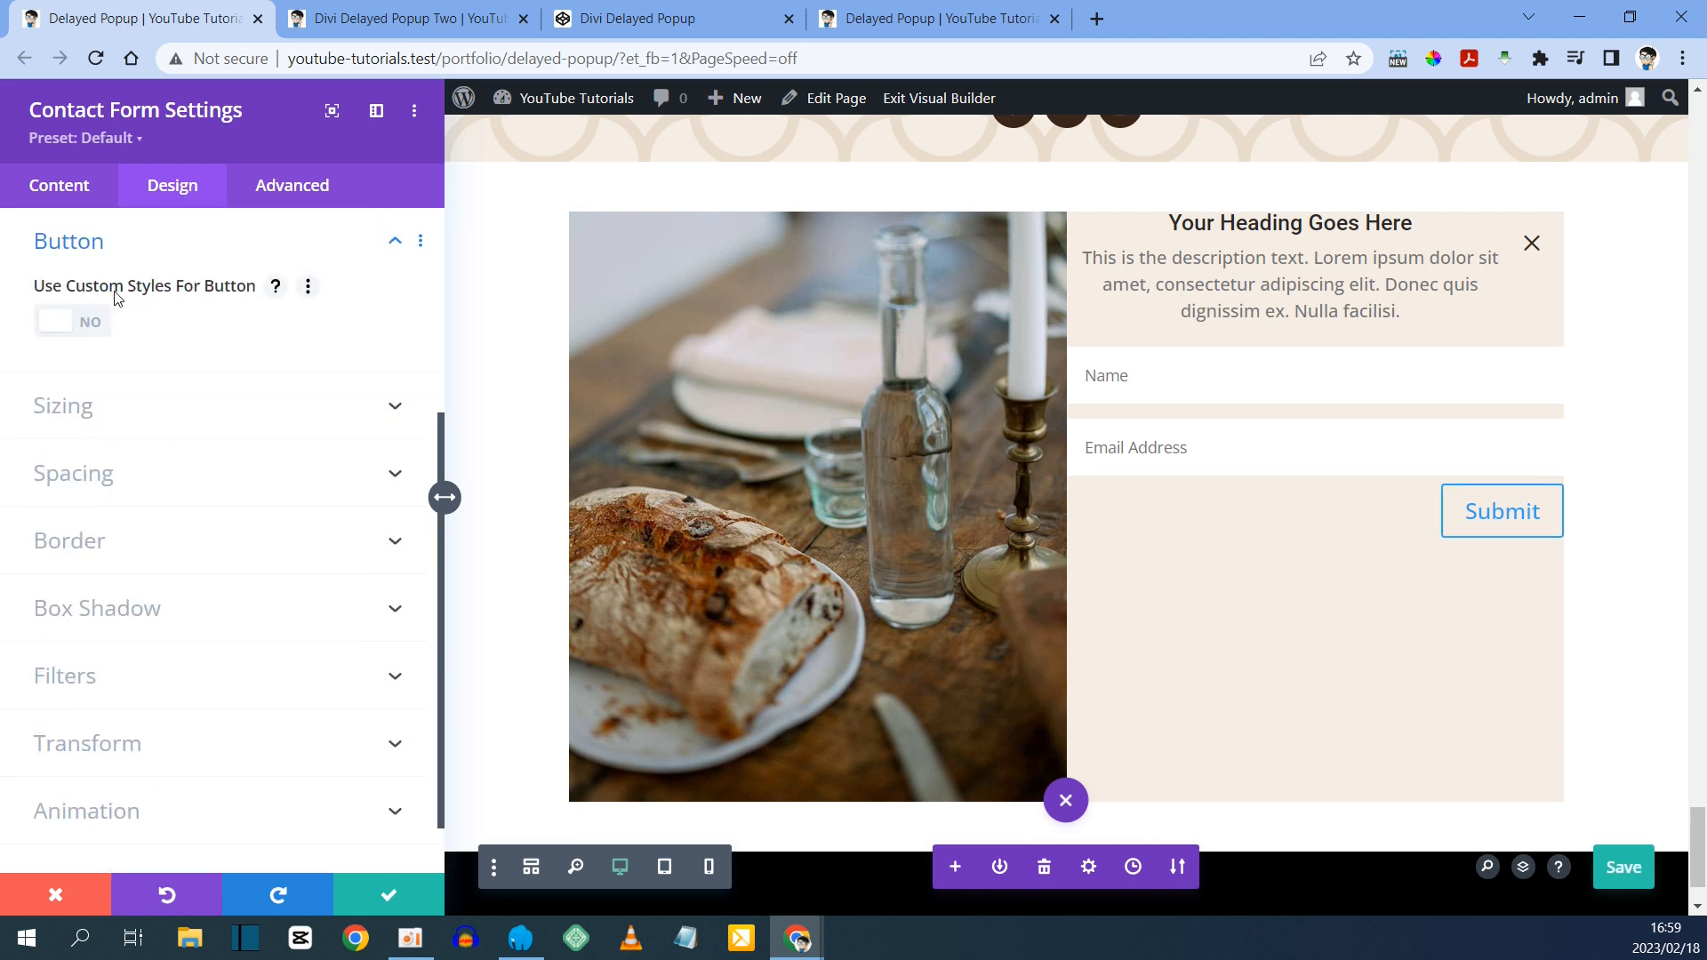
{"action": "left_click", "coordinate": [72, 340]}
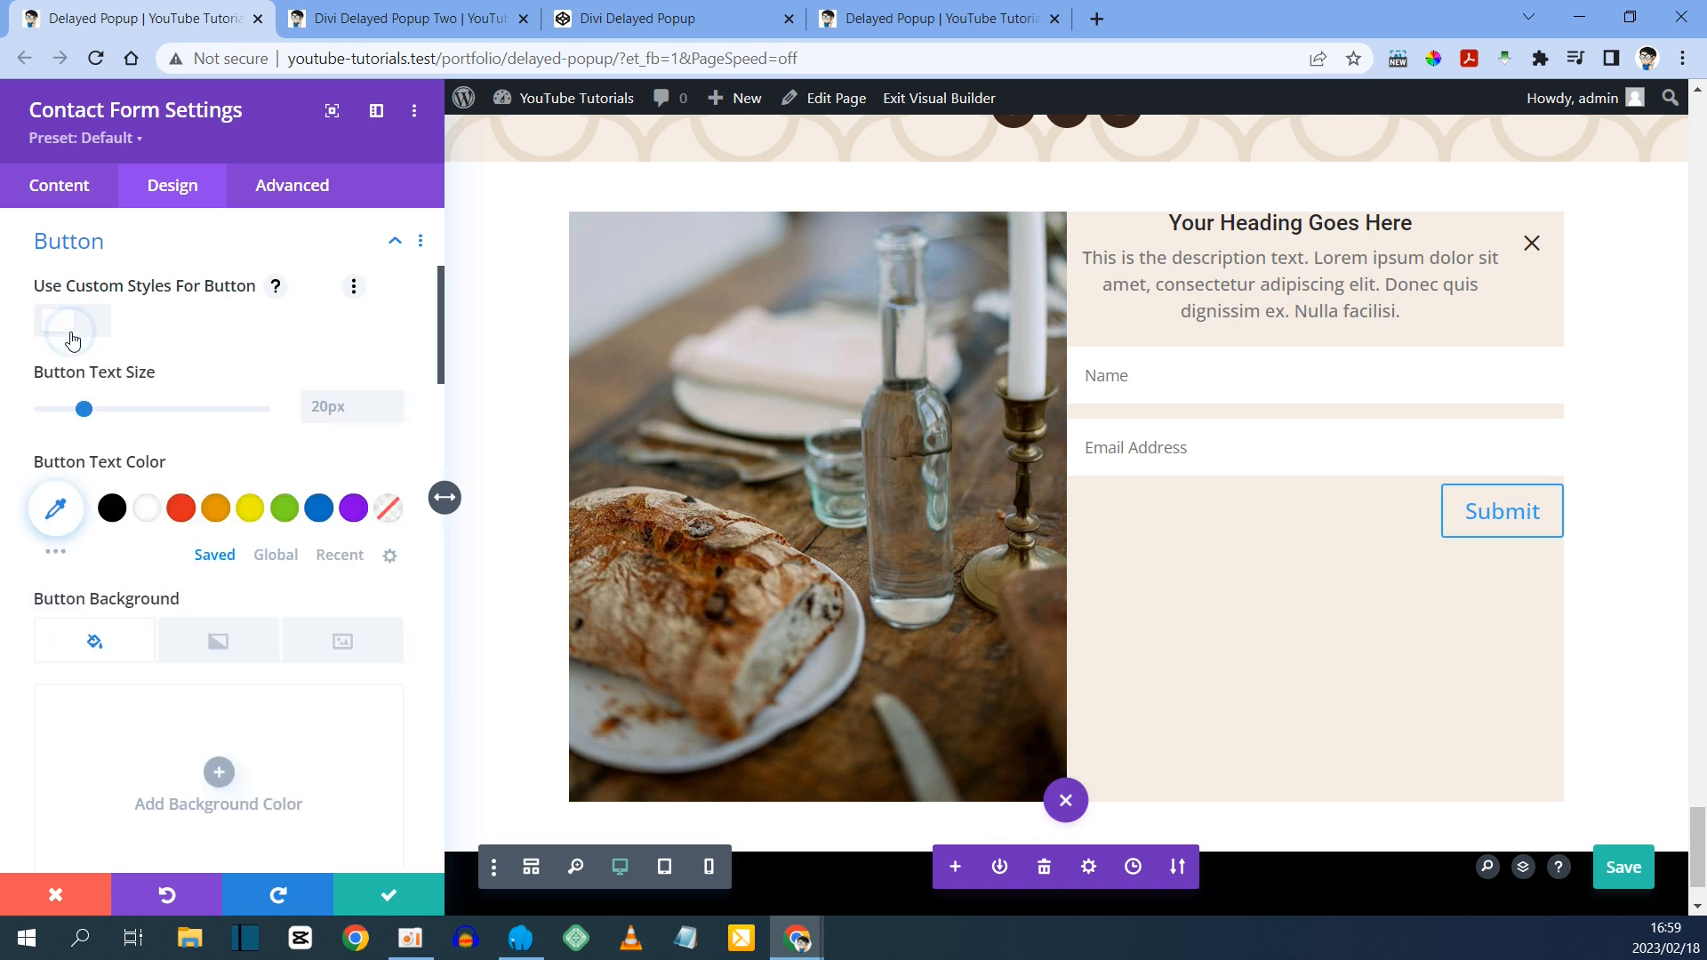
{"action": "left_click", "coordinate": [148, 511]}
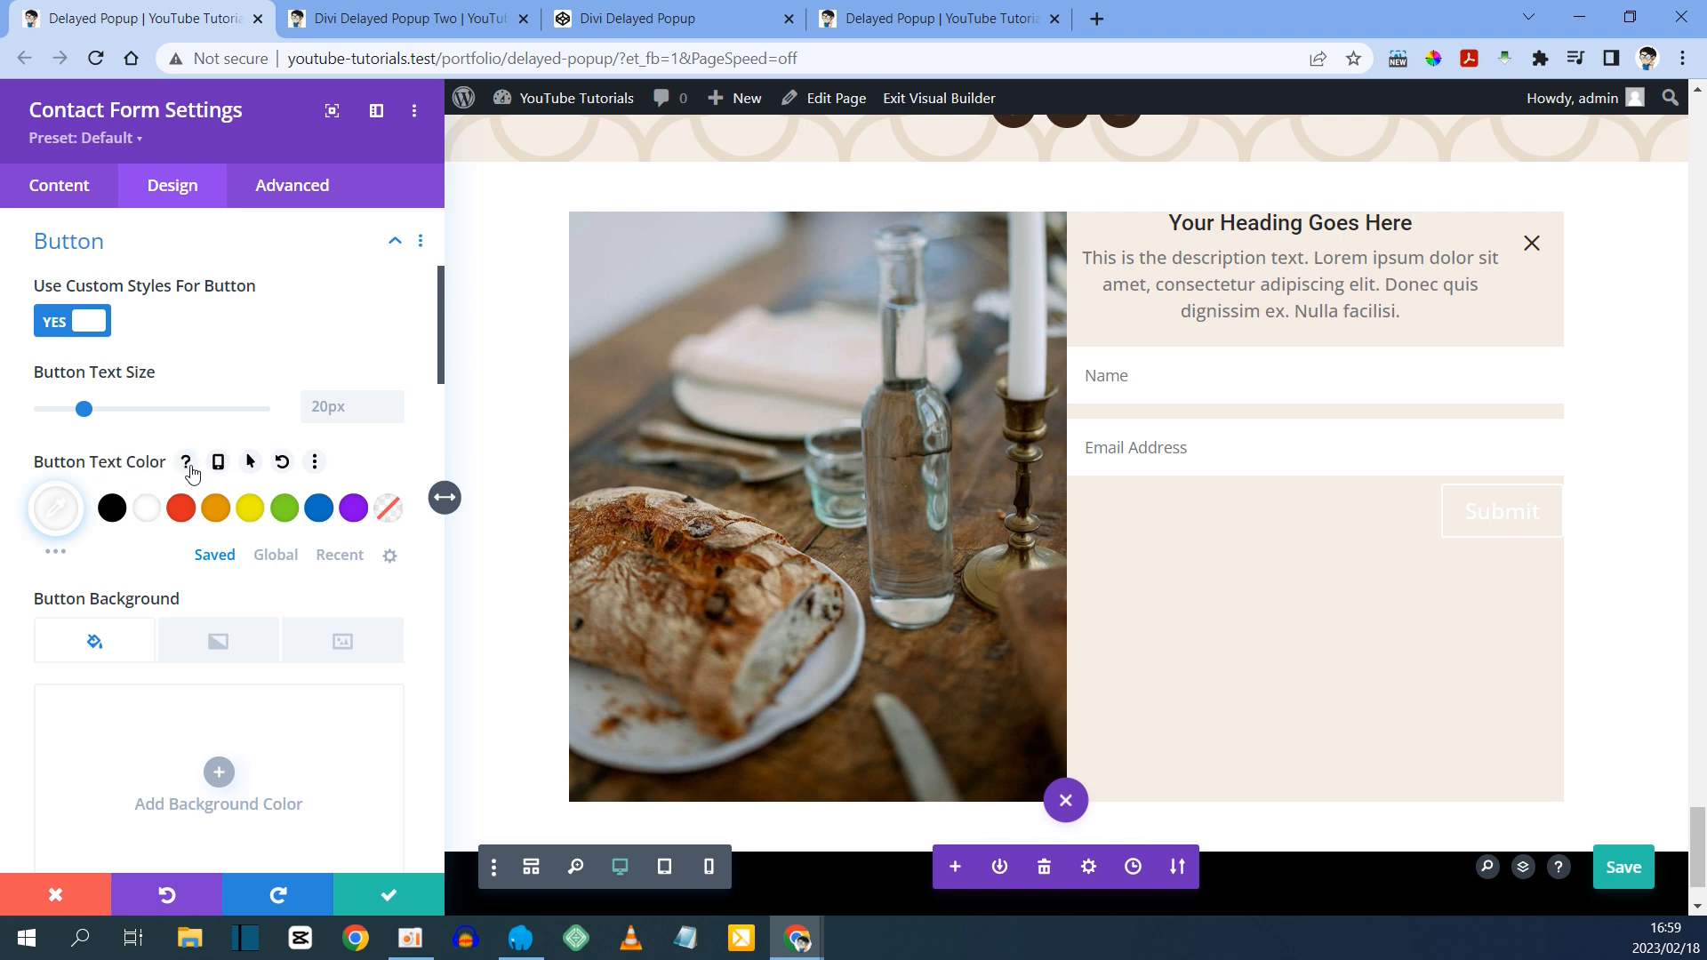
{"action": "scroll", "coordinate": [181, 478], "scroll_direction": "down", "scroll_amount": 1}
{"action": "left_click", "coordinate": [114, 818]}
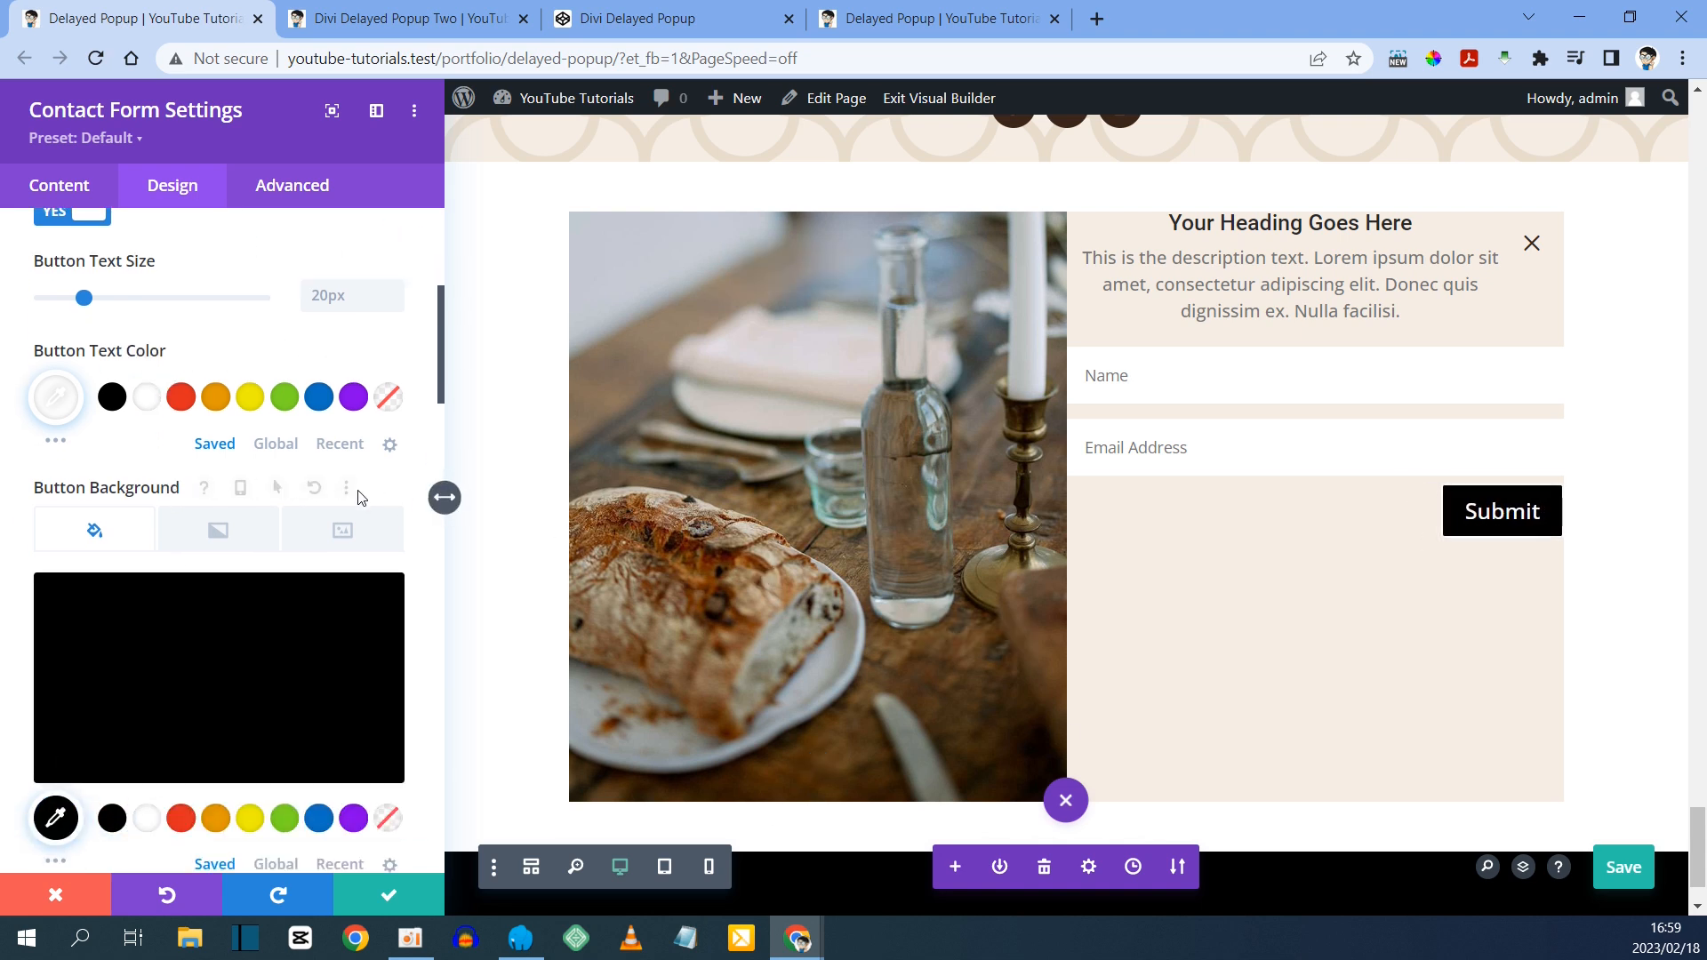
- Set the submit button's font style to uppercase and turn off its button icon
{"action": "scroll", "coordinate": [337, 508], "scroll_direction": "down", "scroll_amount": 2}
{"action": "scroll", "coordinate": [339, 504], "scroll_direction": "down", "scroll_amount": 7}
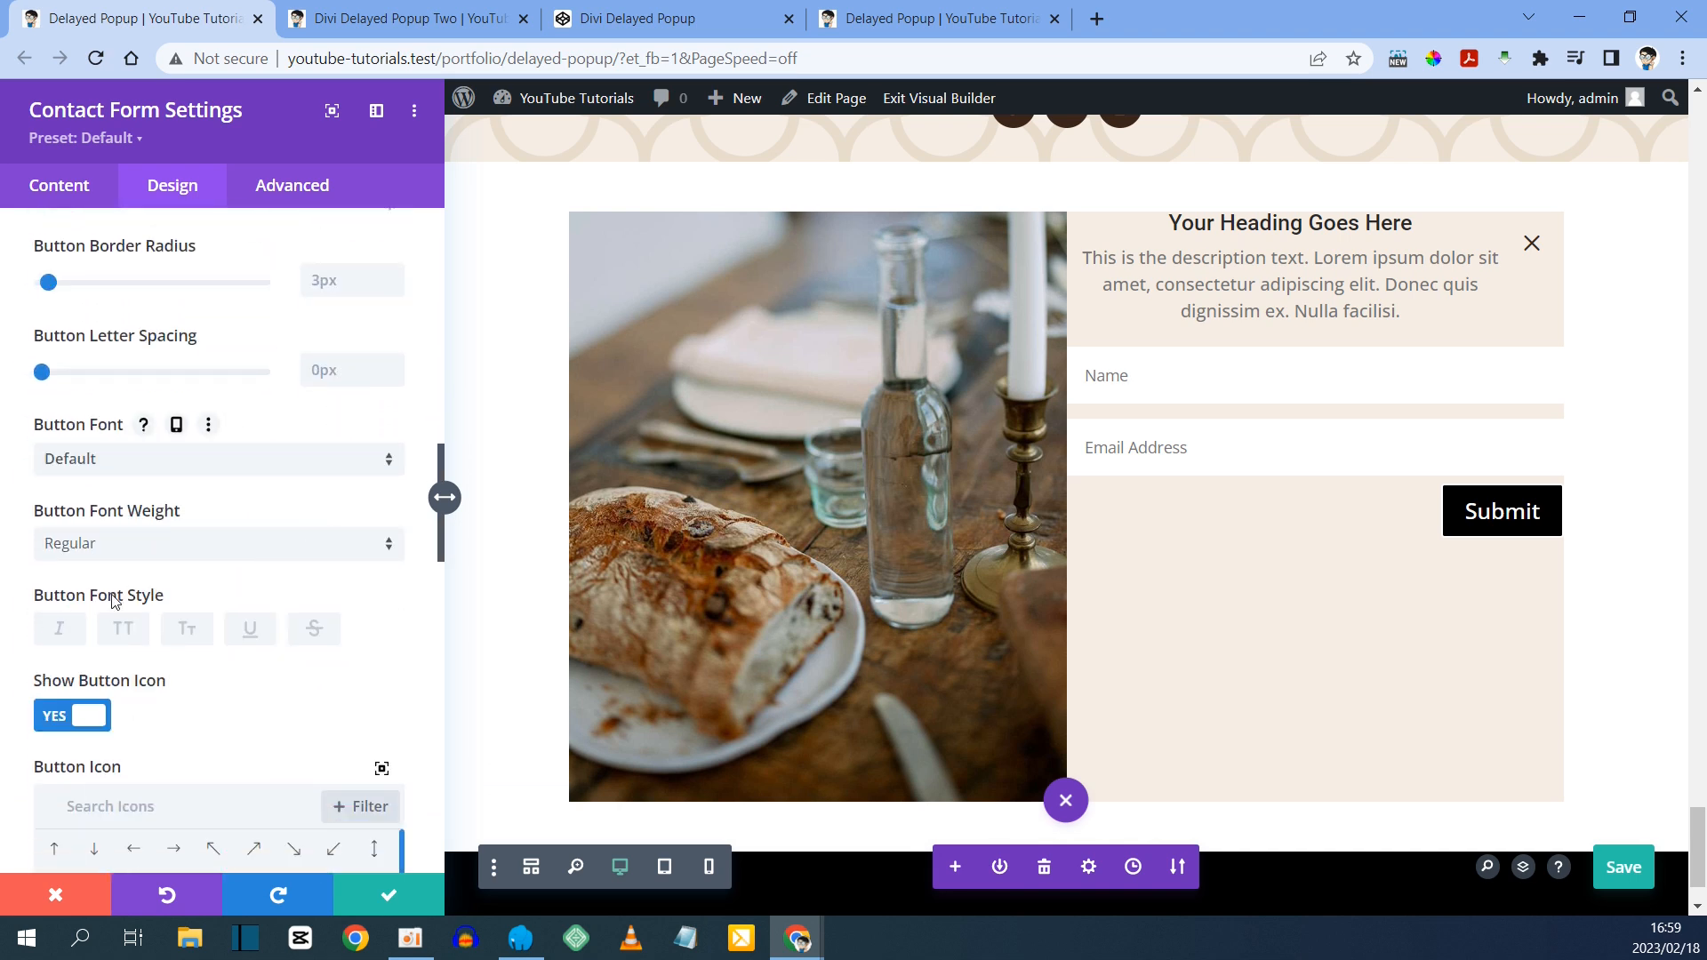
{"action": "left_click", "coordinate": [126, 628]}
{"action": "scroll", "coordinate": [127, 628], "scroll_direction": "down", "scroll_amount": 1}
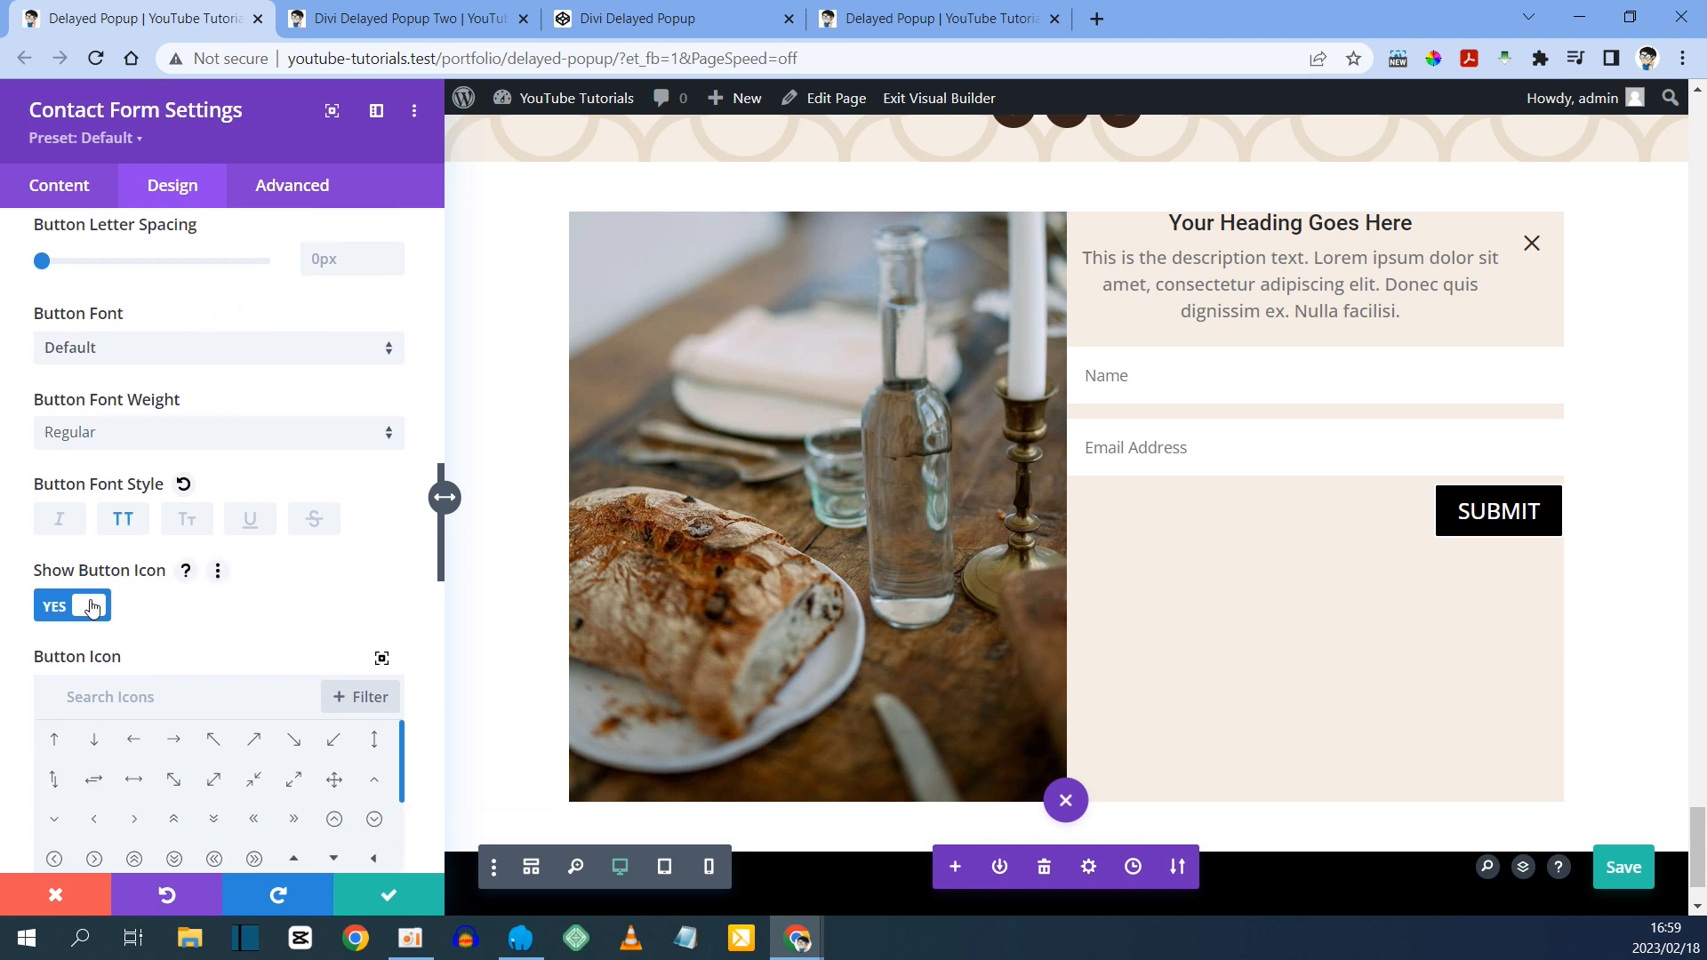
{"action": "left_click", "coordinate": [90, 607]}
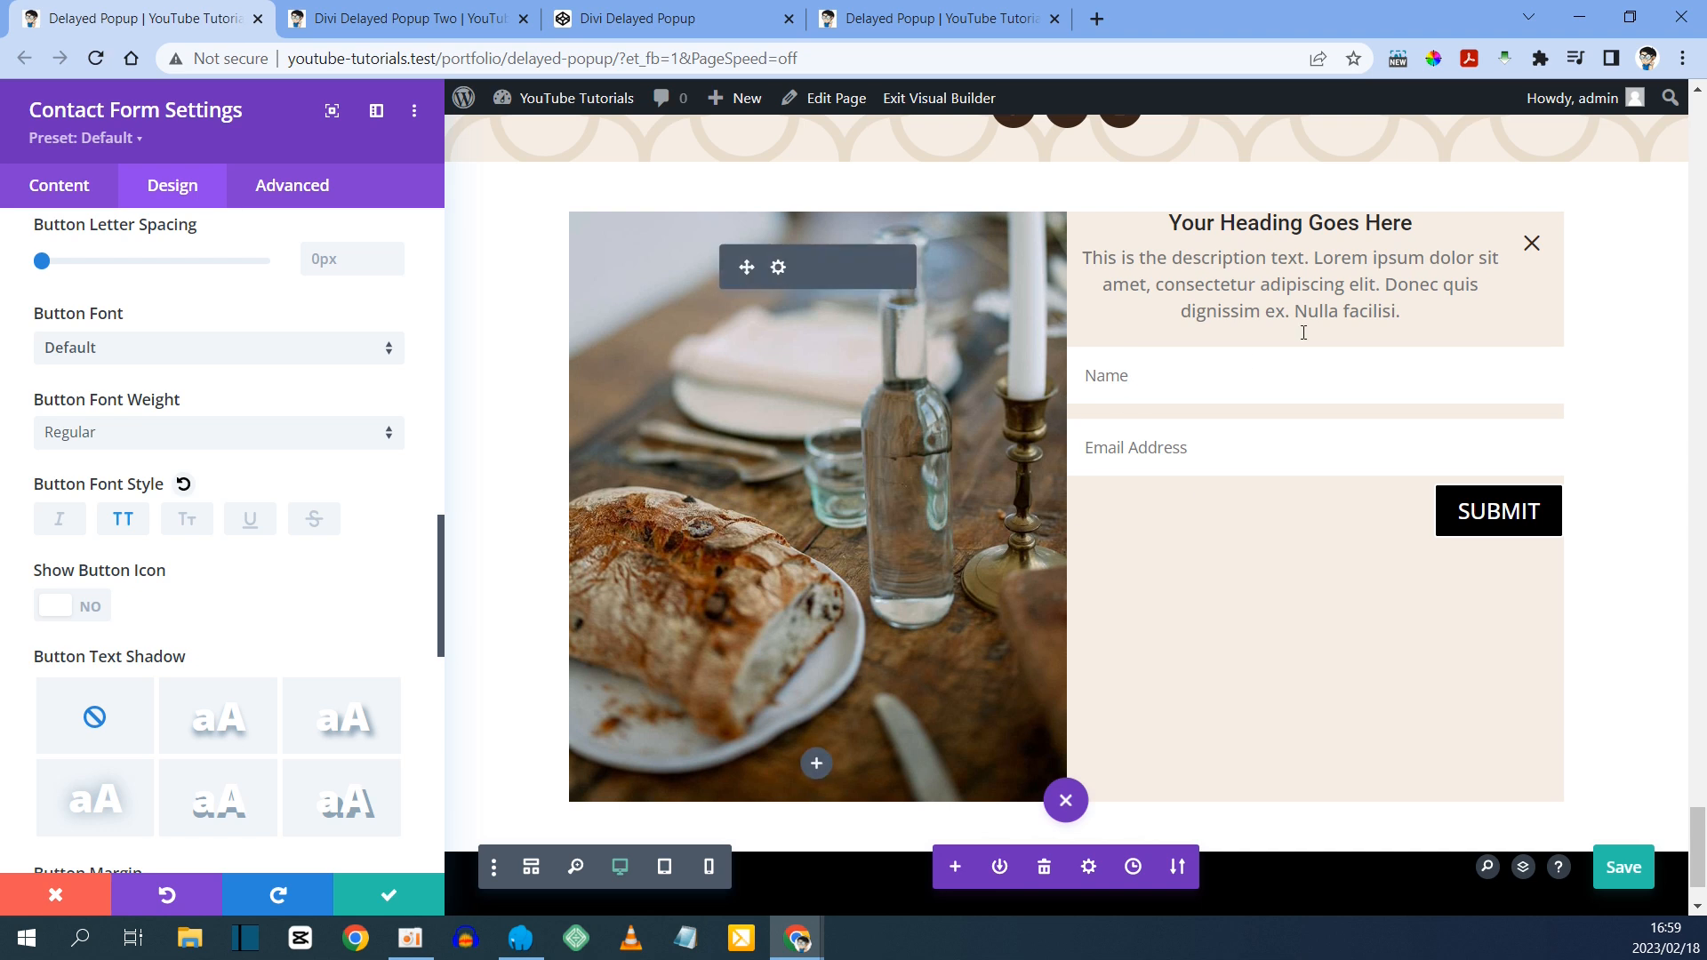
- Set the contact form module's width to 90%
{"action": "scroll", "coordinate": [285, 565], "scroll_direction": "down", "scroll_amount": 5}
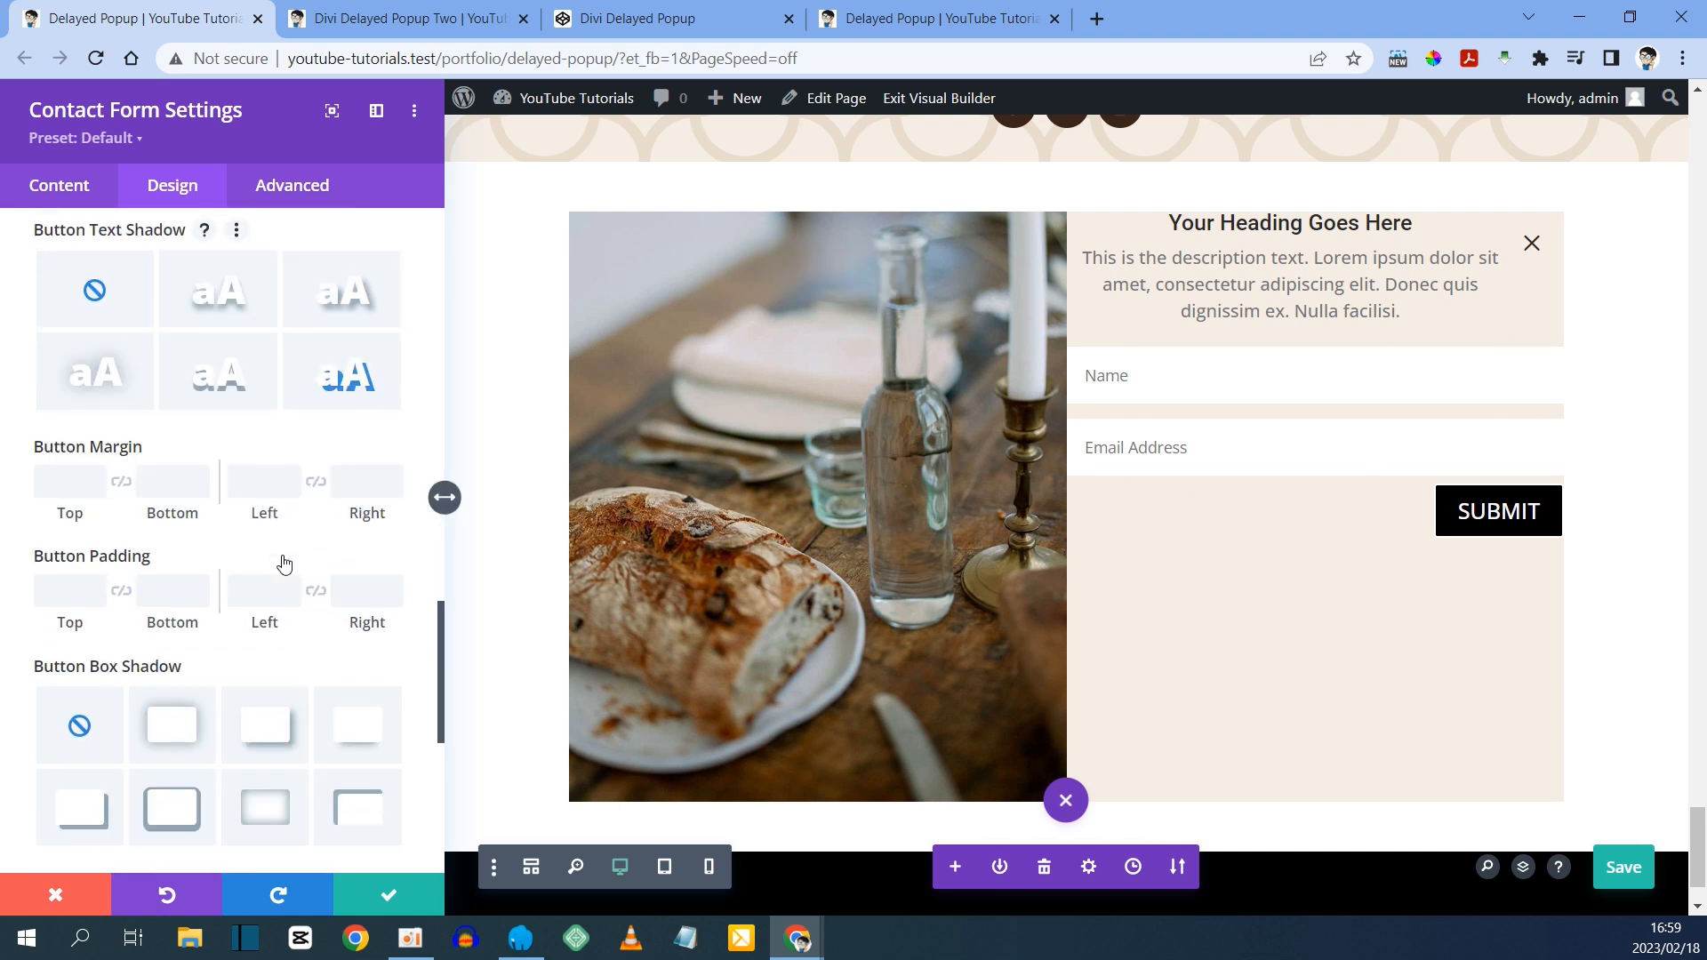
{"action": "scroll", "coordinate": [282, 558], "scroll_direction": "down", "scroll_amount": 5}
{"action": "left_click", "coordinate": [55, 453]}
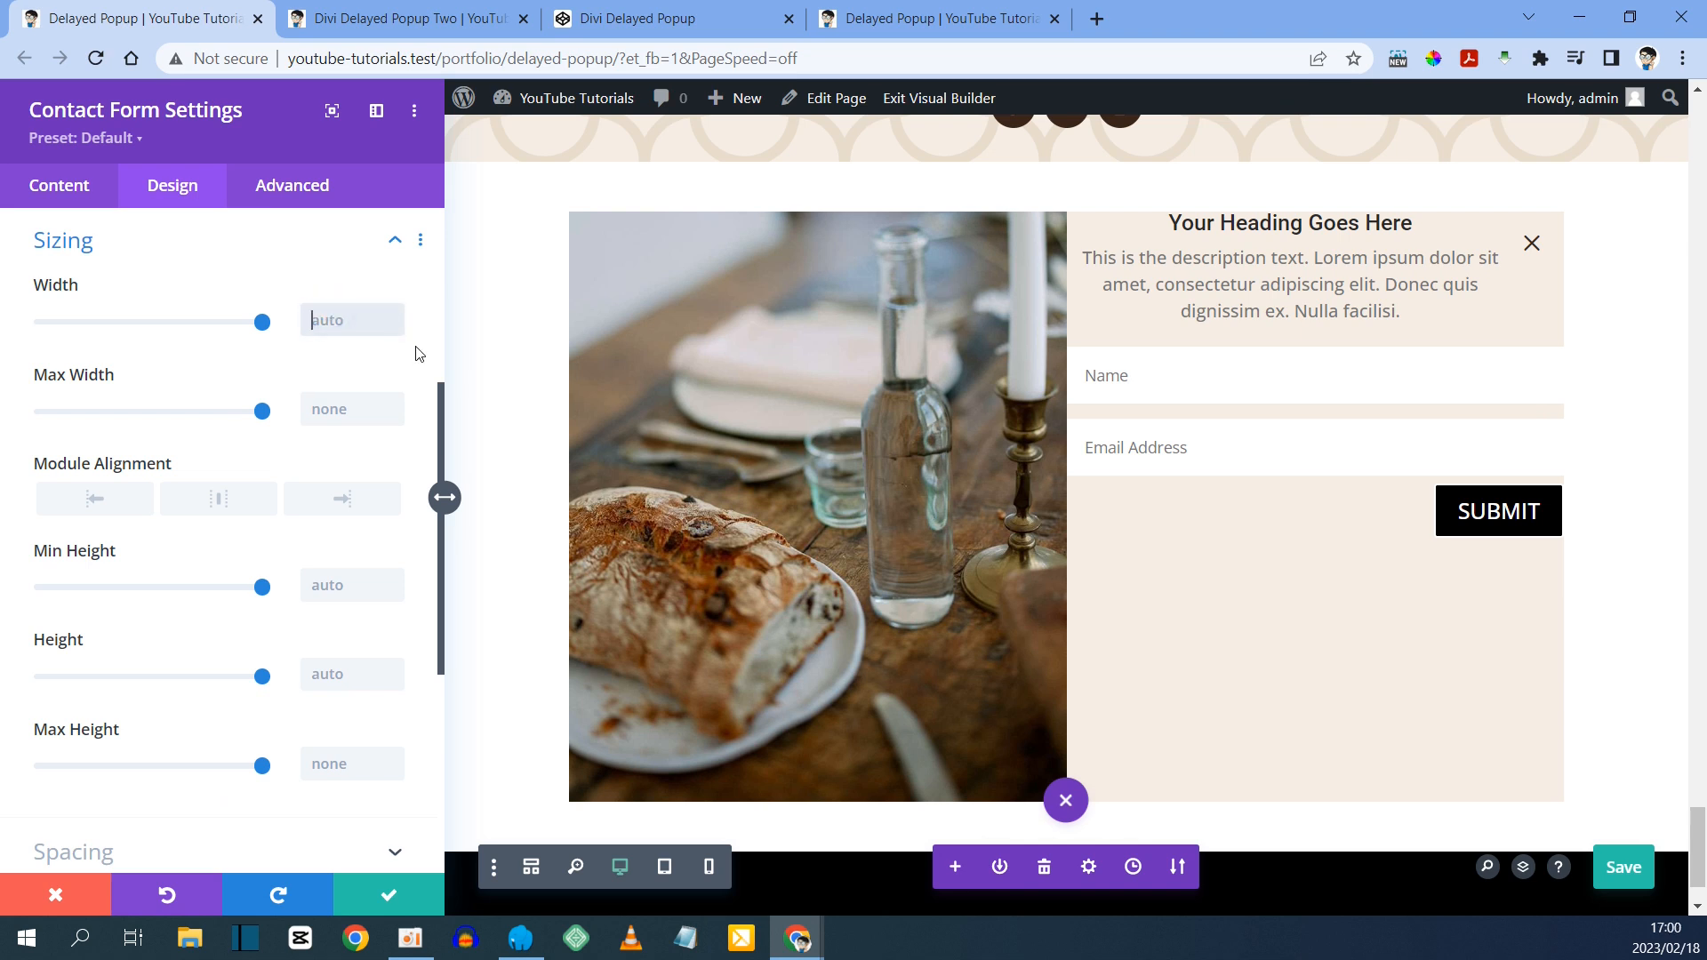
{"action": "type", "text": "90%"}
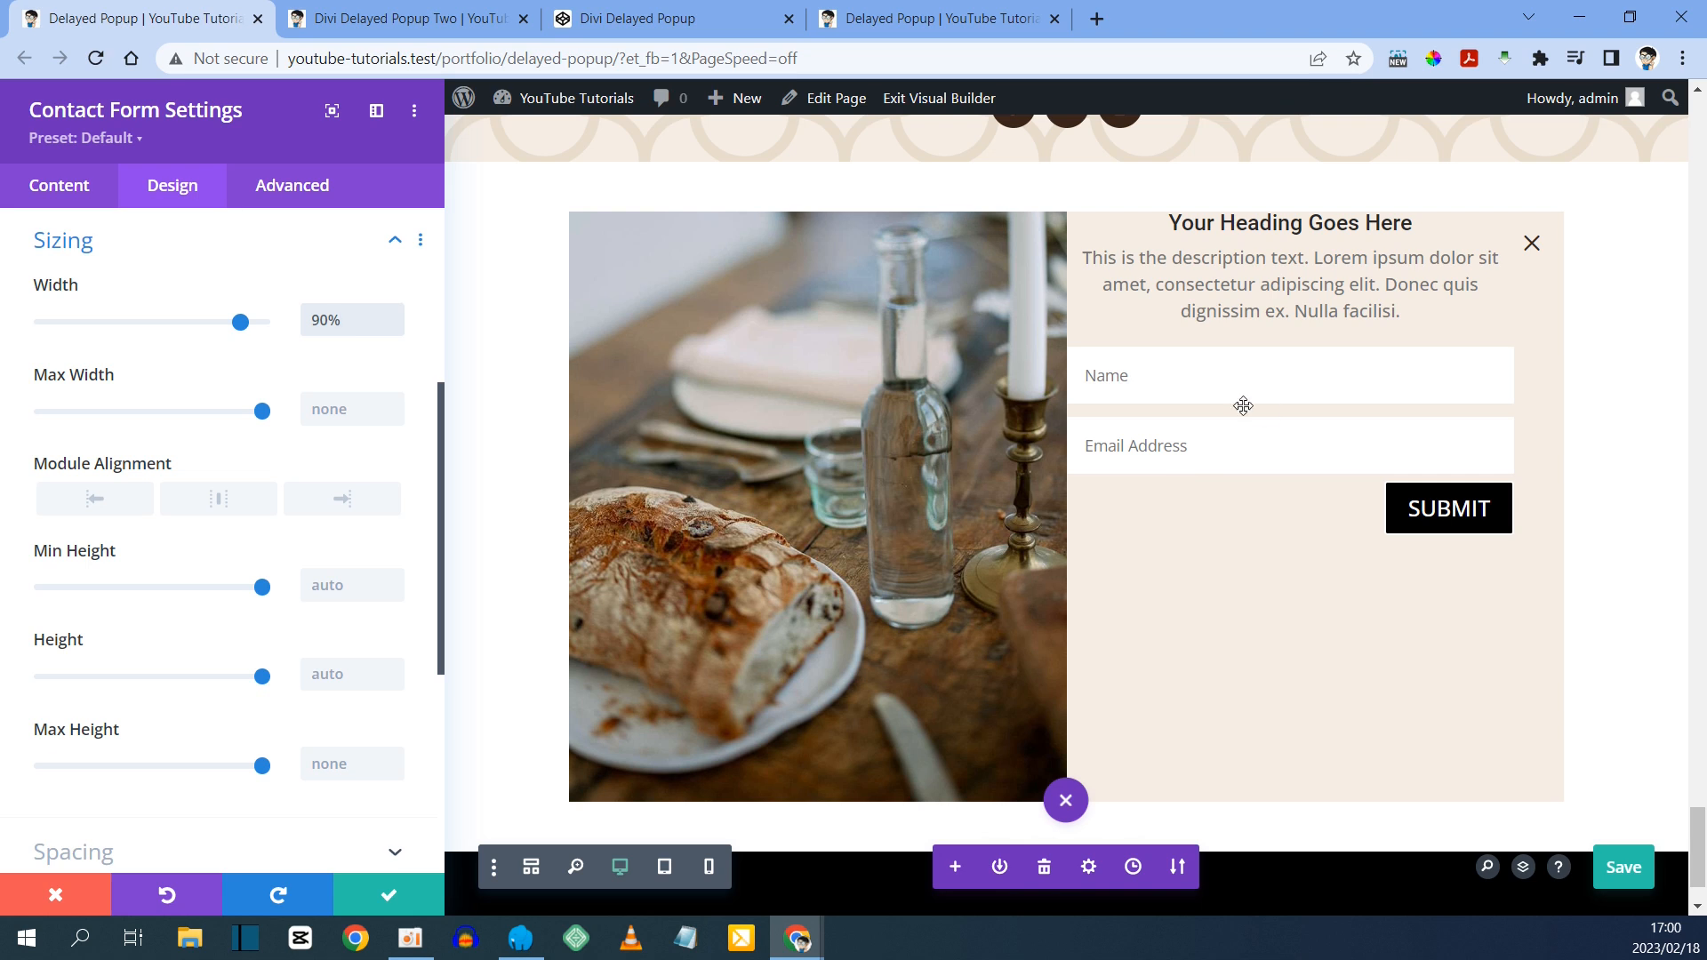
- Give the contact form's inputs a border 1px wide on all sides
{"action": "scroll", "coordinate": [336, 502], "scroll_direction": "down", "scroll_amount": 5}
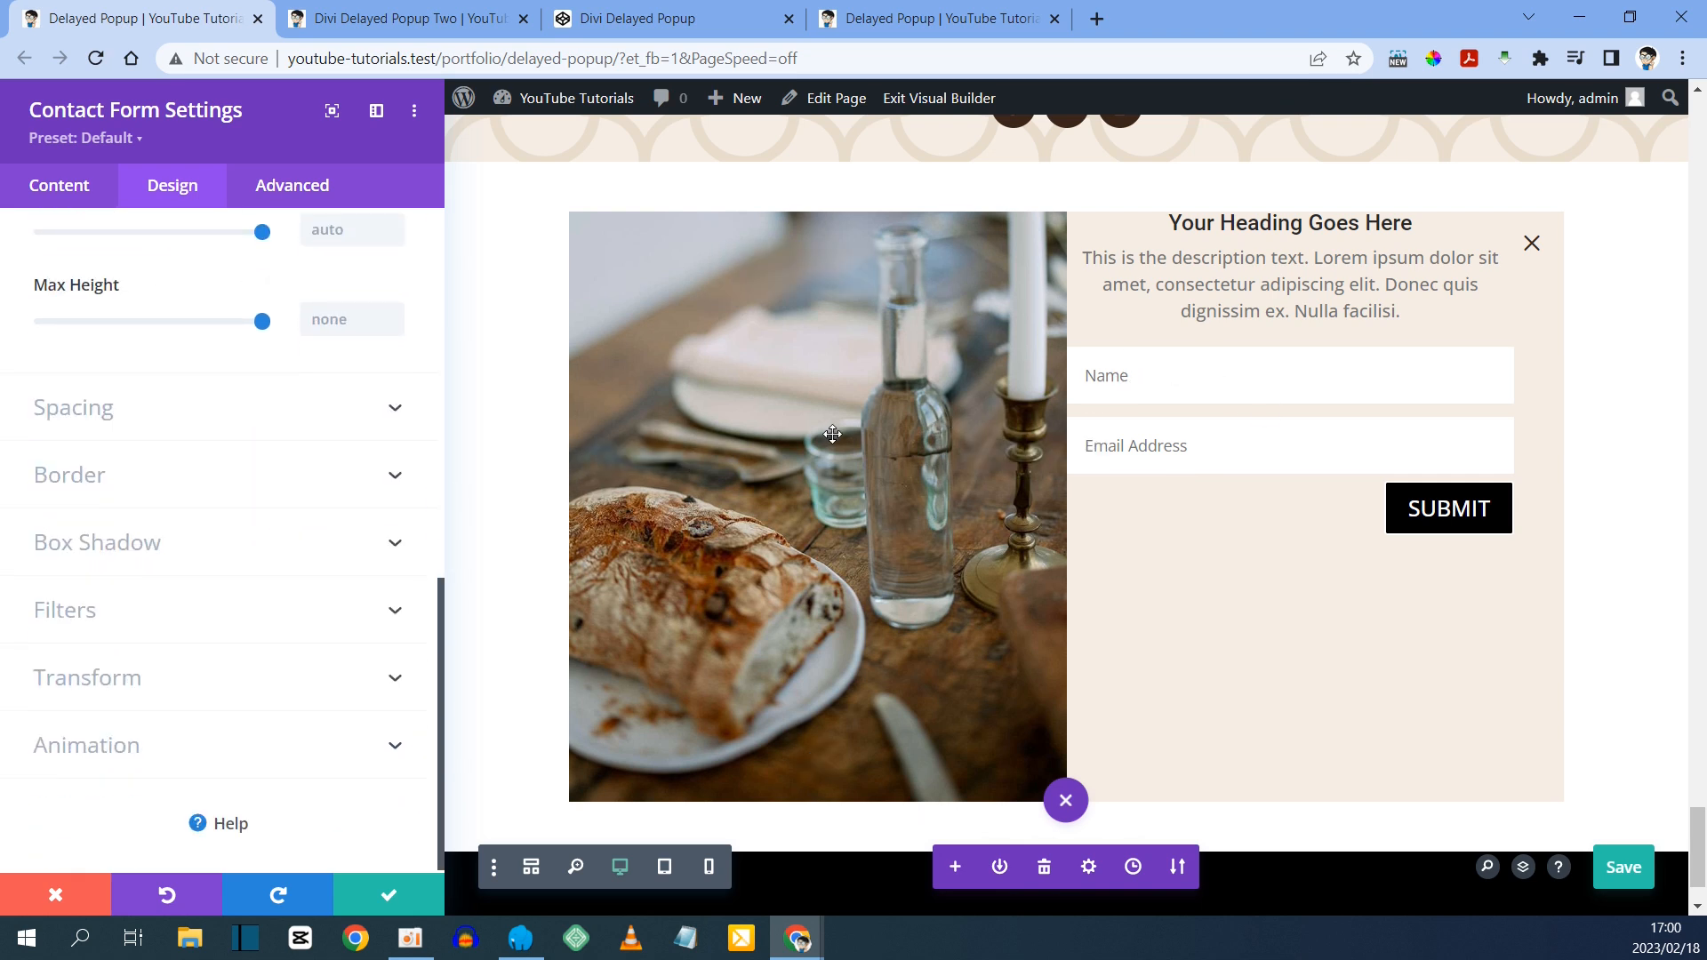
{"action": "scroll", "coordinate": [408, 446], "scroll_direction": "down", "scroll_amount": 1}
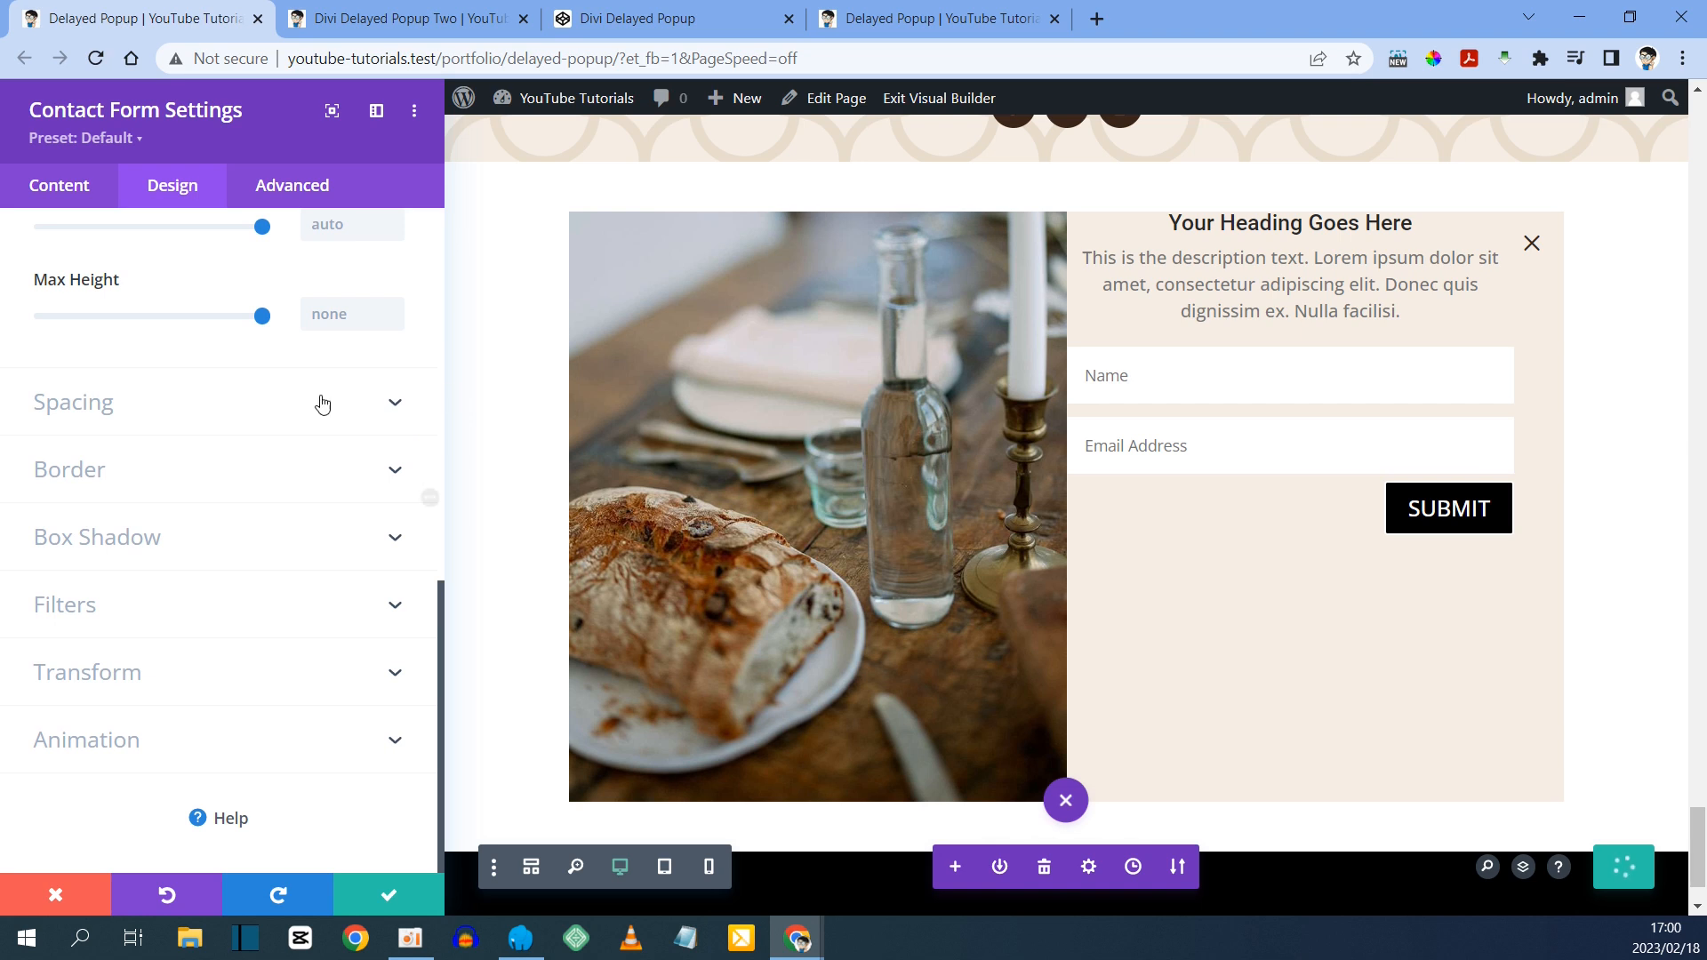
{"action": "left_click", "coordinate": [95, 470]}
{"action": "scroll", "coordinate": [146, 499], "scroll_direction": "down", "scroll_amount": 1}
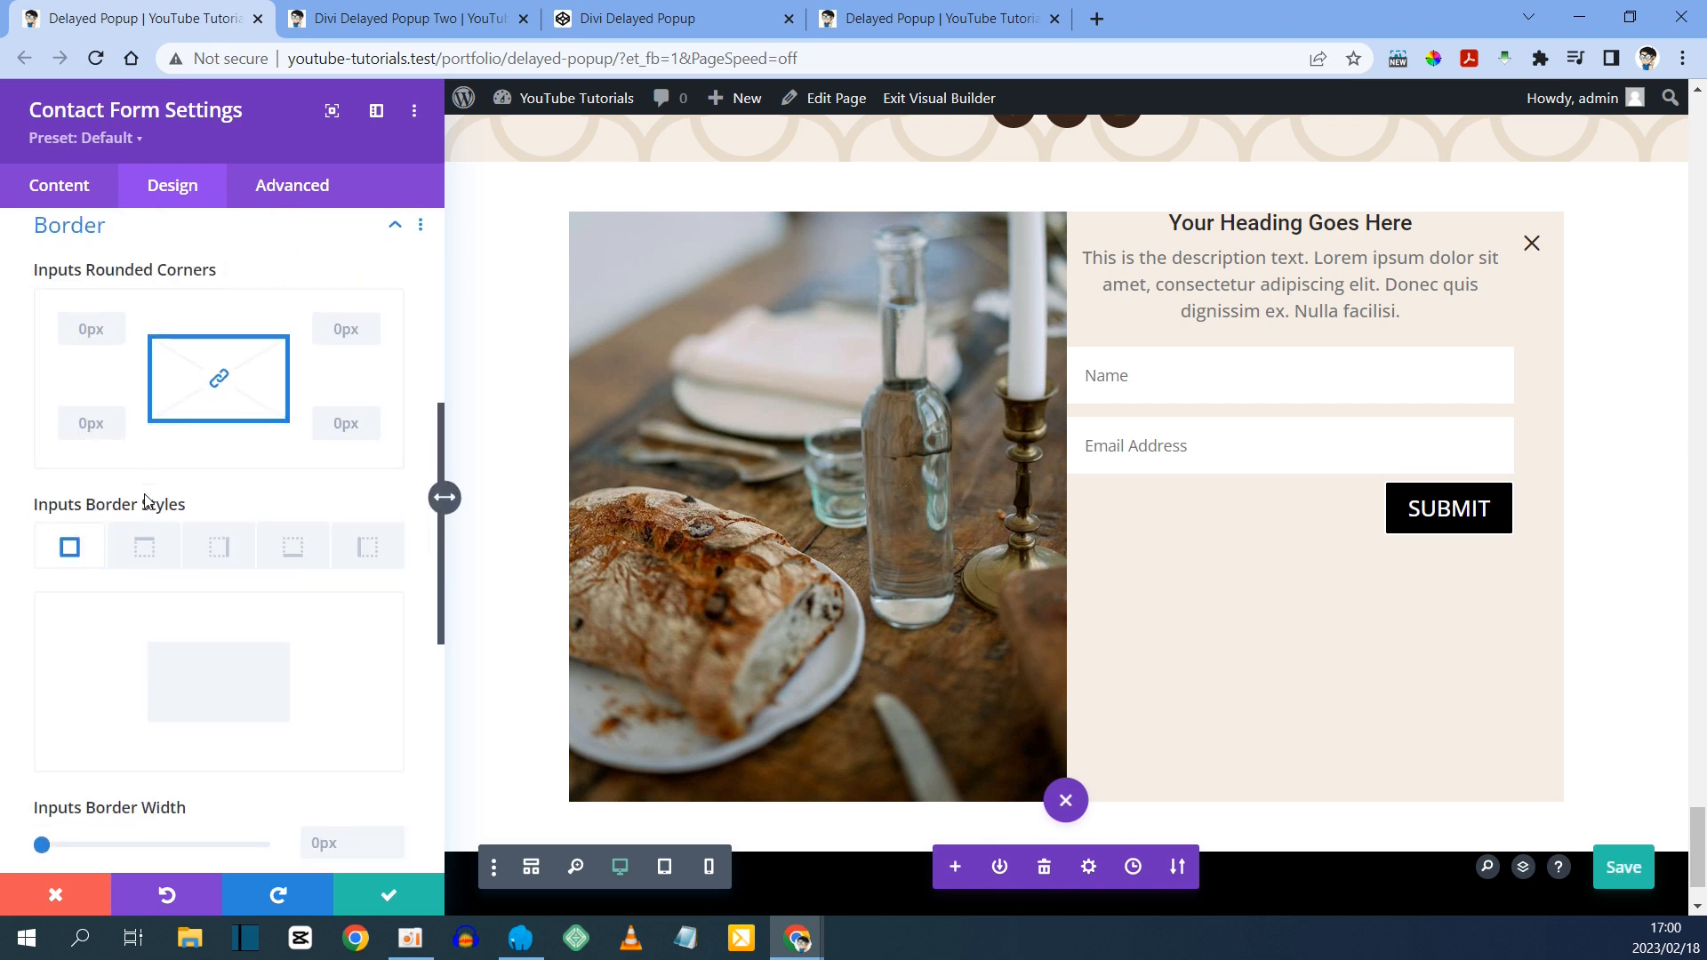
{"action": "scroll", "coordinate": [147, 500], "scroll_direction": "down", "scroll_amount": 3}
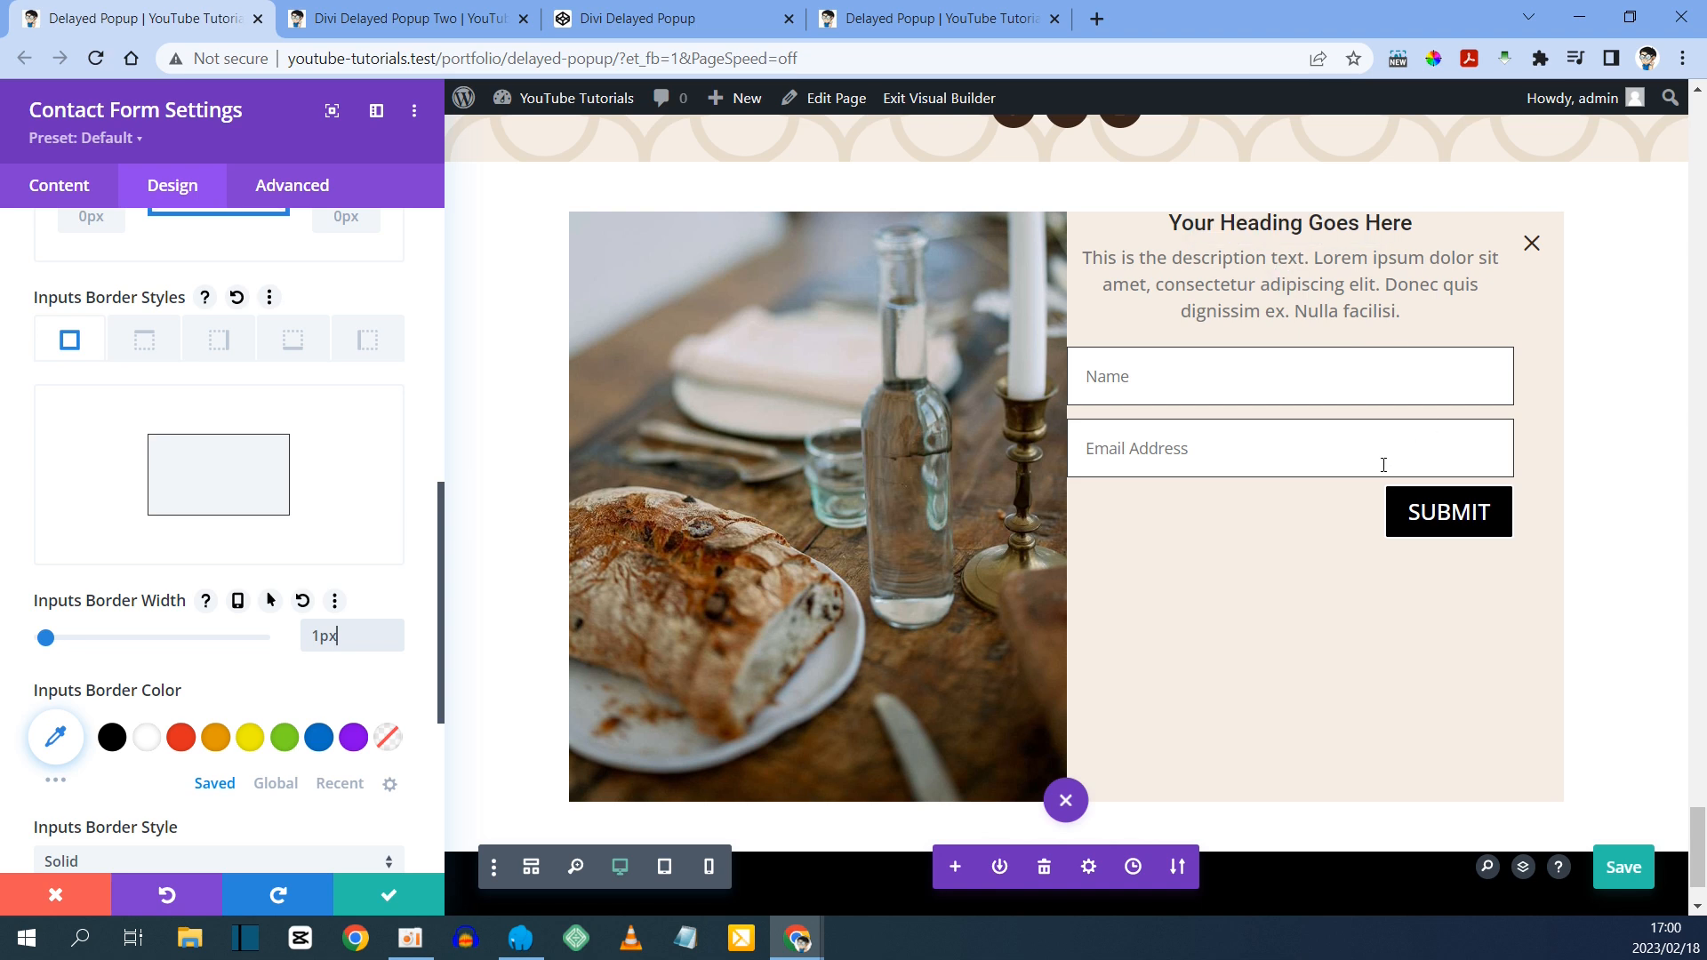
- Save the contact form module's settings and check the popup row's layout on the page
{"action": "left_click", "coordinate": [386, 893]}
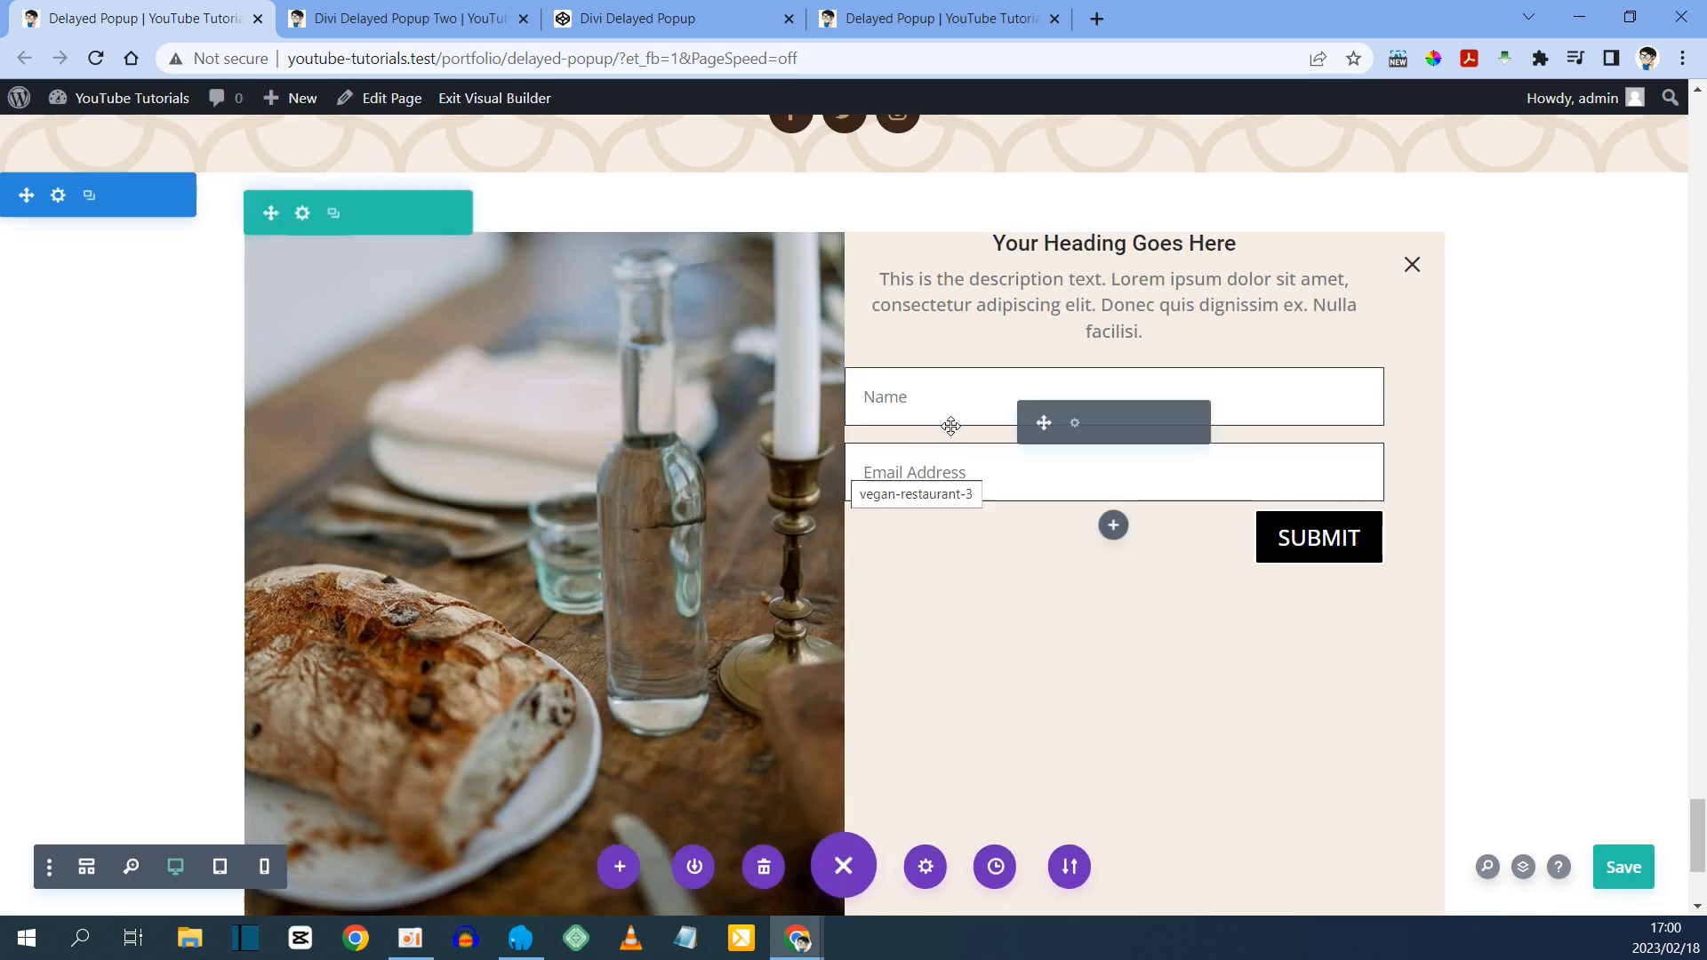
{"action": "scroll", "coordinate": [860, 445], "scroll_direction": "down", "scroll_amount": 3}
{"action": "scroll", "coordinate": [859, 445], "scroll_direction": "up", "scroll_amount": 4}
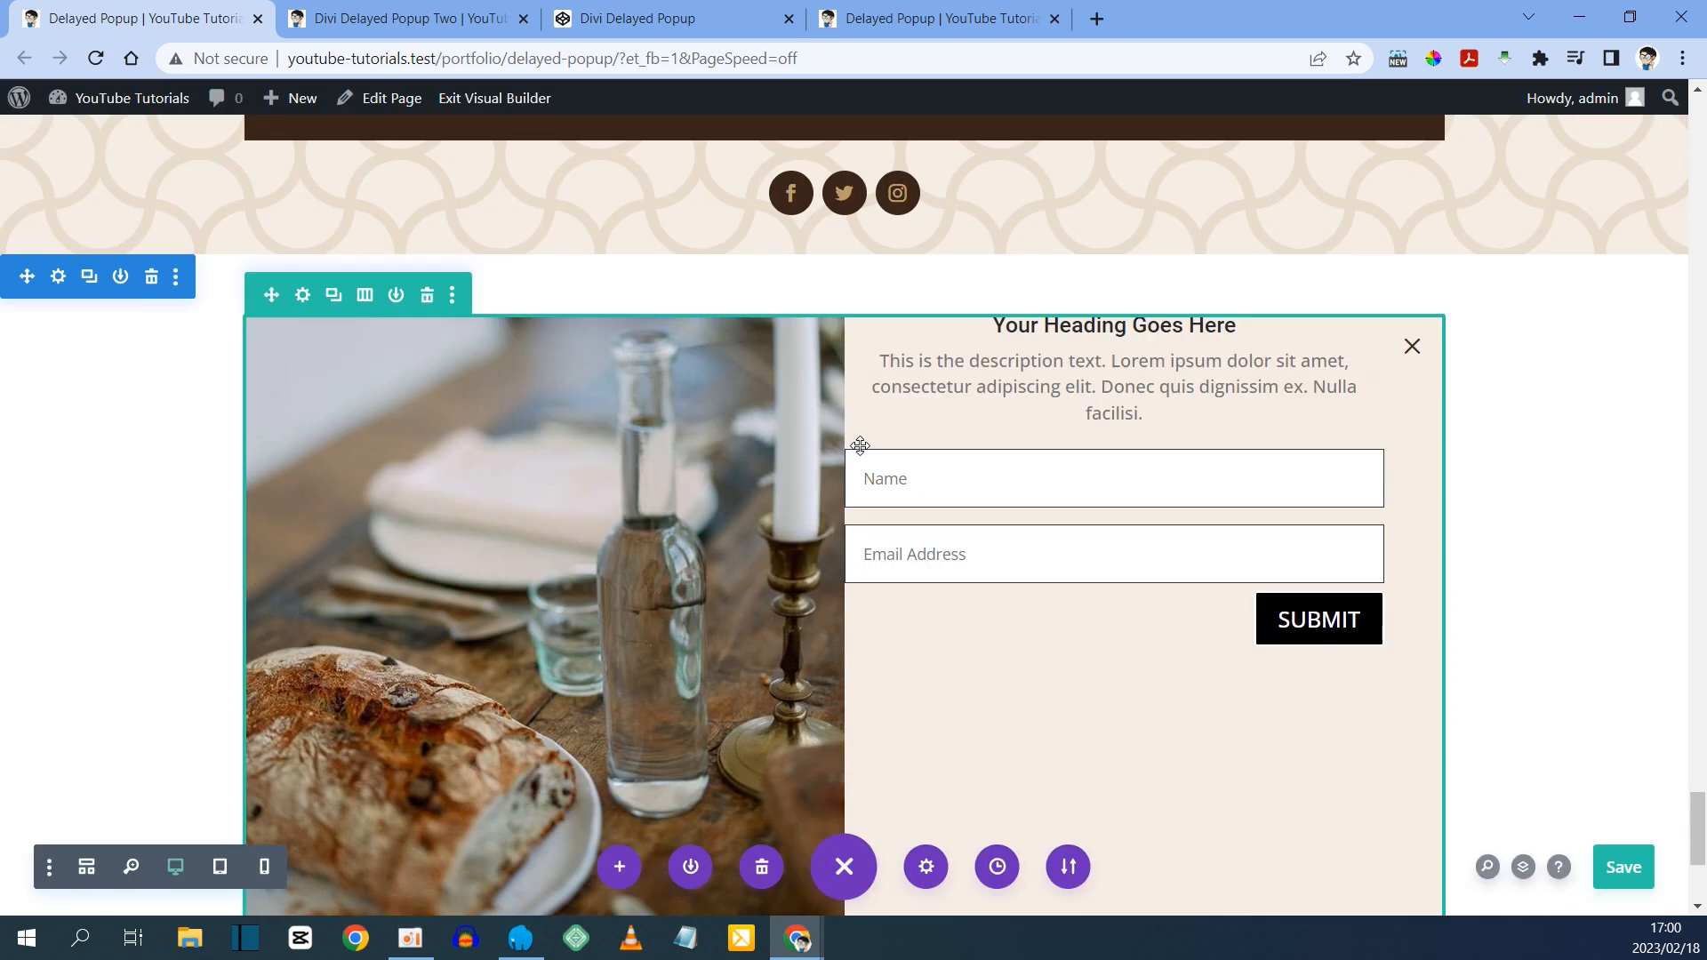
{"action": "scroll", "coordinate": [860, 446], "scroll_direction": "down", "scroll_amount": 3}
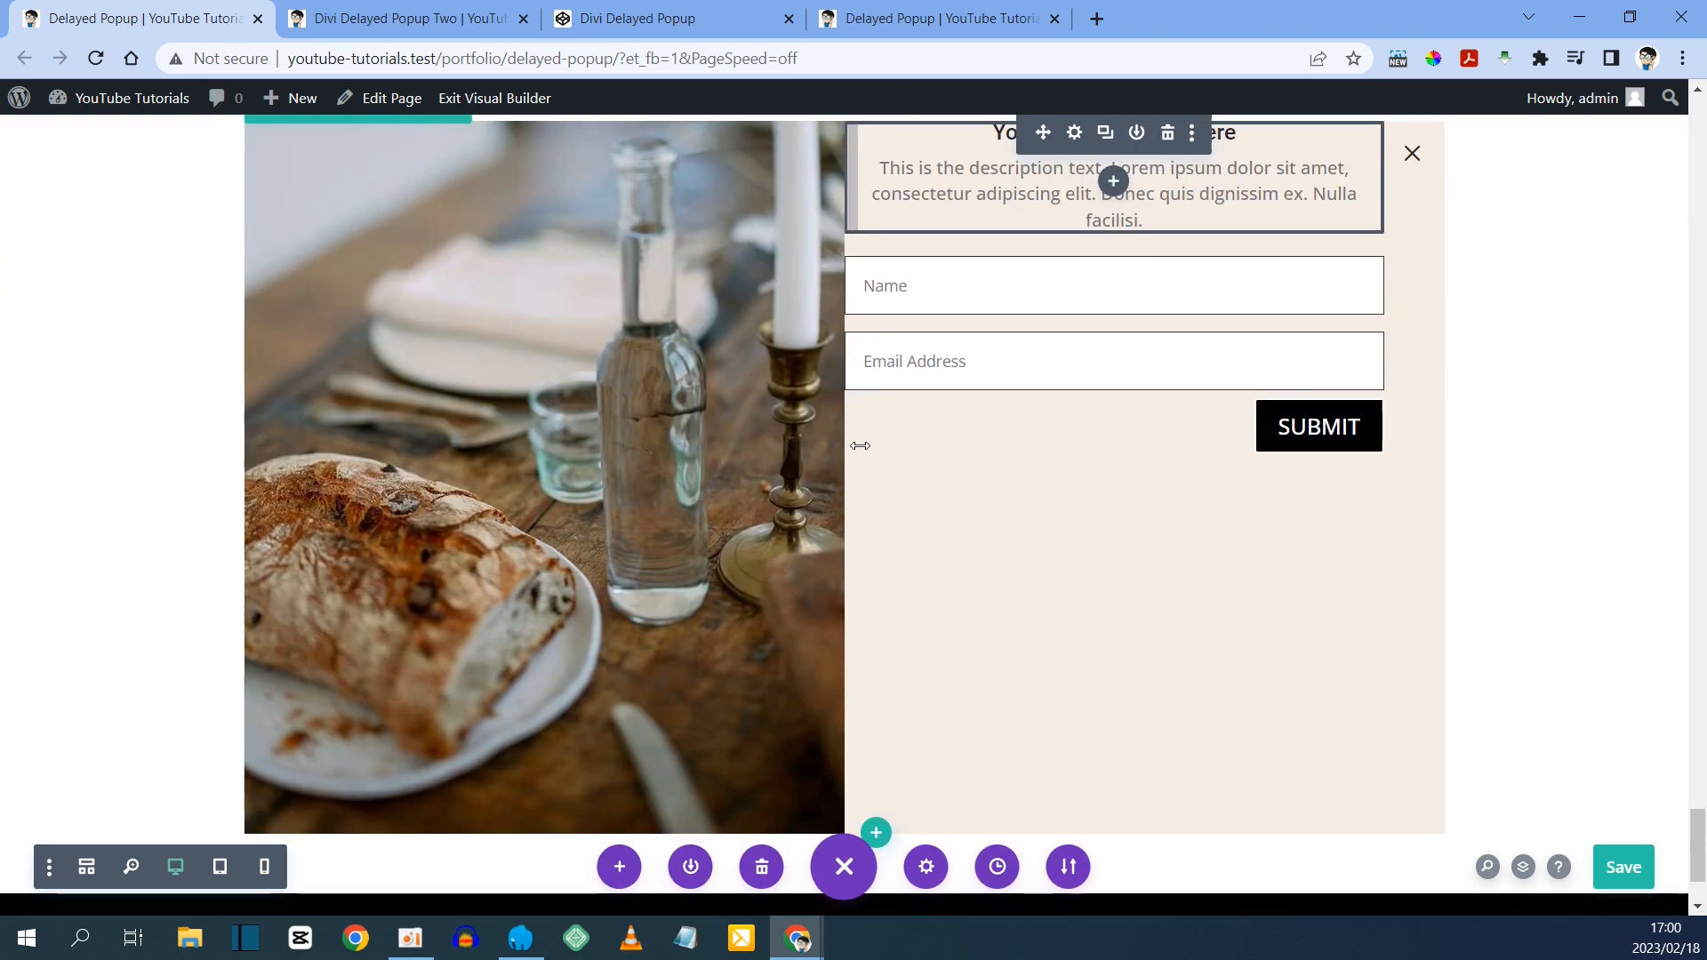
{"action": "scroll", "coordinate": [1109, 426], "scroll_direction": "up", "scroll_amount": 3}
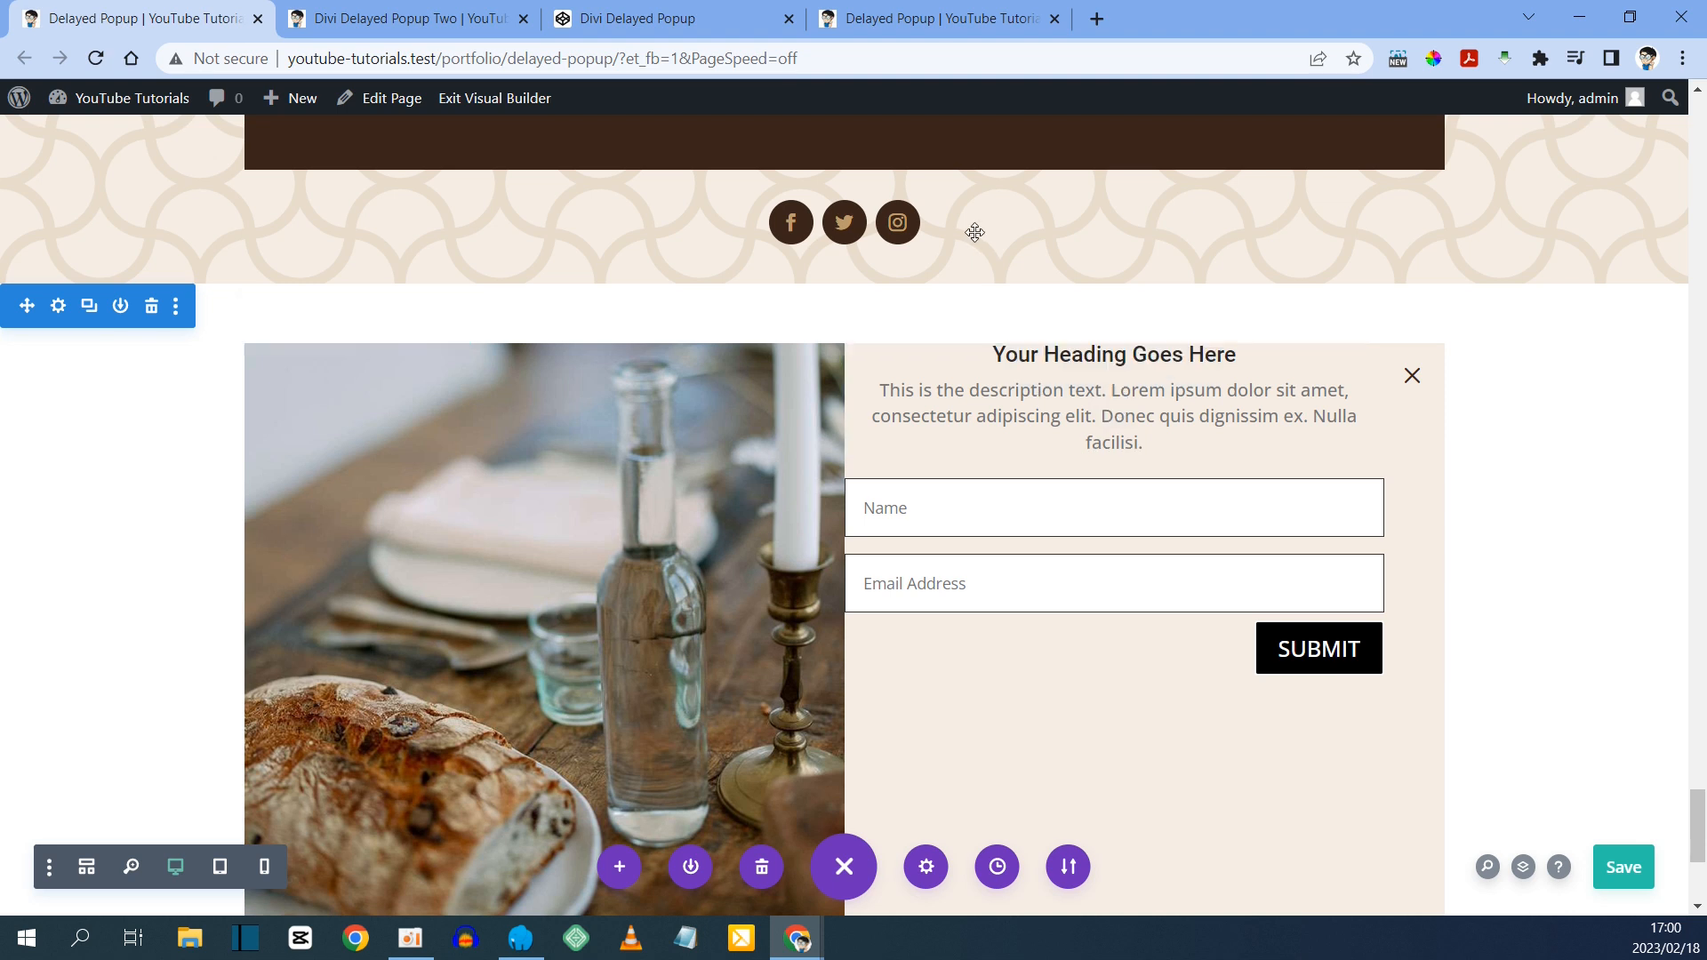
- Copy the four column three flex declarations, from display: flex to justify-content: center, from the CodePen CSS and return to the Divi page
{"action": "left_click", "coordinate": [633, 20]}
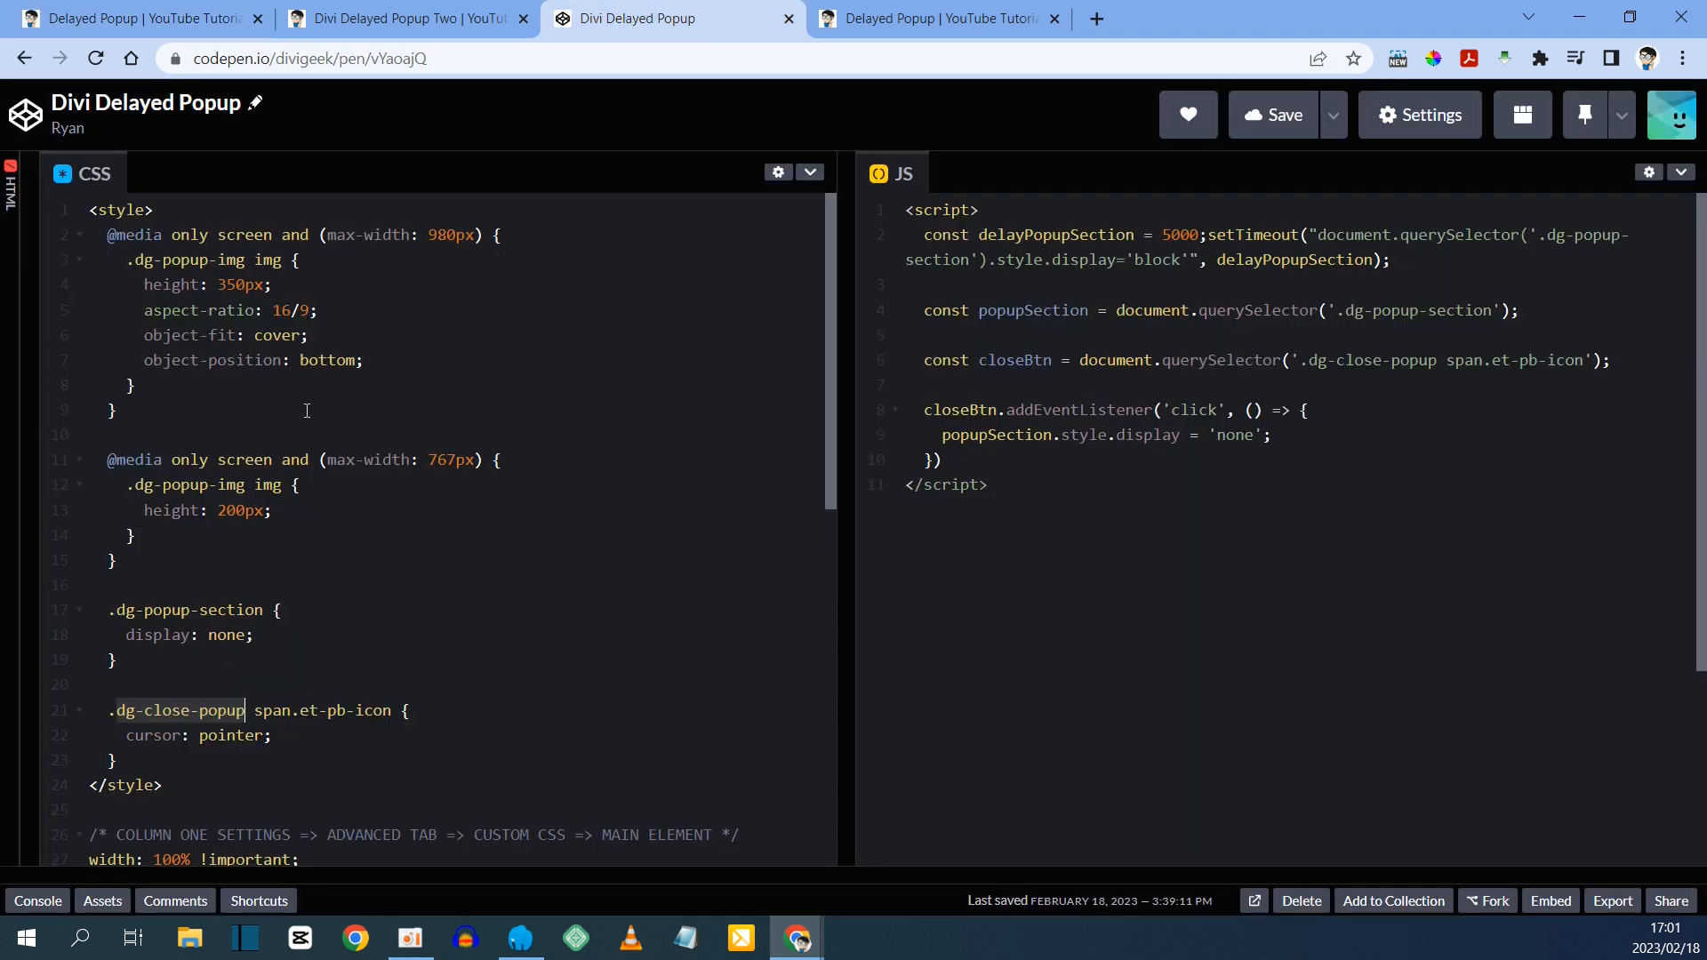
{"action": "scroll", "coordinate": [306, 411], "scroll_direction": "down", "scroll_amount": 6}
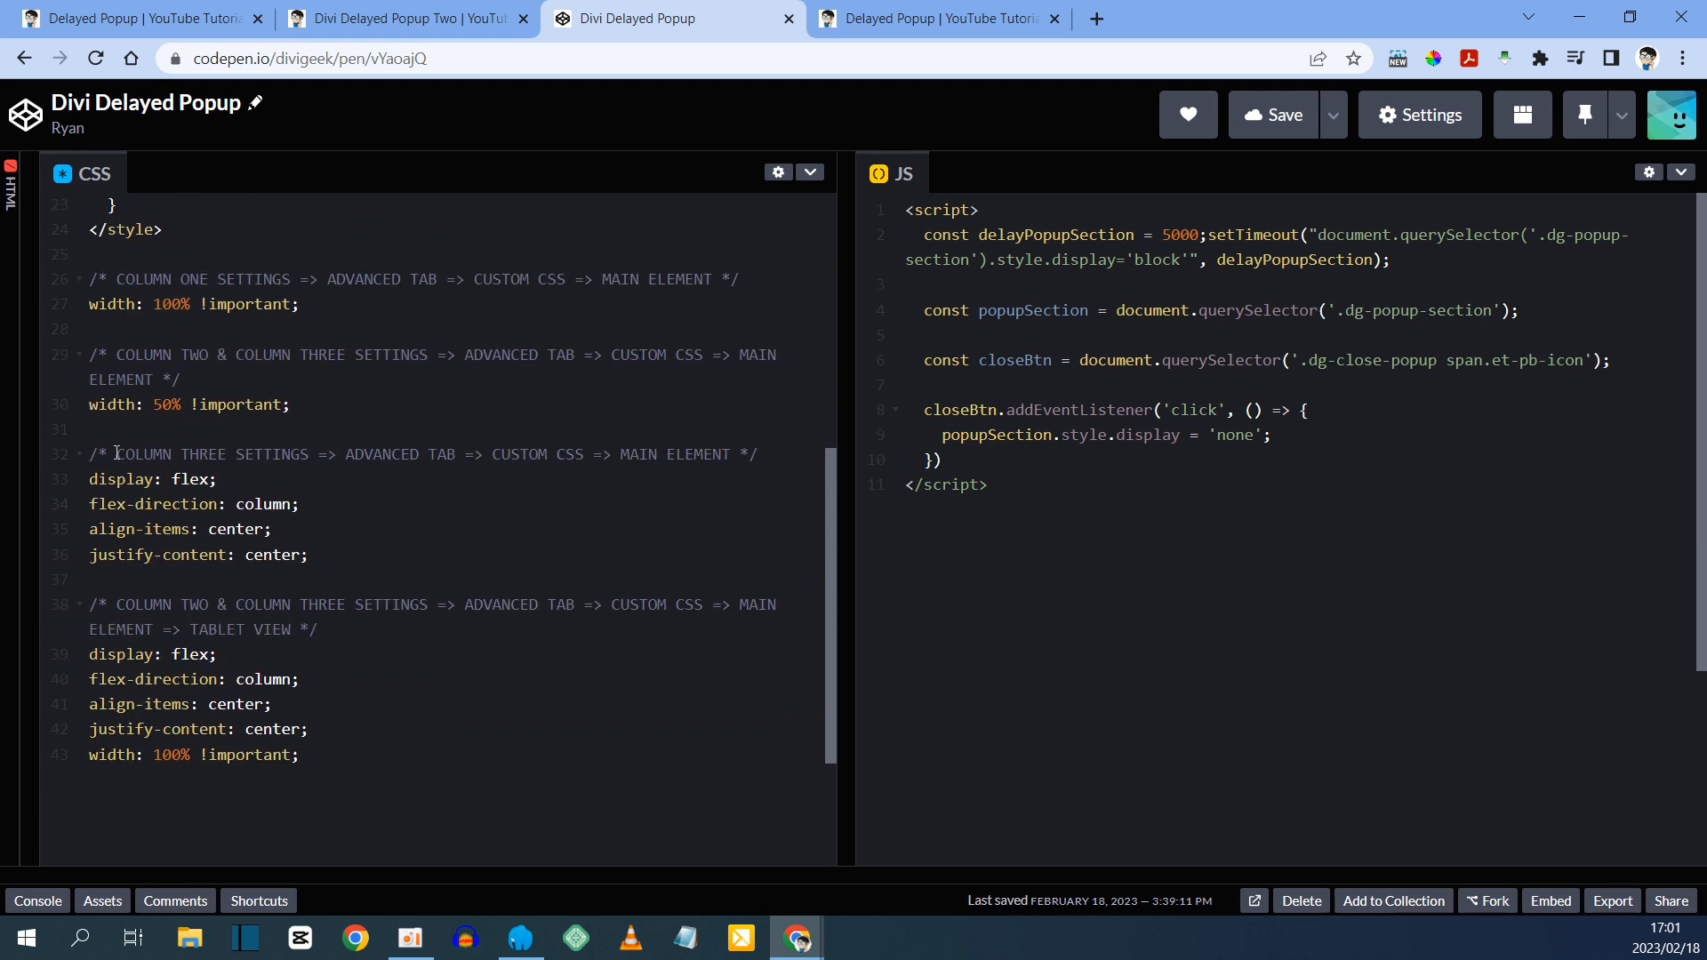
{"action": "left_click_drag", "start_coordinate": [121, 452], "coordinate": [304, 457]}
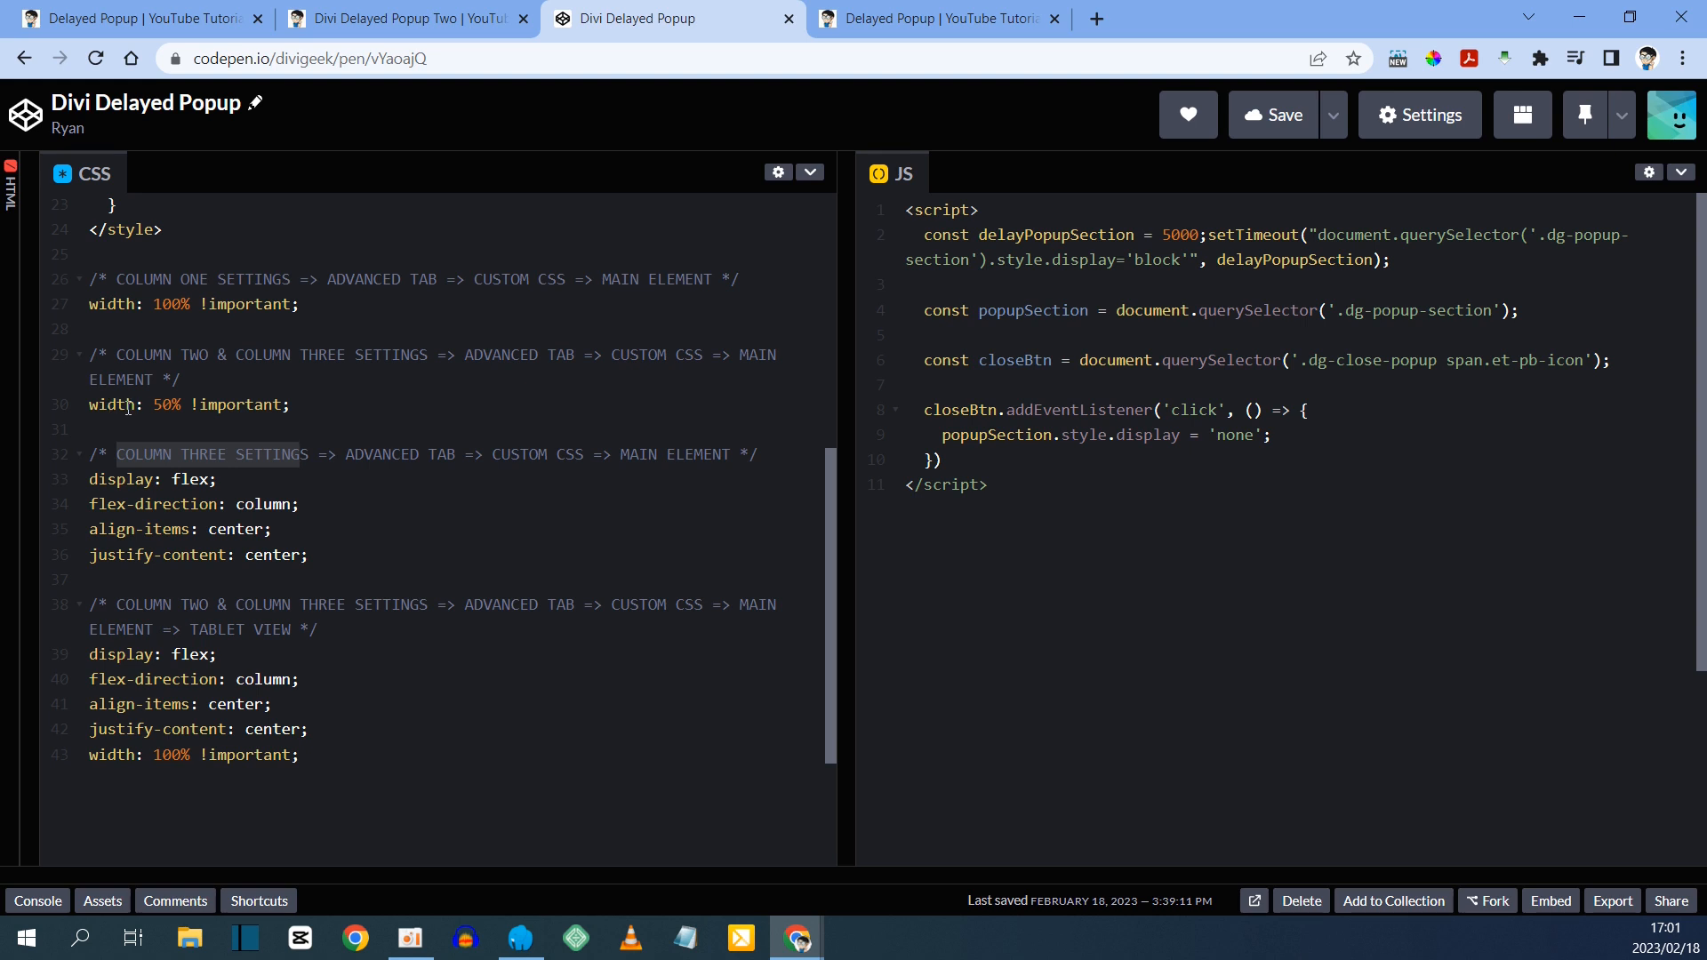
{"action": "left_click", "coordinate": [91, 479]}
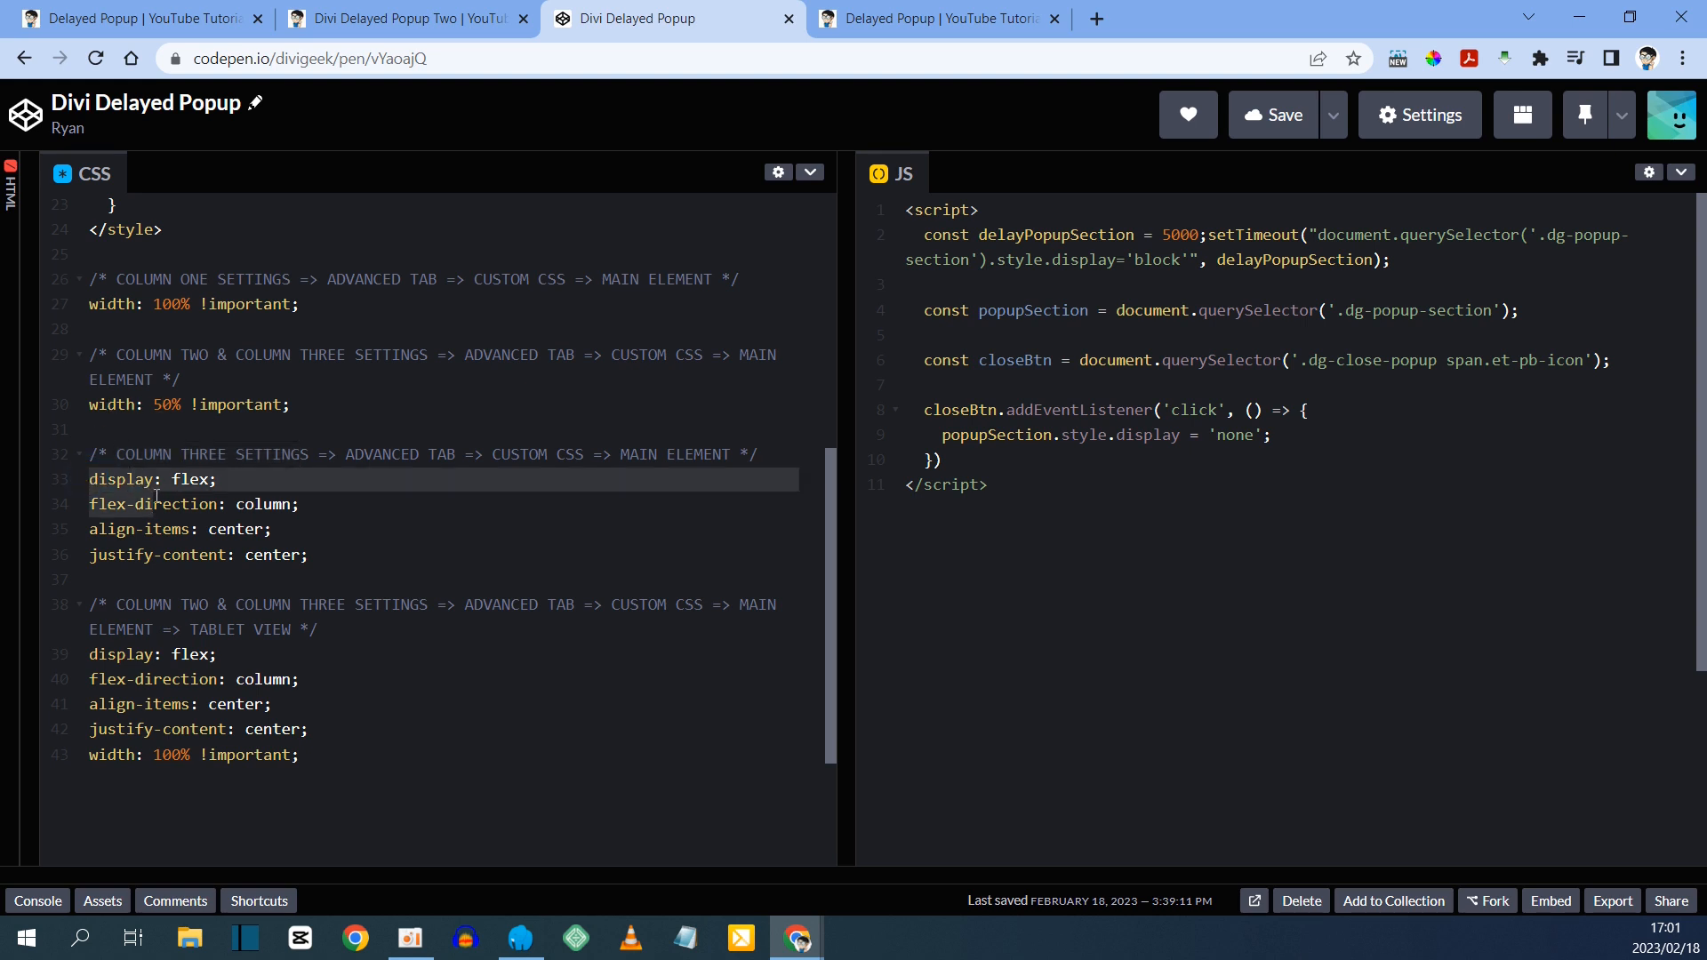
{"action": "left_click_drag", "start_coordinate": [133, 480], "coordinate": [325, 564]}
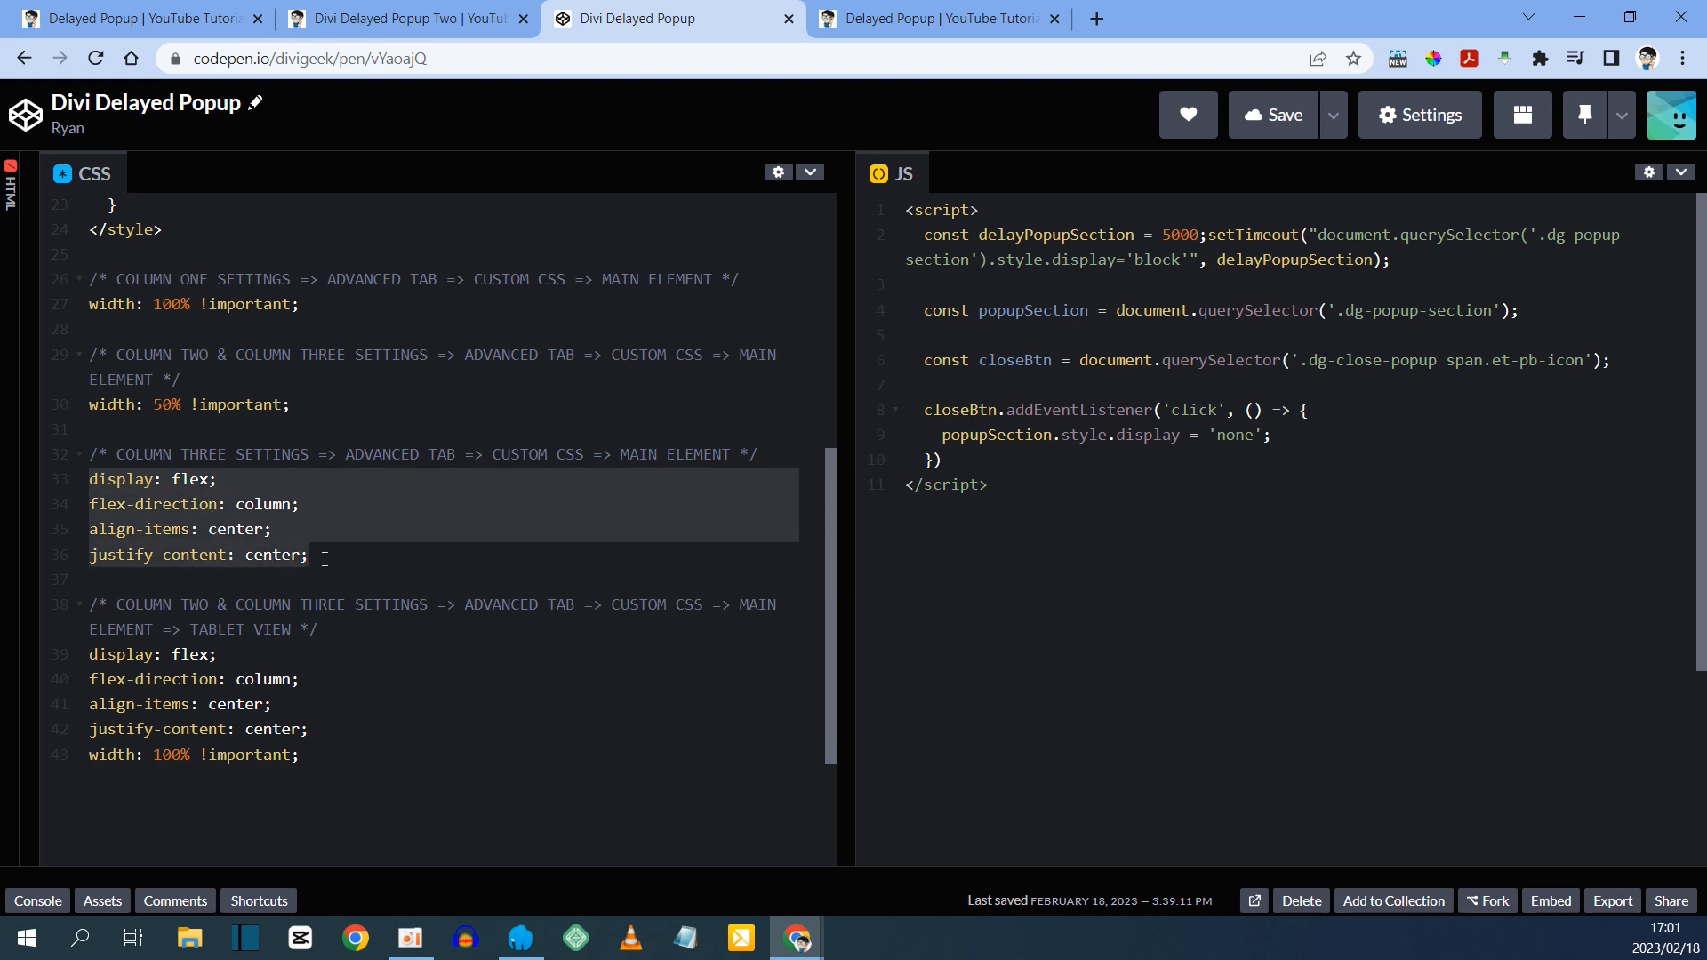
{"action": "right_click", "coordinate": [287, 540]}
{"action": "left_click", "coordinate": [369, 605]}
{"action": "left_click", "coordinate": [169, 18]}
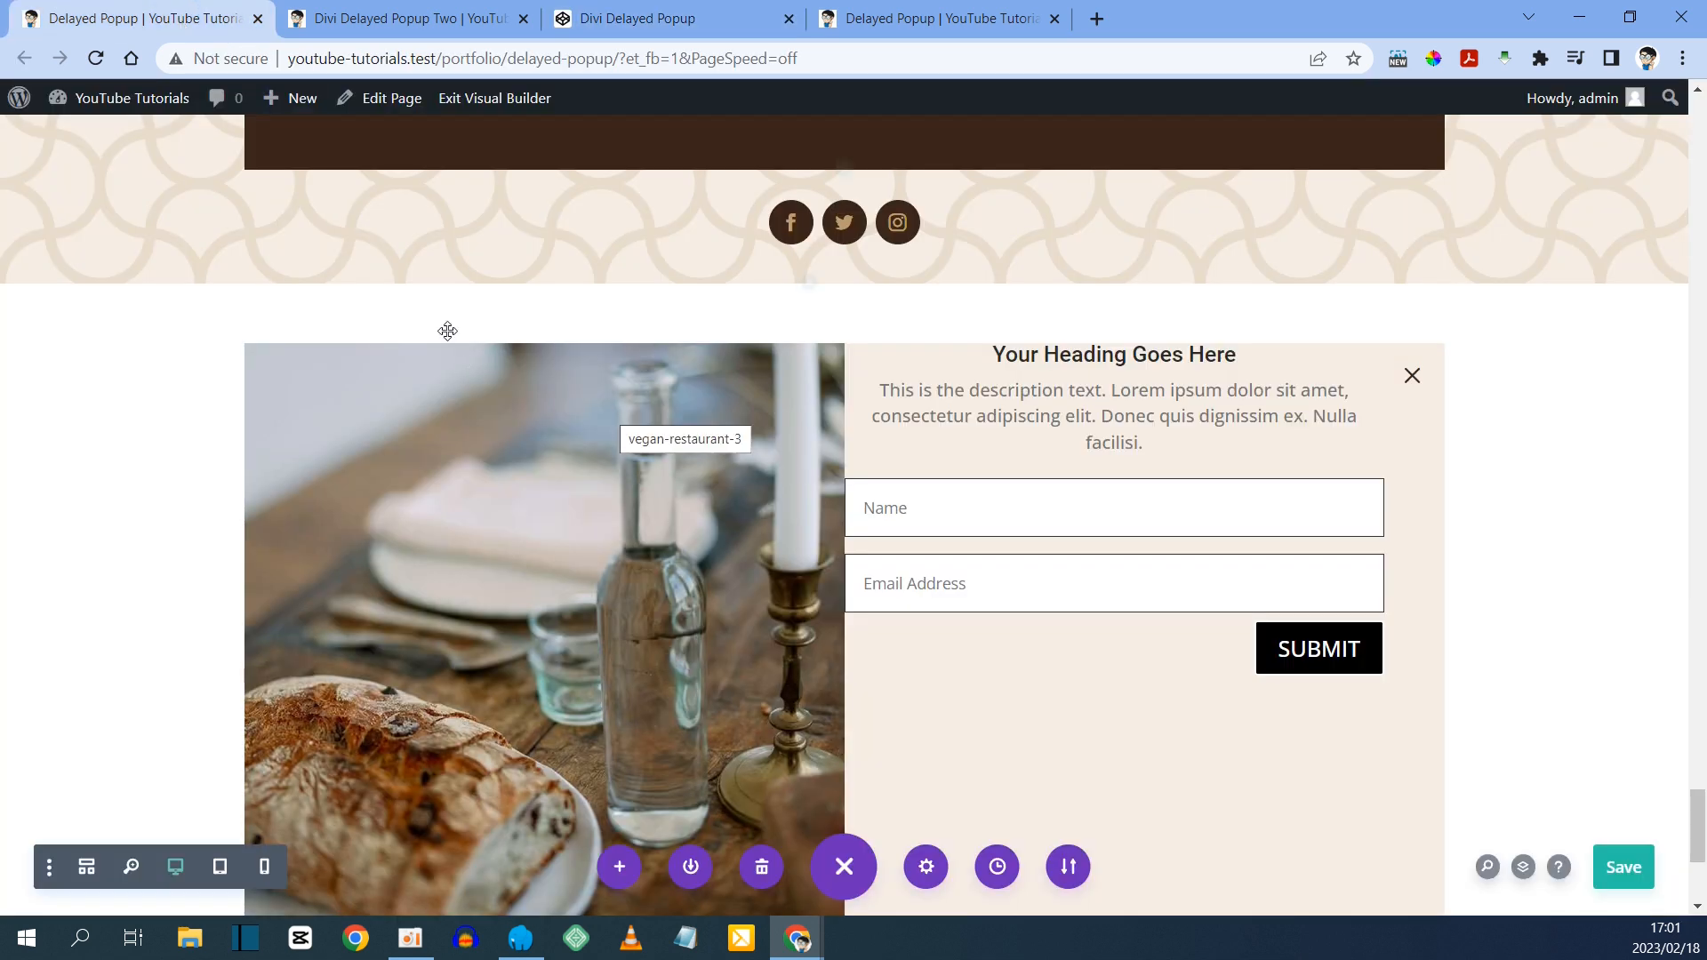
{"action": "mouse_move", "coordinate": [325, 352]}
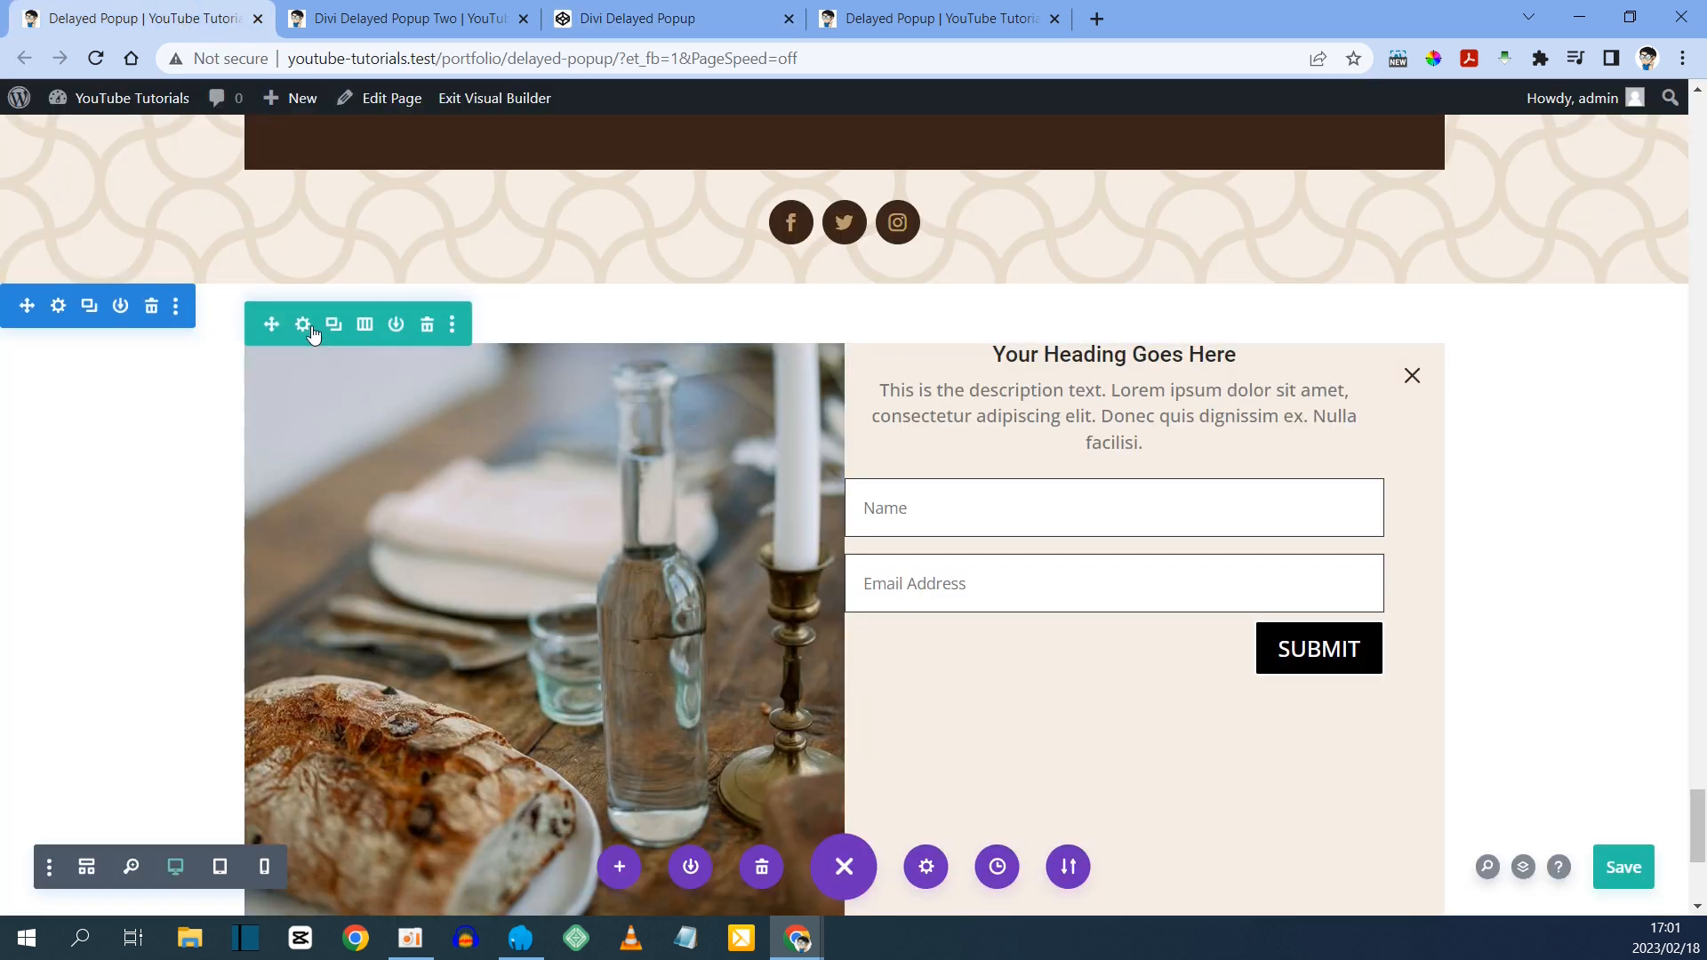
- Add display: flex, flex-direction: column, align-items: center and justify-content: center to the popup row's third column main element CSS and save
{"action": "left_click", "coordinate": [304, 324]}
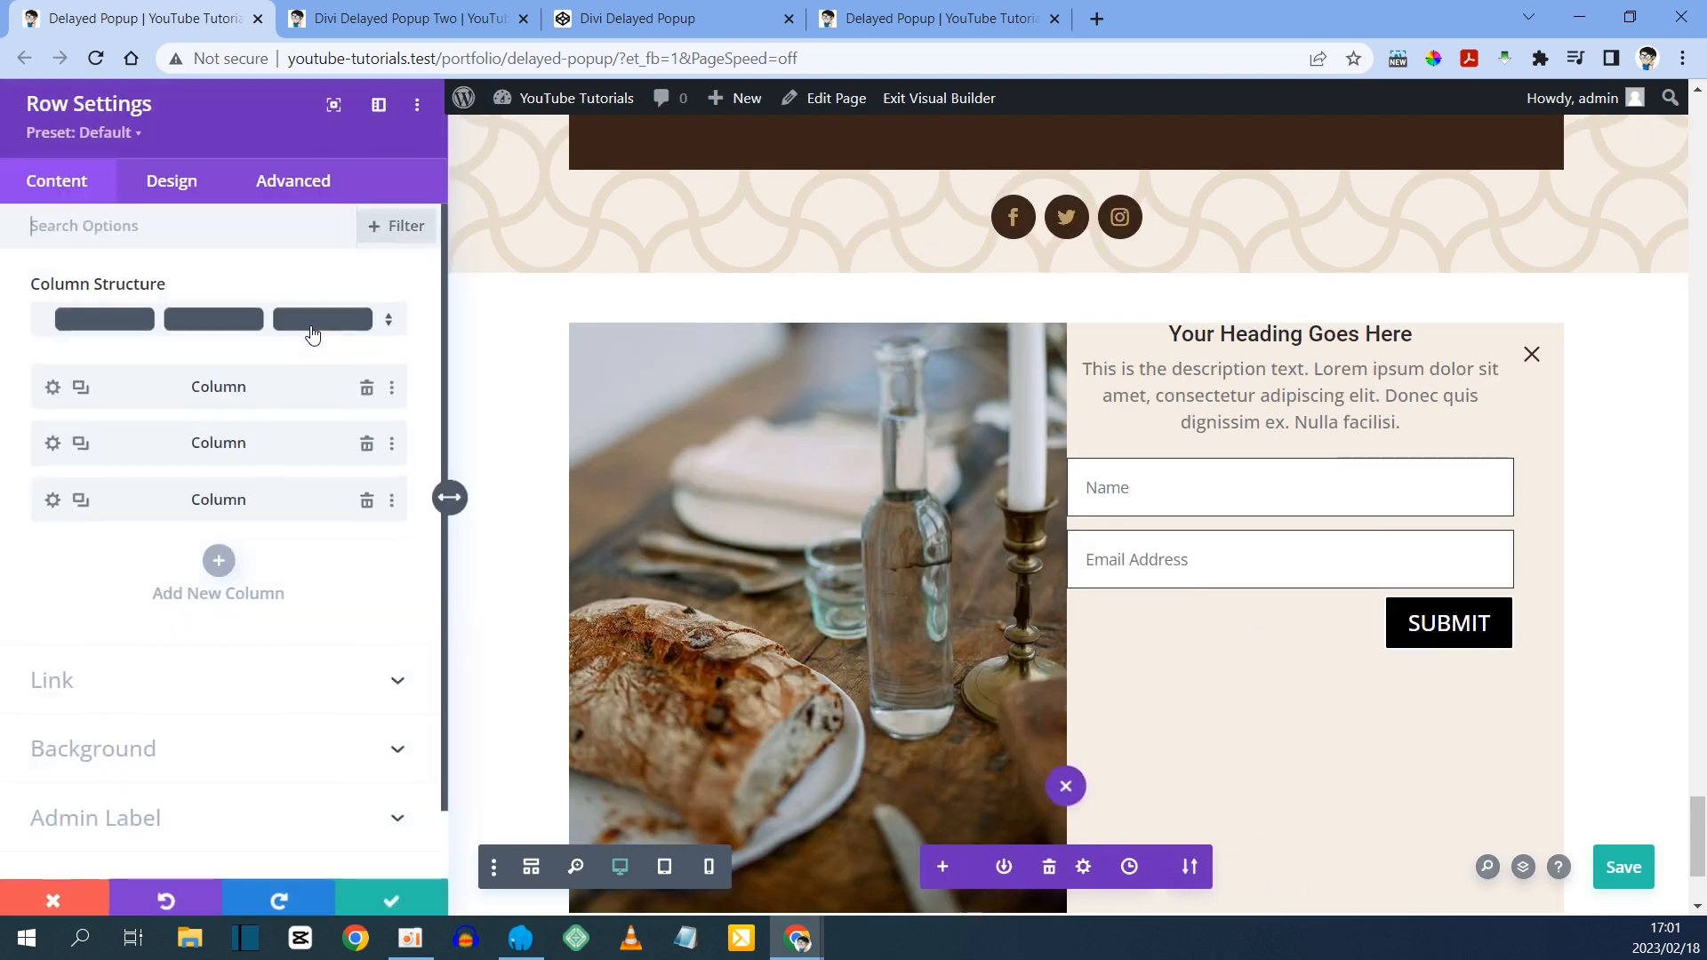
{"action": "left_click", "coordinate": [56, 501]}
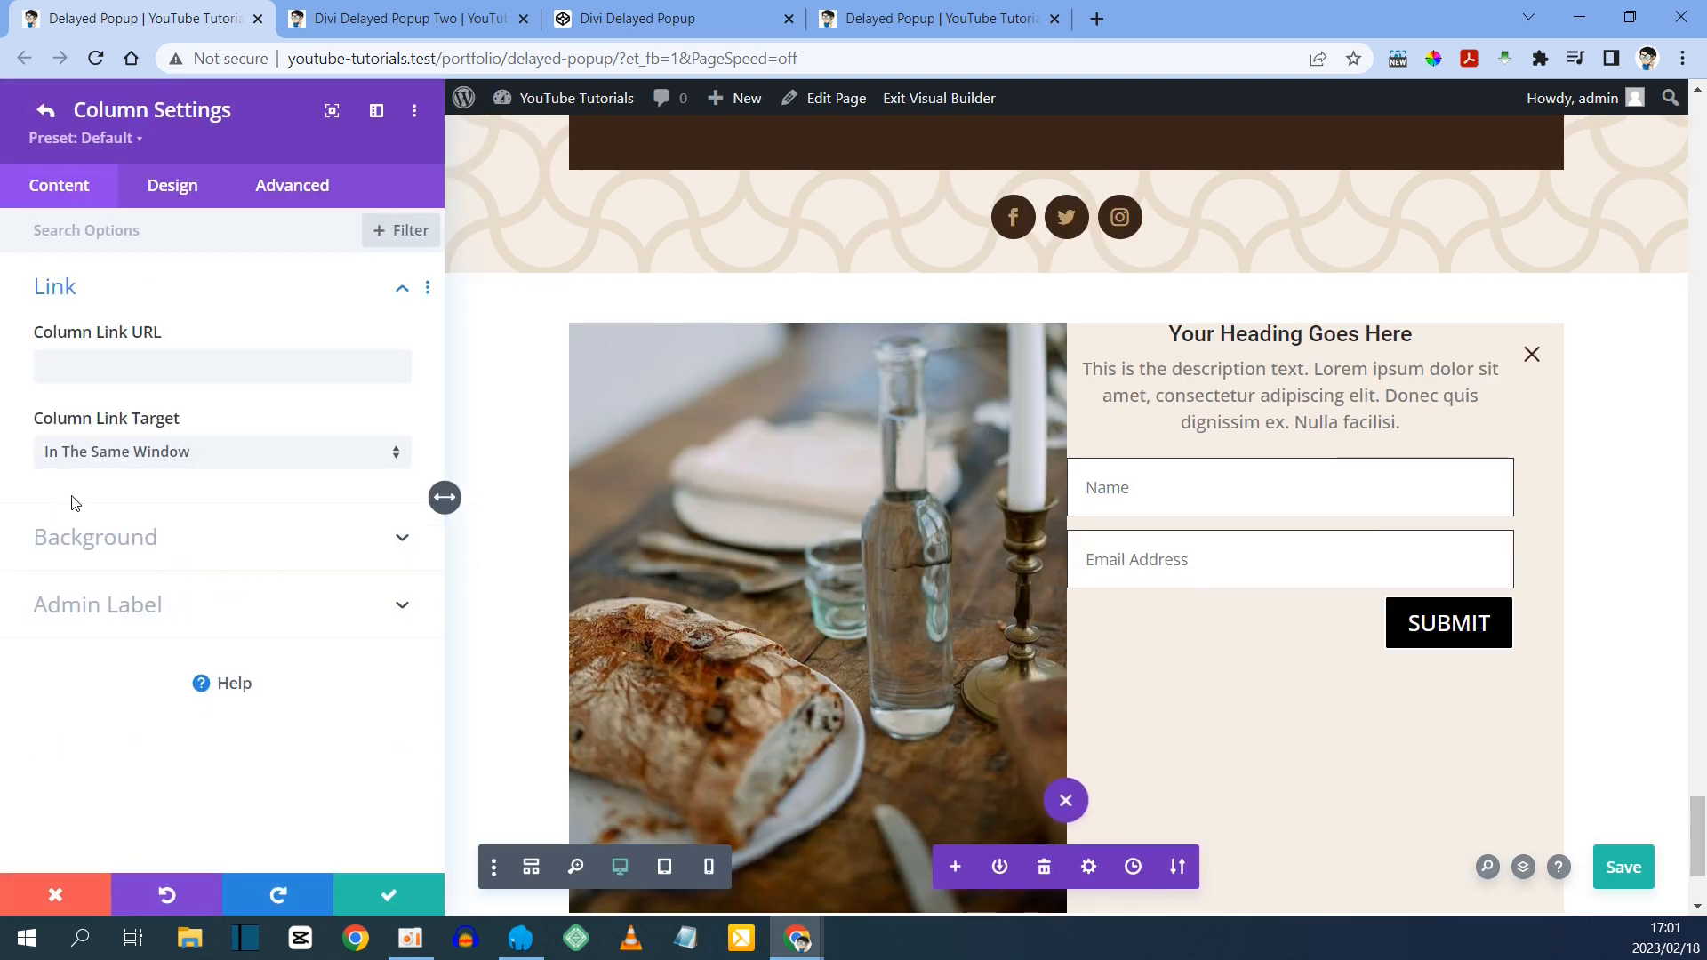
{"action": "left_click", "coordinate": [293, 185]}
{"action": "left_click", "coordinate": [114, 354]}
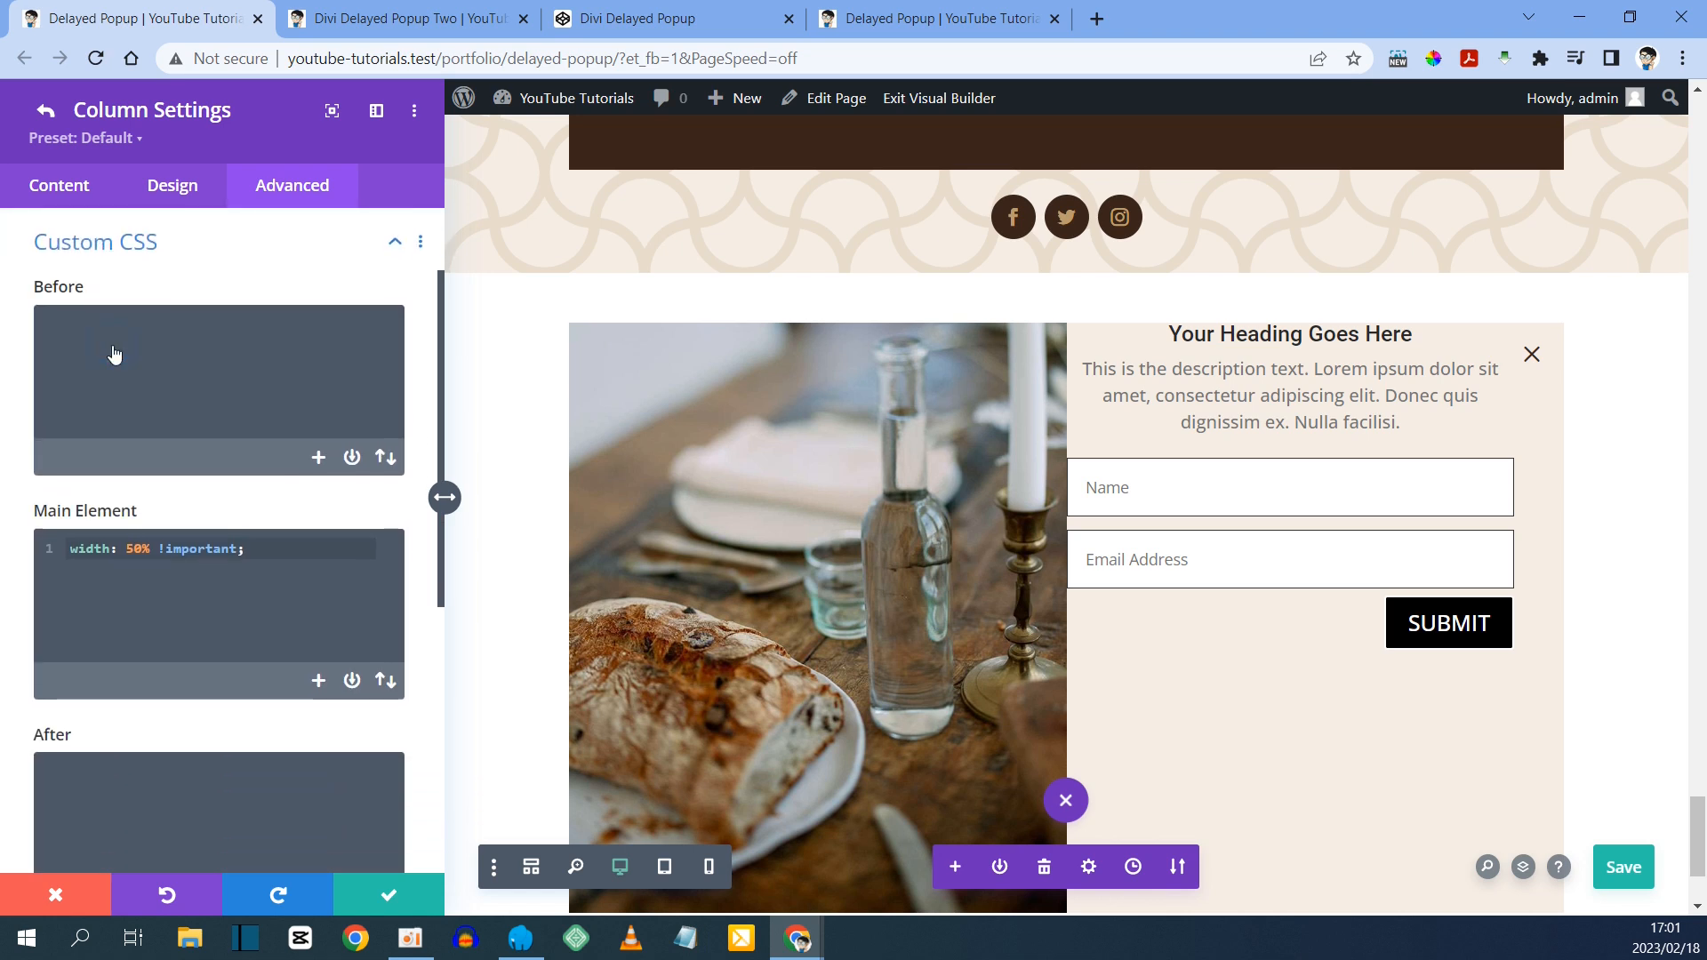
{"action": "left_click", "coordinate": [66, 550]}
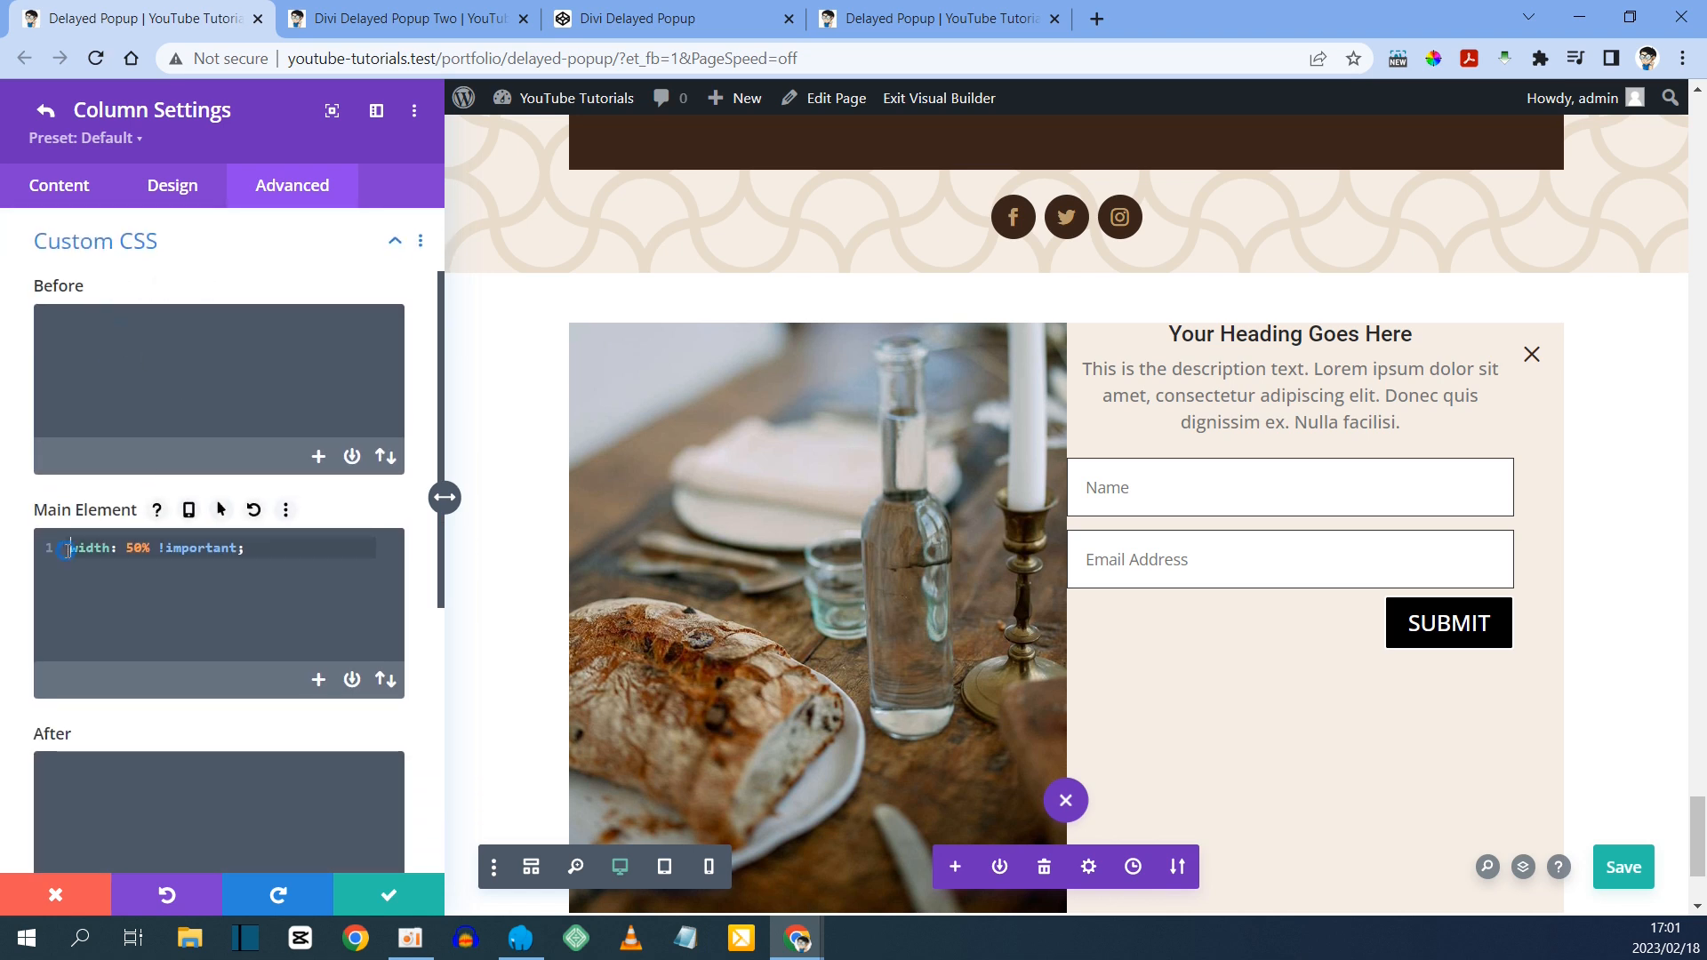
{"action": "key", "text": "Return"}
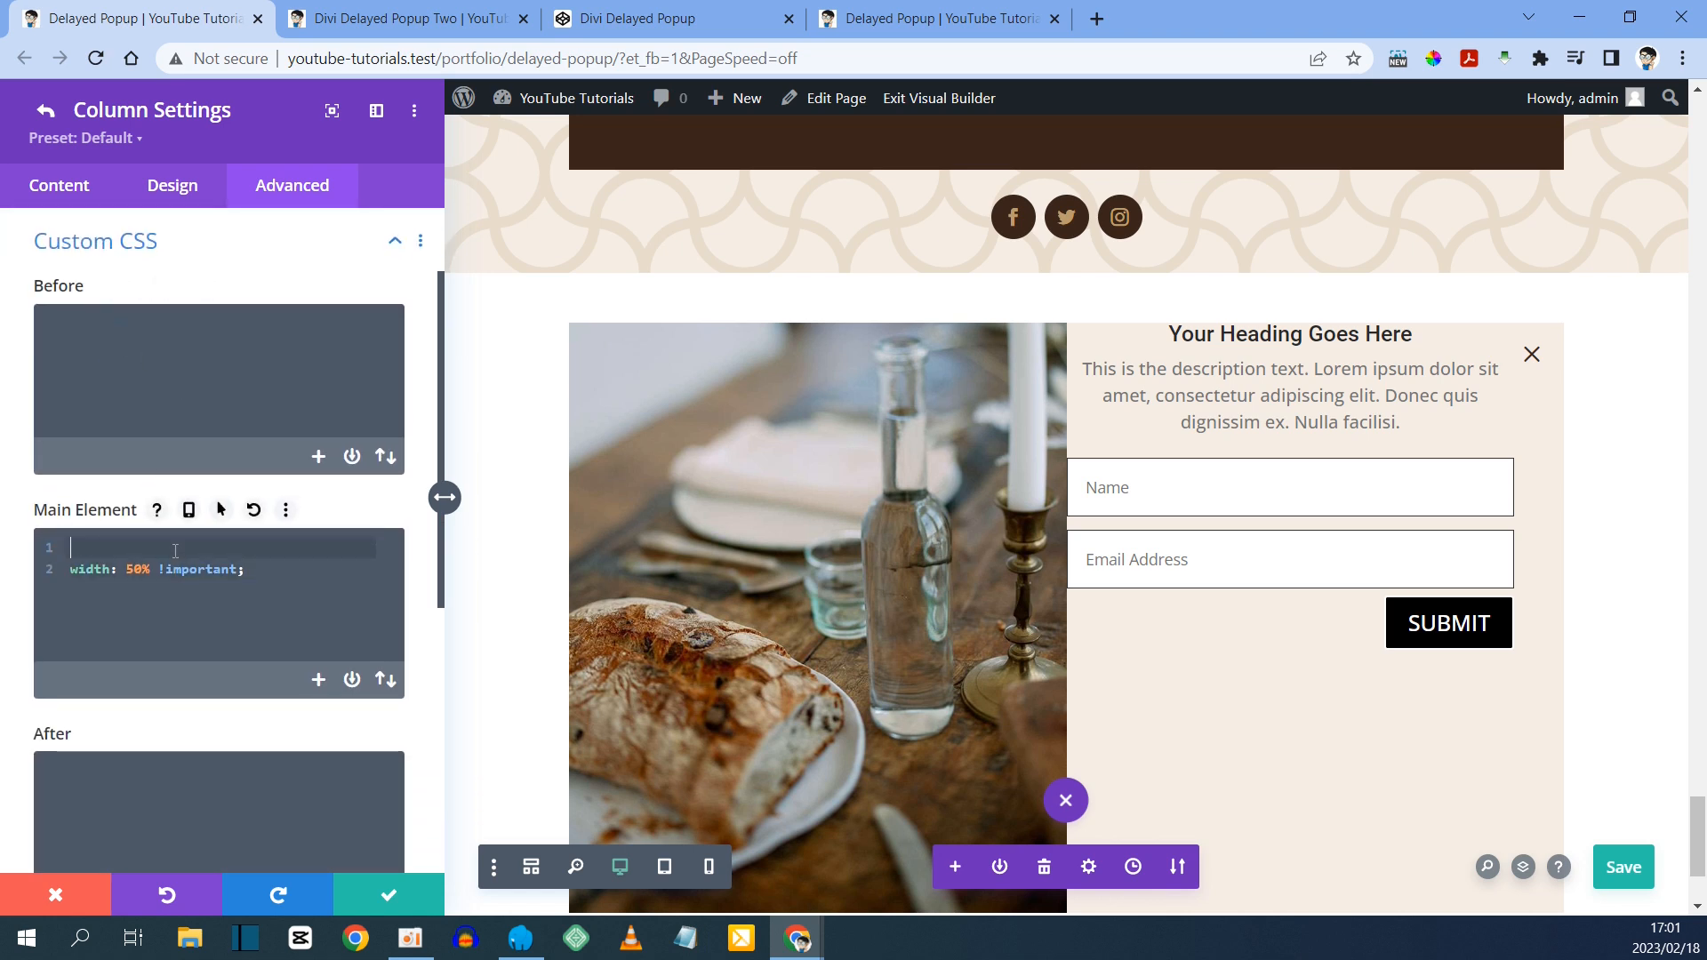
{"action": "type", "text": "display: flex; flex-direction: column; align-items: center; justify-content: center;"}
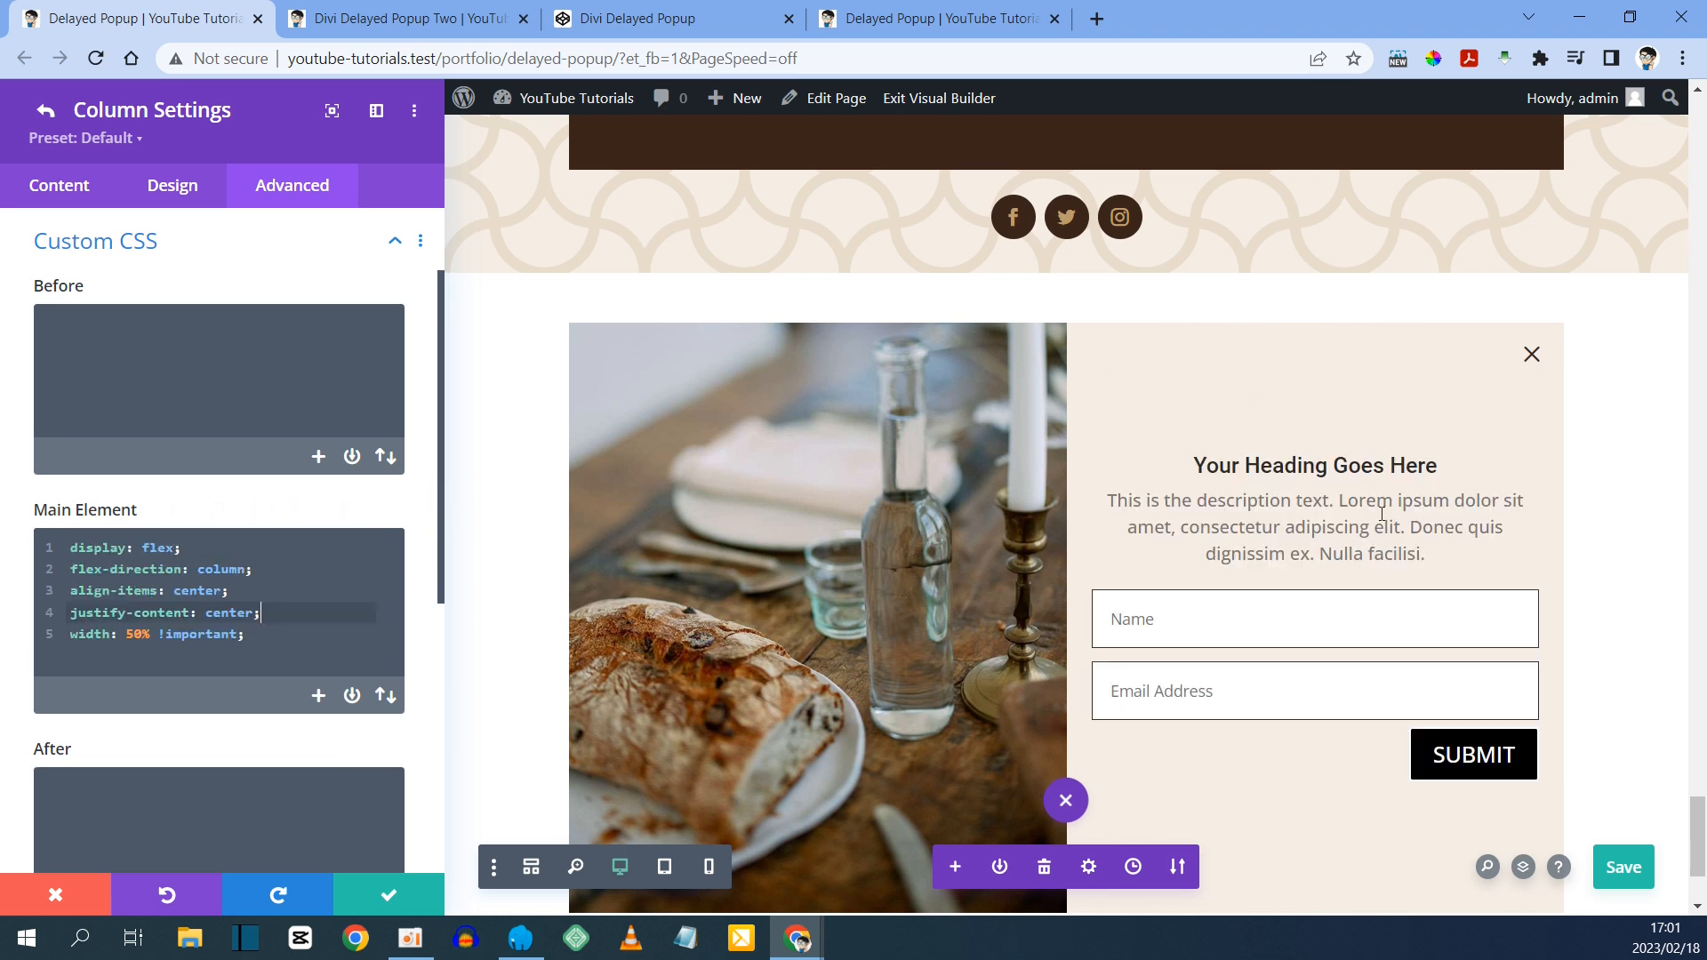
{"action": "scroll", "coordinate": [1381, 514], "scroll_direction": "down", "scroll_amount": 1}
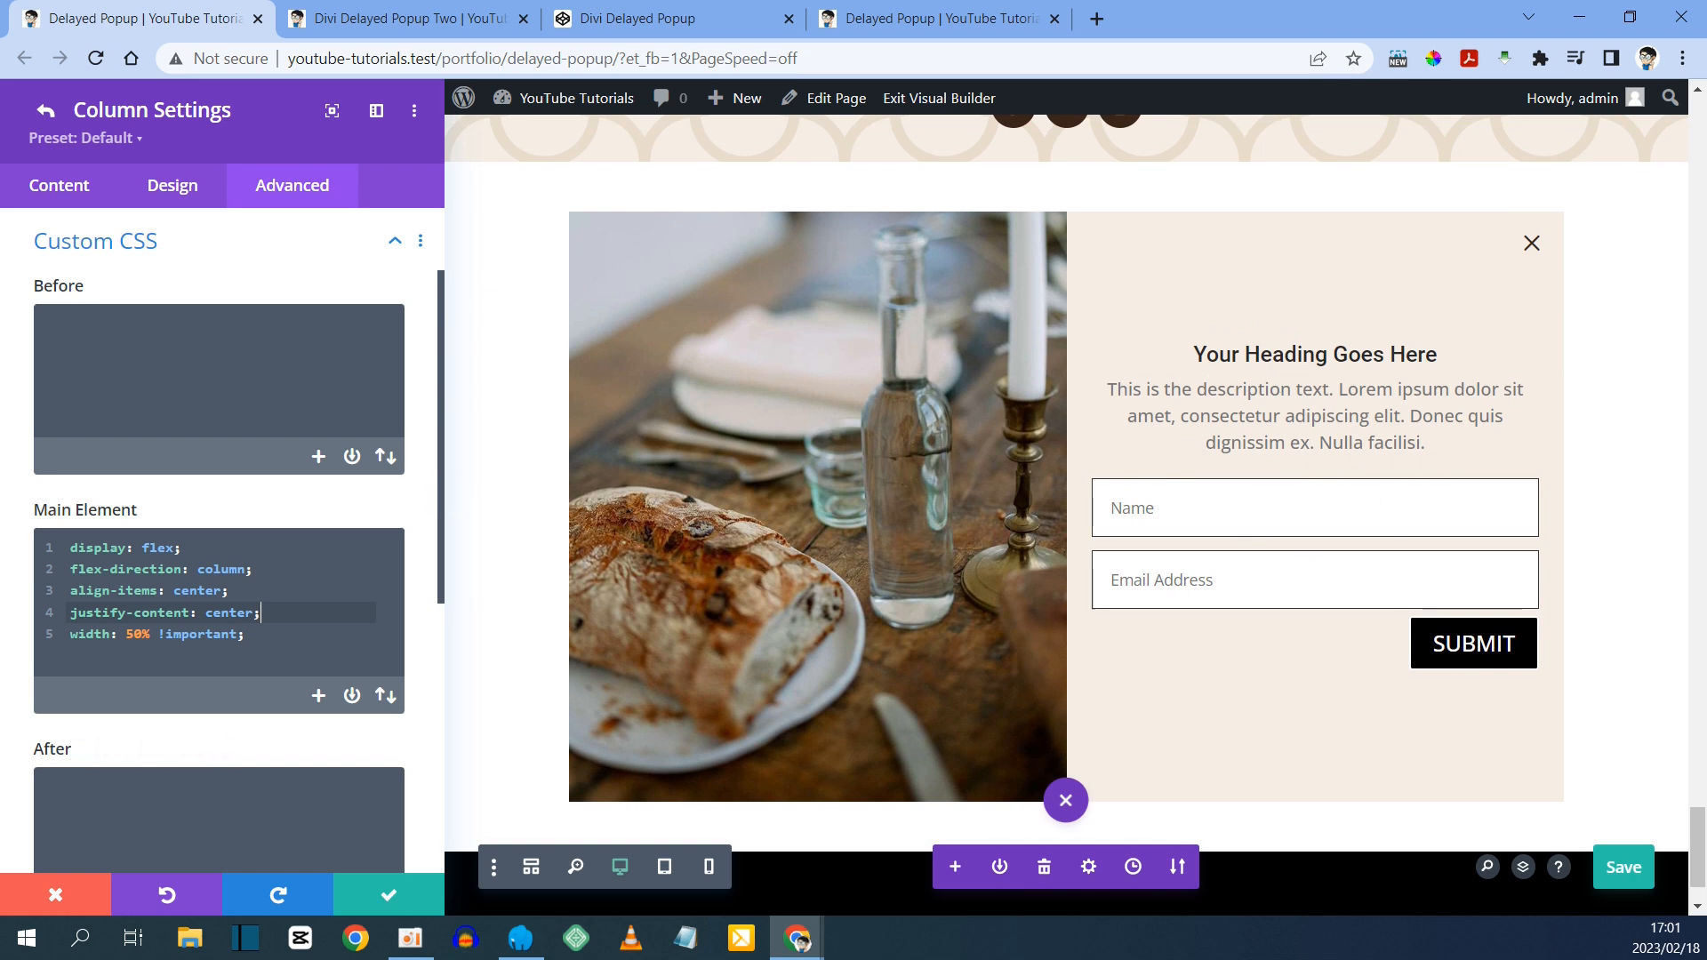
{"action": "left_click", "coordinate": [390, 897]}
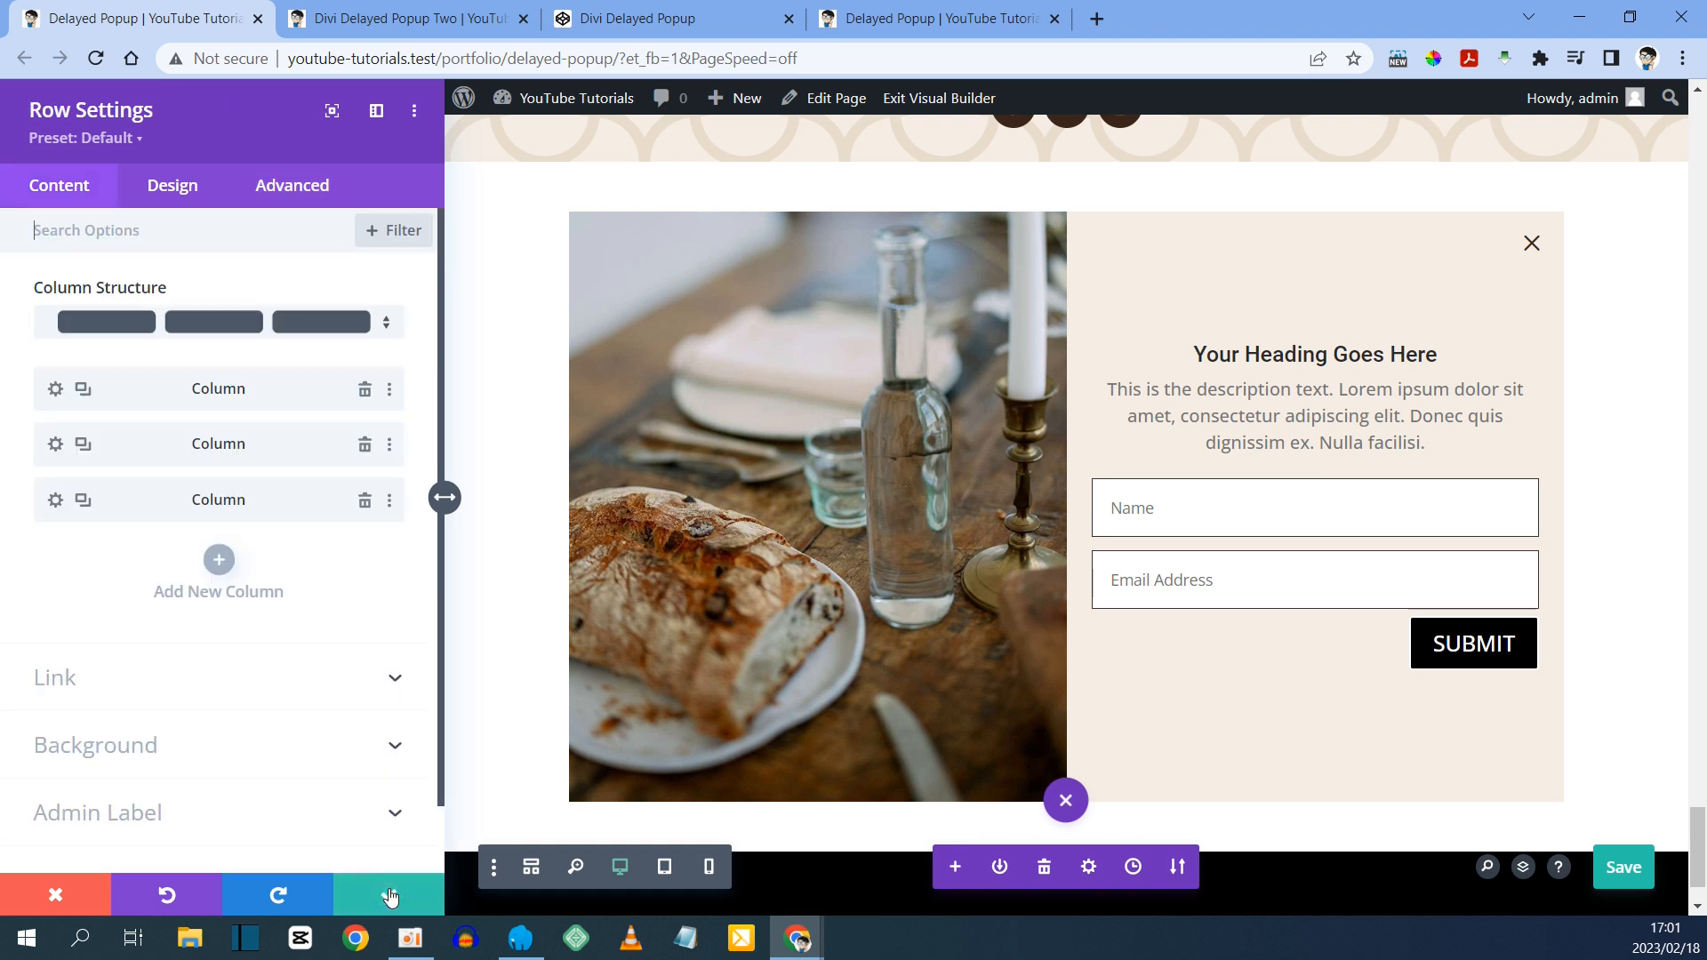
{"action": "left_click", "coordinate": [390, 897]}
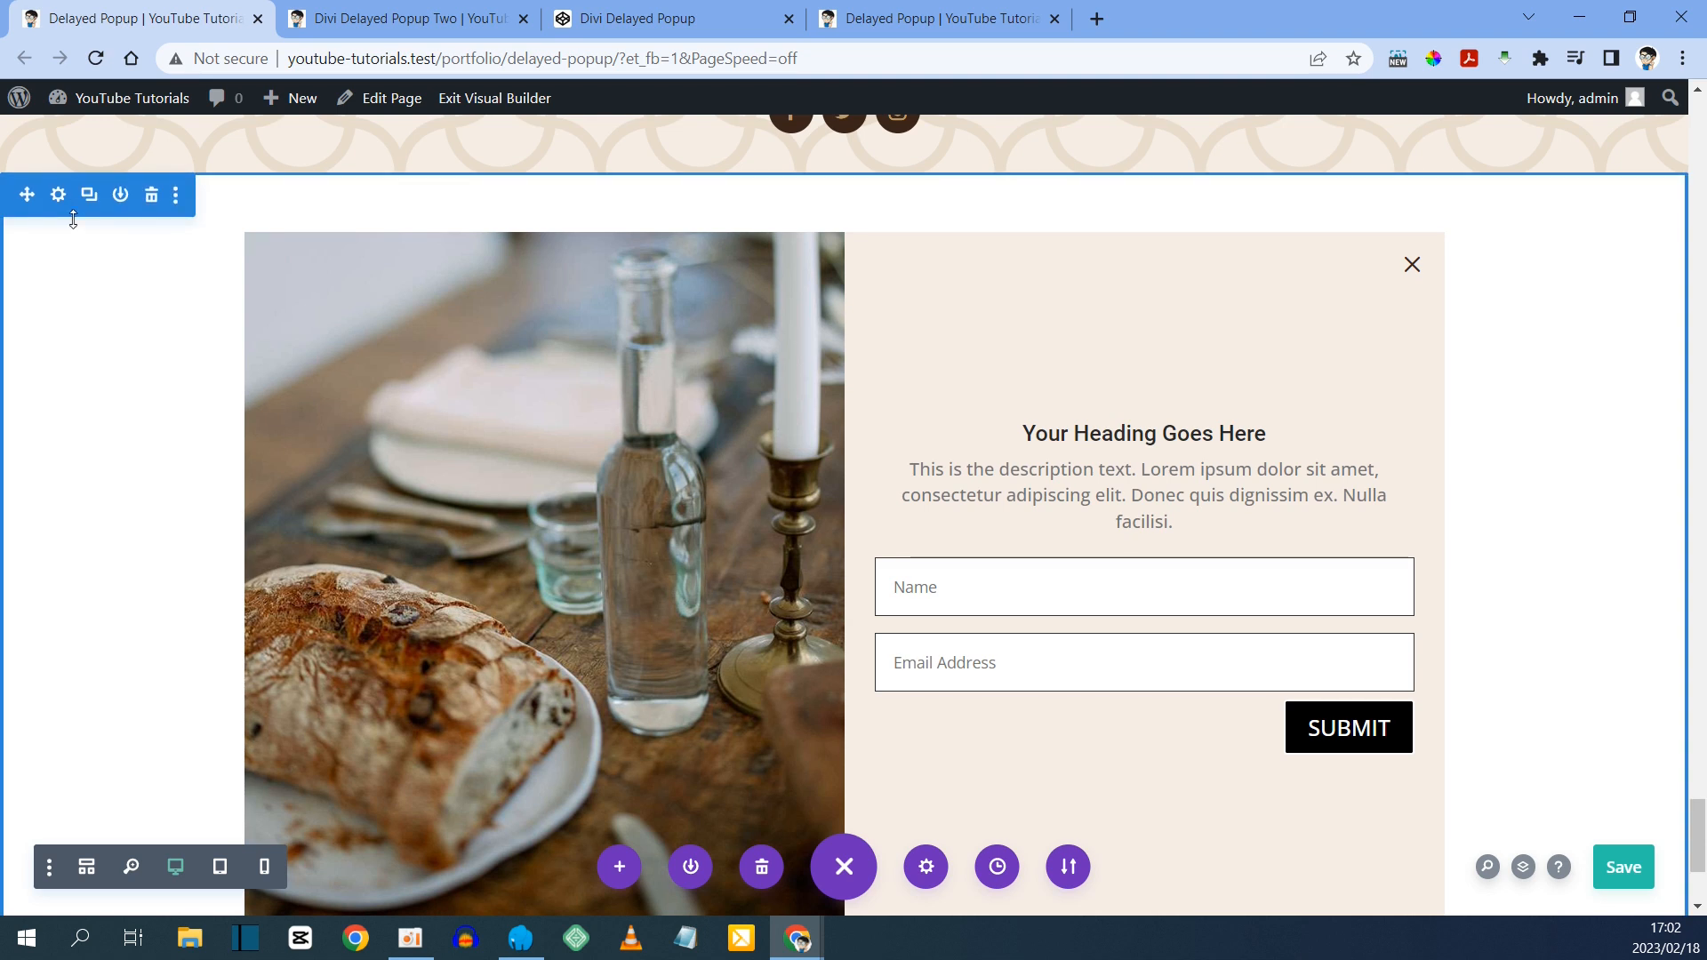
- Open the settings of the section containing the popup
{"action": "left_click", "coordinate": [56, 196]}
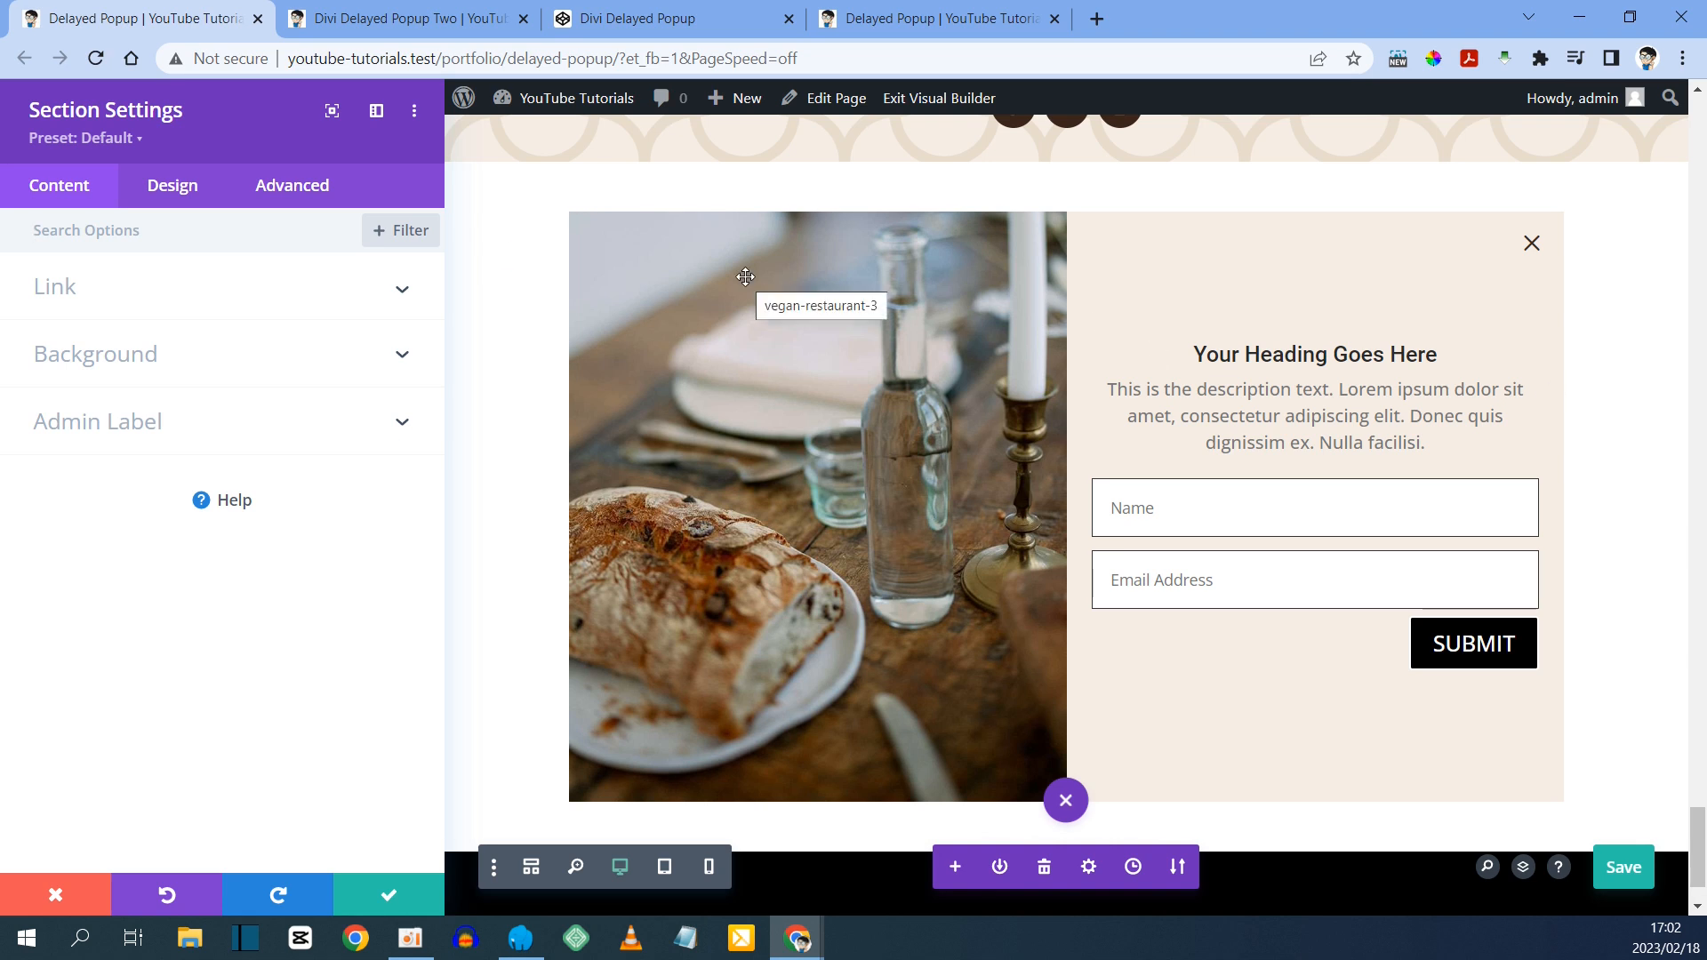
- Examine how the finished popup and its overlay behave while scrolling the Divi Delayed Popup Two page
{"action": "left_click", "coordinate": [853, 13]}
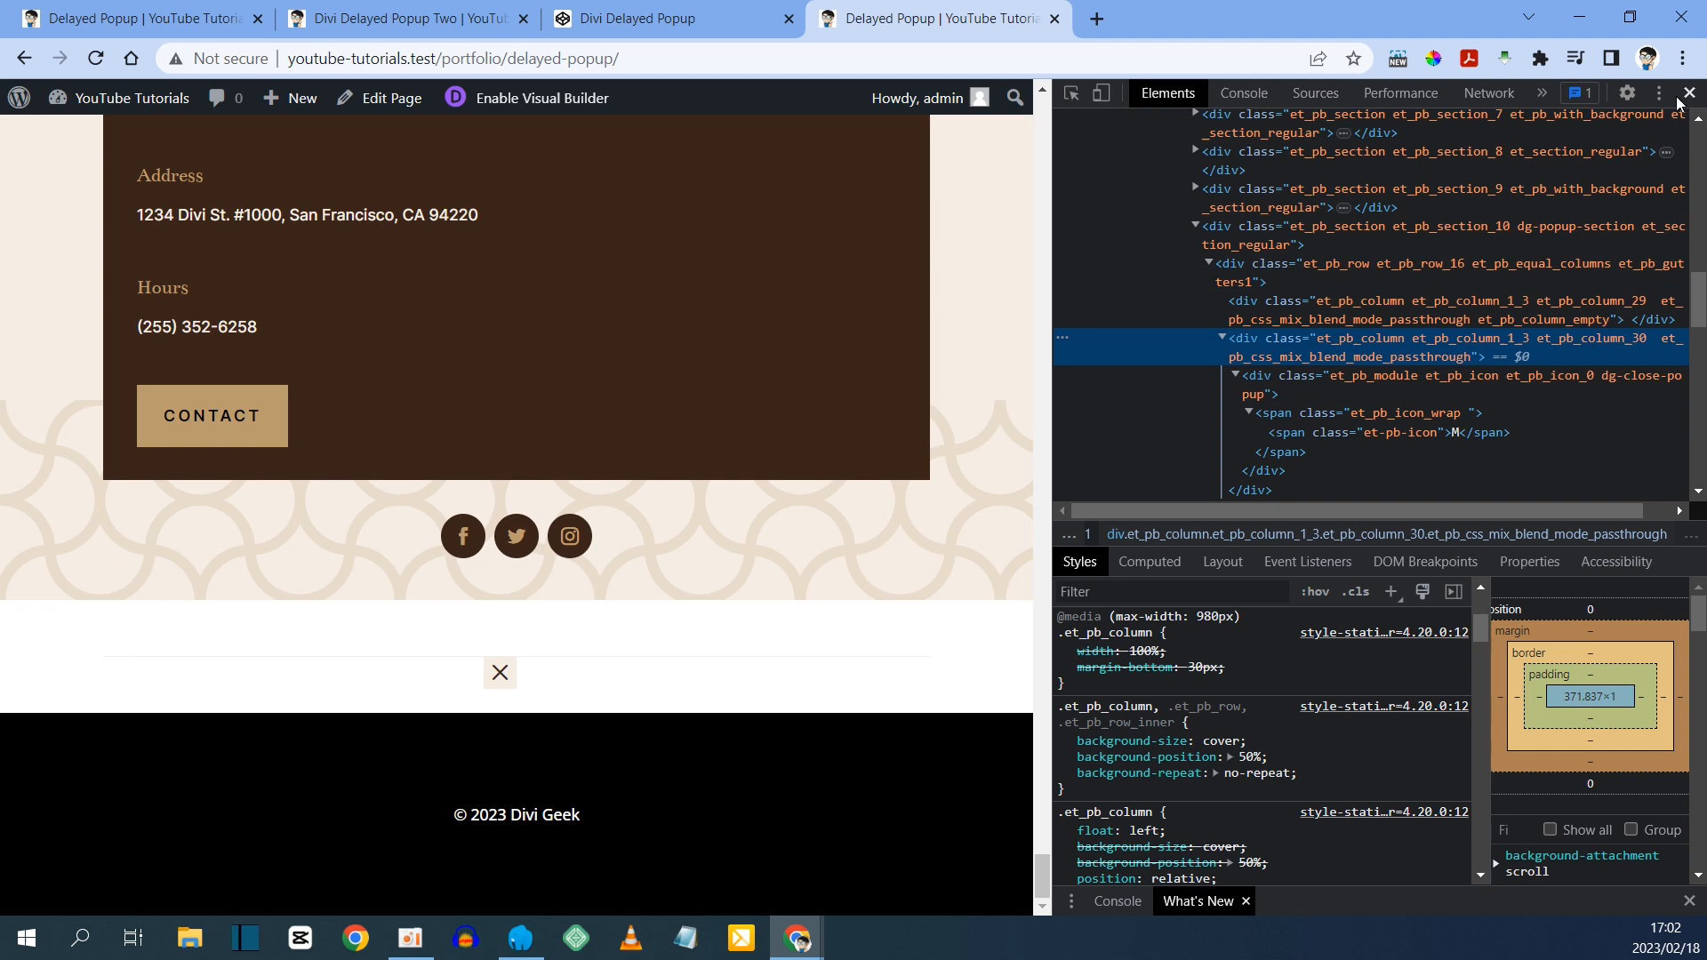
{"action": "left_click", "coordinate": [1689, 93]}
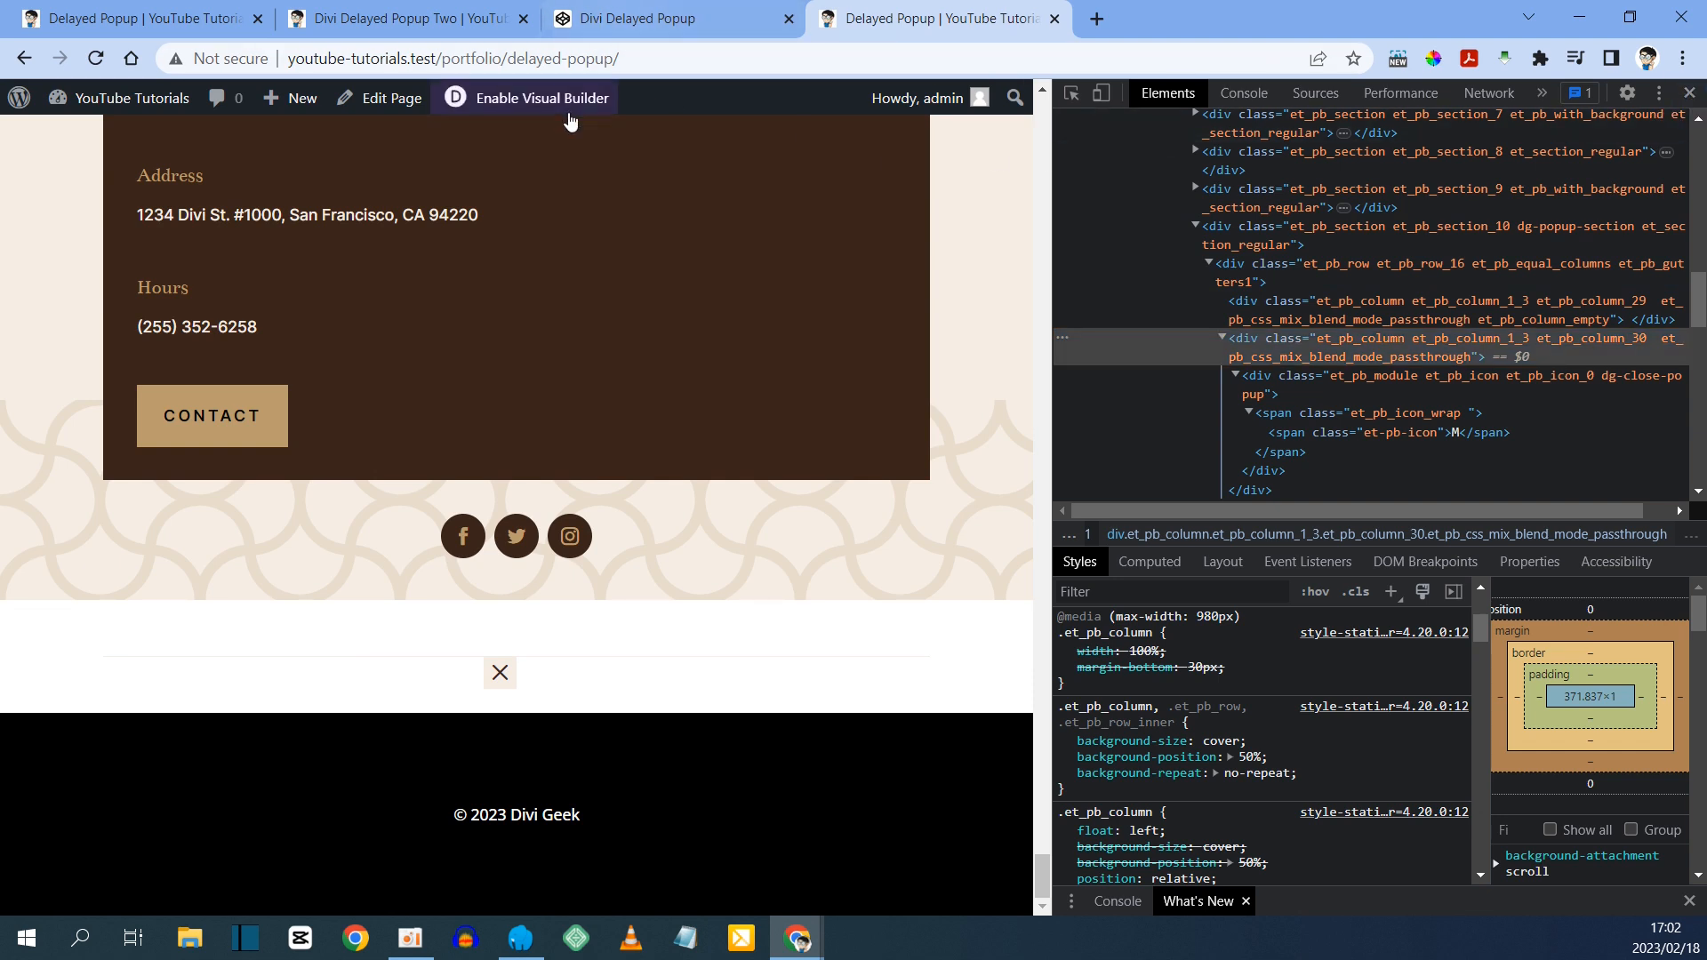
{"action": "left_click", "coordinate": [498, 19]}
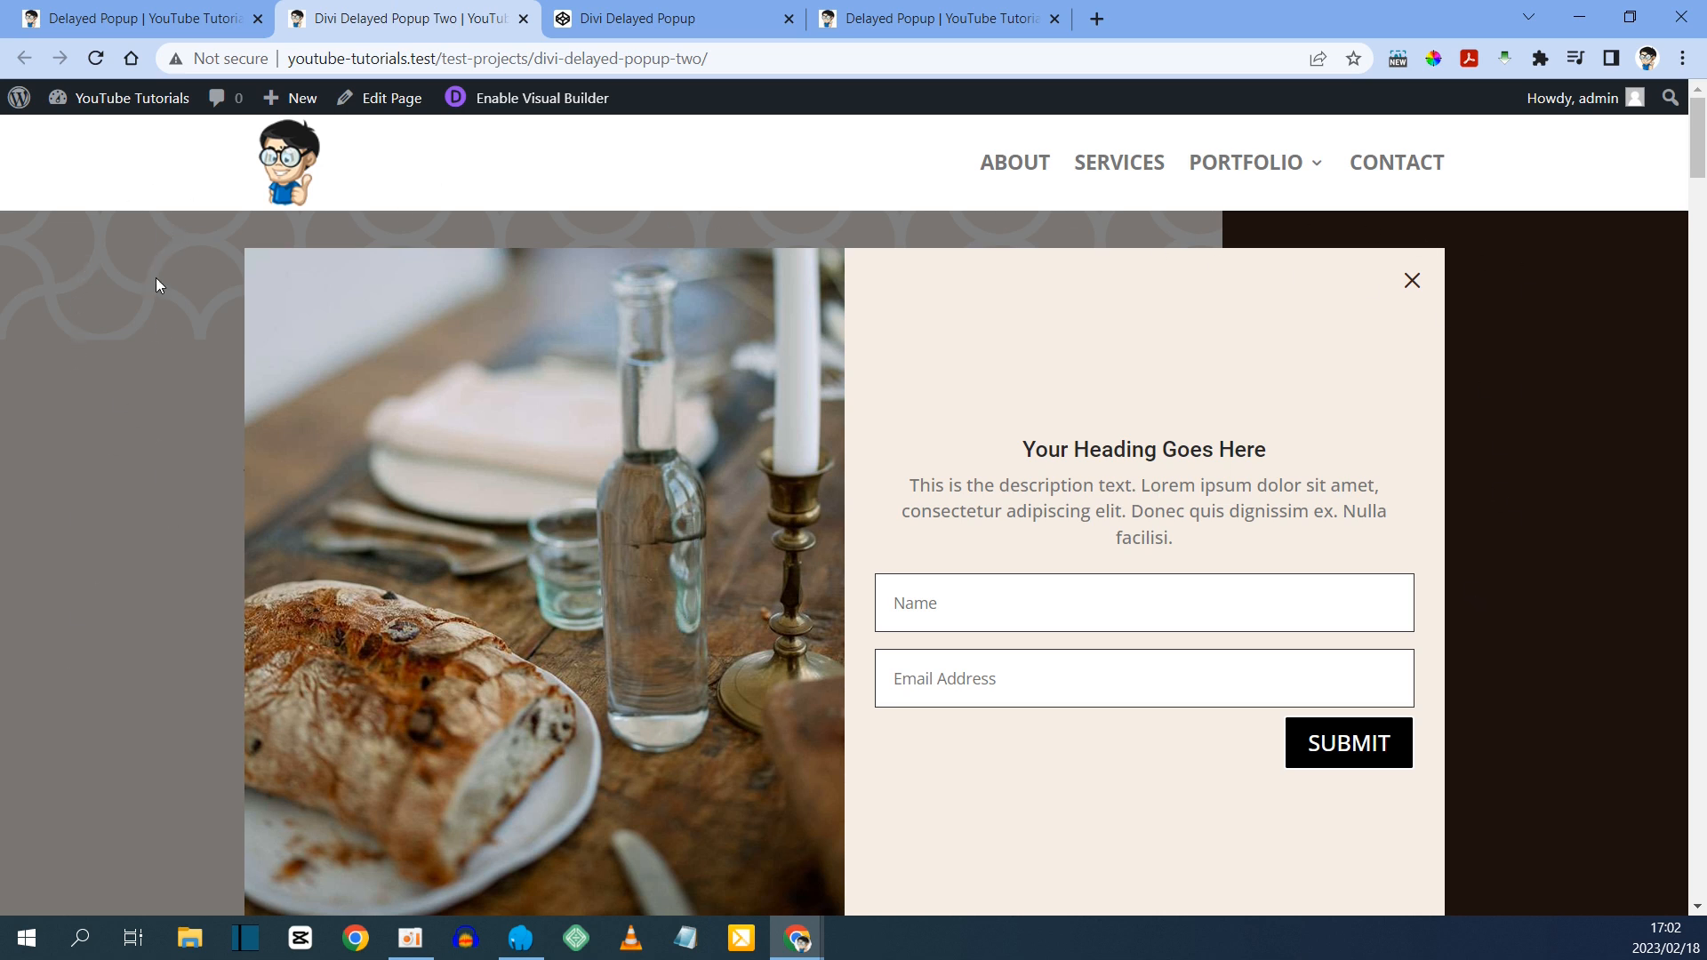
{"action": "scroll", "coordinate": [326, 515], "scroll_direction": "down", "scroll_amount": 10}
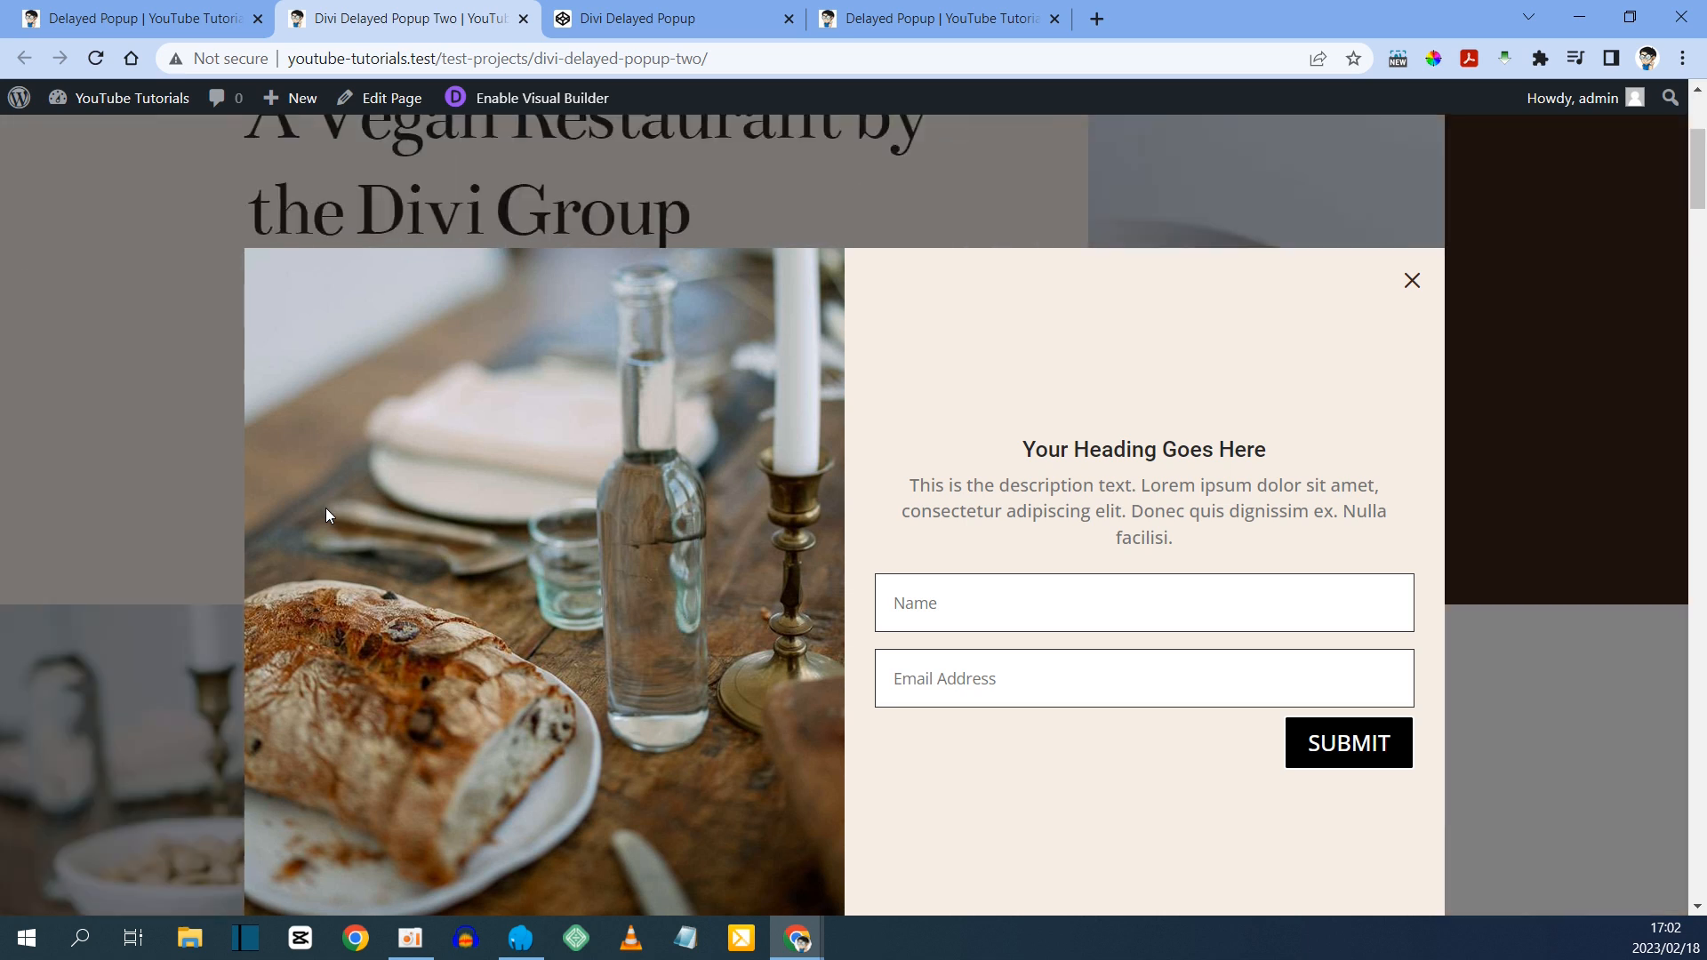
{"action": "scroll", "coordinate": [325, 515], "scroll_direction": "up", "scroll_amount": 5}
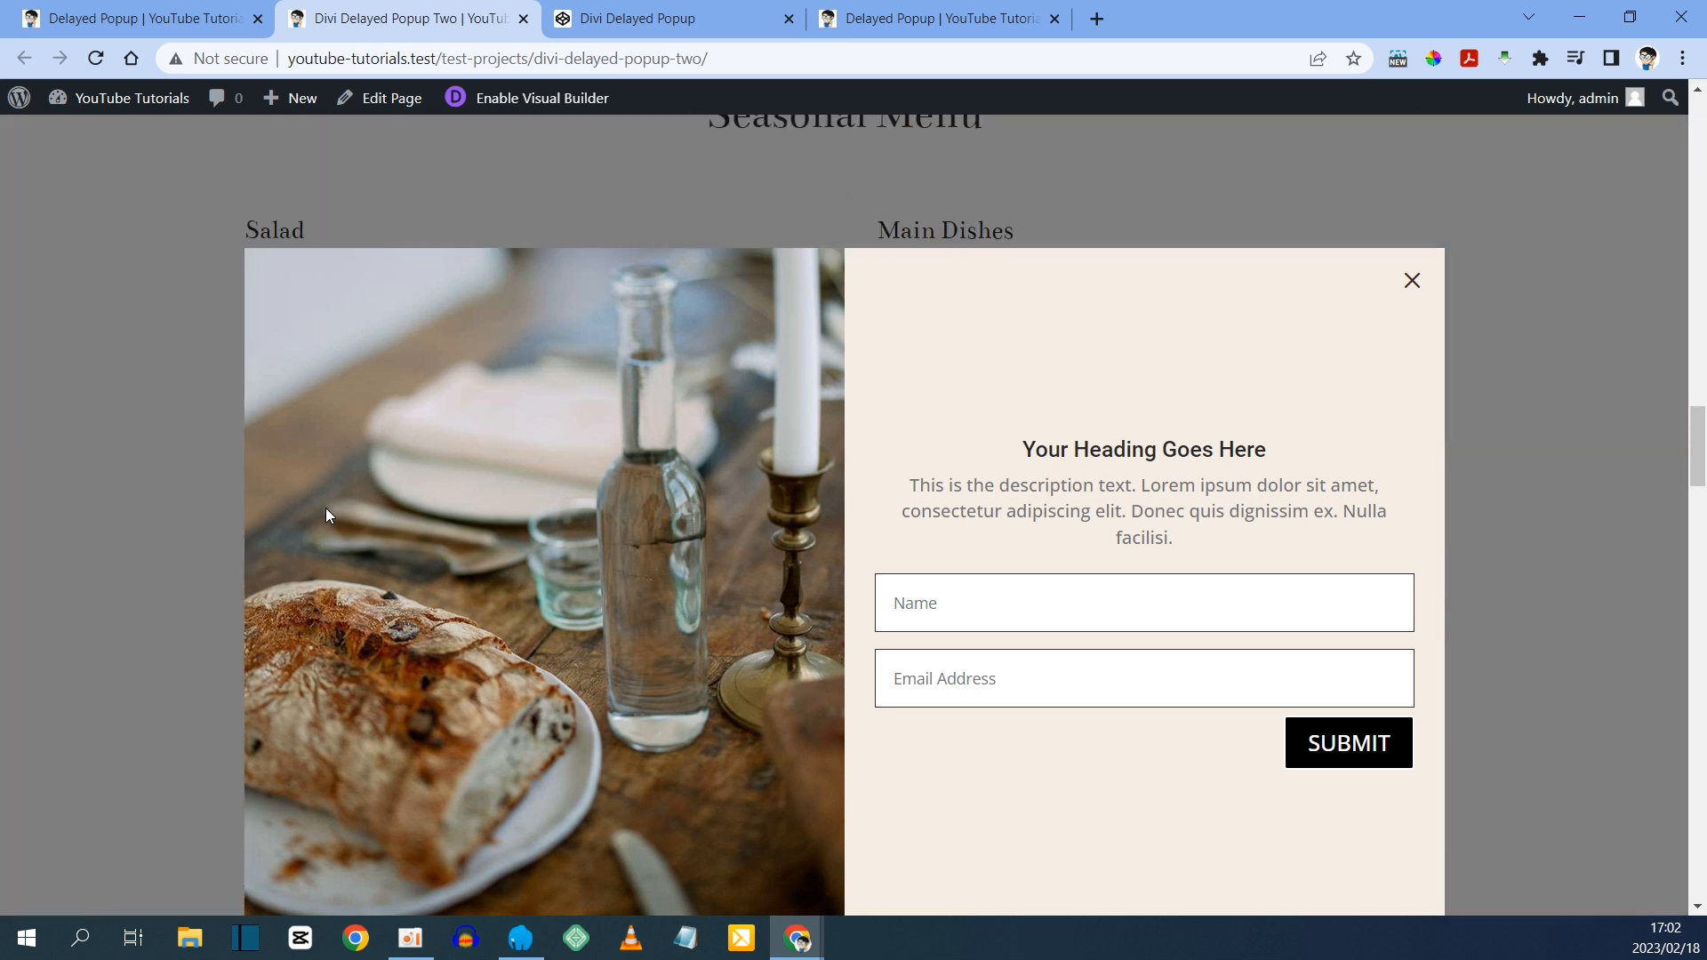
{"action": "scroll", "coordinate": [326, 510], "scroll_direction": "up", "scroll_amount": 4}
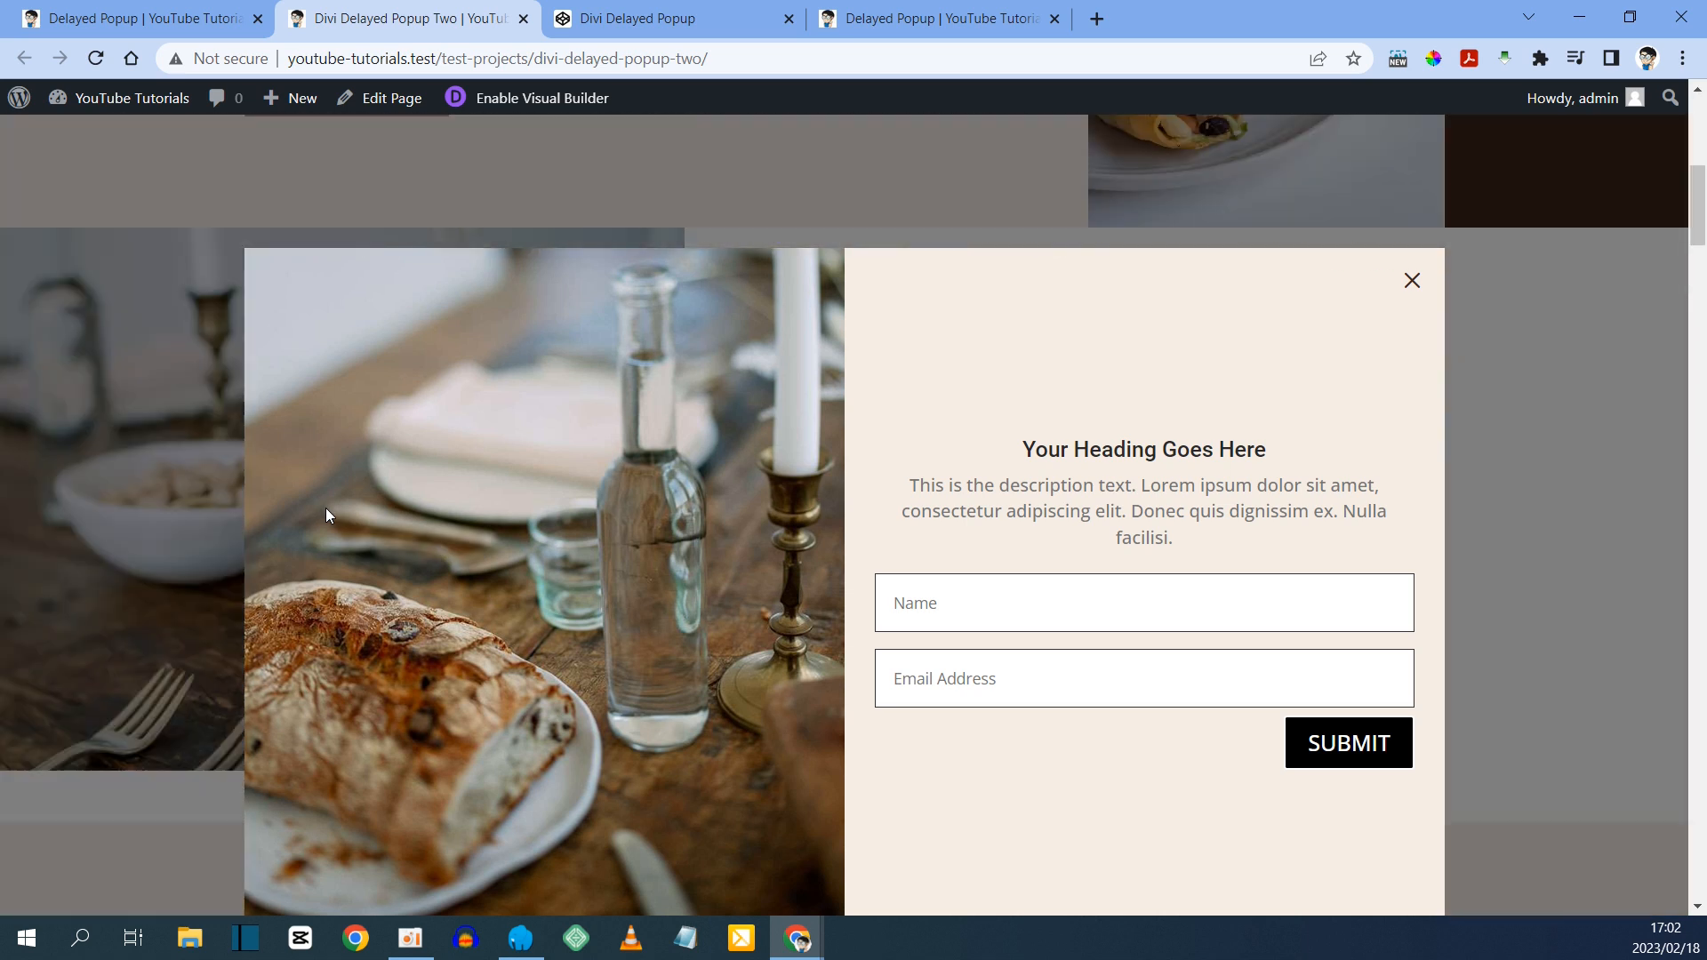
{"action": "scroll", "coordinate": [326, 510], "scroll_direction": "down", "scroll_amount": 4}
{"action": "scroll", "coordinate": [325, 510], "scroll_direction": "down", "scroll_amount": 6}
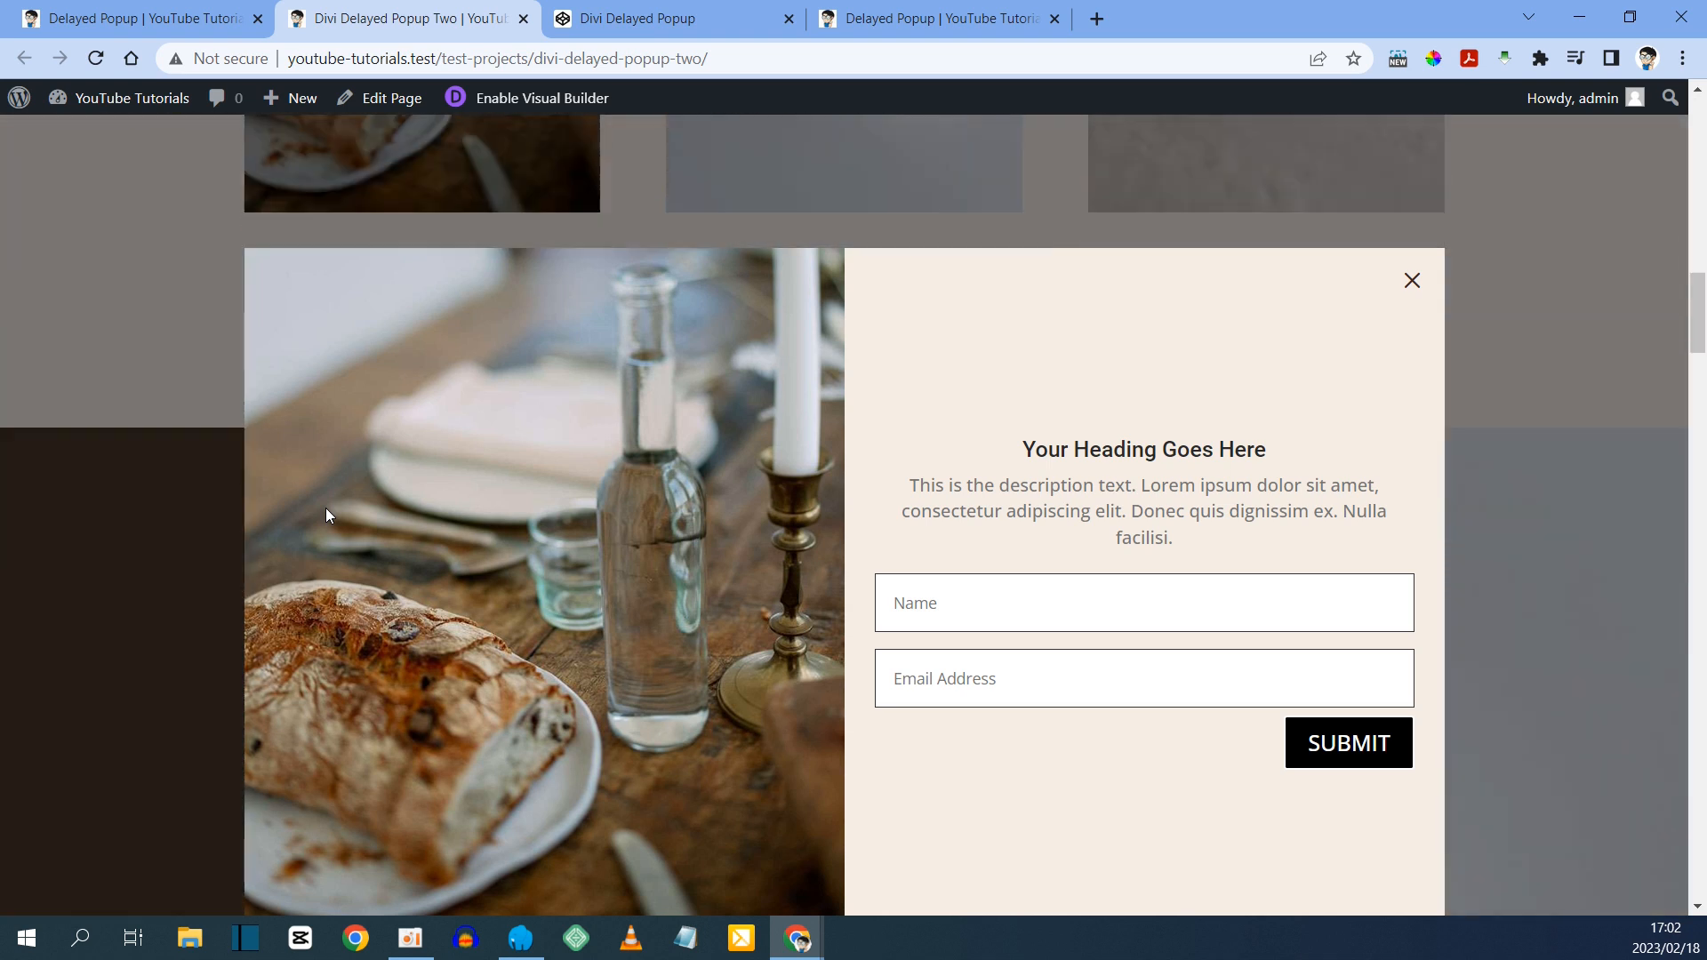
{"action": "scroll", "coordinate": [555, 421], "scroll_direction": "up", "scroll_amount": 10}
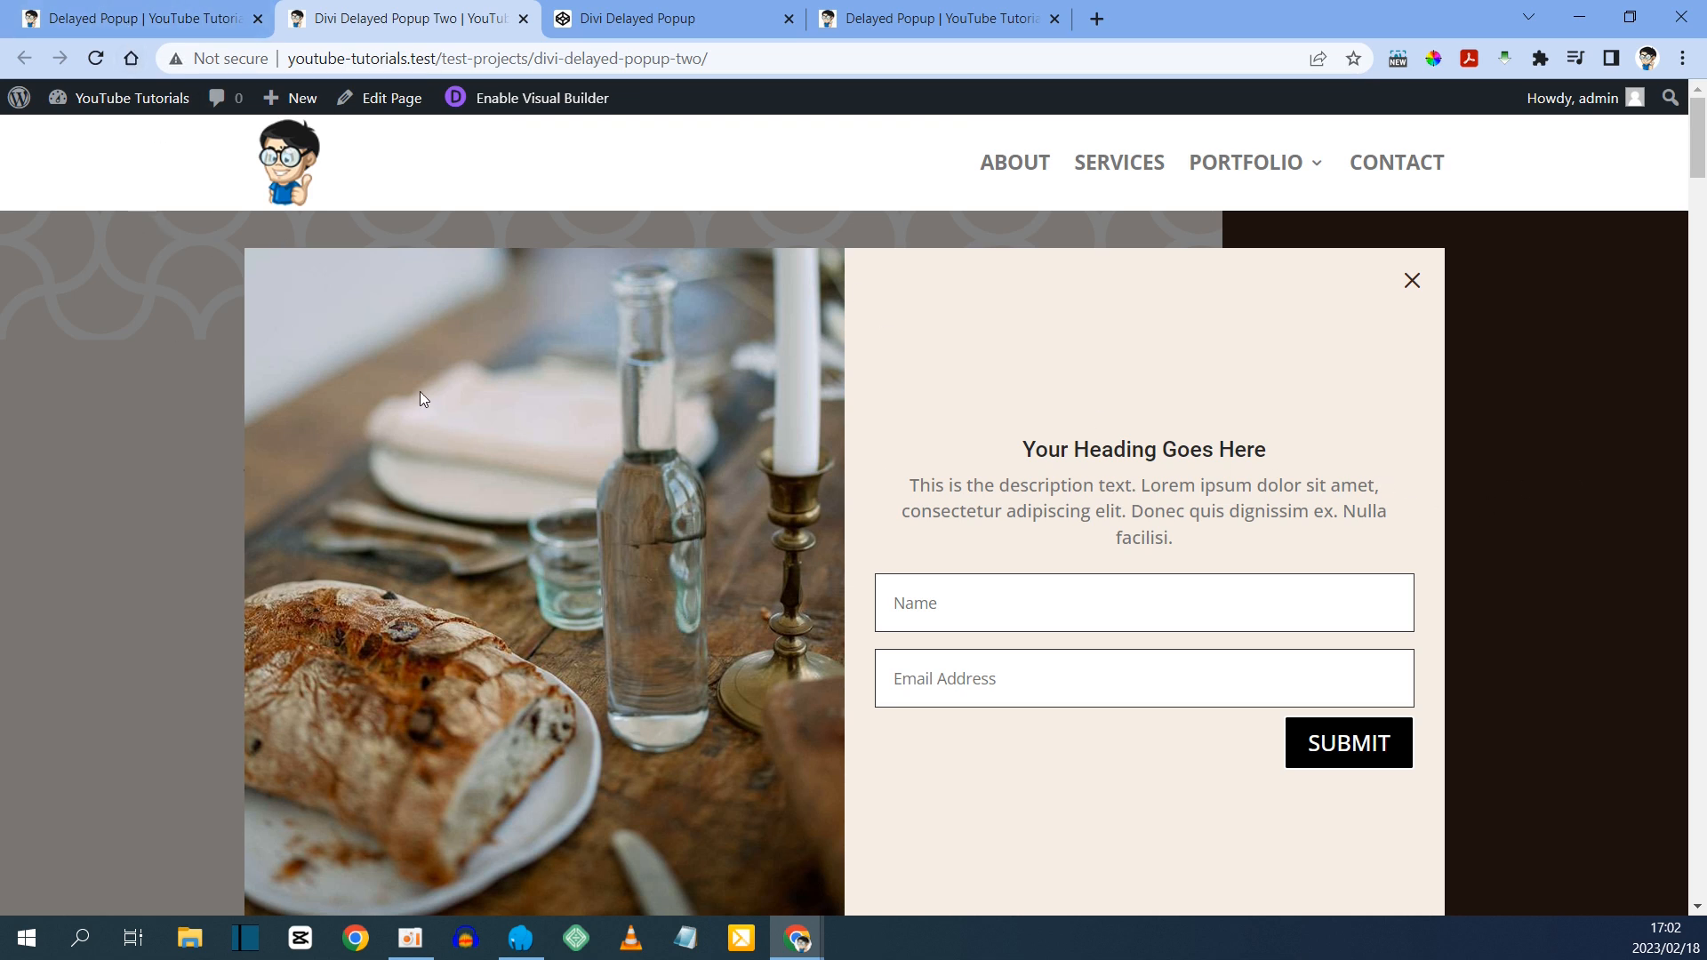
- Return to the page being built and give the popup section a semi-transparent black background, rgba(0,0,0,0.5)
{"action": "left_click", "coordinate": [122, 18]}
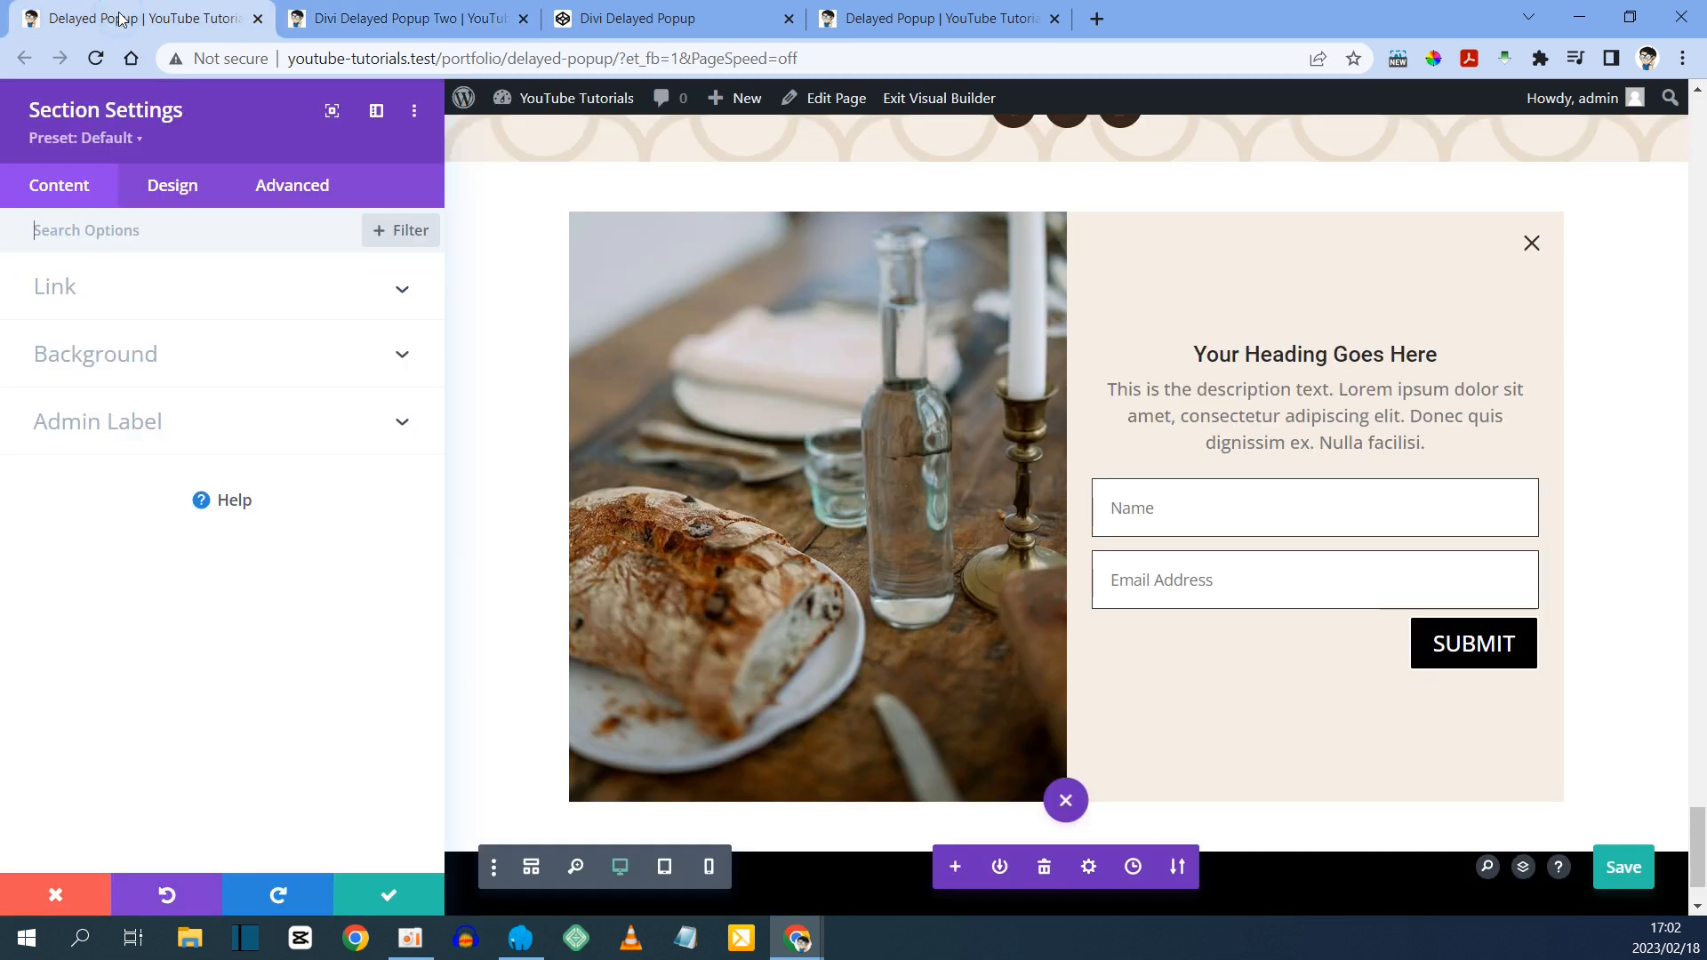
{"action": "left_click", "coordinate": [78, 355]}
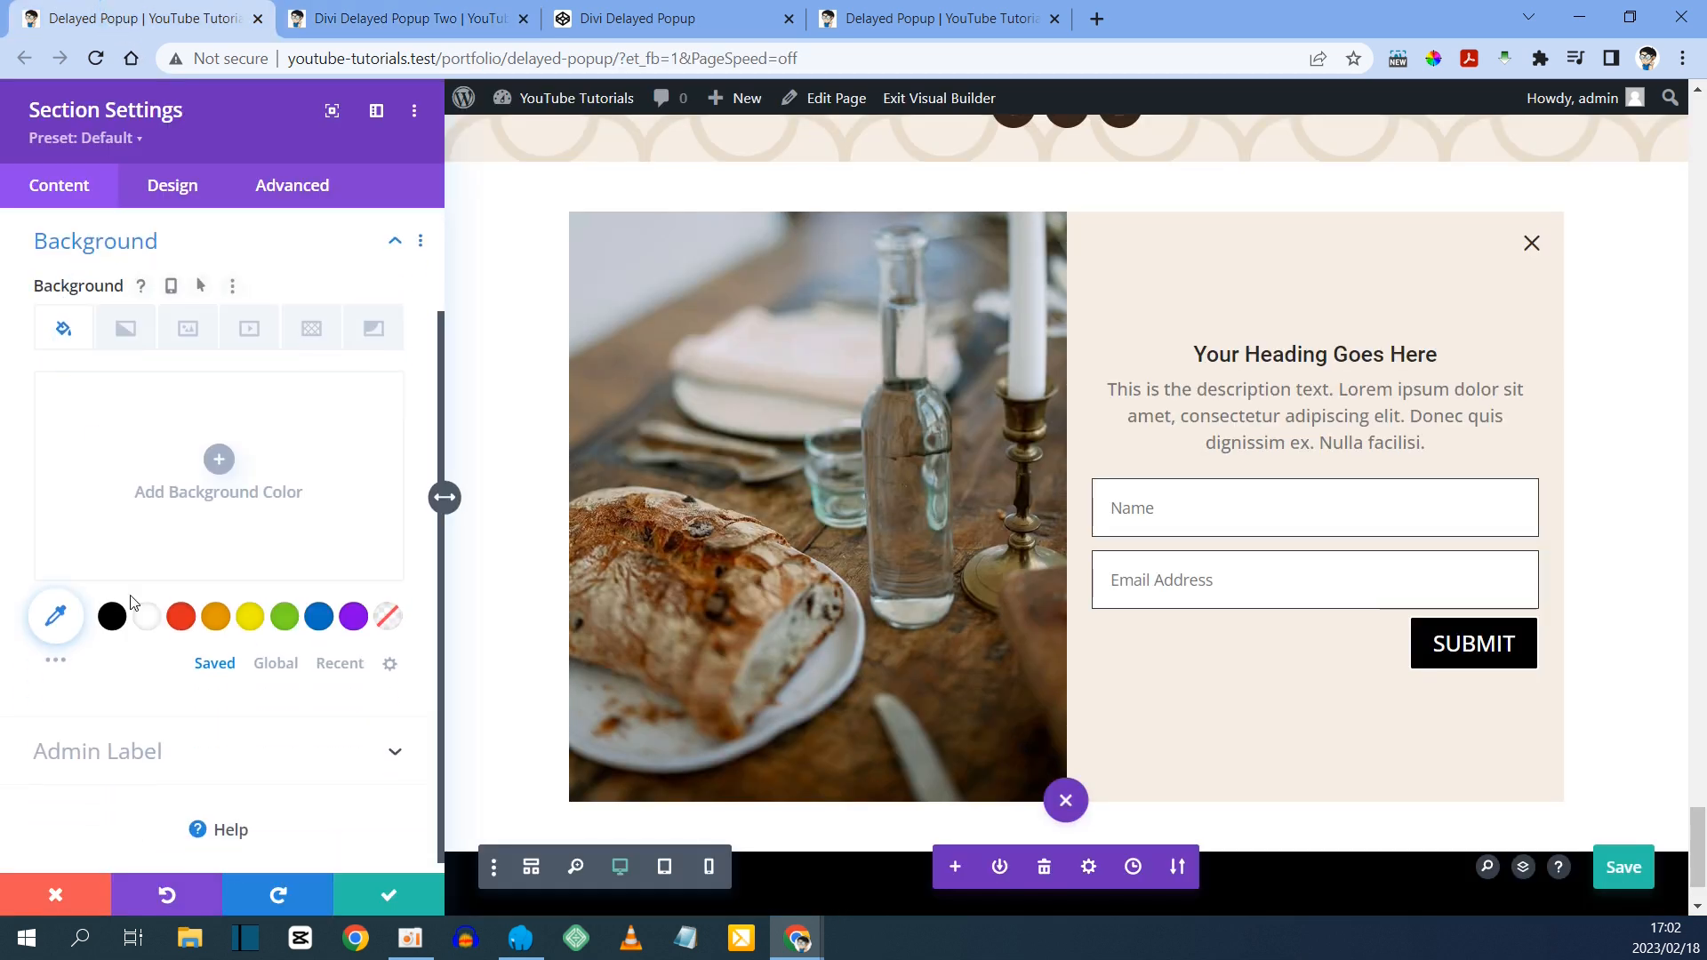
{"action": "left_click", "coordinate": [111, 617]}
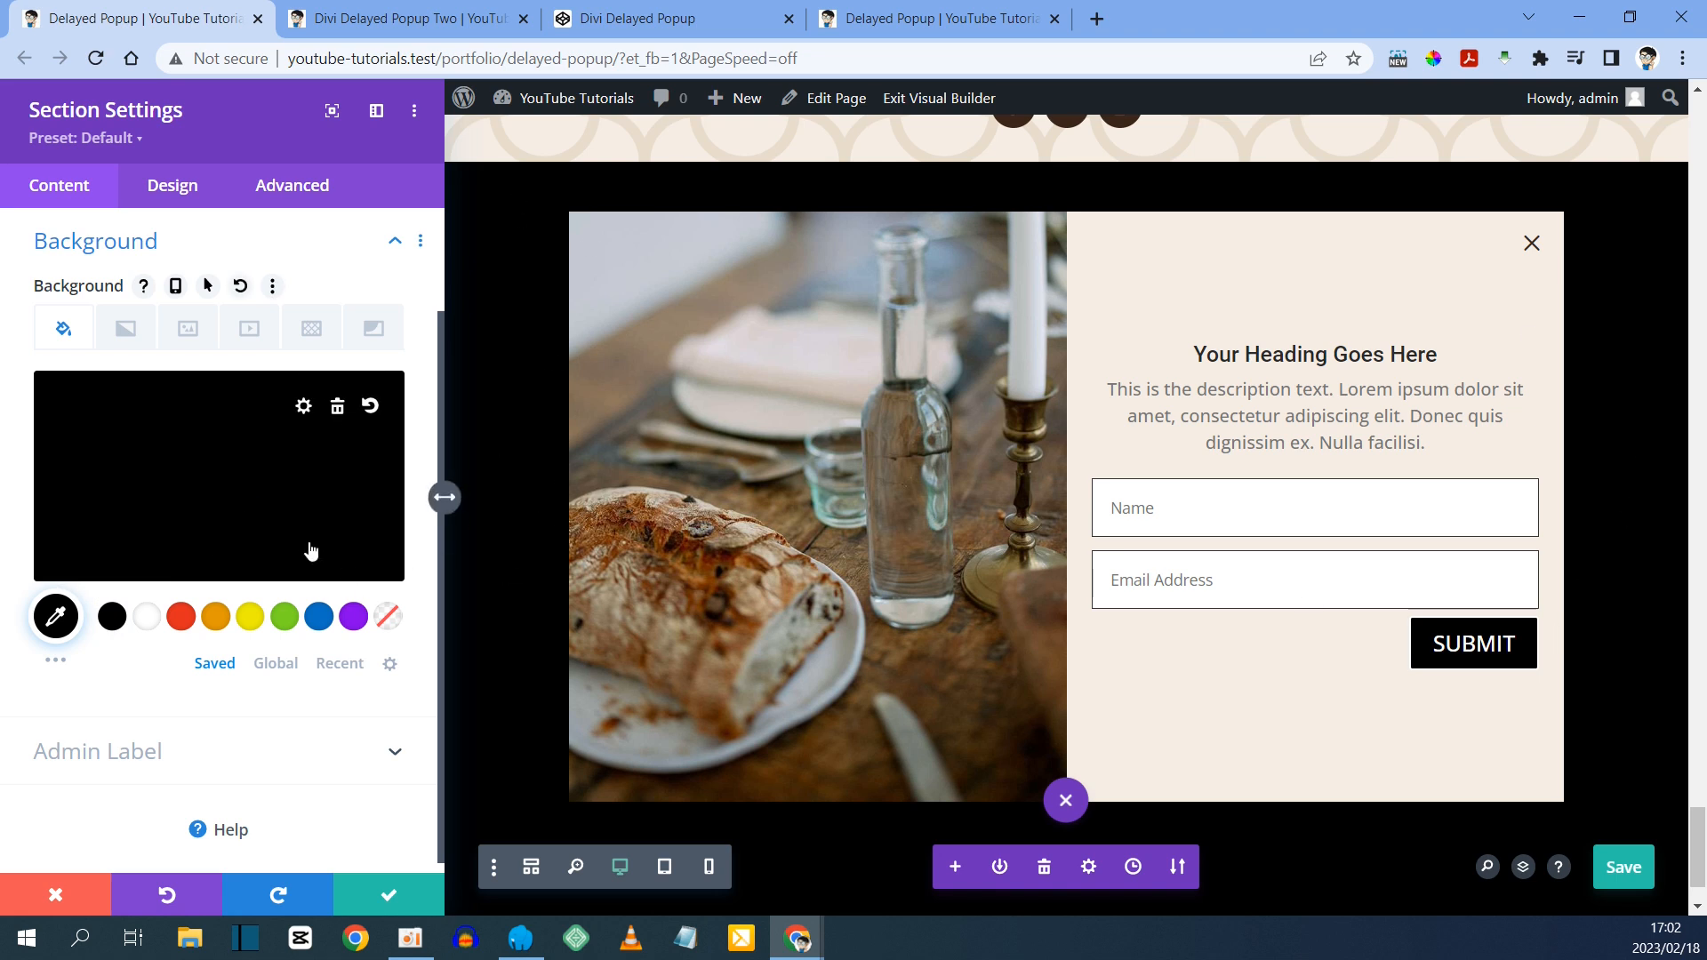
{"action": "left_click", "coordinate": [328, 492]}
{"action": "left_click", "coordinate": [378, 473]}
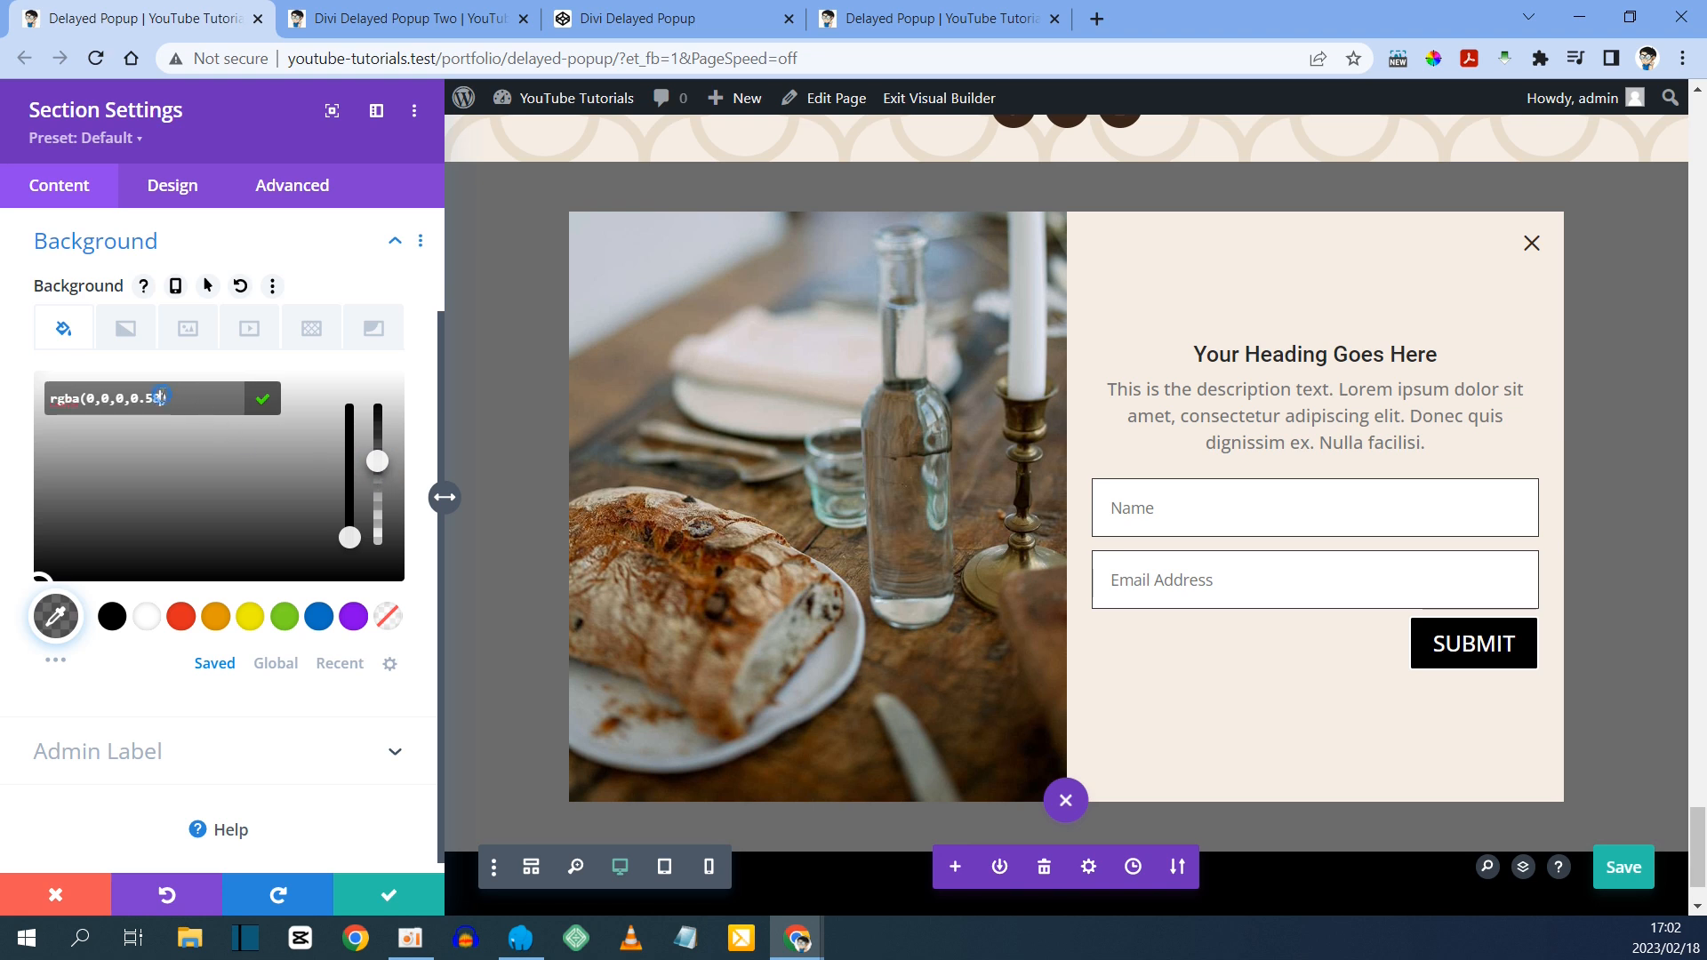
{"action": "left_click", "coordinate": [160, 397]}
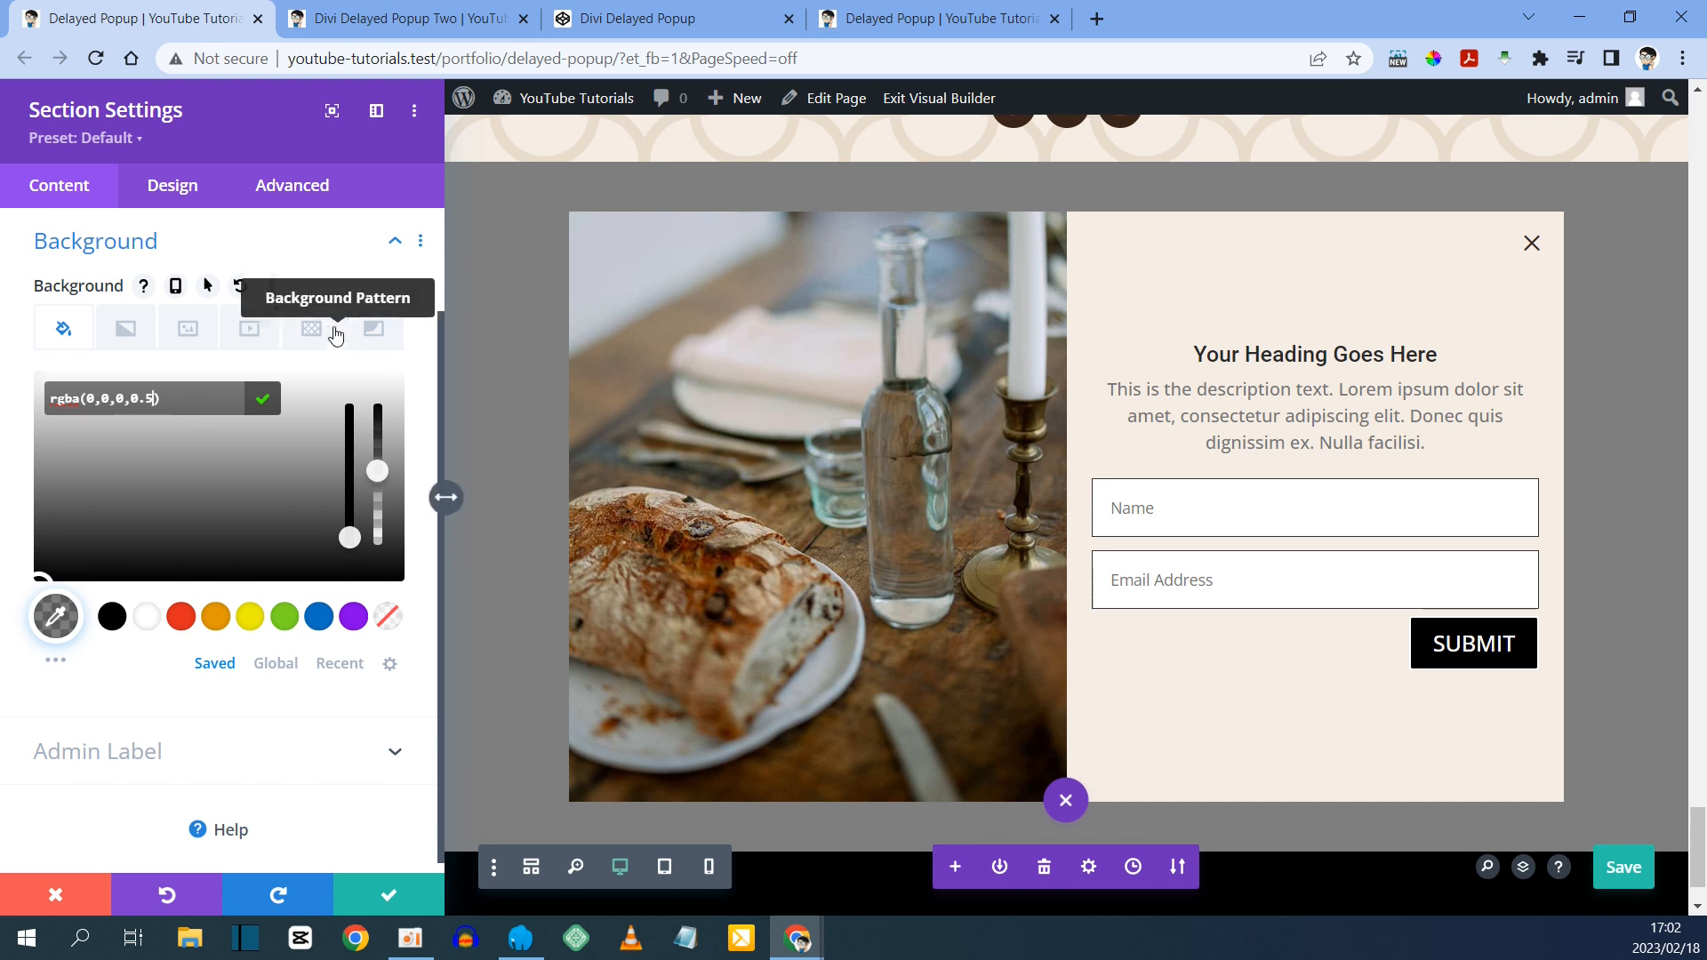
- Set the popup section's height to 100% and its position to Fixed
{"action": "left_click", "coordinate": [175, 189]}
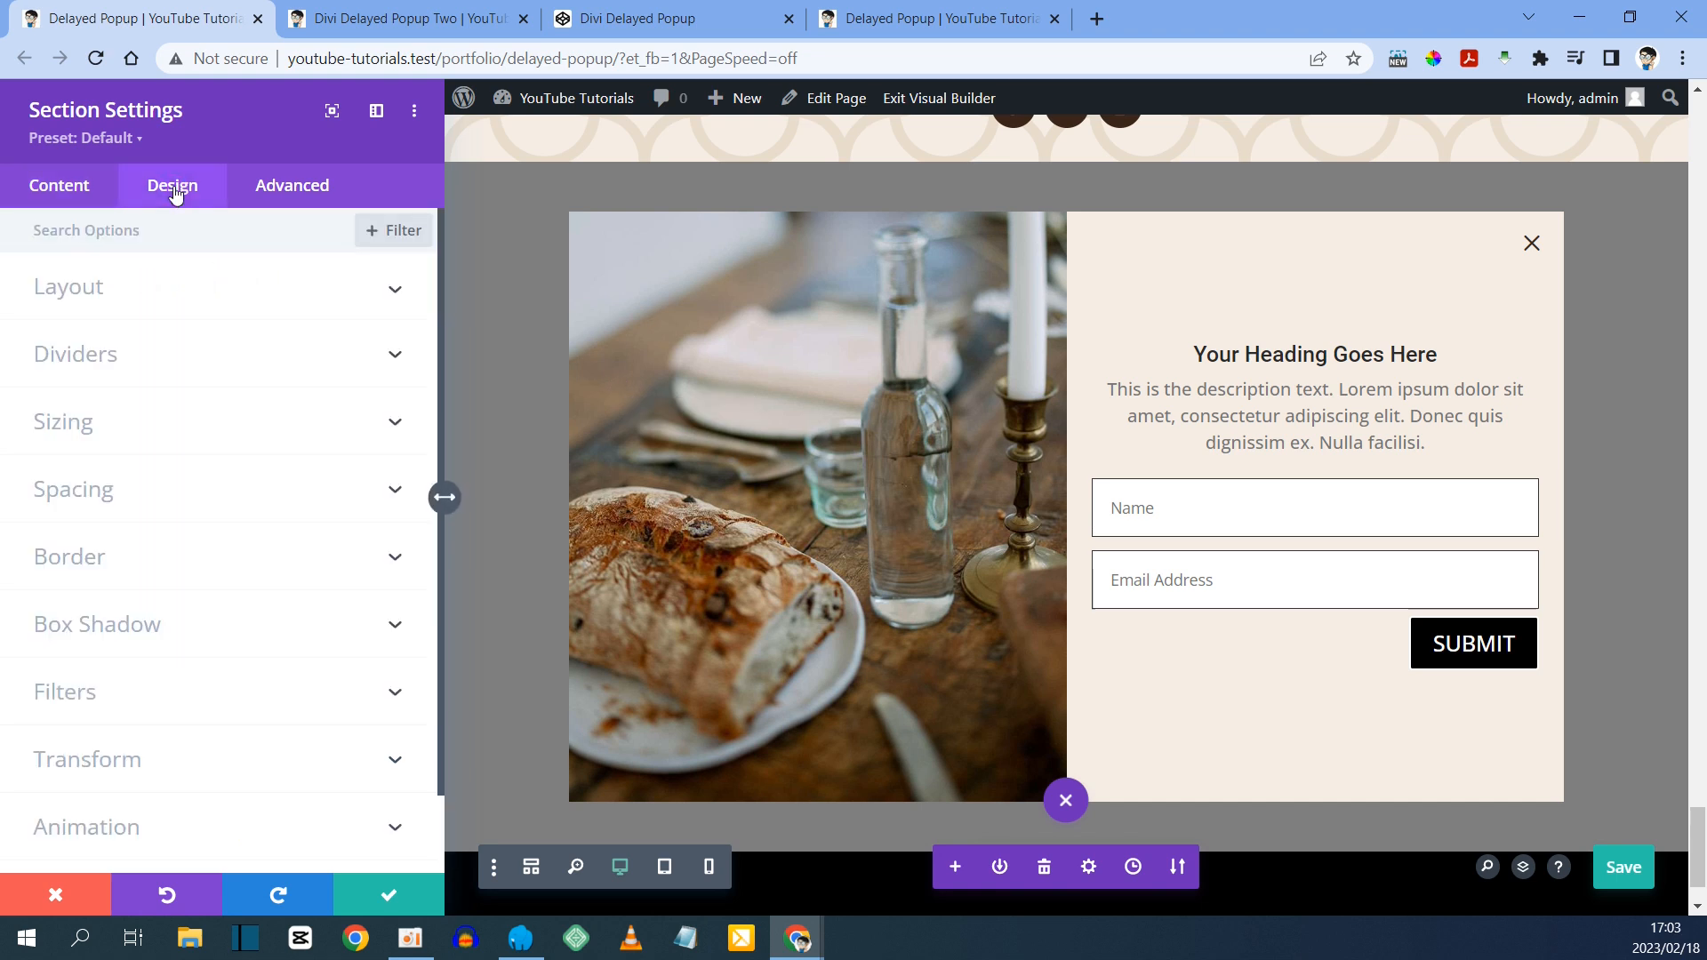
{"action": "left_click", "coordinate": [98, 426]}
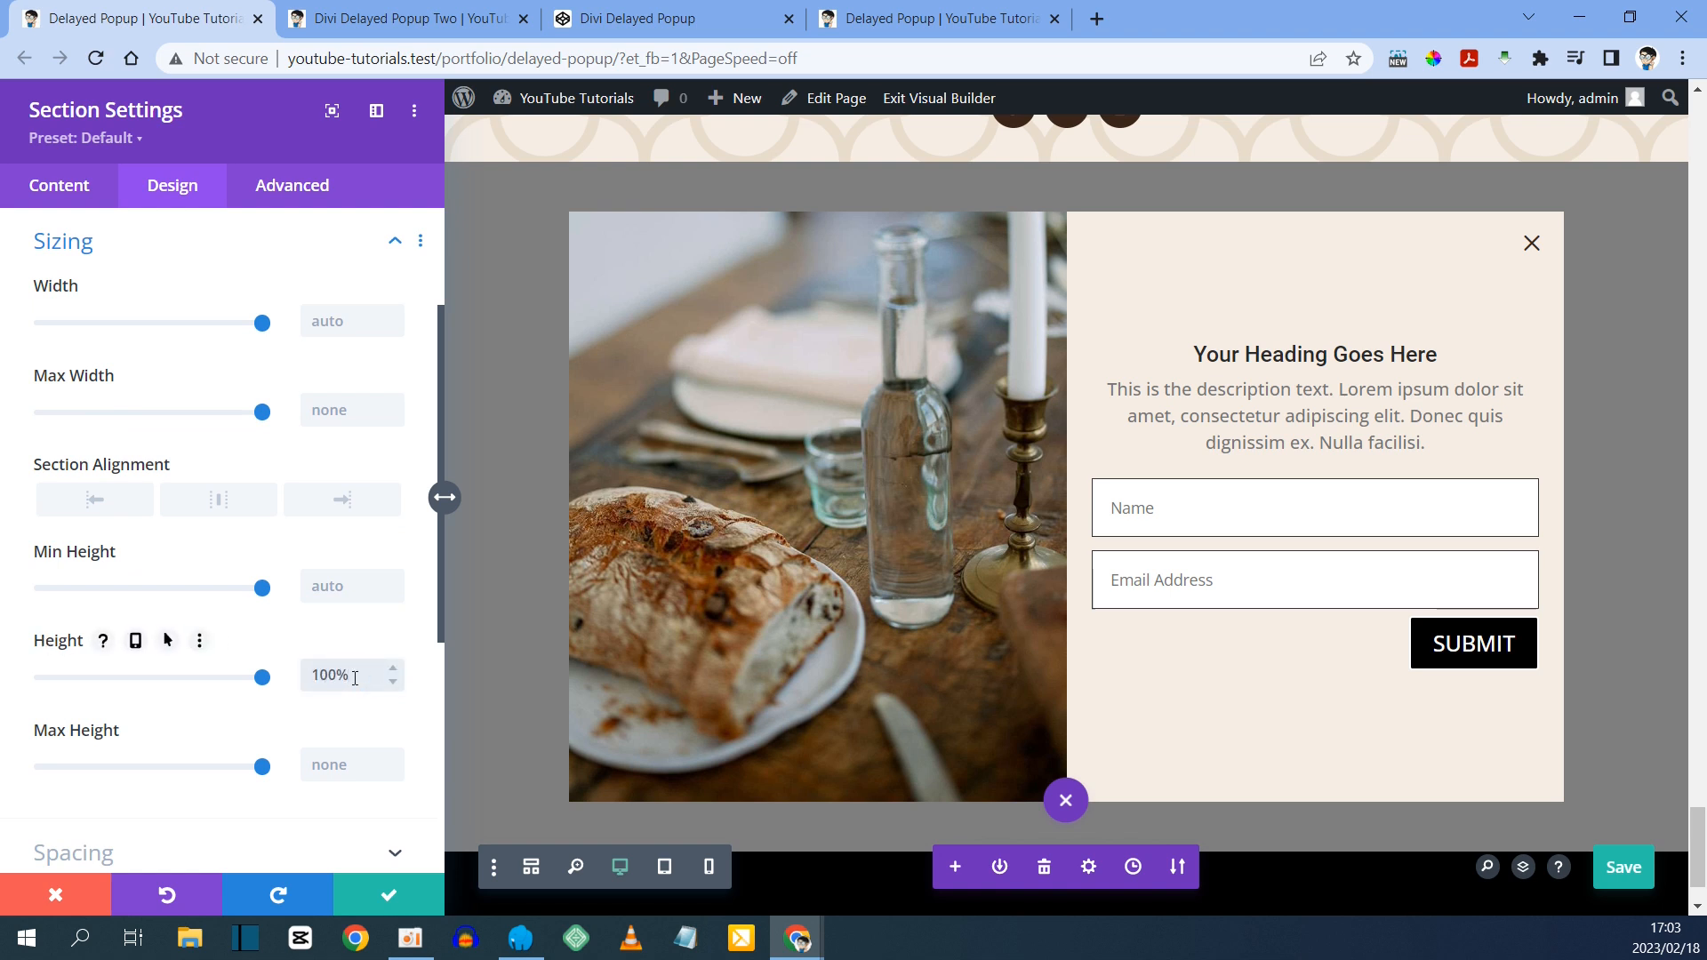
{"action": "left_click", "coordinate": [278, 186]}
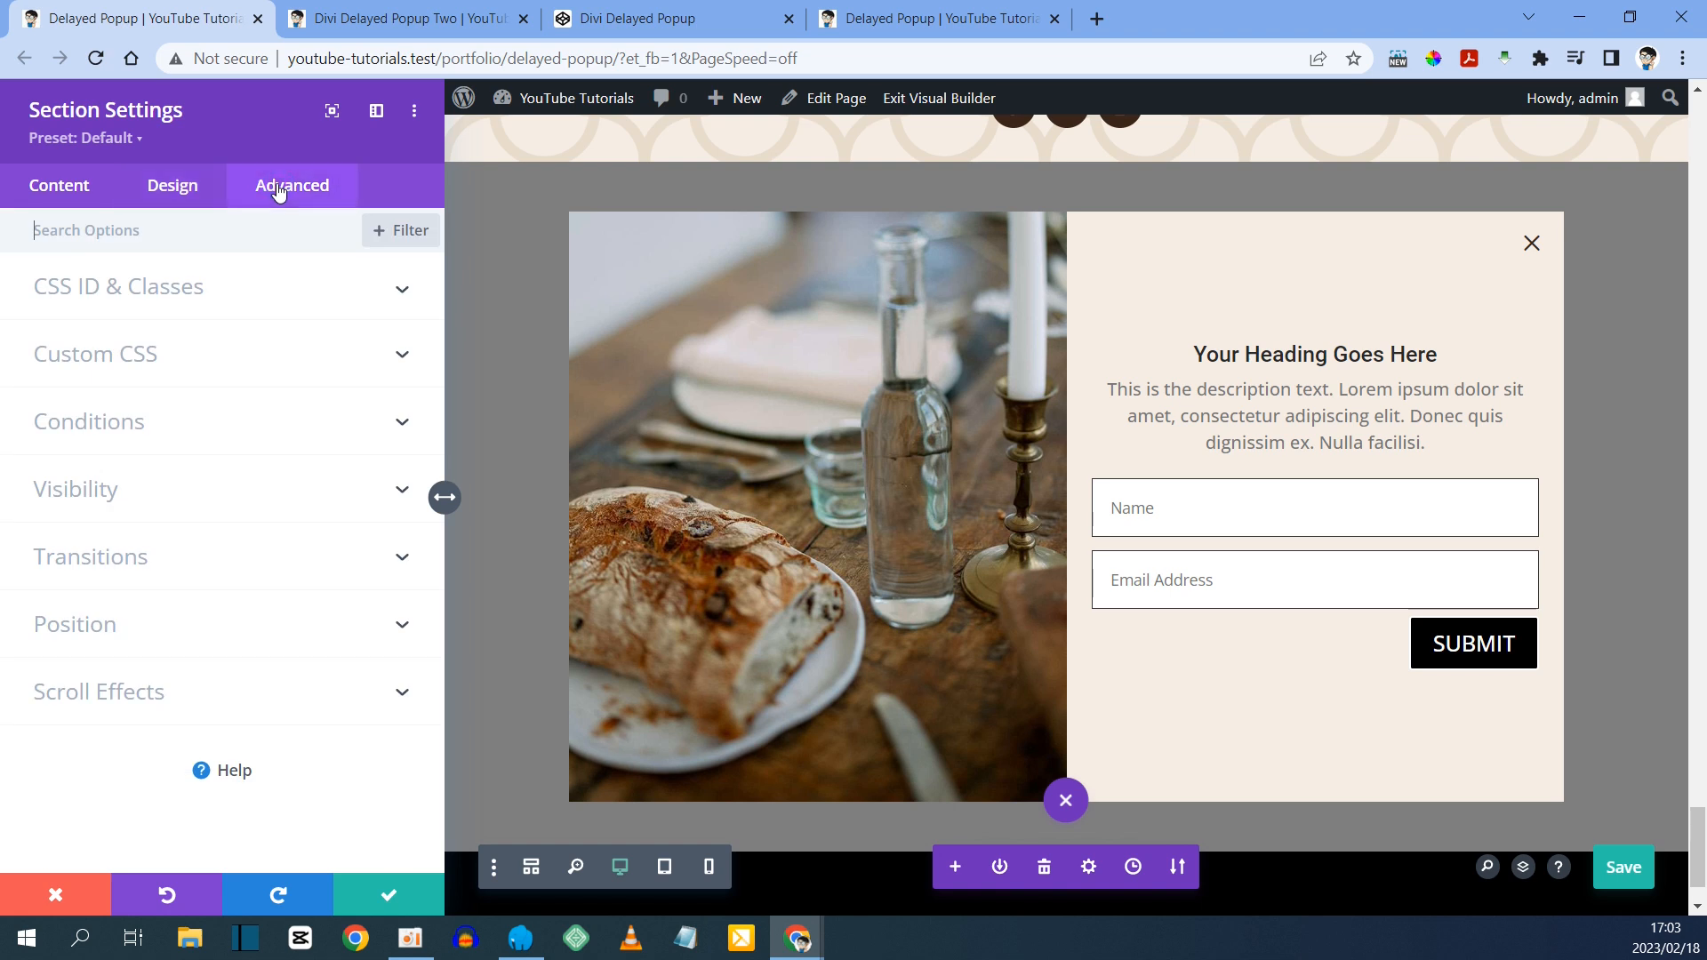
{"action": "left_click", "coordinate": [86, 628]}
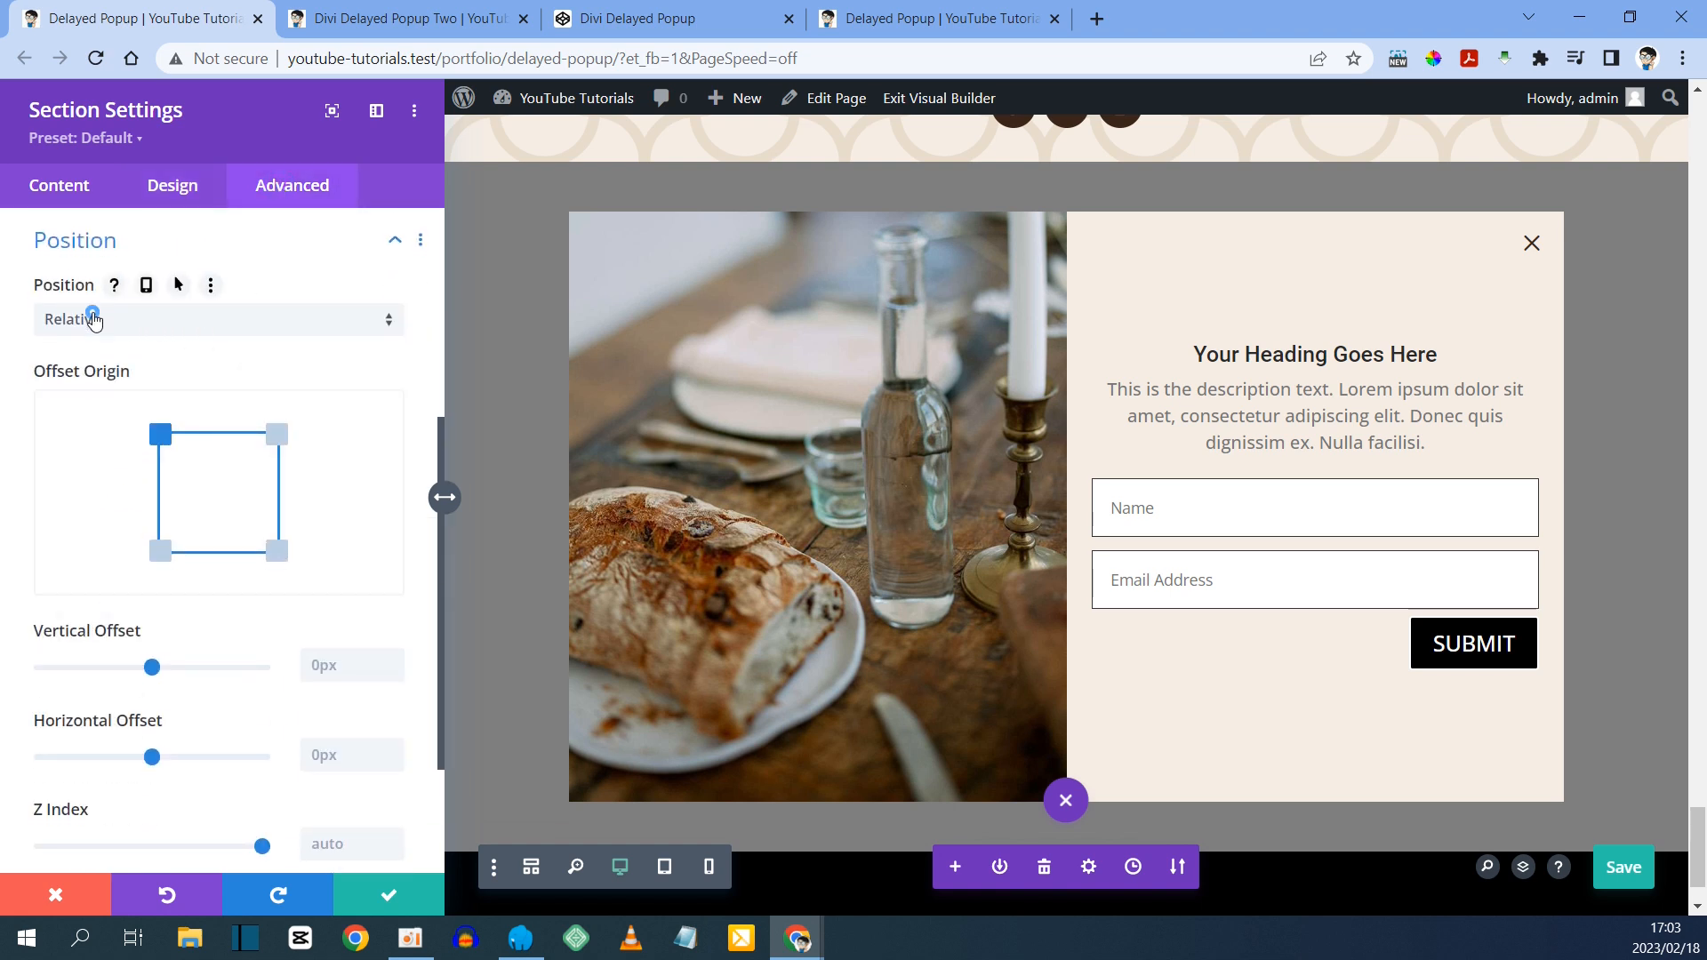
{"action": "left_click", "coordinate": [94, 318]}
{"action": "left_click", "coordinate": [120, 464]}
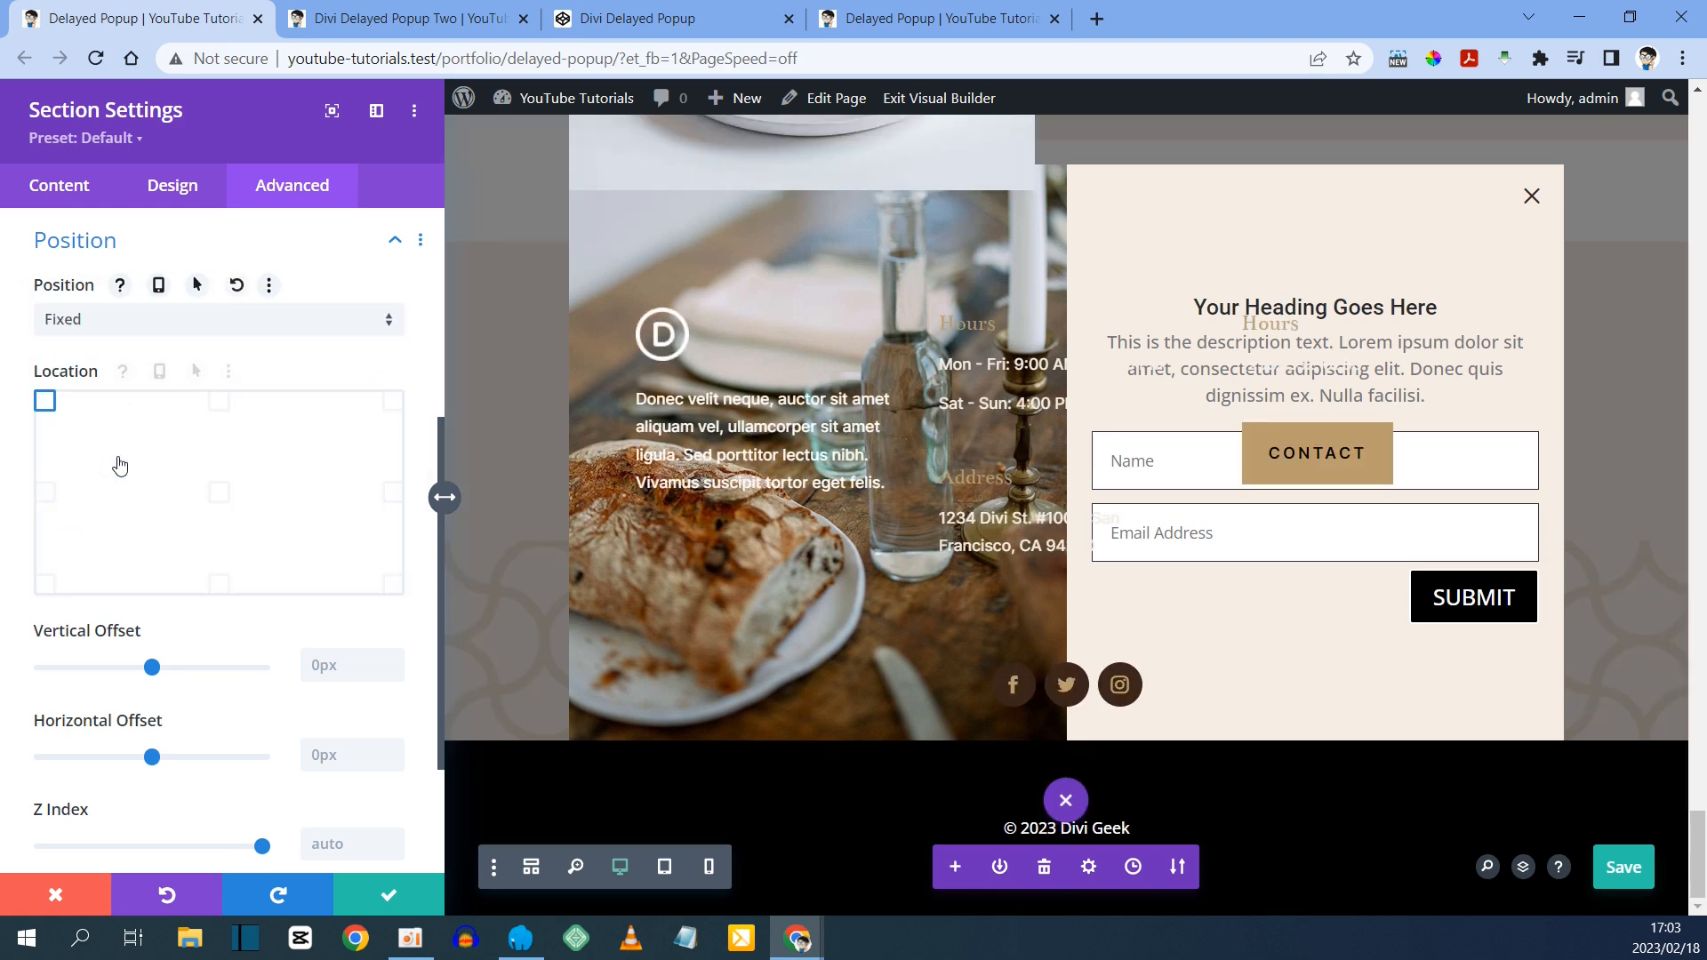
- Scroll through the page to examine how the fixed popup section overlaps the other page content
{"action": "scroll", "coordinate": [1049, 491], "scroll_direction": "up", "scroll_amount": 20}
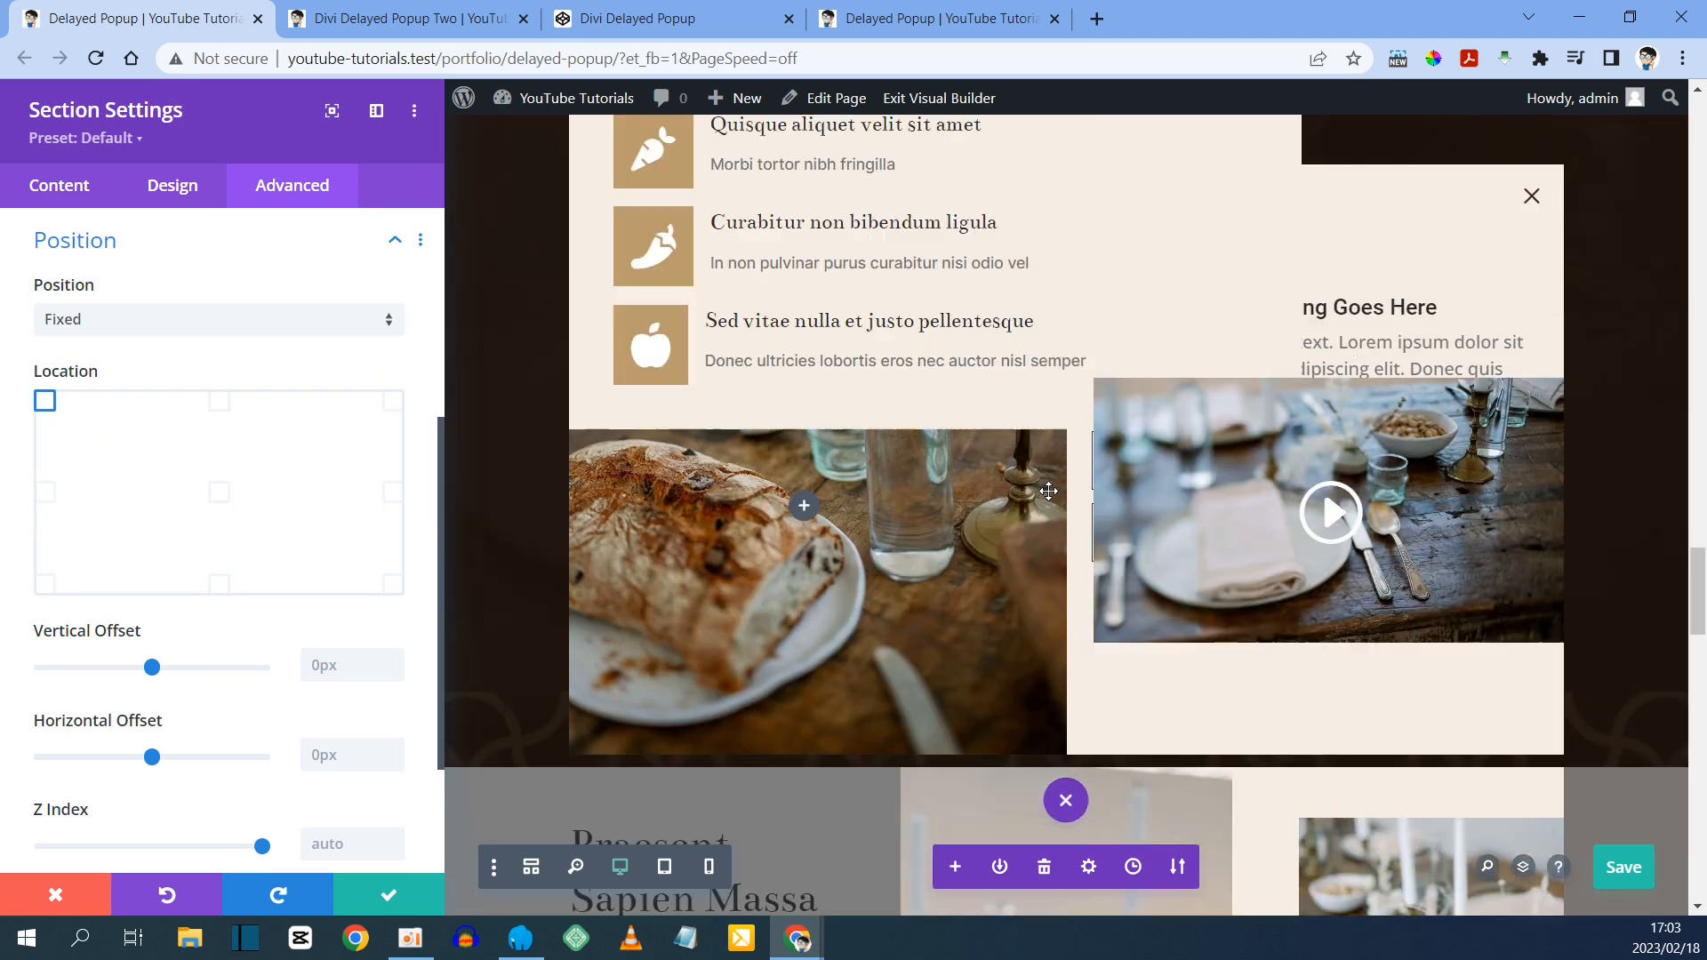
{"action": "scroll", "coordinate": [1049, 490], "scroll_direction": "up", "scroll_amount": 2}
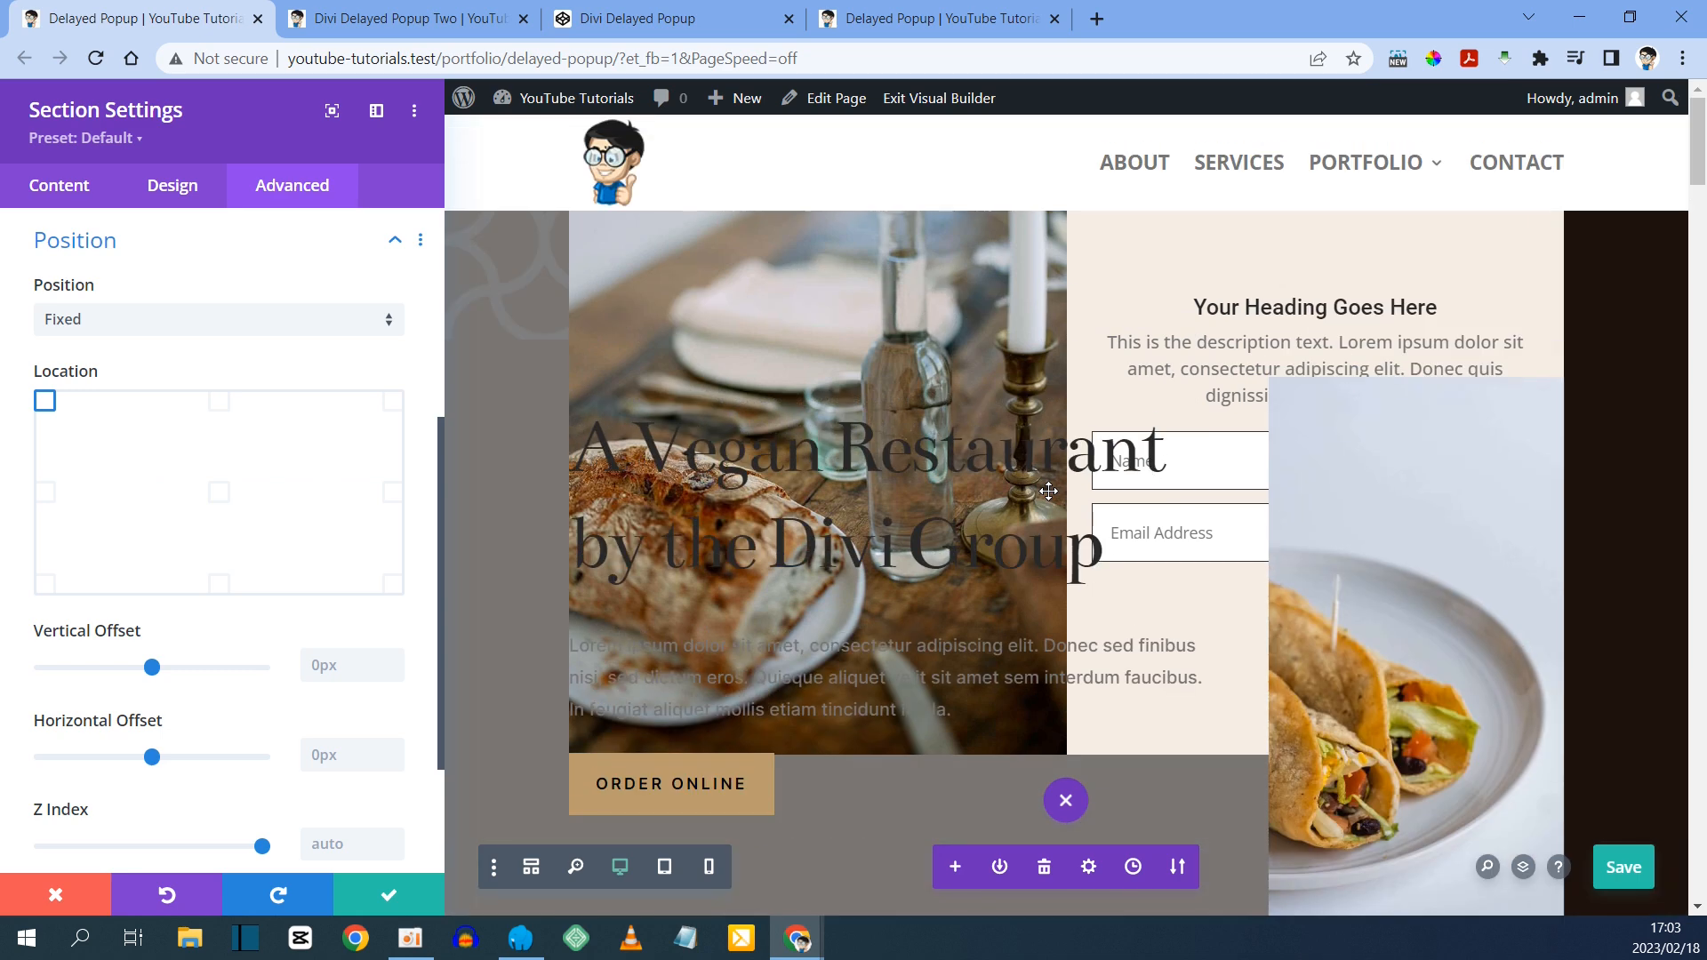
{"action": "scroll", "coordinate": [1049, 490], "scroll_direction": "down", "scroll_amount": 5}
{"action": "scroll", "coordinate": [1048, 448], "scroll_direction": "up", "scroll_amount": 5}
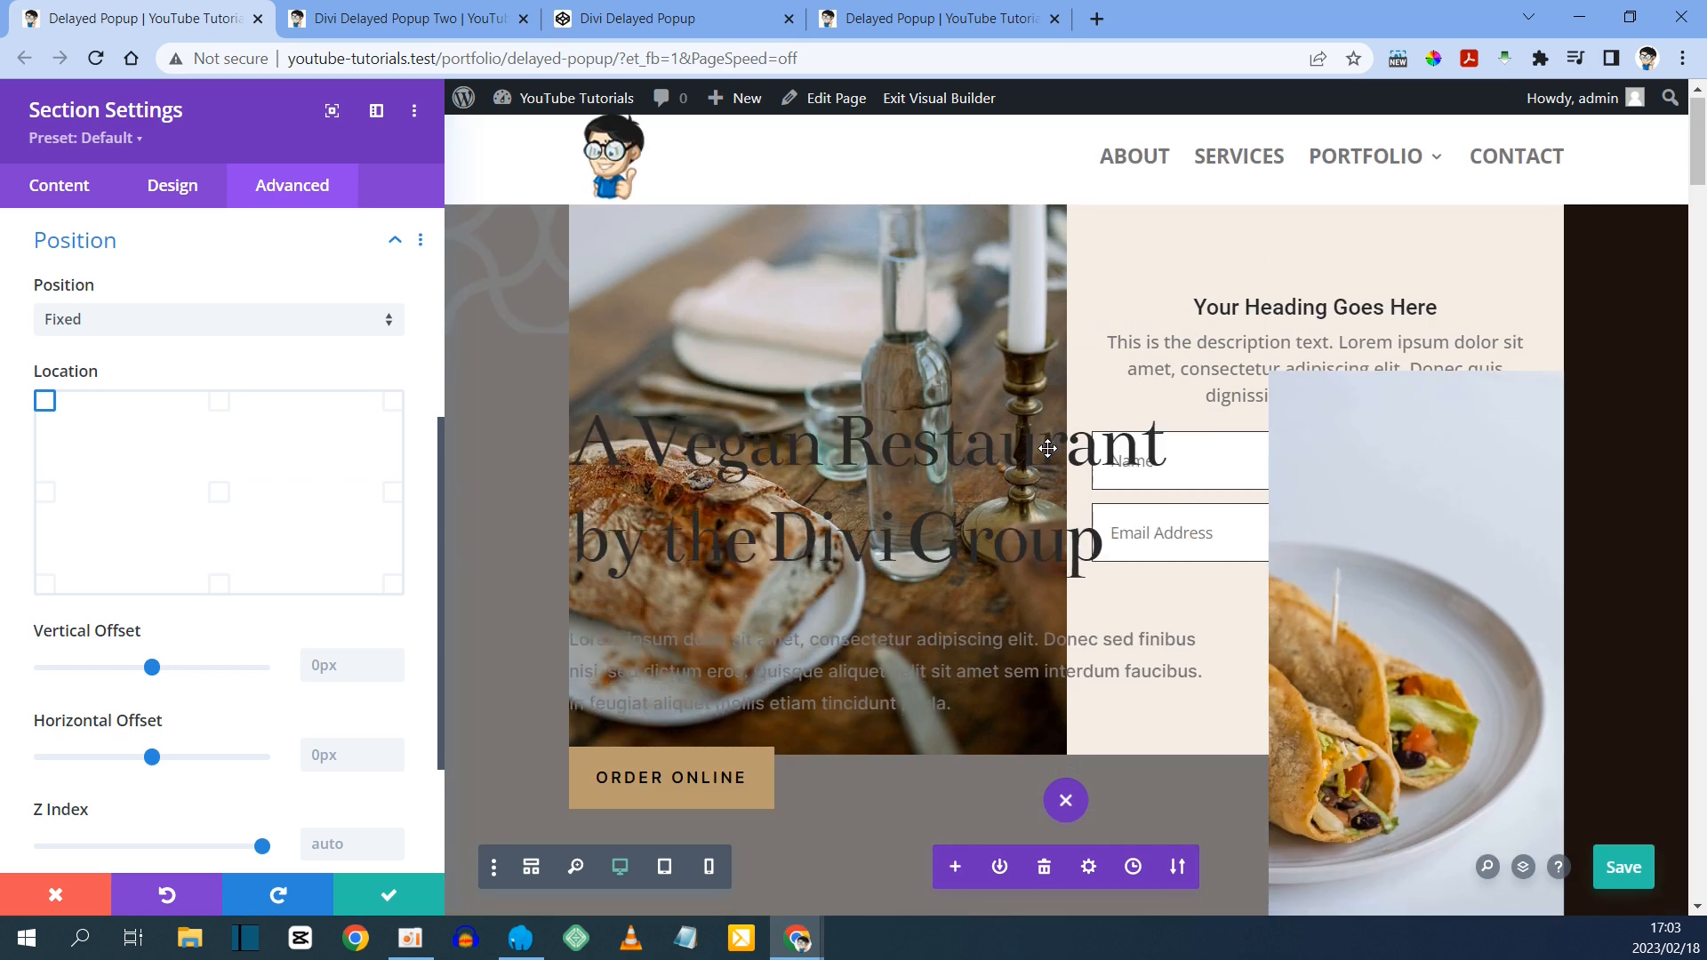
{"action": "scroll", "coordinate": [1048, 448], "scroll_direction": "down", "scroll_amount": 5}
{"action": "scroll", "coordinate": [1048, 448], "scroll_direction": "up", "scroll_amount": 5}
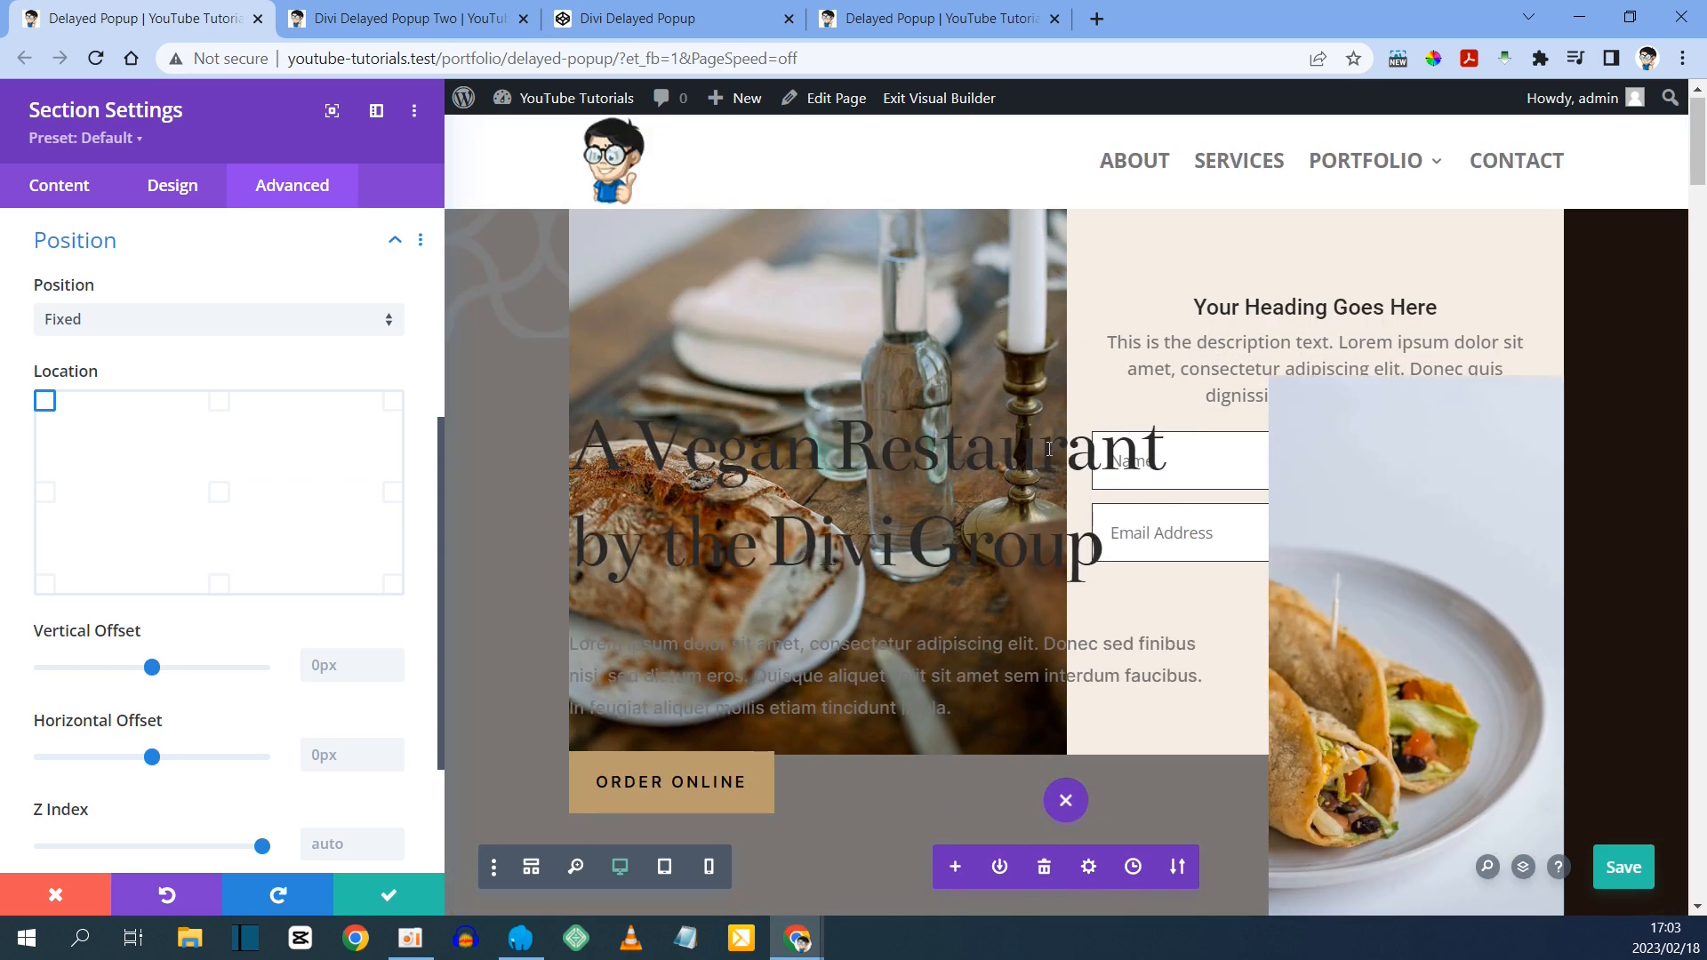
{"action": "scroll", "coordinate": [1049, 448], "scroll_direction": "down", "scroll_amount": 2}
{"action": "scroll", "coordinate": [1049, 449], "scroll_direction": "up", "scroll_amount": 2}
{"action": "scroll", "coordinate": [1049, 448], "scroll_direction": "down", "scroll_amount": 3}
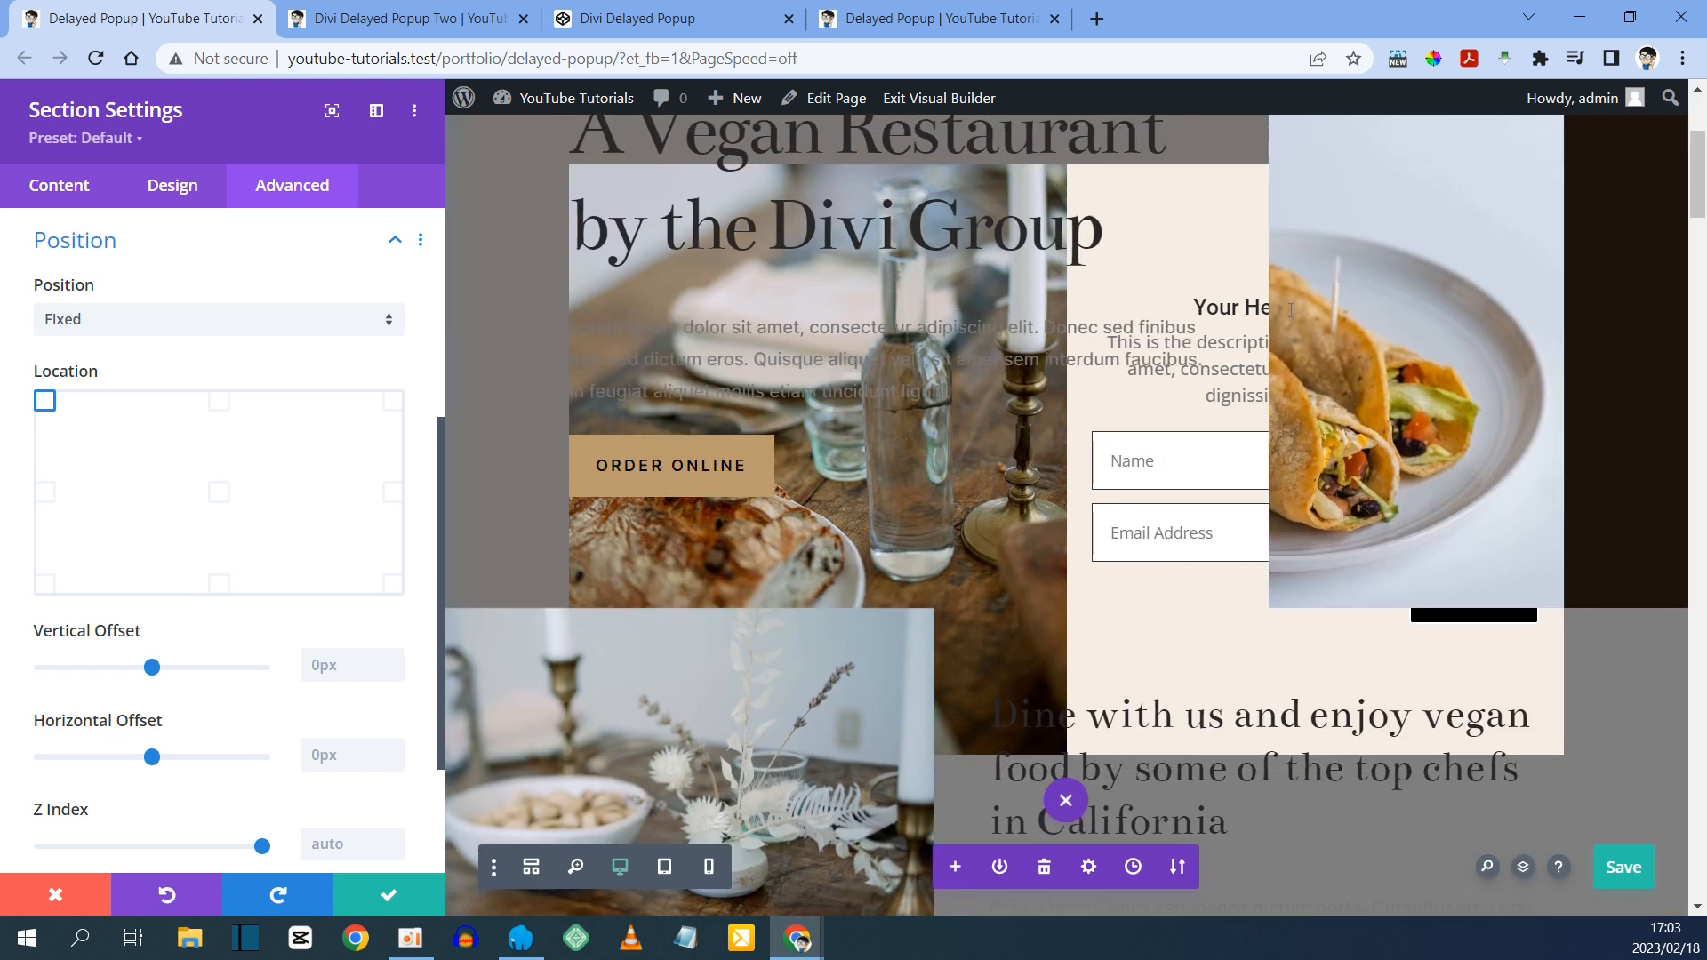
{"action": "scroll", "coordinate": [1049, 449], "scroll_direction": "up", "scroll_amount": 3}
{"action": "scroll", "coordinate": [1125, 370], "scroll_direction": "down", "scroll_amount": 2}
{"action": "scroll", "coordinate": [1125, 370], "scroll_direction": "up", "scroll_amount": 2}
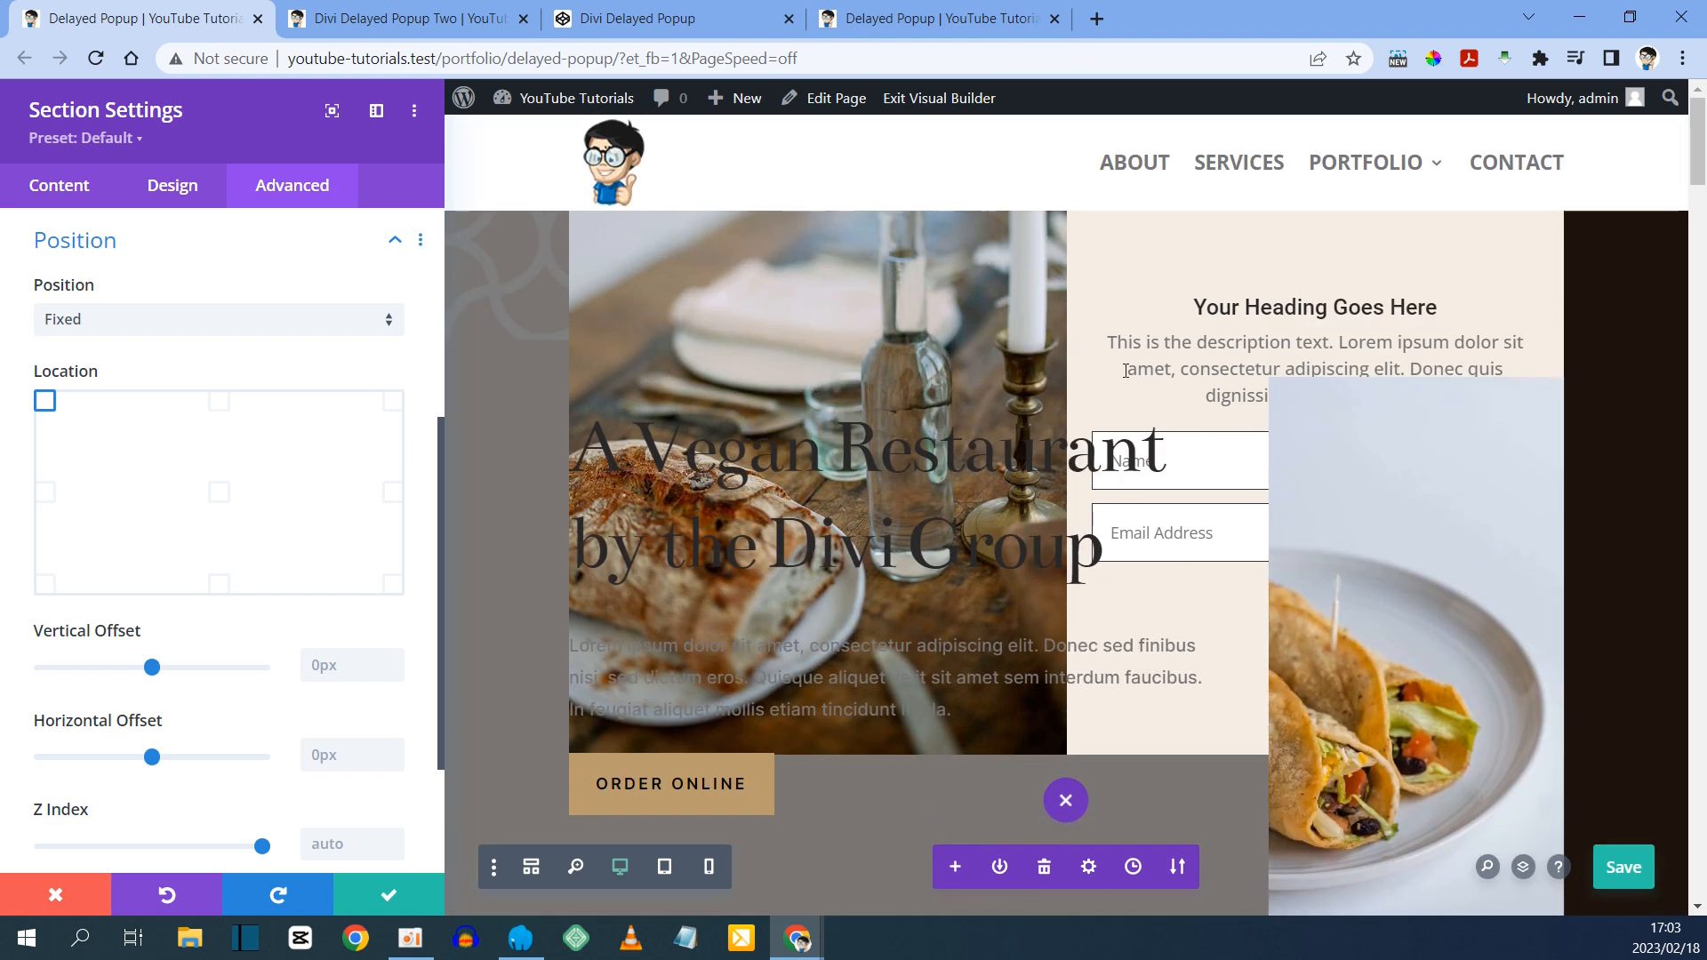
{"action": "scroll", "coordinate": [1125, 370], "scroll_direction": "down", "scroll_amount": 2}
{"action": "scroll", "coordinate": [1125, 370], "scroll_direction": "up", "scroll_amount": 2}
{"action": "scroll", "coordinate": [439, 533], "scroll_direction": "down", "scroll_amount": 3}
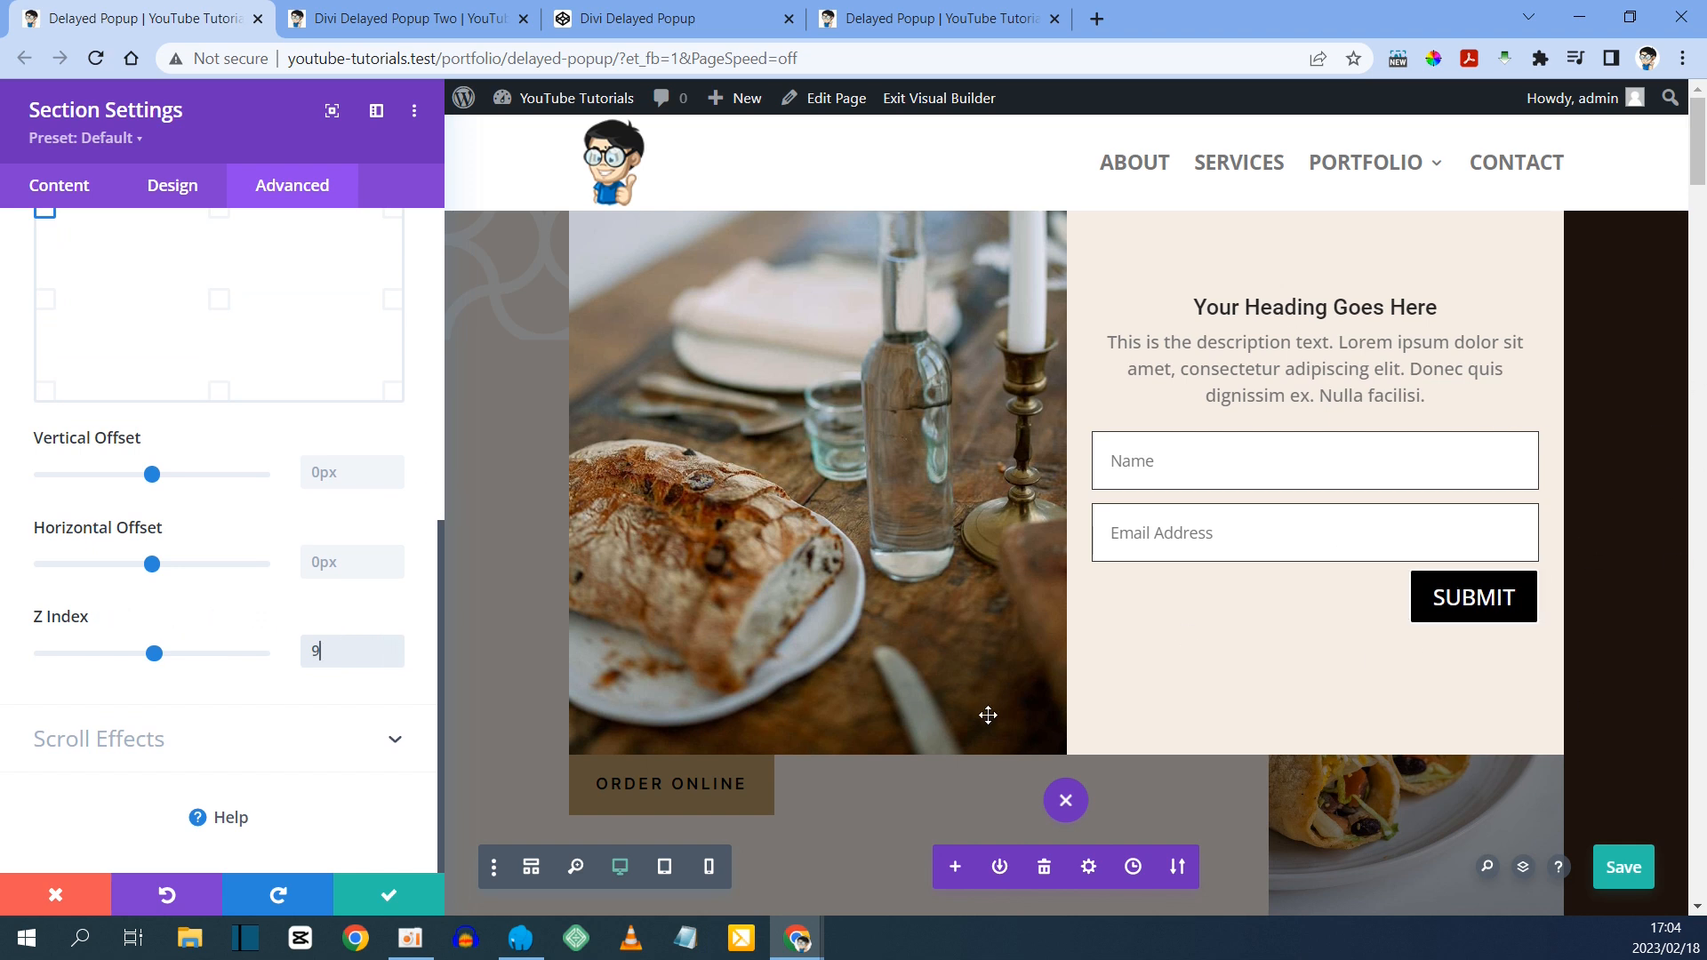
- Scroll through the page to check how the popup section layers over the content with its Z index of 9
{"action": "scroll", "coordinate": [842, 709], "scroll_direction": "down", "scroll_amount": 5}
{"action": "scroll", "coordinate": [844, 709], "scroll_direction": "down", "scroll_amount": 10}
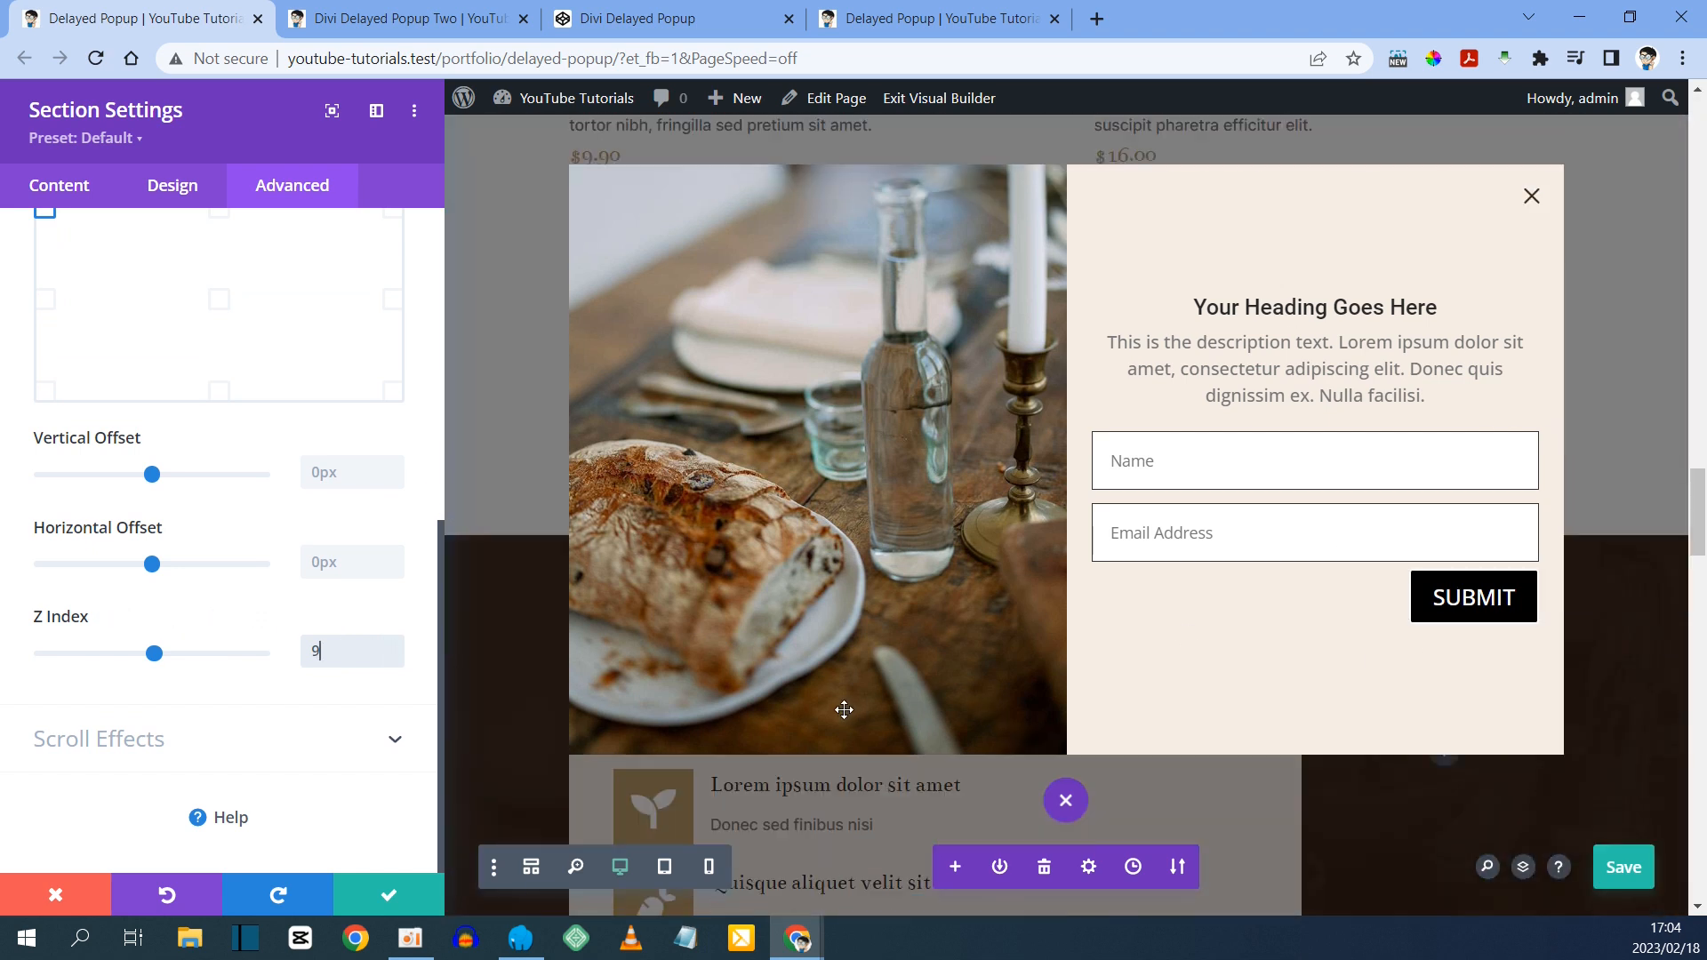
{"action": "scroll", "coordinate": [844, 708], "scroll_direction": "up", "scroll_amount": 15}
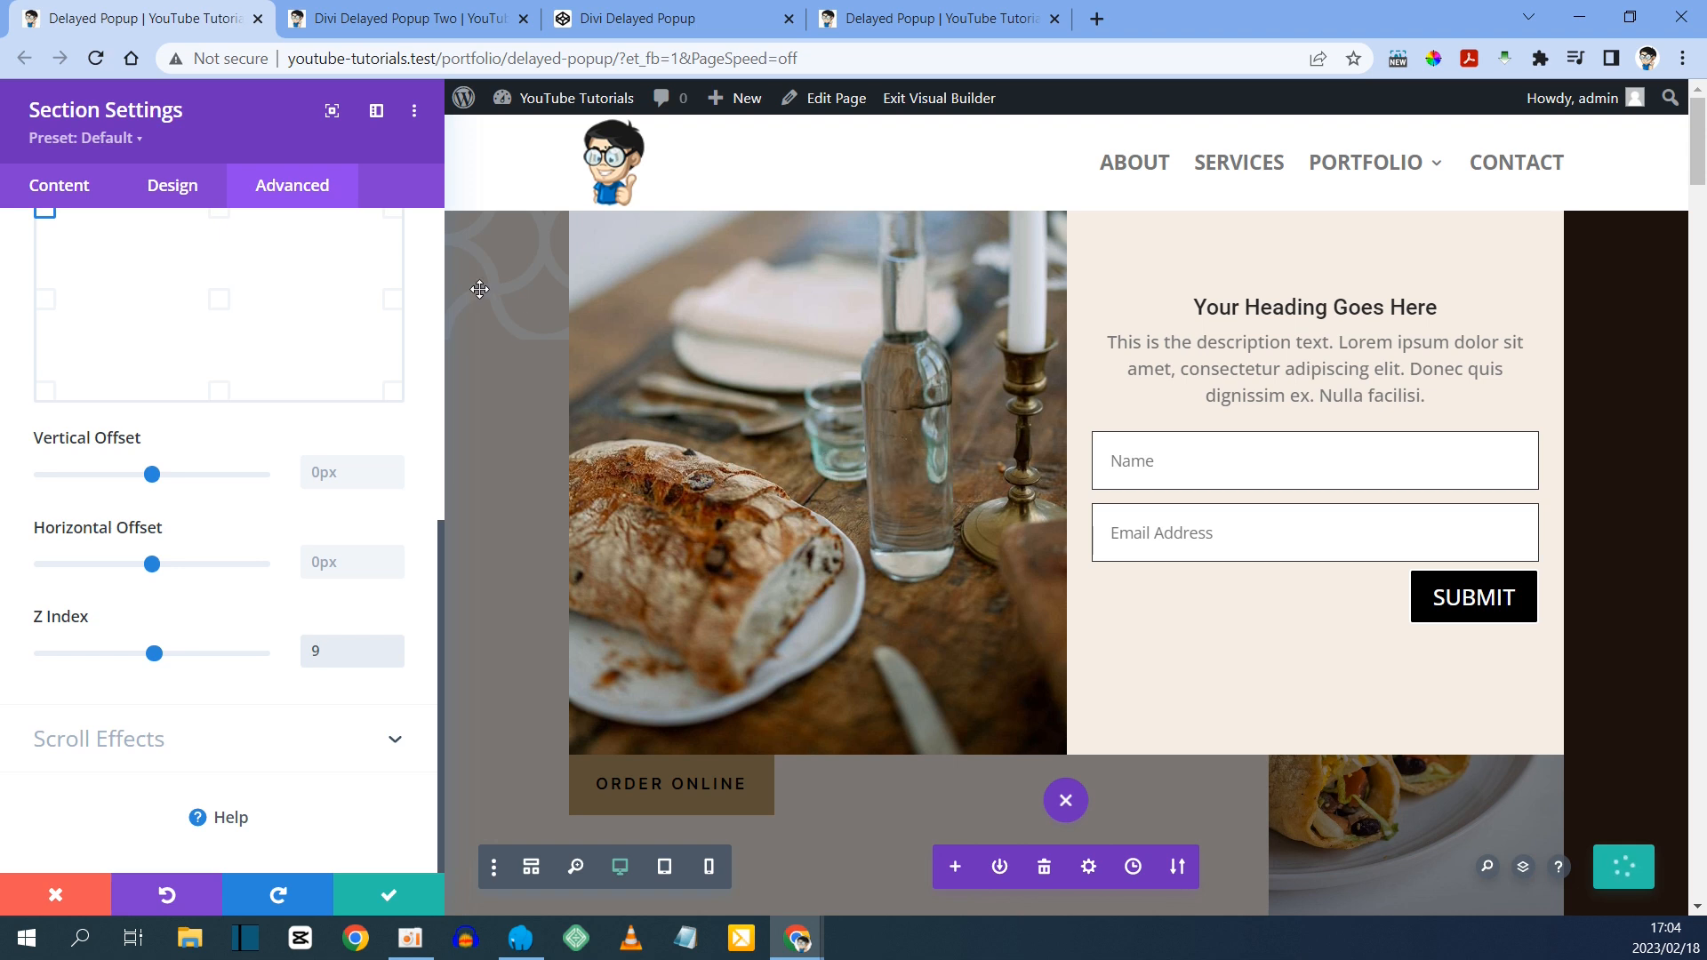
- Give the popup section a top padding of 120px, apply the section settings and save the page
{"action": "left_click", "coordinate": [189, 191]}
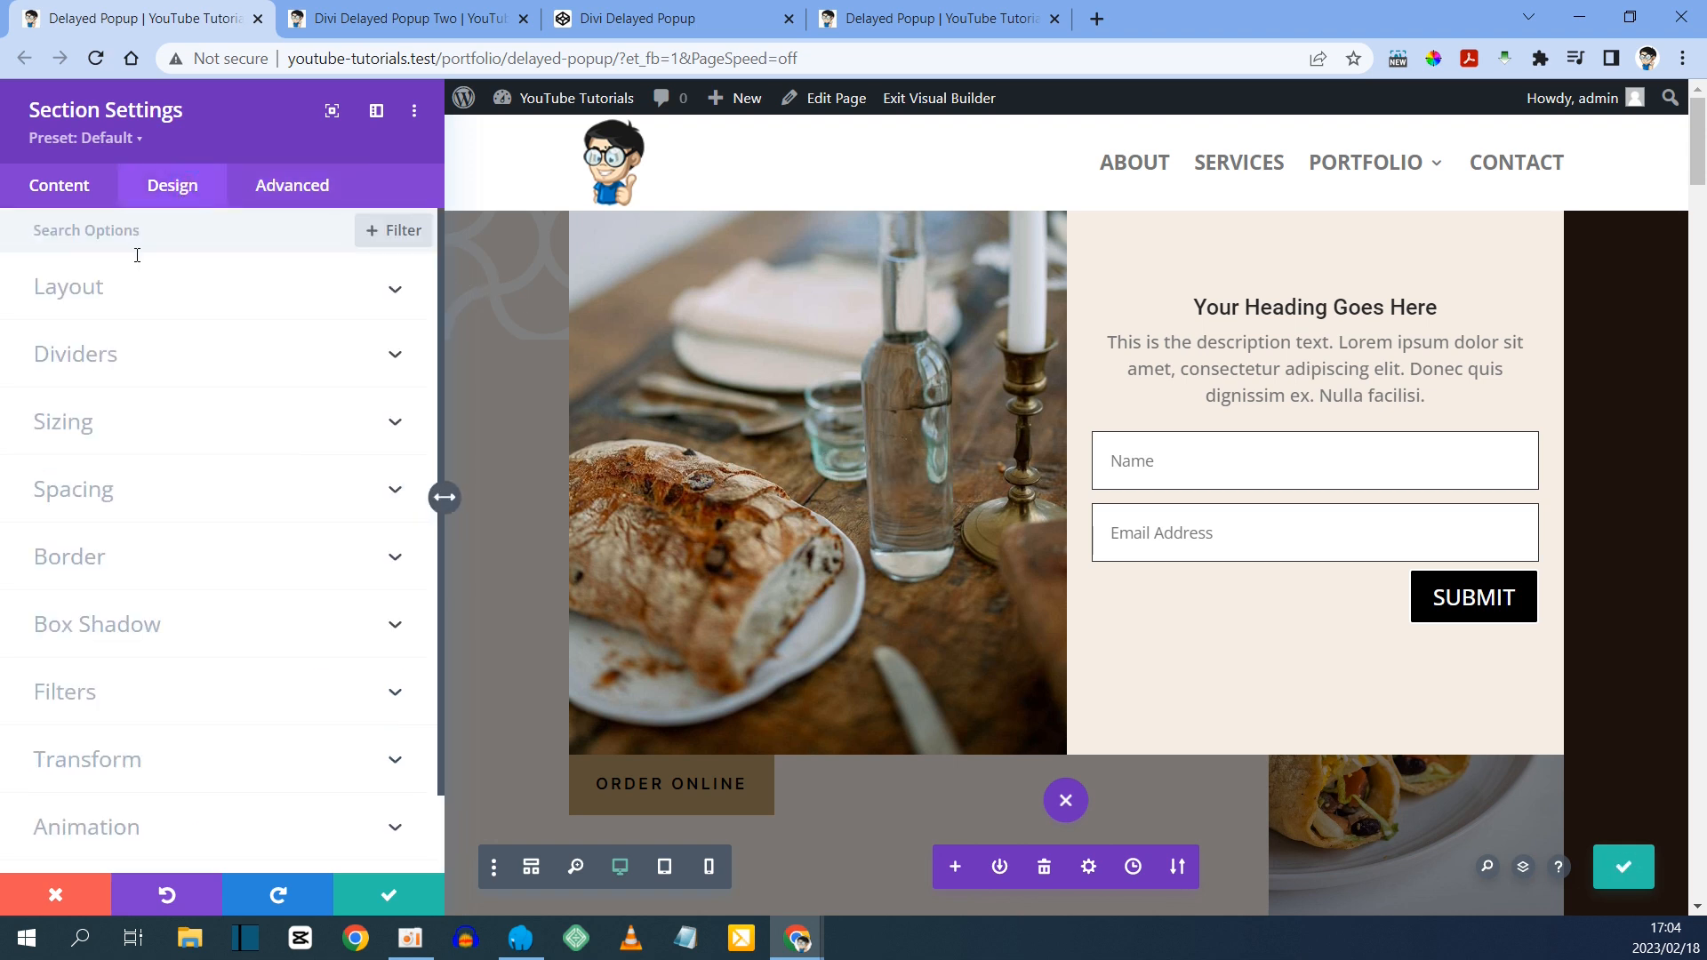
{"action": "left_click", "coordinate": [88, 491]}
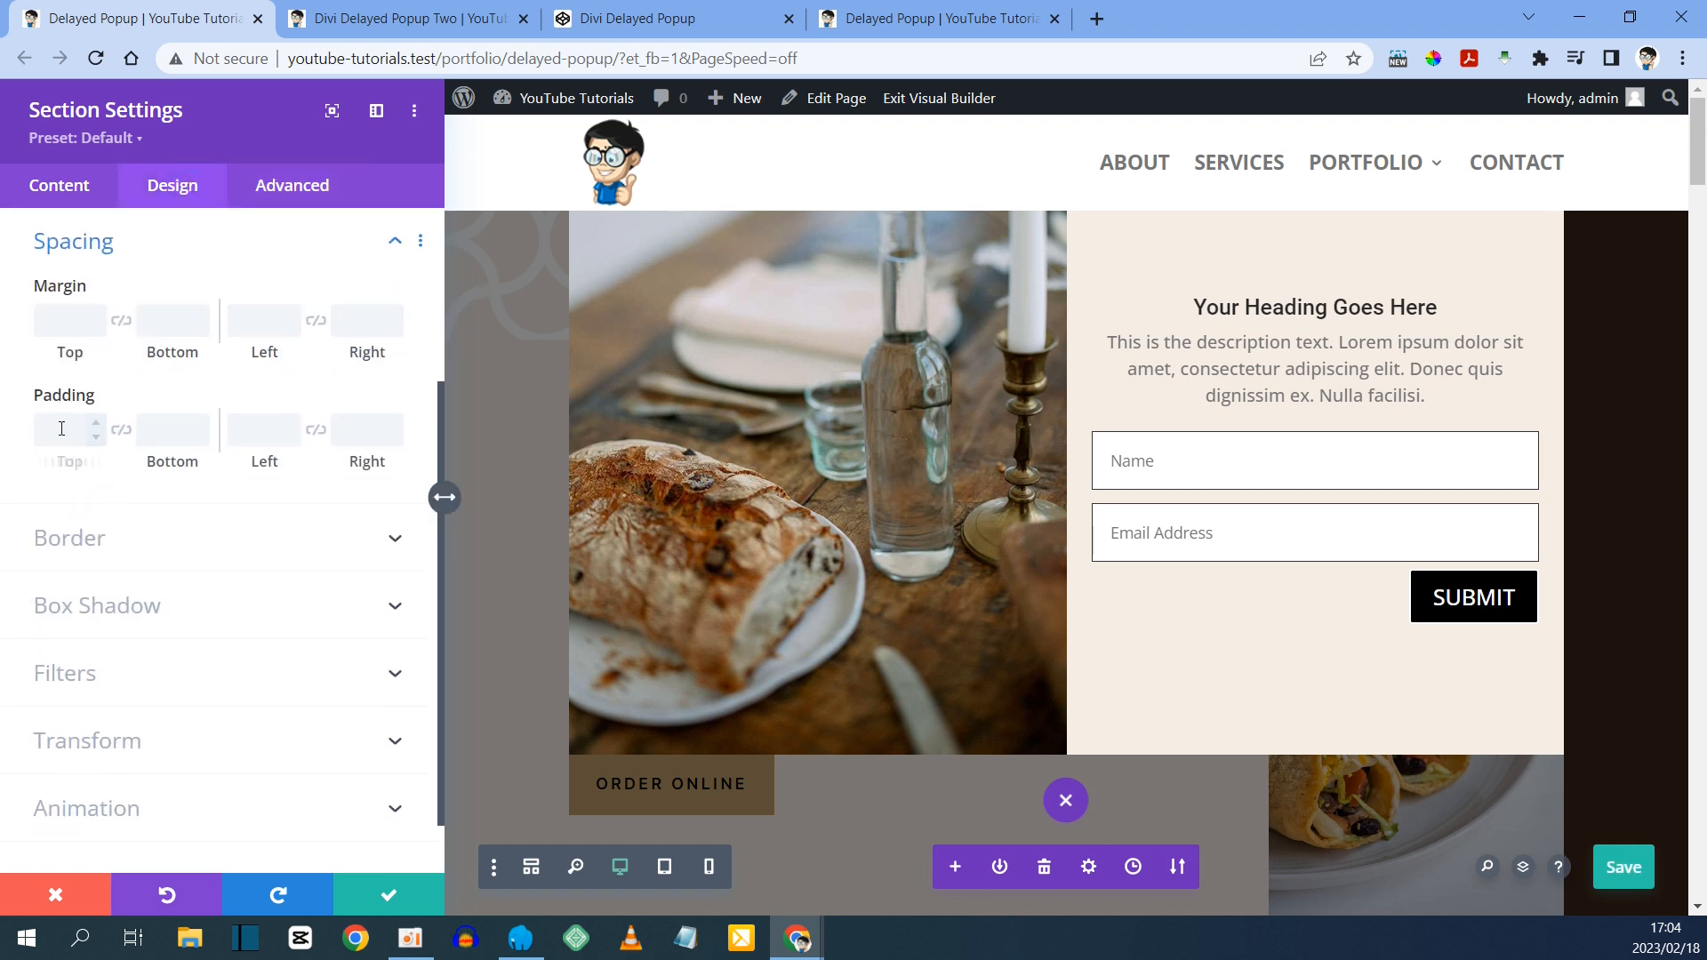
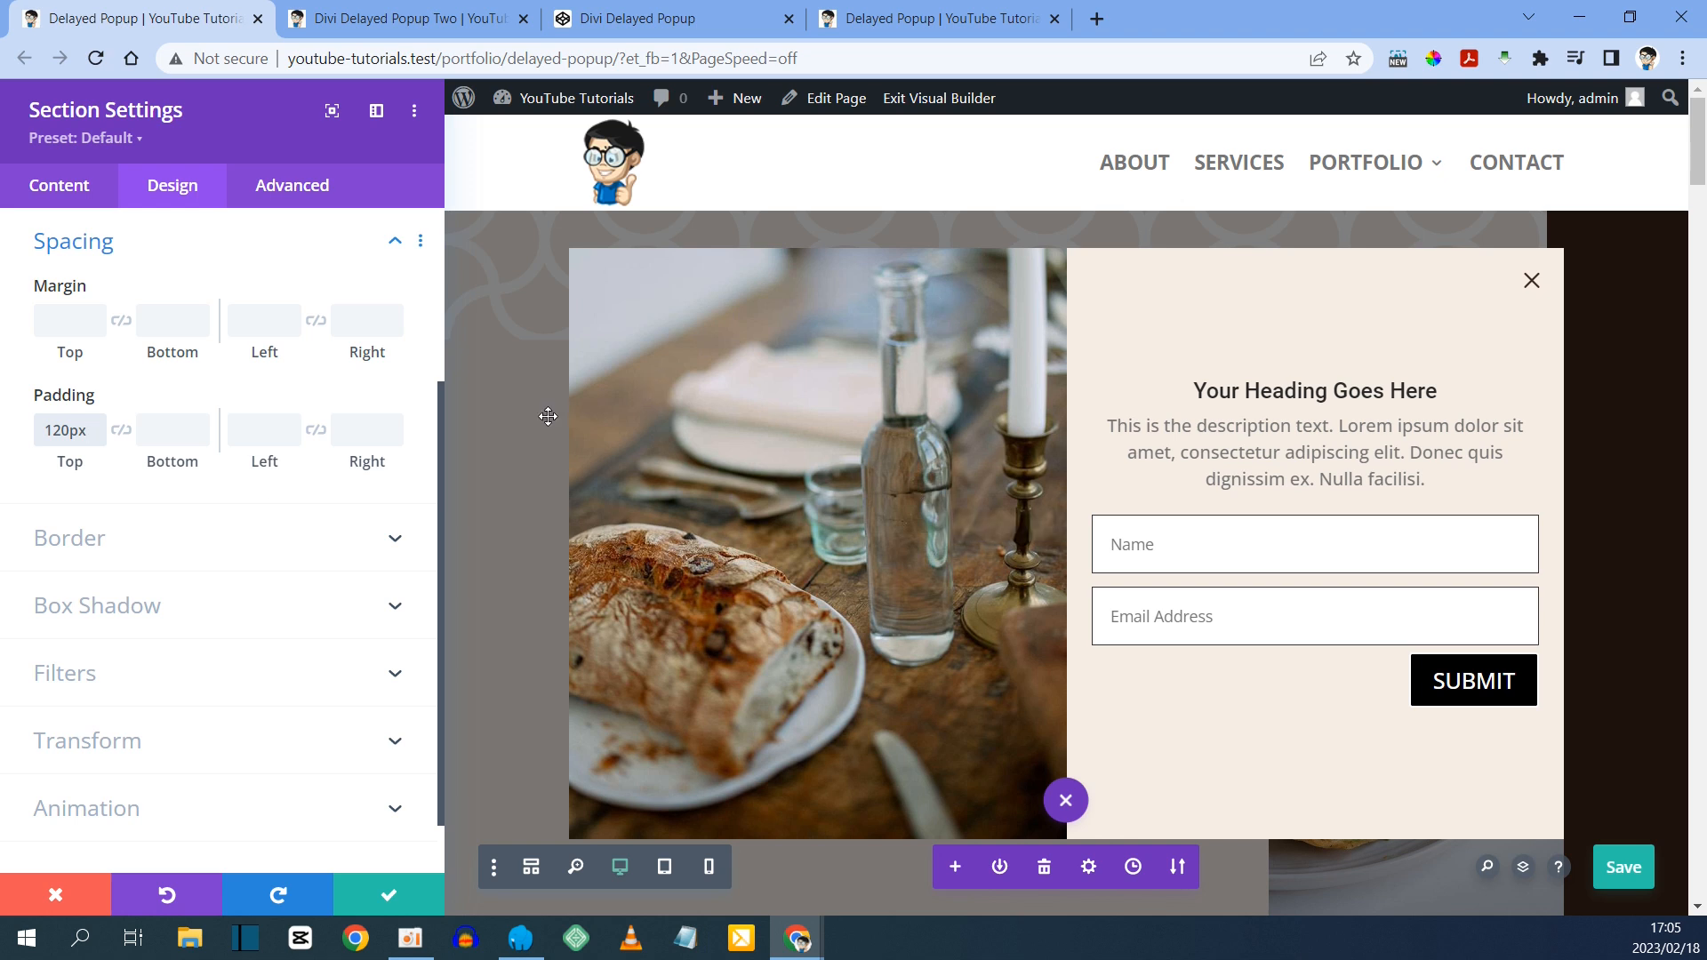
{"action": "left_click", "coordinate": [388, 885]}
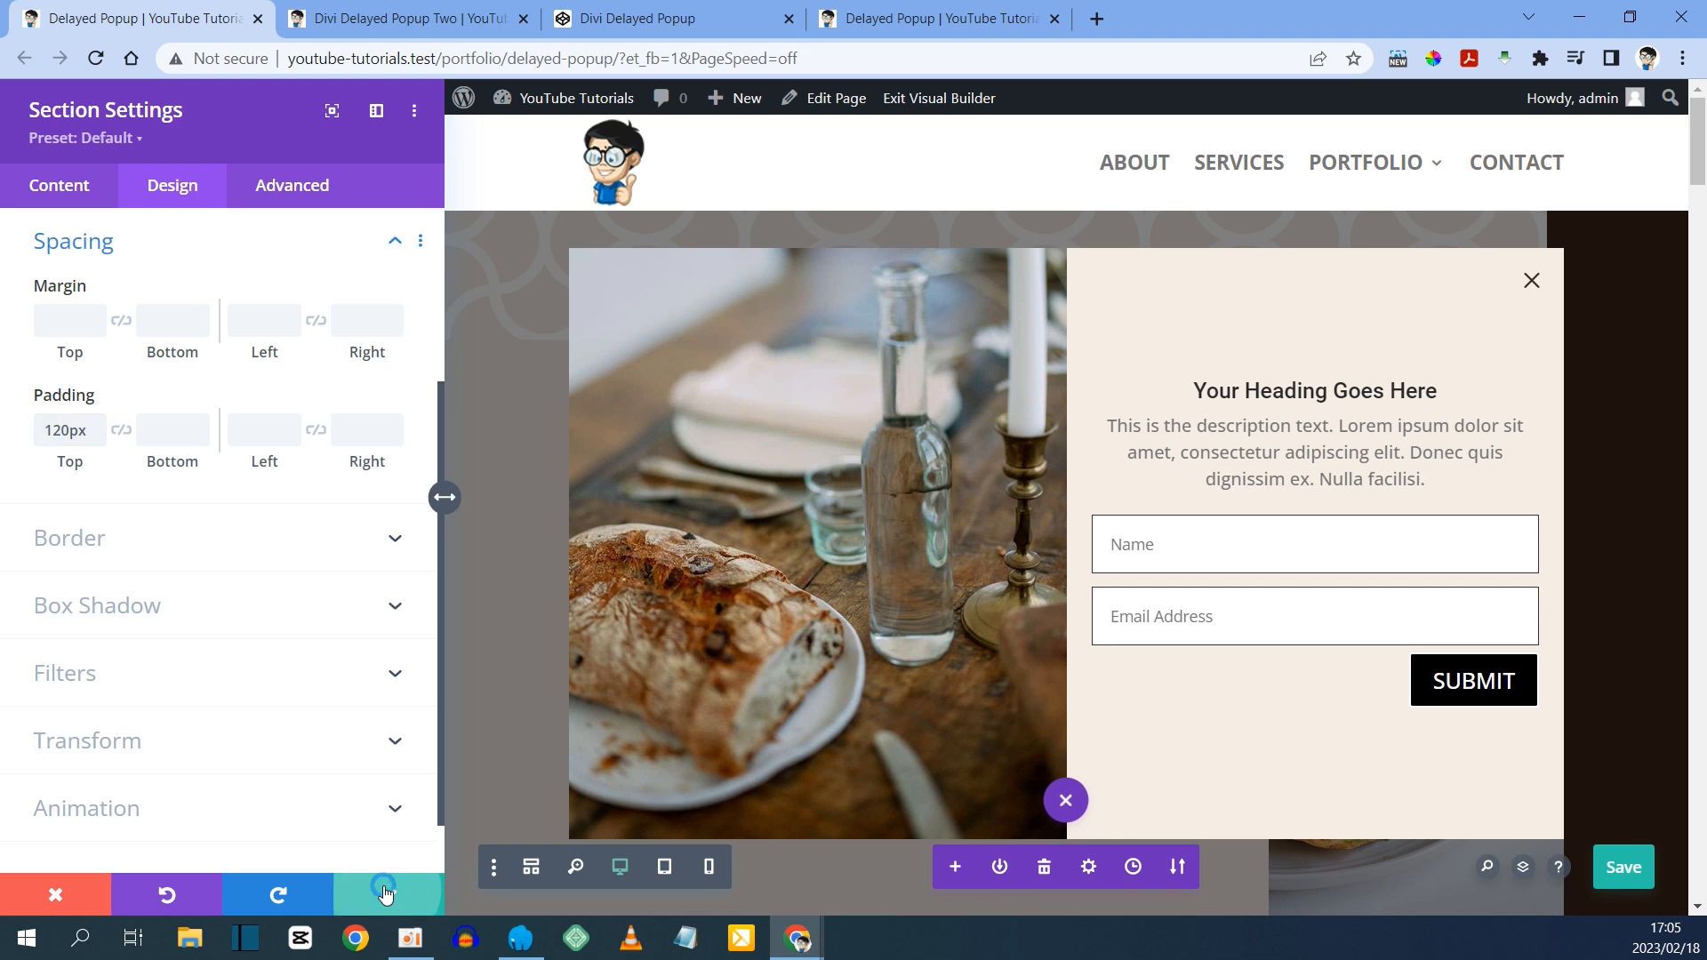
{"action": "scroll", "coordinate": [920, 639], "scroll_direction": "up", "scroll_amount": 5}
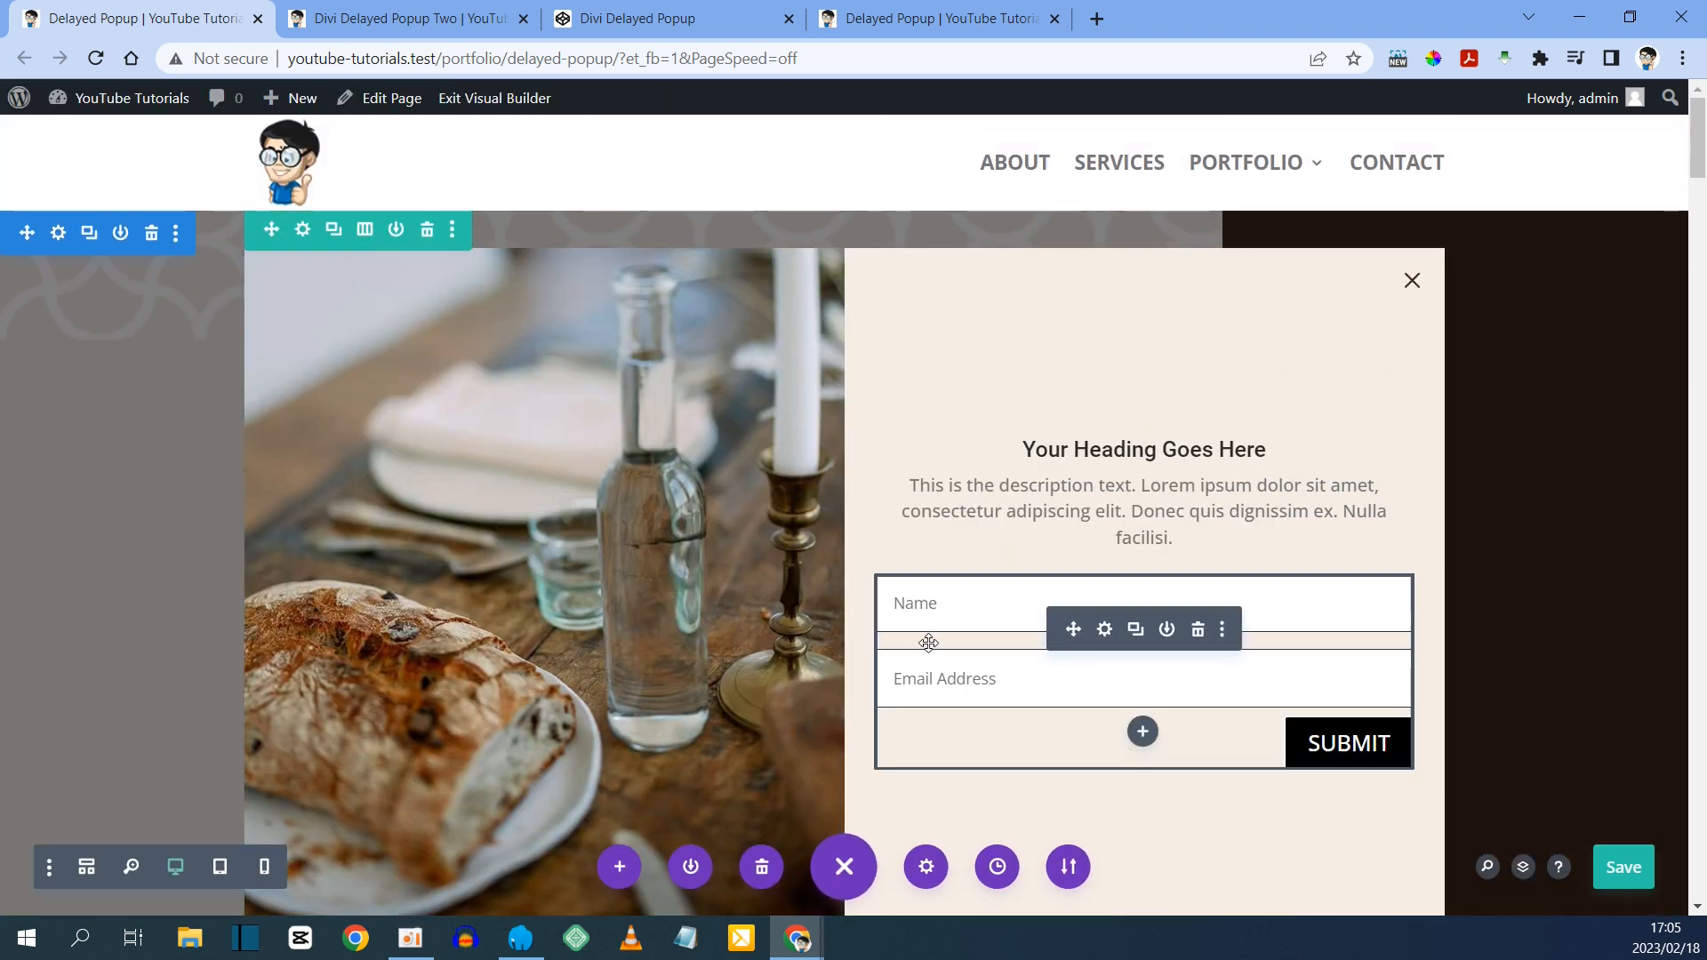
{"action": "key", "text": "ctrl+s"}
{"action": "scroll", "coordinate": [749, 613], "scroll_direction": "down", "scroll_amount": 5}
{"action": "scroll", "coordinate": [746, 605], "scroll_direction": "up", "scroll_amount": 5}
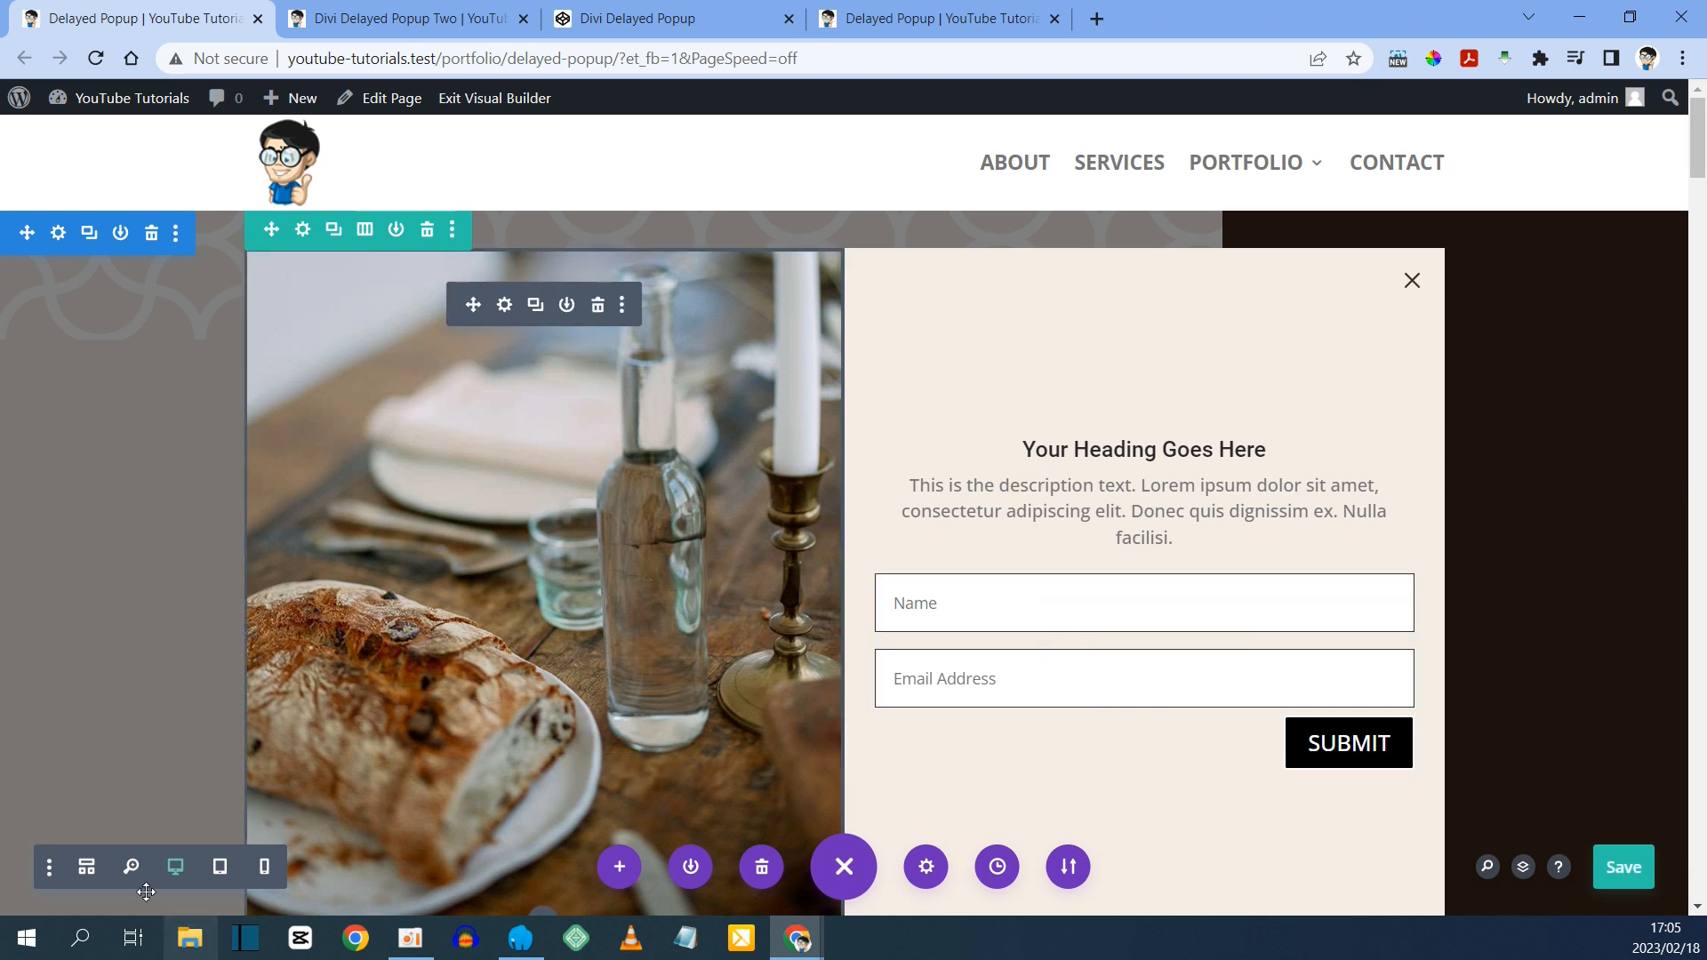
- In wireframe view, add a one-column row below the popup's row, insert a Code module and return to desktop view
{"action": "left_click", "coordinate": [88, 869]}
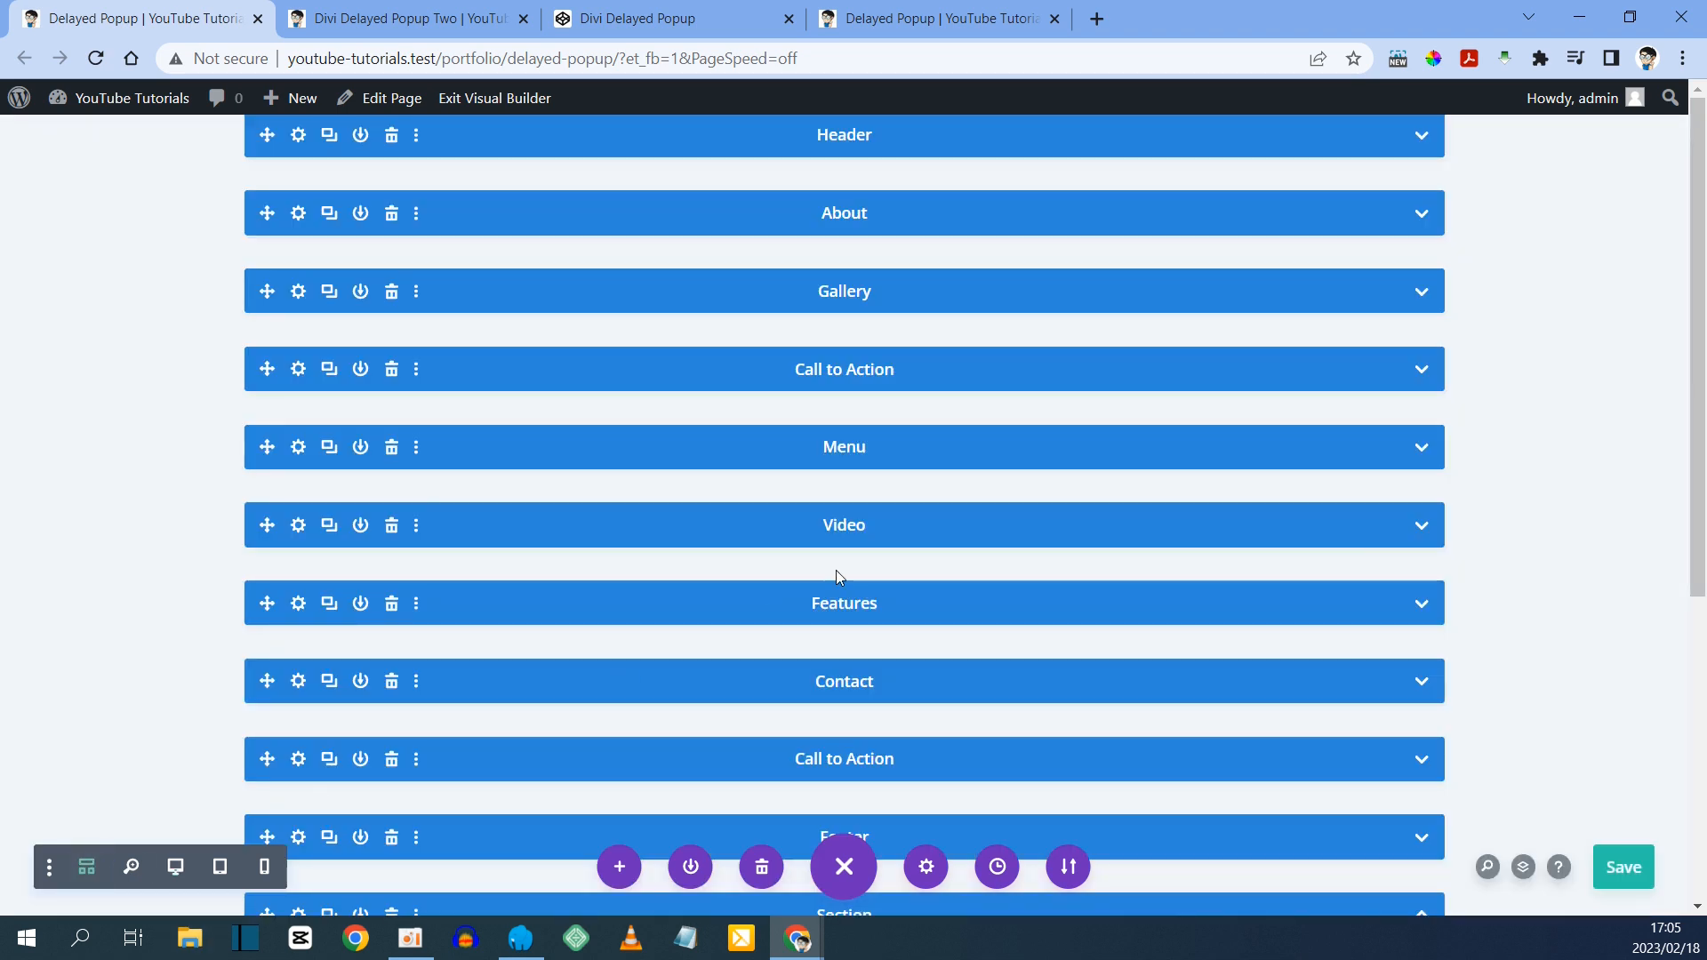
{"action": "scroll", "coordinate": [834, 570], "scroll_direction": "down", "scroll_amount": 5}
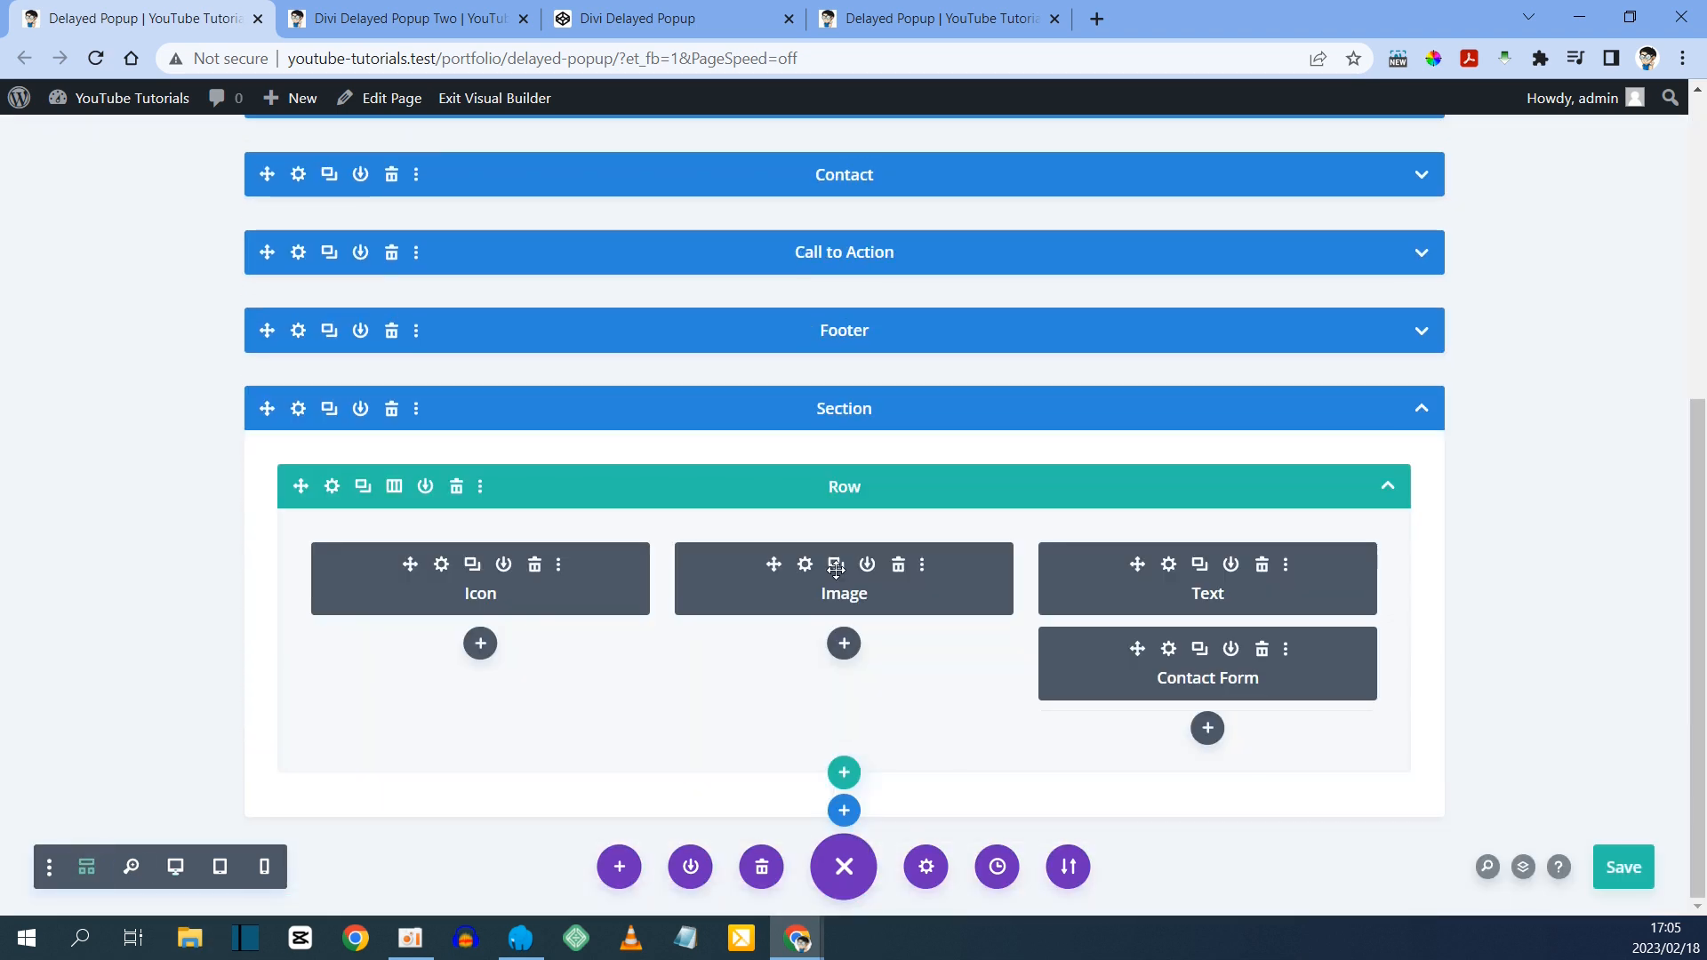
{"action": "left_click", "coordinate": [847, 773]}
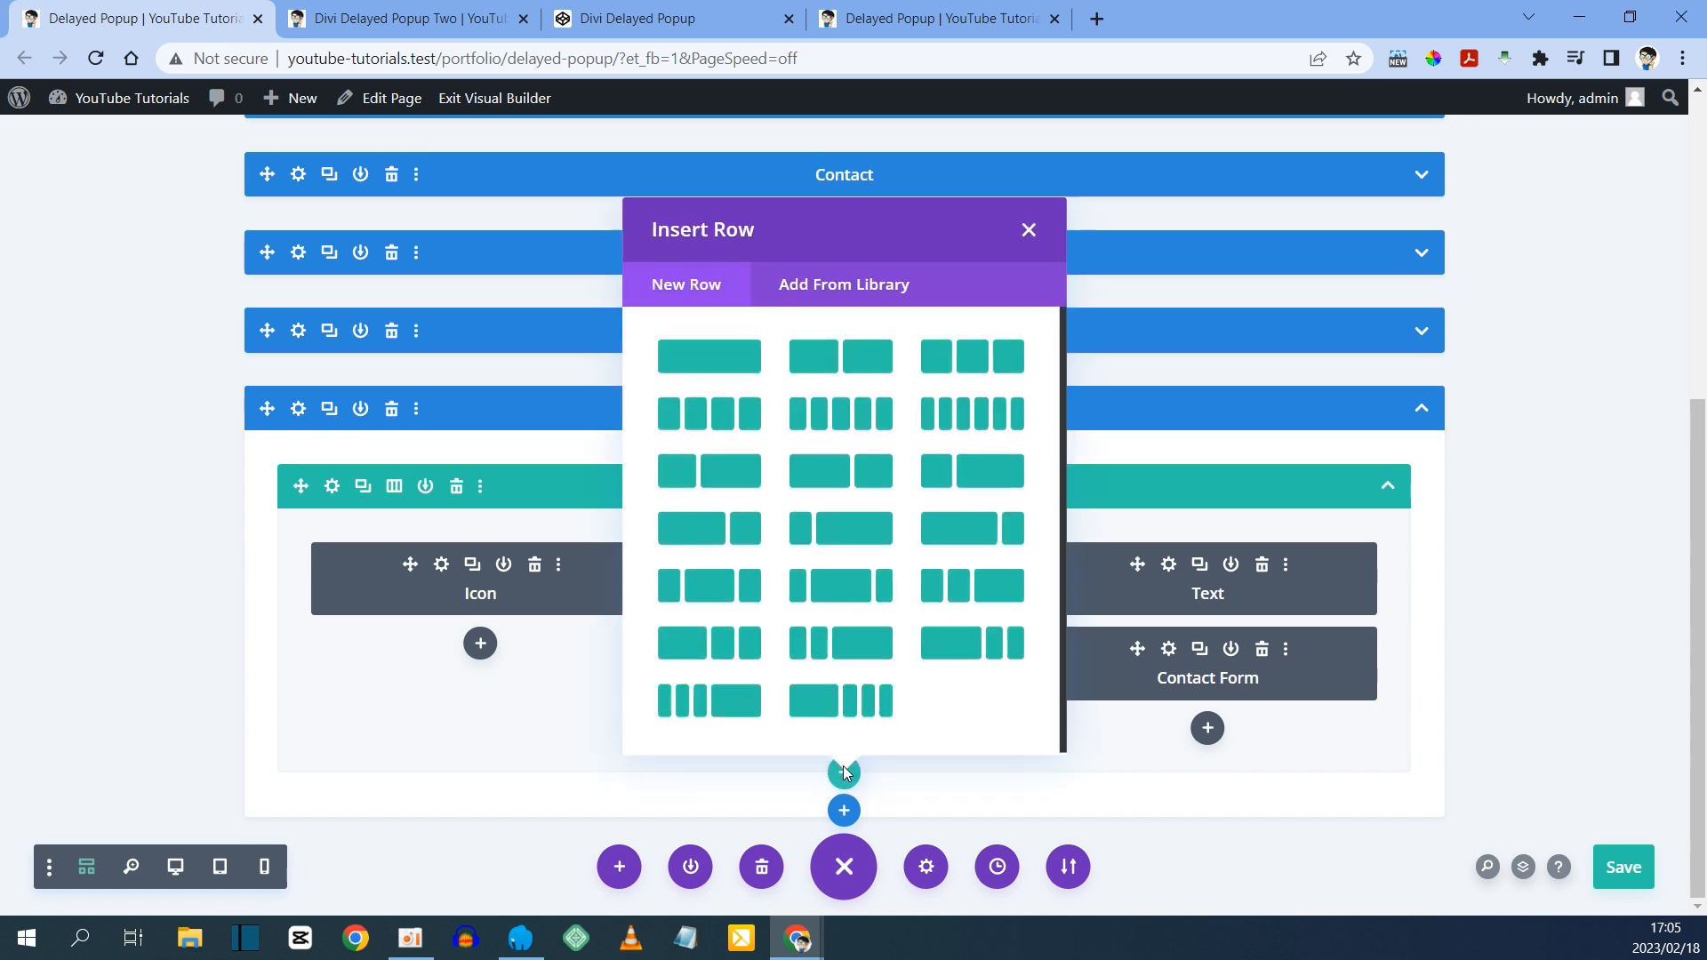
{"action": "left_click", "coordinate": [706, 355]}
{"action": "type", "text": "code"}
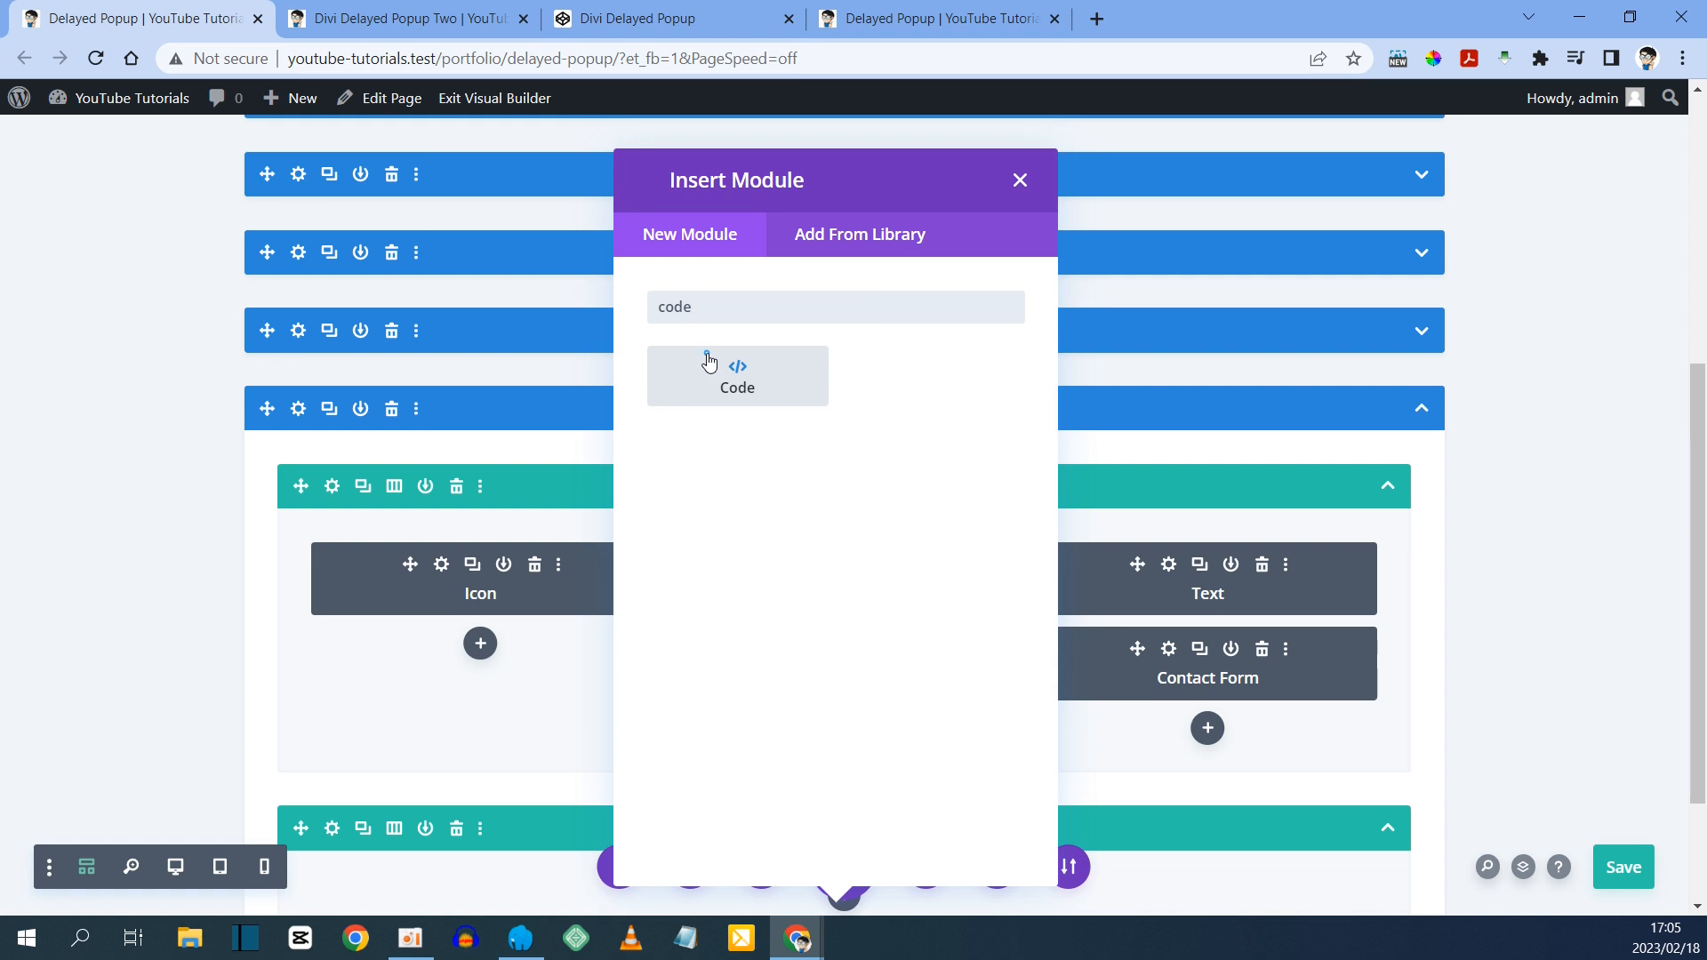
{"action": "left_click", "coordinate": [709, 361]}
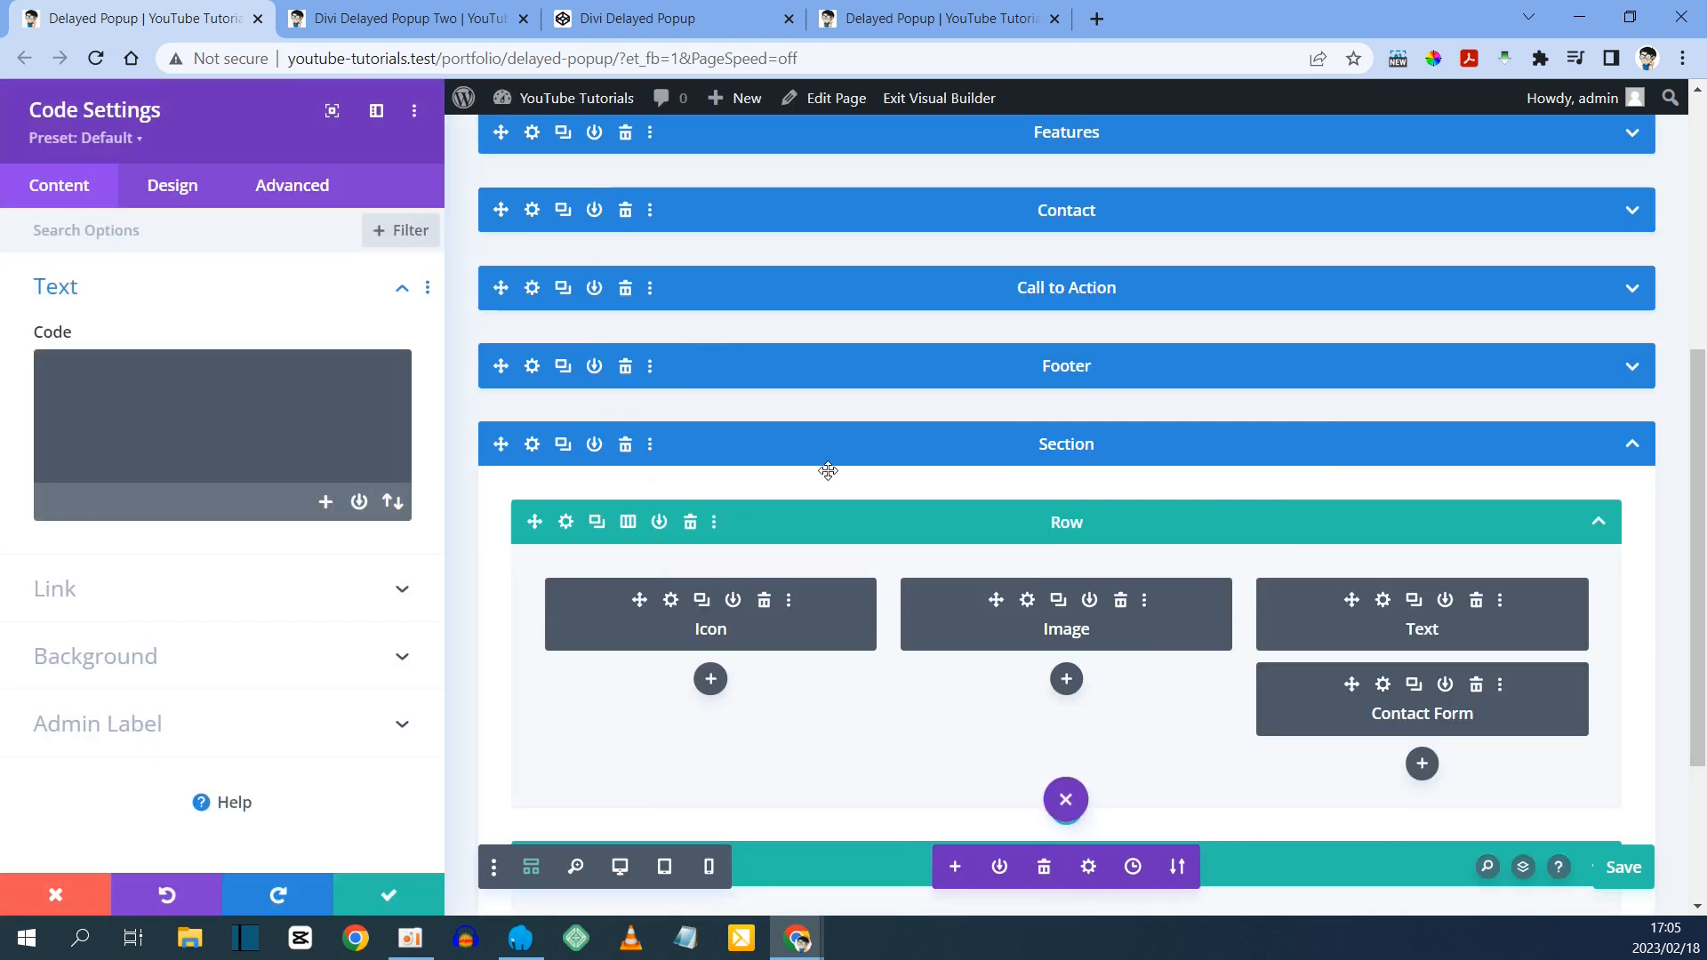
{"action": "left_click", "coordinate": [620, 871]}
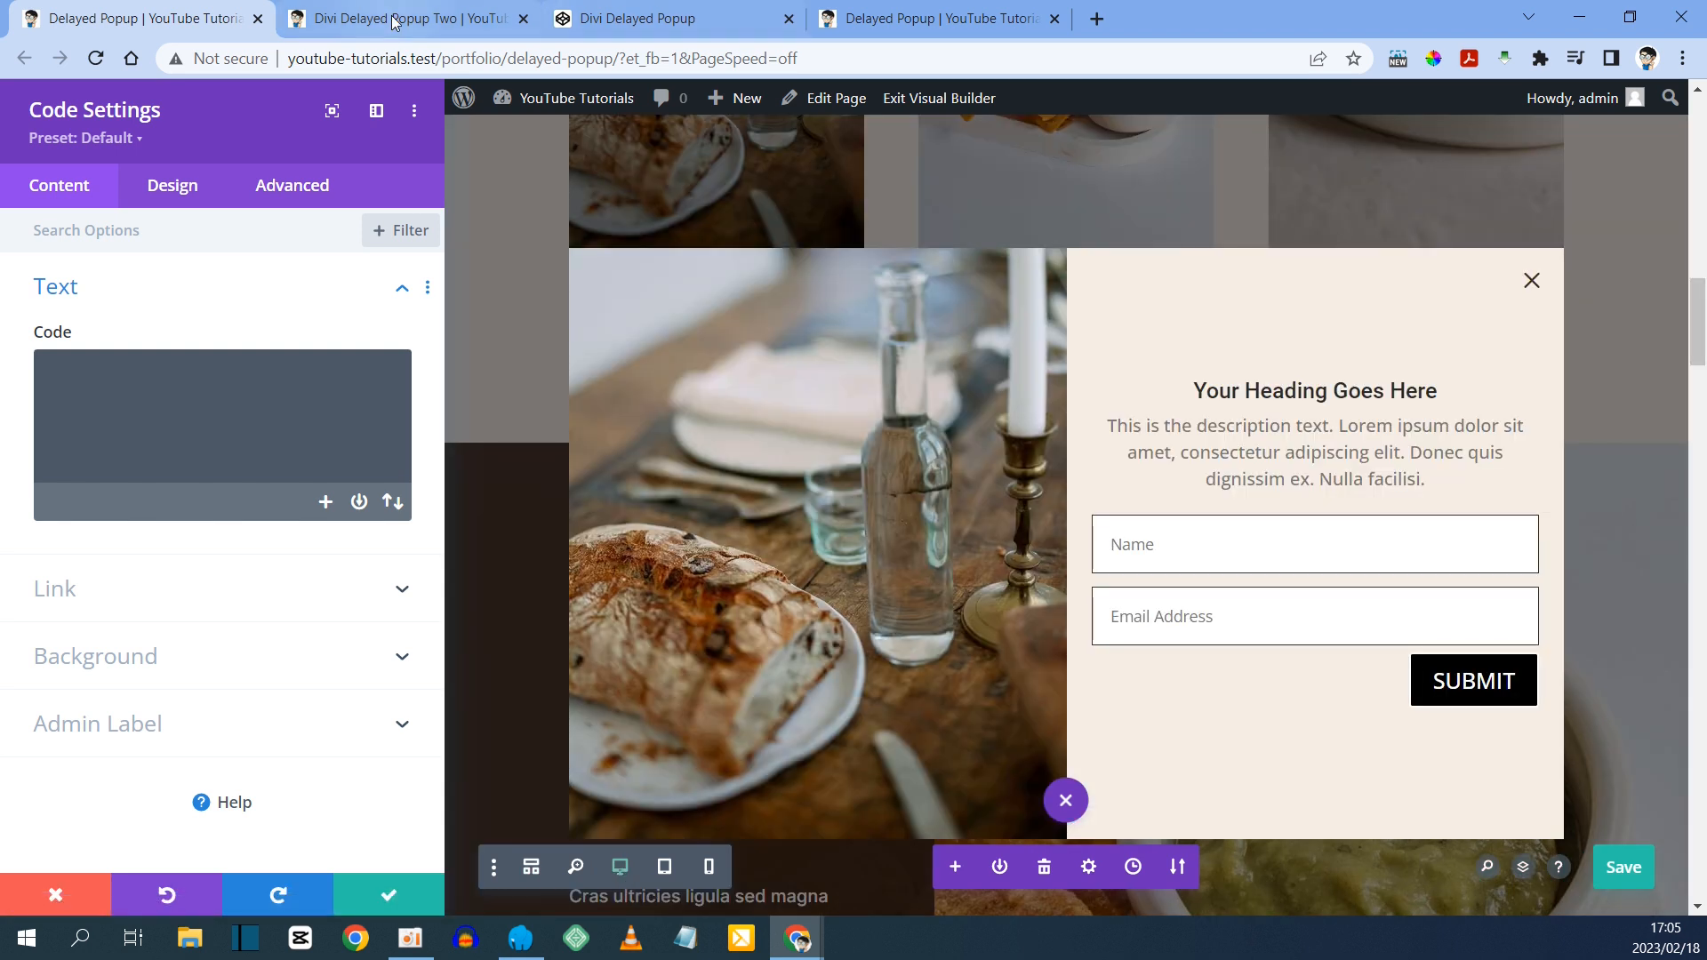
- Examine the popup's style block in the Divi Delayed Popup pen on CodePen
{"action": "left_click", "coordinate": [638, 19]}
{"action": "scroll", "coordinate": [391, 413], "scroll_direction": "up", "scroll_amount": 6}
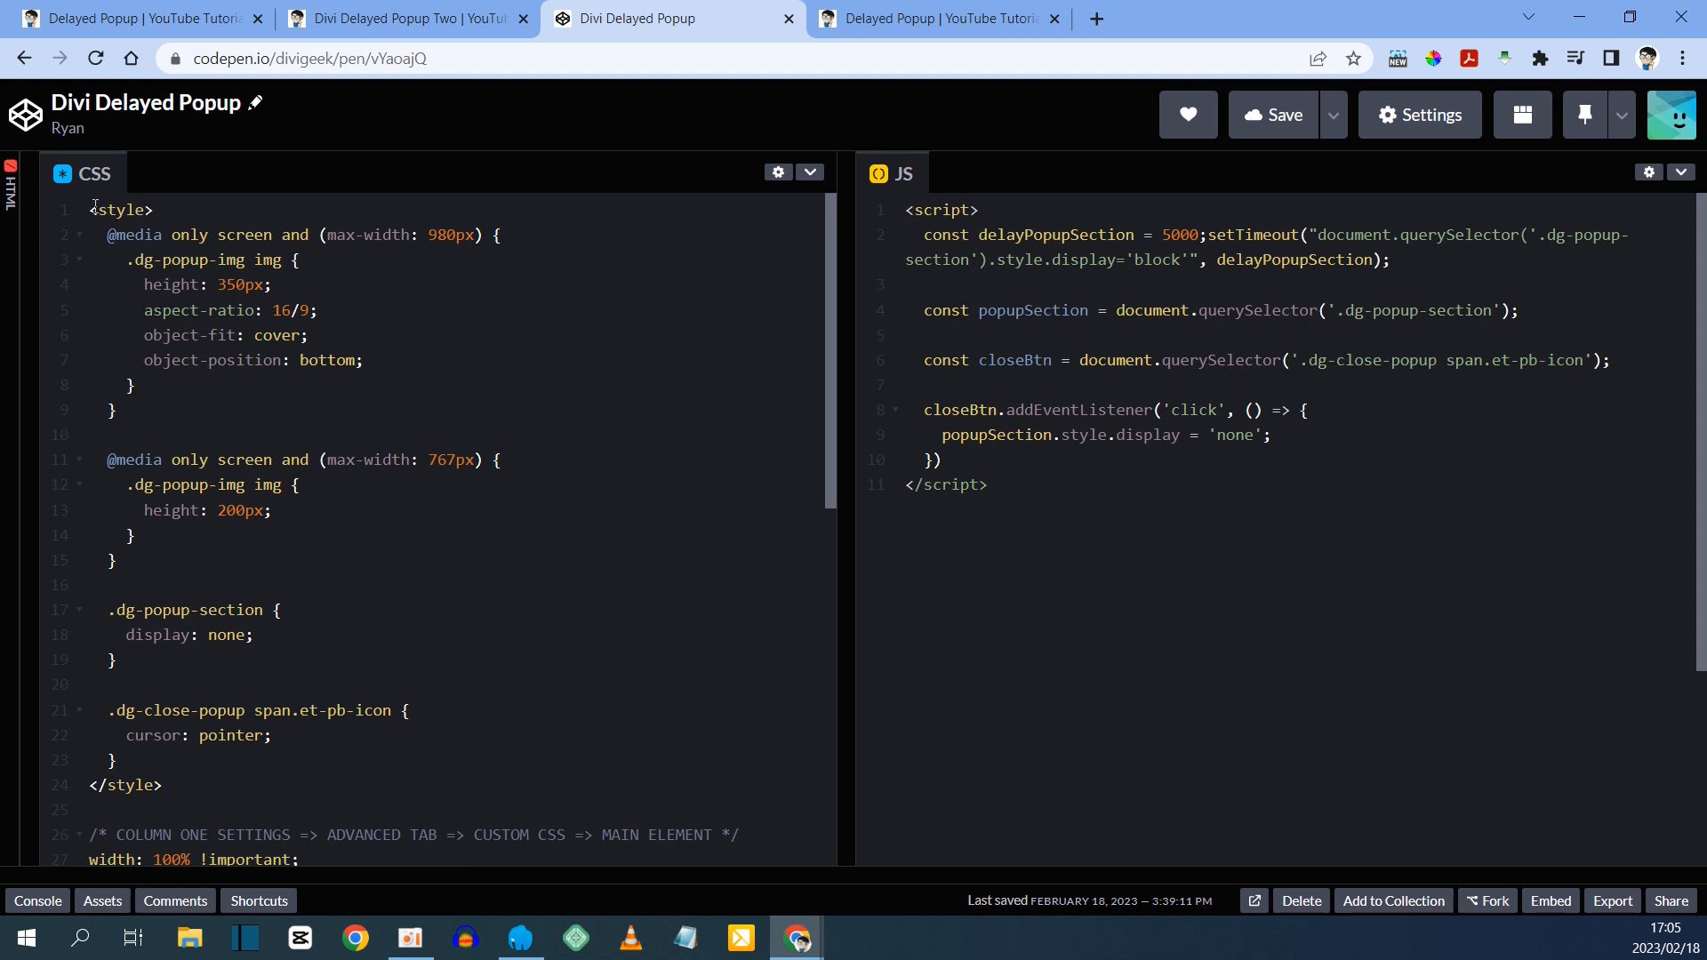
{"action": "left_click_drag", "start_coordinate": [91, 210], "coordinate": [277, 752]}
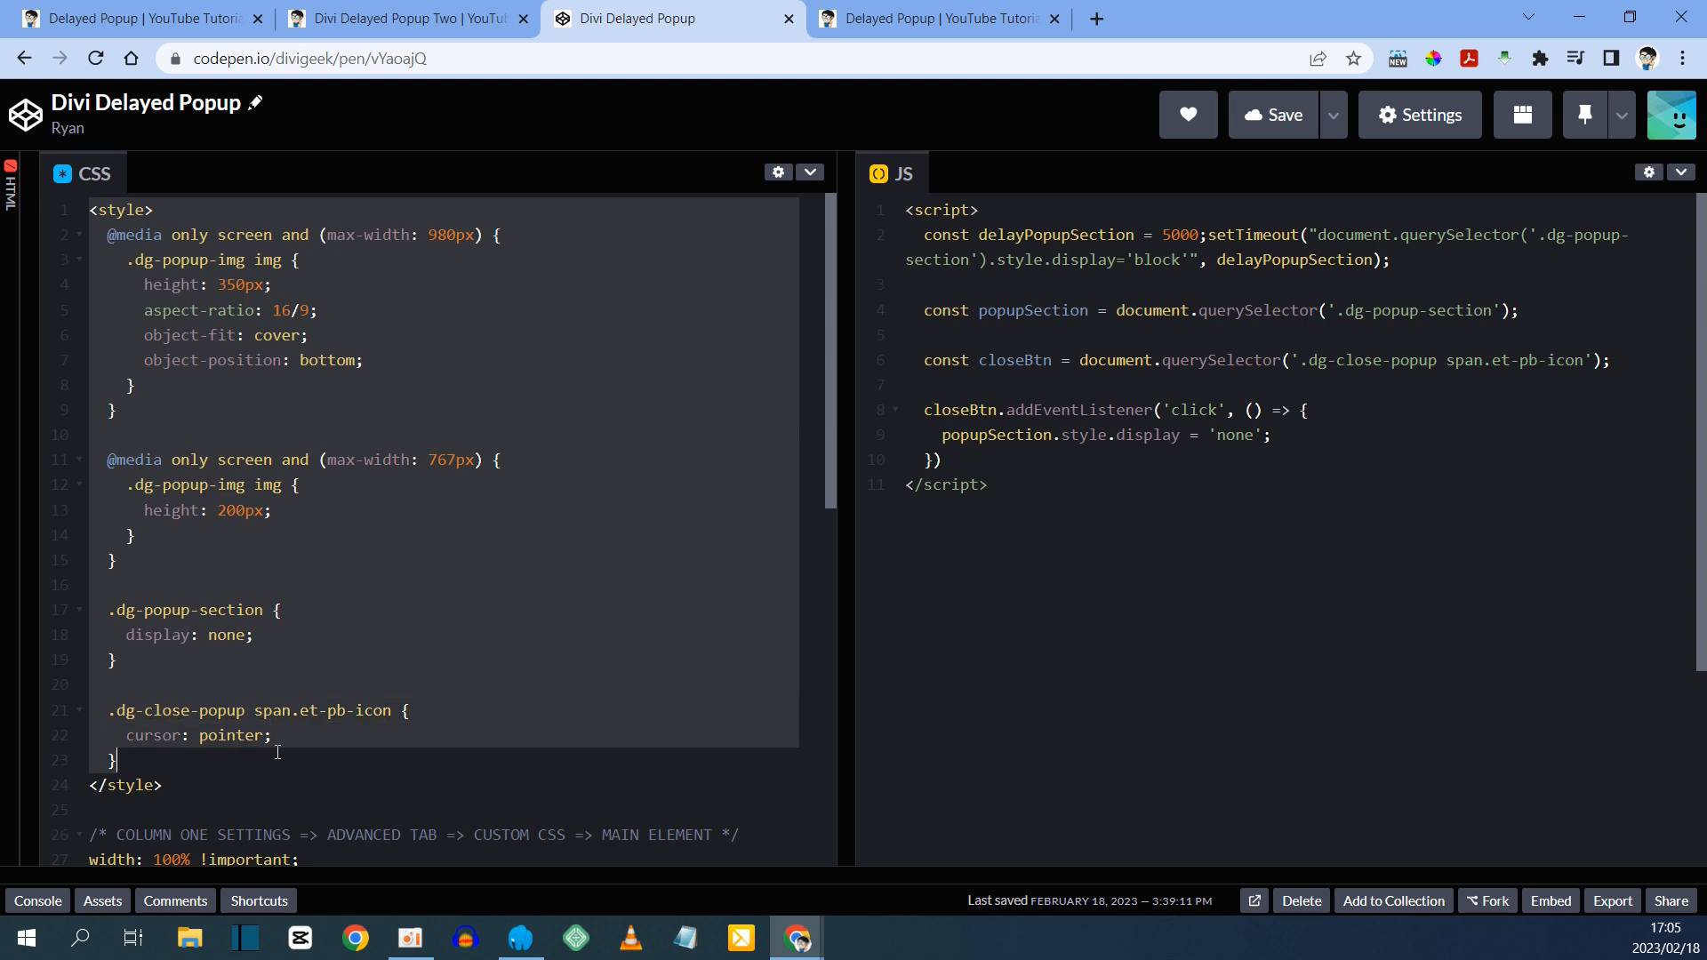
{"action": "left_click", "coordinate": [410, 508]}
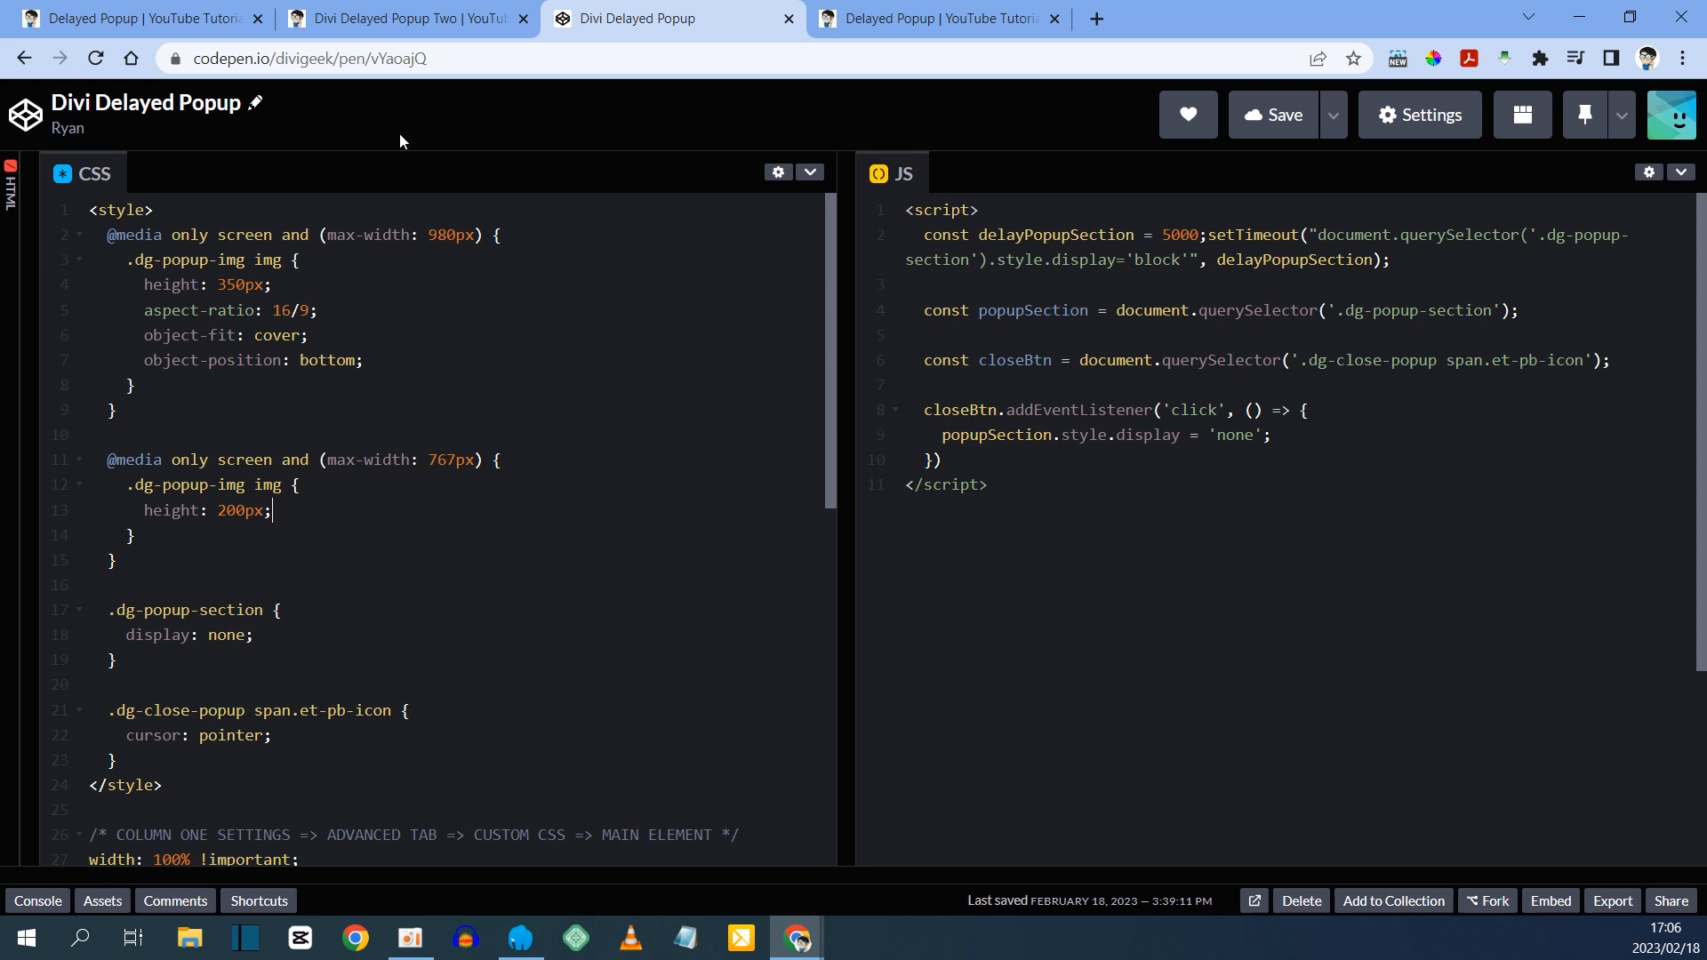
- Return to the page builder, enter an empty <style></style> block in the Code module and save the page
{"action": "left_click", "coordinate": [177, 11]}
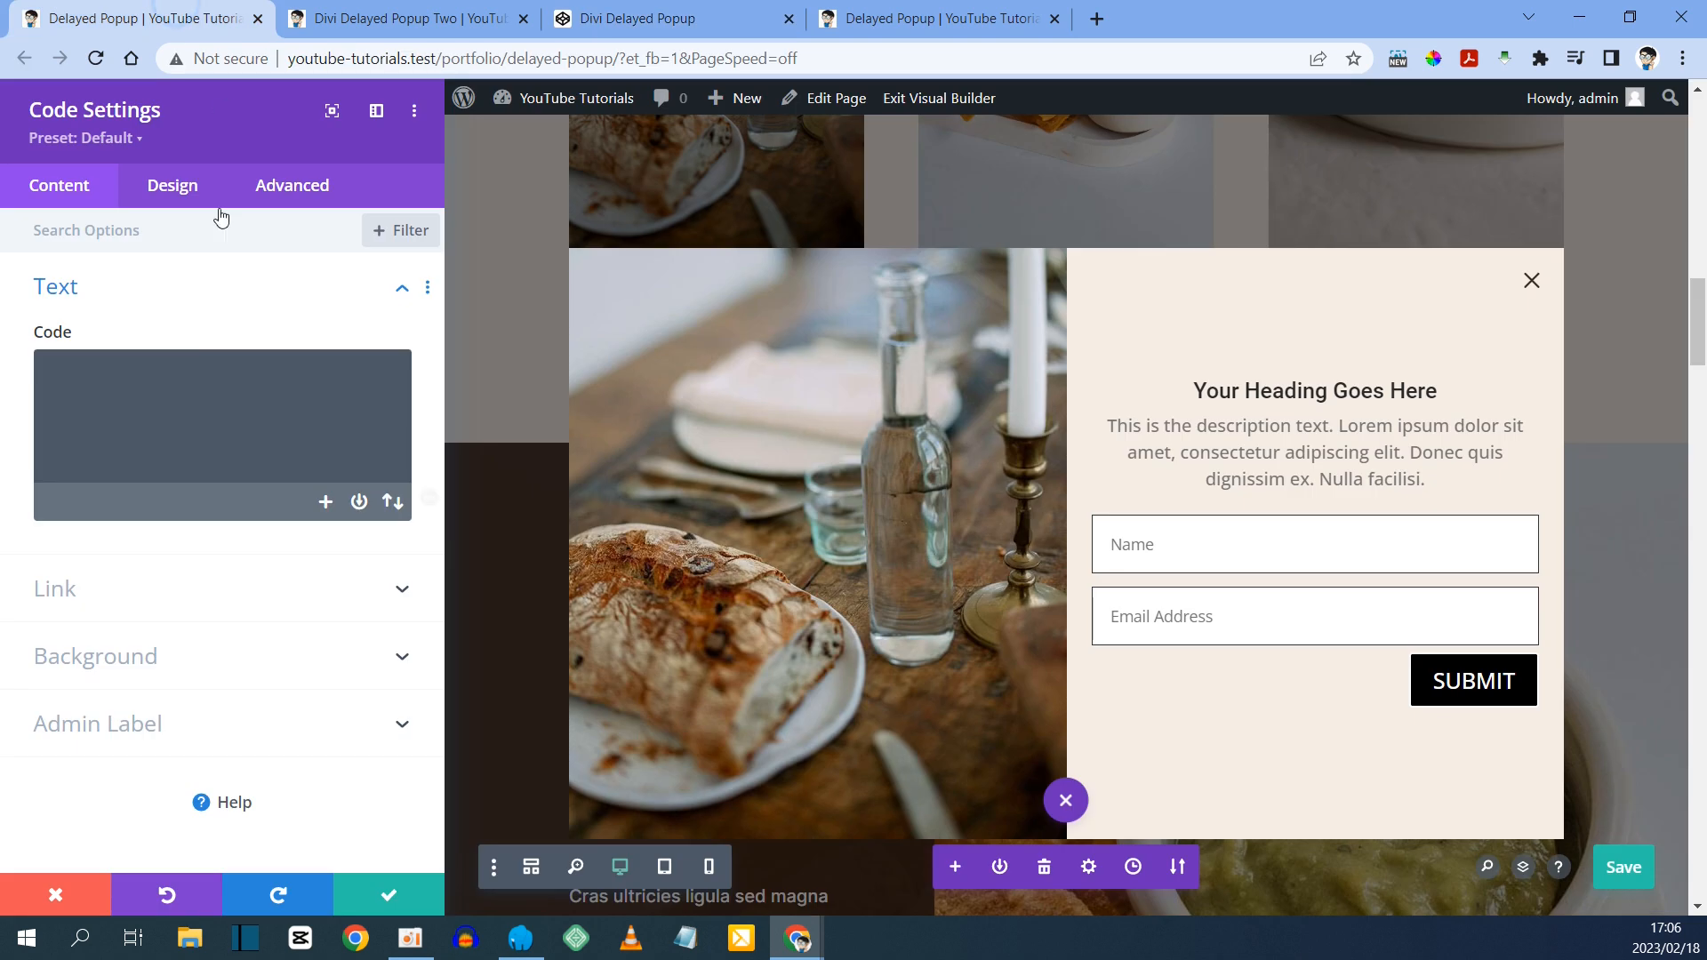
{"action": "left_click", "coordinate": [187, 384]}
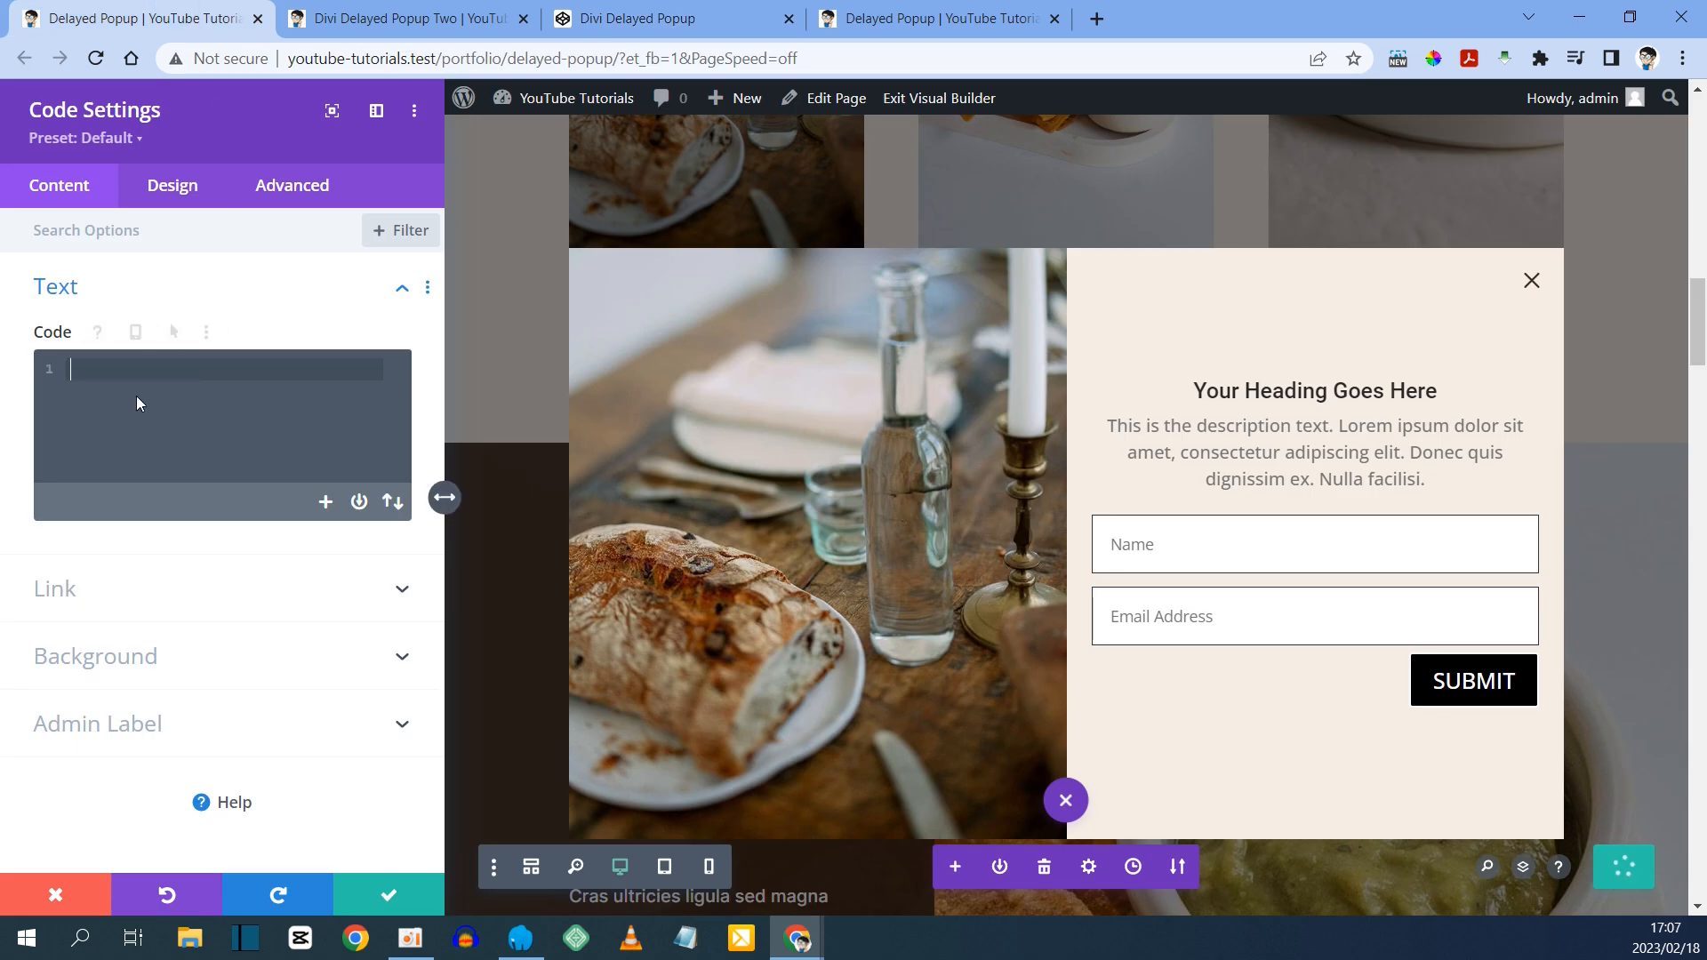
{"action": "type", "text": "<style></style>"}
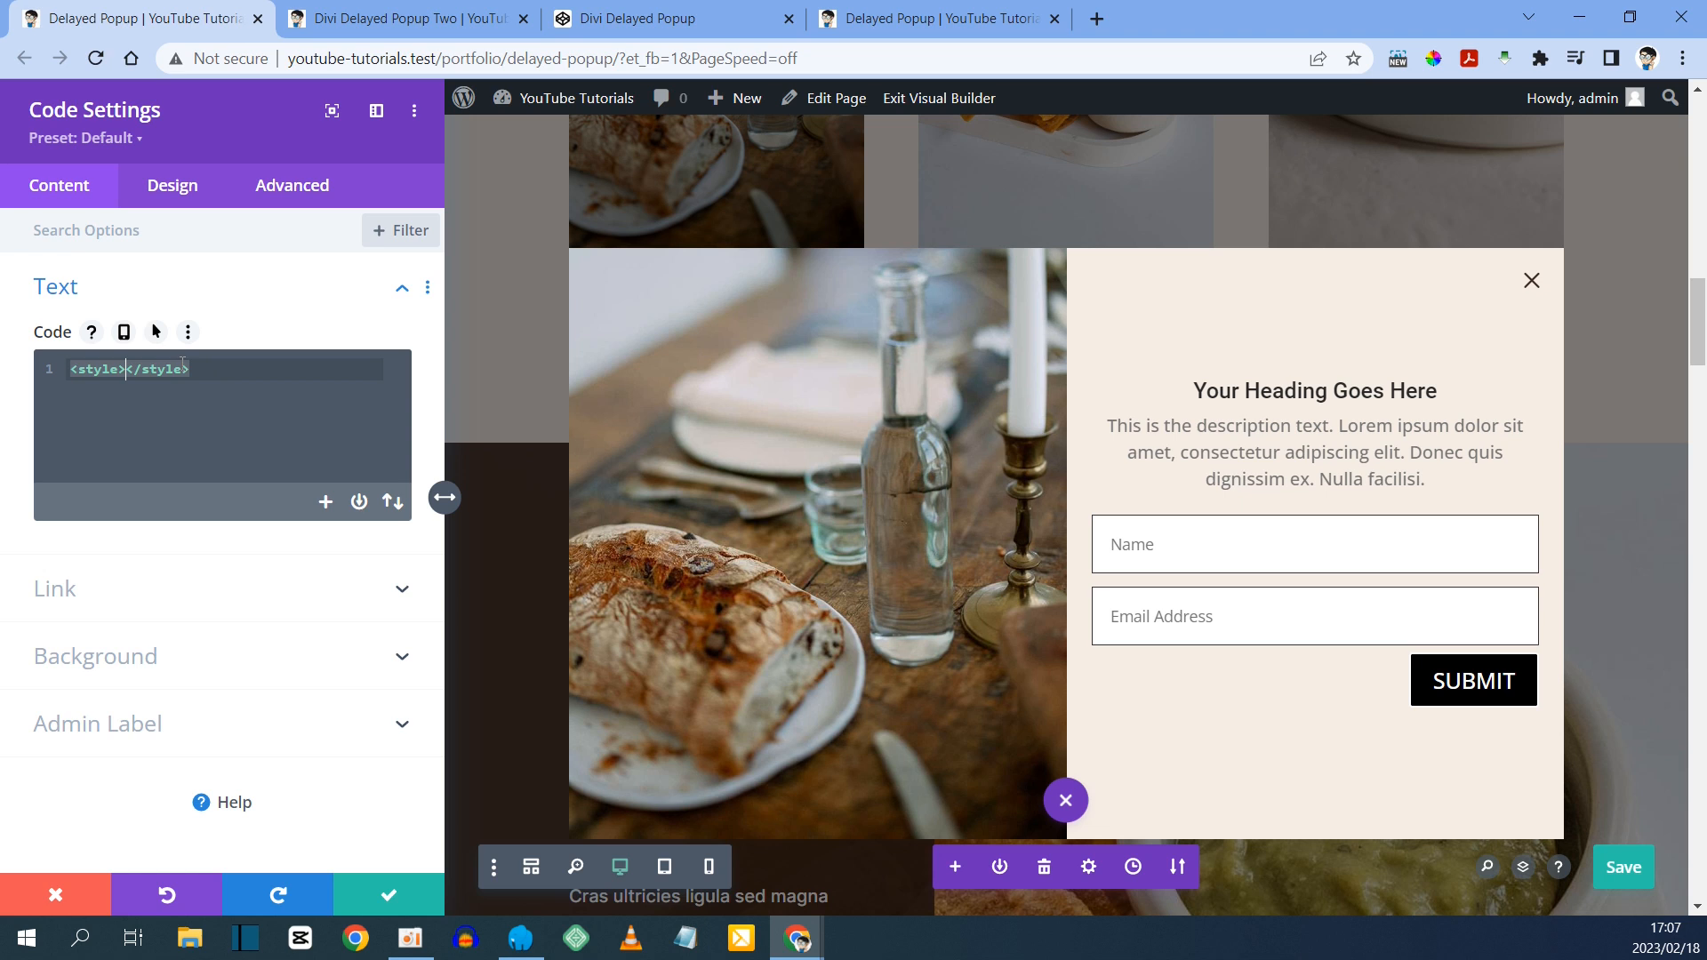
{"action": "key", "text": "Return"}
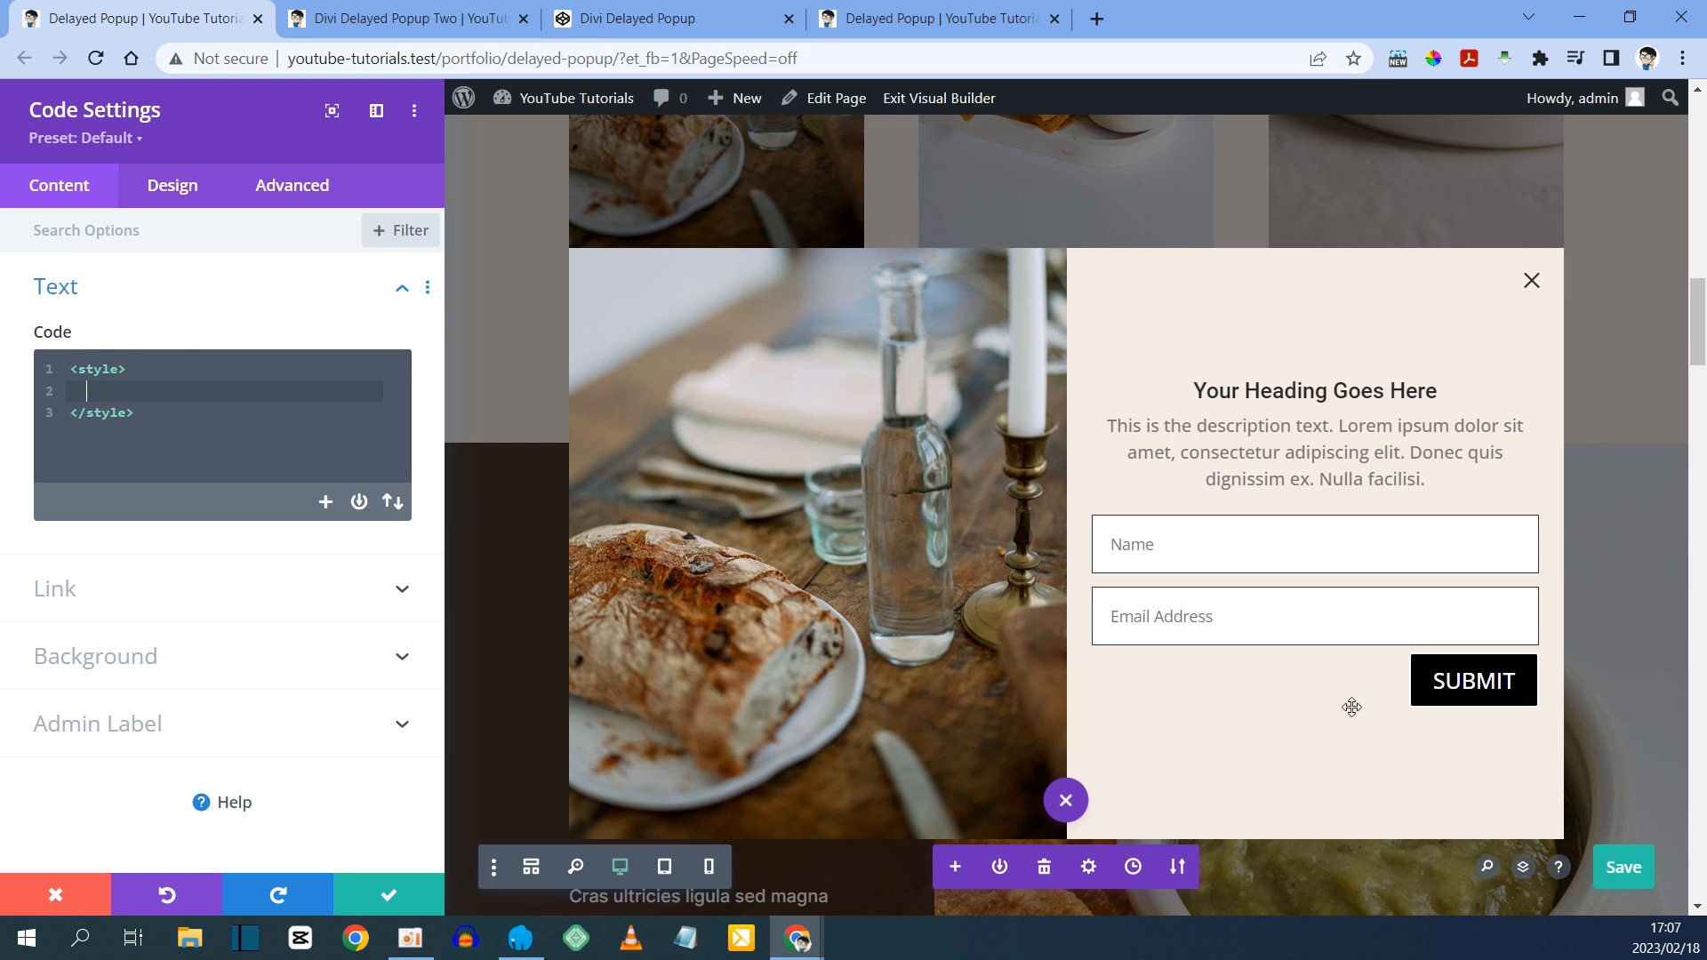
{"action": "left_click", "coordinate": [1623, 867]}
- Reload the live Delayed Popup page and preview the popup in device emulation with the iPad preset
{"action": "left_click_drag", "start_coordinate": [920, 22], "coordinate": [391, 20]}
{"action": "key", "text": "F5"}
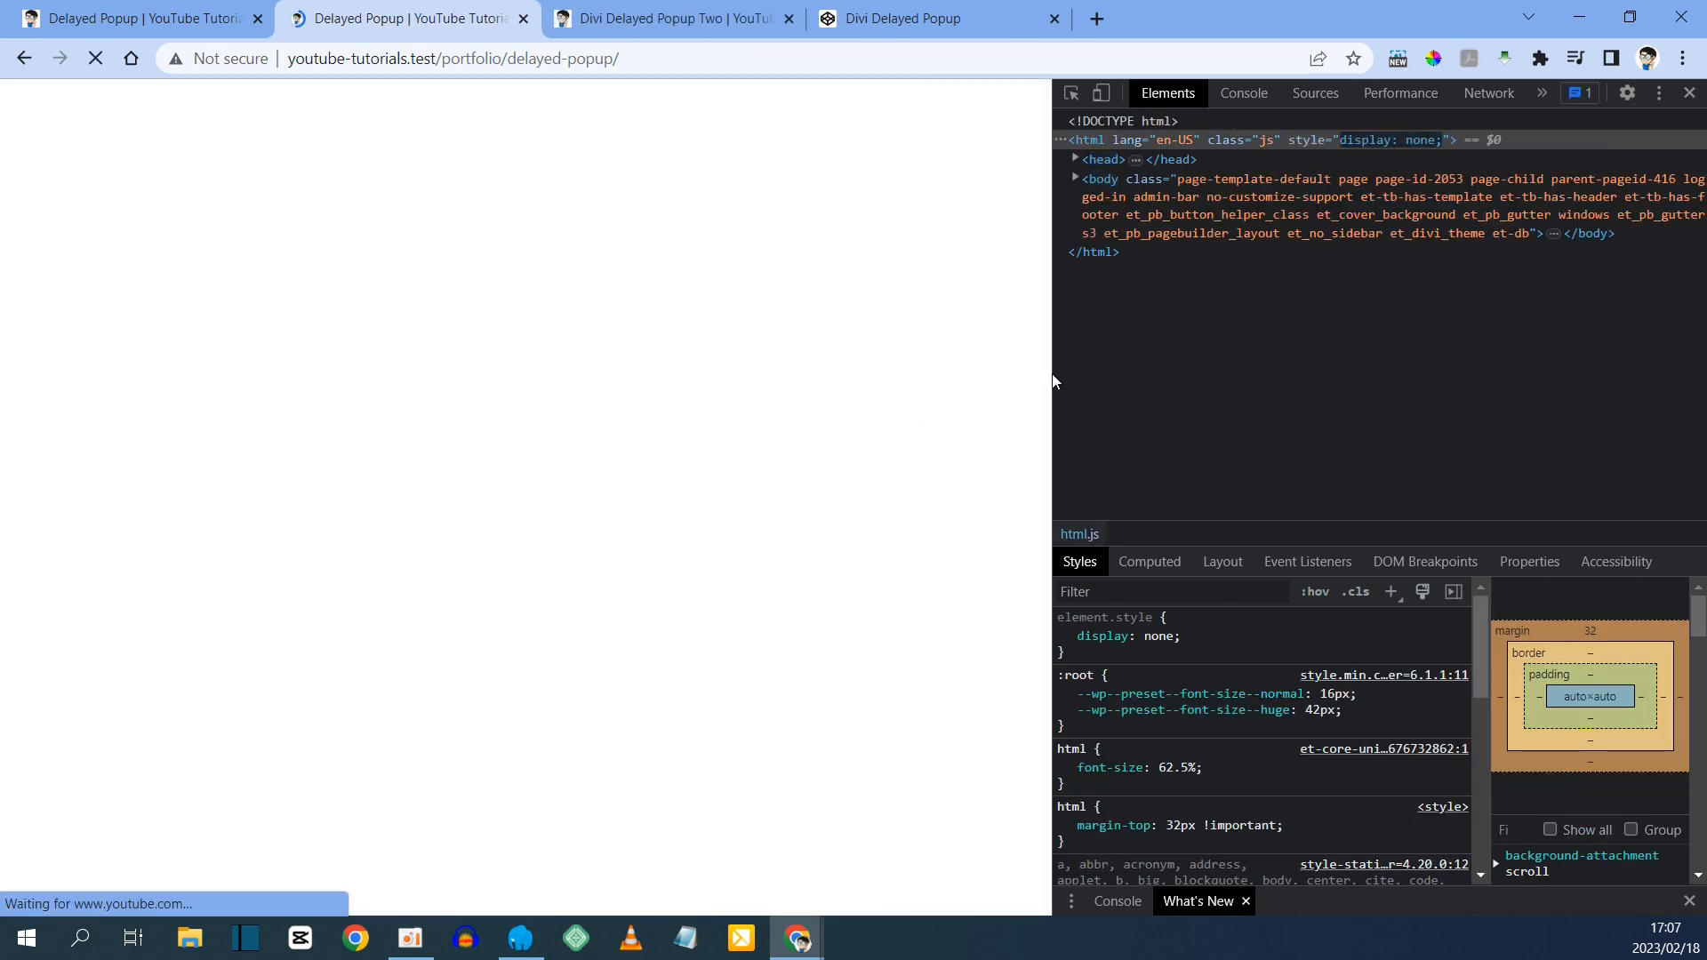
{"action": "left_click_drag", "start_coordinate": [1053, 373], "coordinate": [1157, 372]}
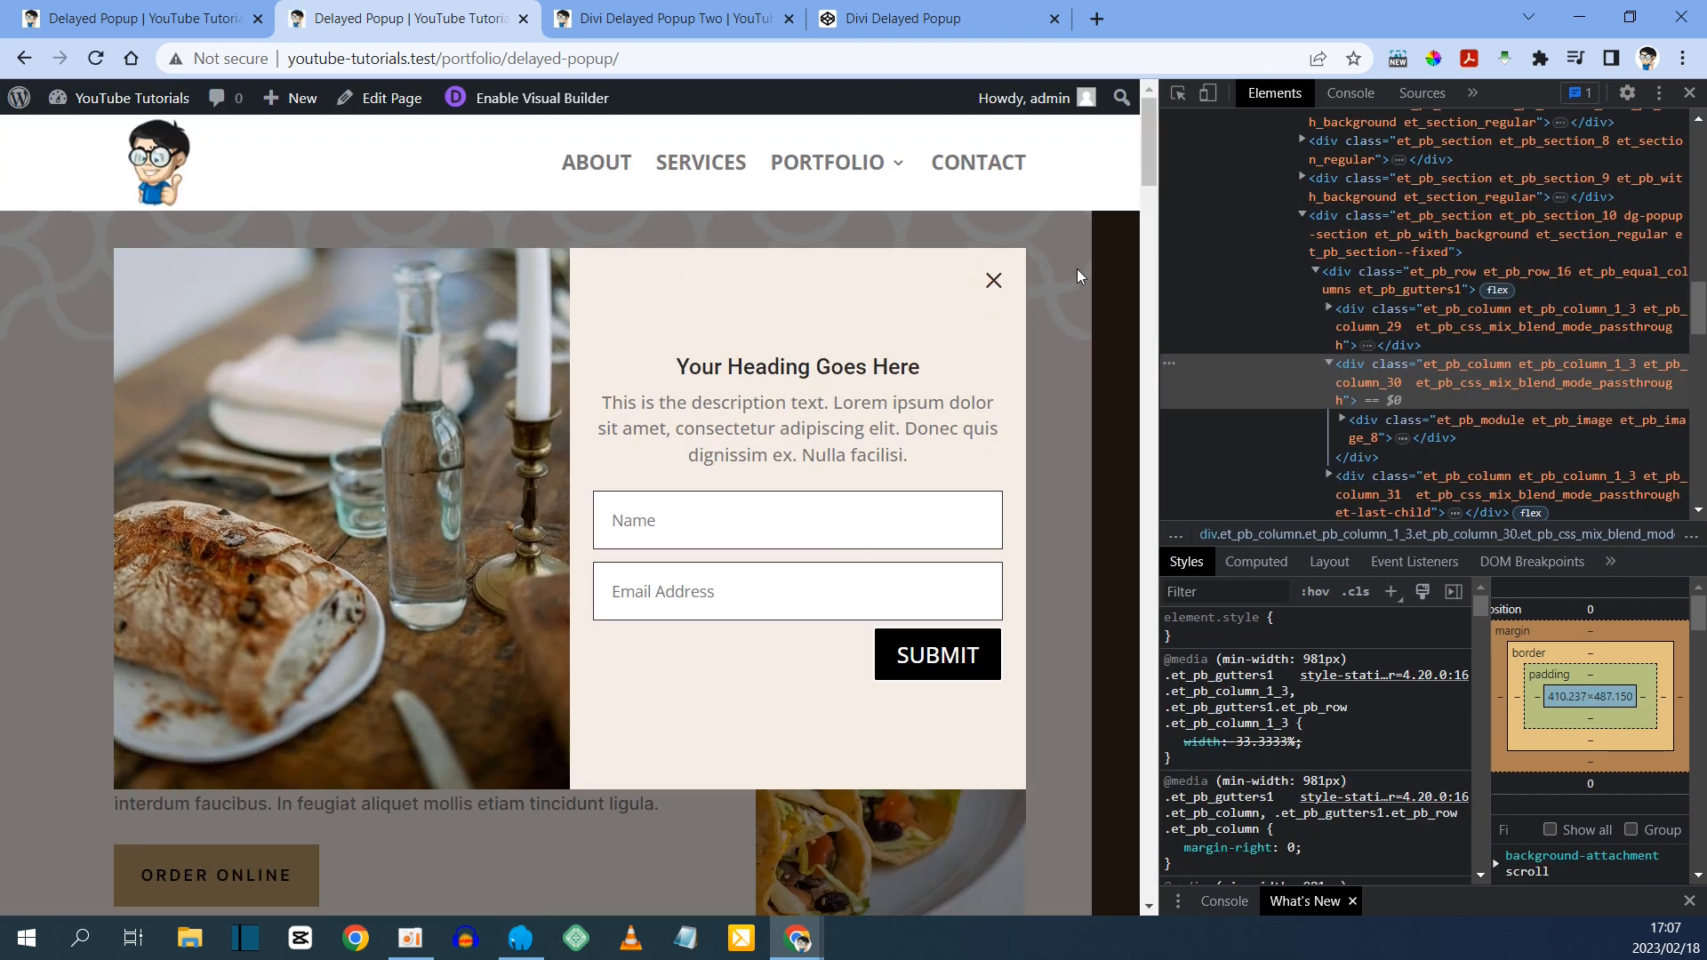
{"action": "left_click", "coordinate": [1205, 96]}
{"action": "left_click", "coordinate": [482, 96]}
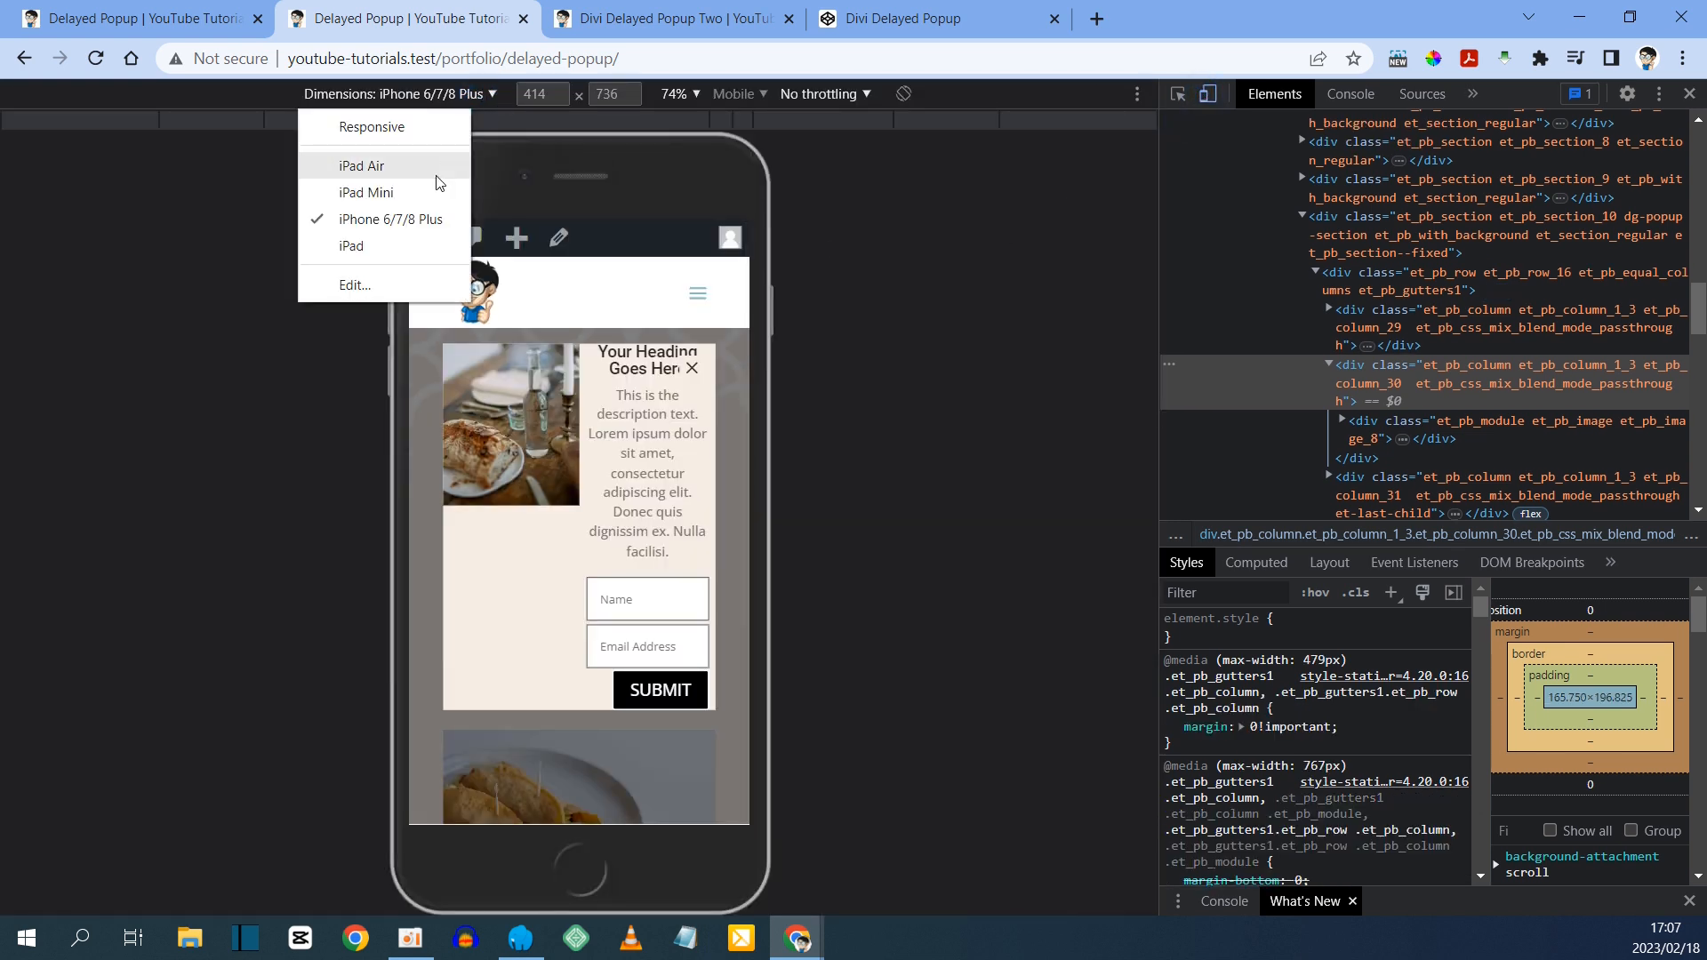
{"action": "left_click", "coordinate": [390, 244]}
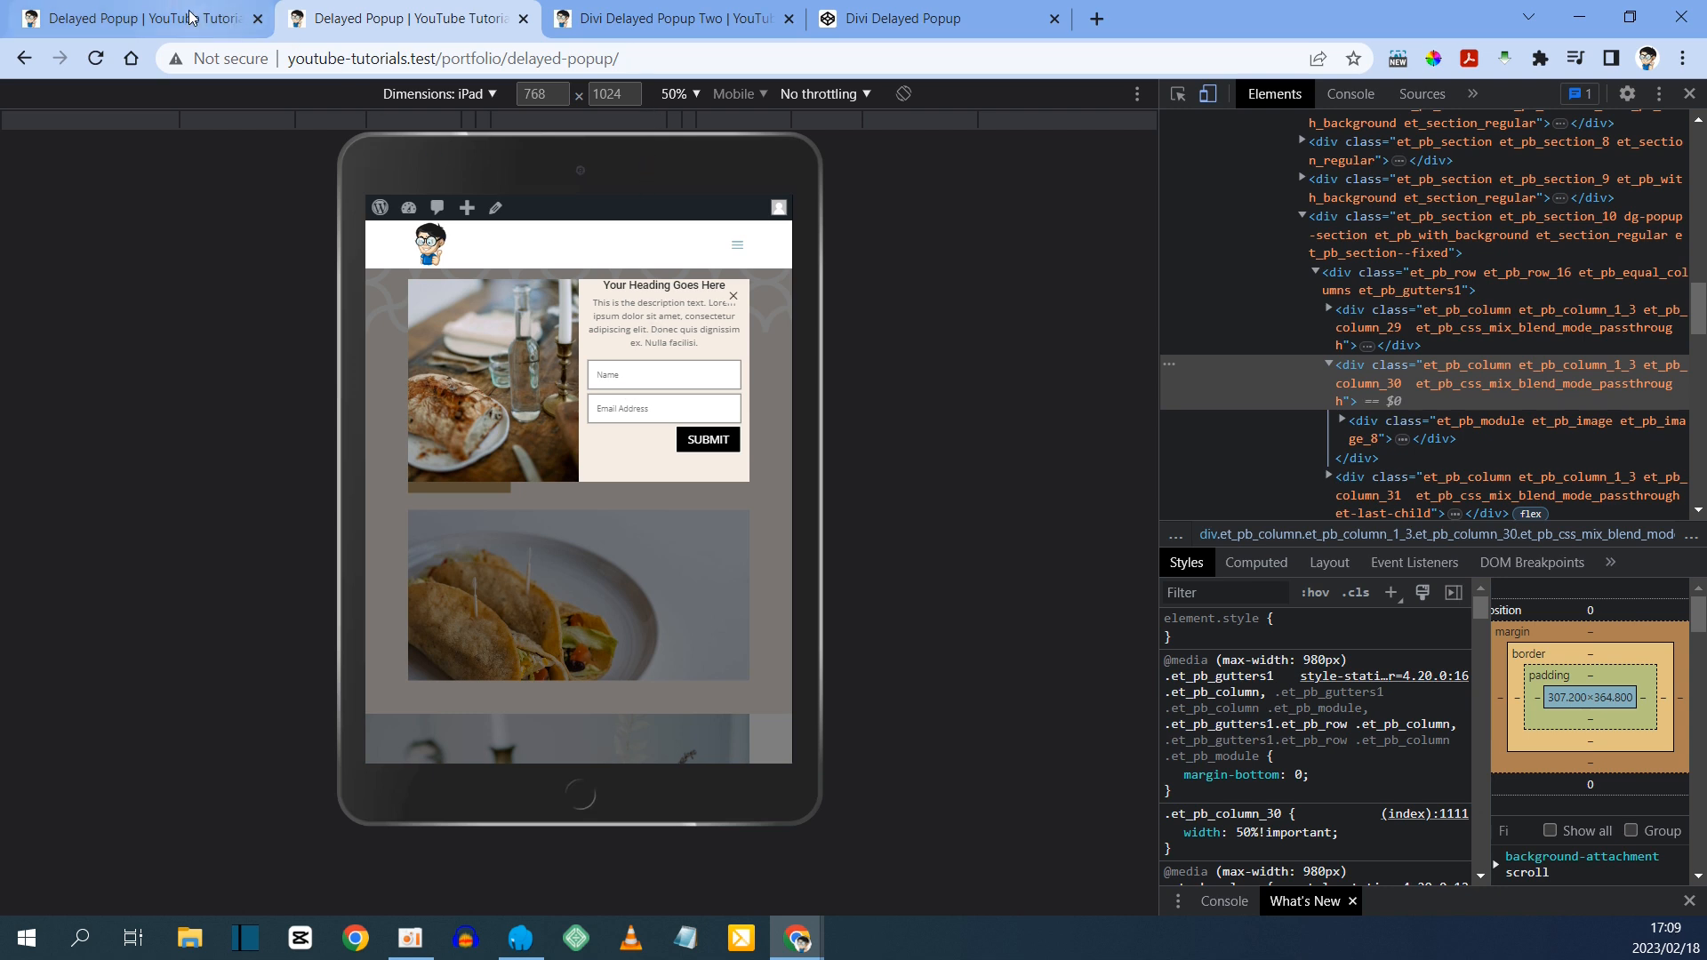
- Back in the builder, apply the Code settings and set the image column's tablet Main Element CSS to width: 100% !important;
{"action": "left_click", "coordinate": [148, 20]}
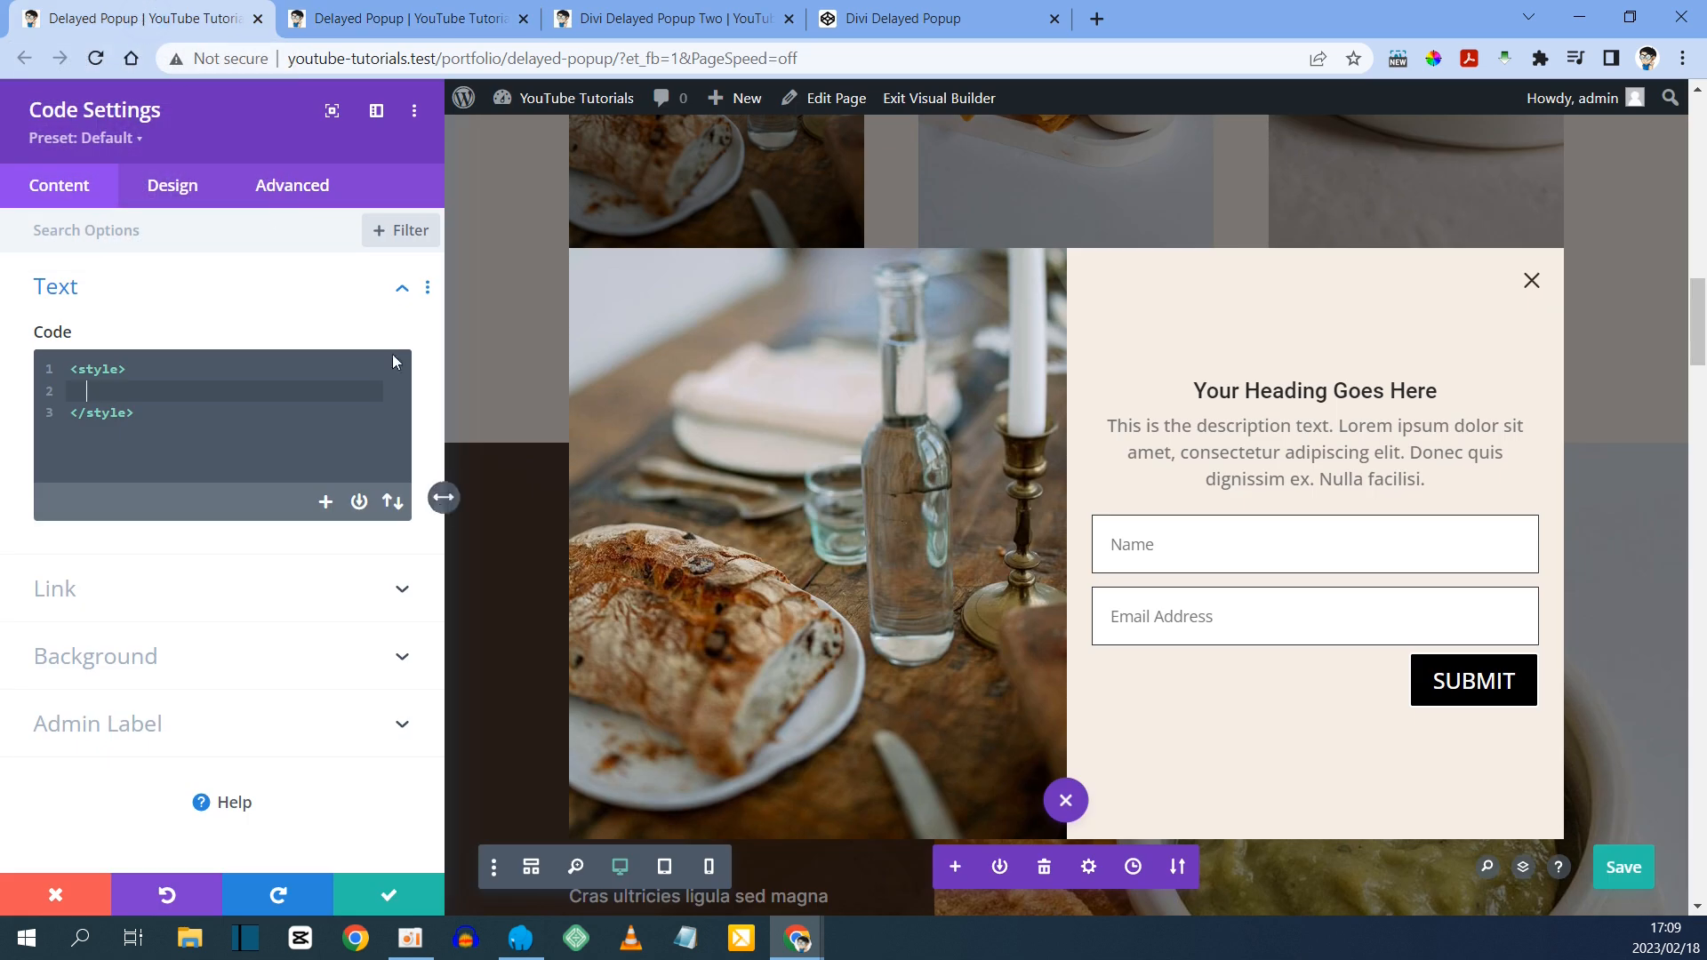
{"action": "left_click", "coordinate": [393, 895]}
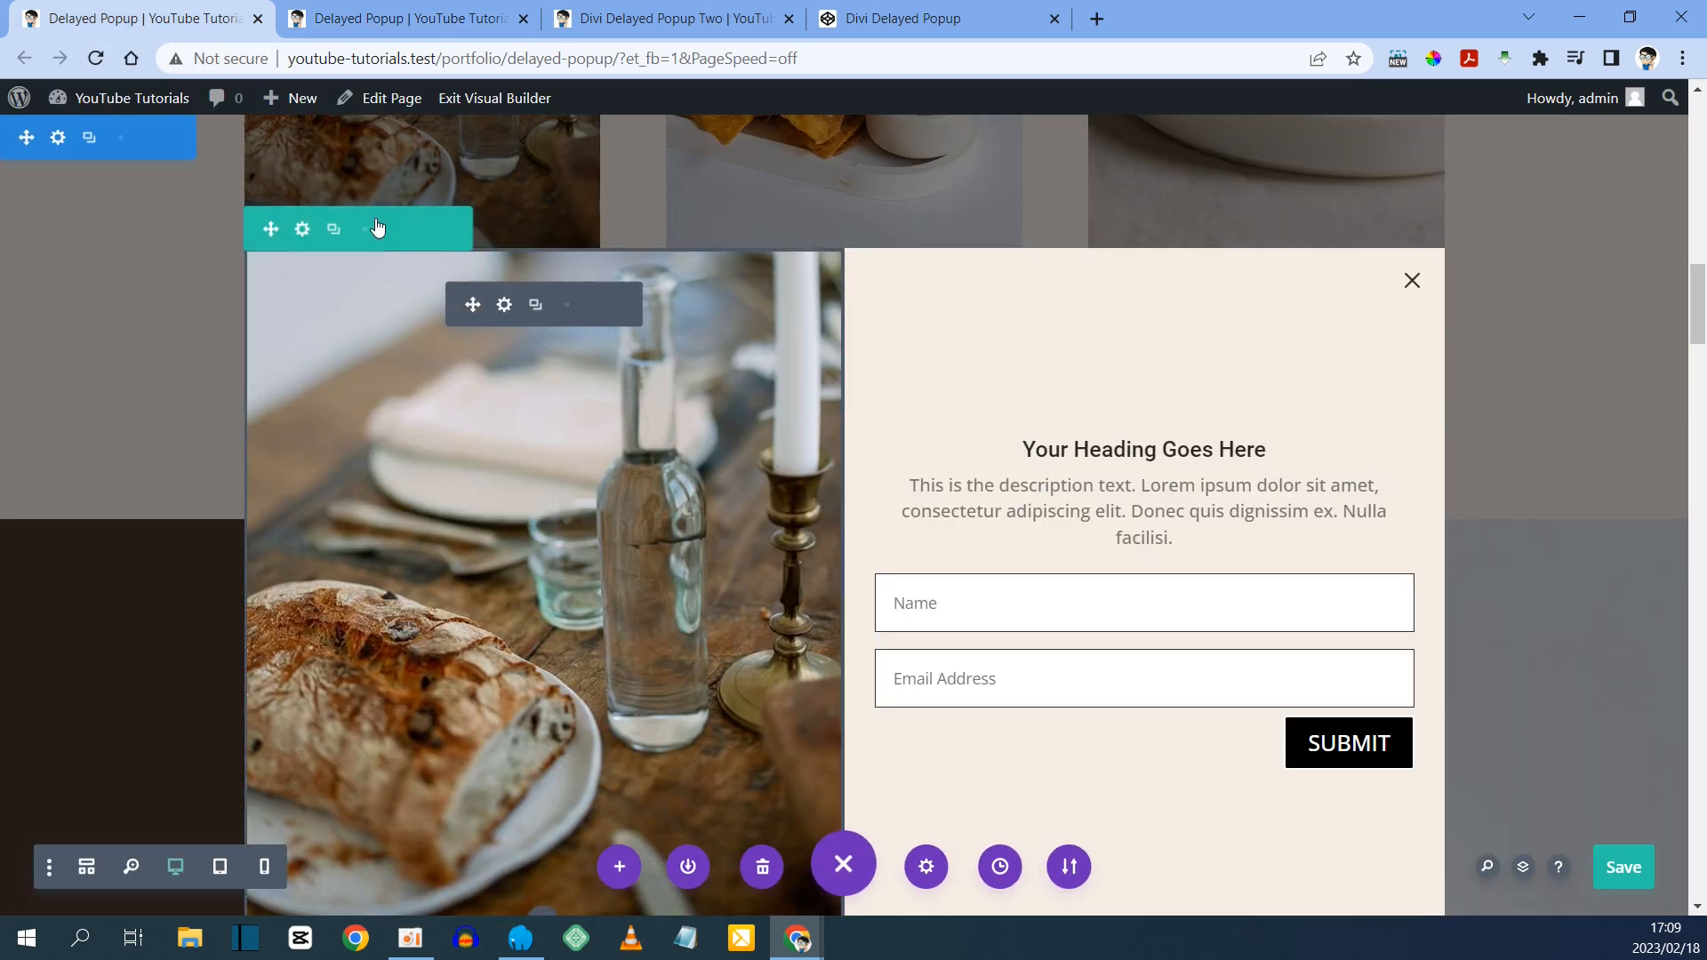
{"action": "left_click", "coordinate": [302, 228]}
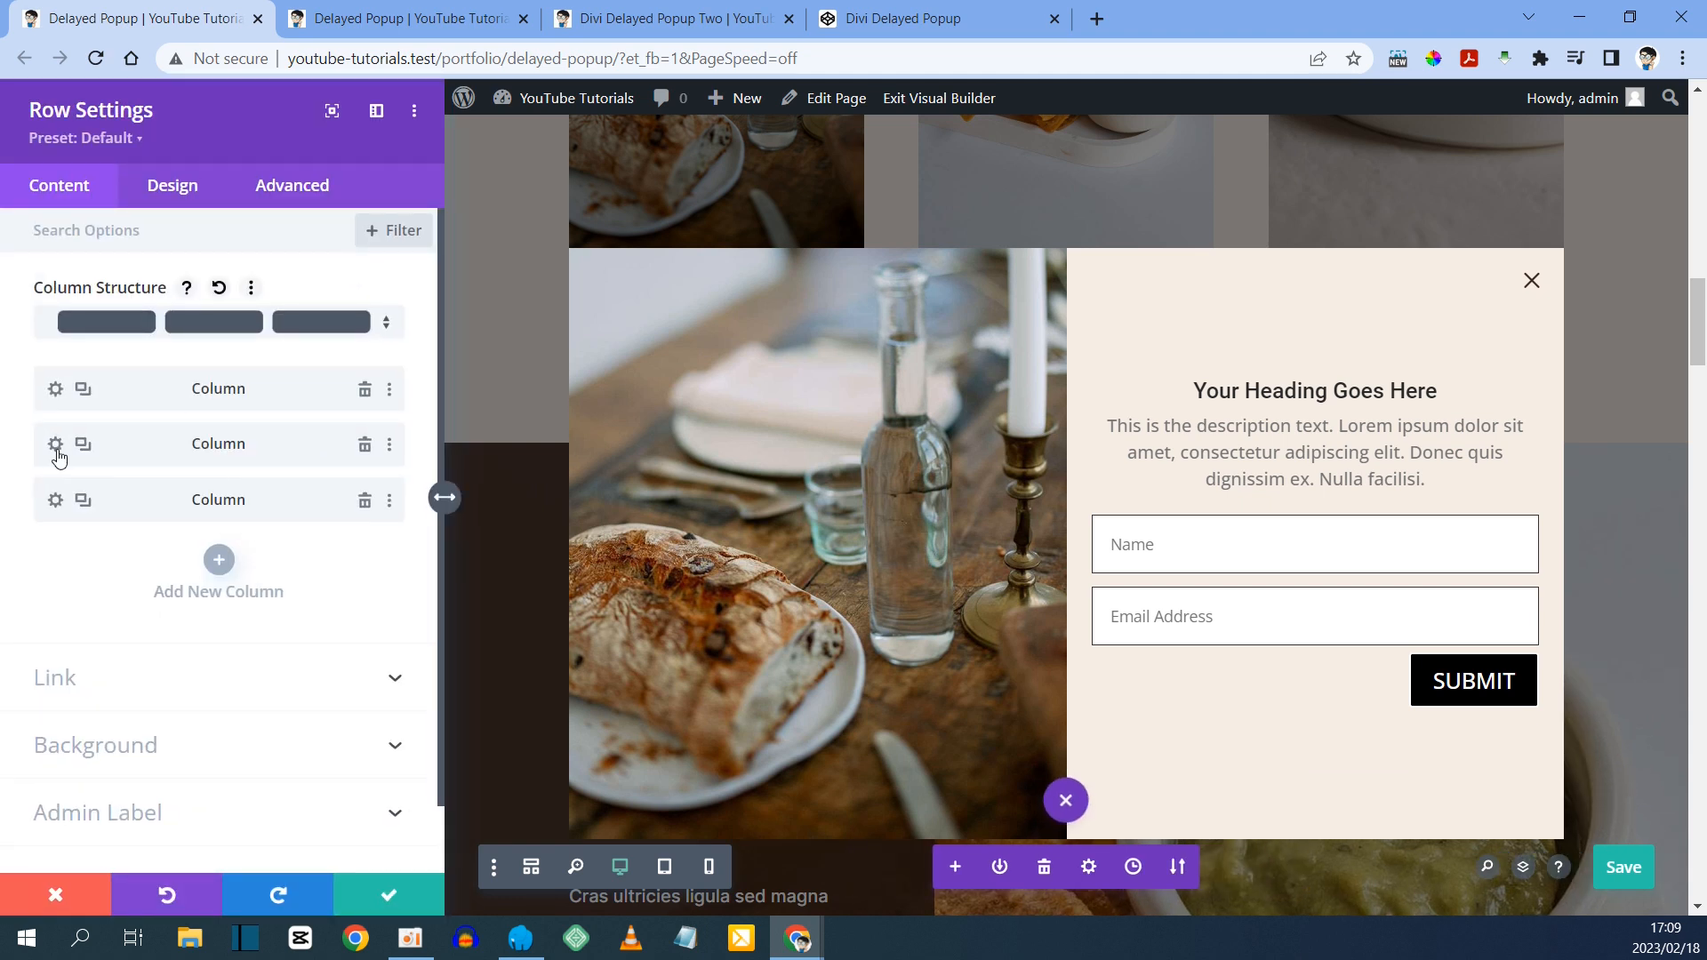
{"action": "left_click", "coordinate": [56, 447]}
{"action": "left_click", "coordinate": [286, 185]}
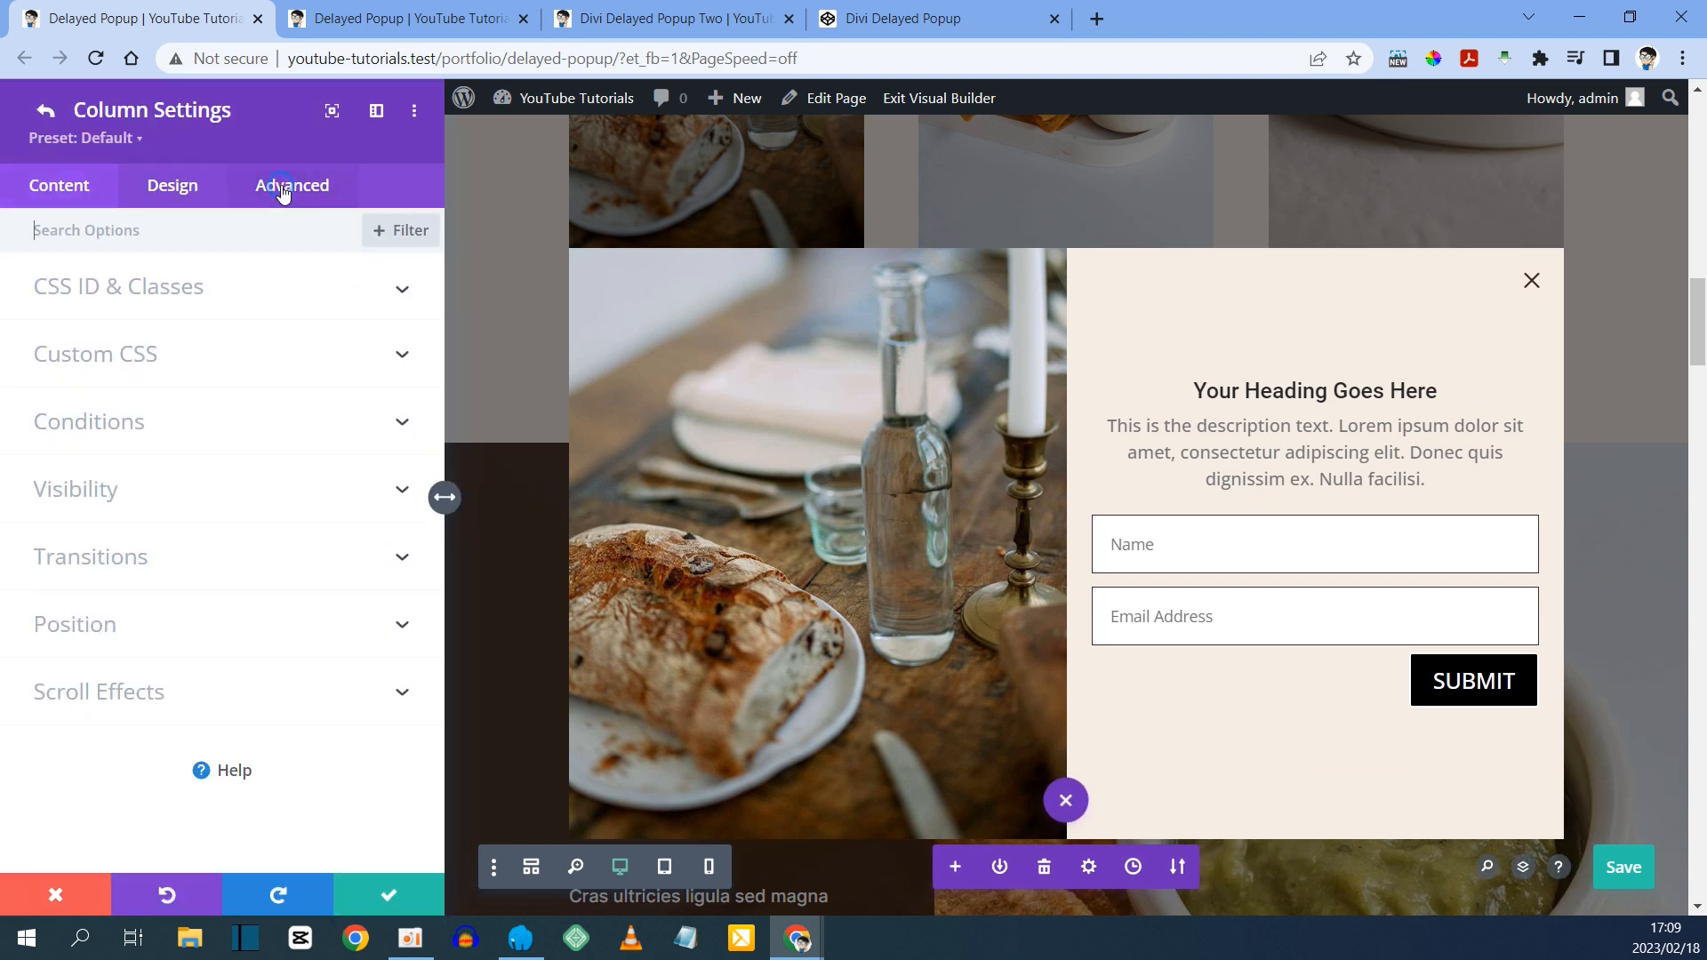
{"action": "left_click", "coordinate": [137, 355]}
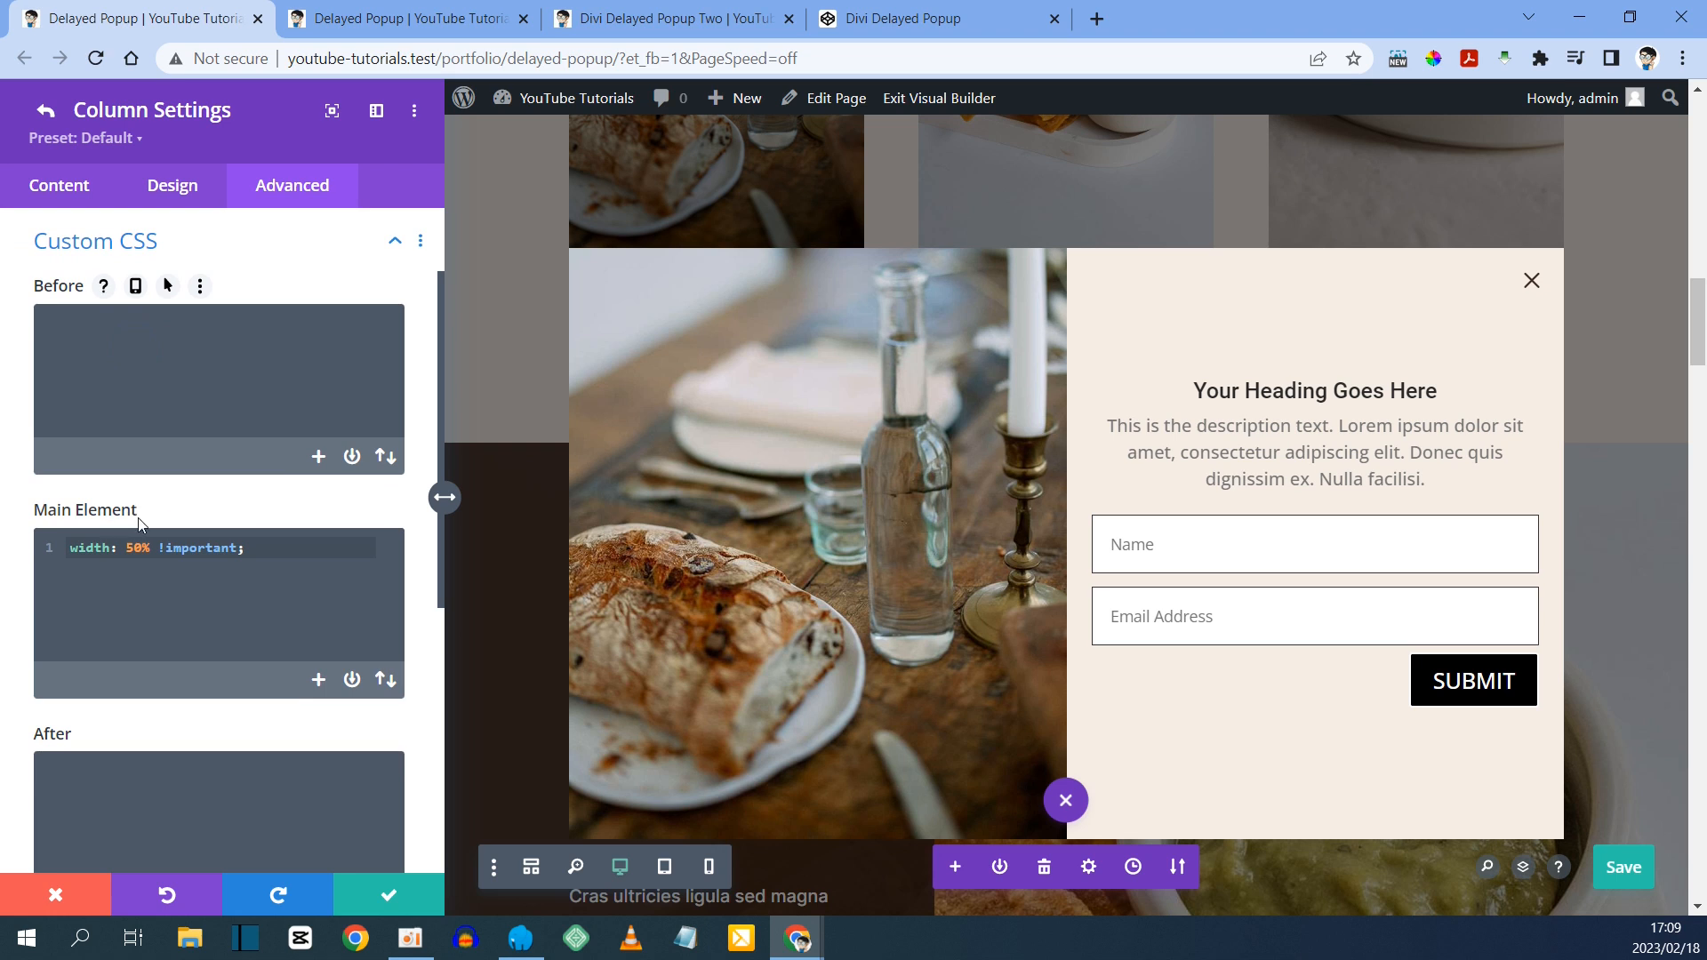
{"action": "left_click_drag", "start_coordinate": [77, 551], "coordinate": [314, 549]}
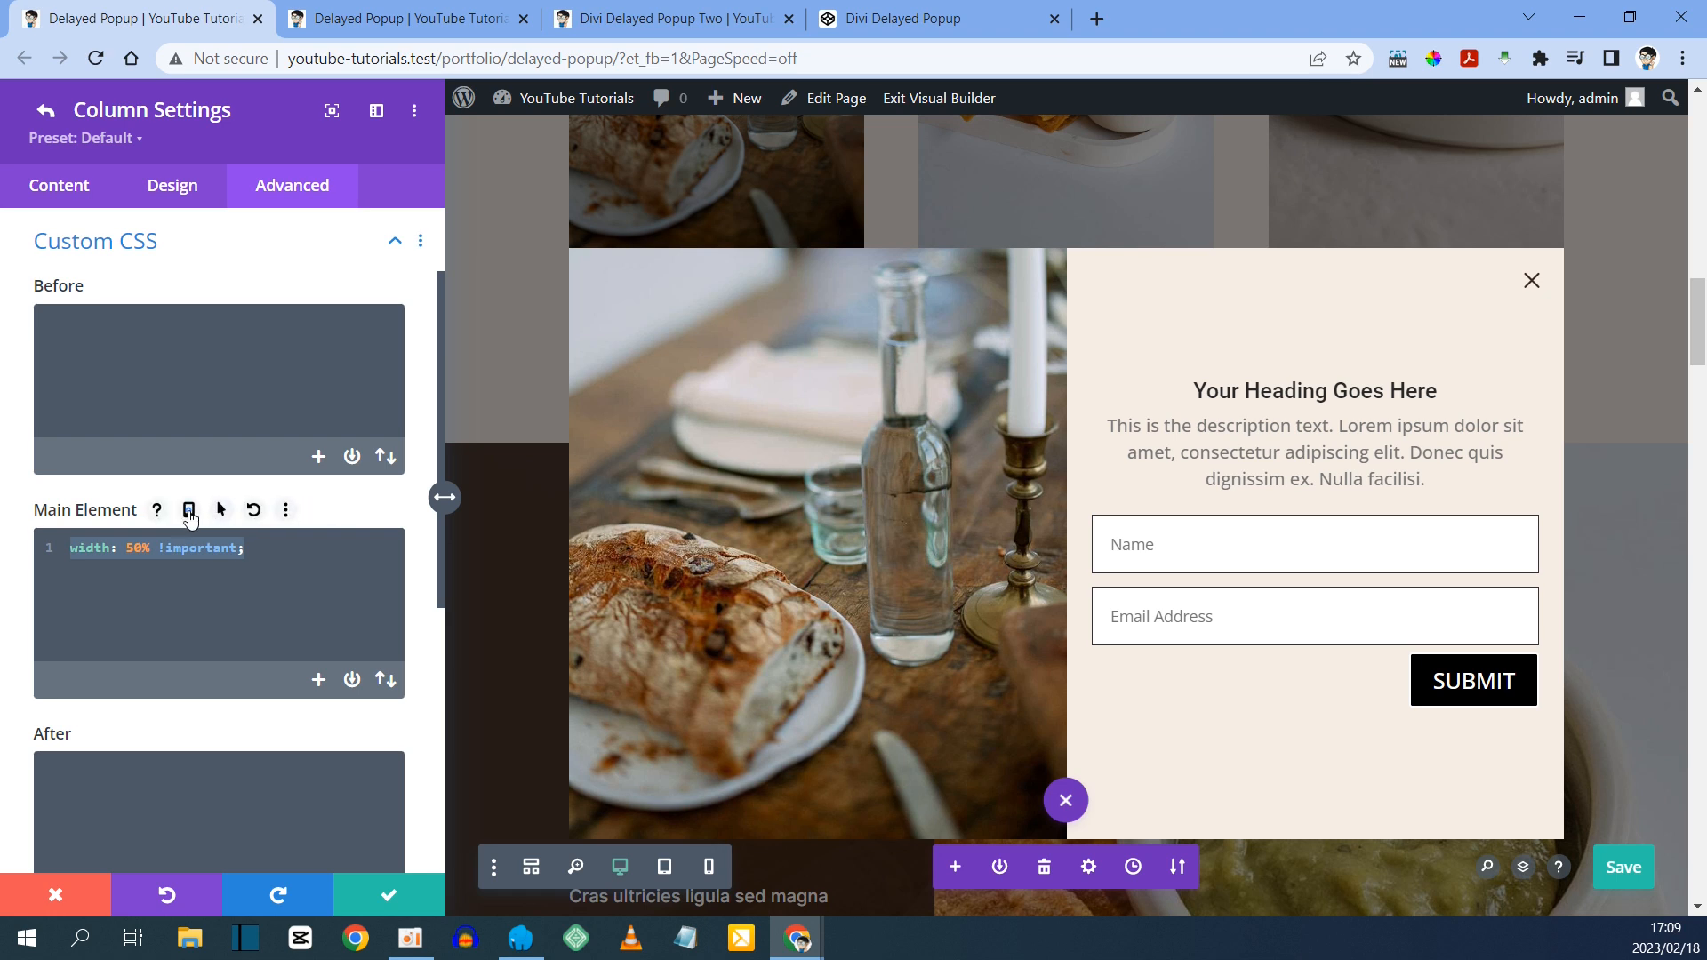
{"action": "left_click", "coordinate": [188, 512]}
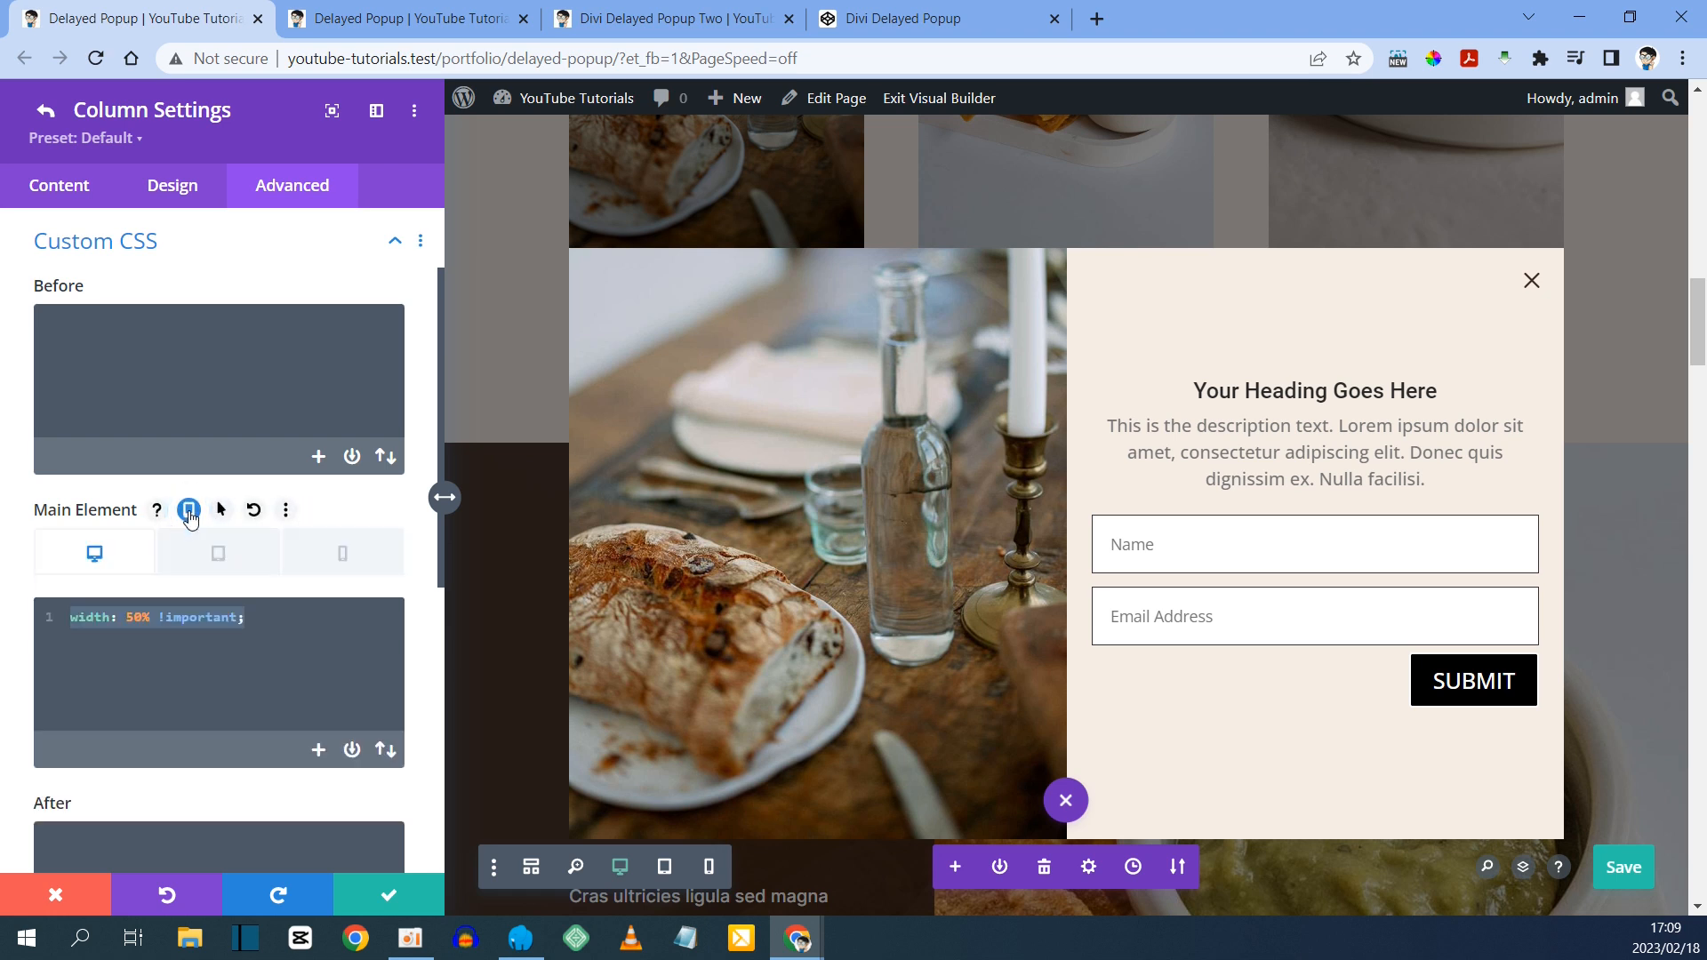
{"action": "left_click", "coordinate": [224, 555]}
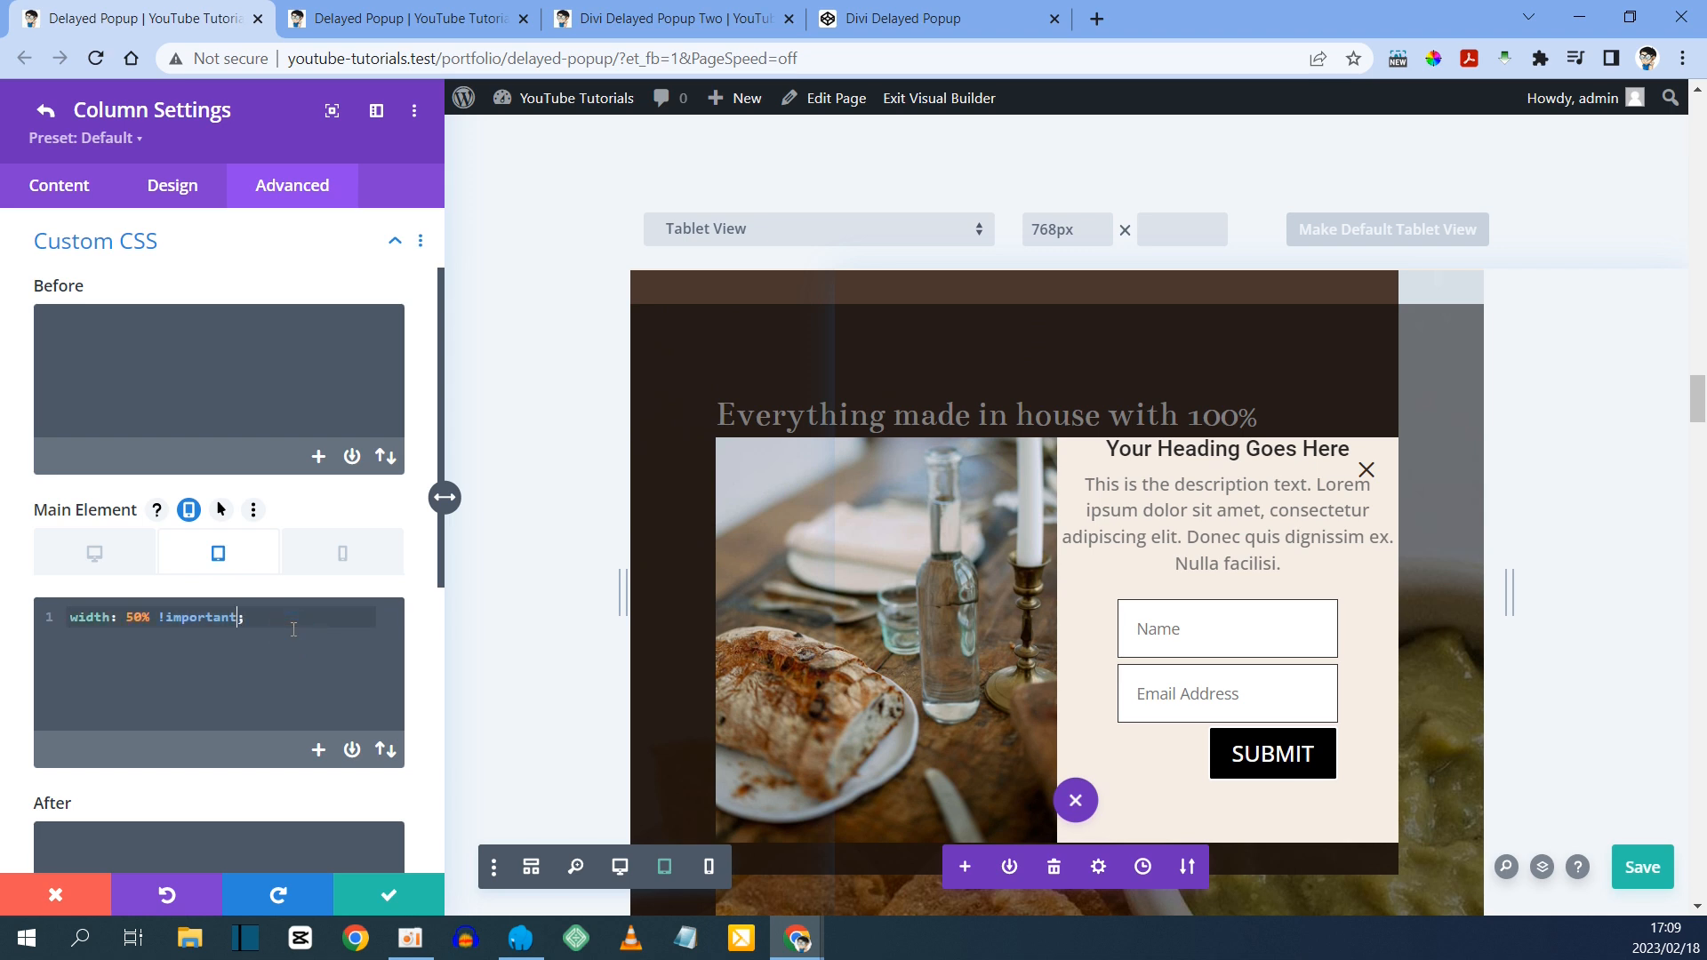
{"action": "key", "text": "BackSpace"}
{"action": "type", "text": "10"}
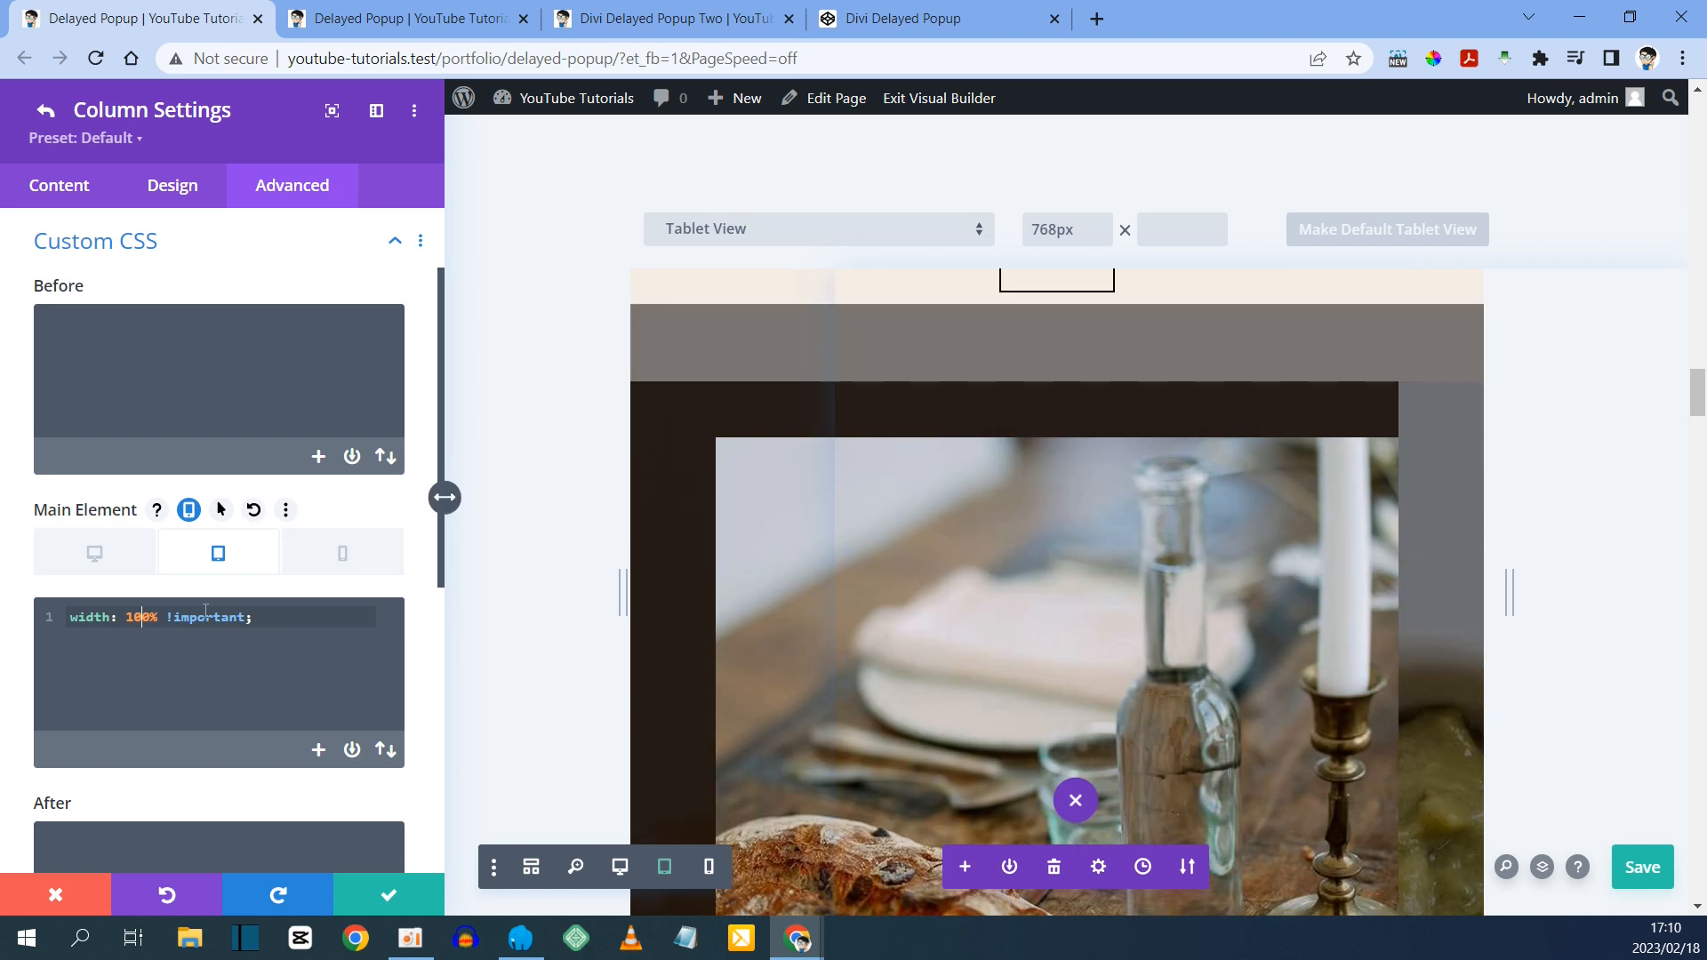
{"action": "left_click", "coordinate": [47, 113]}
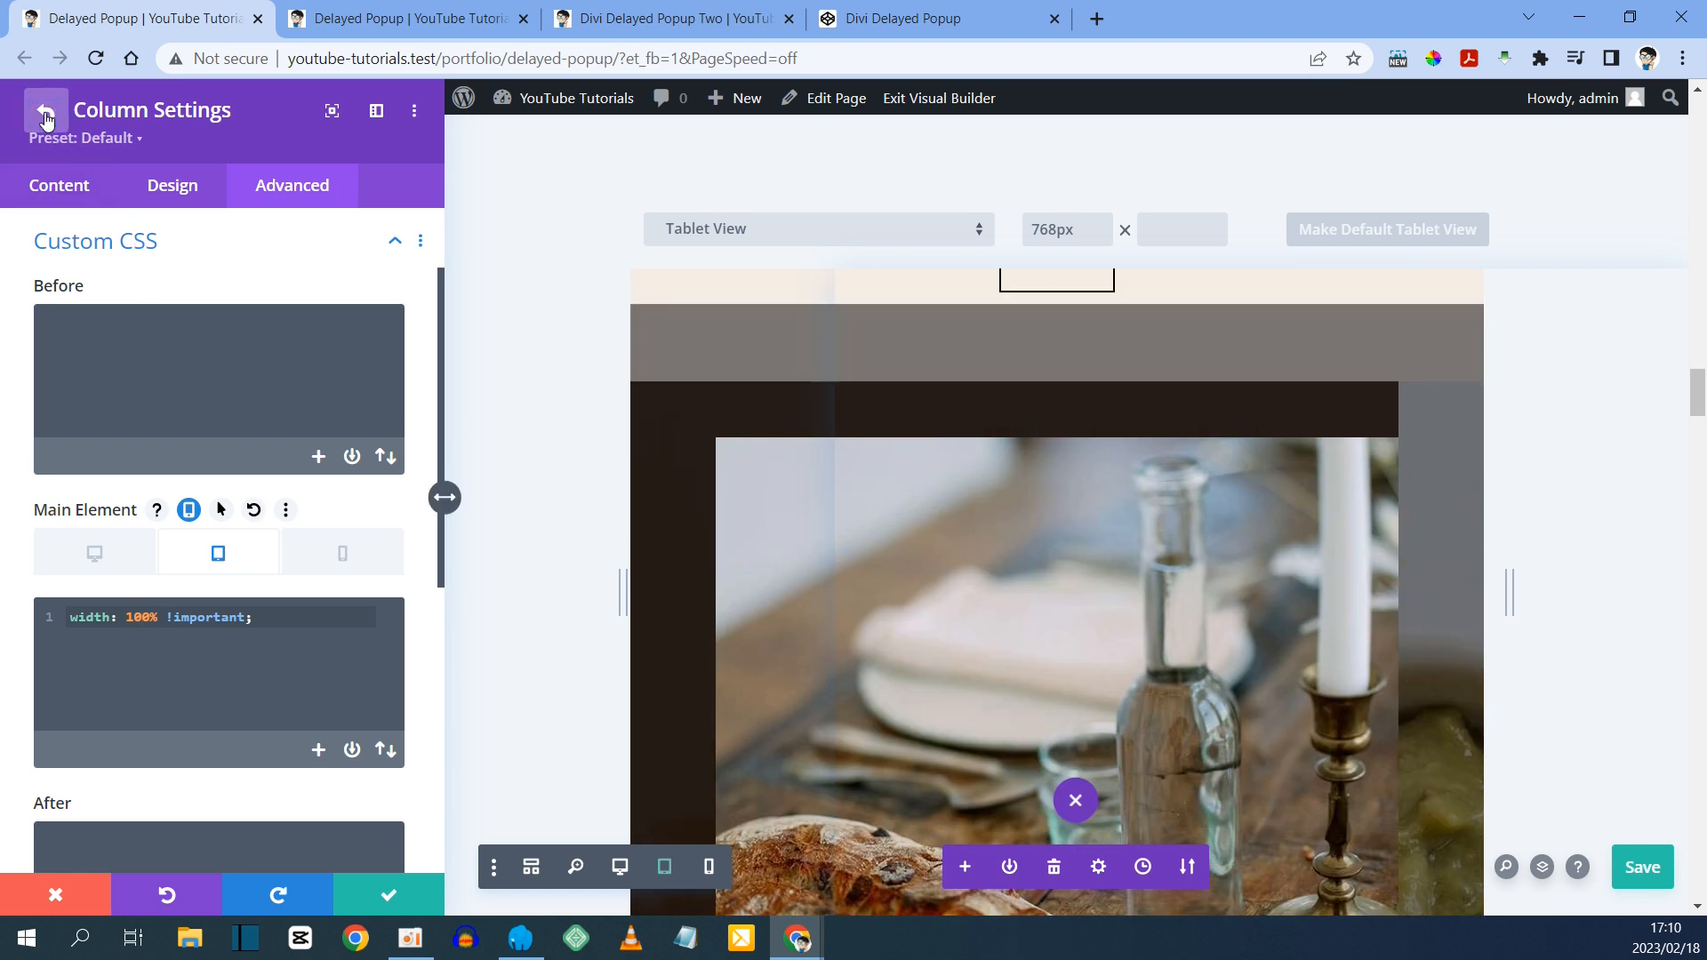
- Open the Custom CSS of the popup row's third column and copy its desktop Main Element CSS
{"action": "left_click", "coordinate": [46, 111]}
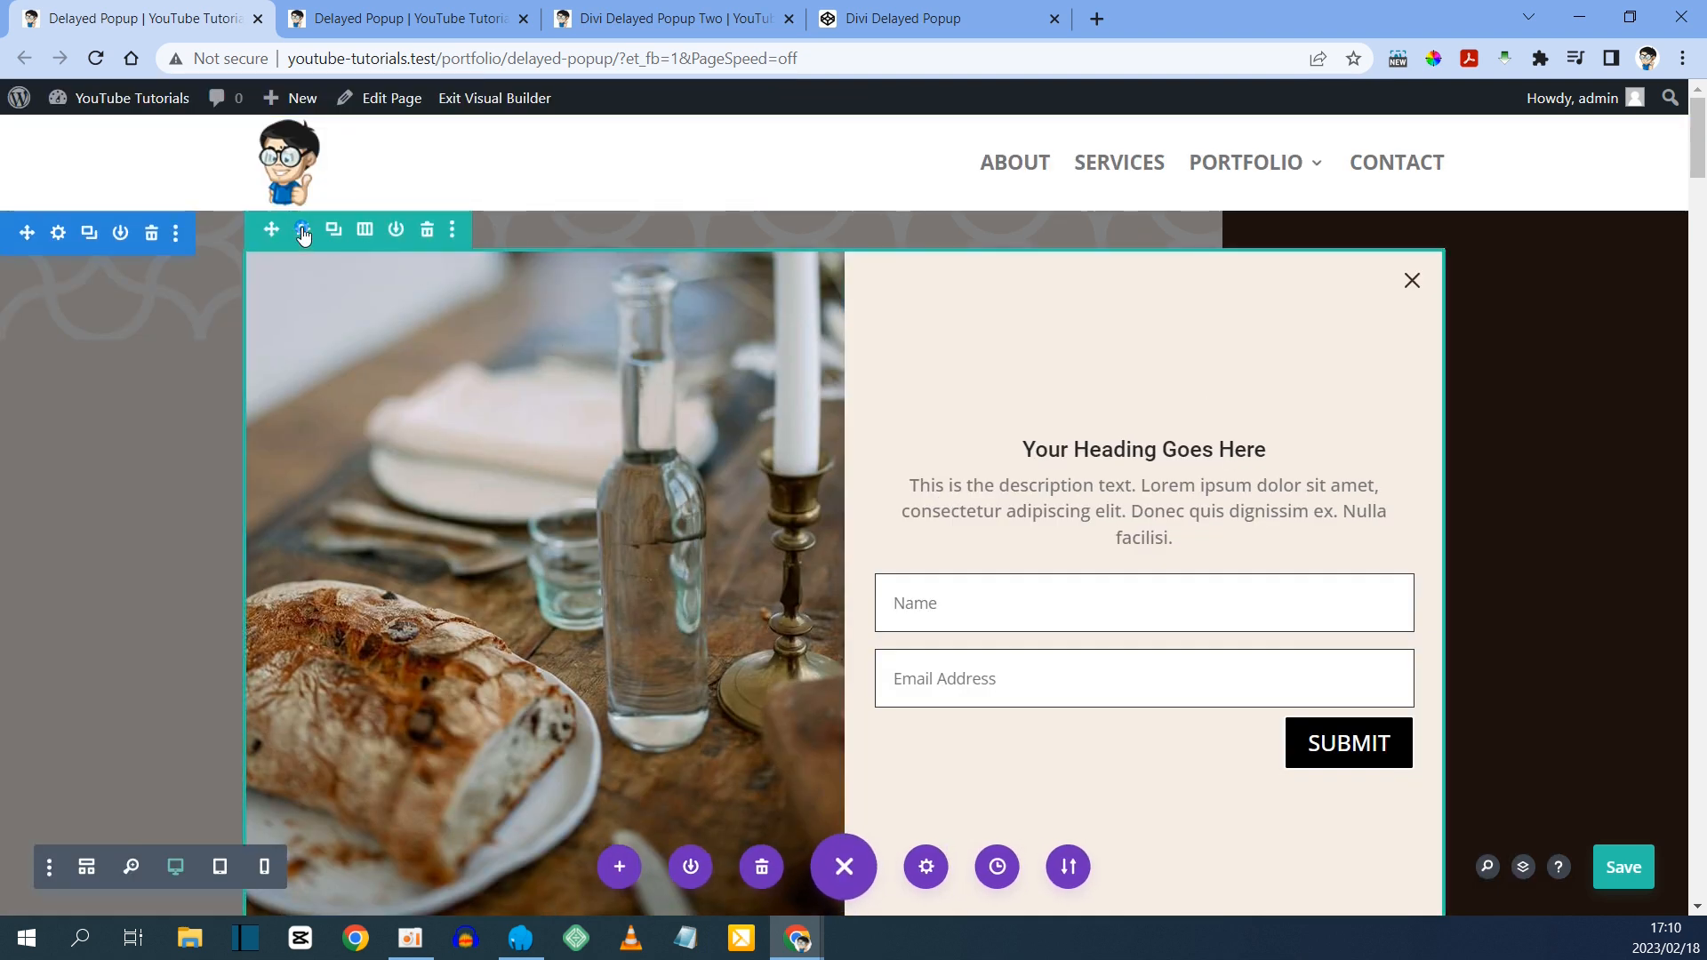
{"action": "left_click", "coordinate": [302, 229]}
{"action": "left_click", "coordinate": [55, 495]}
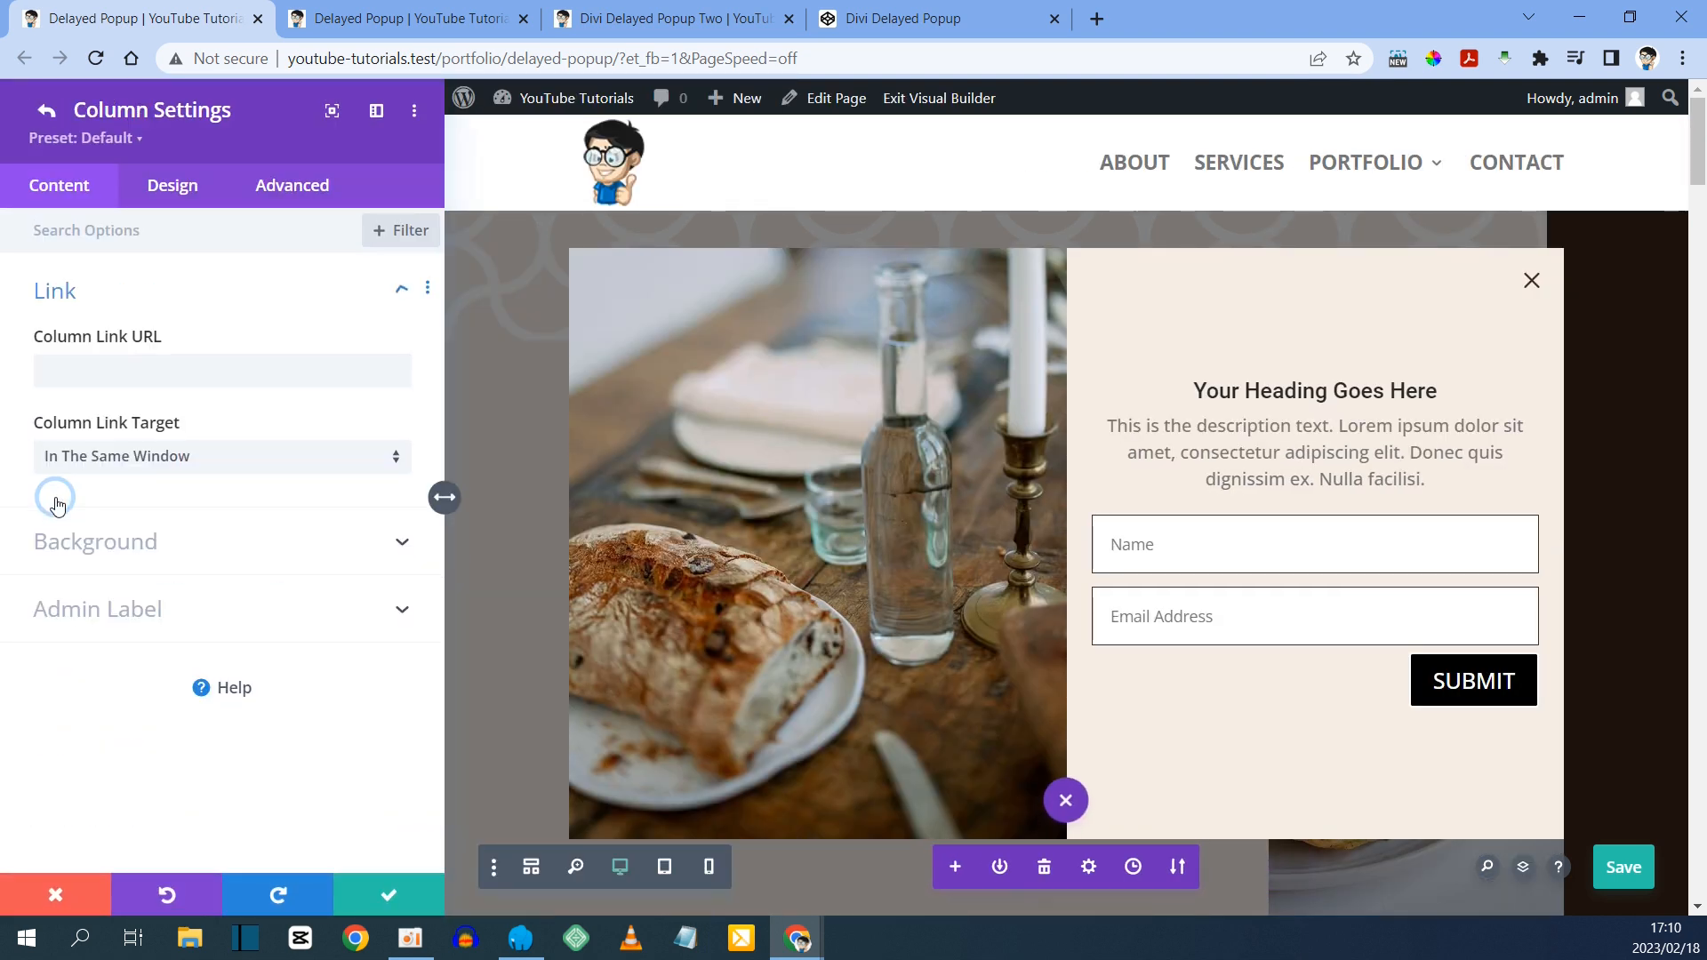
{"action": "left_click", "coordinate": [288, 188]}
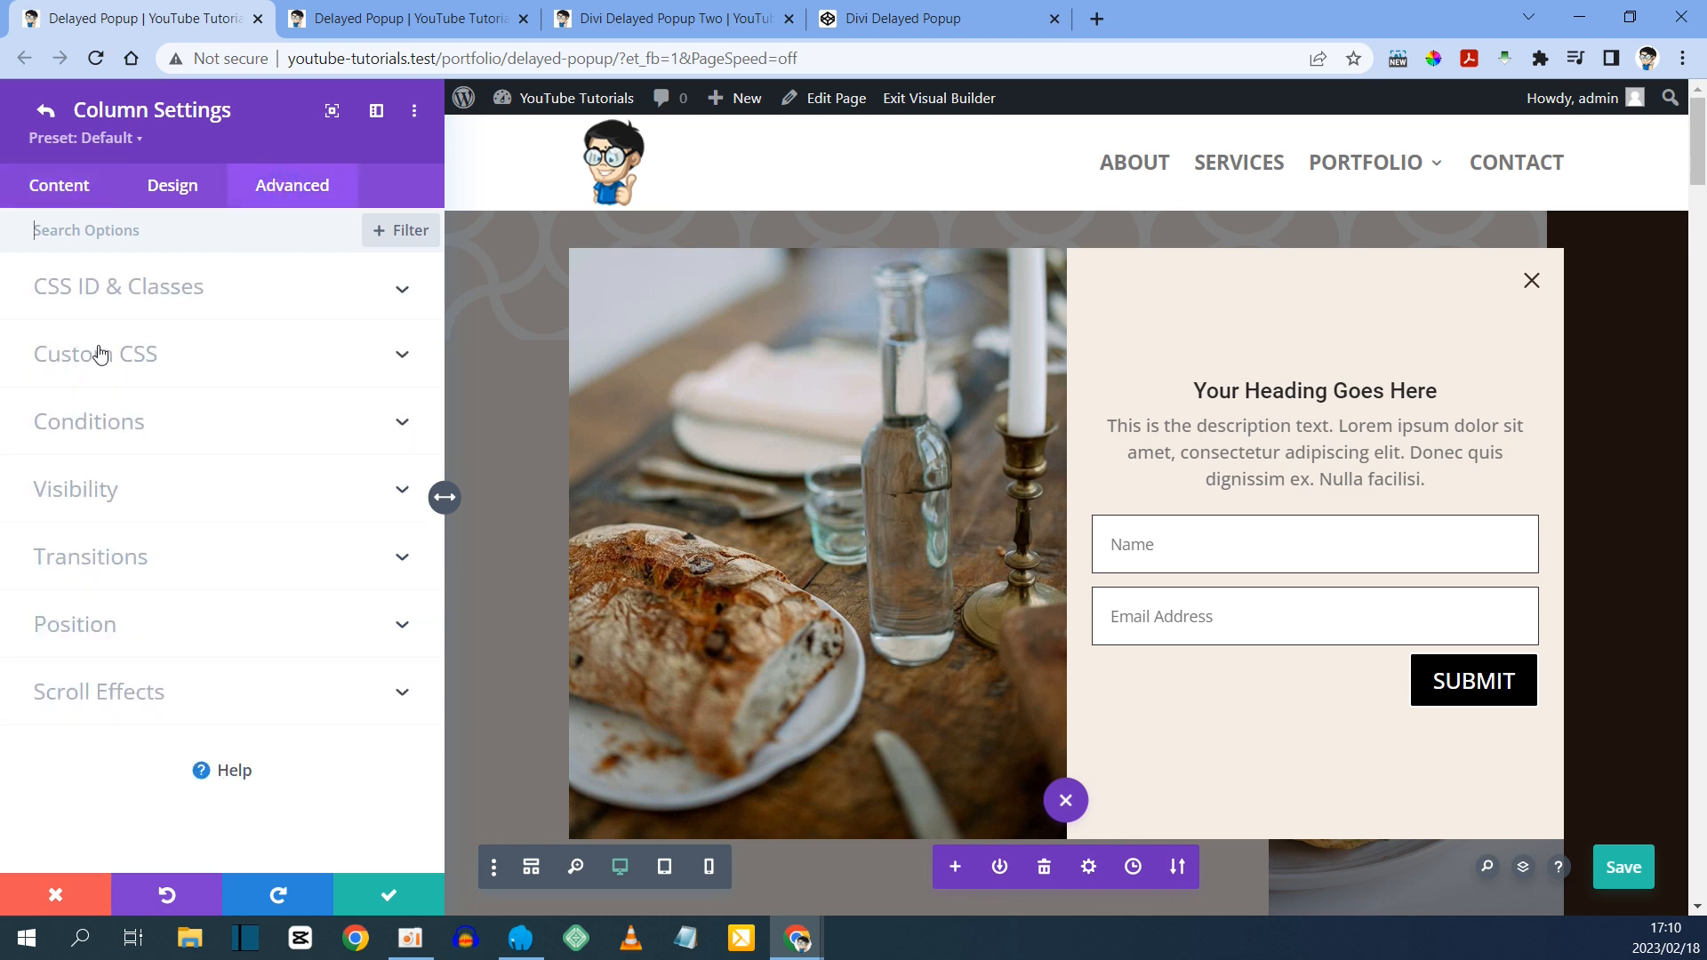
{"action": "left_click", "coordinate": [103, 356]}
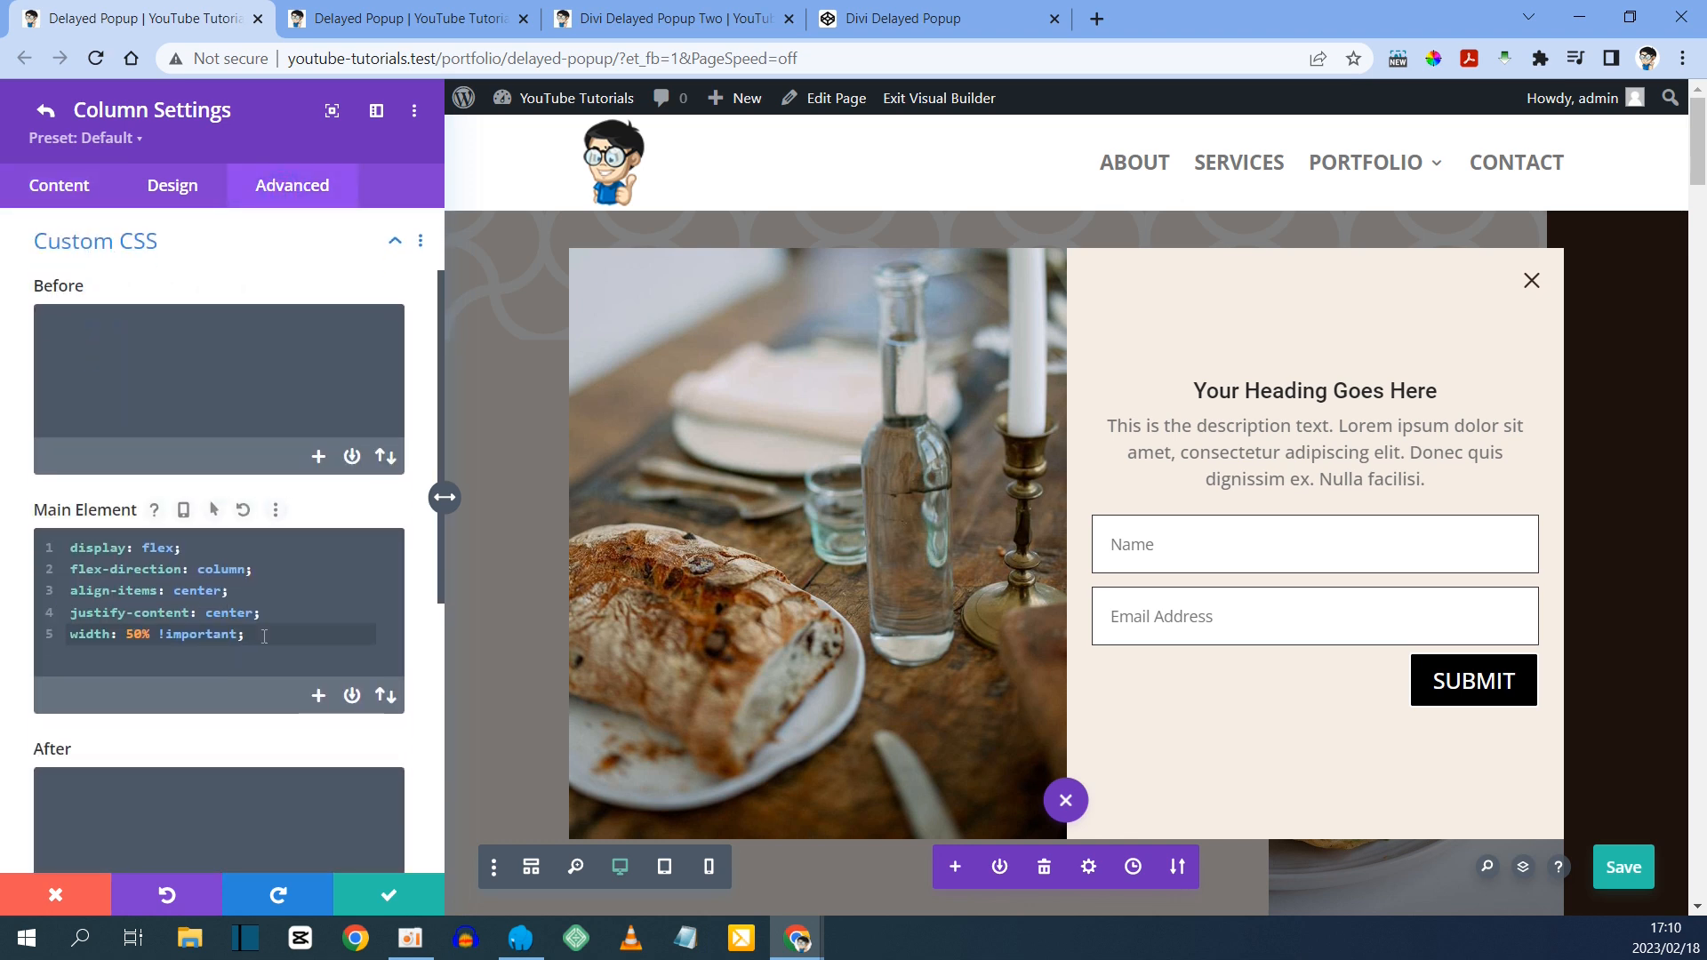
{"action": "left_click_drag", "start_coordinate": [261, 635], "coordinate": [81, 552]}
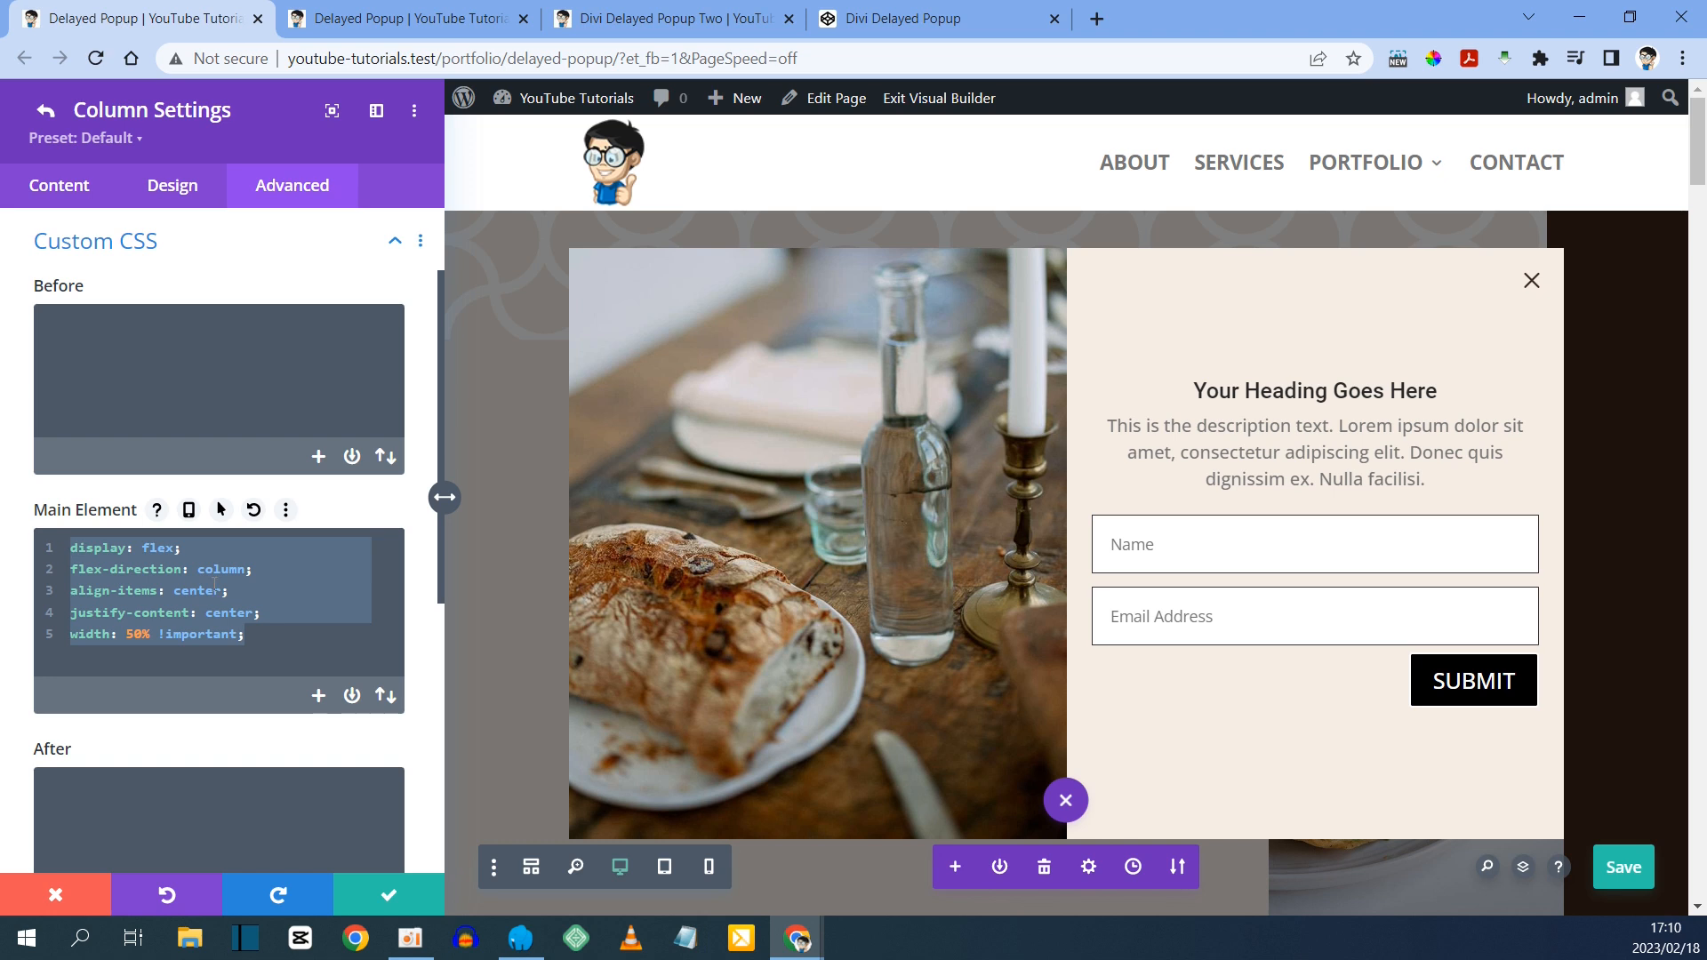
{"action": "key", "text": "ctrl+s"}
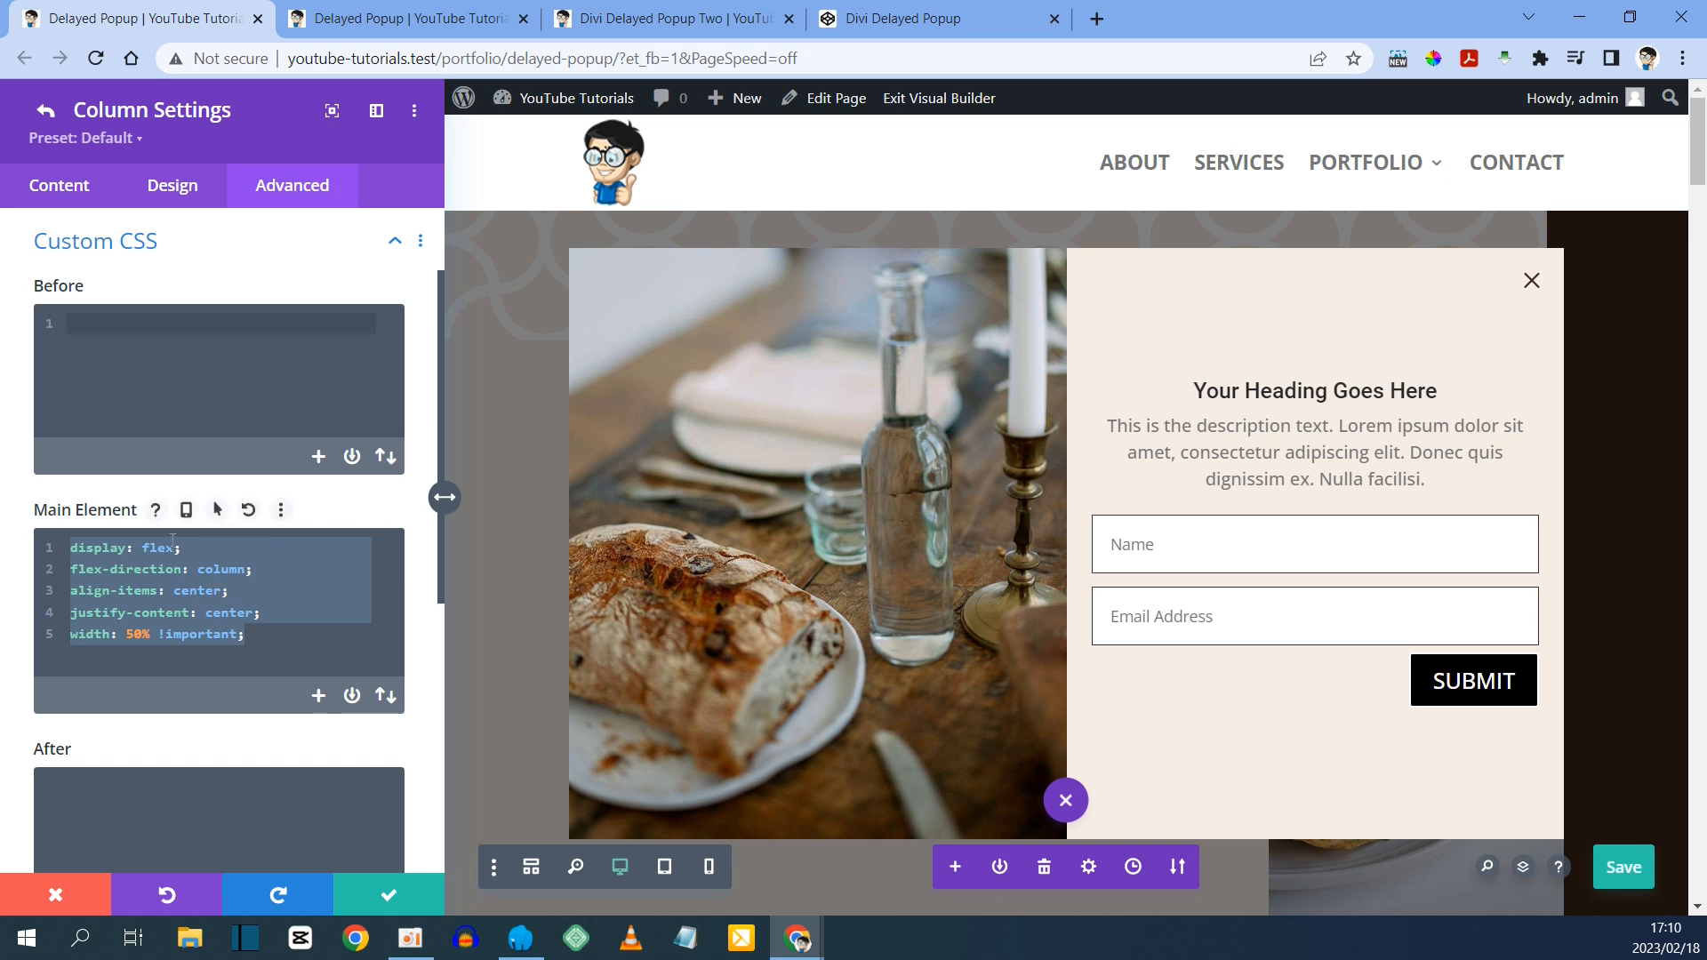
- Give the third column's tablet Main Element the copied flex CSS with width: 100% !important; and save the page
{"action": "left_click", "coordinate": [191, 510]}
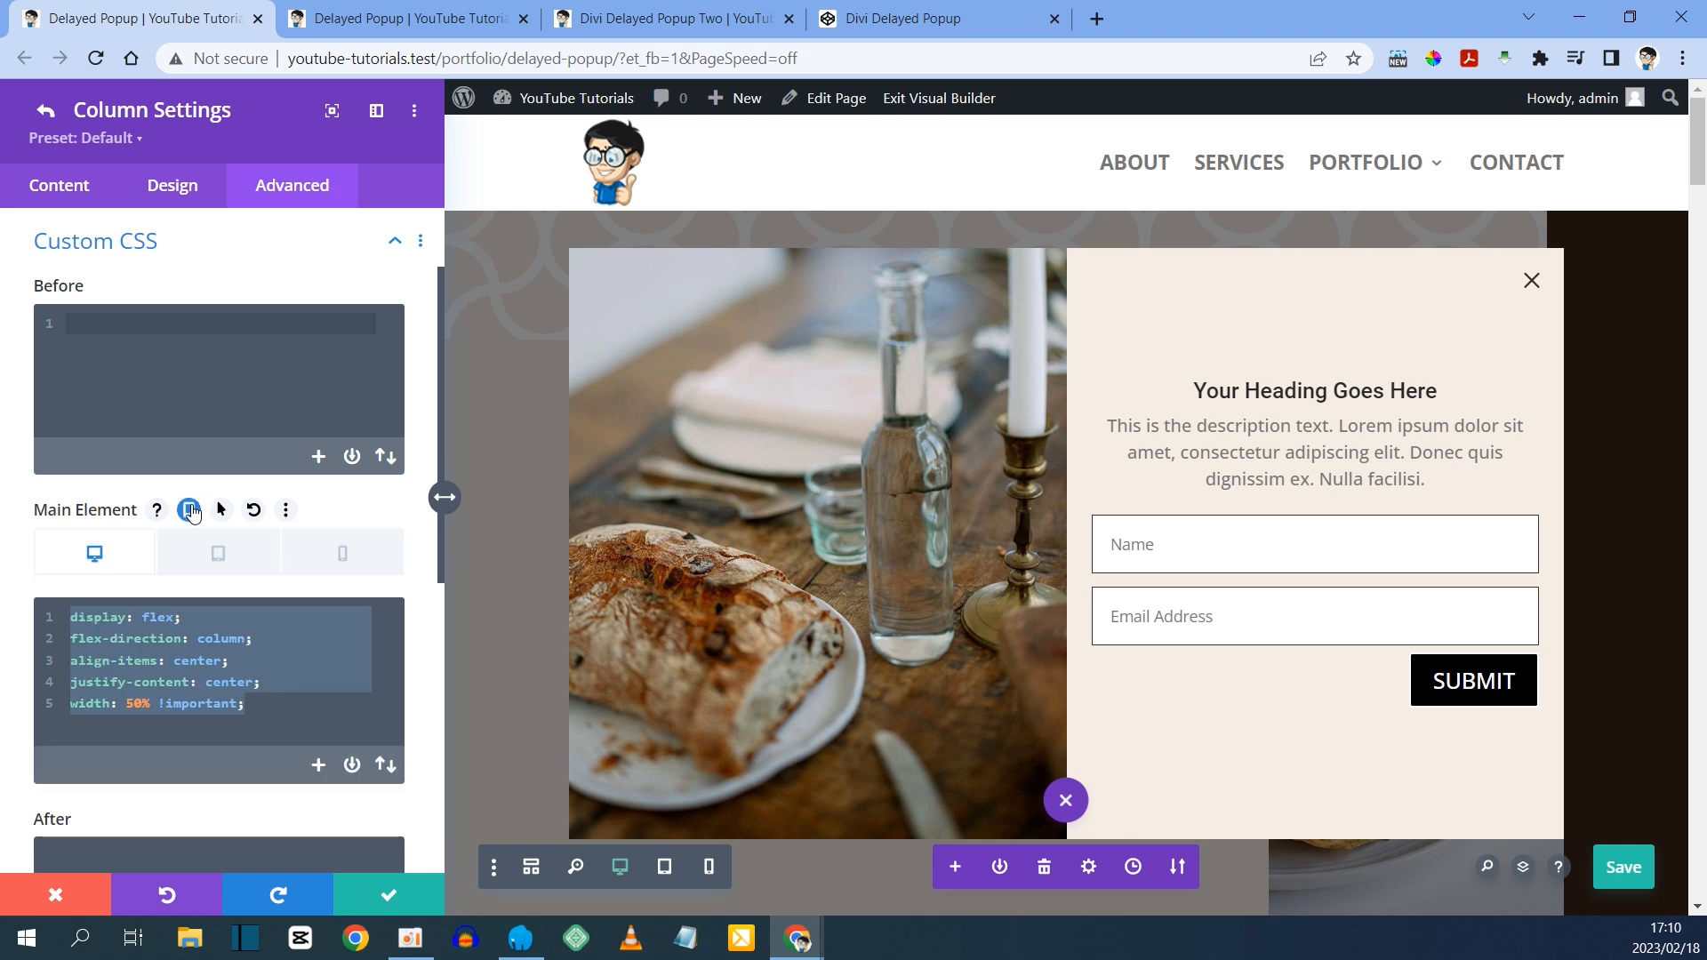
{"action": "left_click", "coordinate": [220, 560]}
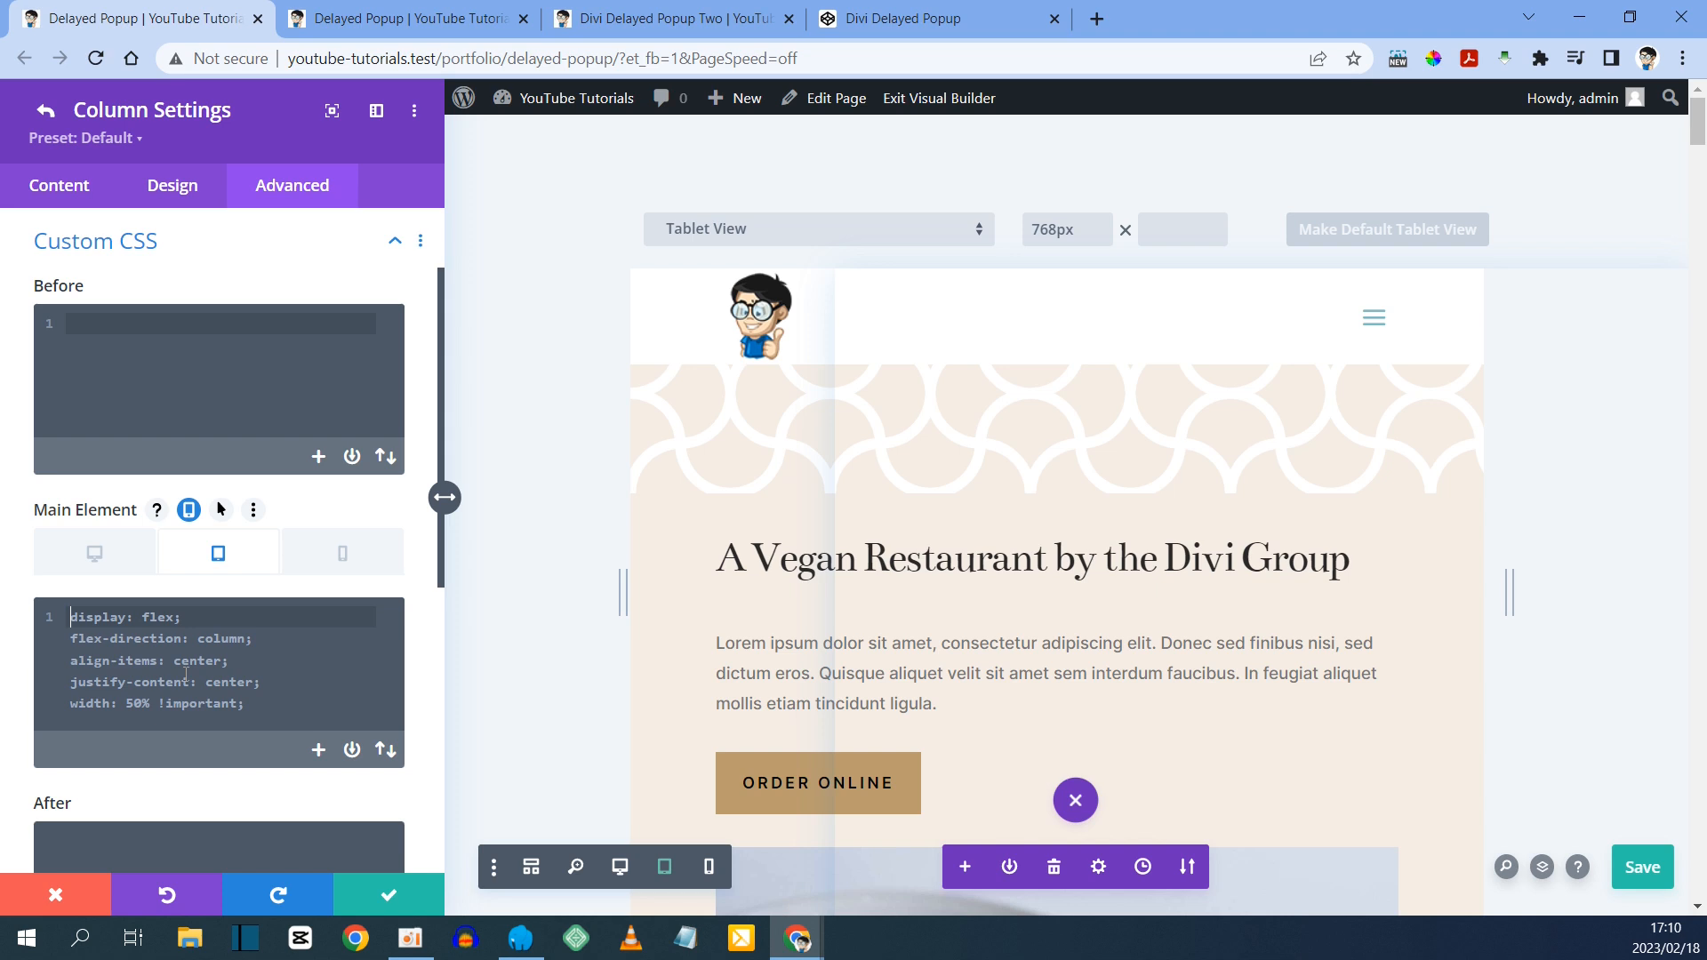
{"action": "key", "text": "Left"}
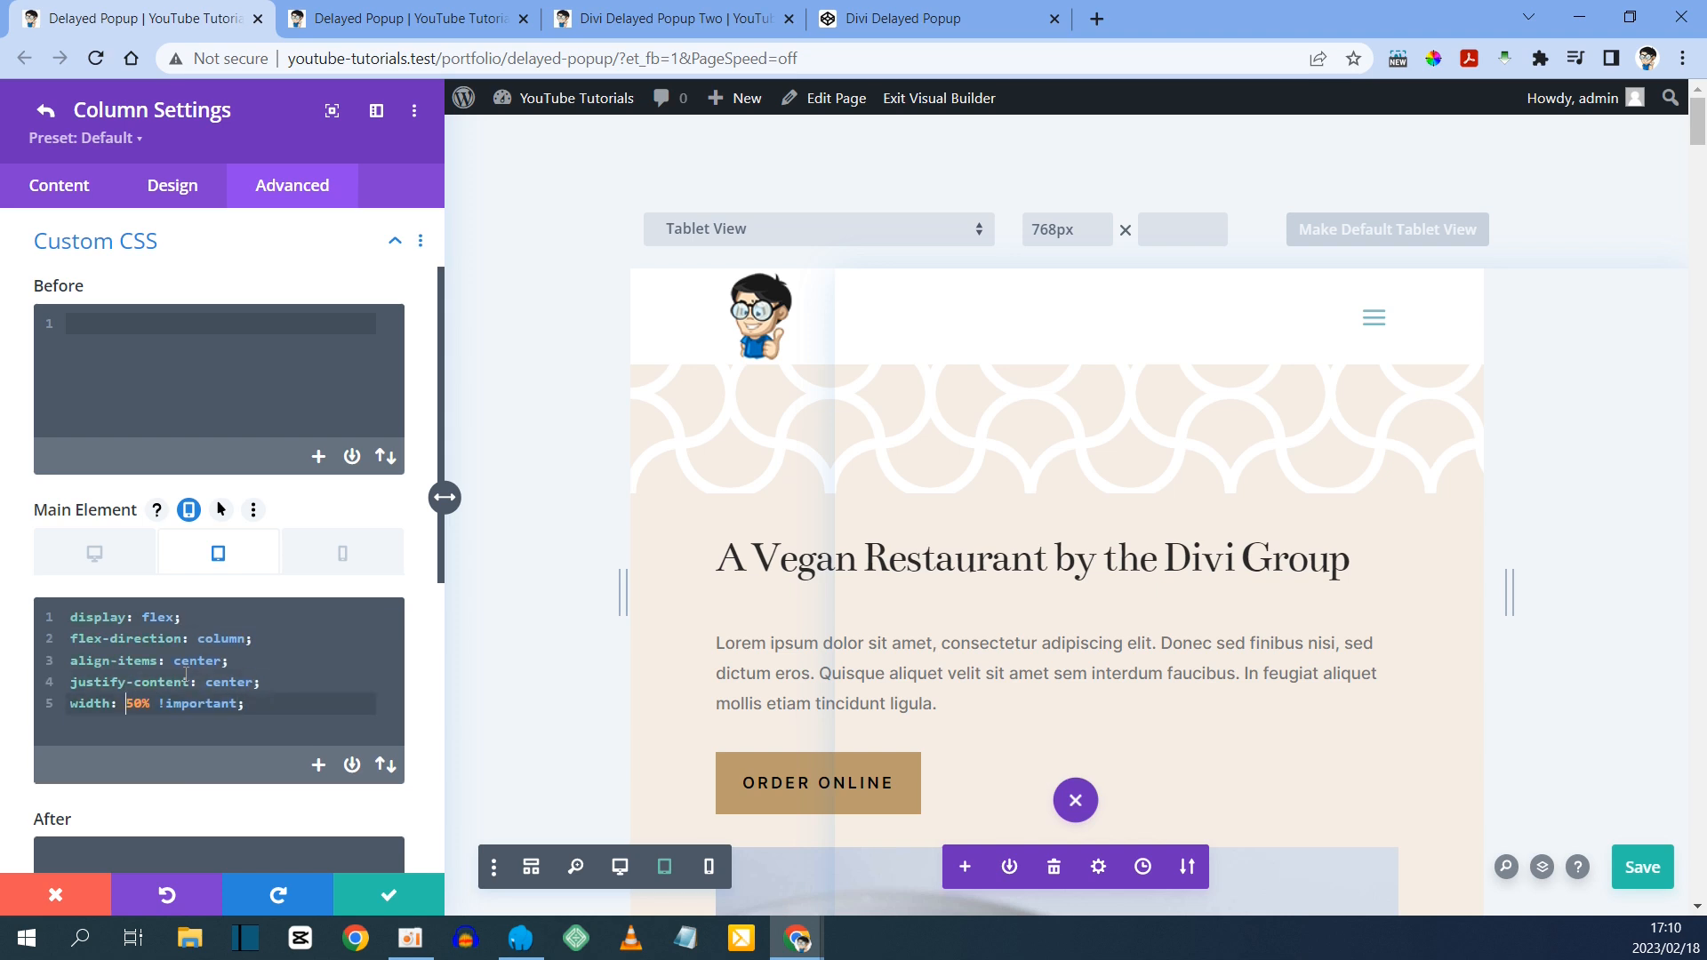
{"action": "key", "text": "Delete"}
{"action": "type", "text": "10"}
{"action": "left_click", "coordinate": [1642, 867]}
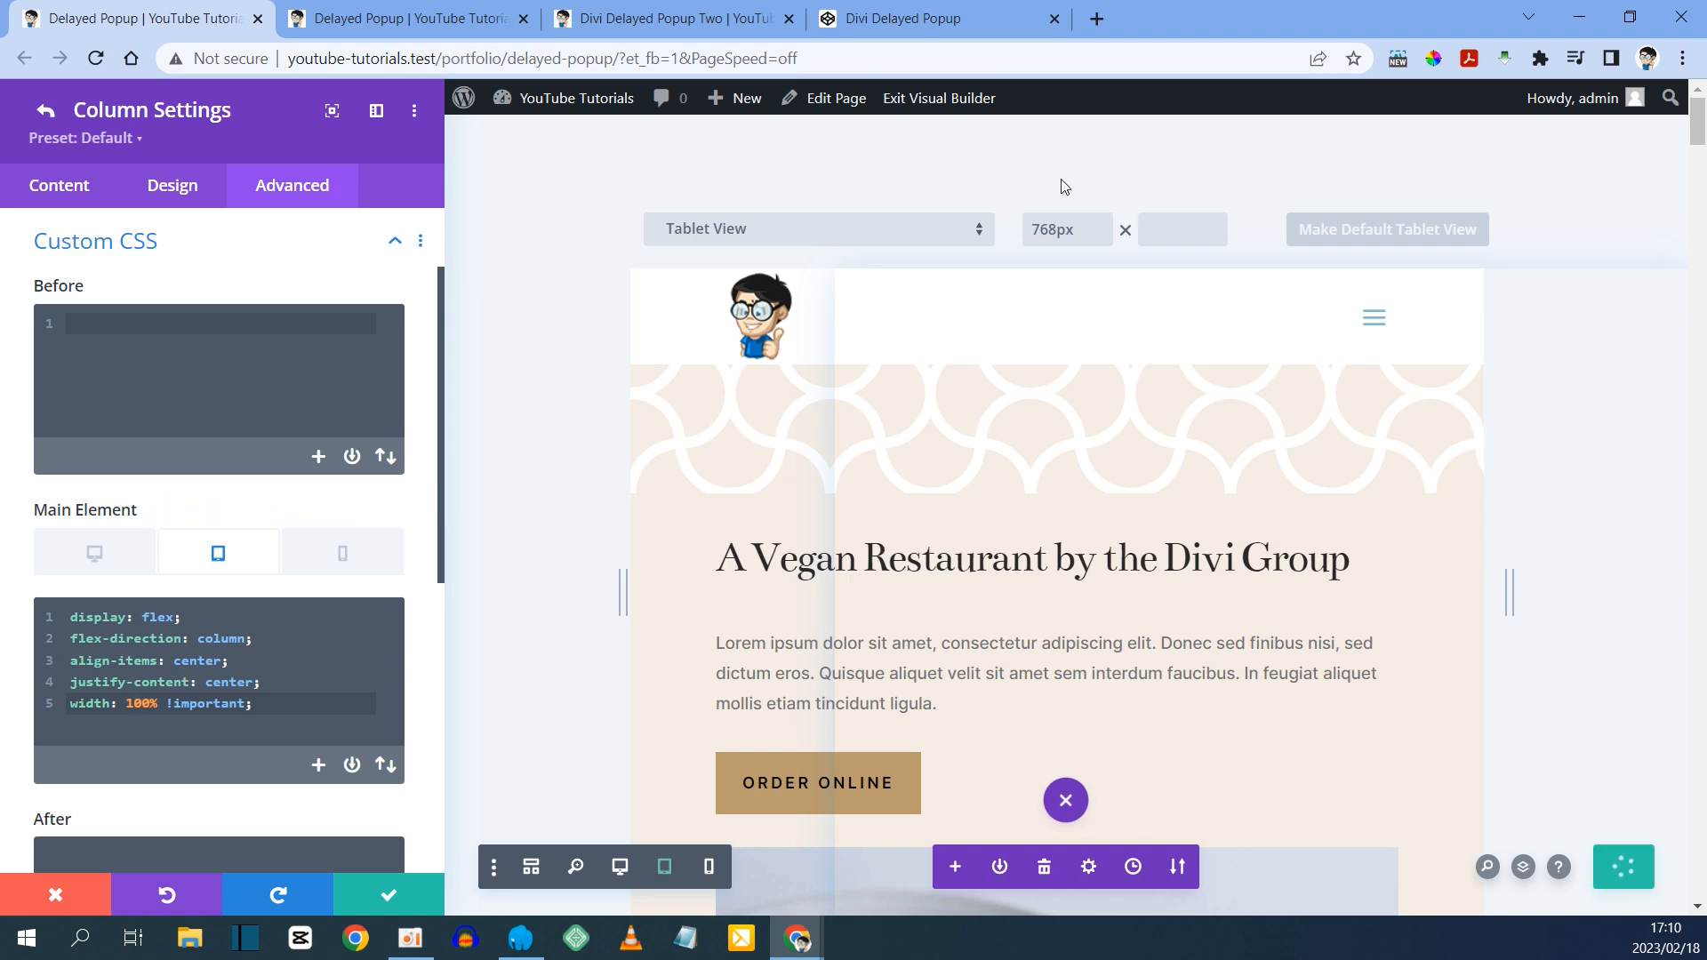
- Check the live page's iPad preview, then copy the max-width: 980px media query for .dg-popup-img img from the CodePen pen
{"action": "left_click", "coordinate": [409, 18]}
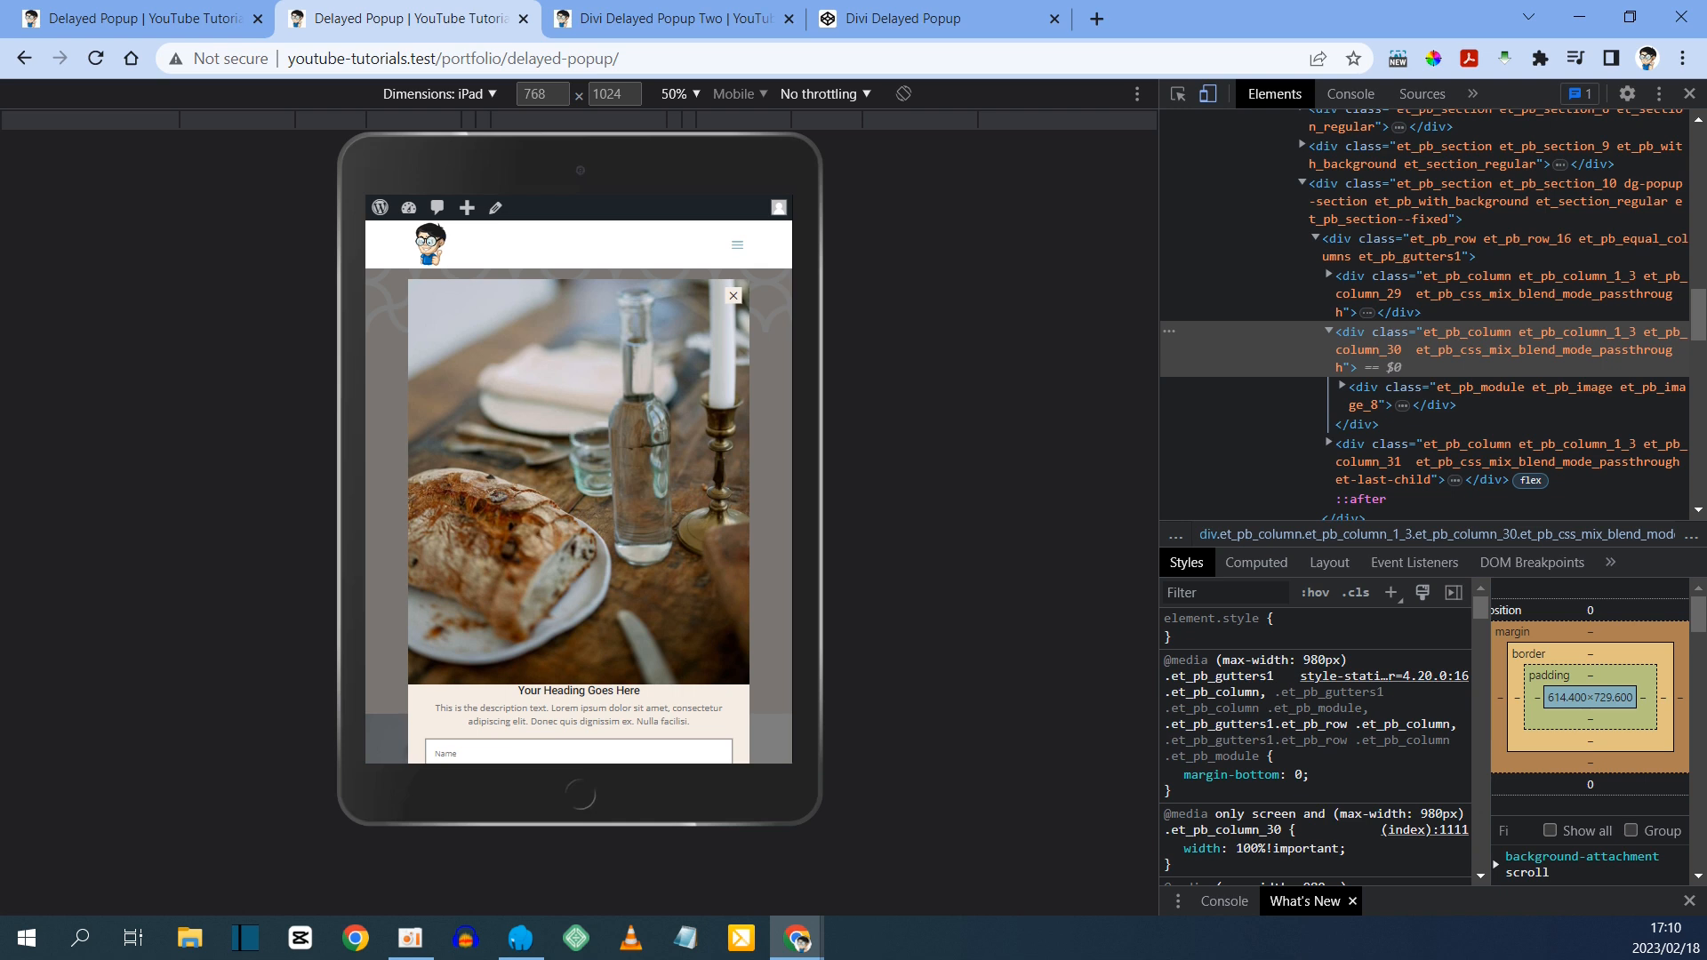
{"action": "left_click", "coordinate": [913, 8]}
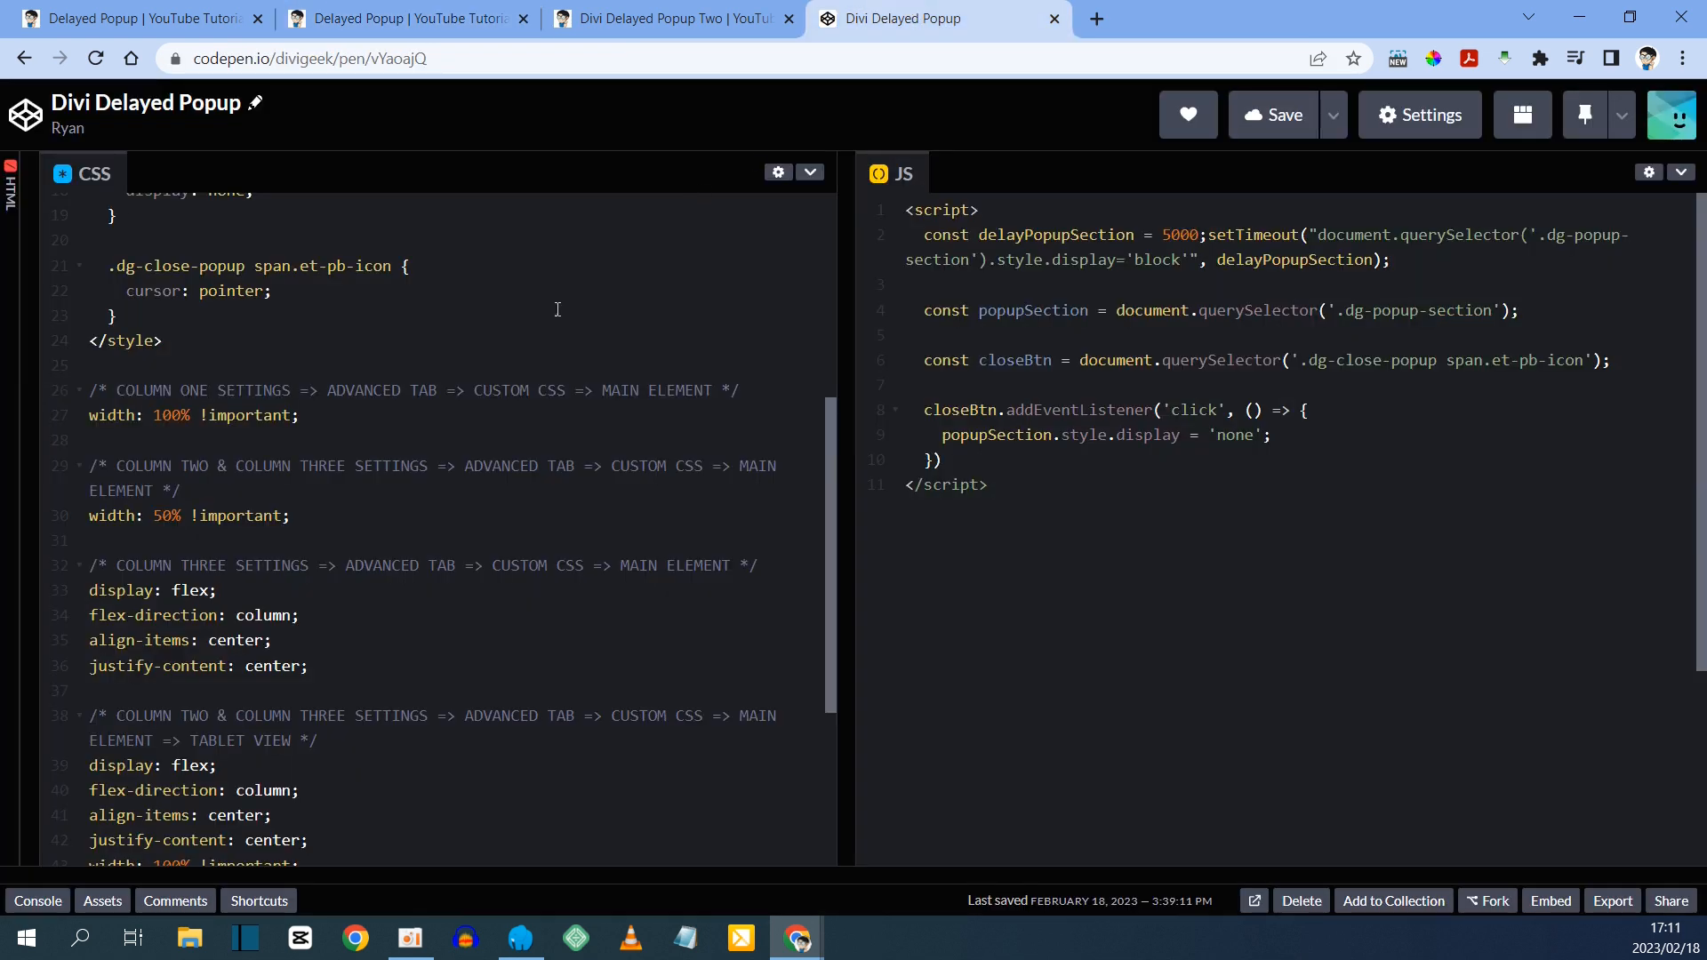
{"action": "scroll", "coordinate": [557, 309], "scroll_direction": "up", "scroll_amount": 5}
{"action": "left_click", "coordinate": [412, 279]}
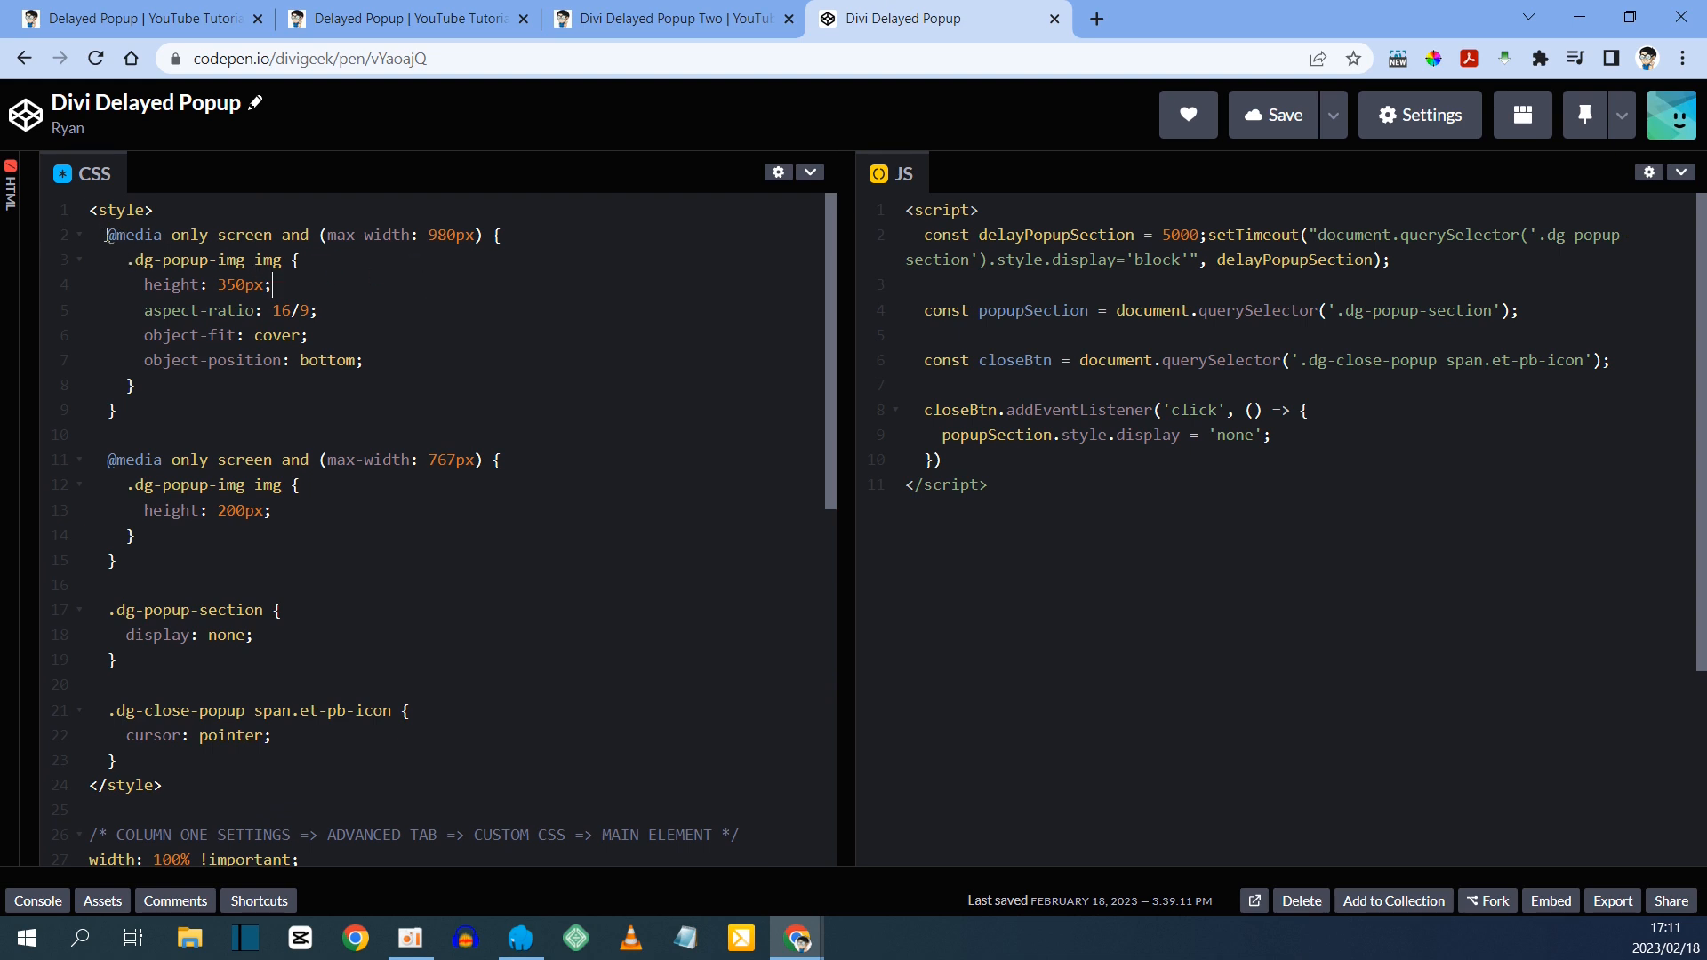
{"action": "left_click_drag", "start_coordinate": [100, 236], "coordinate": [133, 412]}
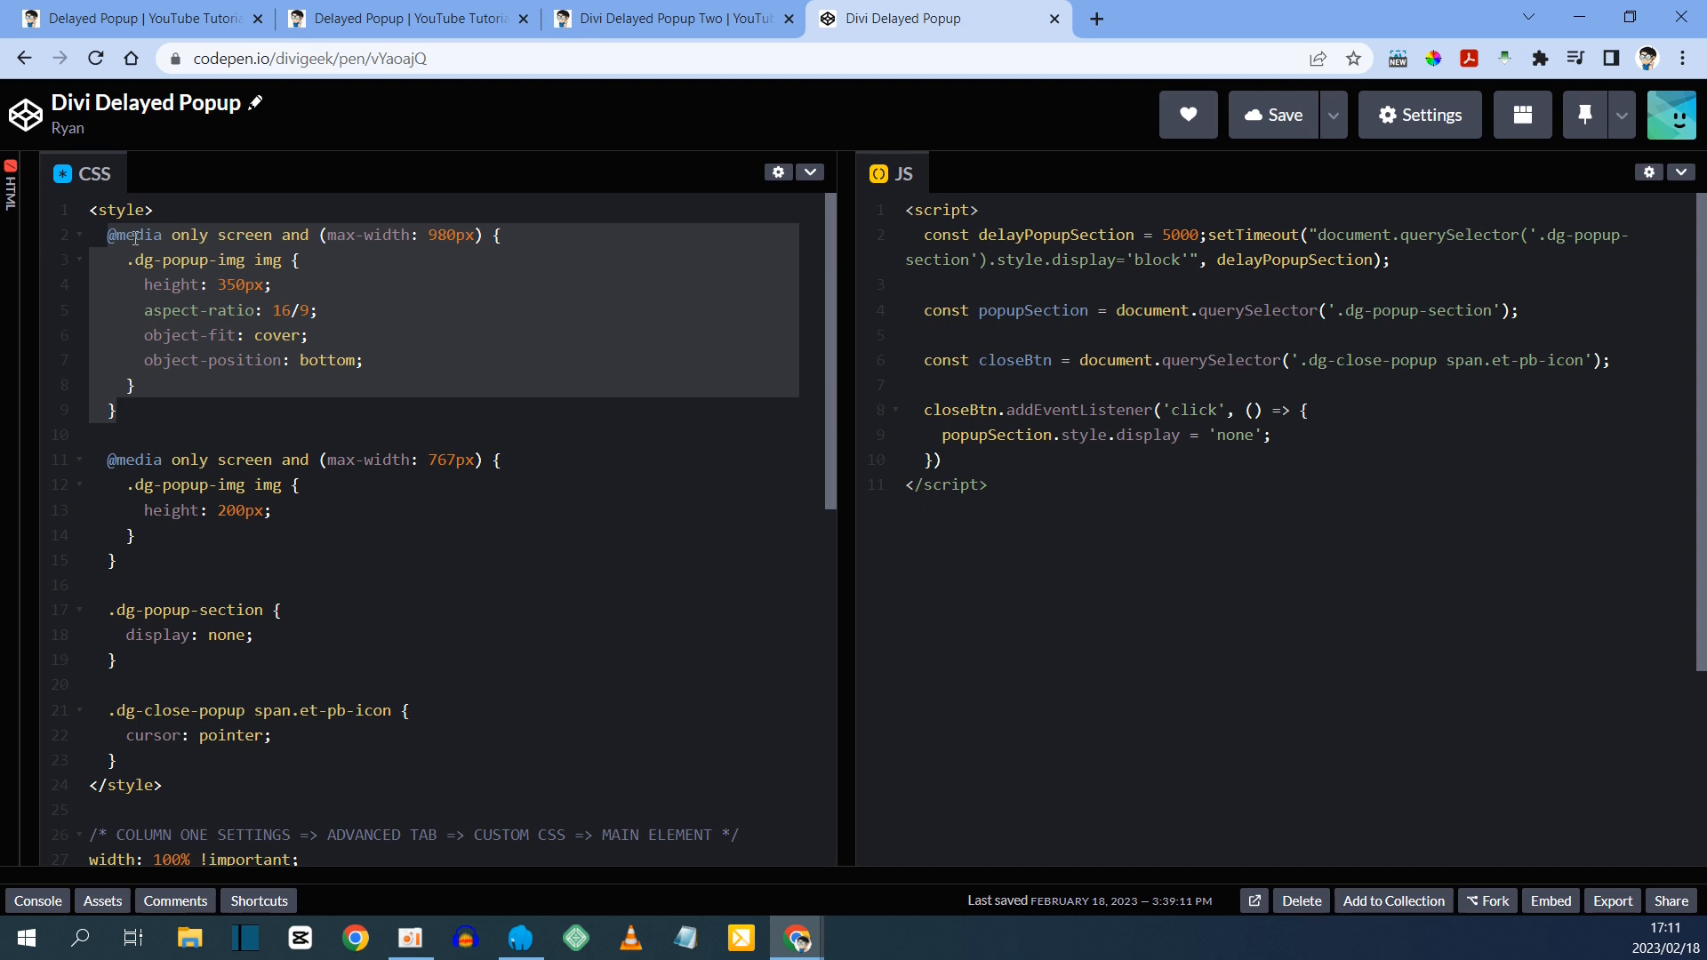
{"action": "right_click", "coordinate": [206, 270]}
{"action": "left_click", "coordinate": [264, 349]}
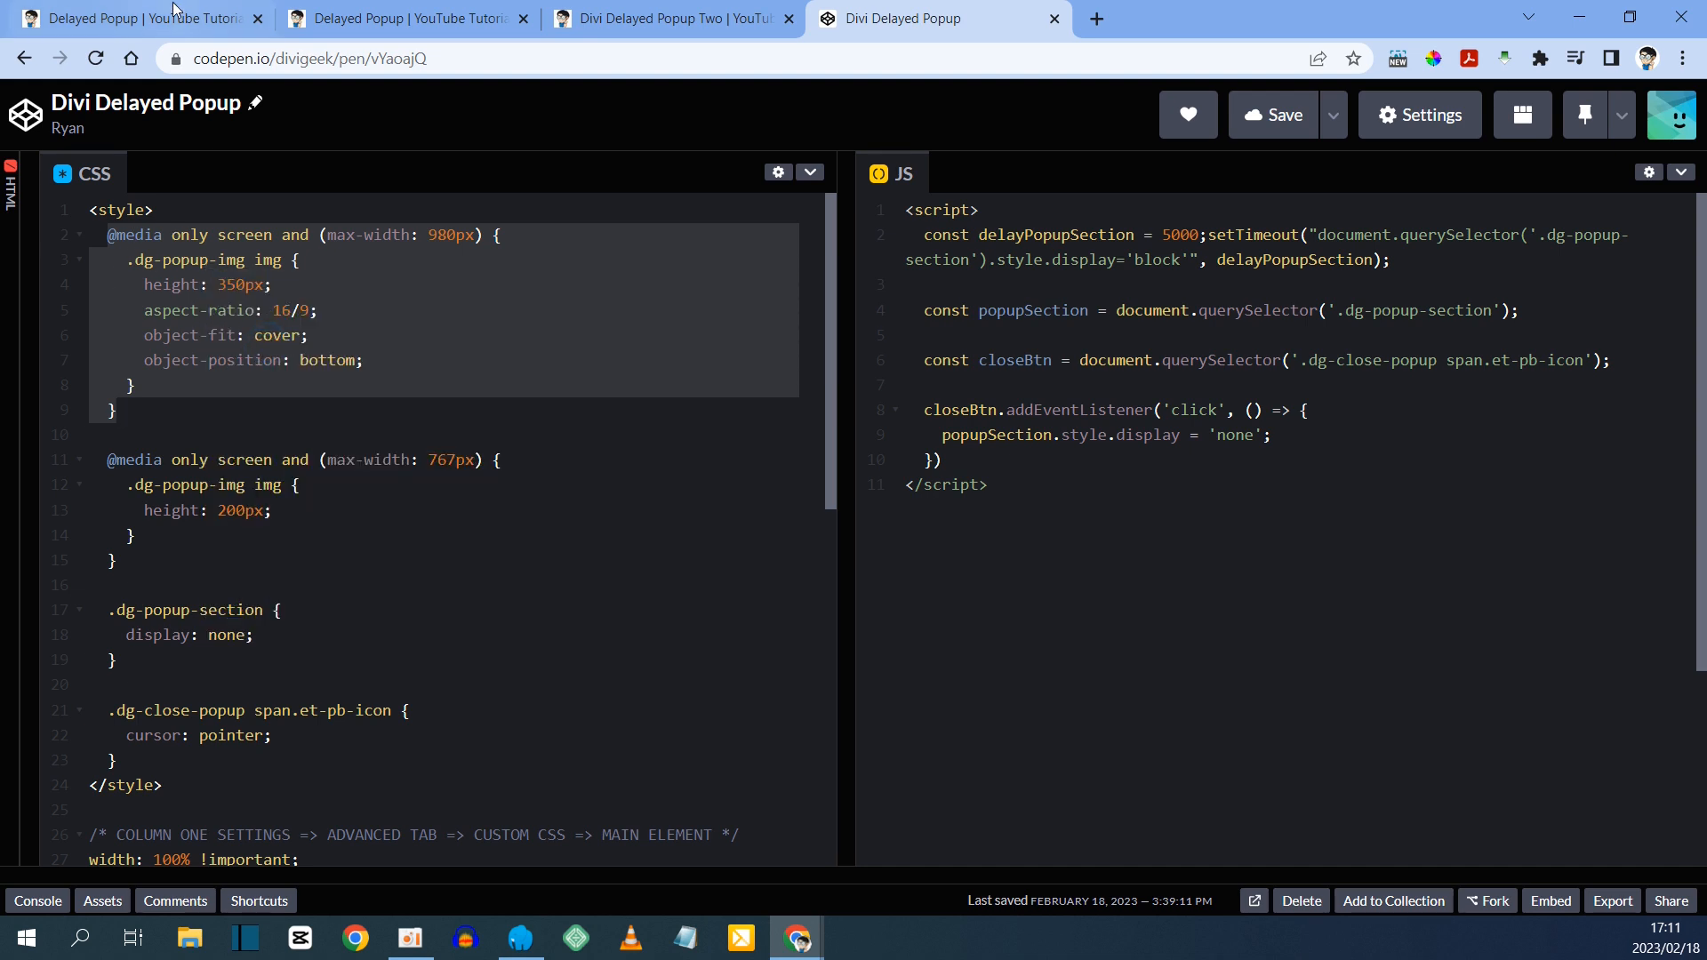
- Return to the page builder and apply the column and row settings
{"action": "left_click", "coordinate": [175, 9]}
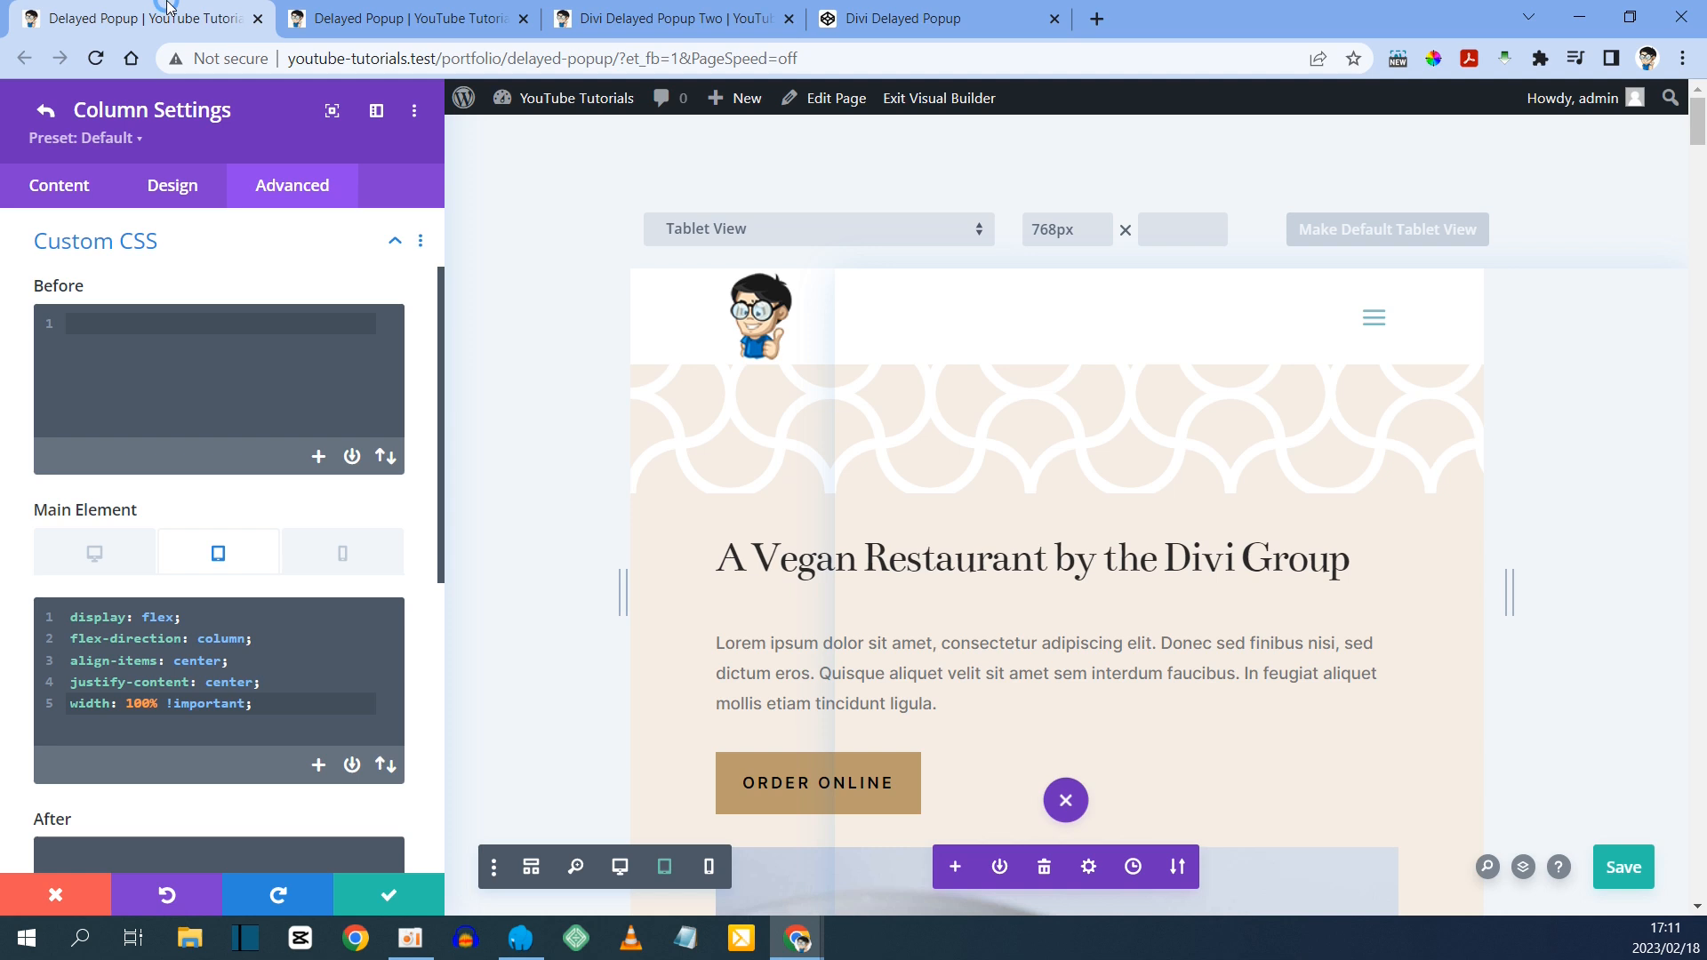
{"action": "left_click", "coordinate": [388, 894]}
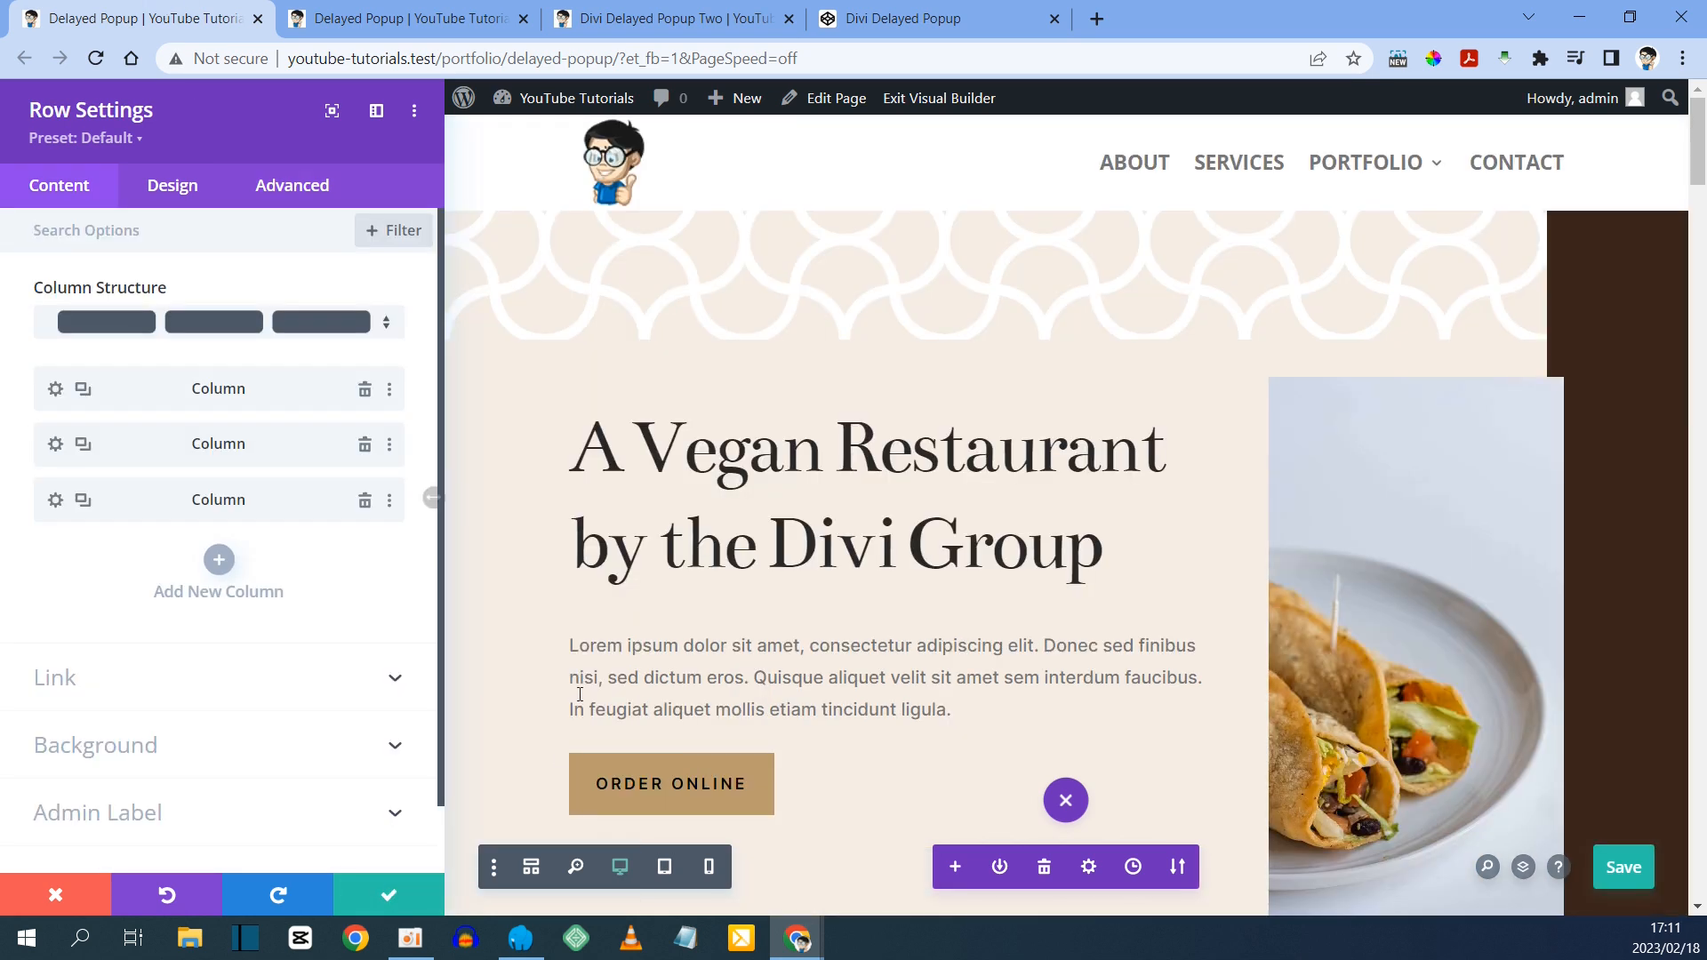
{"action": "left_click", "coordinate": [389, 894]}
{"action": "scroll", "coordinate": [617, 614], "scroll_direction": "down", "scroll_amount": 2}
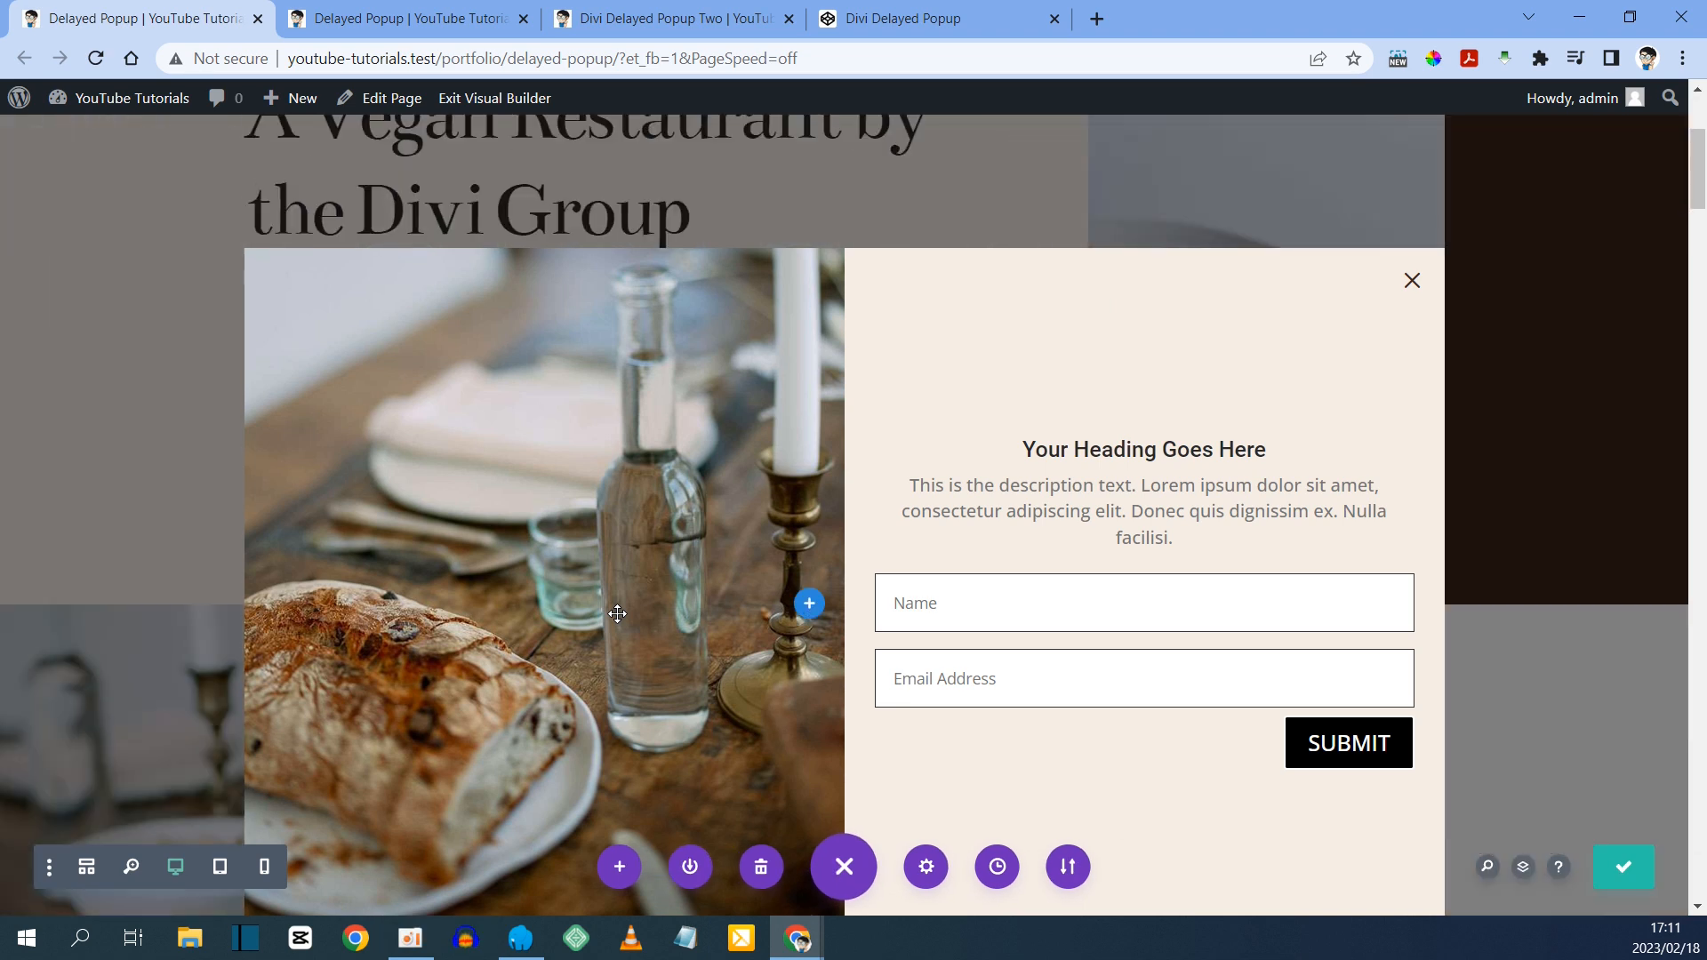
- In wireframe view, paste the max-width: 980px media query inside the Code module's style block and save the page
{"action": "left_click", "coordinate": [92, 868]}
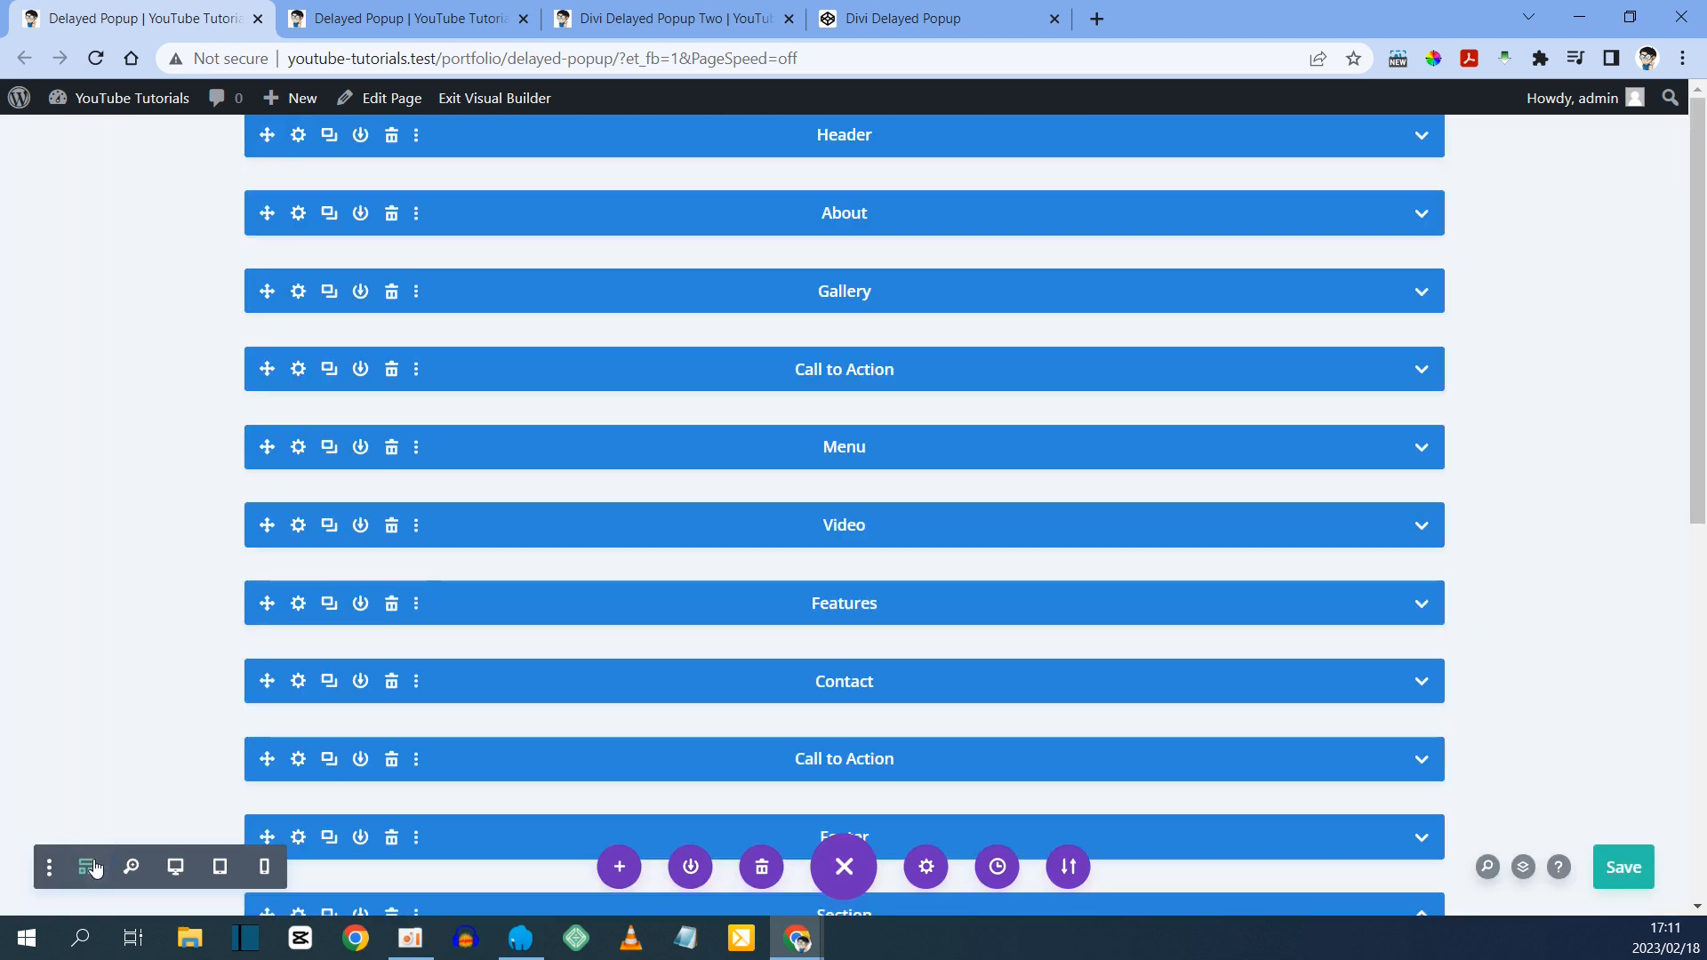
{"action": "scroll", "coordinate": [544, 724], "scroll_direction": "down", "scroll_amount": 8}
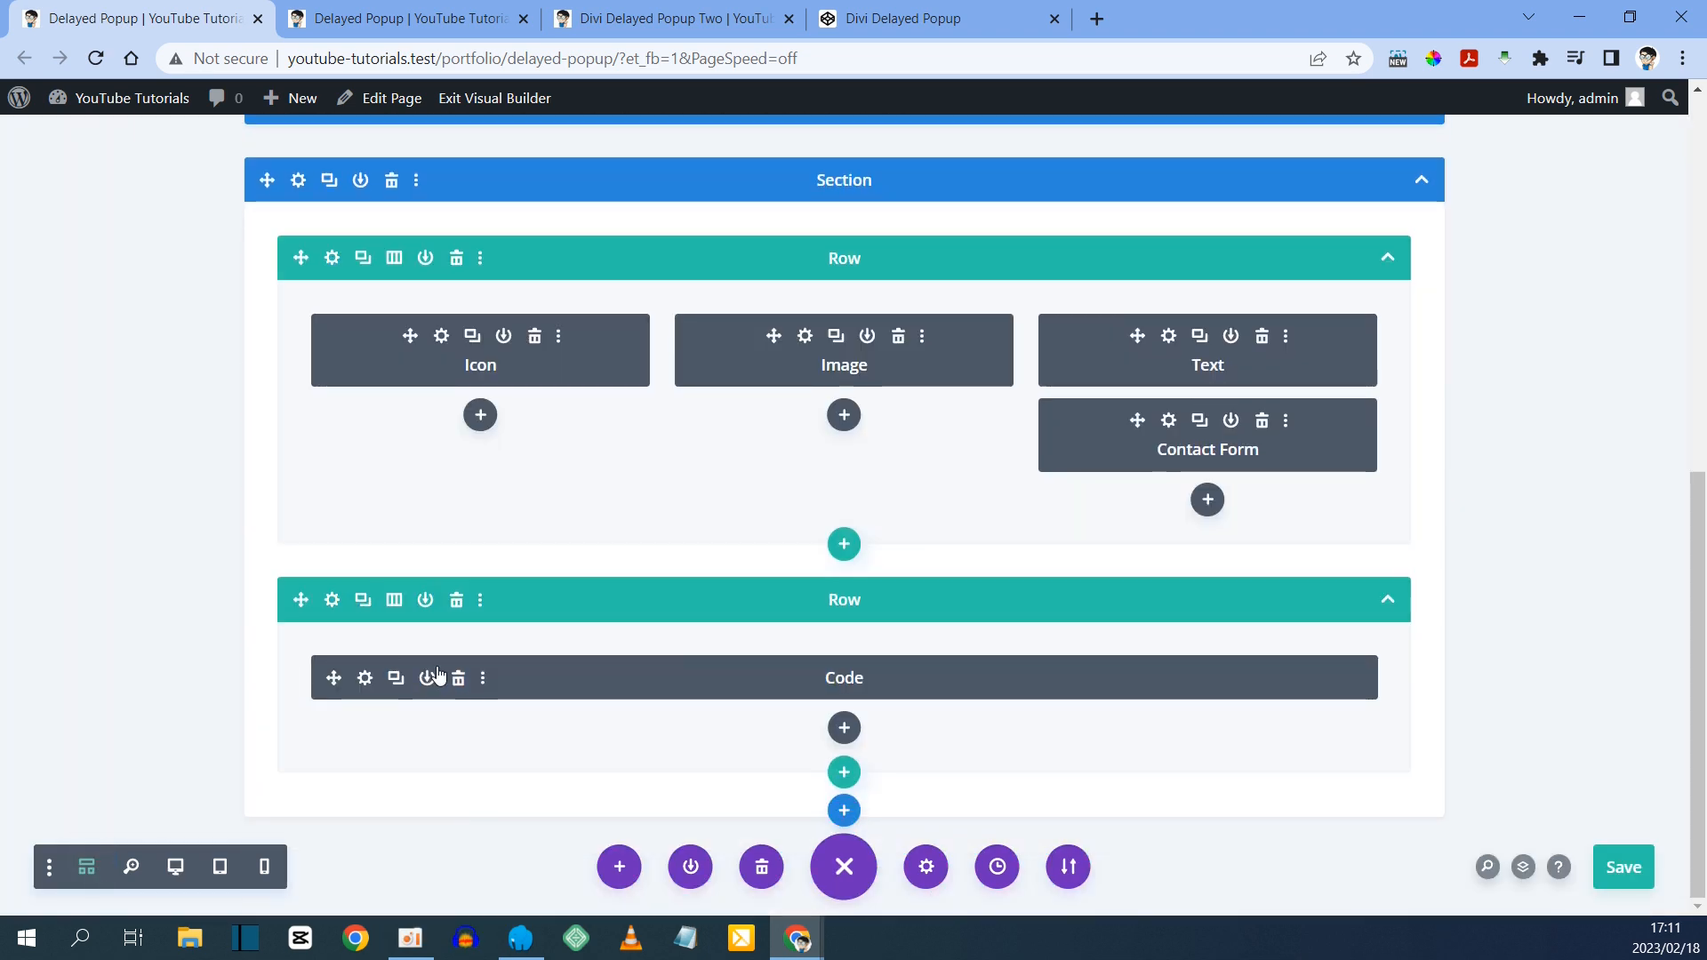
{"action": "left_click", "coordinate": [365, 677]}
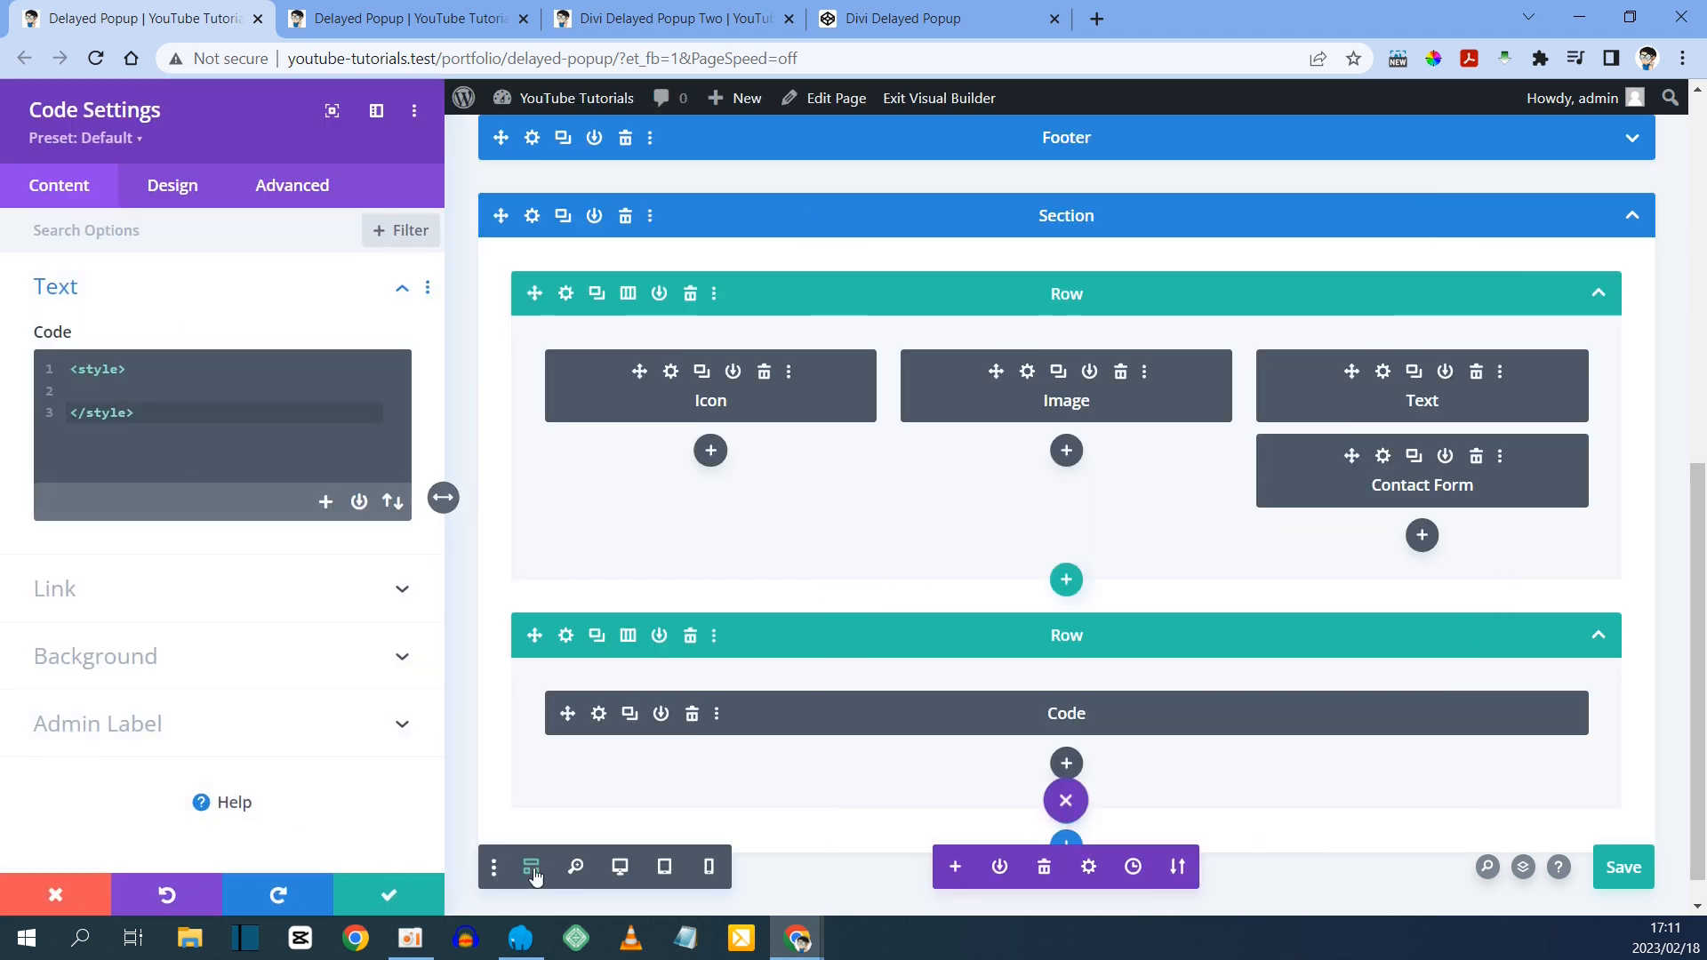
{"action": "left_click", "coordinate": [160, 382]}
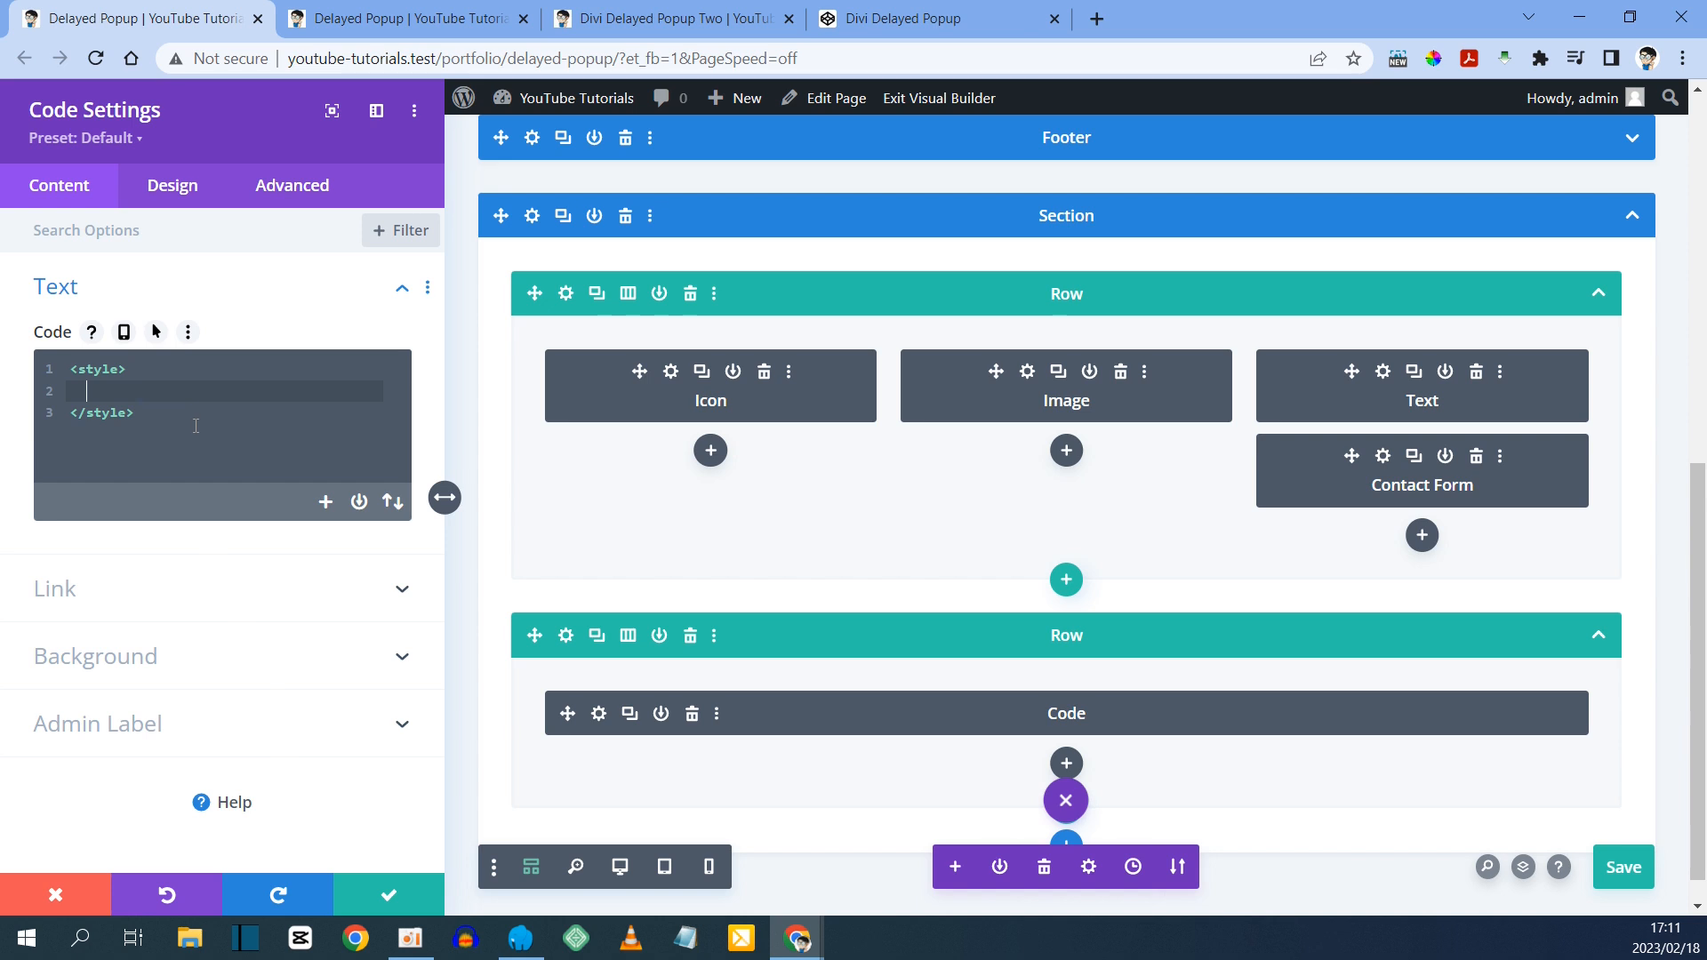
{"action": "type", "text": "@media only screen and (max-width: 980px) {     .dg-popup-img img {       height: 350px;       aspect-ratio: 16/9;       object-fit: cover;       object-position: bottom;     }   }"}
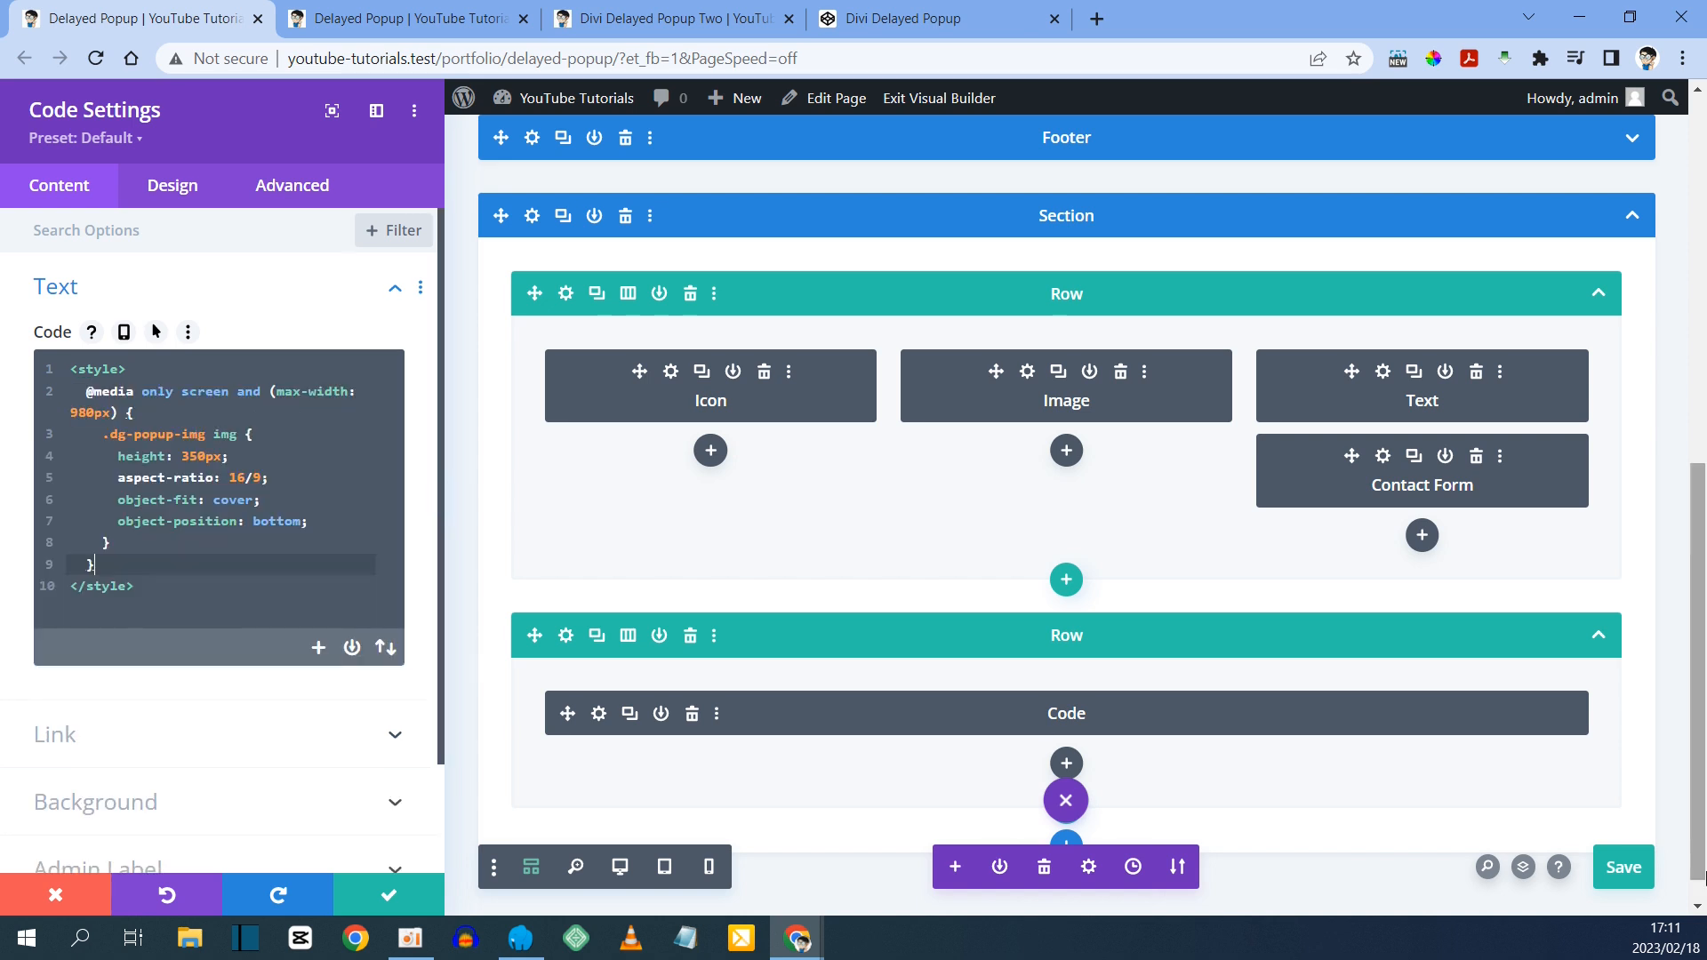
{"action": "left_click", "coordinate": [1619, 870]}
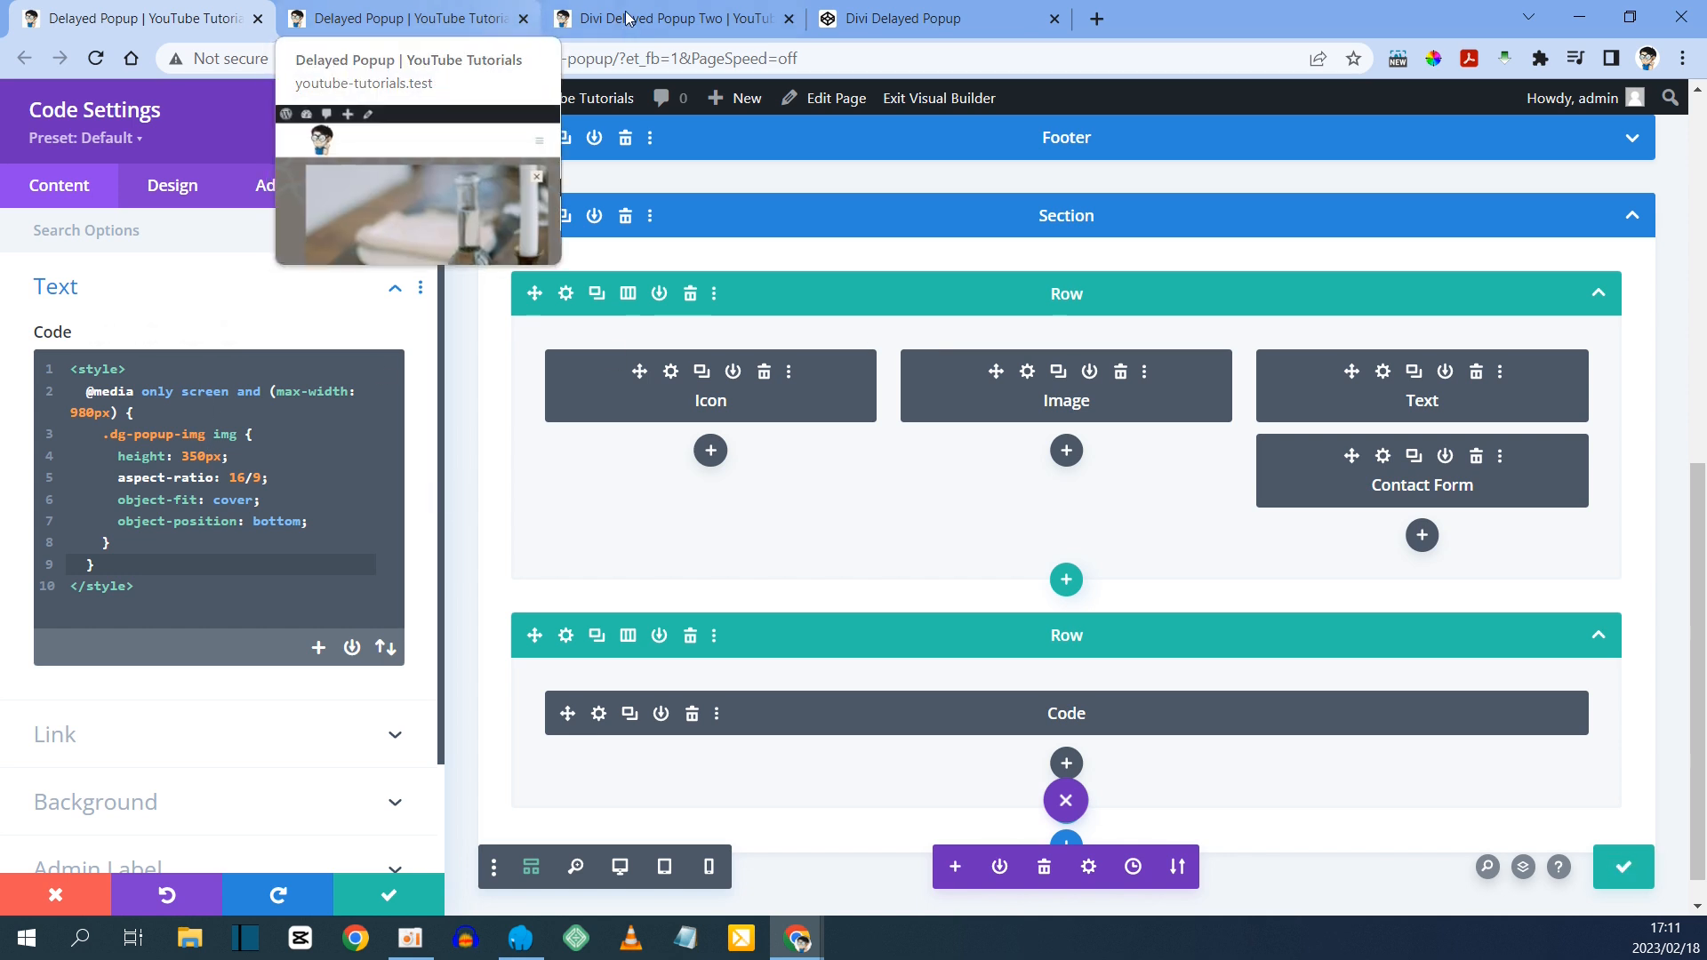
- Reload the live Delayed Popup page, then copy the class name dg-popup-img from the CodePen pen's CSS
{"action": "left_click", "coordinate": [481, 13]}
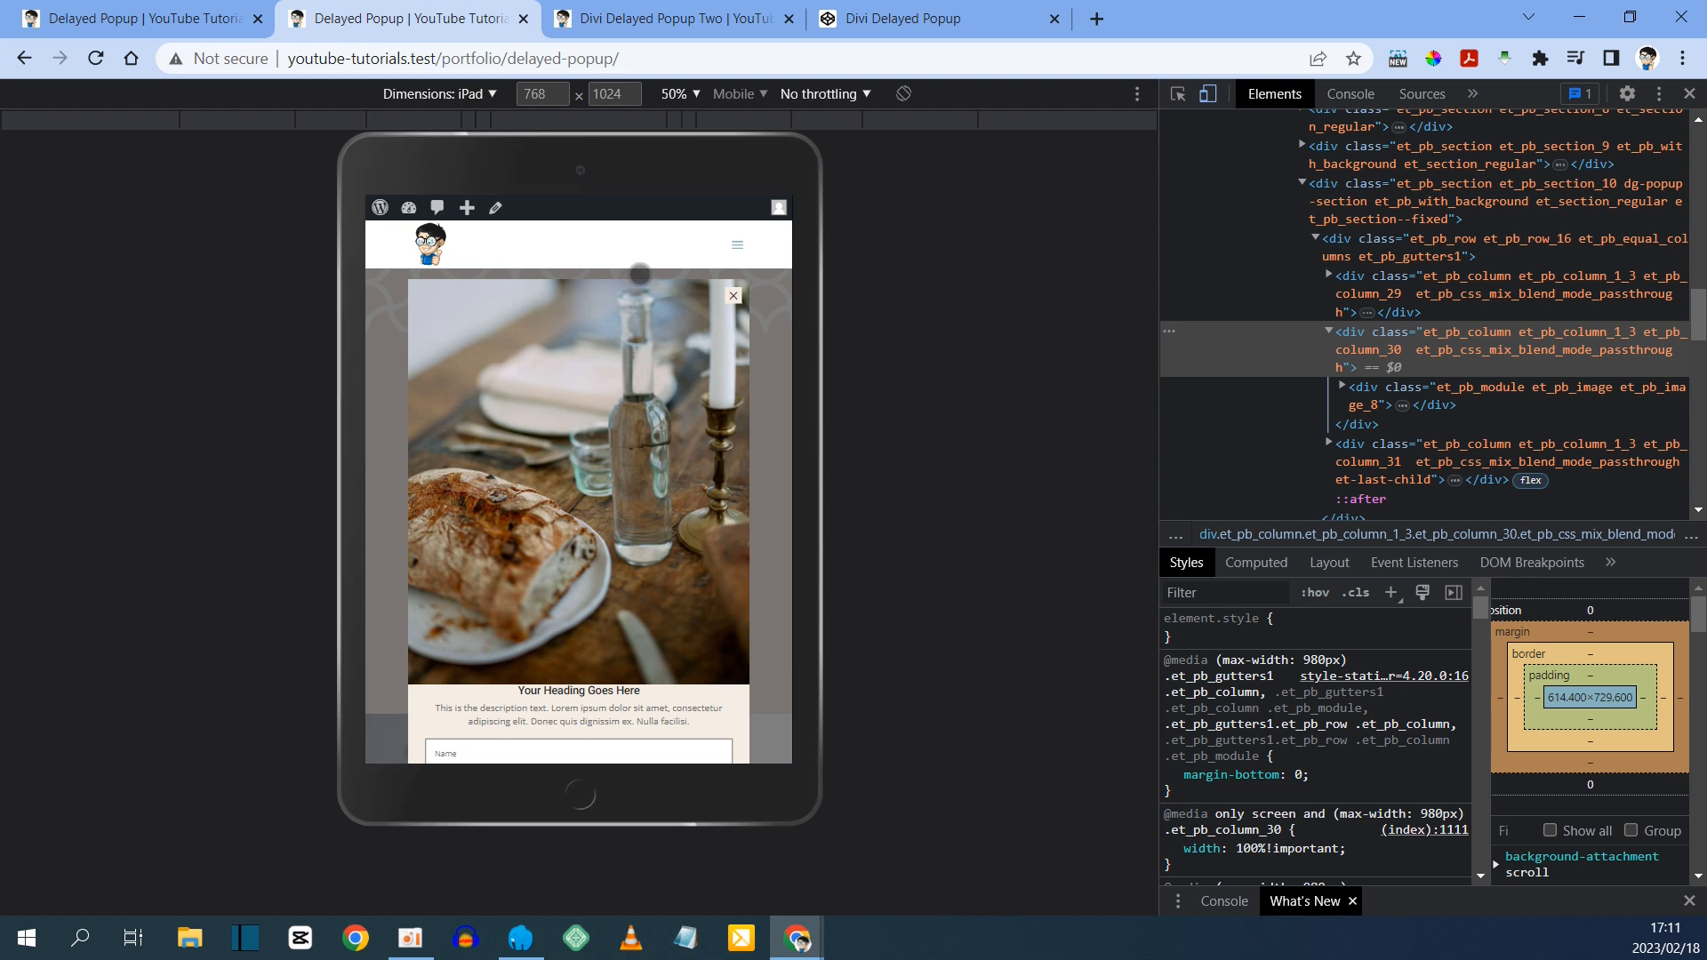
{"action": "key", "text": "F5"}
{"action": "left_click", "coordinate": [901, 21]}
{"action": "left_click", "coordinate": [401, 317]}
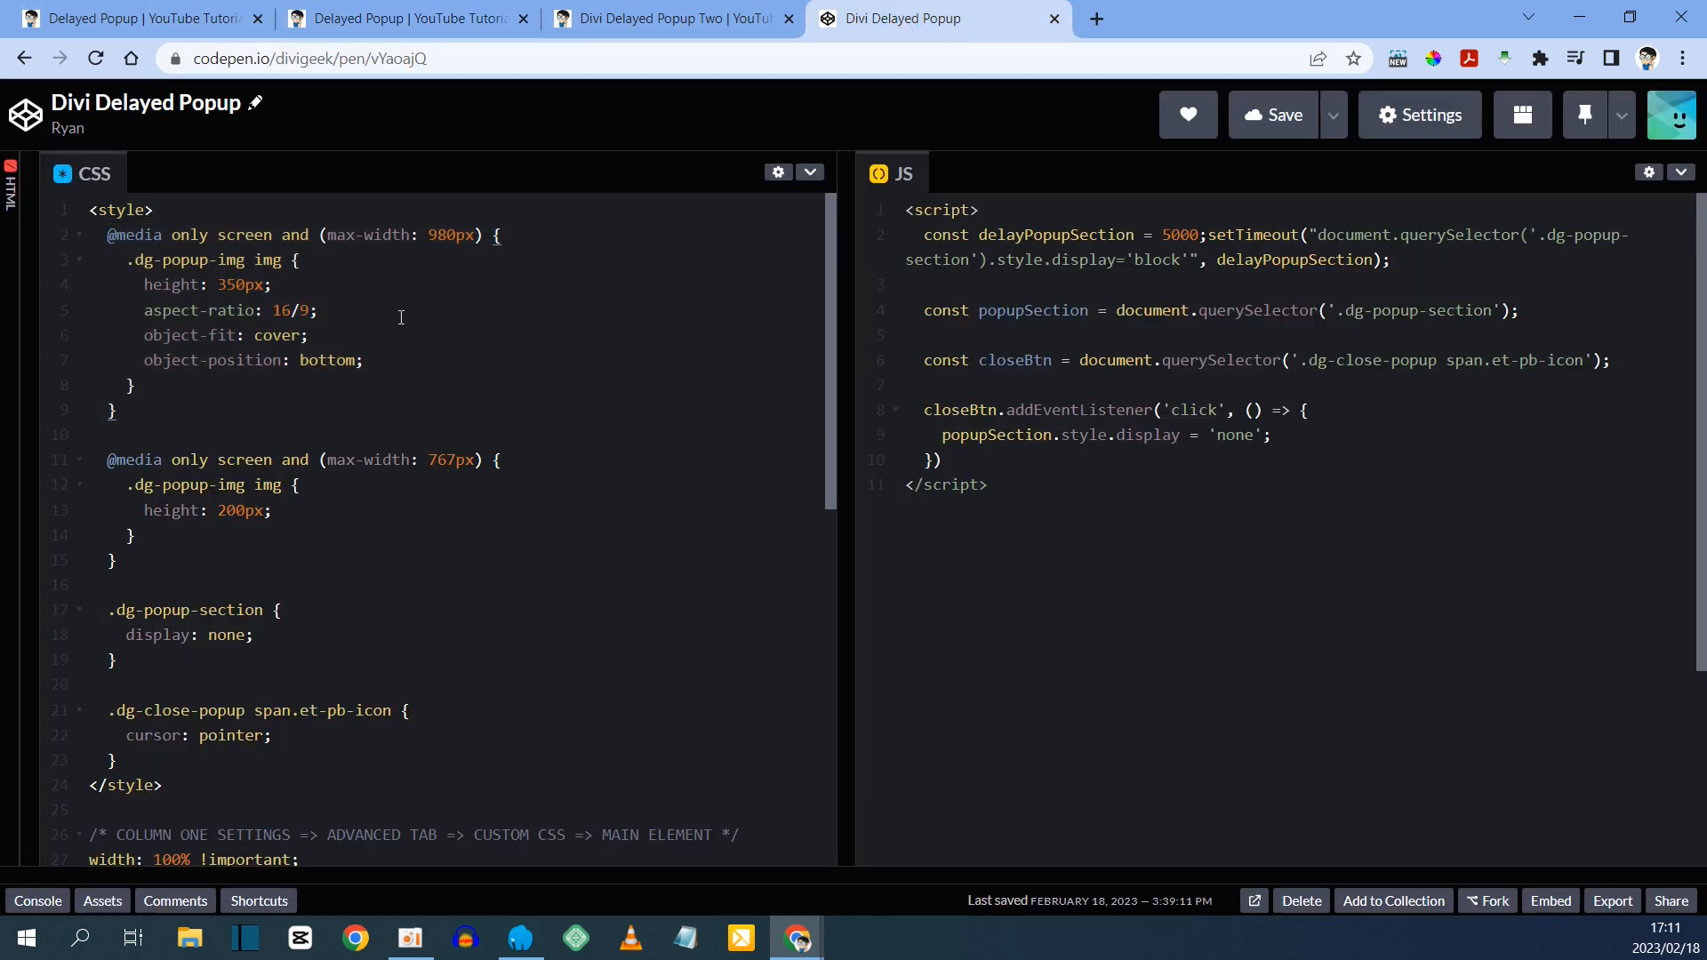
{"action": "left_click", "coordinate": [145, 260]}
{"action": "left_click_drag", "start_coordinate": [145, 258], "coordinate": [246, 257]}
{"action": "right_click", "coordinate": [233, 259]}
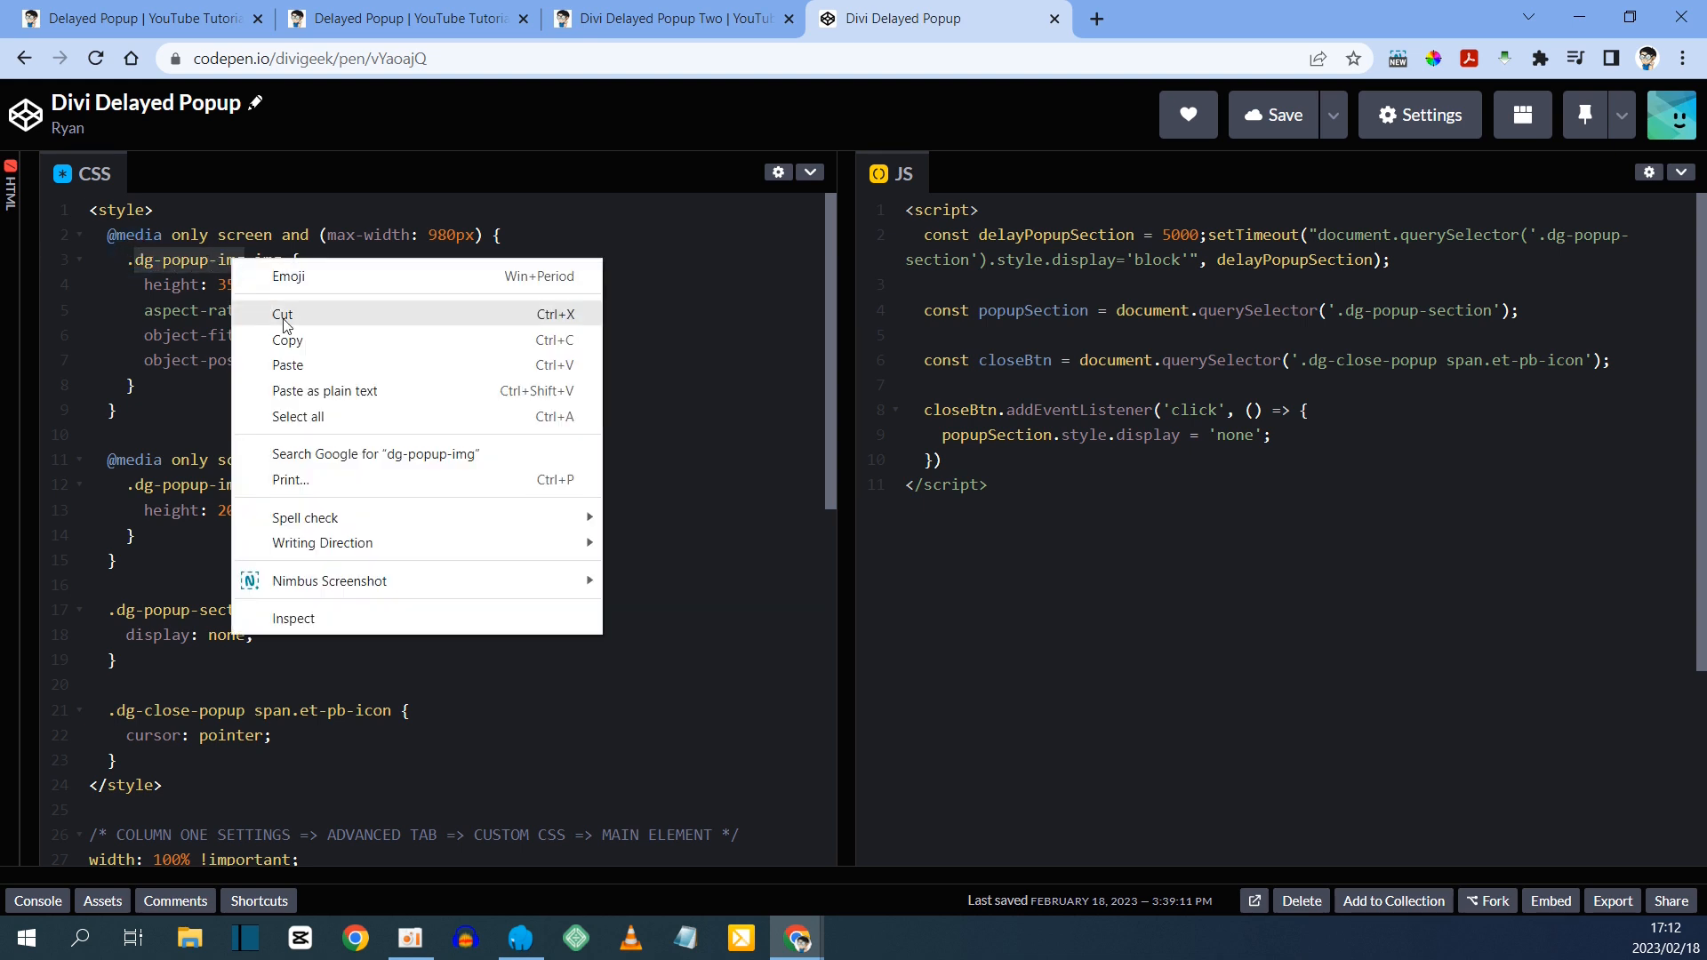
{"action": "left_click", "coordinate": [299, 342]}
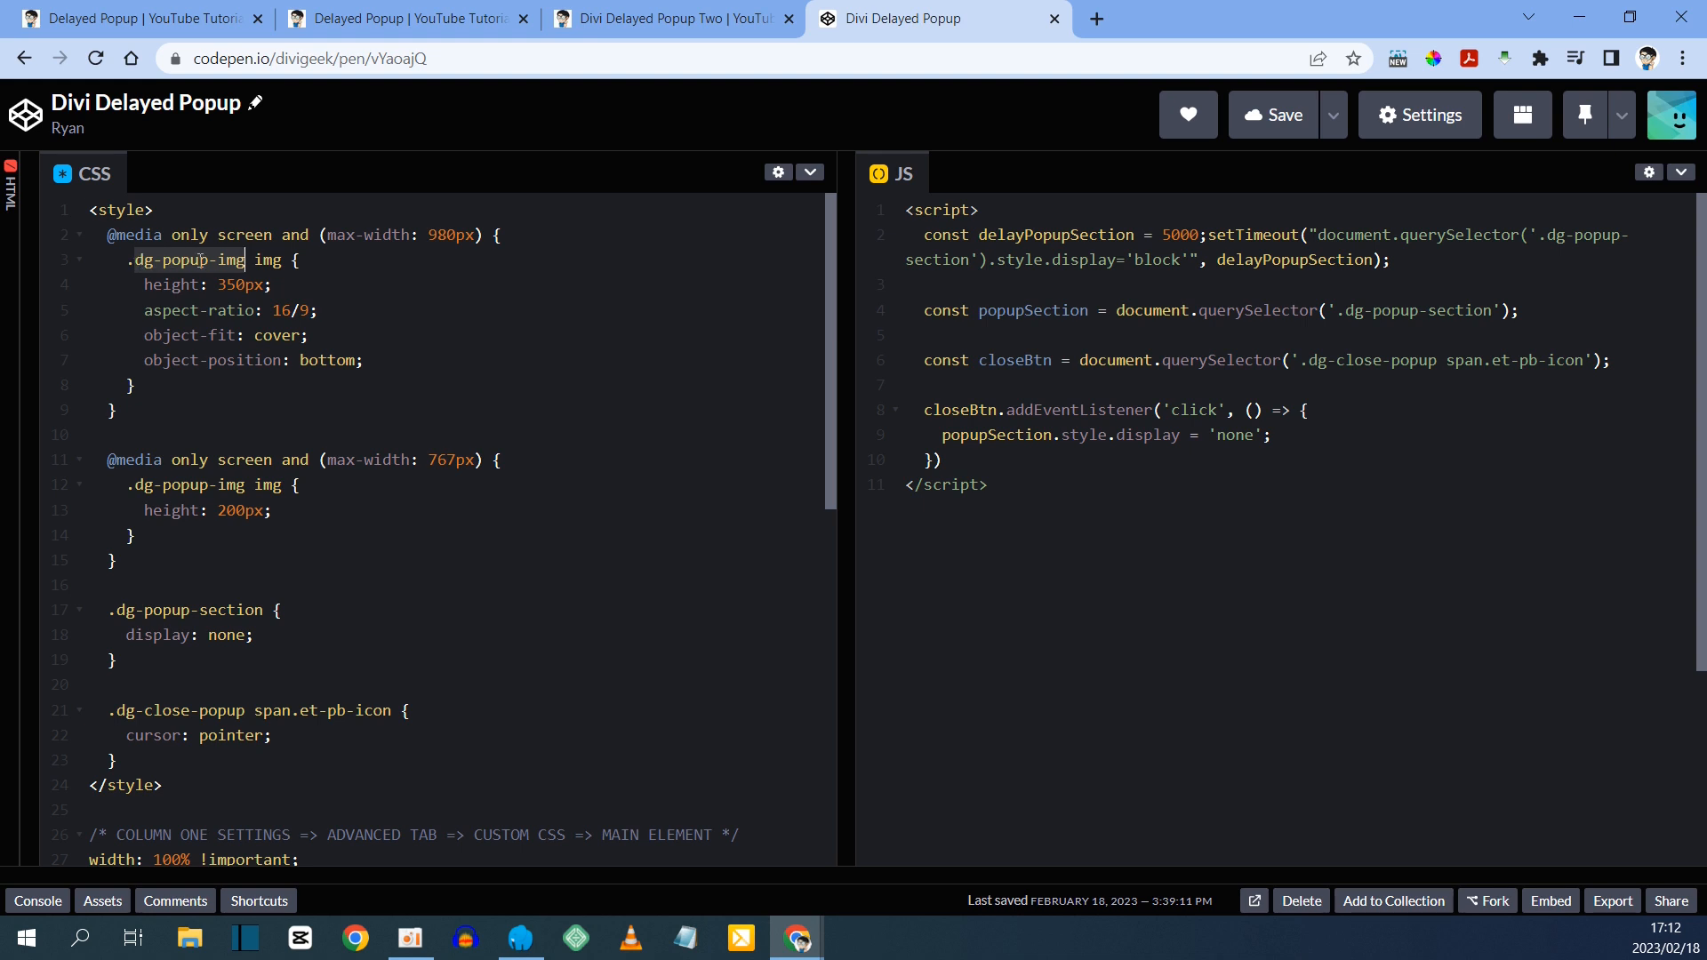
- Back in the builder, set the popup Image module's CSS Class to dg-popup-img and save the page
{"action": "left_click", "coordinate": [178, 21]}
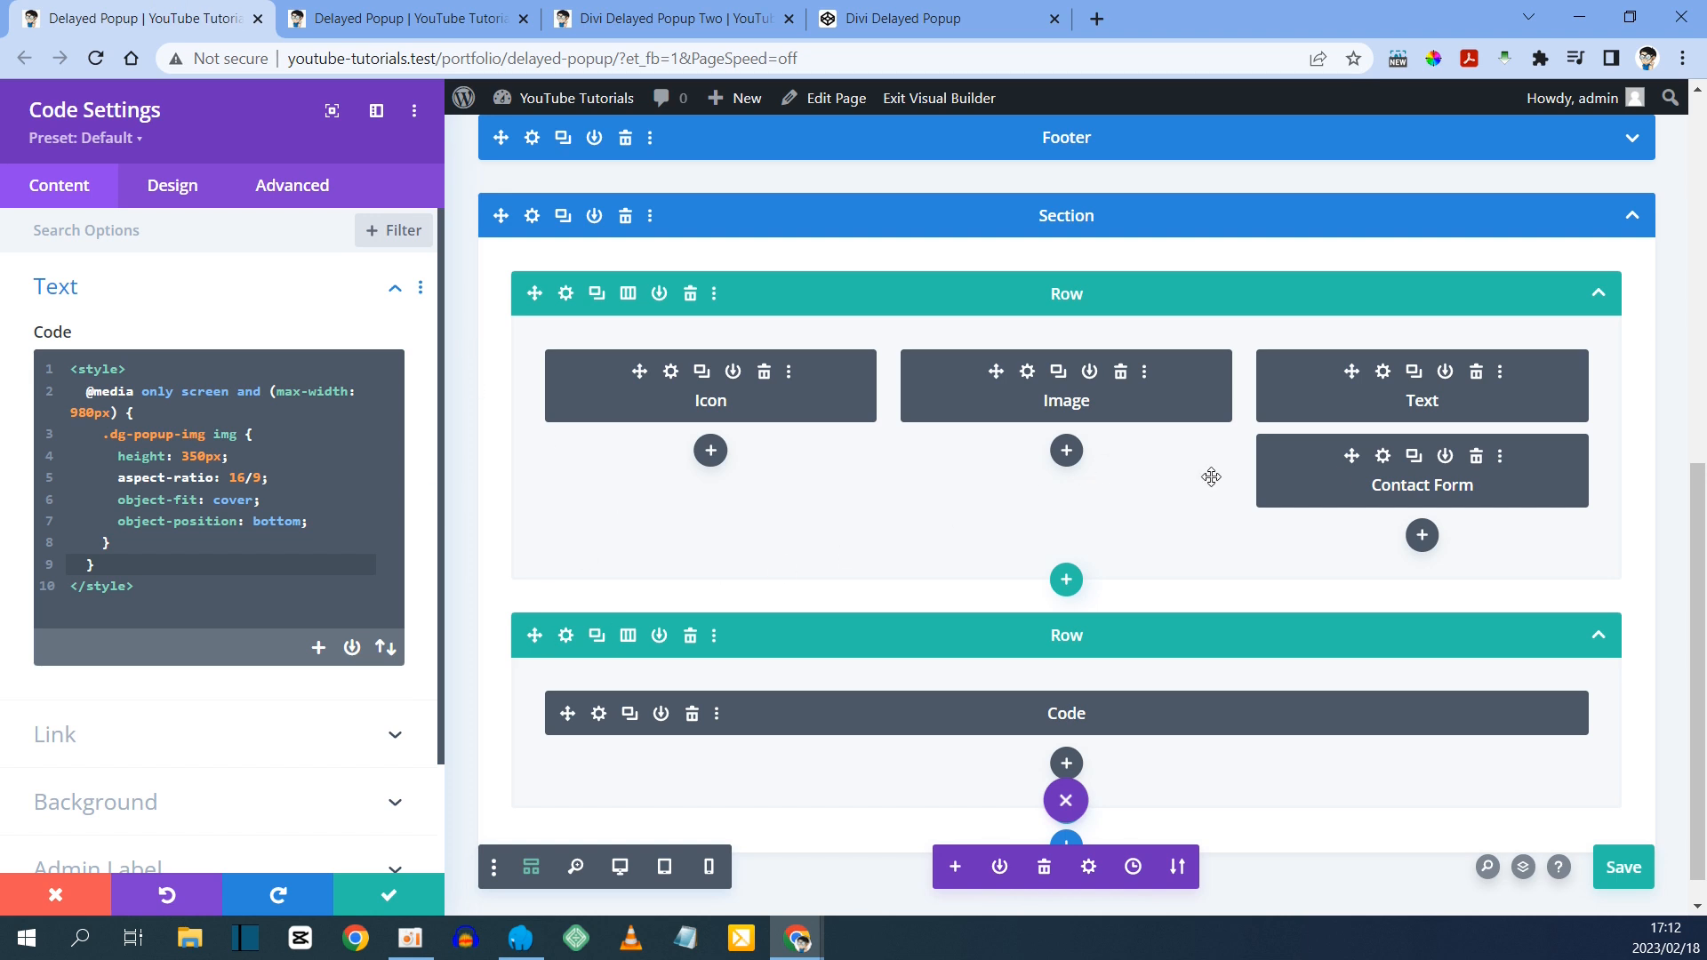
{"action": "scroll", "coordinate": [1154, 521], "scroll_direction": "down", "scroll_amount": 1}
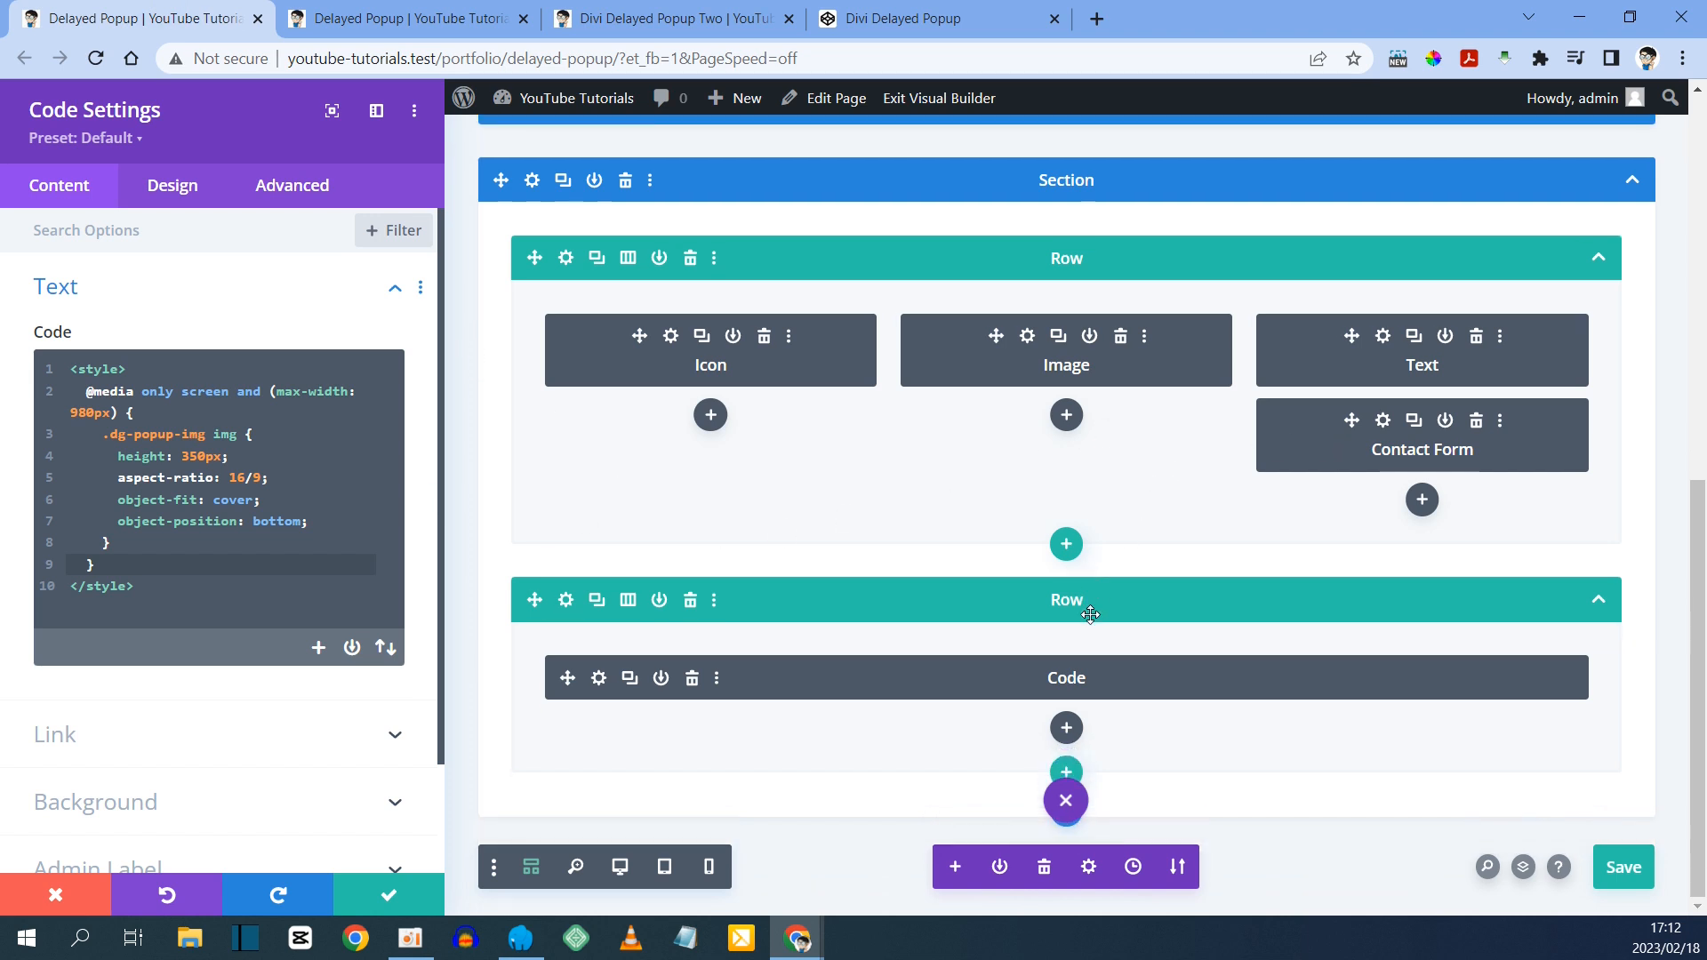
{"action": "left_click", "coordinate": [1027, 336]}
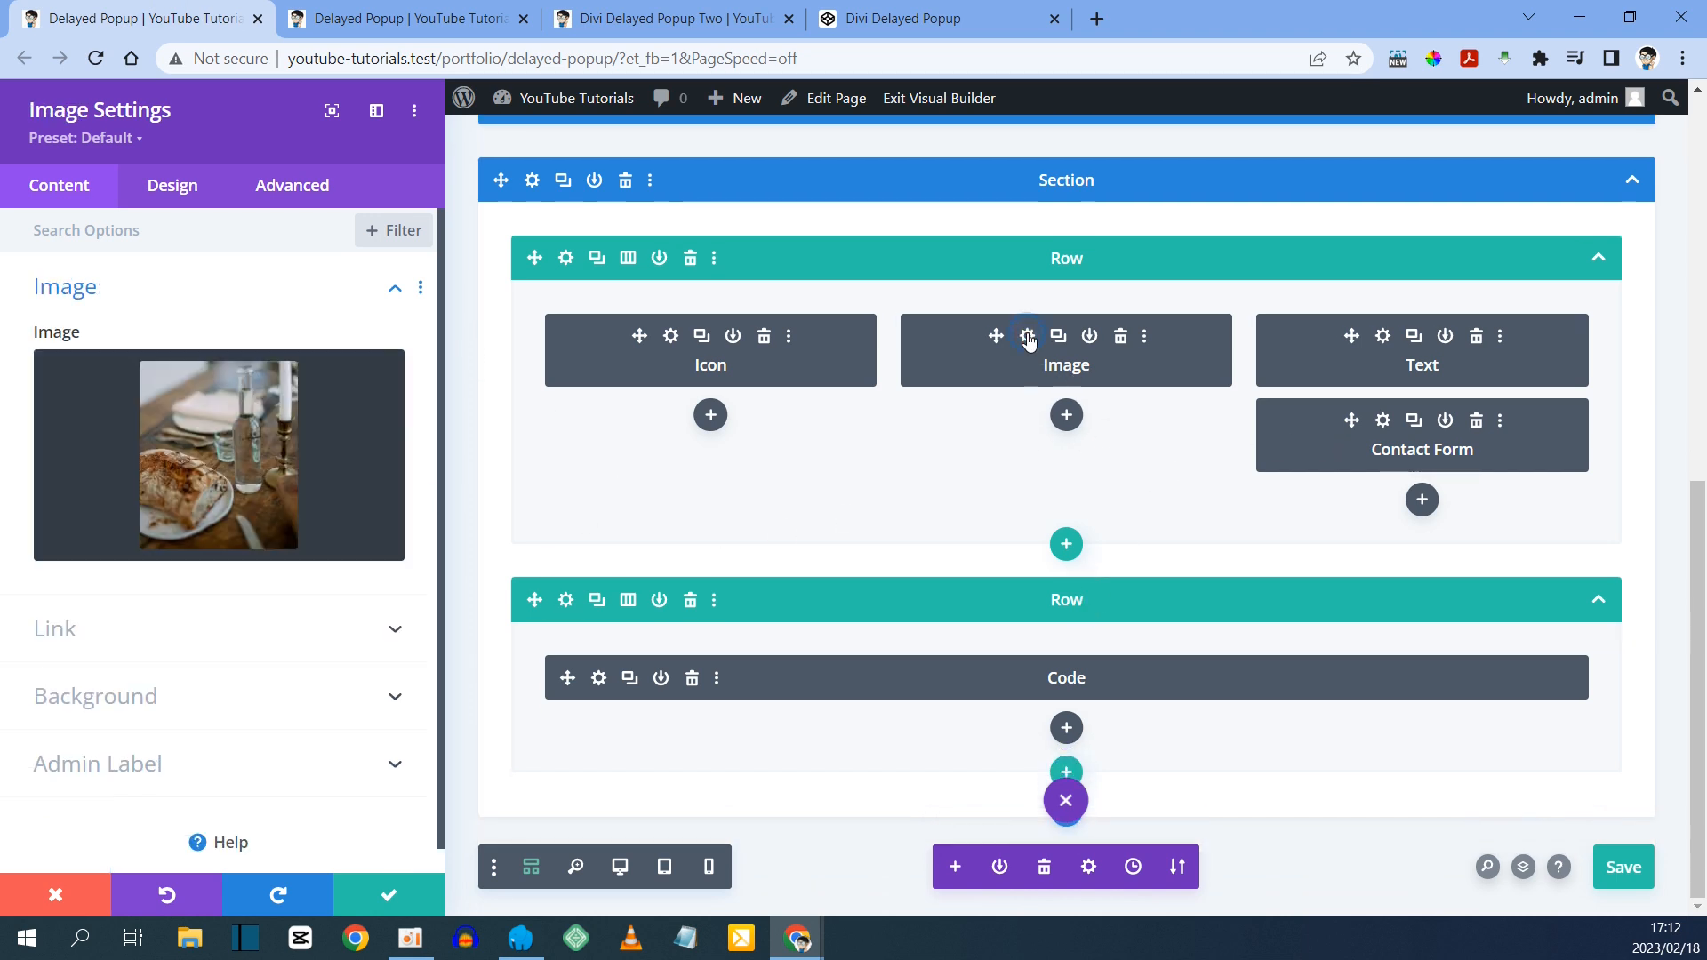
{"action": "left_click", "coordinate": [281, 189]}
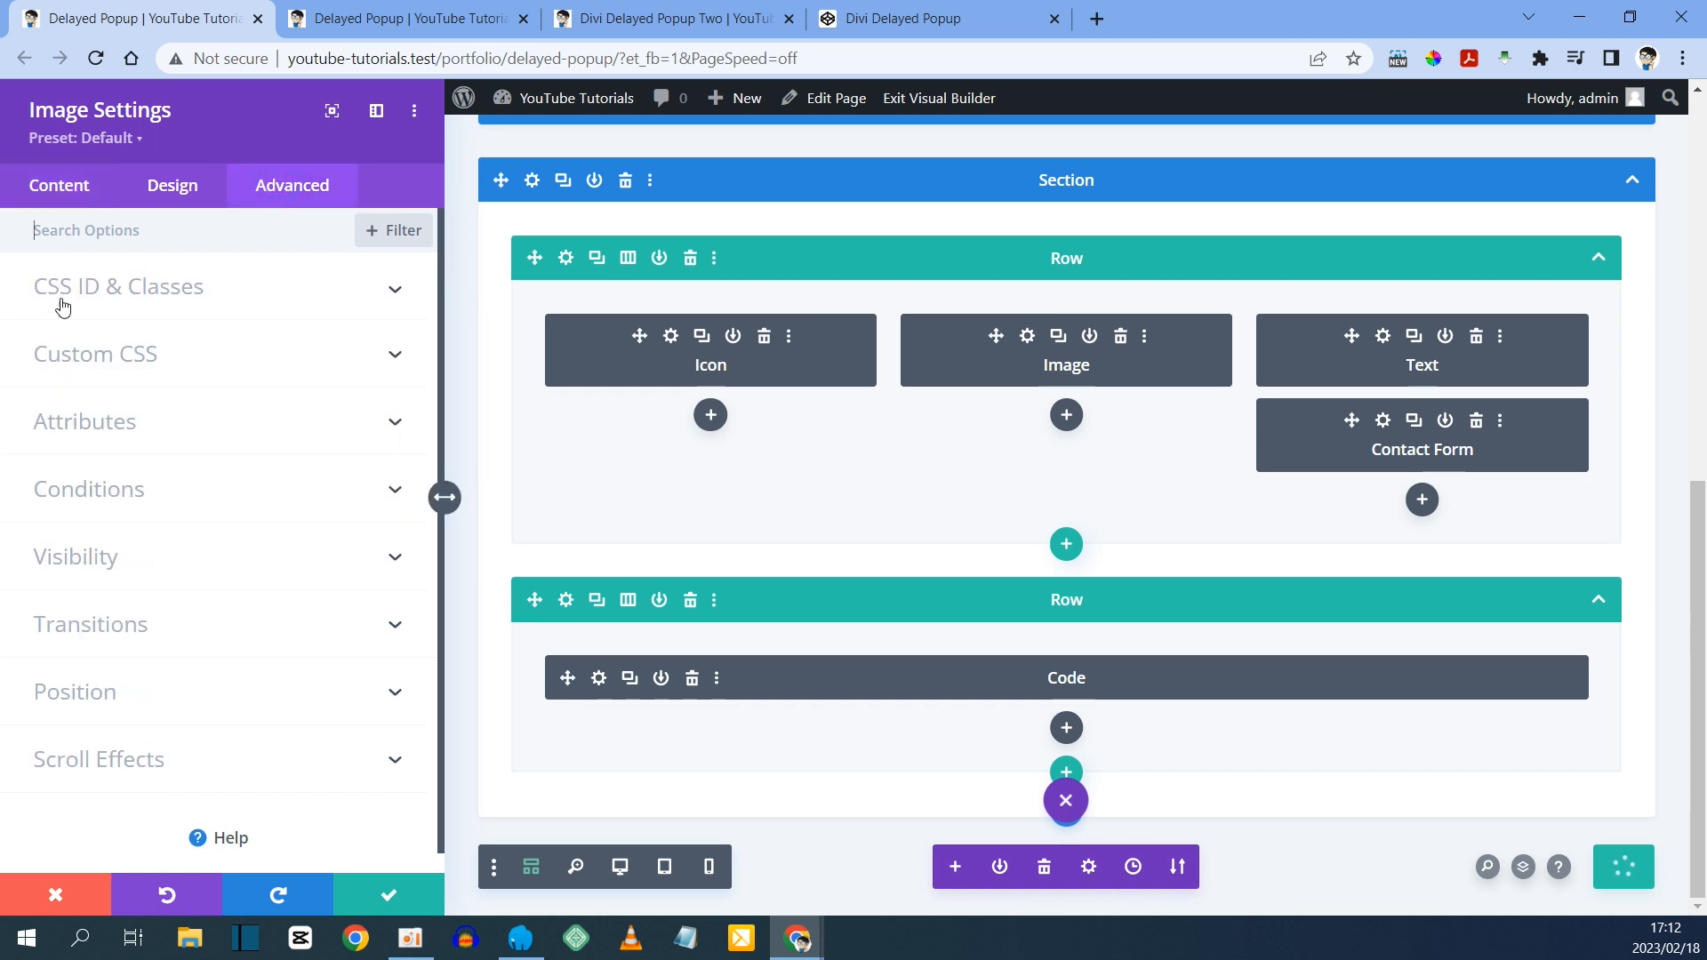
{"action": "left_click", "coordinate": [114, 291]}
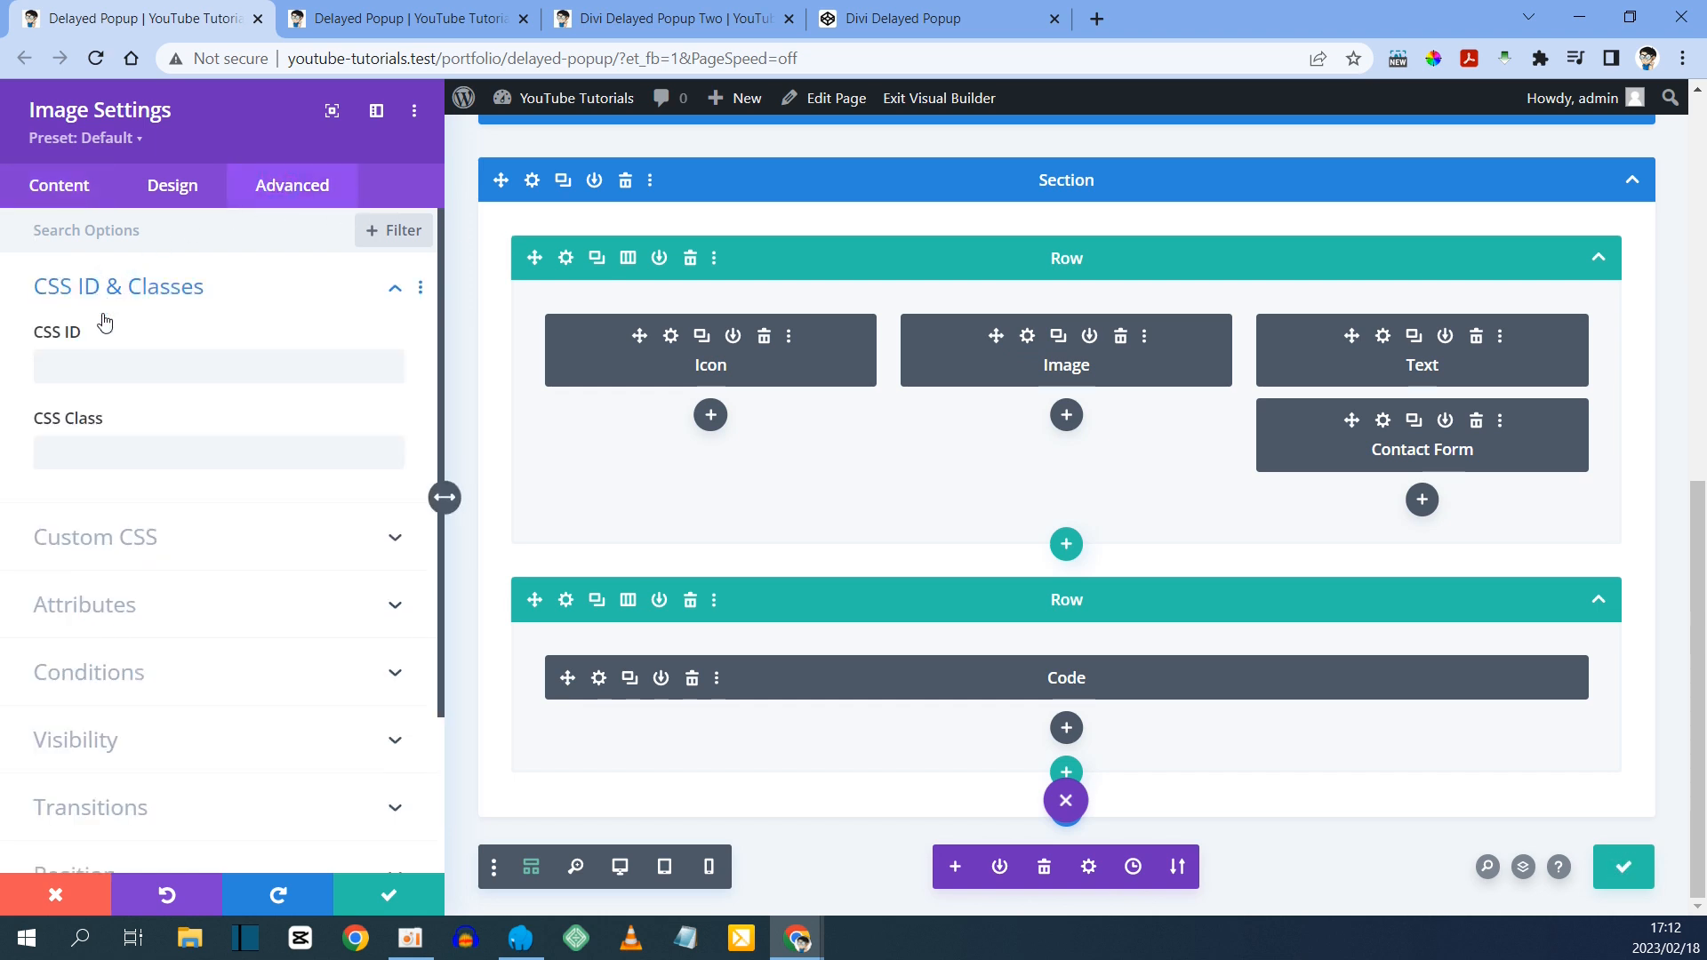
{"action": "left_click", "coordinate": [85, 453]}
{"action": "type", "text": "dg-popup-img"}
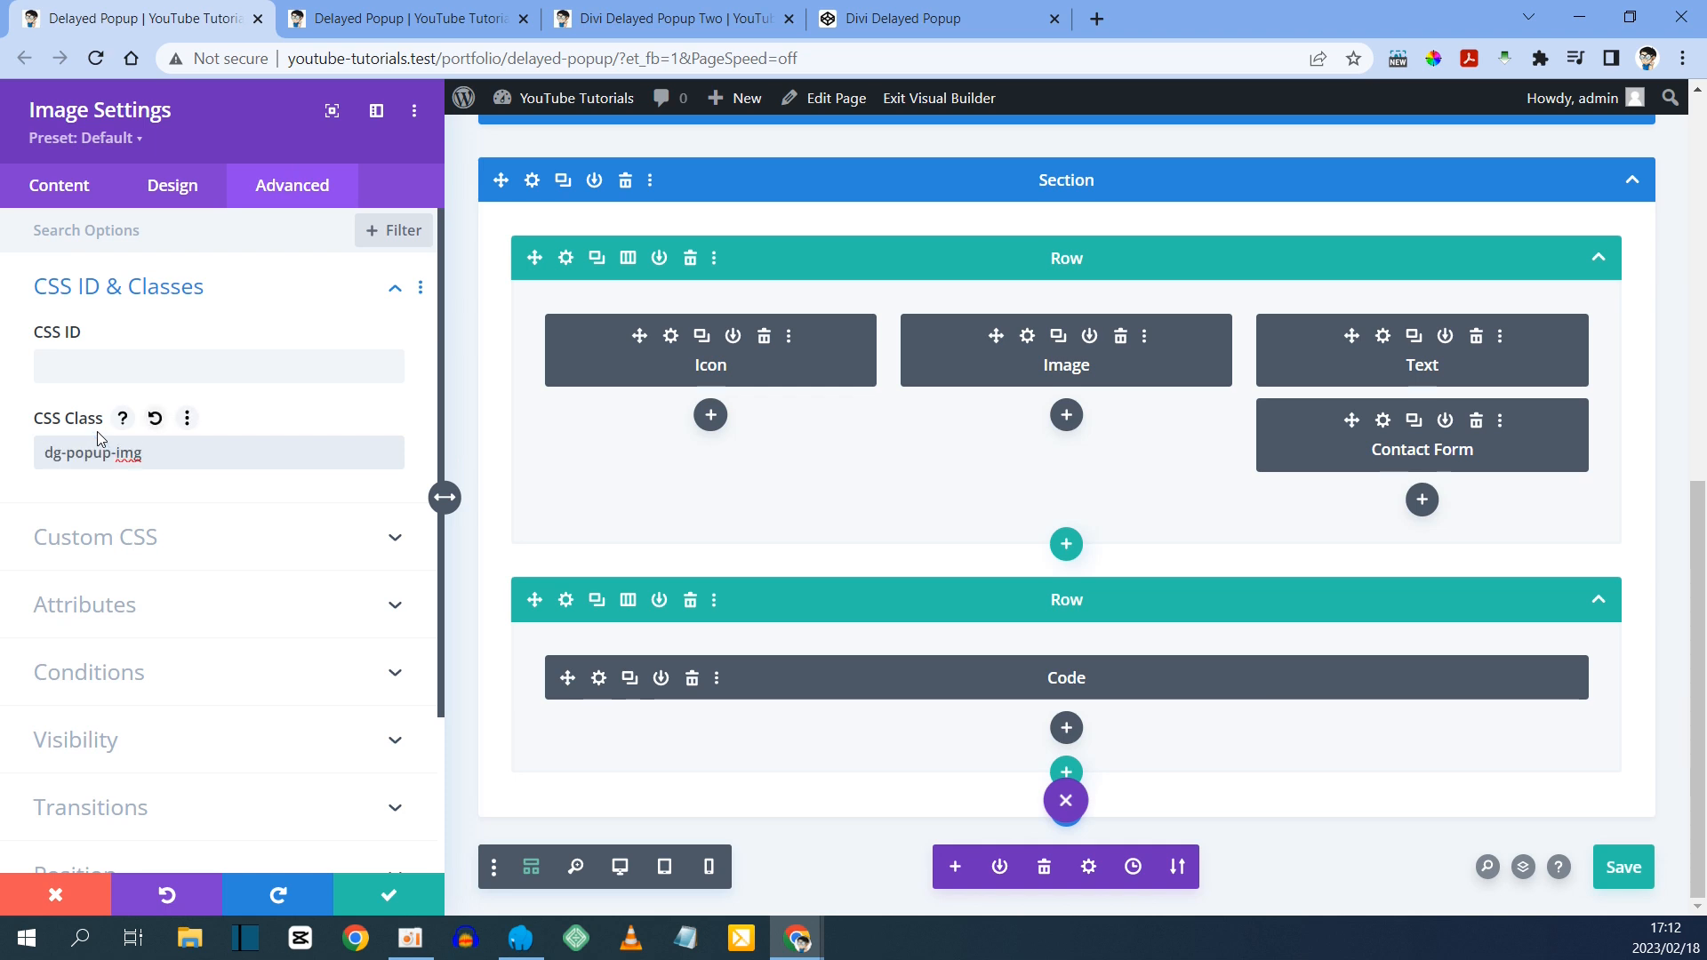
{"action": "left_click", "coordinate": [1623, 866]}
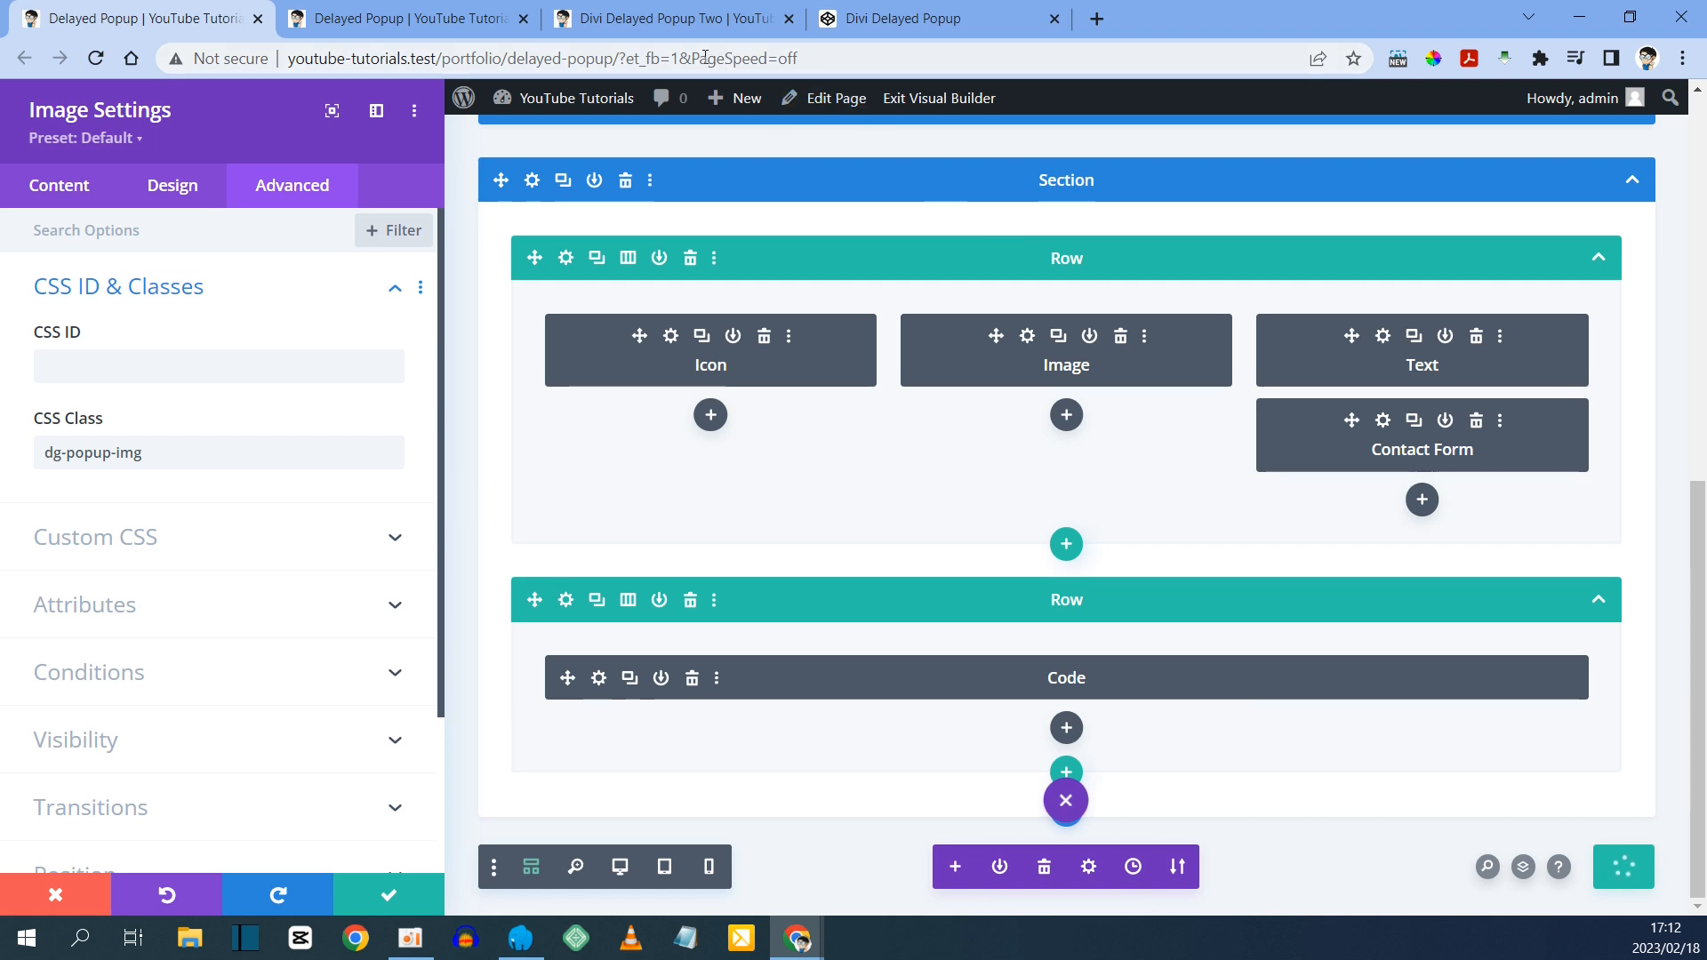
- Reload the live Delayed Popup page, inspect the popup image in the developer tools, and enlarge the area showing its styles
{"action": "left_click", "coordinate": [498, 17]}
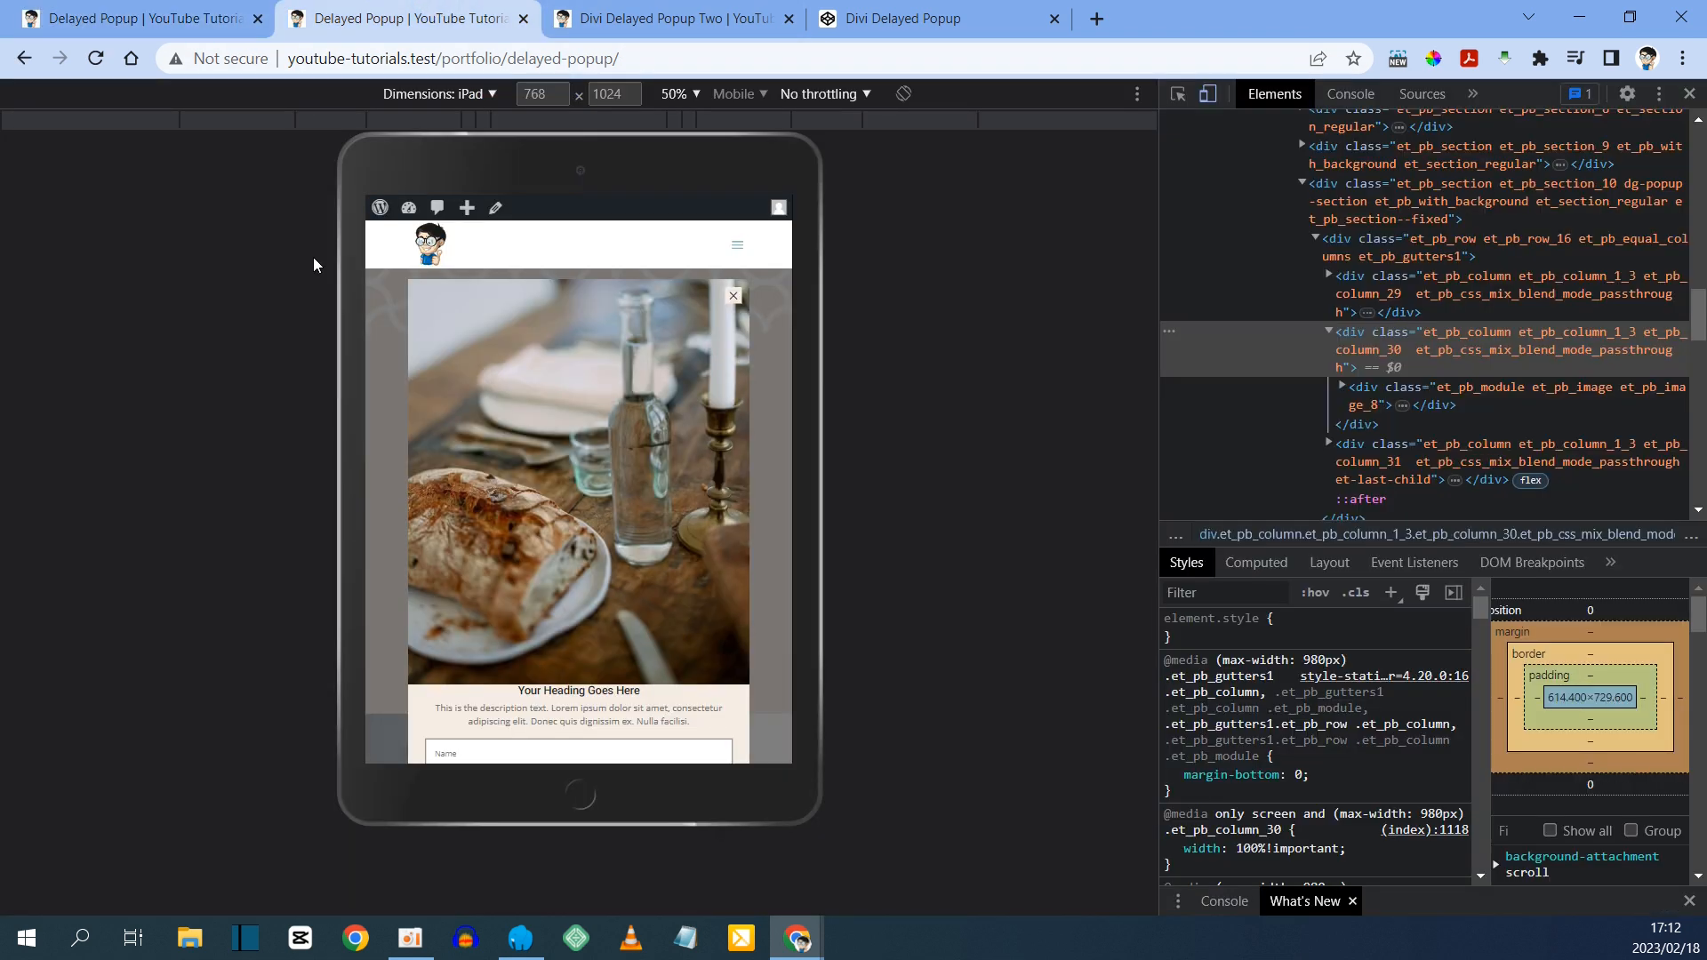
{"action": "key", "text": "F5"}
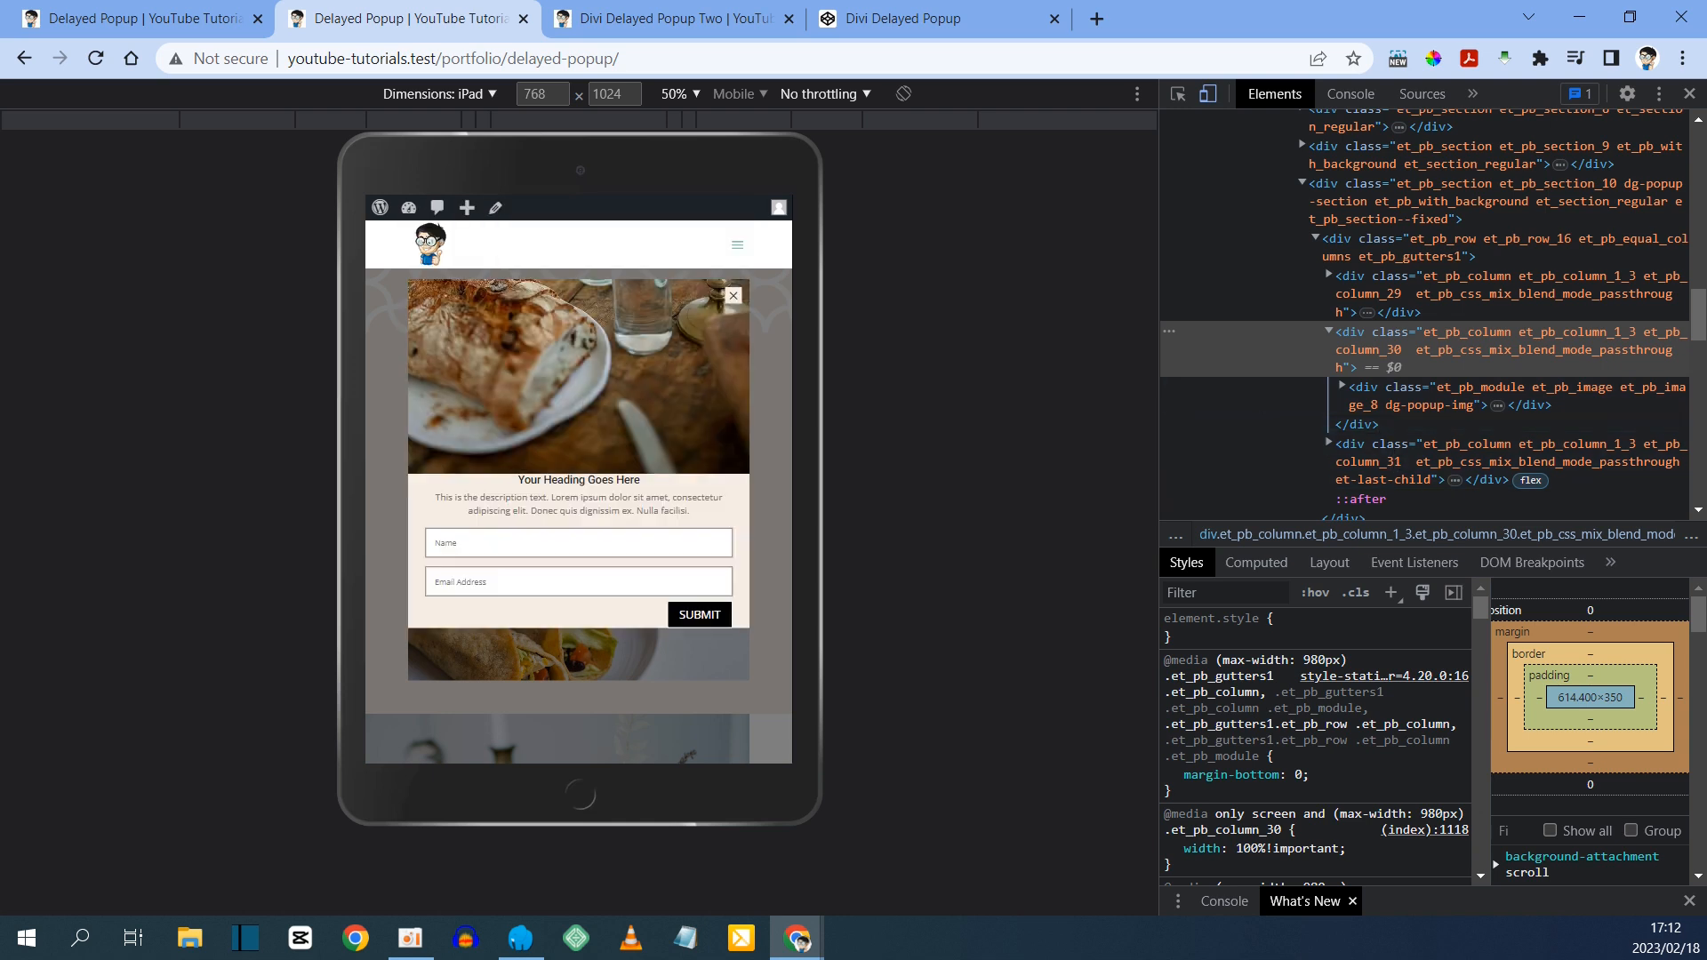
{"action": "right_click", "coordinate": [435, 305]}
{"action": "left_click", "coordinate": [494, 494]}
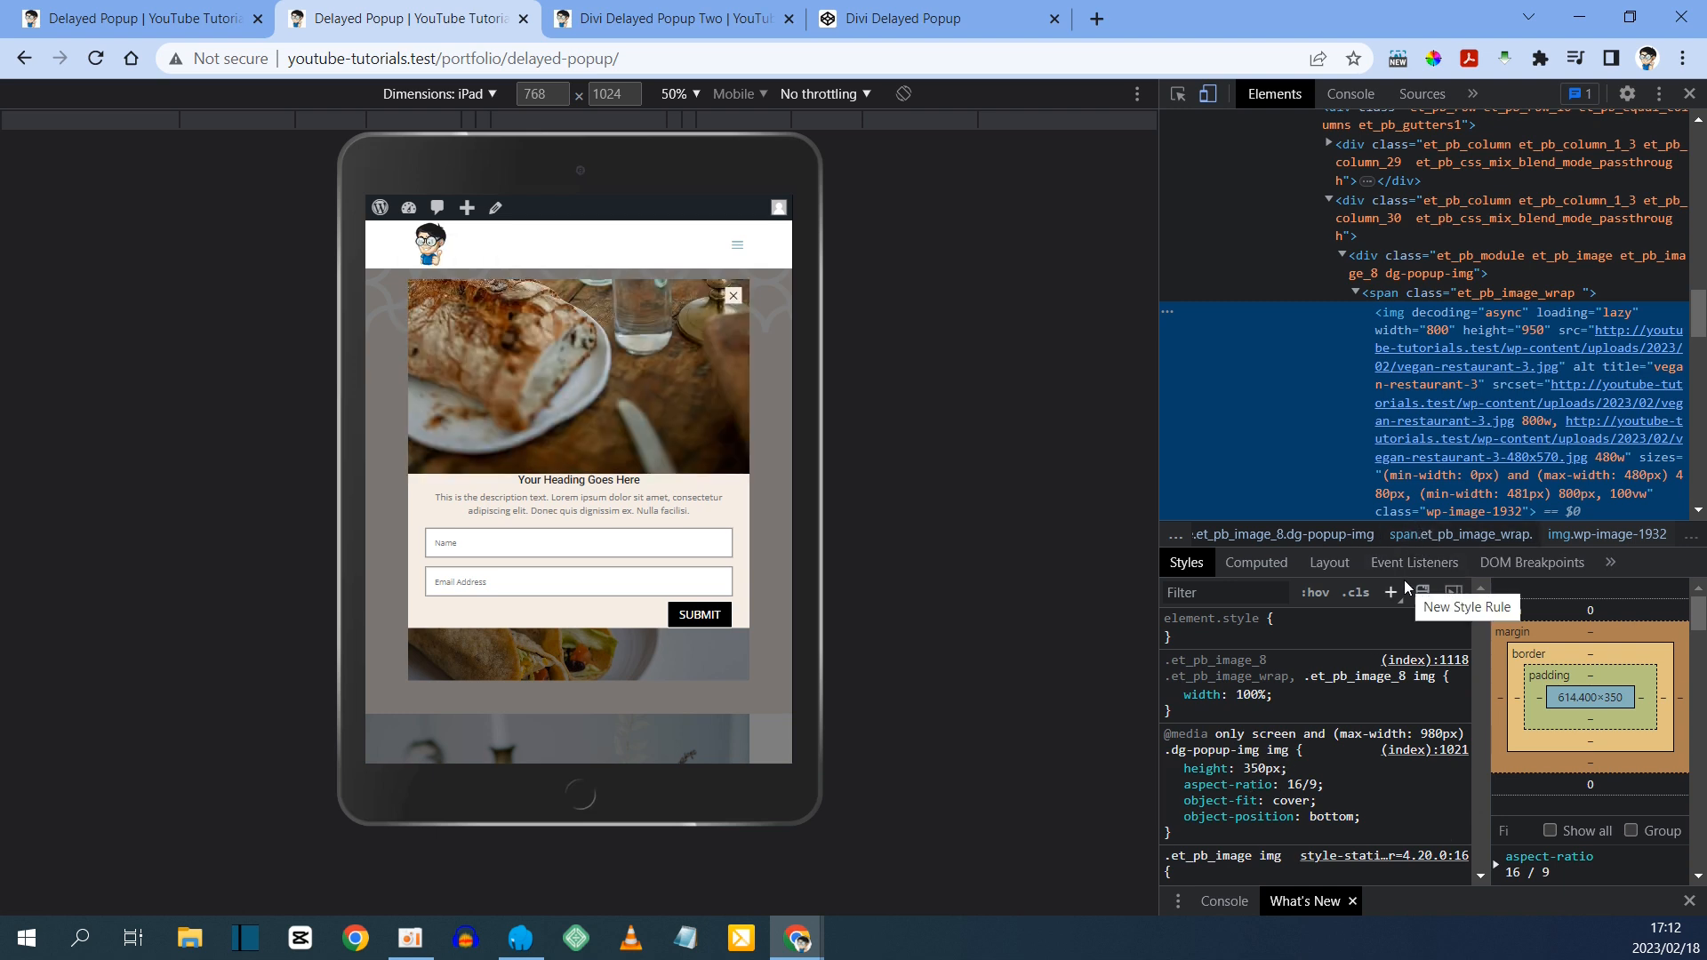
{"action": "left_click_drag", "start_coordinate": [1398, 547], "coordinate": [1433, 264]}
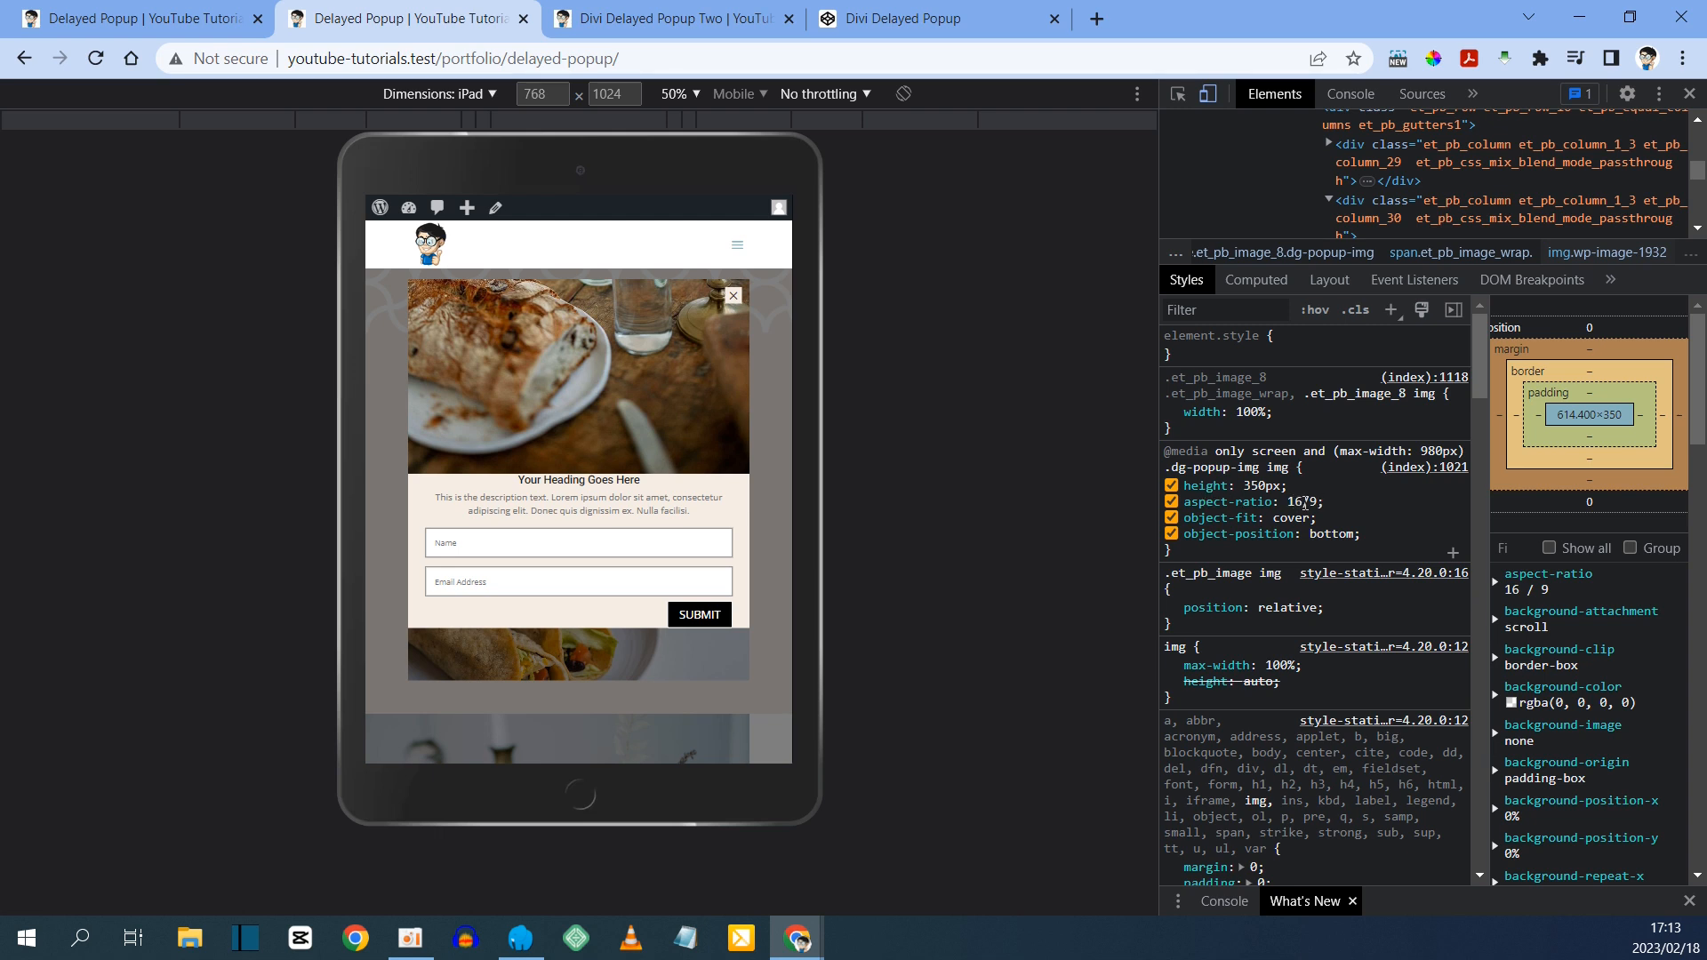
- Disable aspect-ratio, object-fit and object-position in the .dg-popup-img img rule, then re-enable them one by one to compare the image
{"action": "left_click", "coordinate": [1171, 501]}
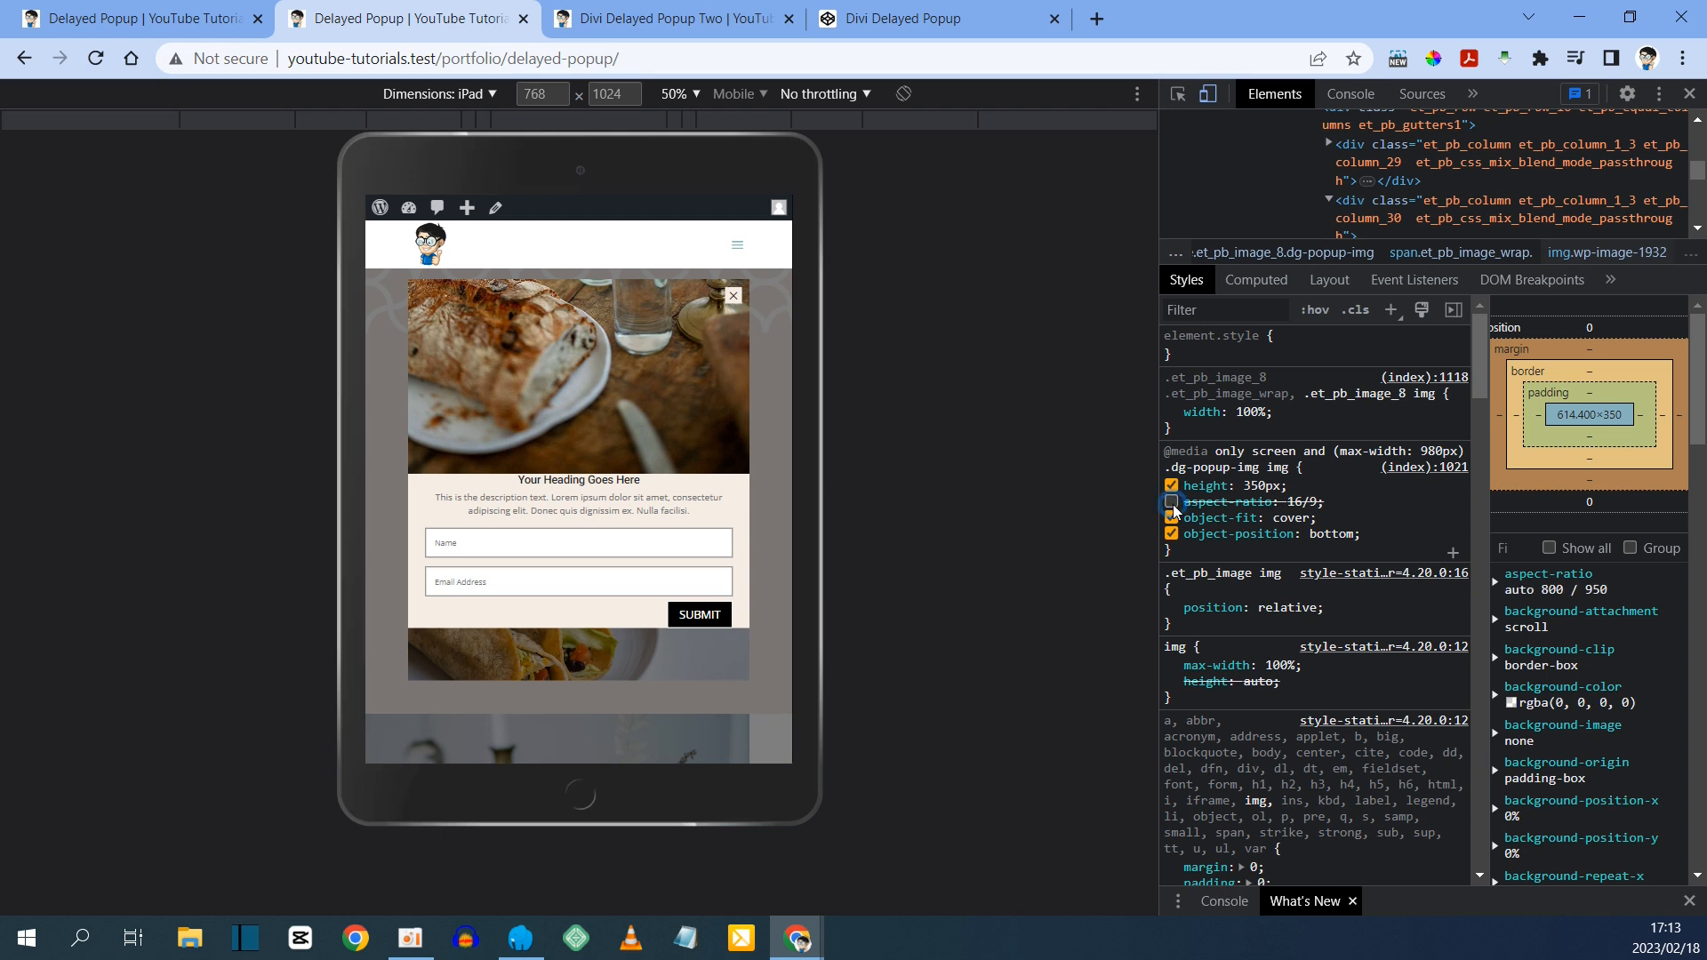
{"action": "left_click", "coordinate": [1172, 518]}
{"action": "left_click", "coordinate": [1172, 533]}
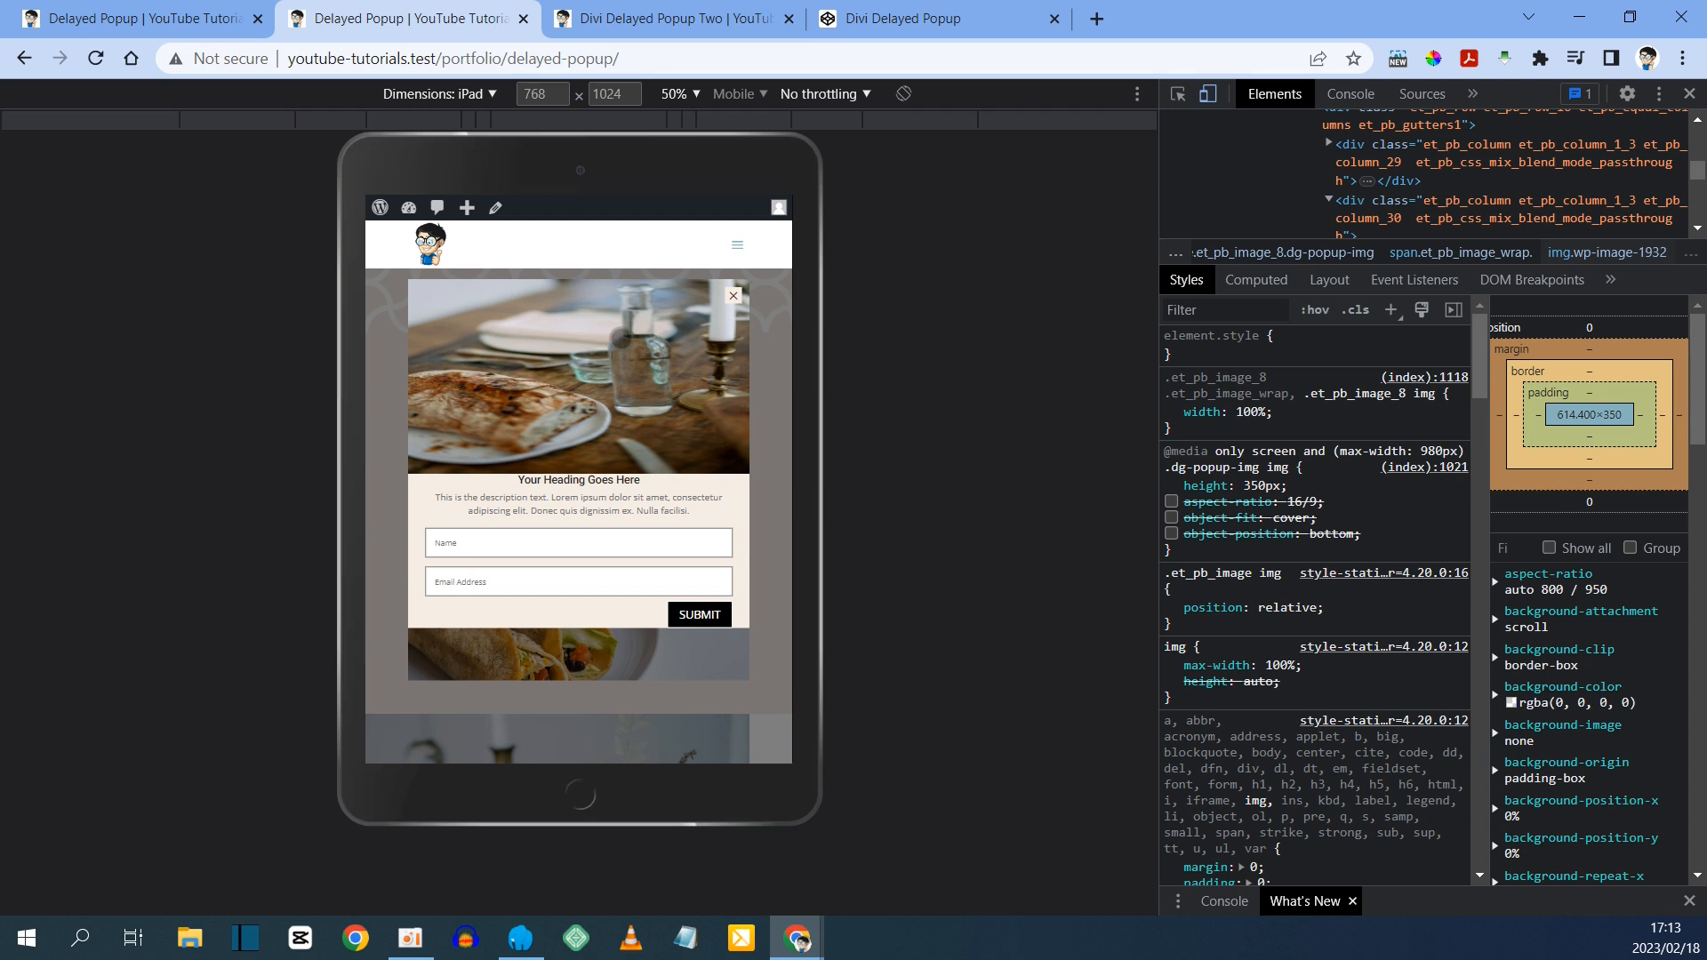
{"action": "left_click", "coordinate": [1171, 502]}
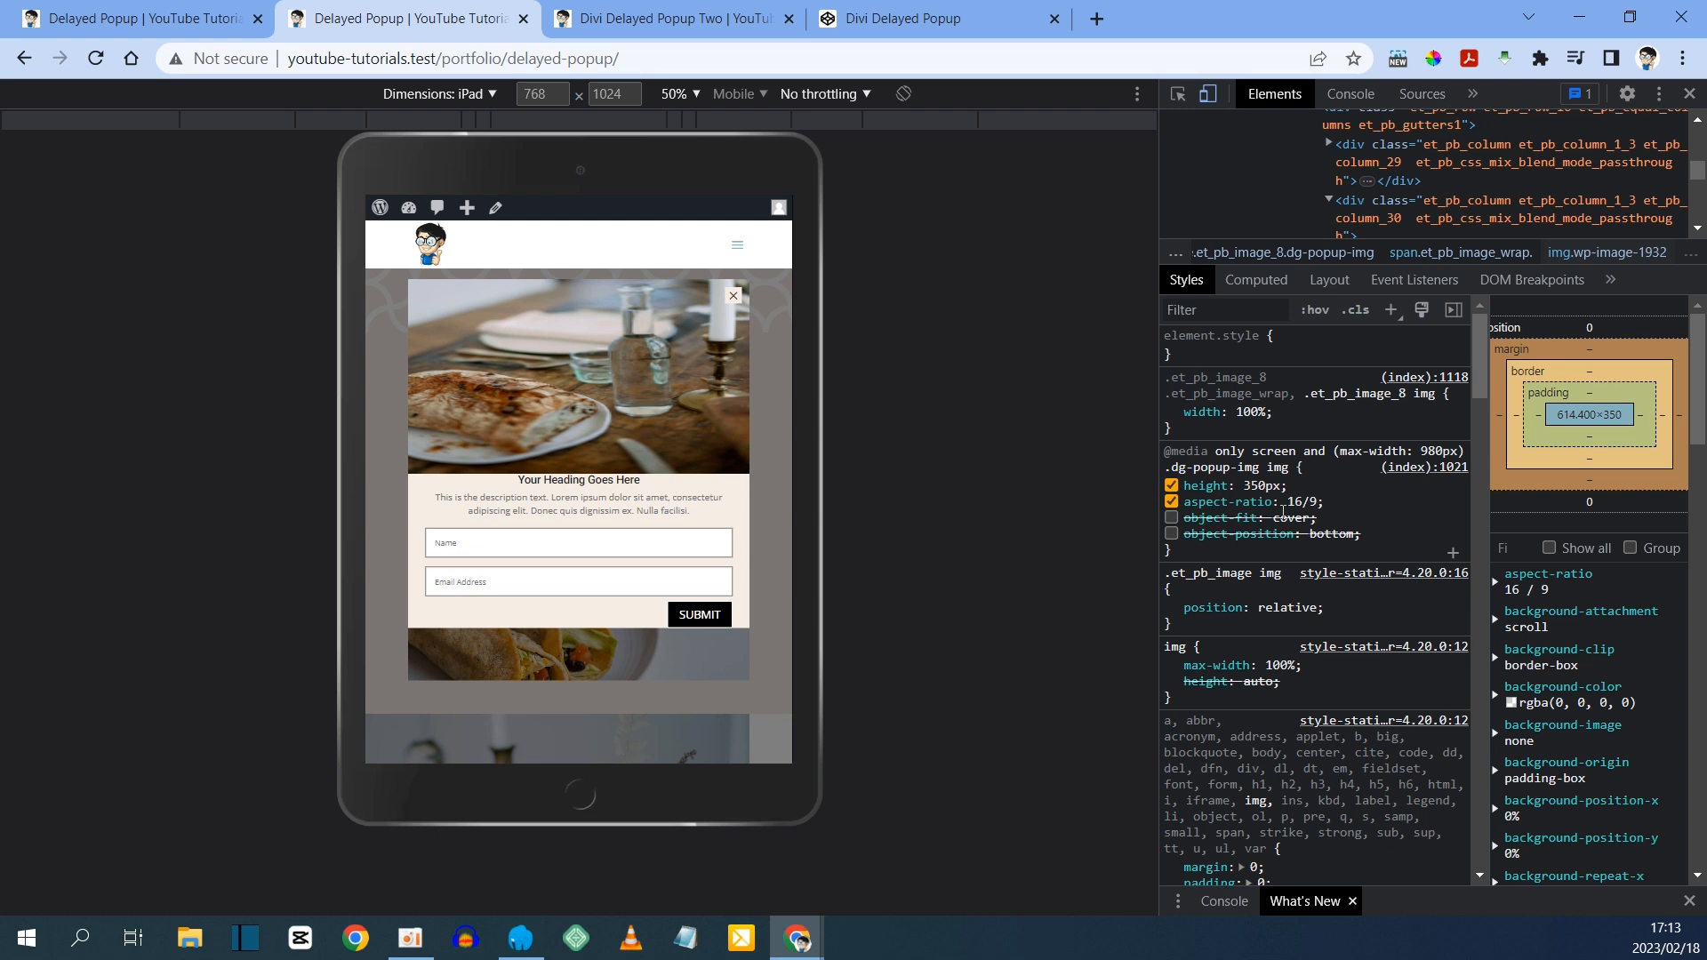
{"action": "left_click", "coordinate": [1172, 517]}
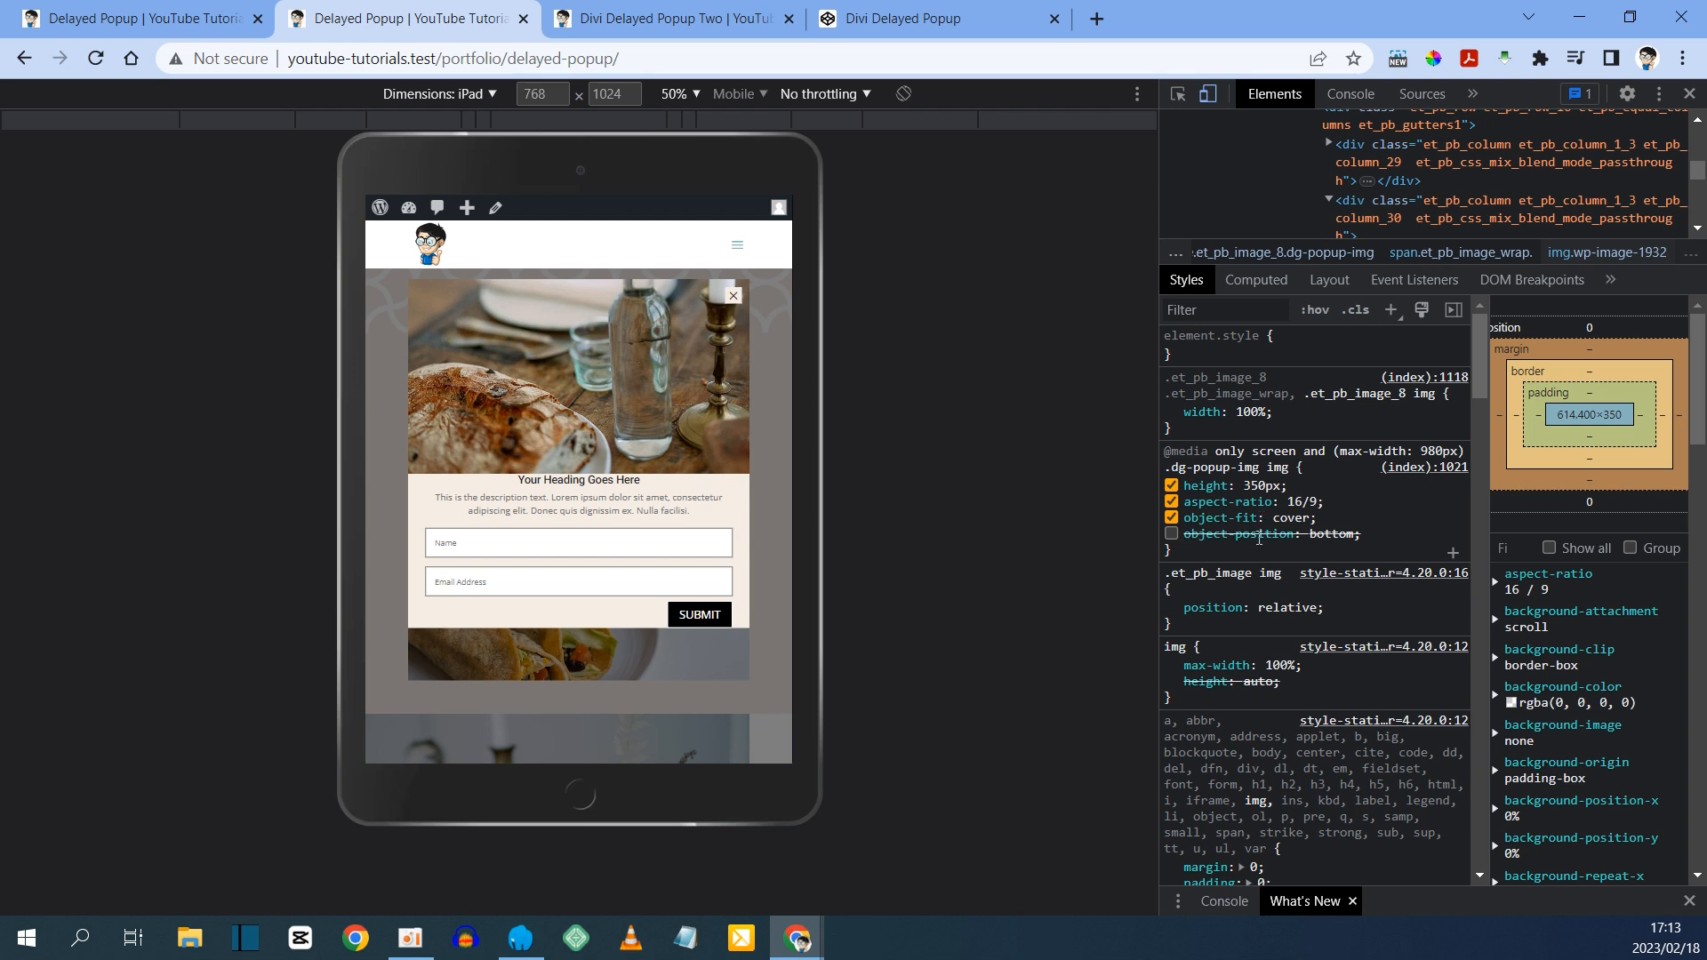
{"action": "left_click", "coordinate": [1171, 534]}
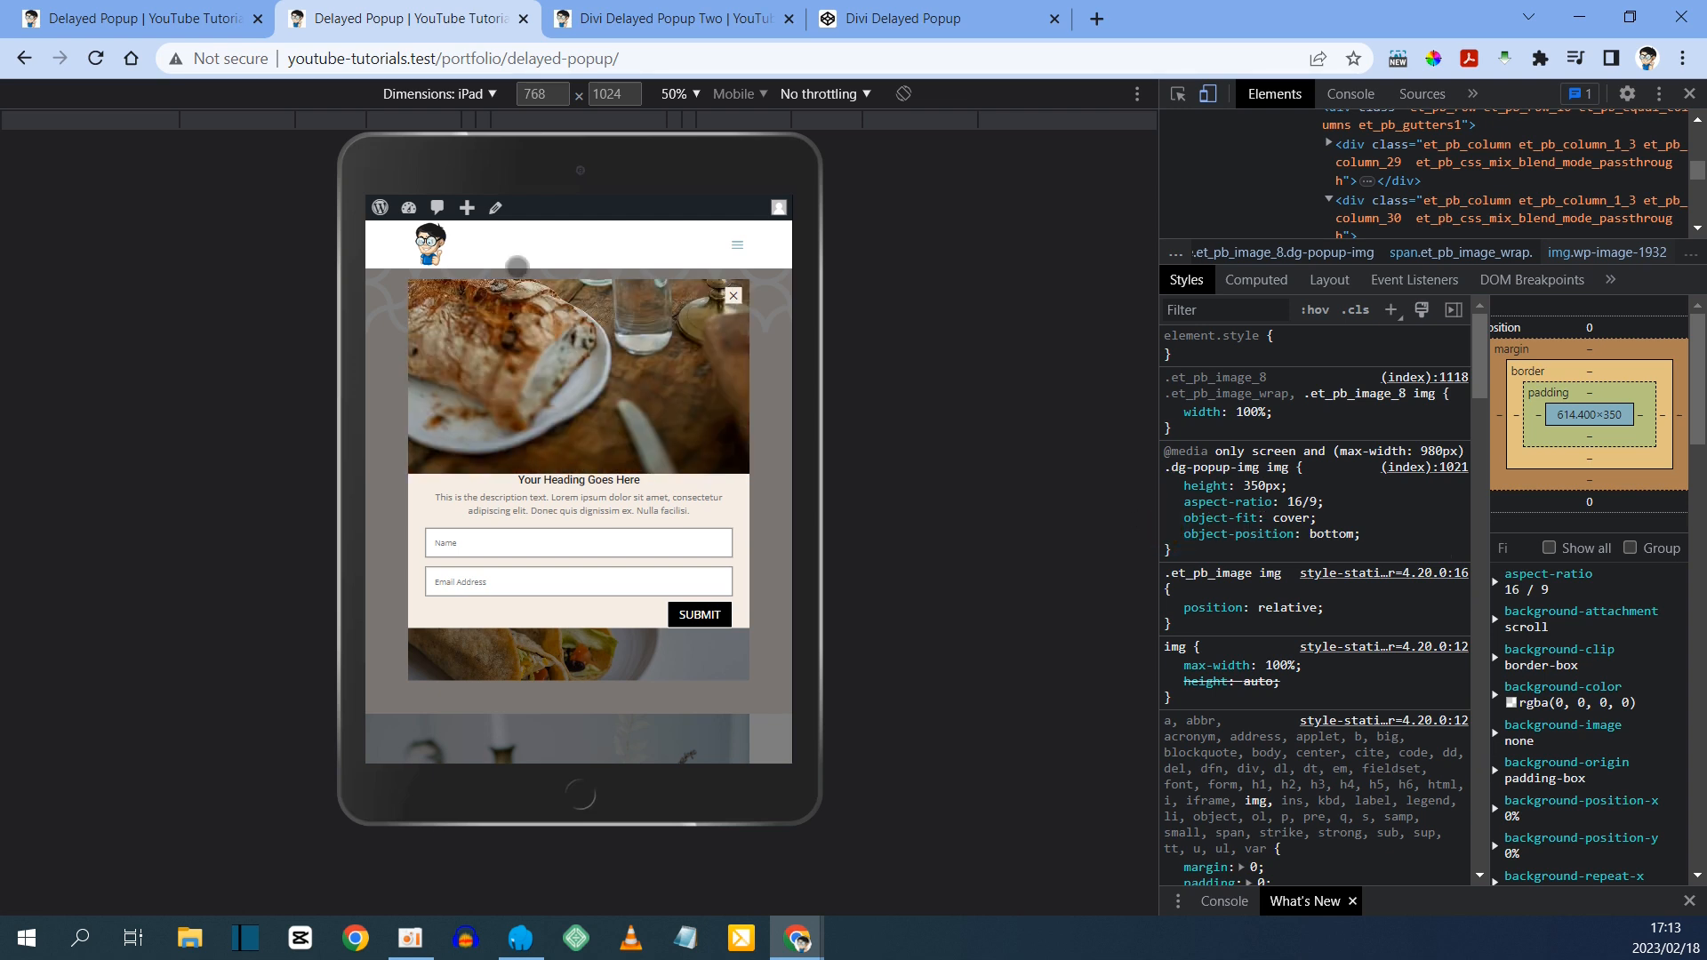
- Preview other object-position values such as center and top on the popup image, restore bottom, and switch object-fit: cover off and on
{"action": "left_click", "coordinate": [1323, 535]}
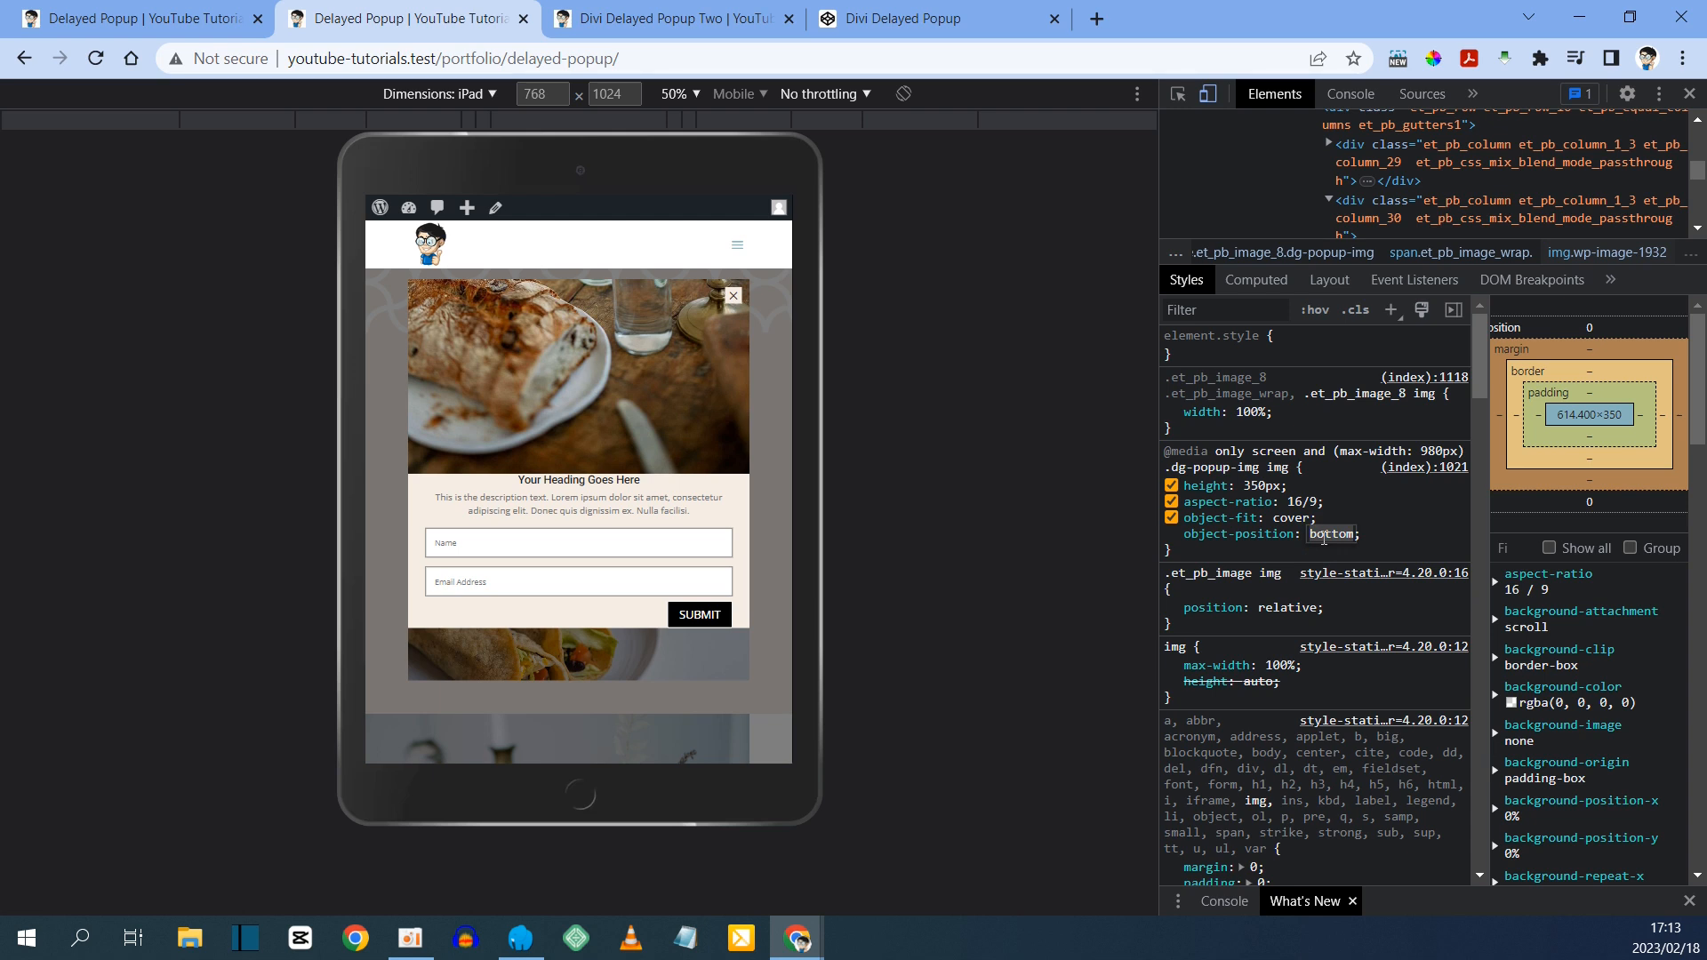
{"action": "key", "text": "BackSpace"}
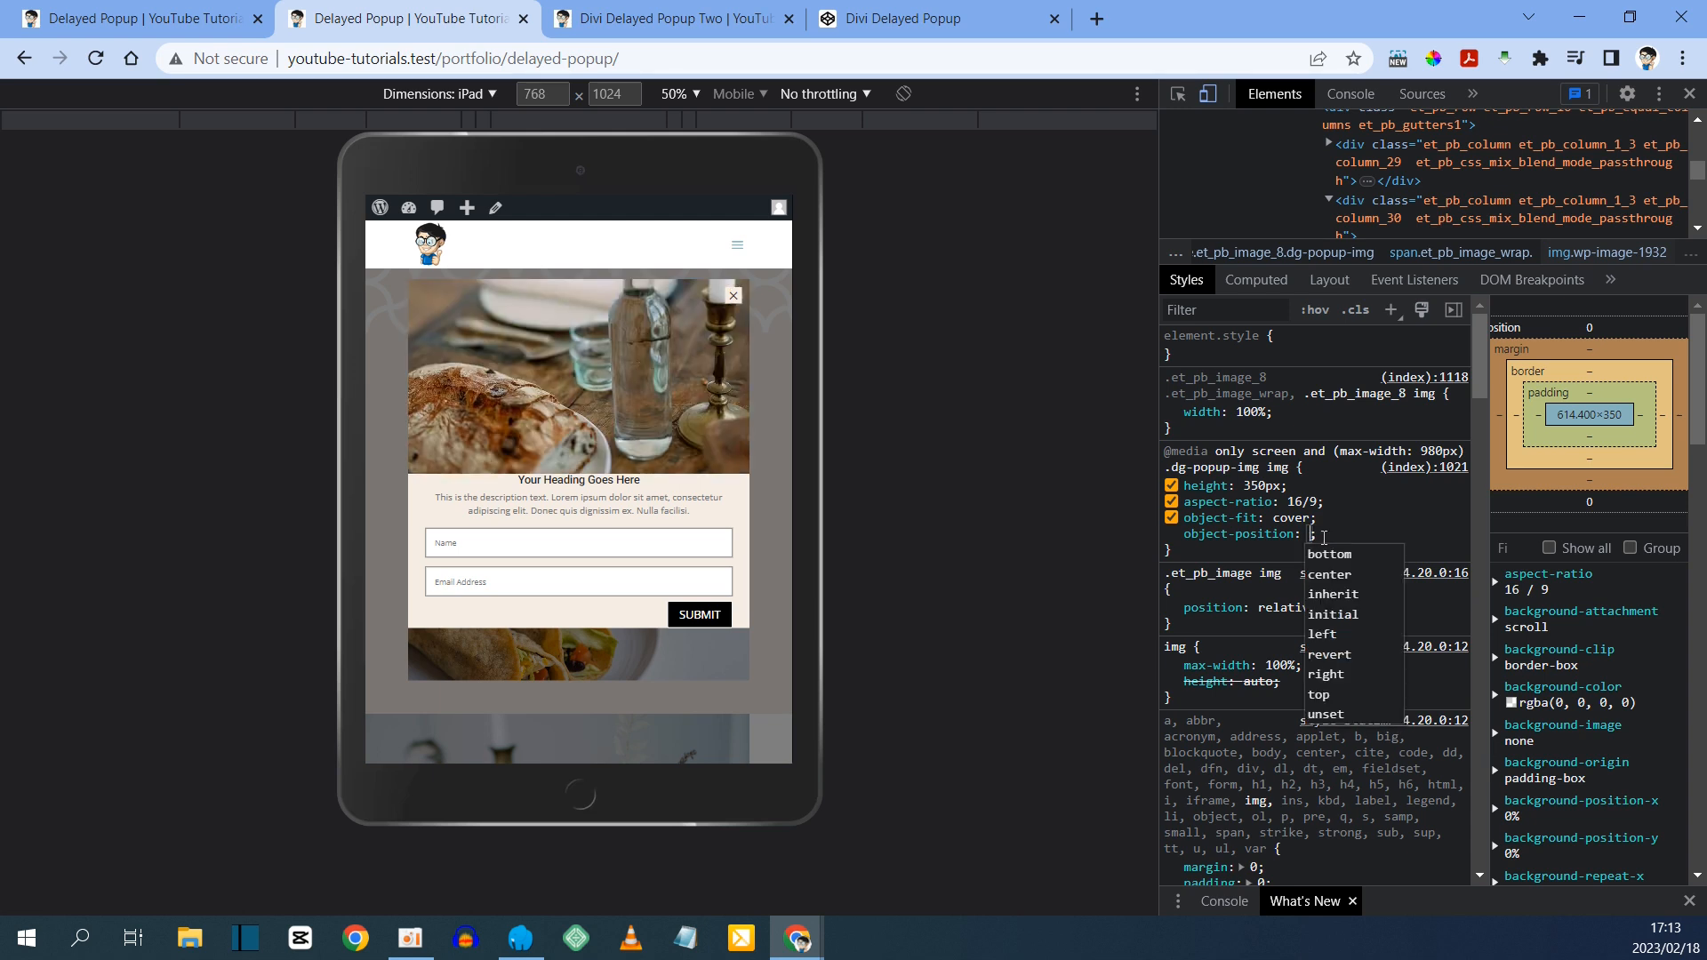
{"action": "key", "text": "Down"}
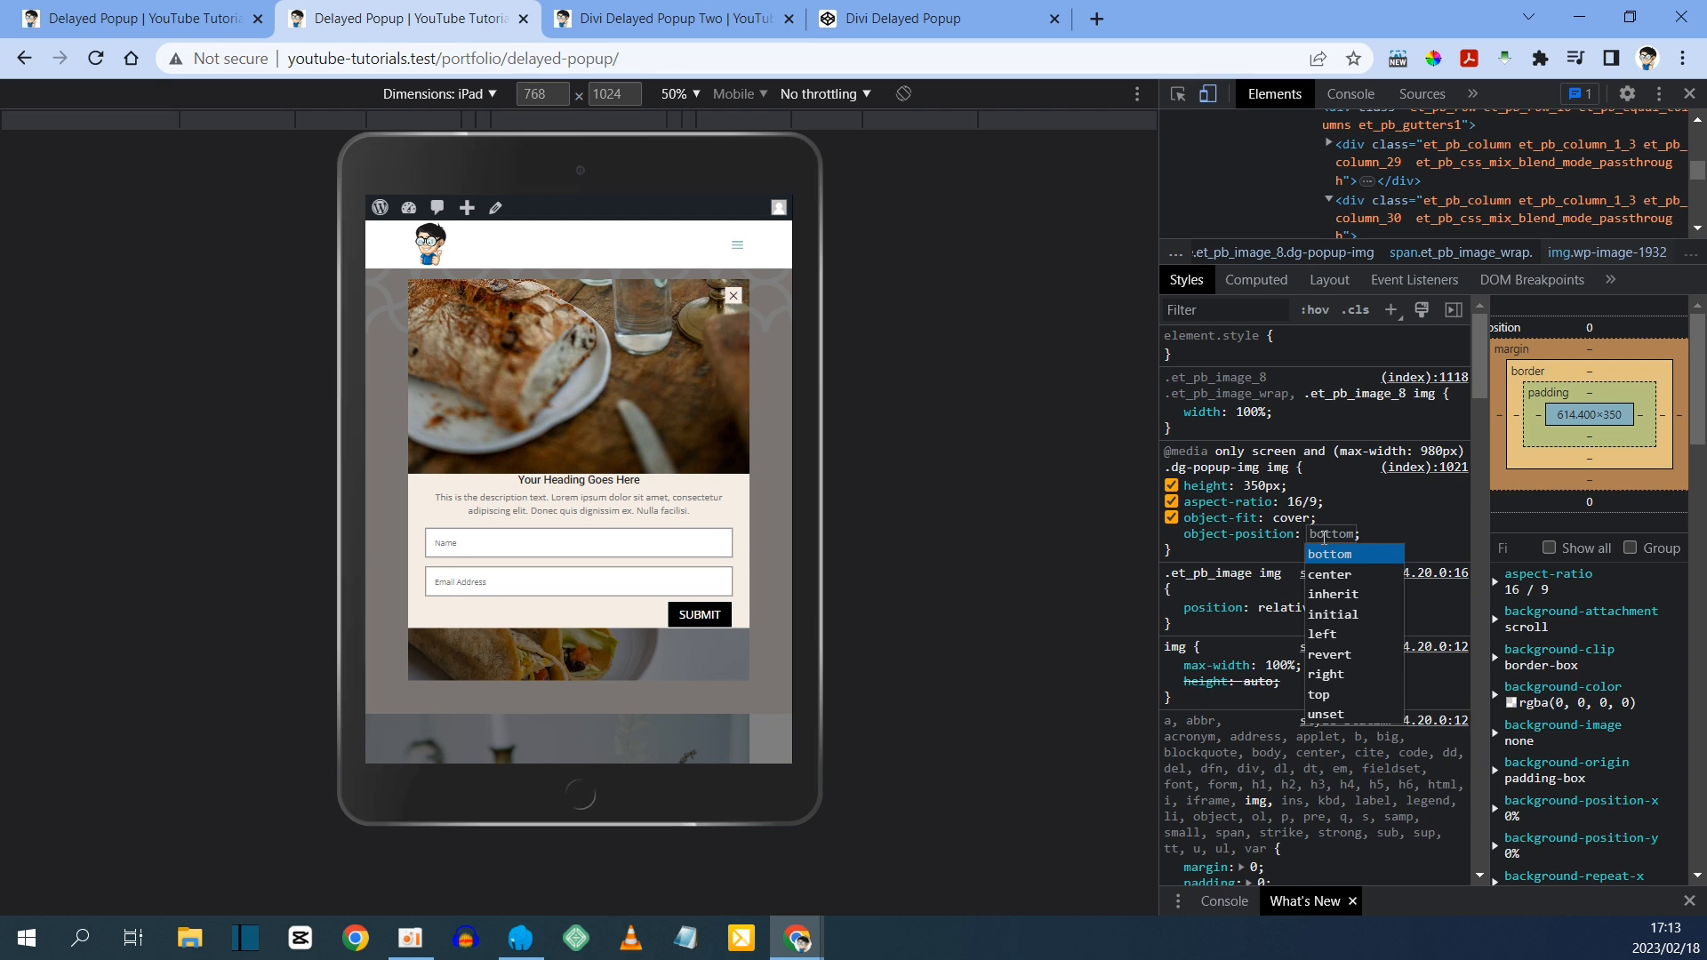
{"action": "key", "text": "Down"}
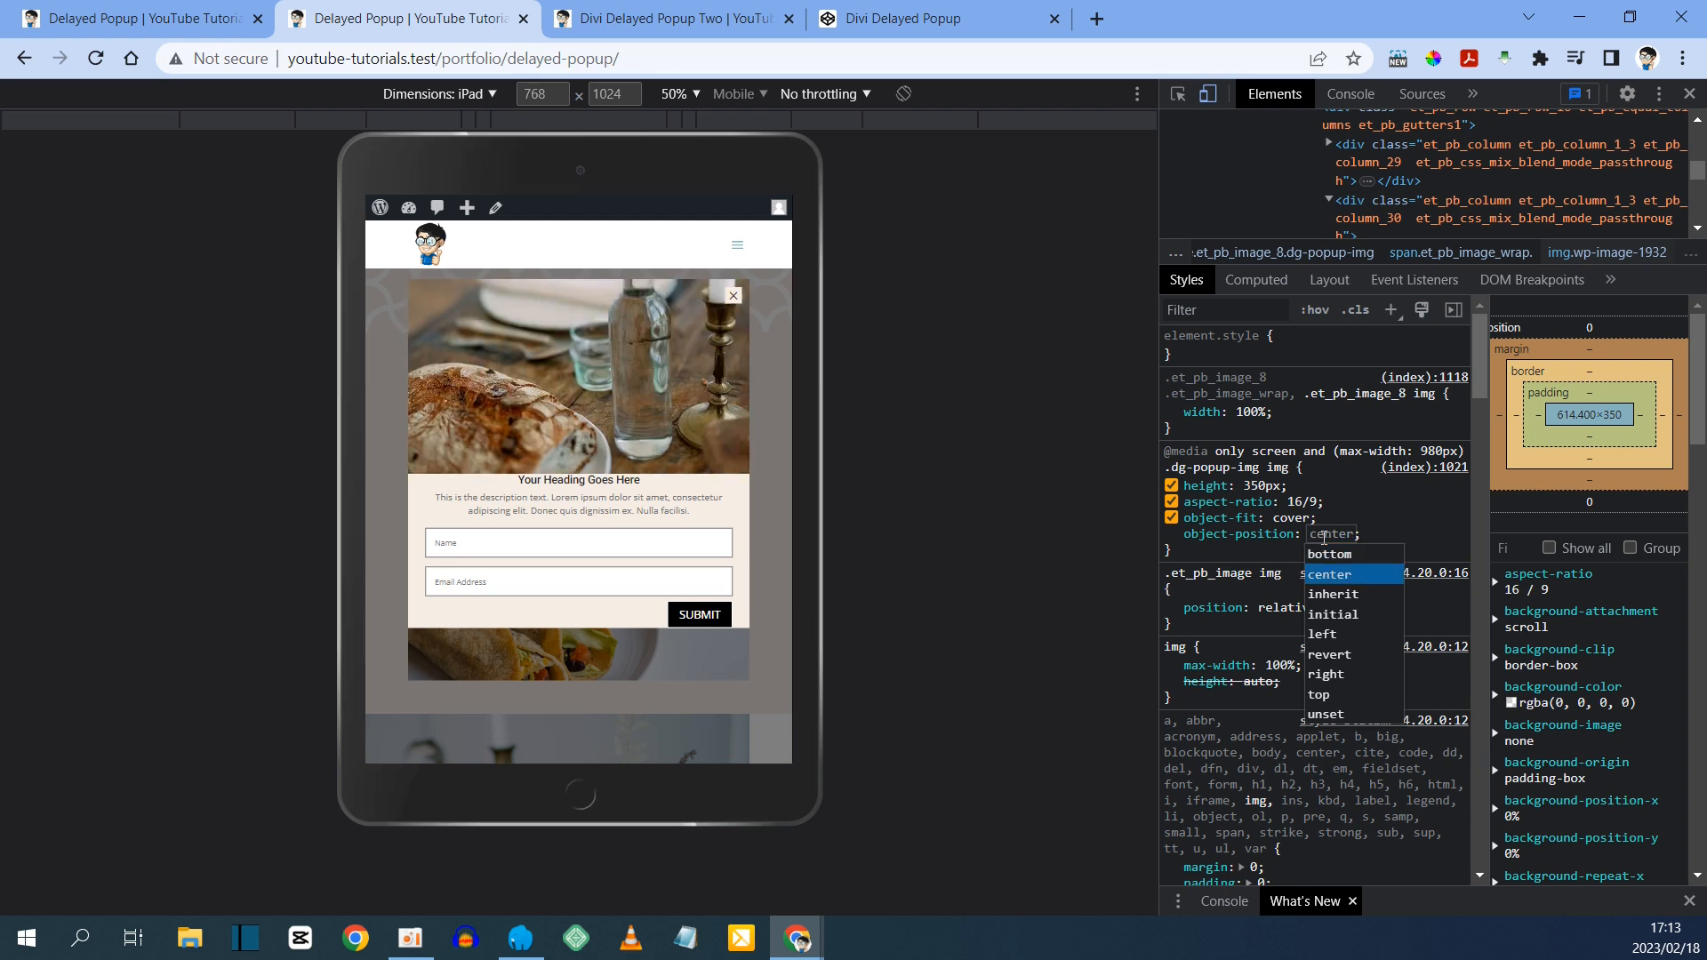
{"action": "key", "text": "Down"}
{"action": "key", "text": "Down"}
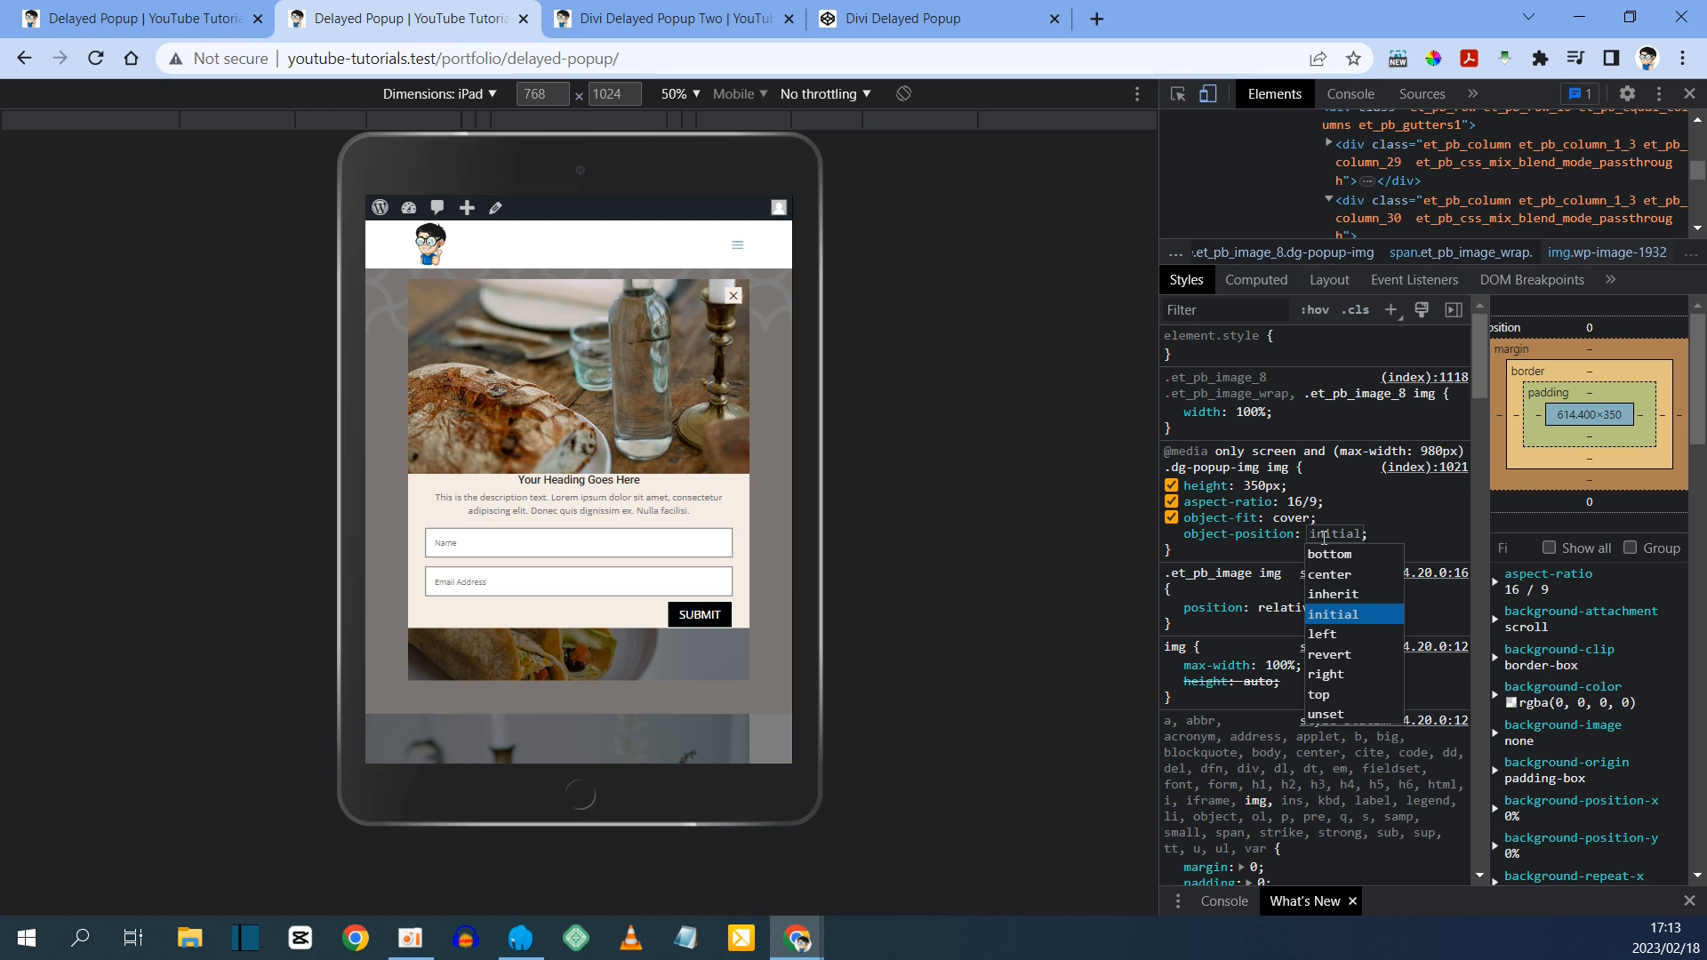
{"action": "key", "text": "Down"}
{"action": "key", "text": "Down"}
{"action": "key", "text": "Down"}
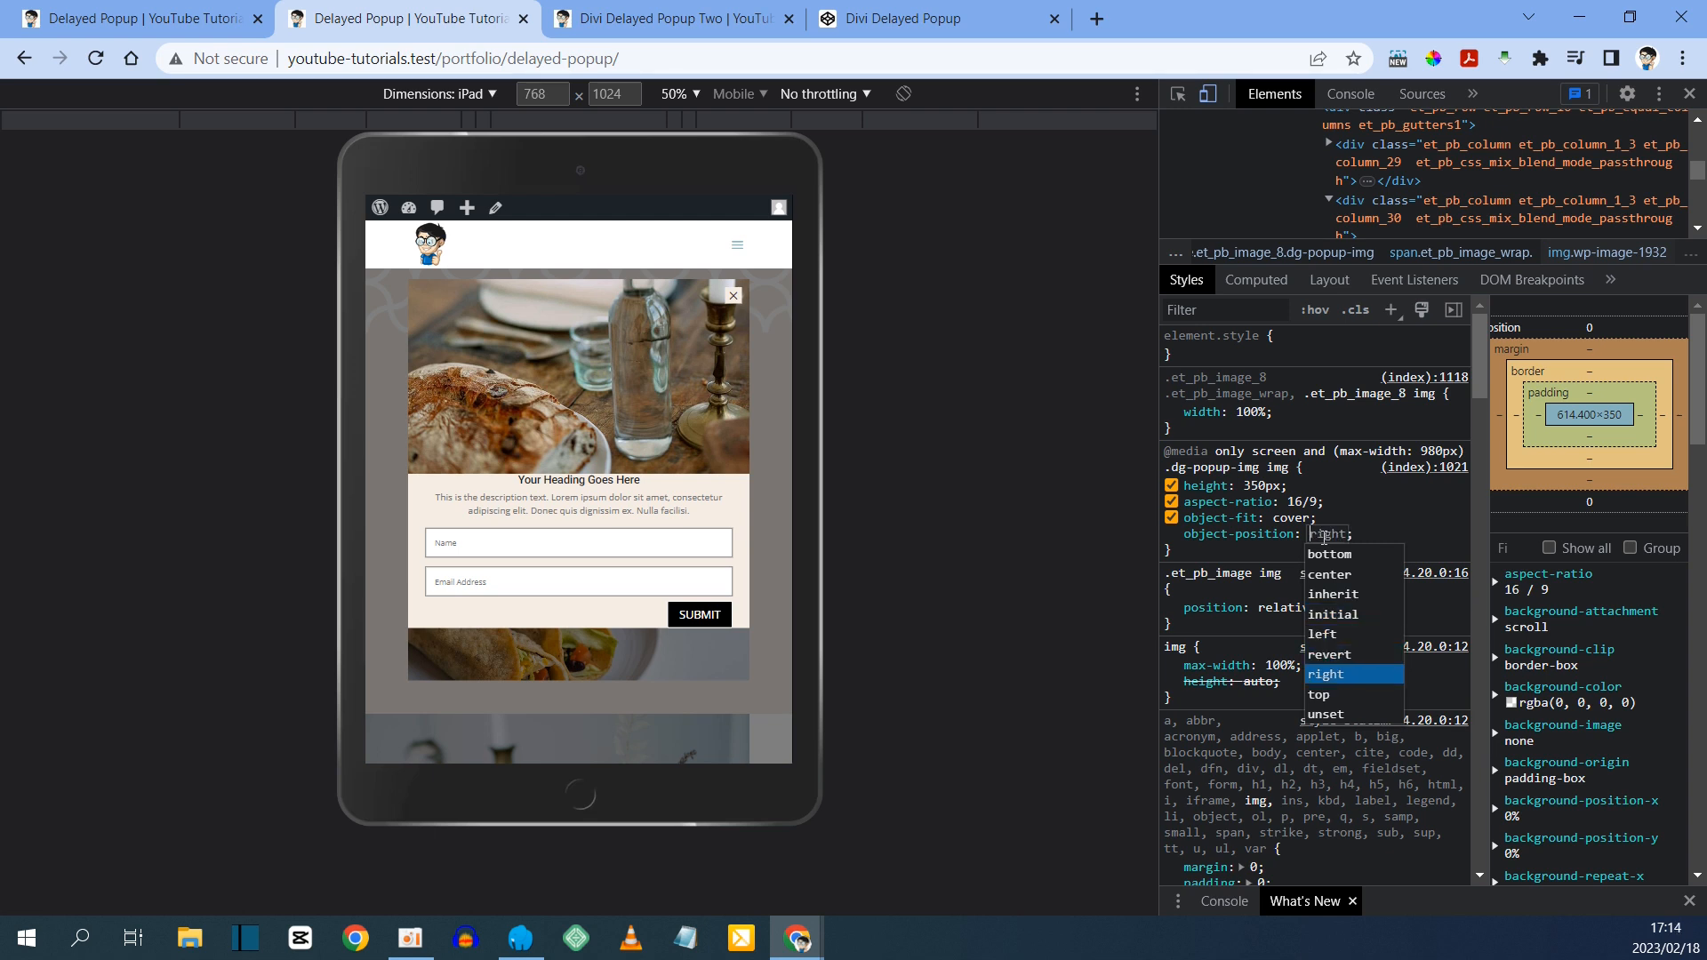
{"action": "key", "text": "Down"}
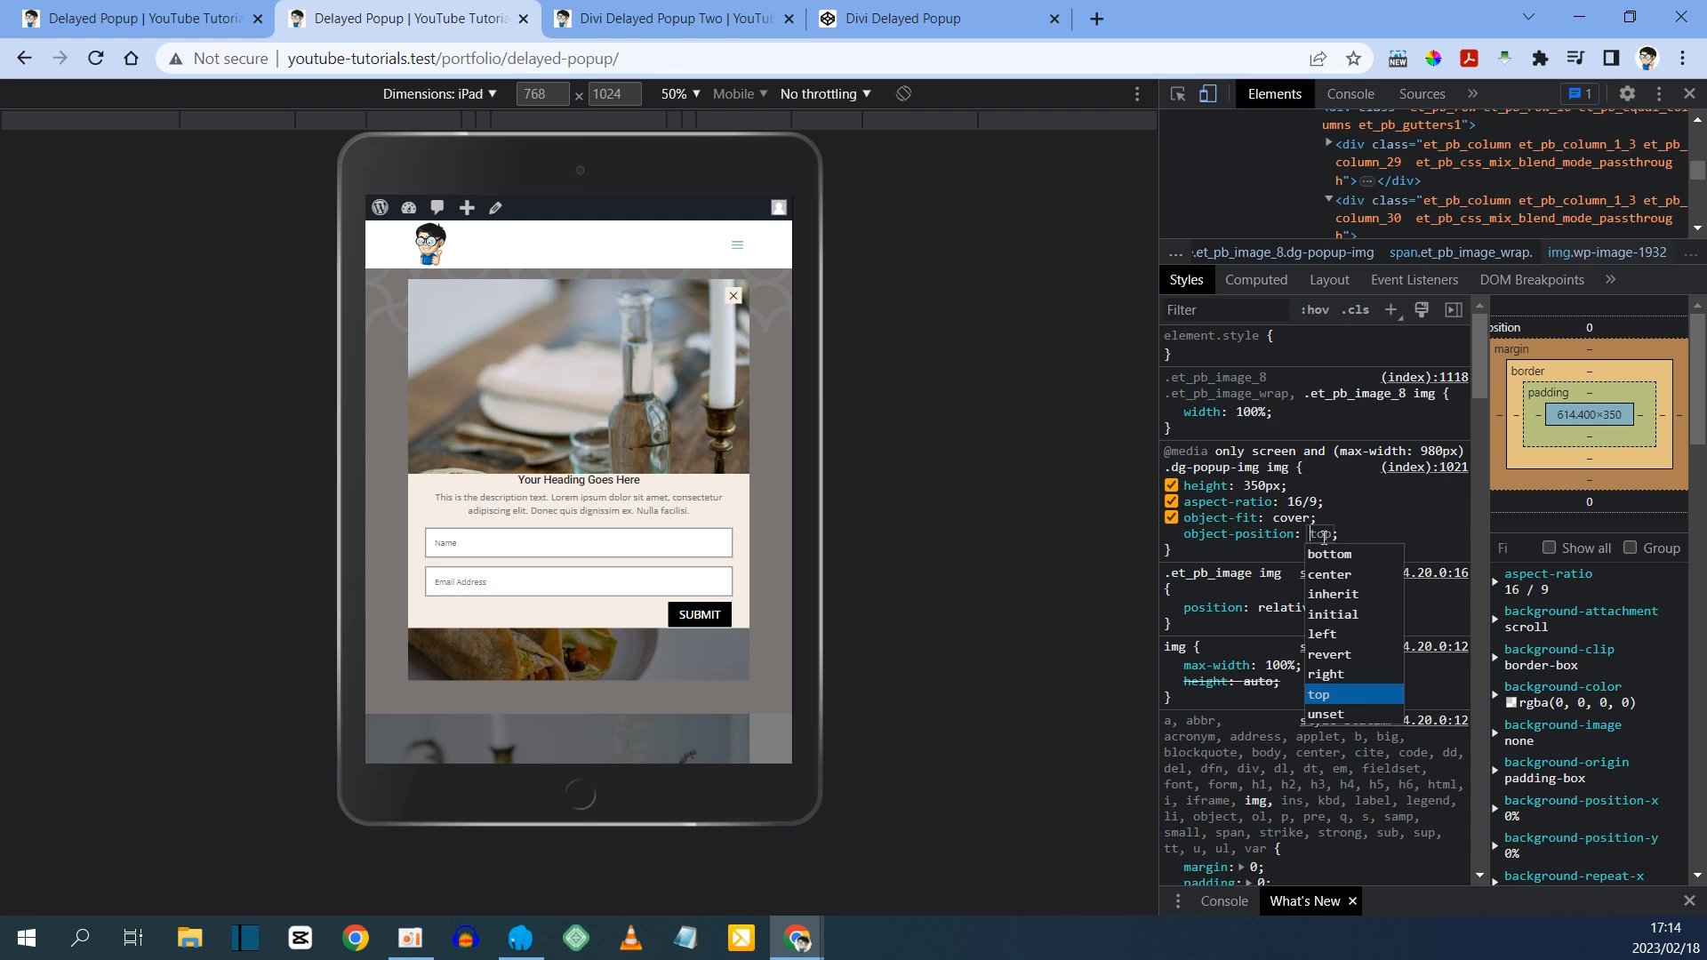
{"action": "key", "text": "Up"}
{"action": "key", "text": "Up"}
{"action": "key", "text": "Up"}
{"action": "key", "text": "Up"}
{"action": "key", "text": "Up"}
{"action": "key", "text": "Up"}
{"action": "key", "text": "Up"}
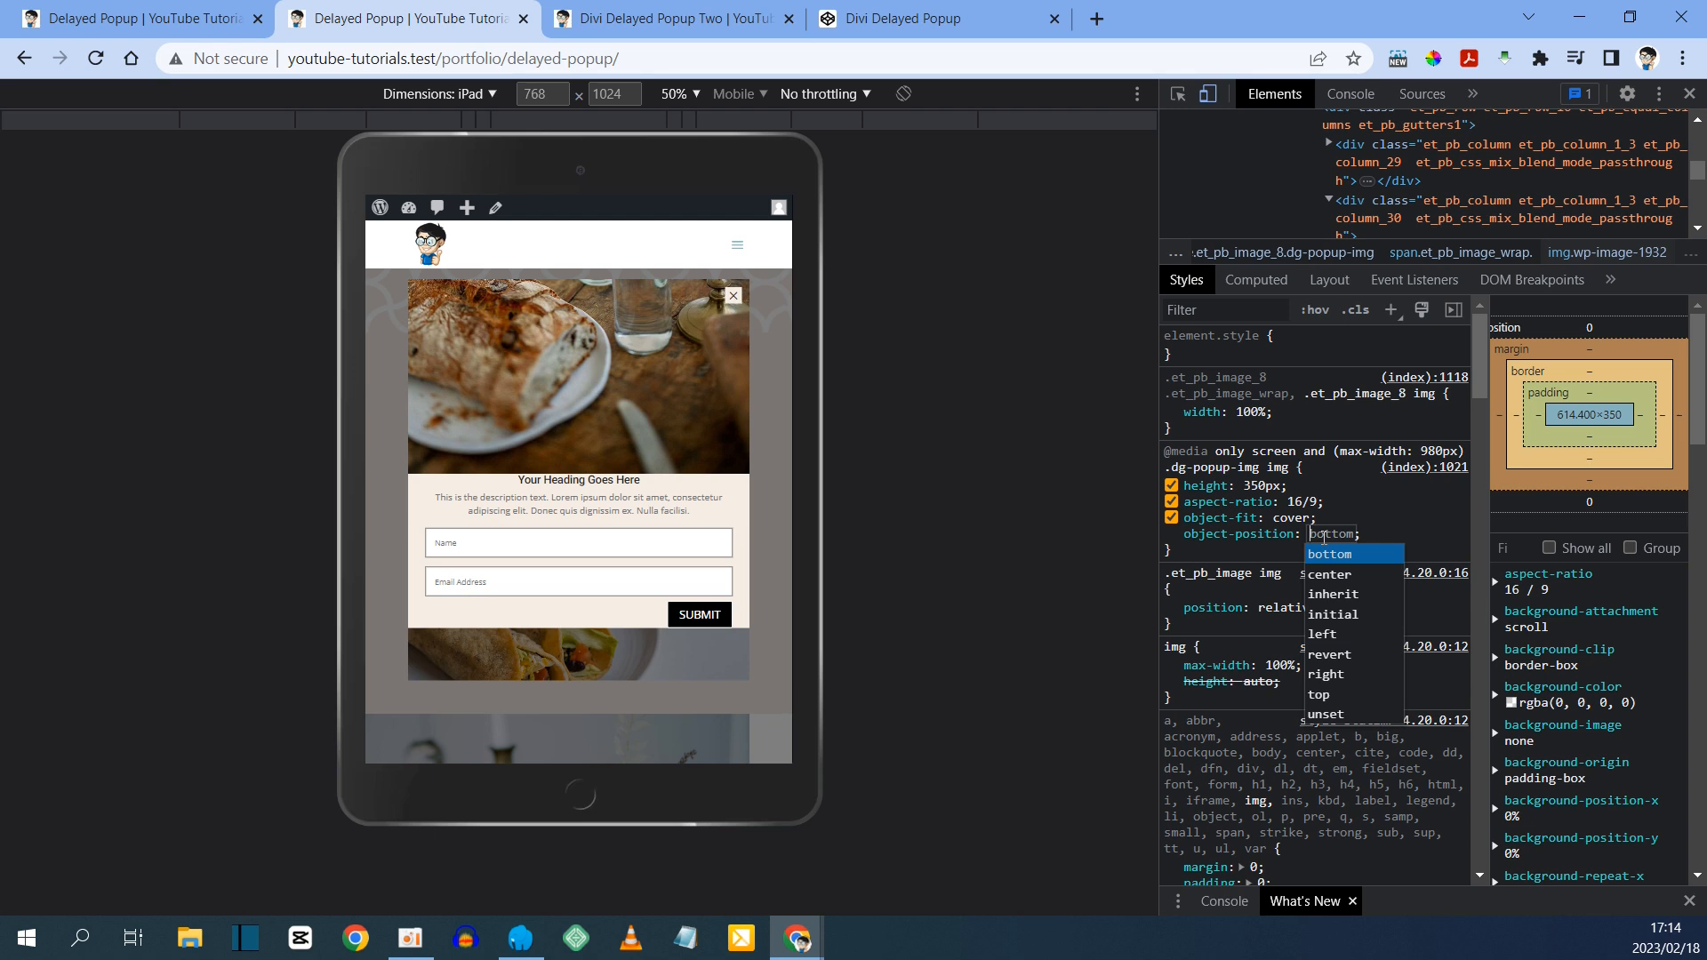
{"action": "key", "text": "Return"}
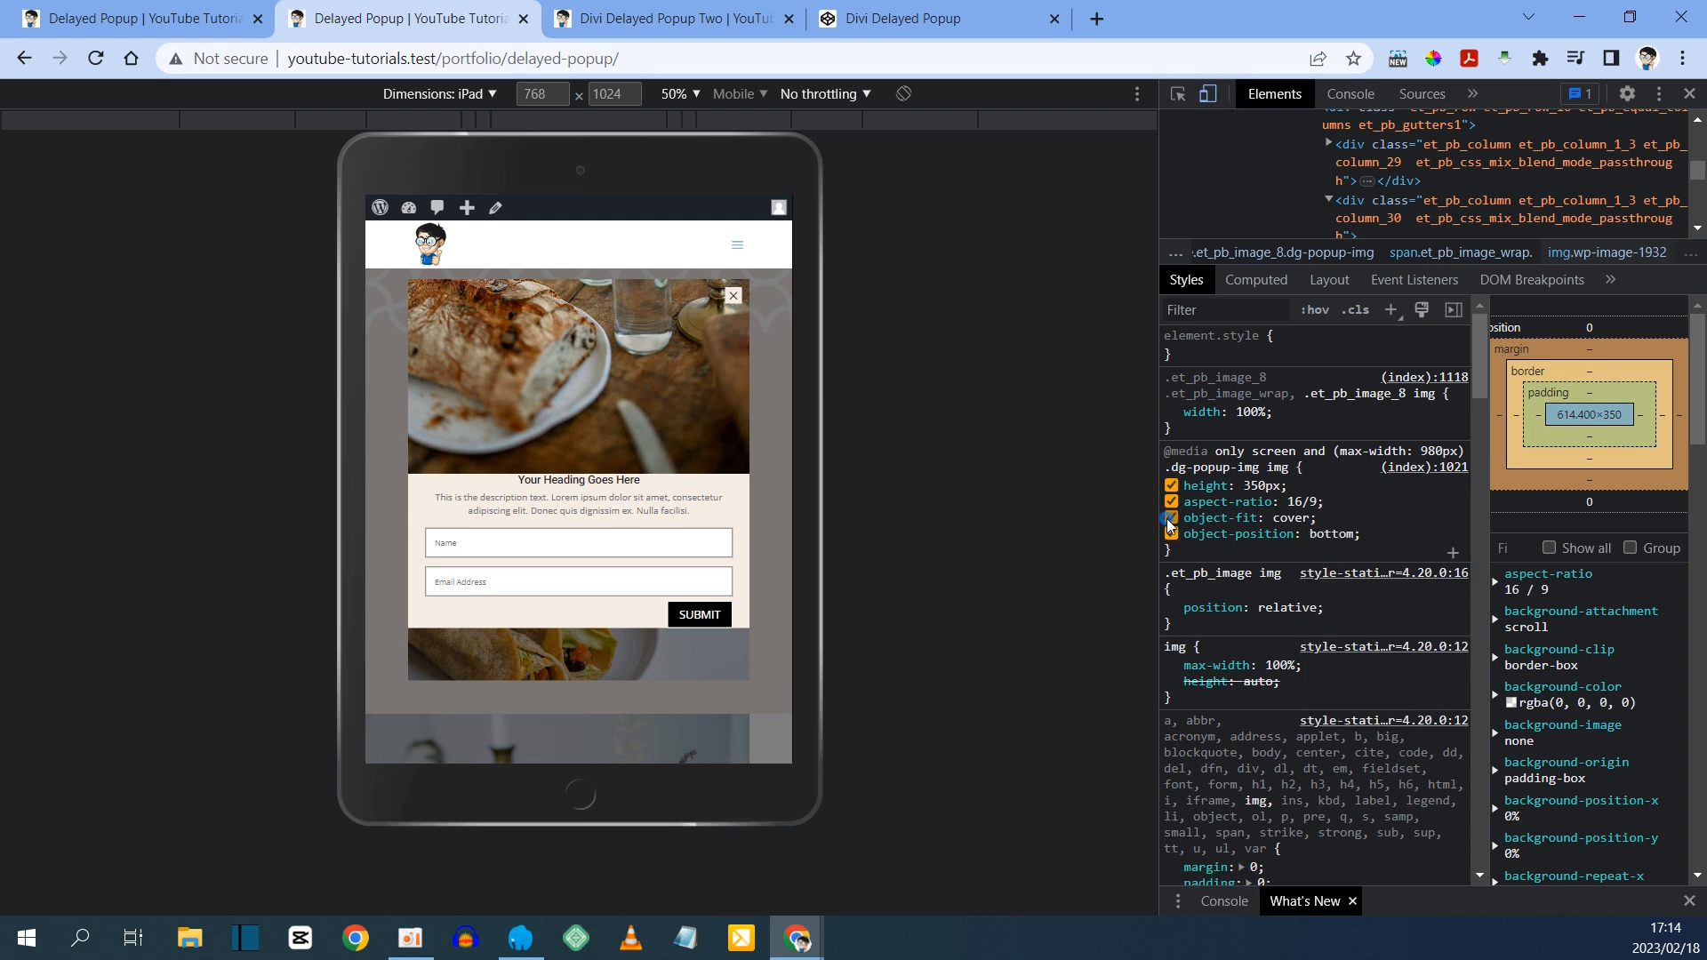
{"action": "left_click", "coordinate": [1171, 517]}
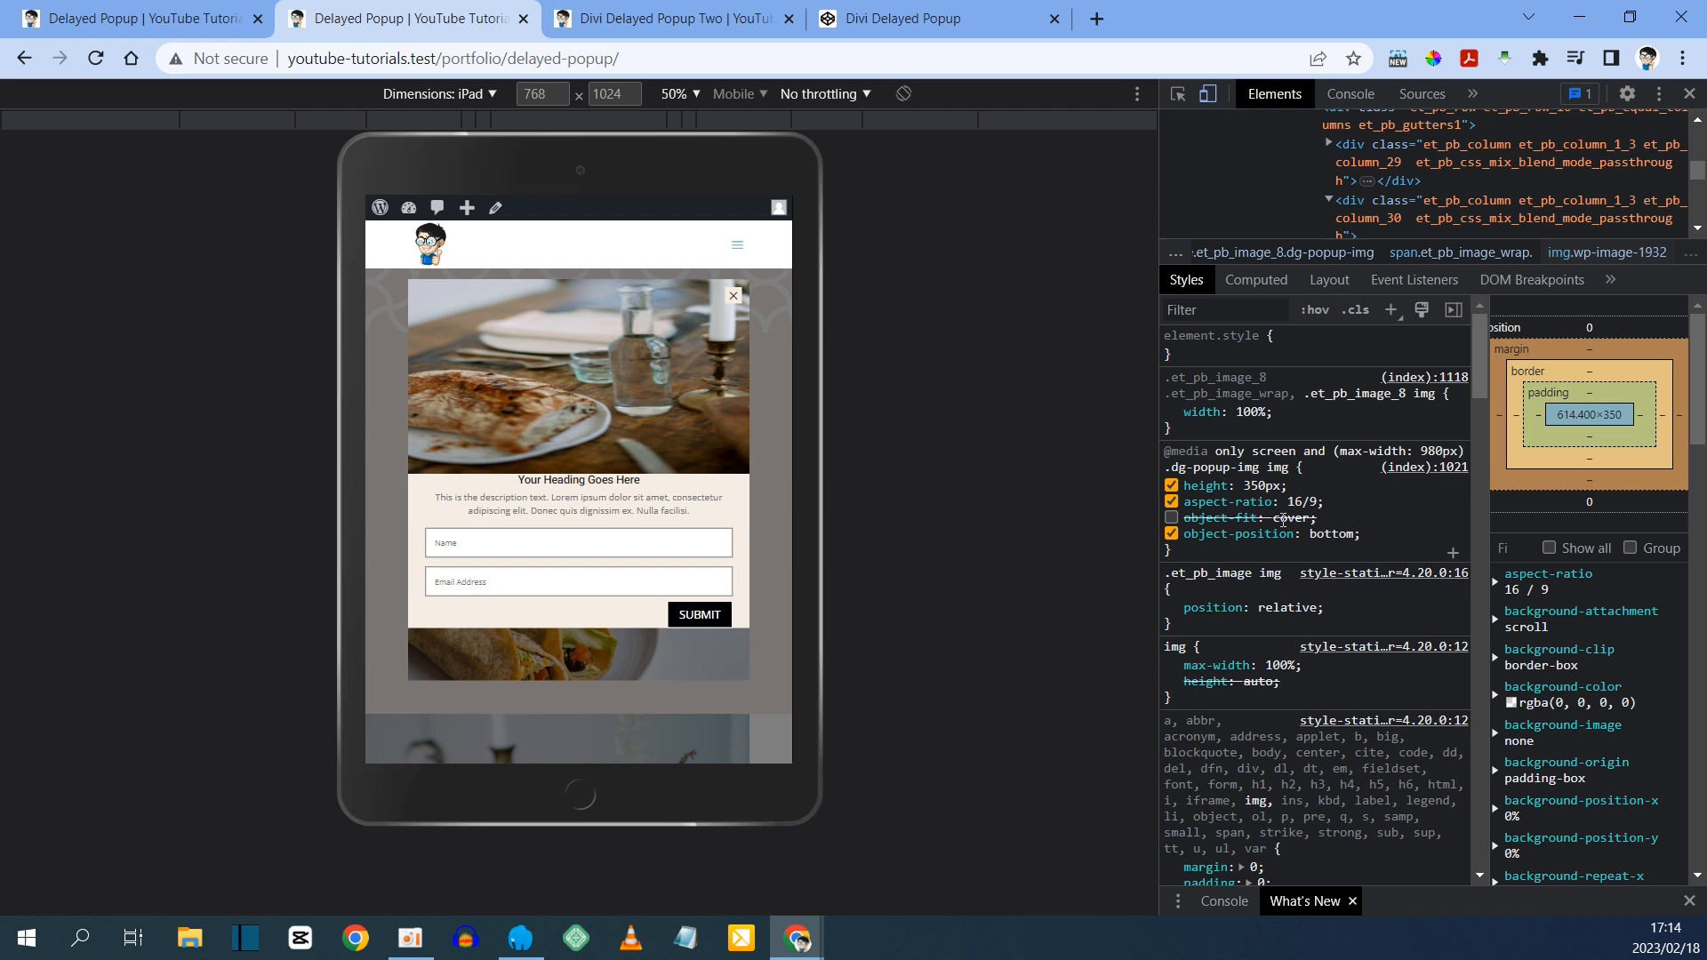
{"action": "left_click", "coordinate": [1171, 518]}
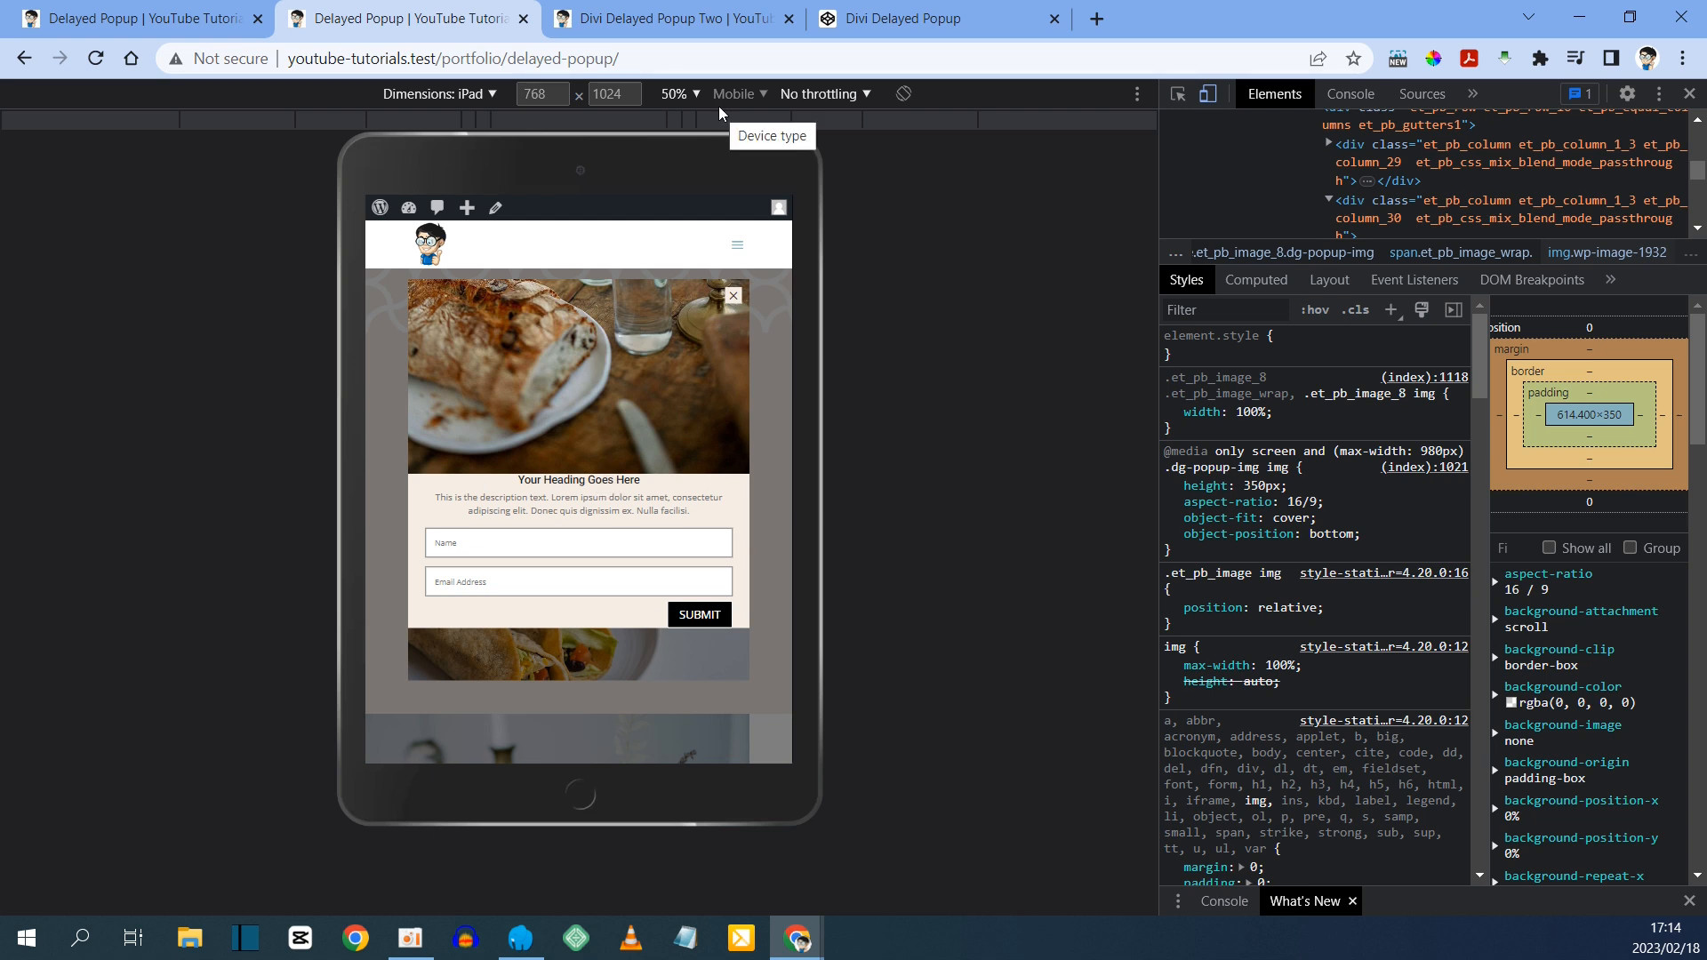
- Back in the builder, set the popup row's third column to 2em top and bottom padding and save the page
{"action": "left_click", "coordinate": [189, 7]}
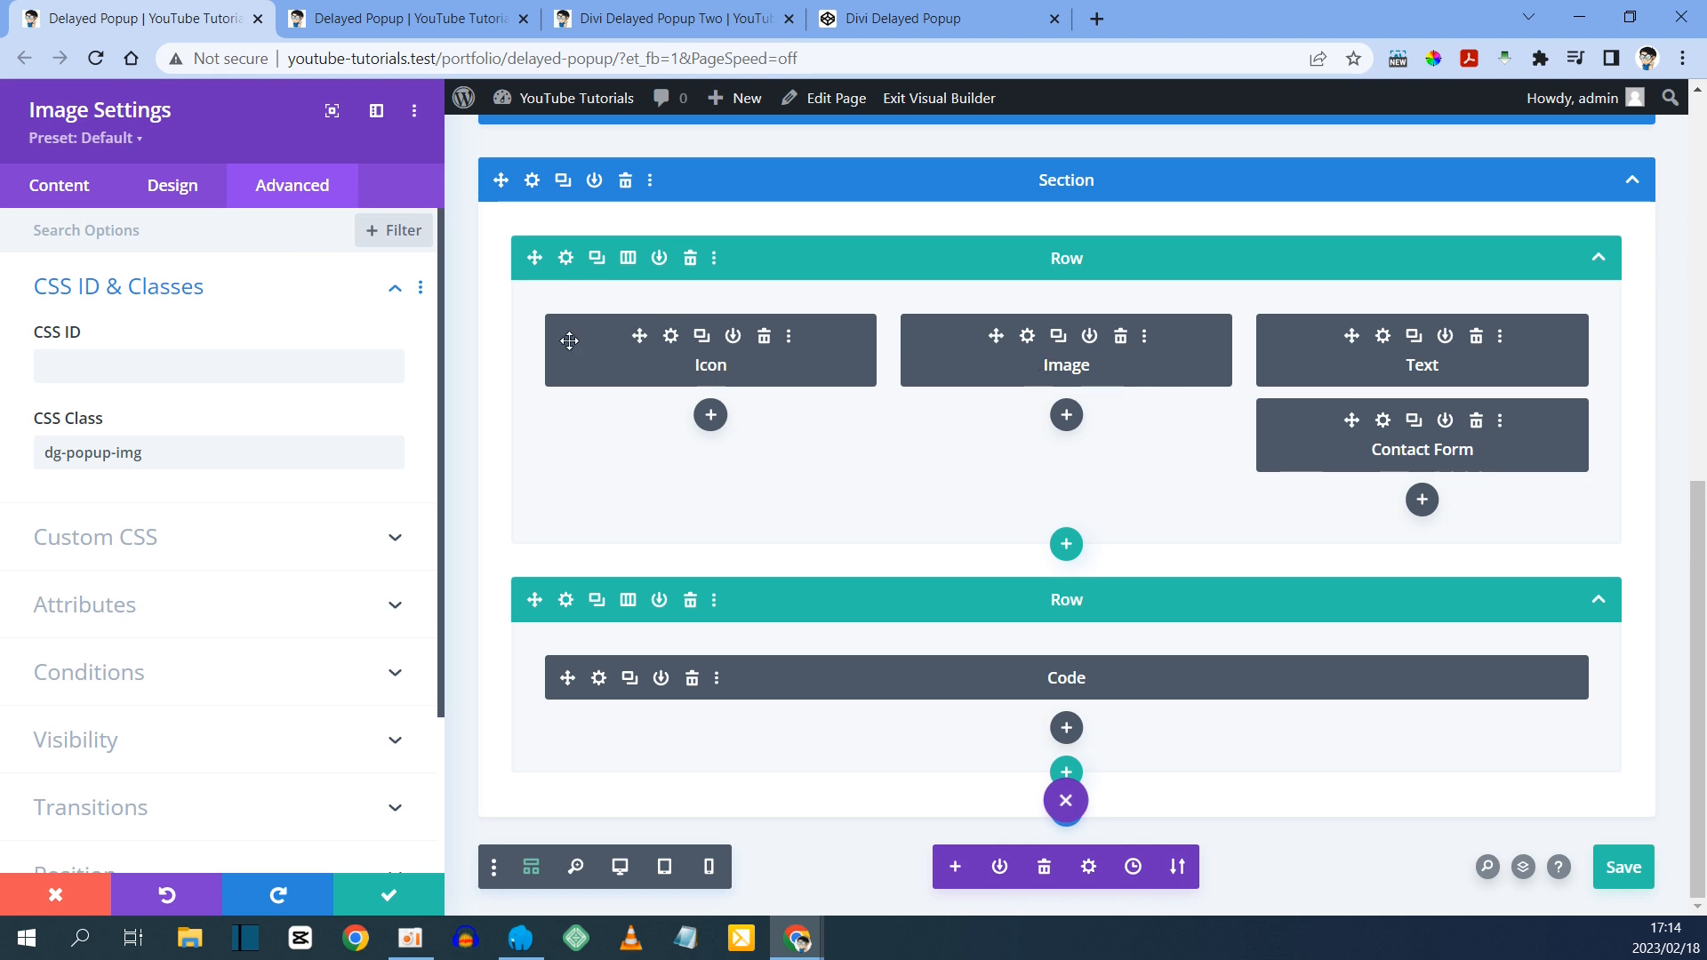
{"action": "left_click", "coordinate": [564, 259]}
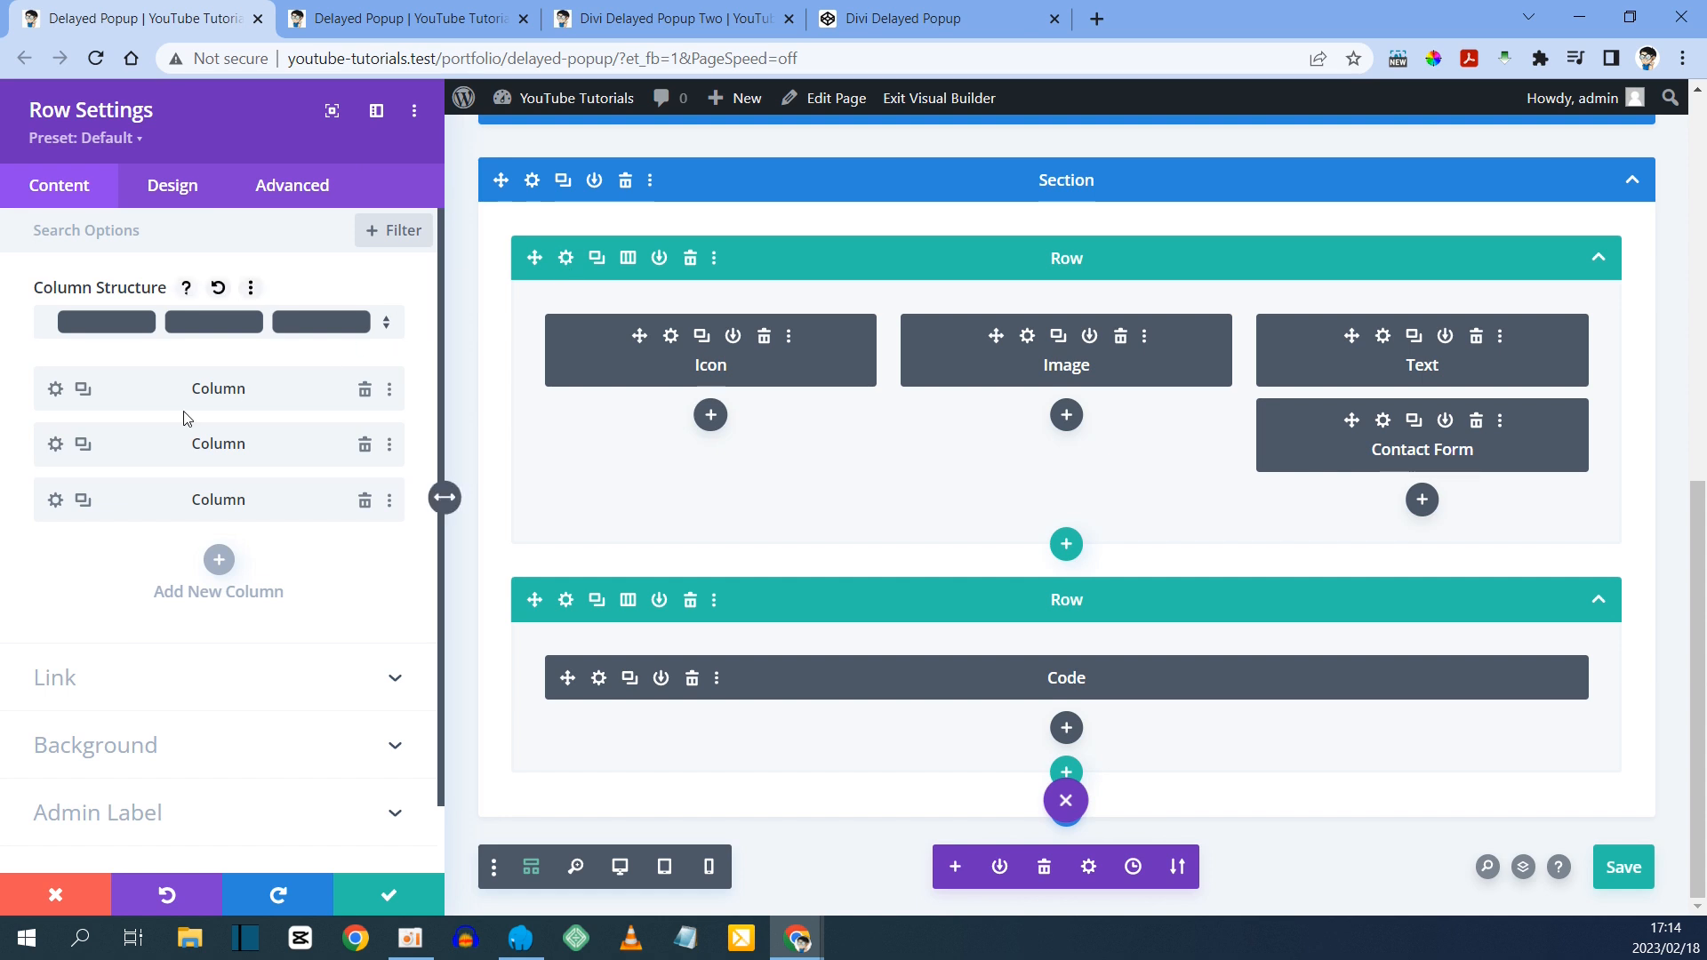
{"action": "left_click", "coordinate": [55, 502]}
{"action": "left_click", "coordinate": [165, 194]}
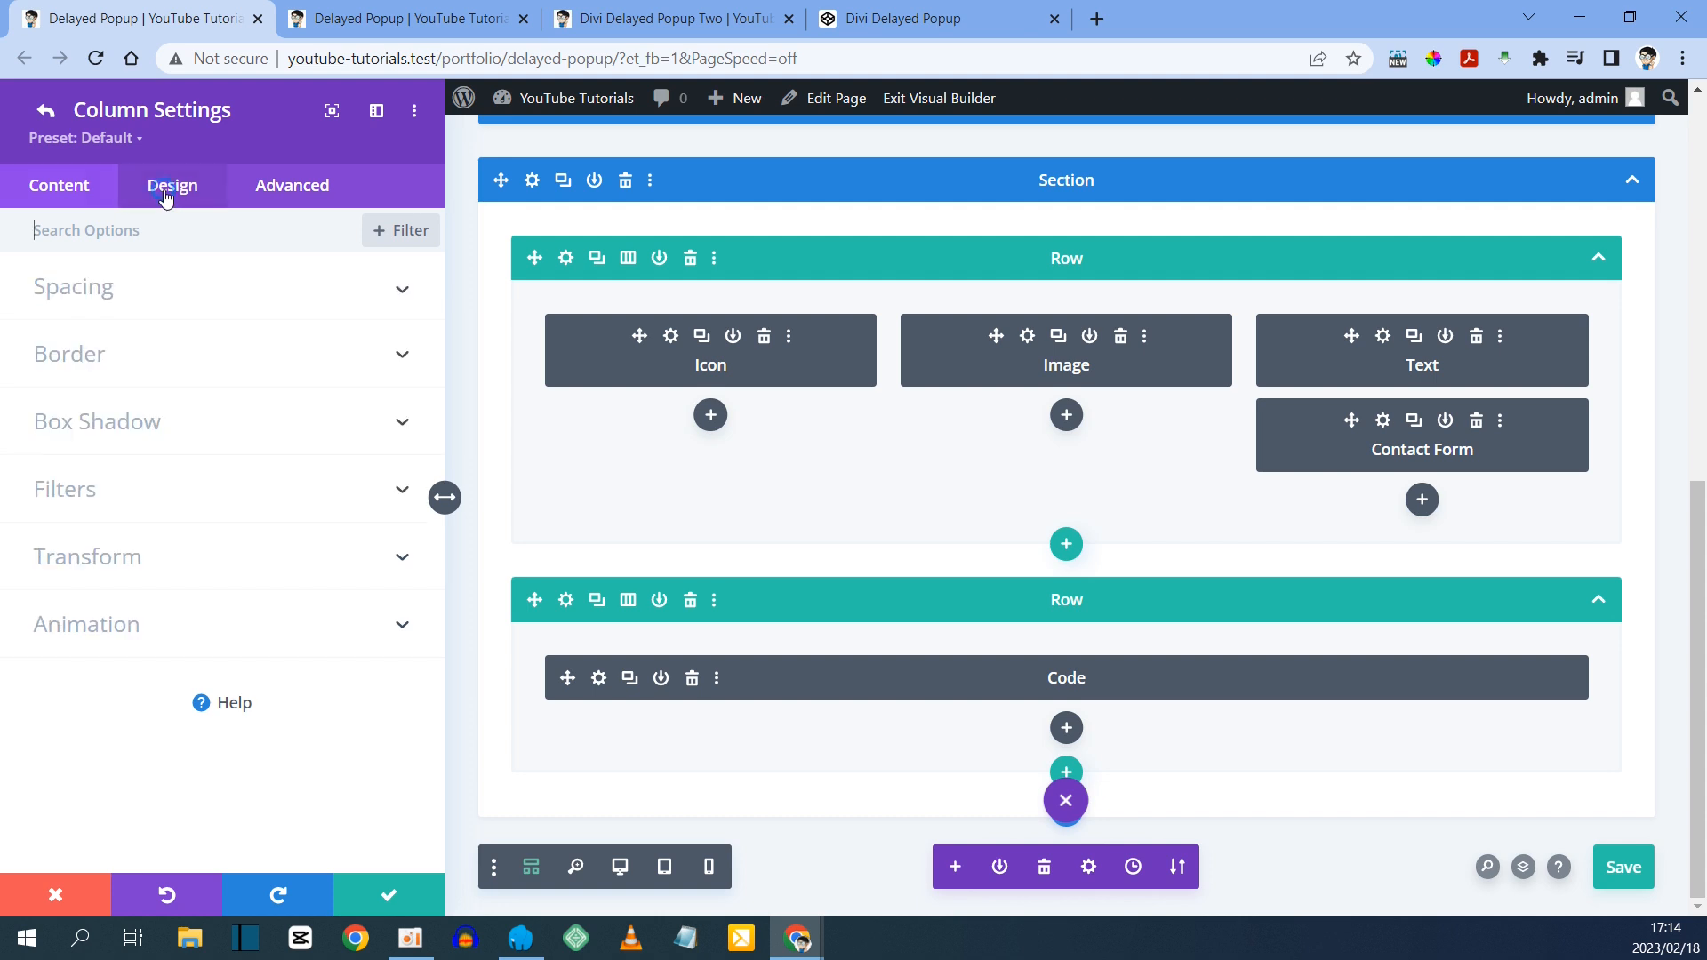
{"action": "left_click", "coordinate": [100, 300]}
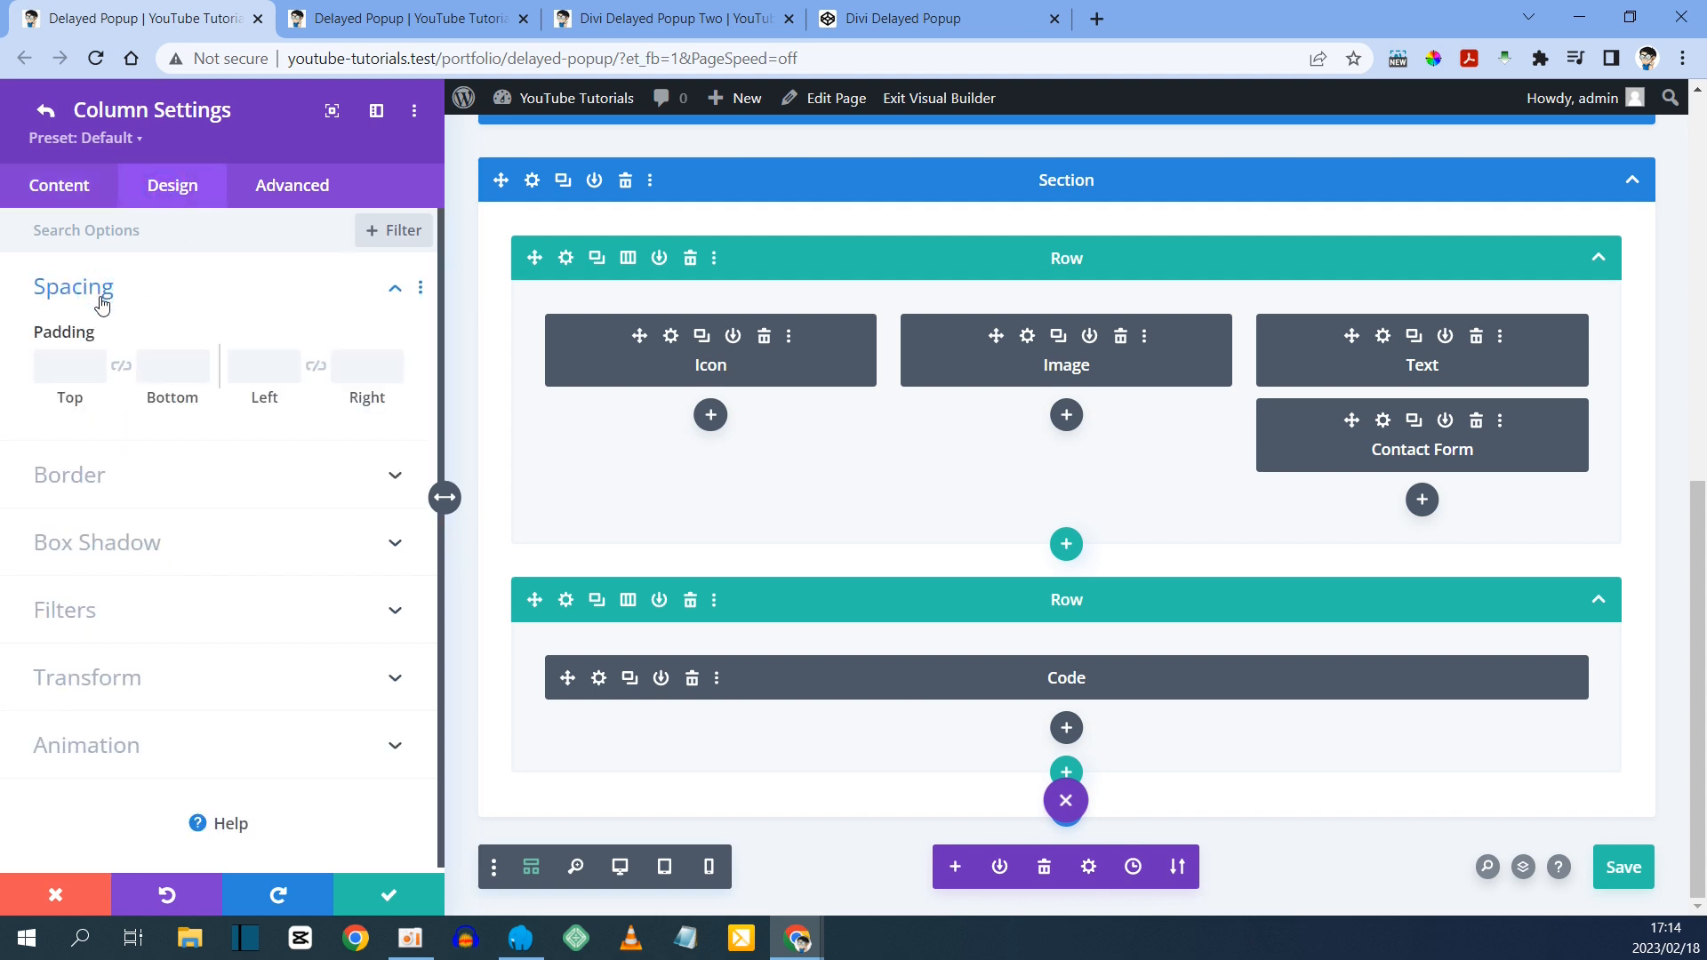
{"action": "left_click", "coordinate": [61, 368]}
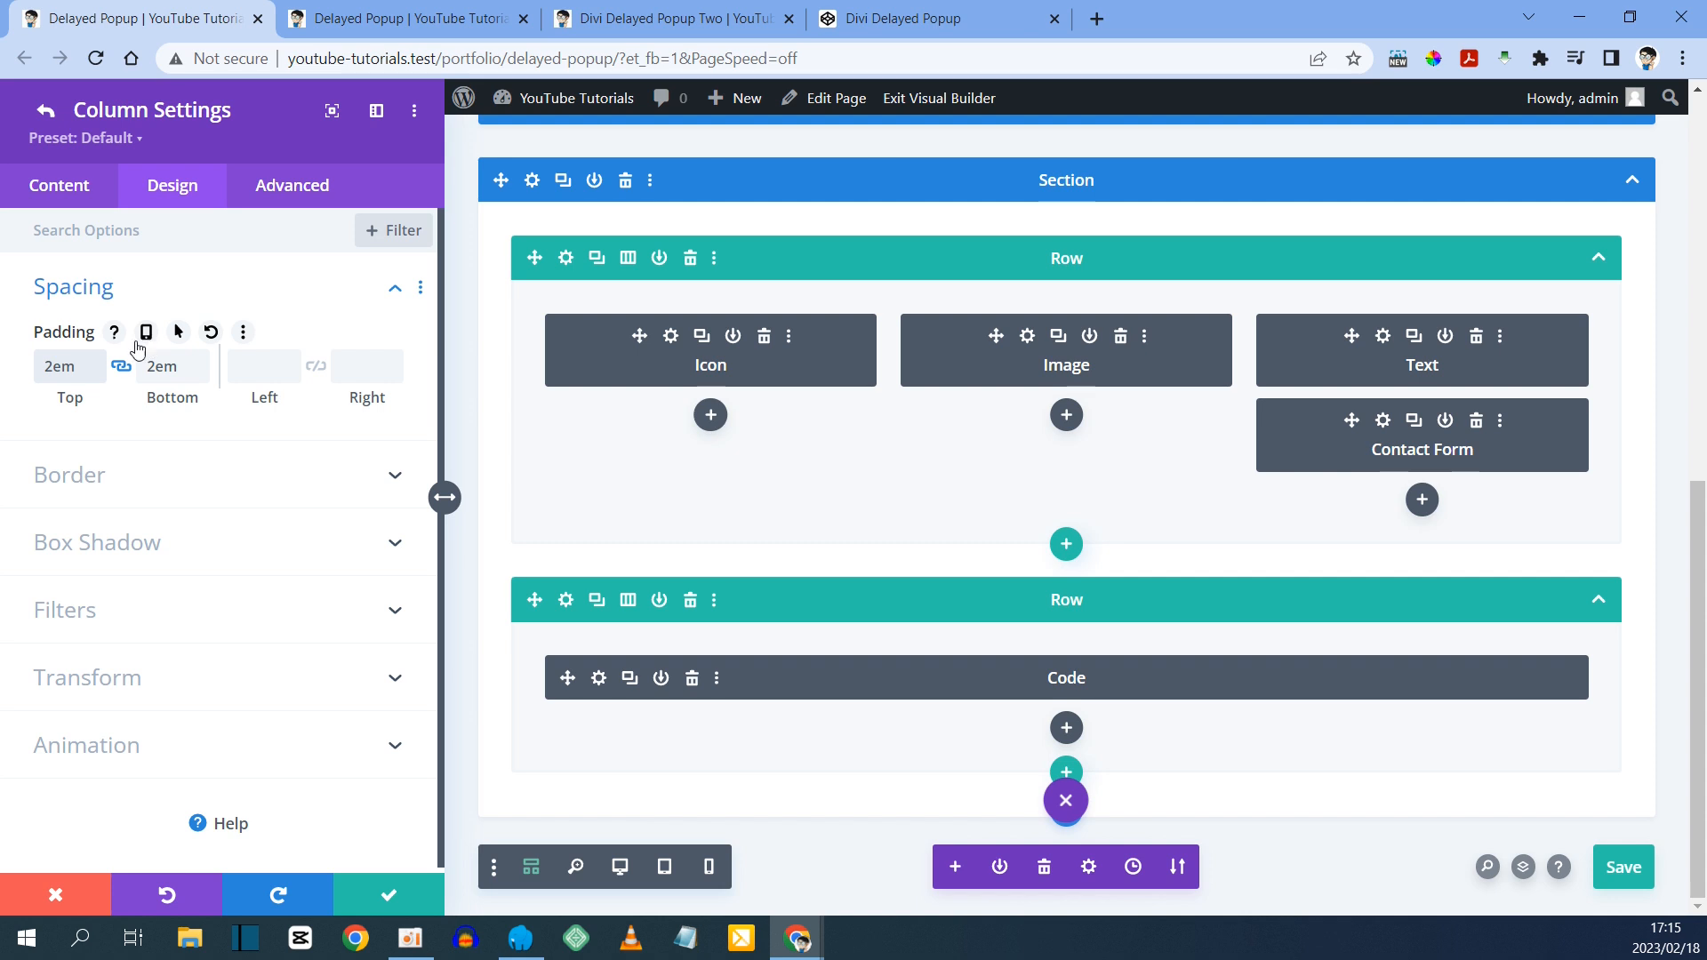
{"action": "left_click", "coordinate": [1635, 862]}
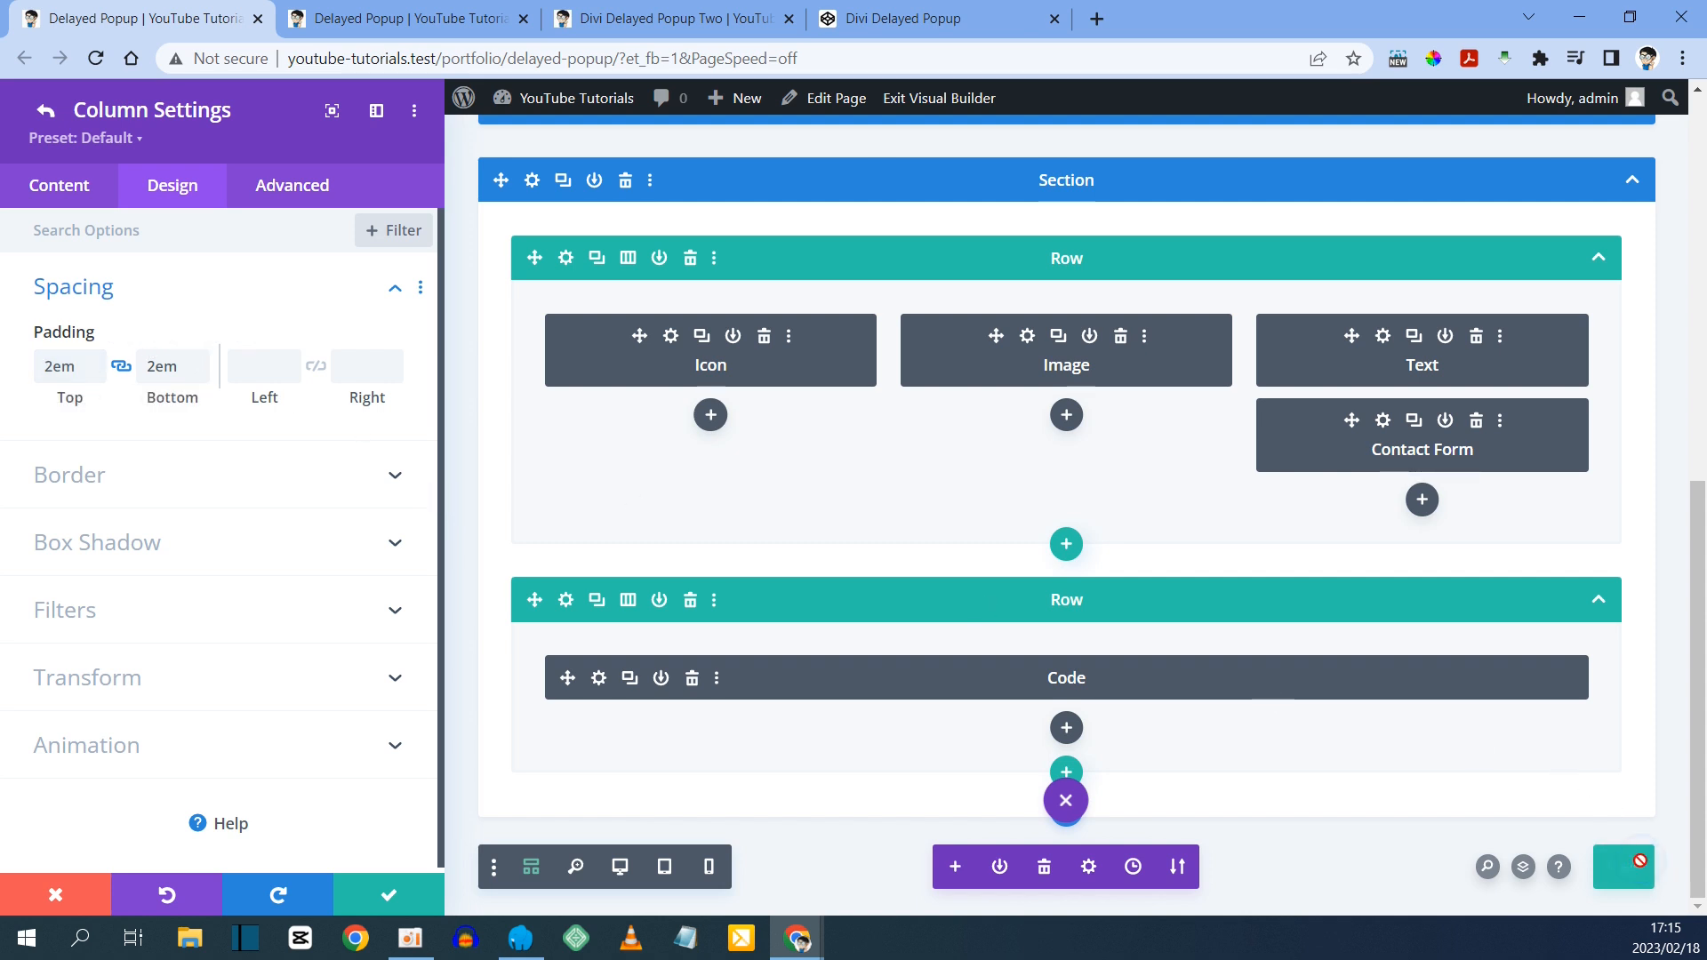
- Reload the live Delayed Popup page and check the popup at iPad size and in the desktop view
{"action": "left_click", "coordinate": [404, 17]}
{"action": "key", "text": "F5"}
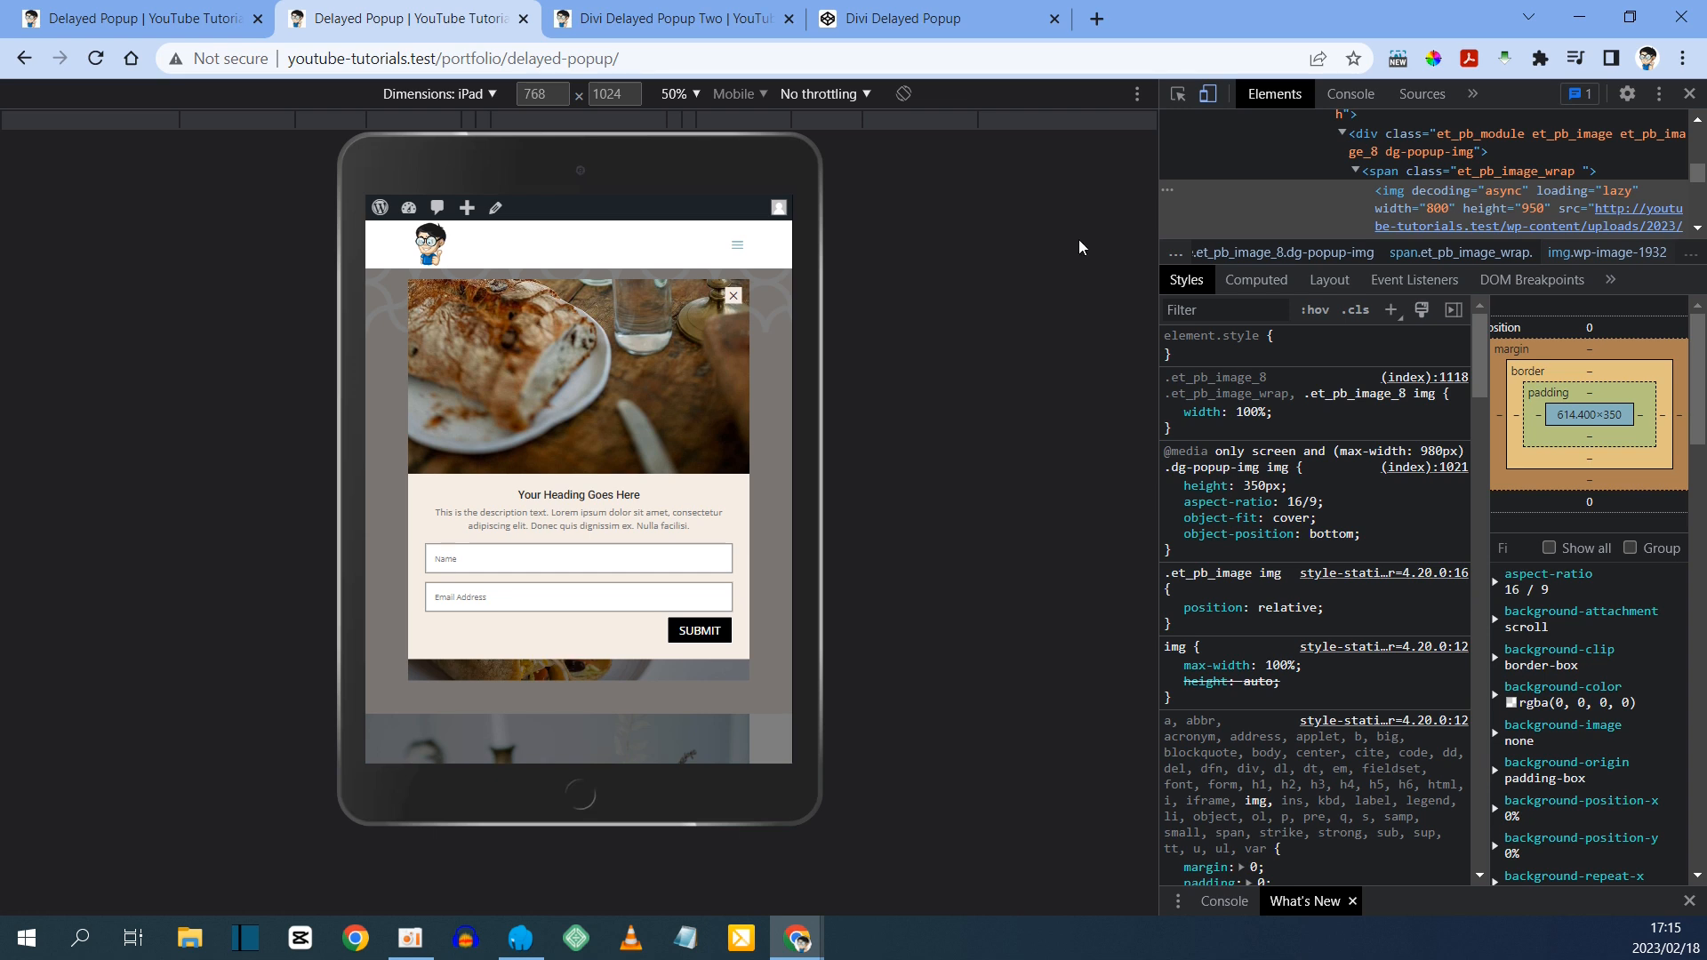
{"action": "left_click", "coordinate": [1208, 93]}
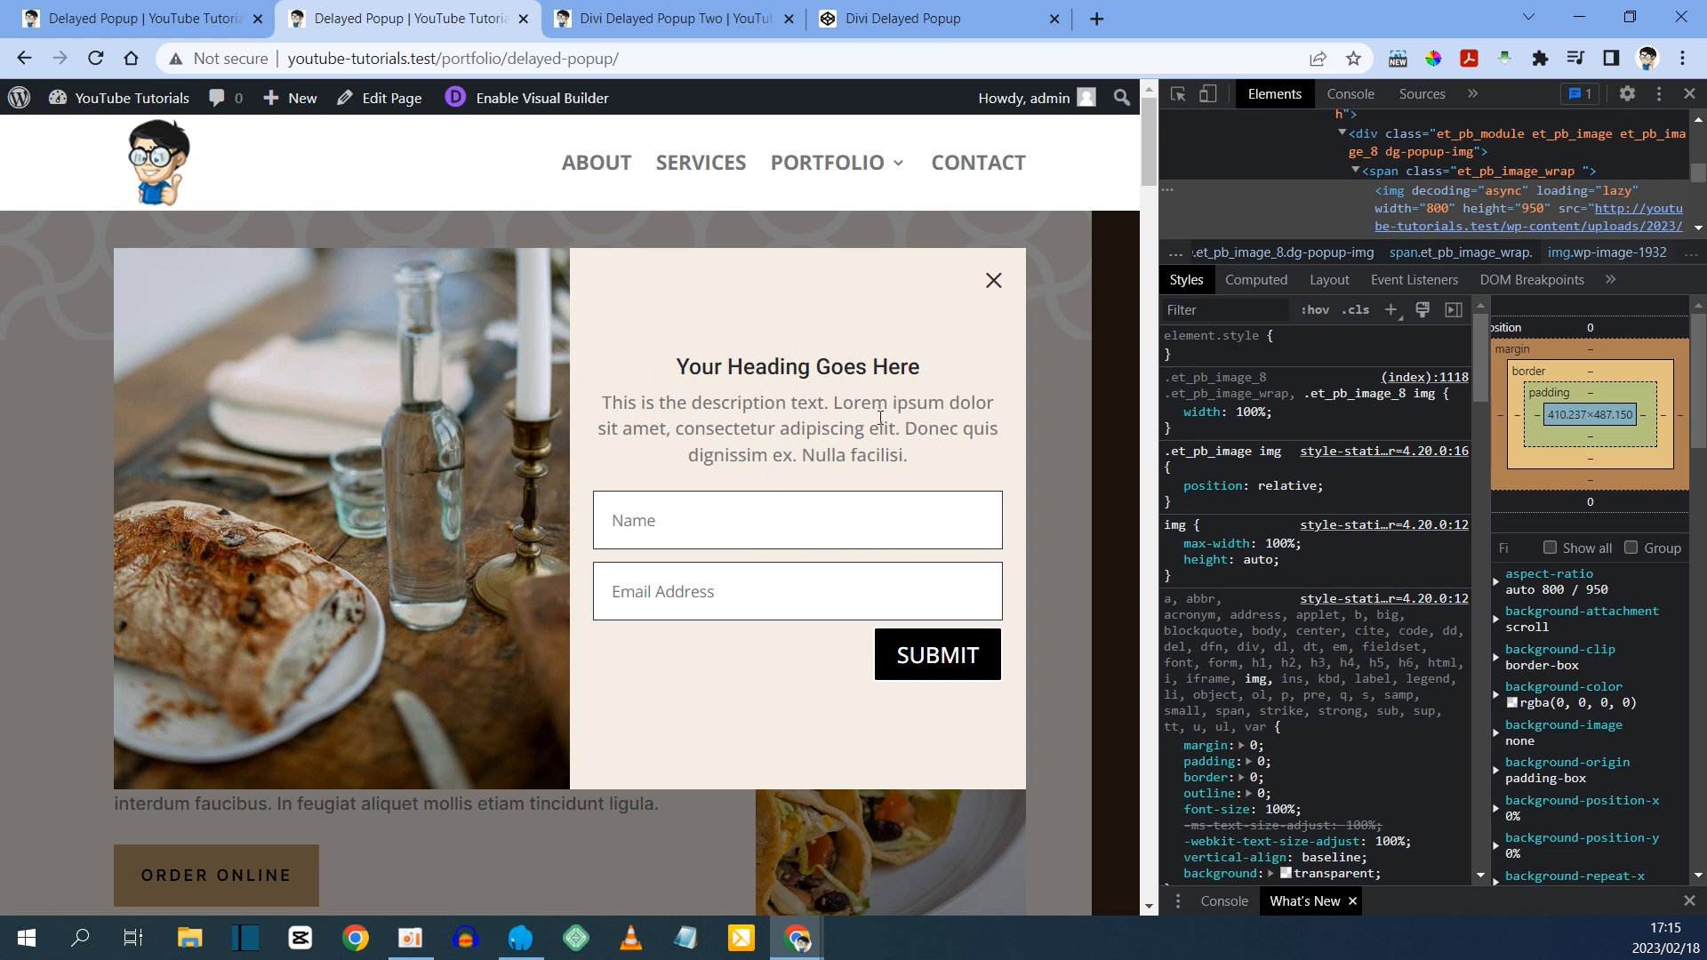
- Preview the page as an iPhone 6/7/8 Plus and scroll it to check how the popup fits the smaller screen
{"action": "left_click", "coordinate": [1208, 93]}
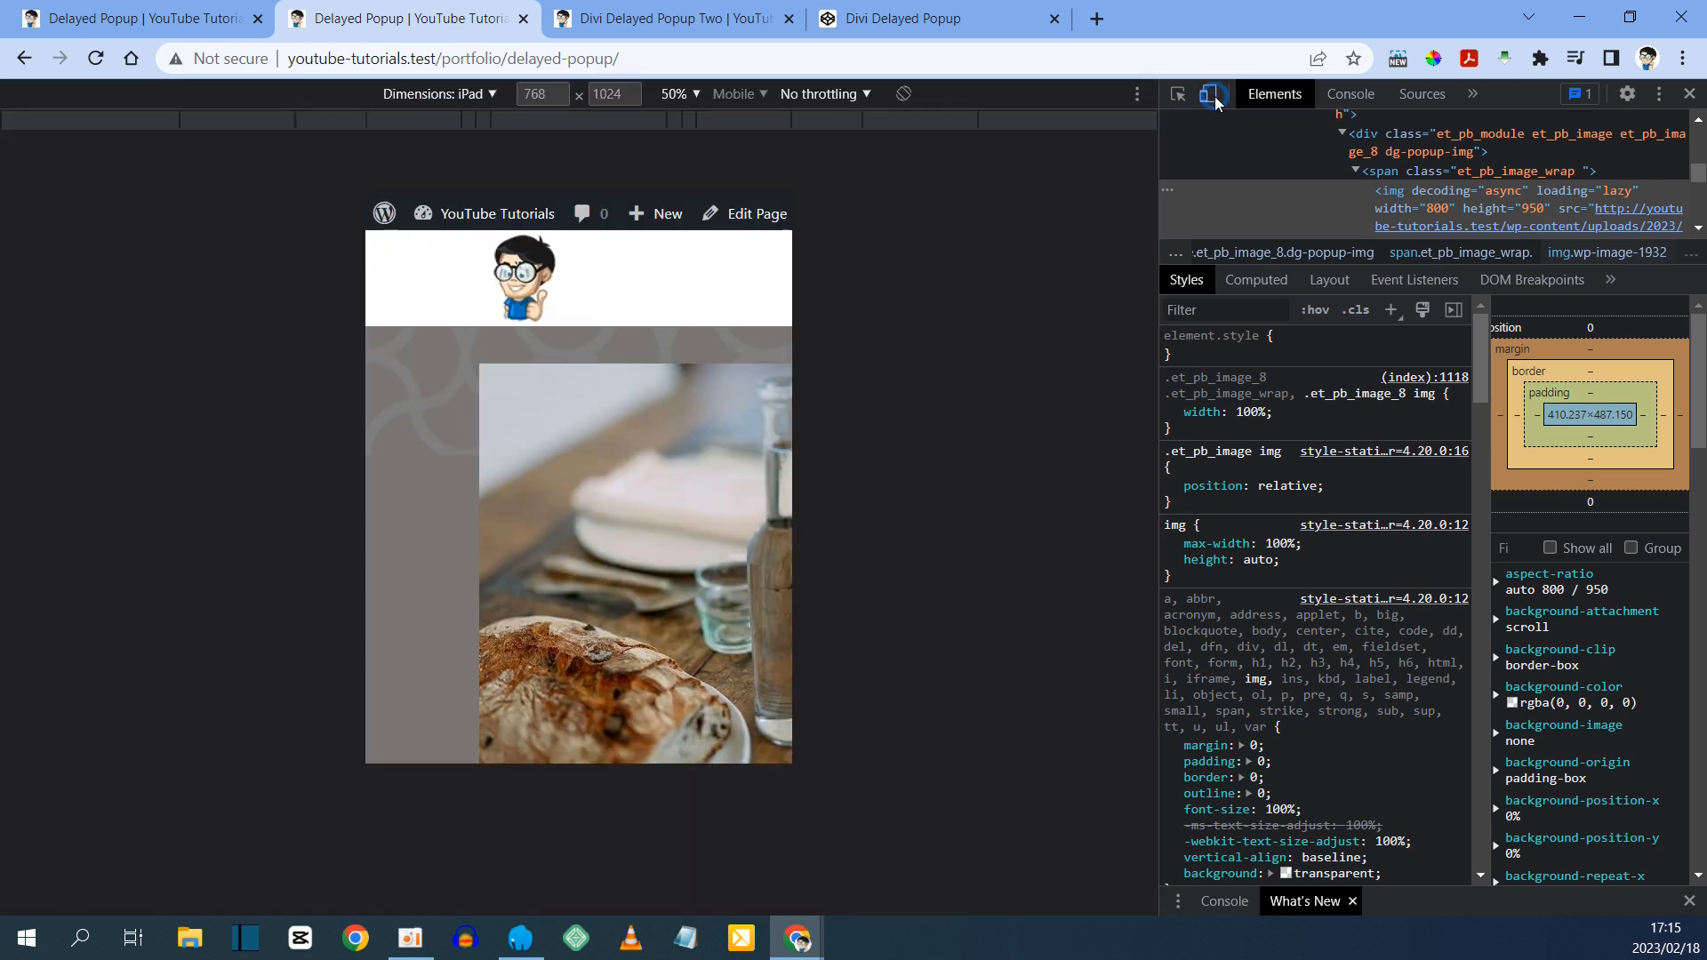
{"action": "left_click", "coordinate": [487, 94]}
{"action": "left_click", "coordinate": [470, 219]}
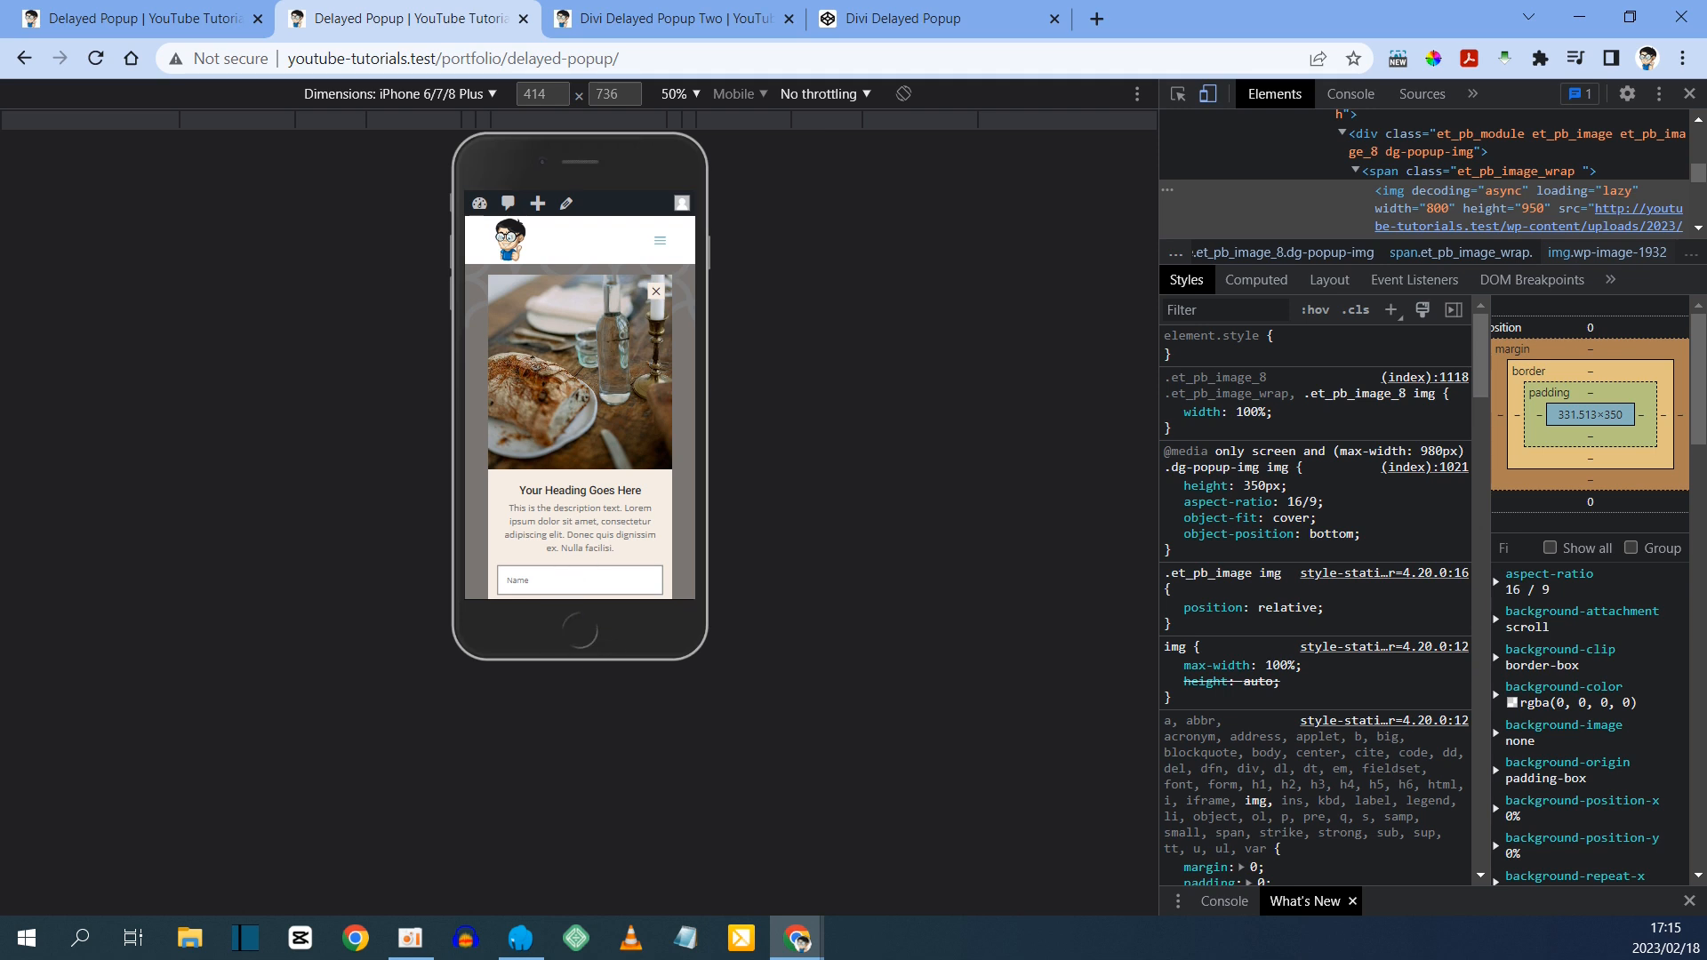
{"action": "scroll", "coordinate": [542, 546], "scroll_direction": "down", "scroll_amount": 10}
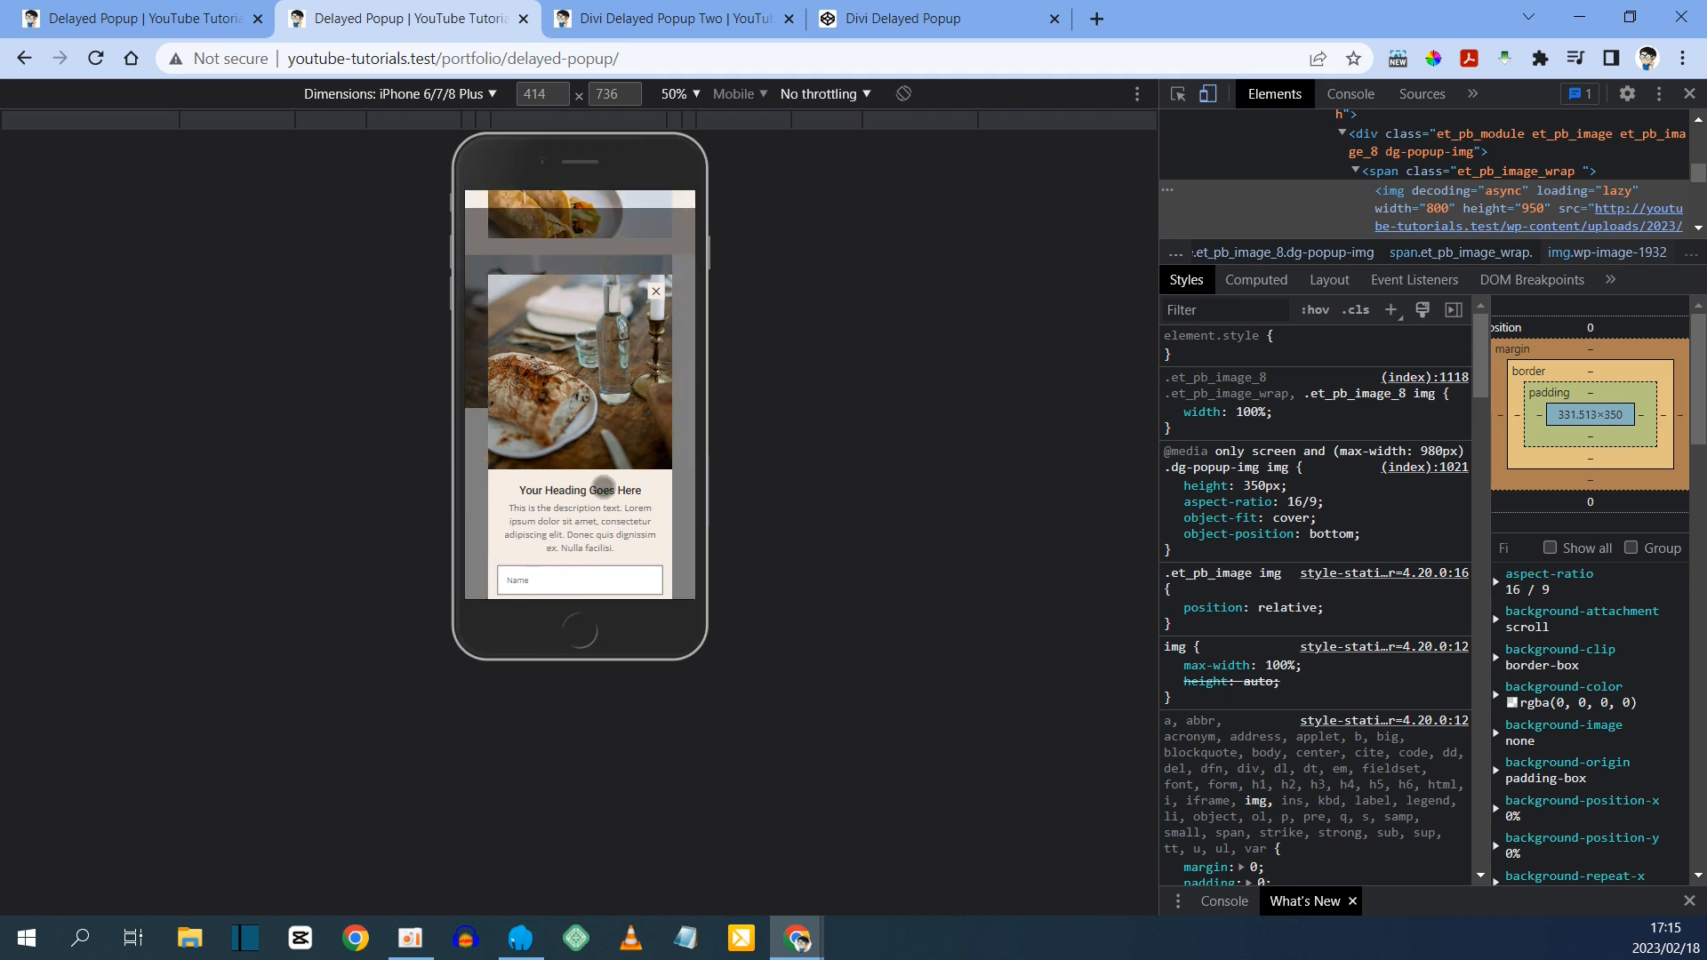
{"action": "scroll", "coordinate": [604, 486], "scroll_direction": "down", "scroll_amount": 5}
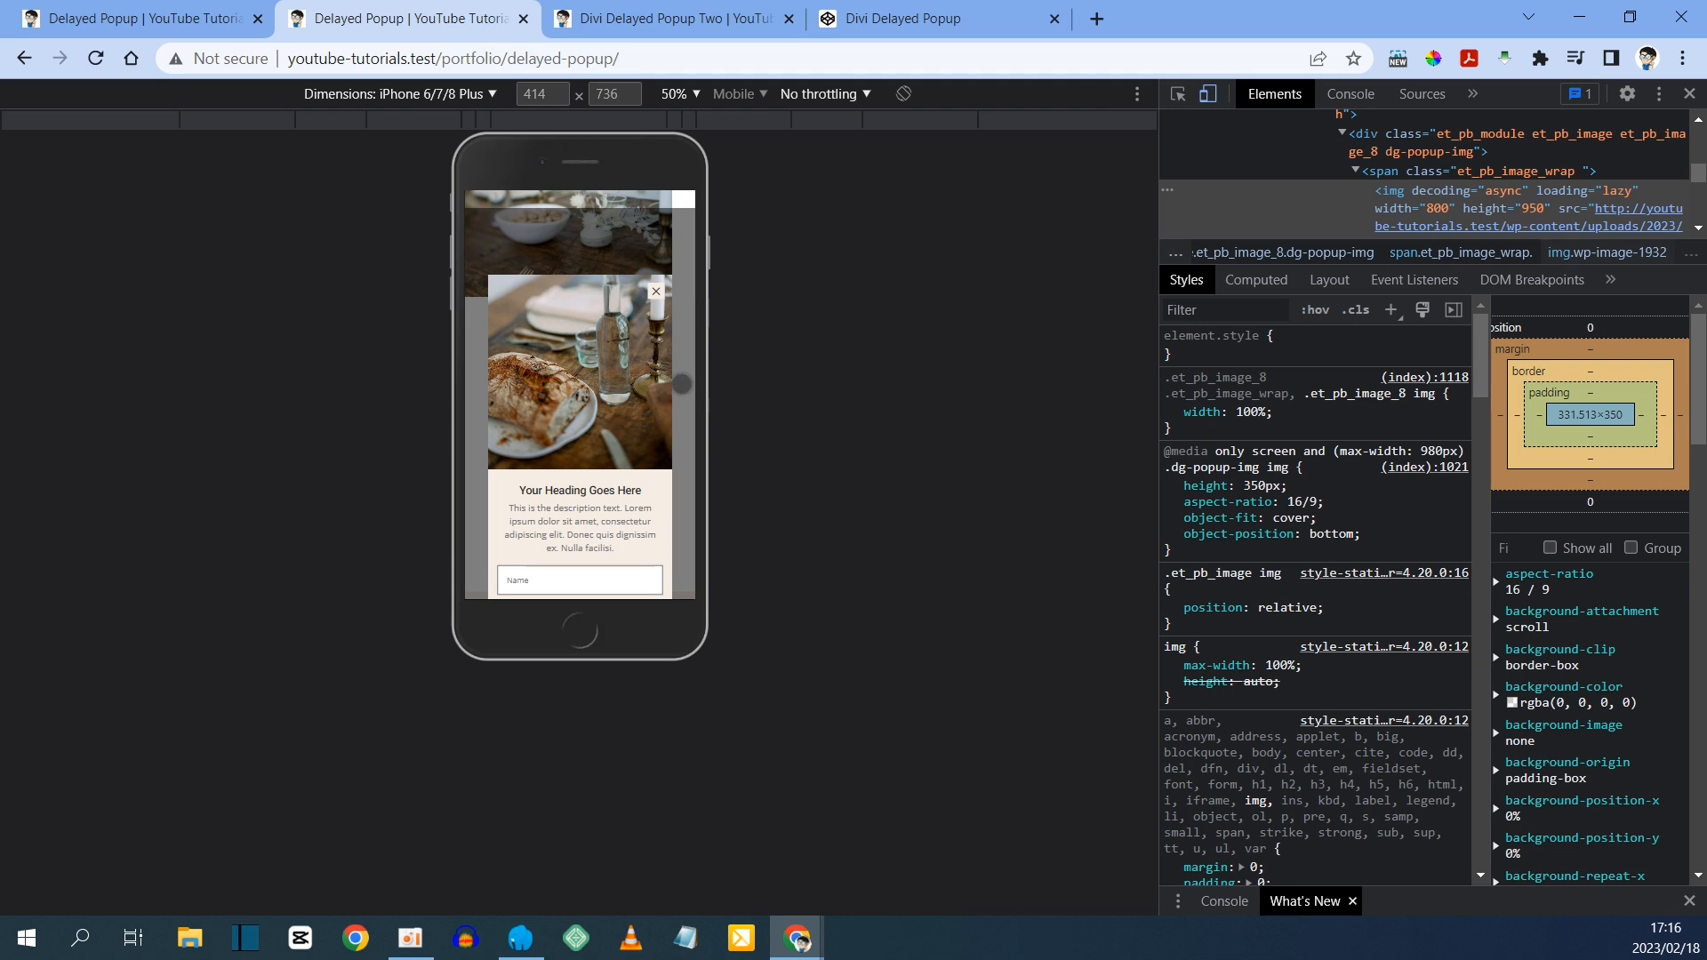
{"action": "scroll", "coordinate": [560, 414], "scroll_direction": "down", "scroll_amount": 3}
{"action": "scroll", "coordinate": [580, 415], "scroll_direction": "up", "scroll_amount": 10}
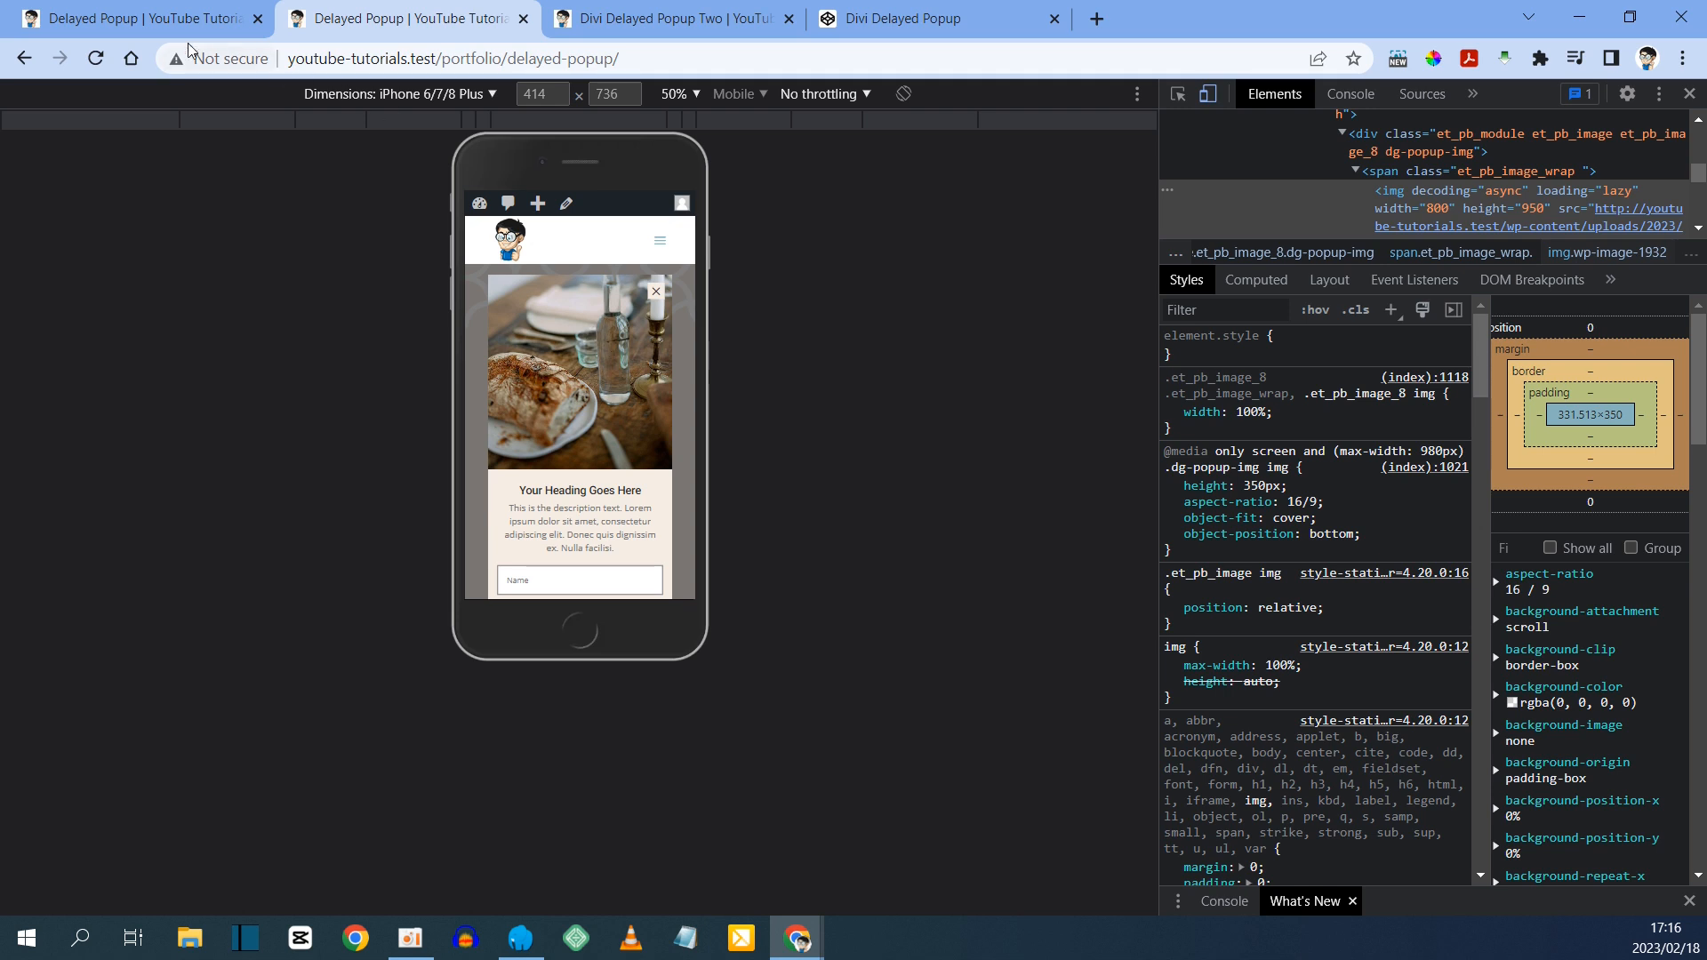
- In the builder, set the popup section's vertical overflow to Scroll and save the page
{"action": "left_click", "coordinate": [142, 17]}
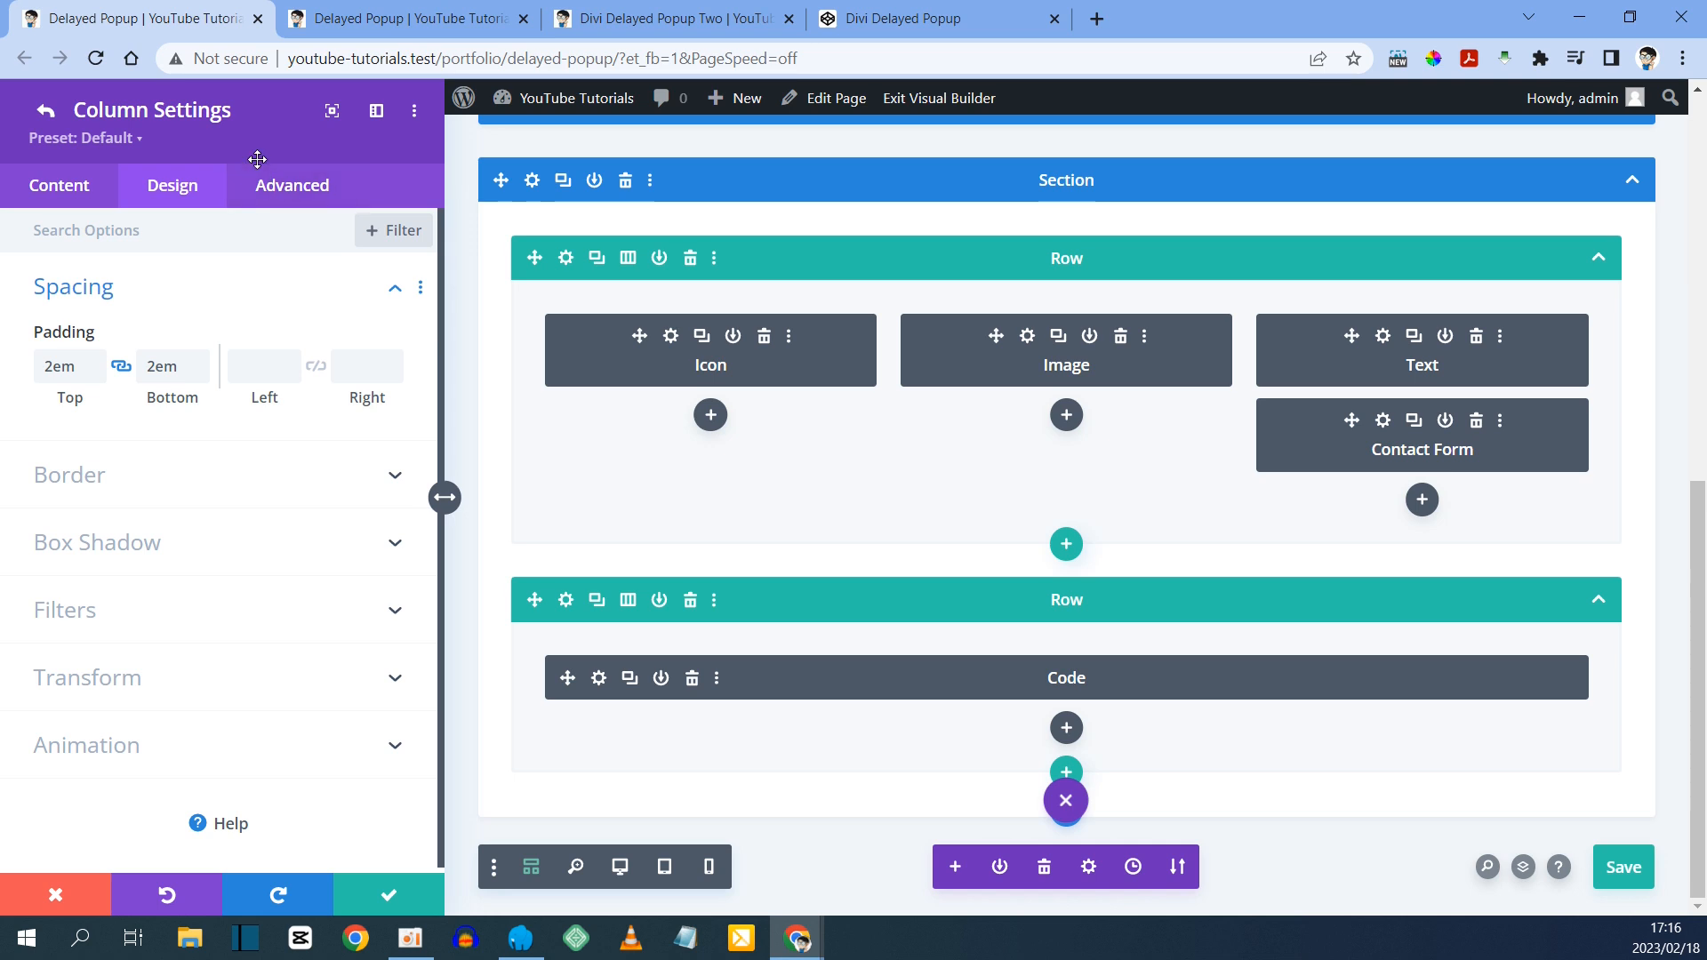
{"action": "left_click", "coordinate": [531, 182]}
{"action": "left_click", "coordinate": [277, 187]}
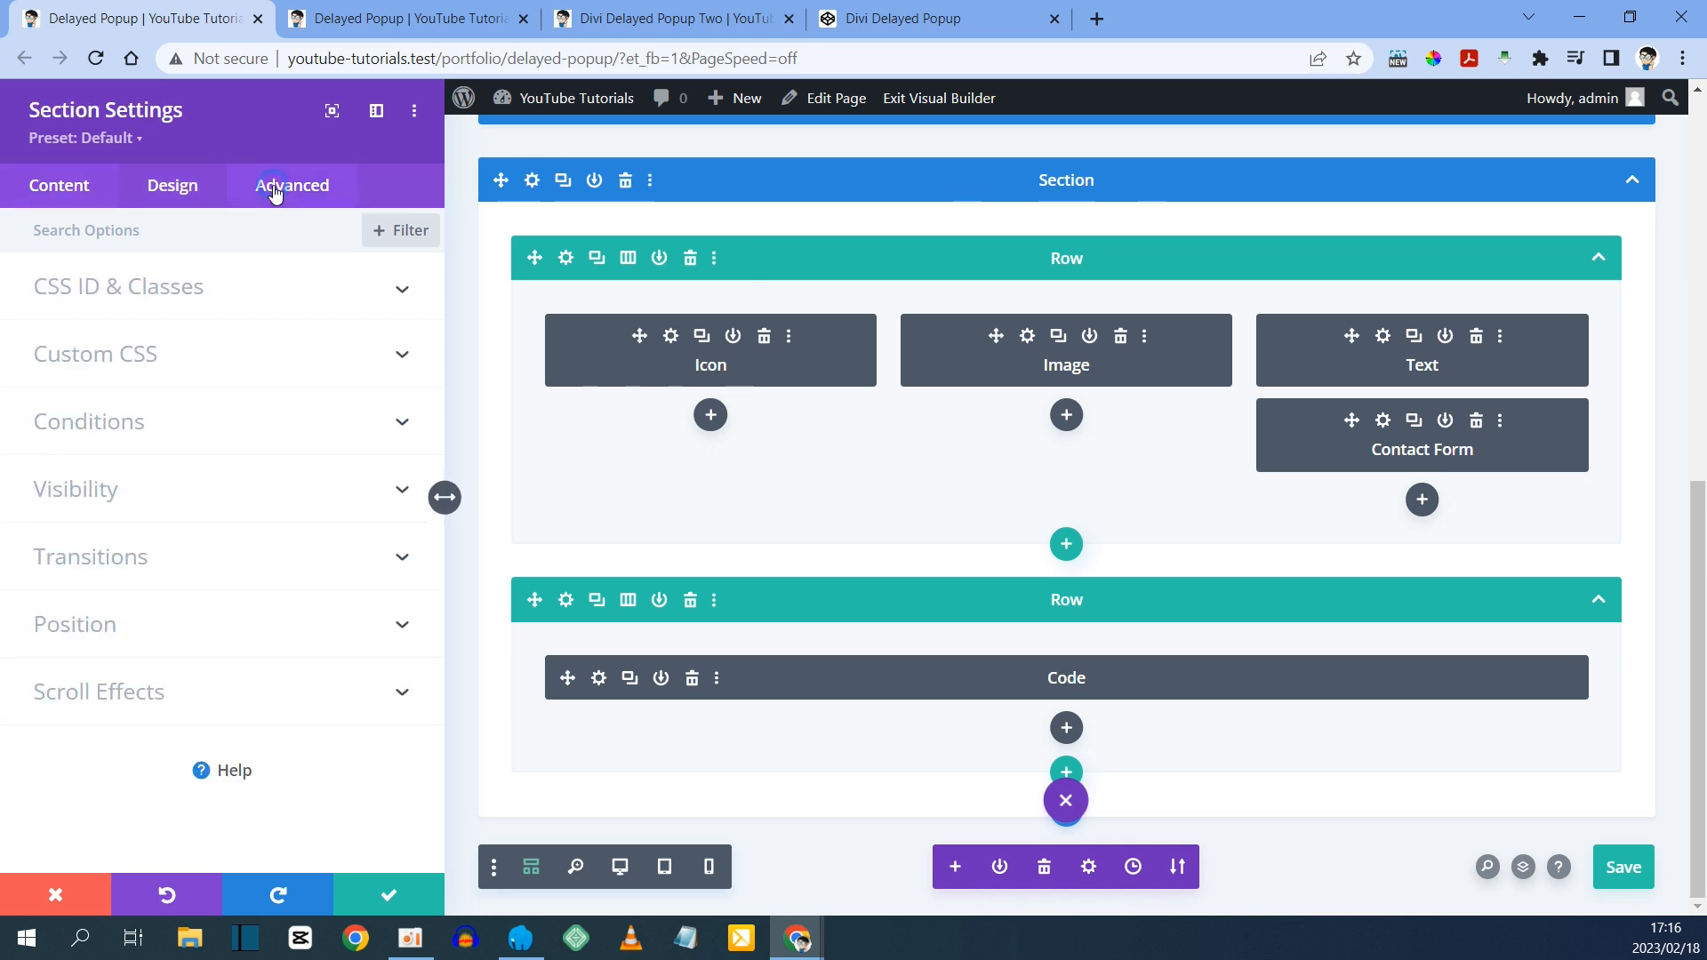
{"action": "left_click", "coordinate": [82, 498]}
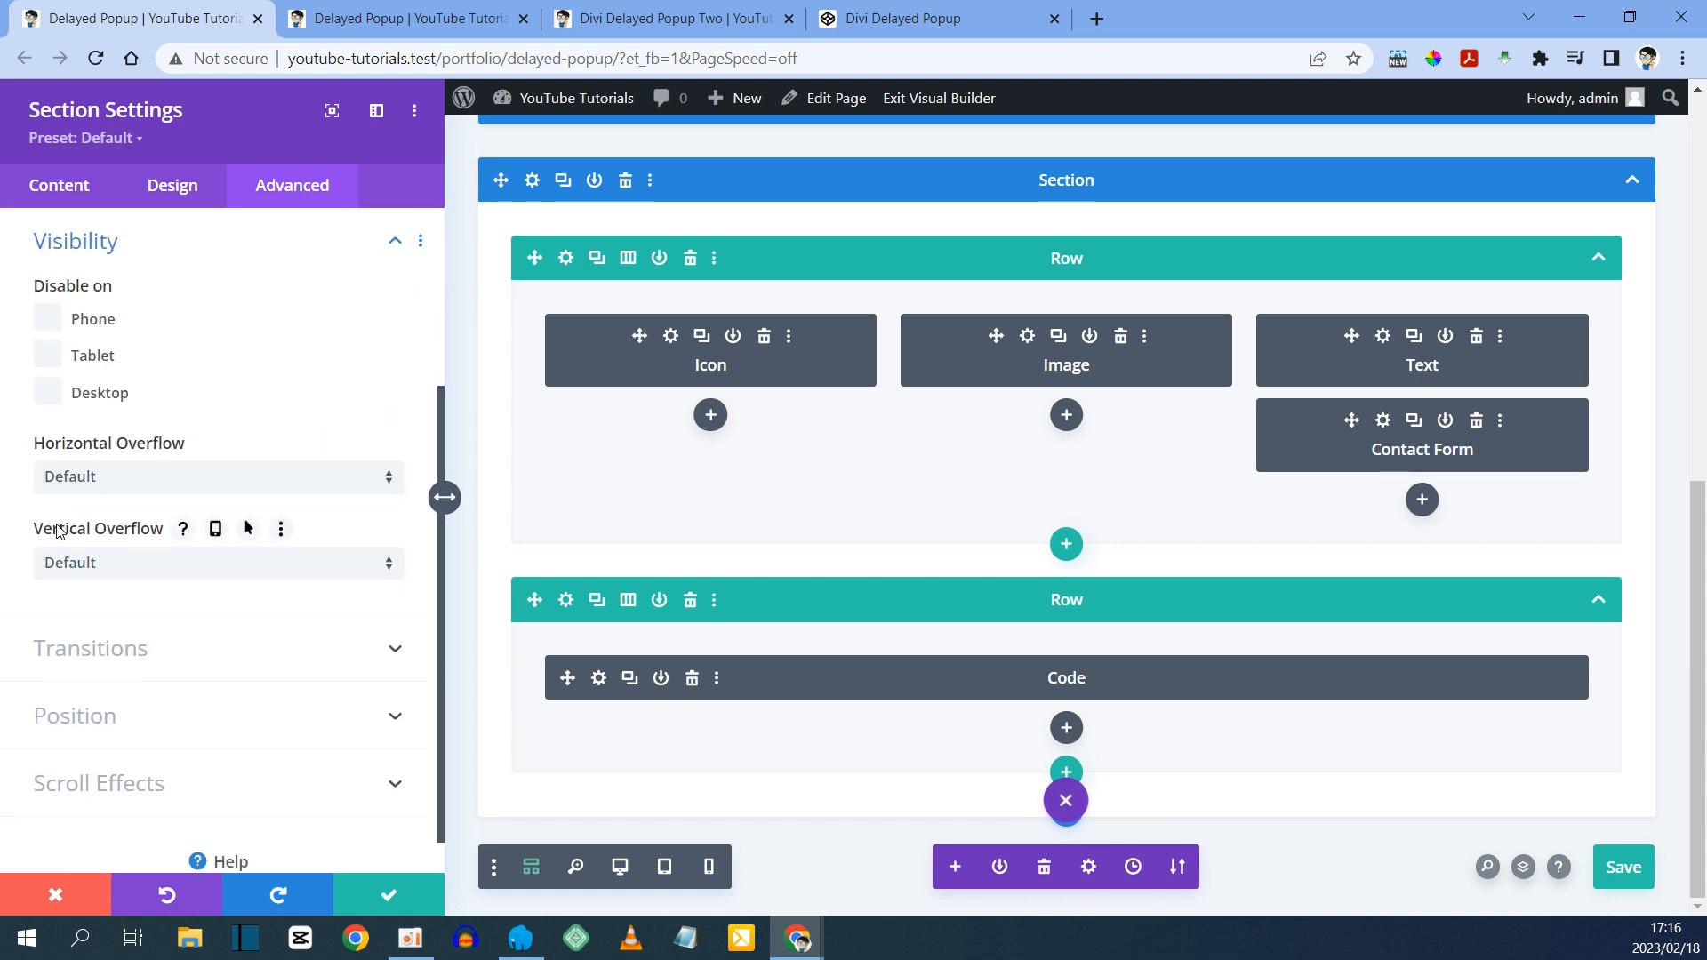
{"action": "left_click", "coordinate": [126, 563]}
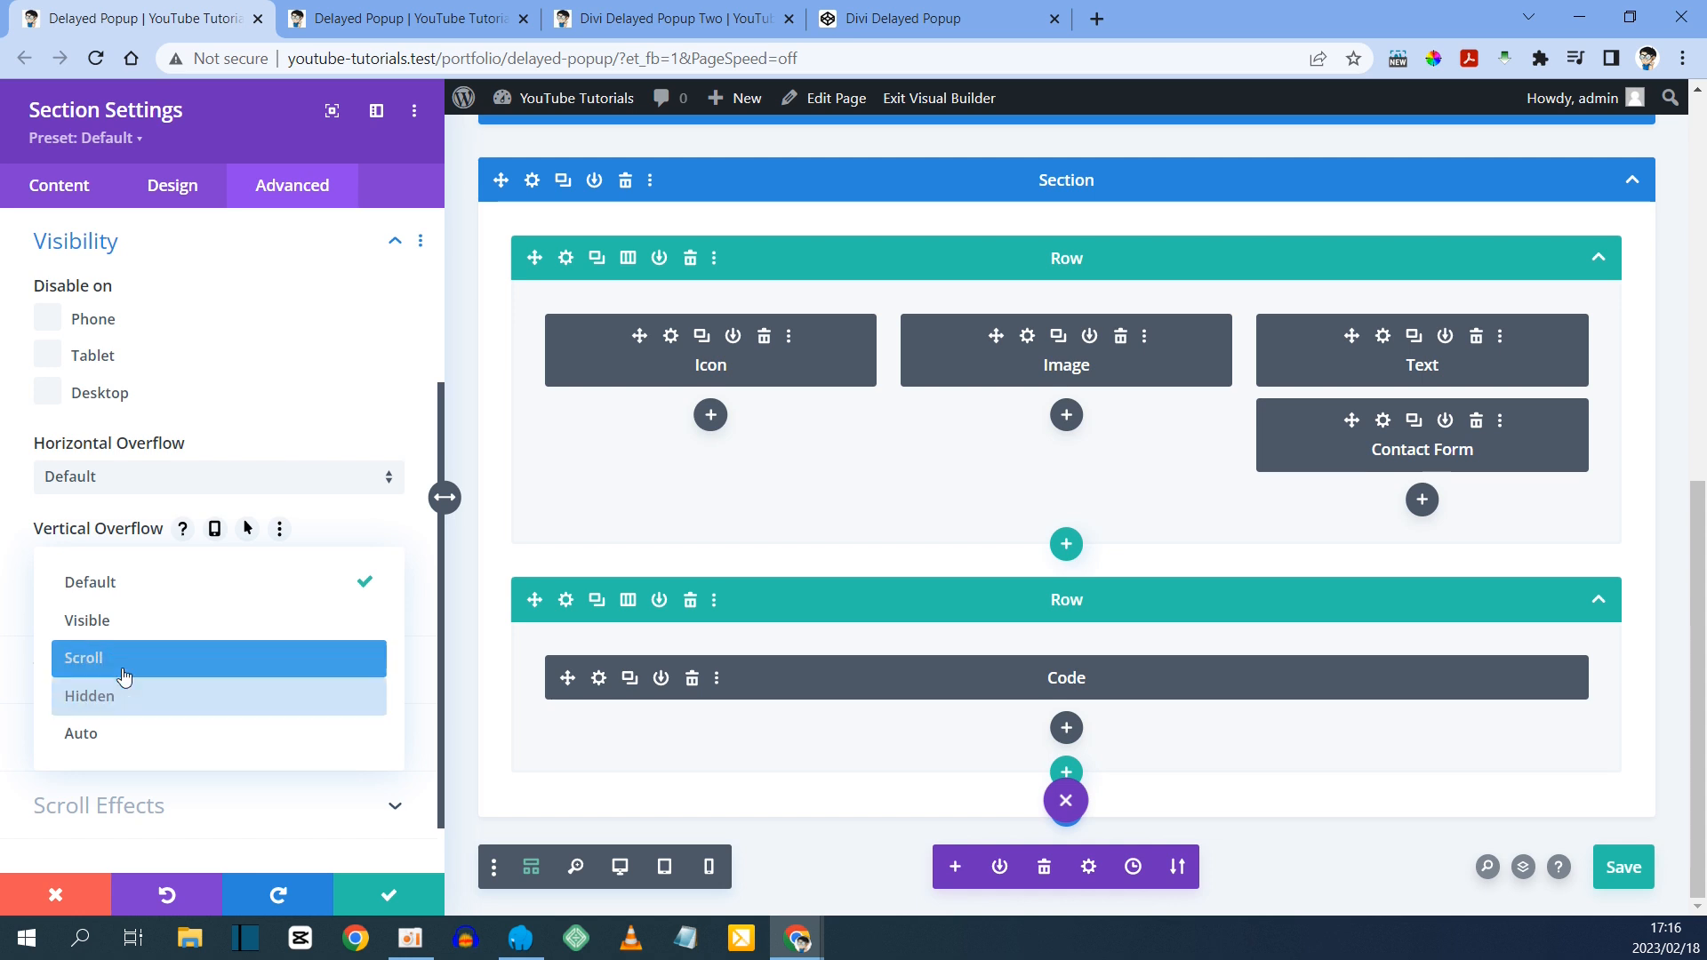
{"action": "left_click", "coordinate": [114, 657]}
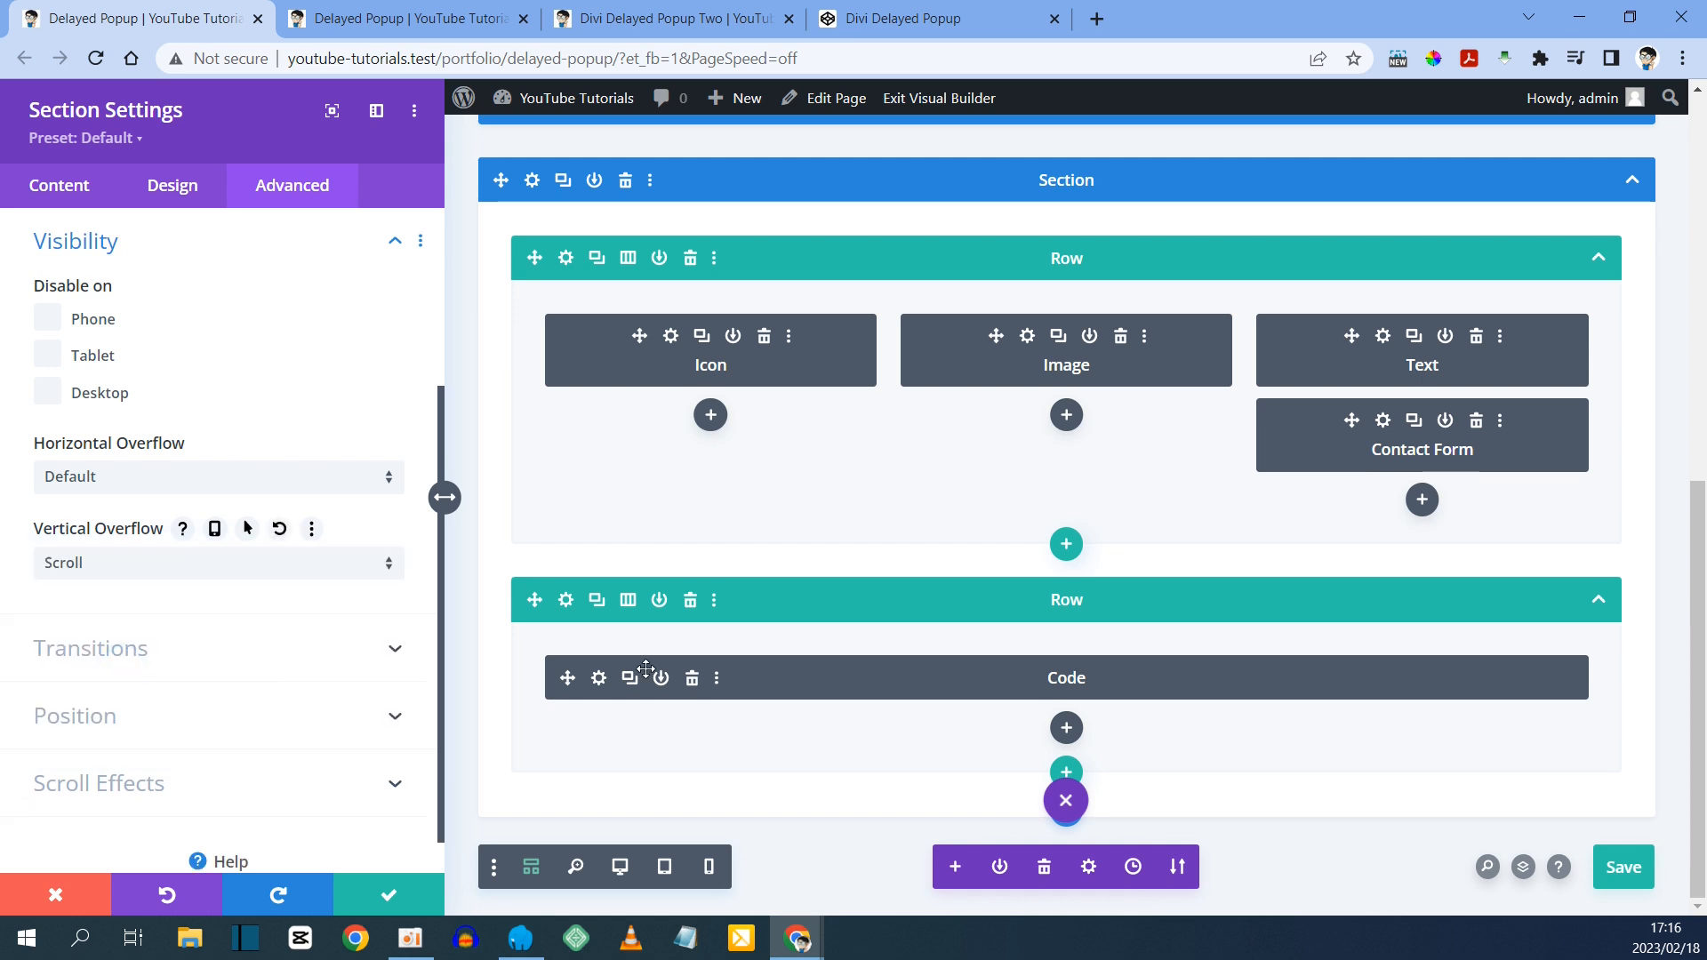
{"action": "left_click", "coordinate": [1622, 866]}
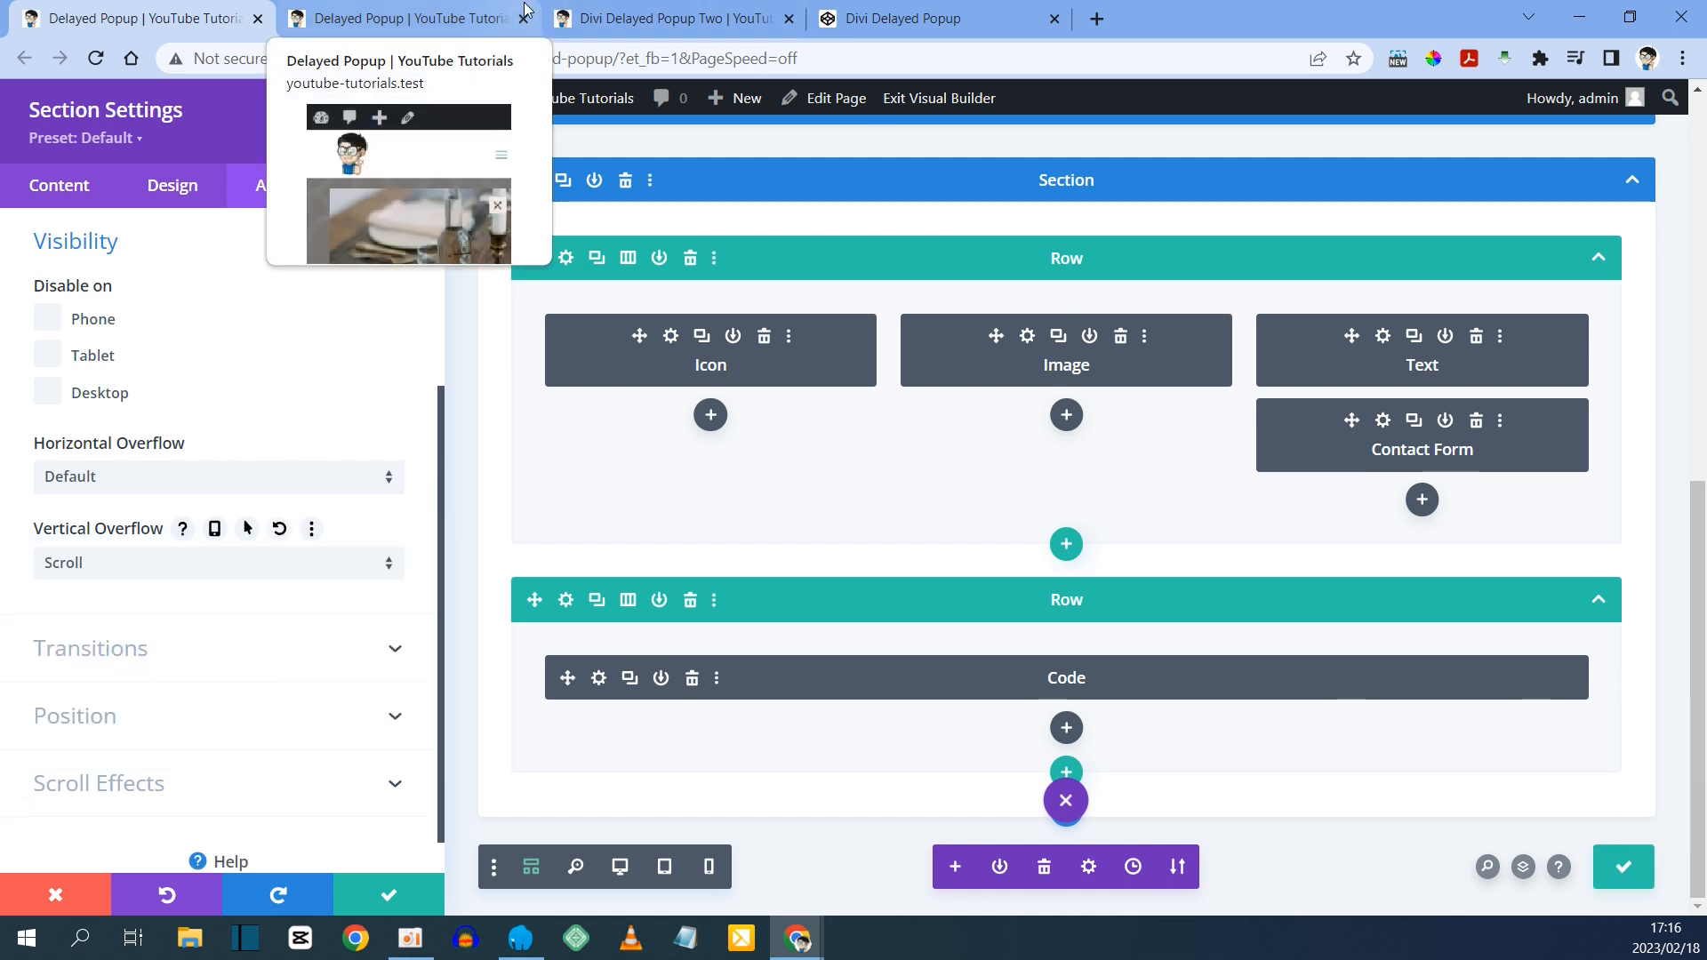
- Reload the live Delayed Popup page and scroll through the popup in the iPhone 6/7/8 Plus preview
{"action": "left_click", "coordinate": [480, 18]}
{"action": "key", "text": "F5"}
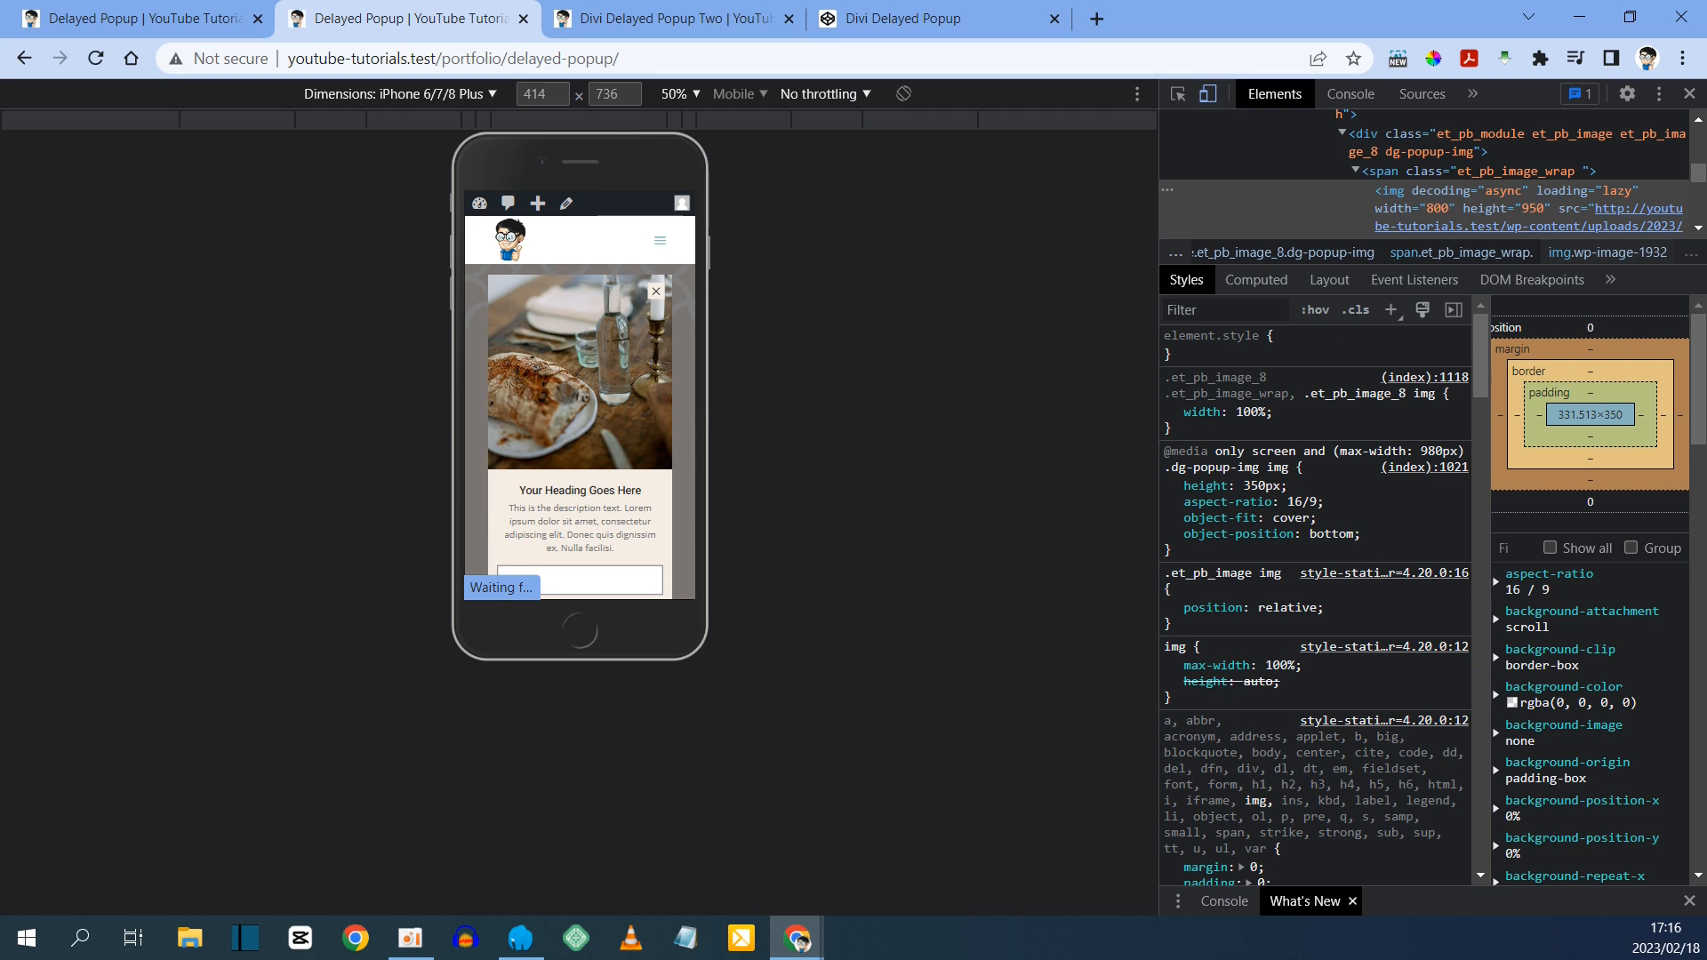
{"action": "scroll", "coordinate": [567, 392], "scroll_direction": "down", "scroll_amount": 3}
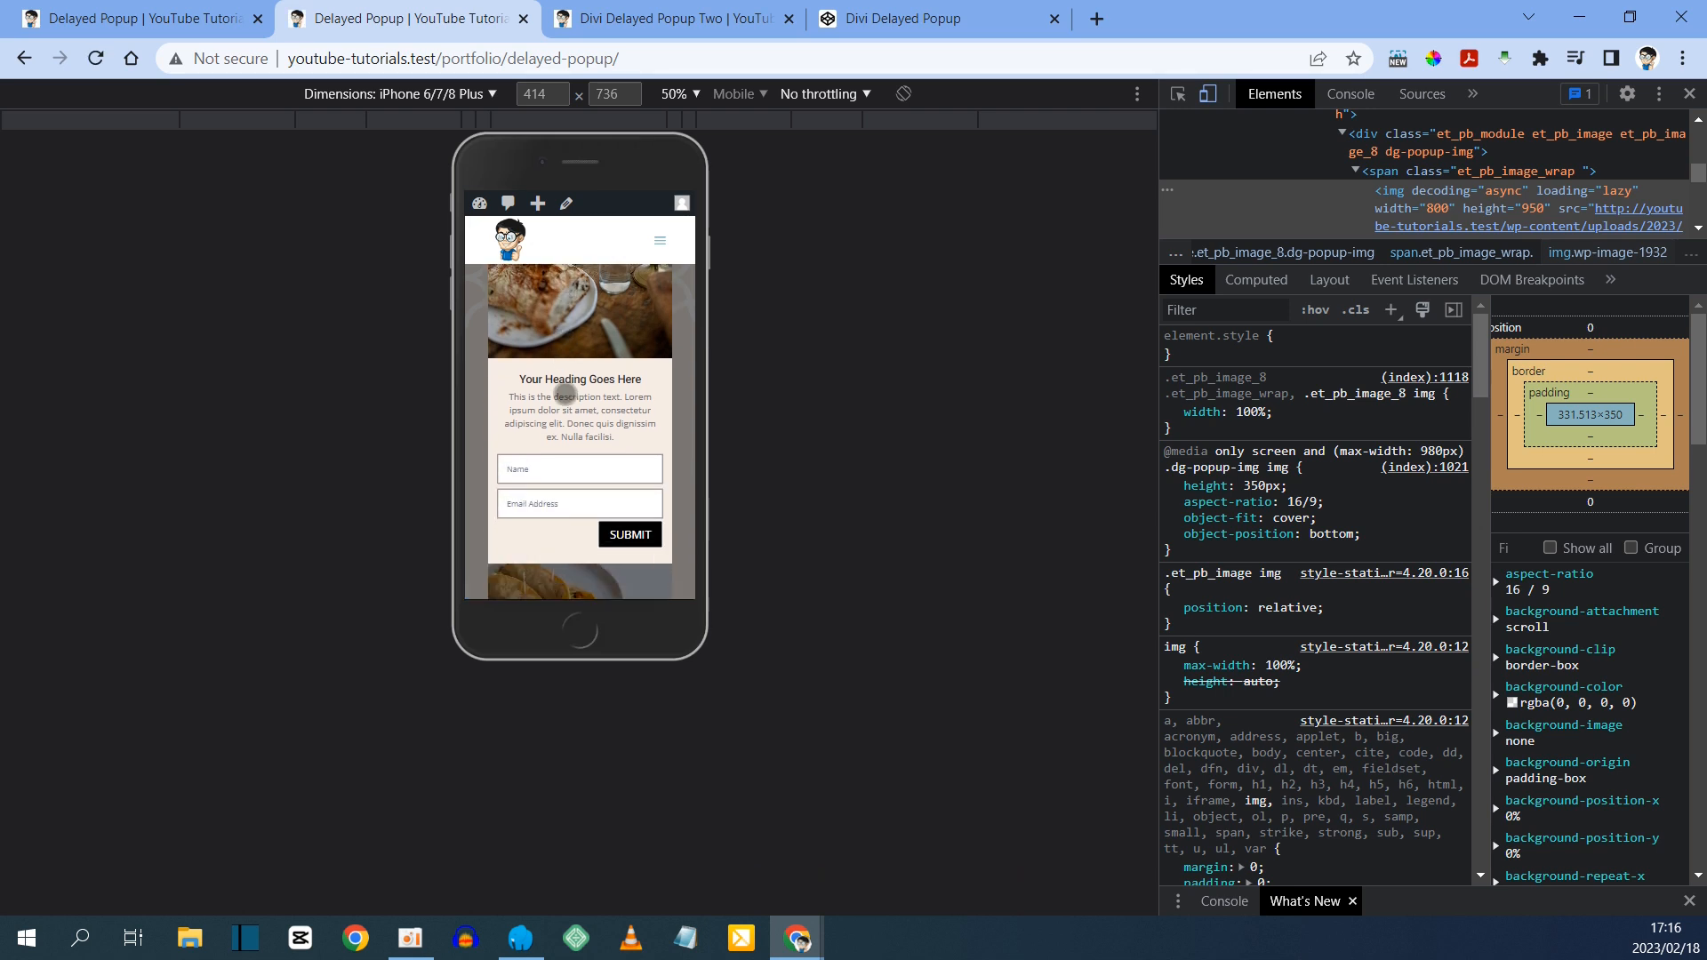
{"action": "scroll", "coordinate": [565, 393], "scroll_direction": "up", "scroll_amount": 3}
{"action": "scroll", "coordinate": [566, 394], "scroll_direction": "down", "scroll_amount": 1}
{"action": "scroll", "coordinate": [567, 393], "scroll_direction": "down", "scroll_amount": 3}
{"action": "scroll", "coordinate": [567, 393], "scroll_direction": "up", "scroll_amount": 3}
{"action": "scroll", "coordinate": [567, 393], "scroll_direction": "down", "scroll_amount": 3}
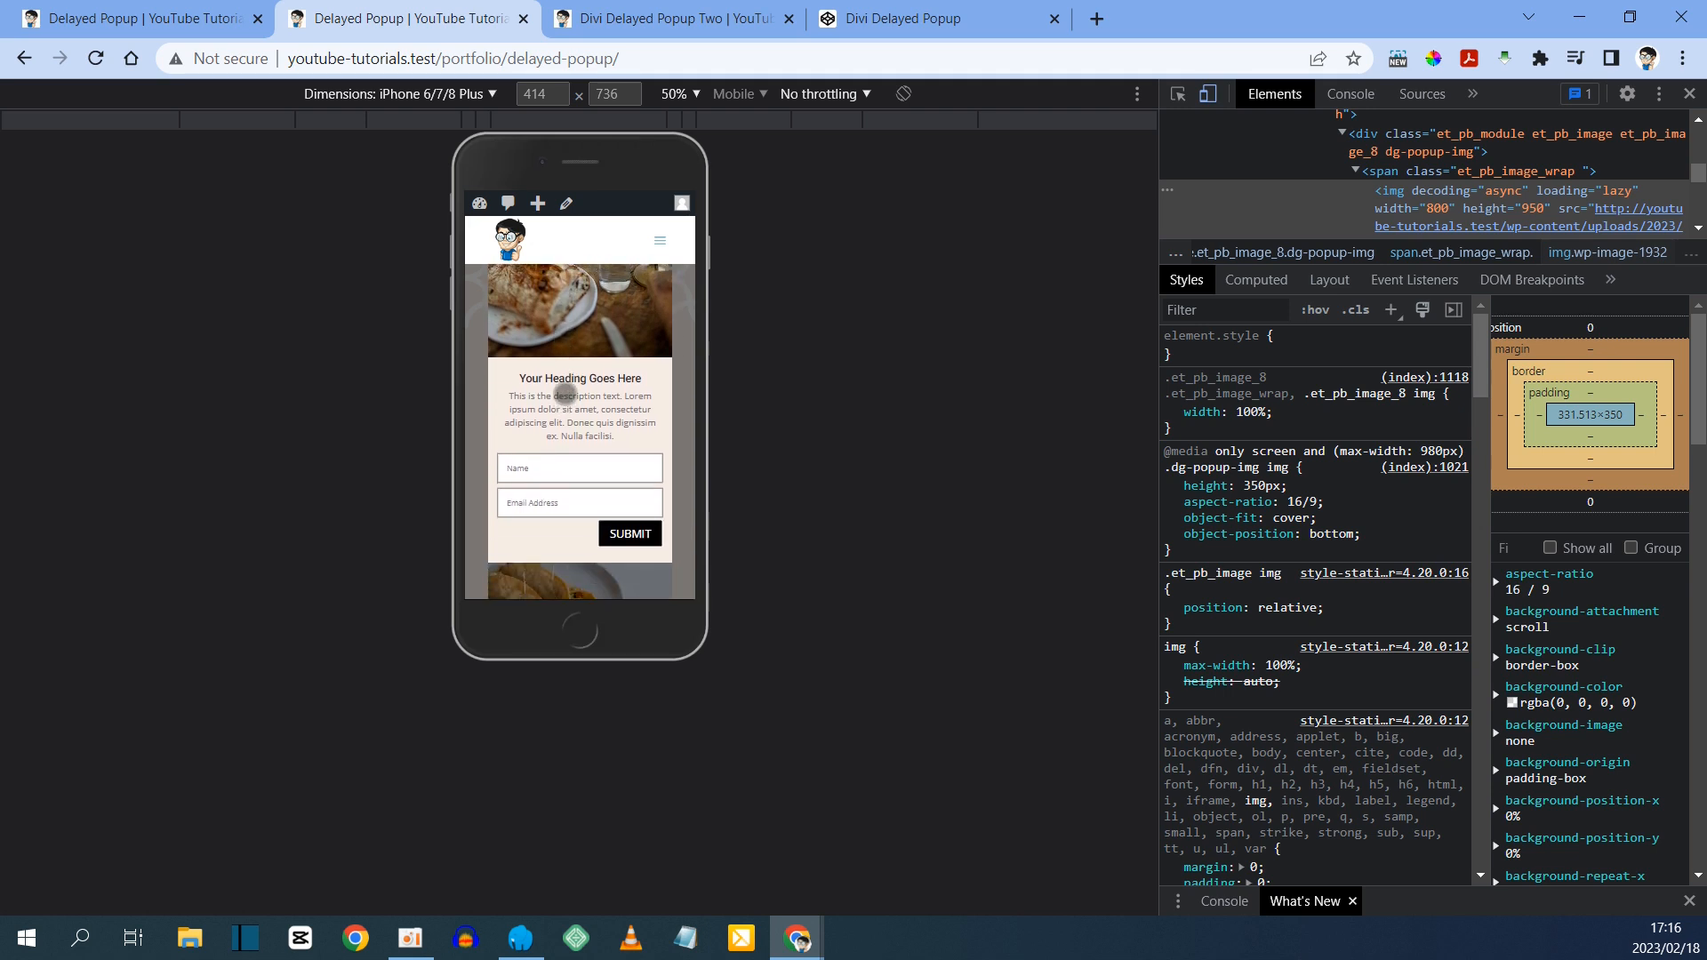
{"action": "scroll", "coordinate": [567, 393], "scroll_direction": "up", "scroll_amount": 3}
{"action": "scroll", "coordinate": [565, 393], "scroll_direction": "down", "scroll_amount": 1}
{"action": "scroll", "coordinate": [565, 392], "scroll_direction": "up", "scroll_amount": 2}
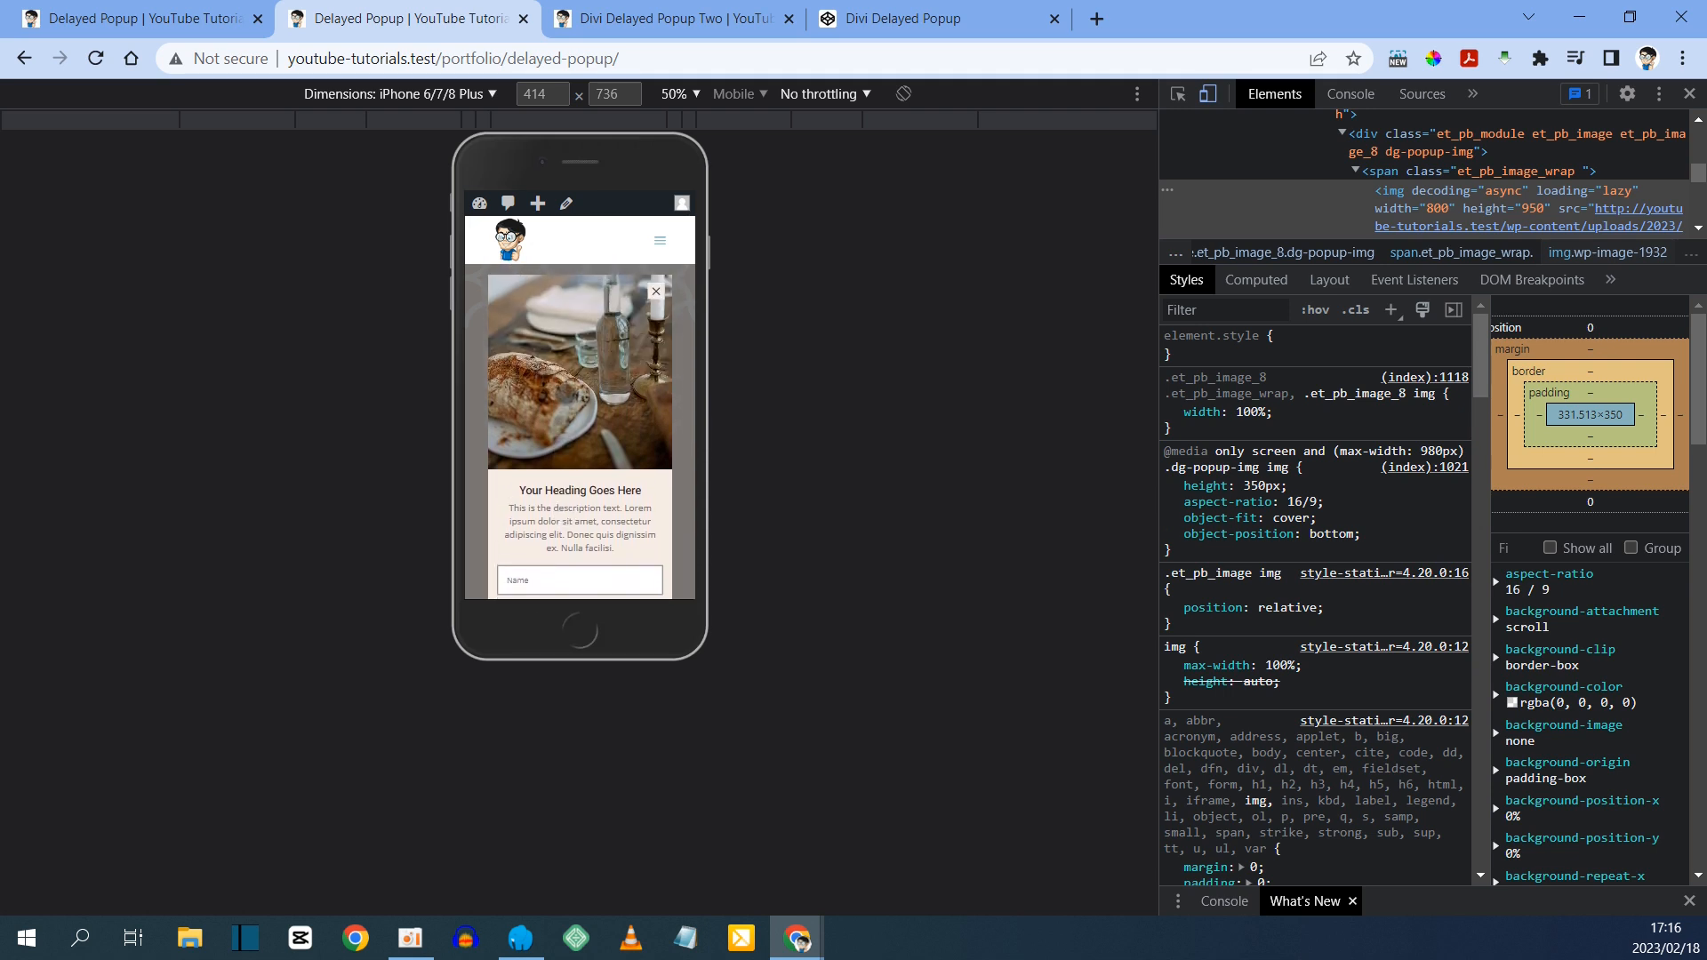
{"action": "scroll", "coordinate": [565, 392], "scroll_direction": "down", "scroll_amount": 3}
{"action": "scroll", "coordinate": [566, 392], "scroll_direction": "up", "scroll_amount": 3}
{"action": "scroll", "coordinate": [565, 392], "scroll_direction": "down", "scroll_amount": 2}
- Return the popup section's vertical overflow to Default in the builder, save the page and reload the live popup page
{"action": "left_click", "coordinate": [142, 17]}
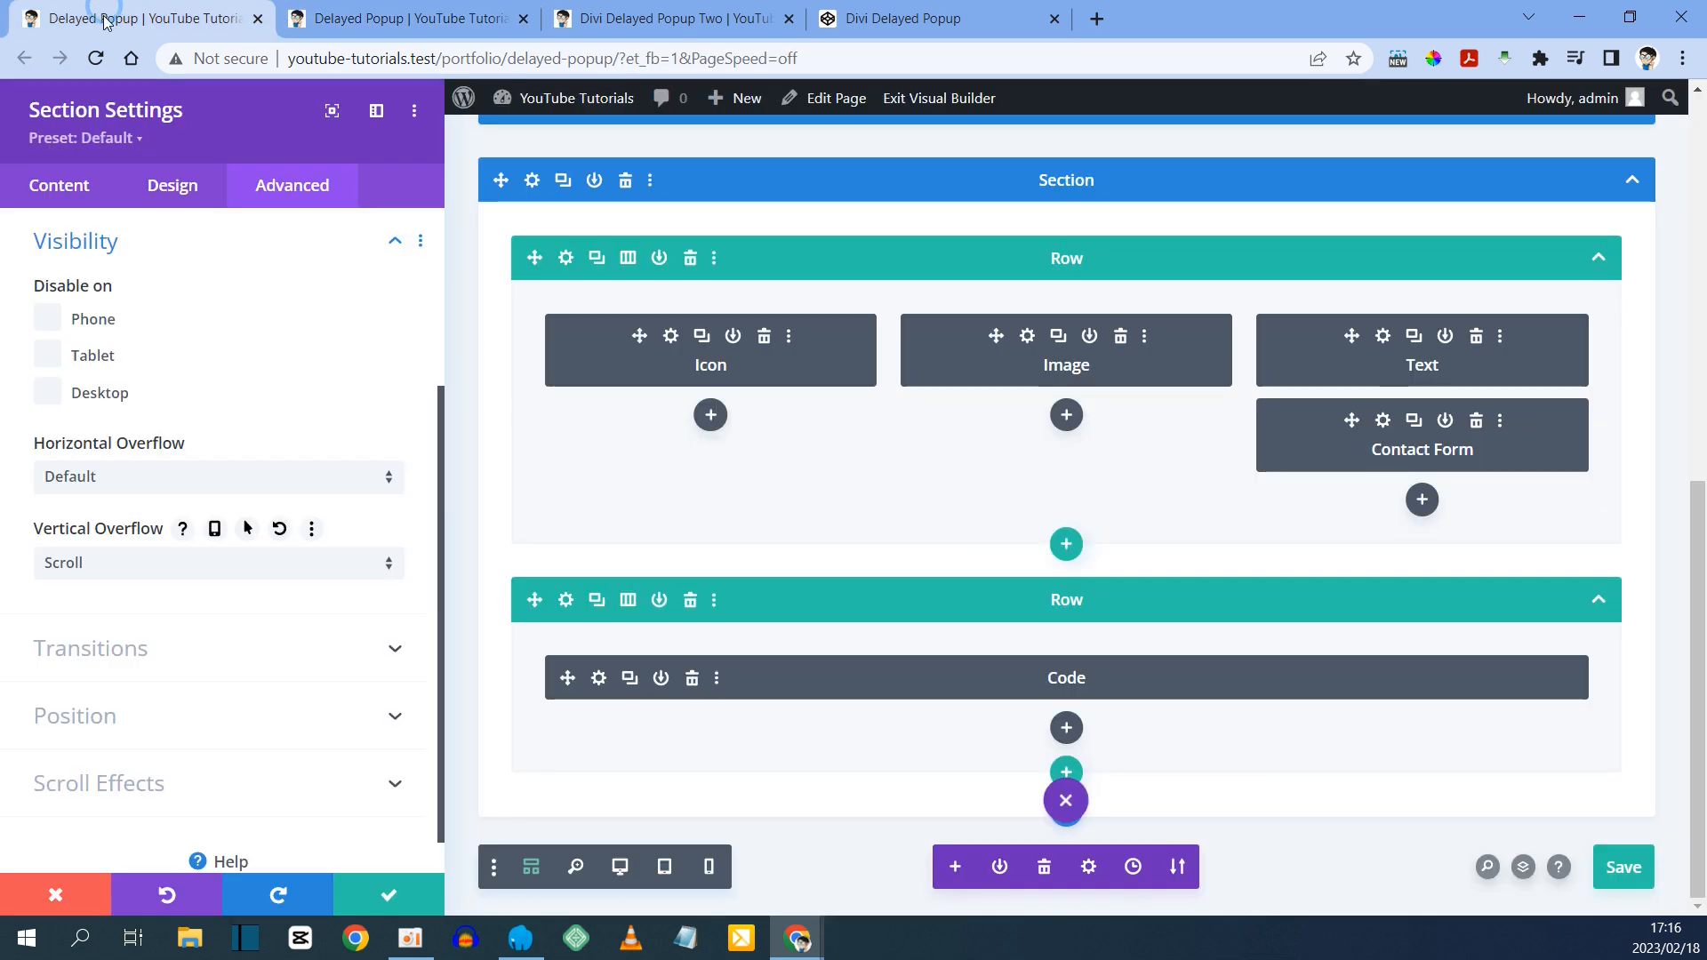
{"action": "left_click", "coordinate": [132, 562]}
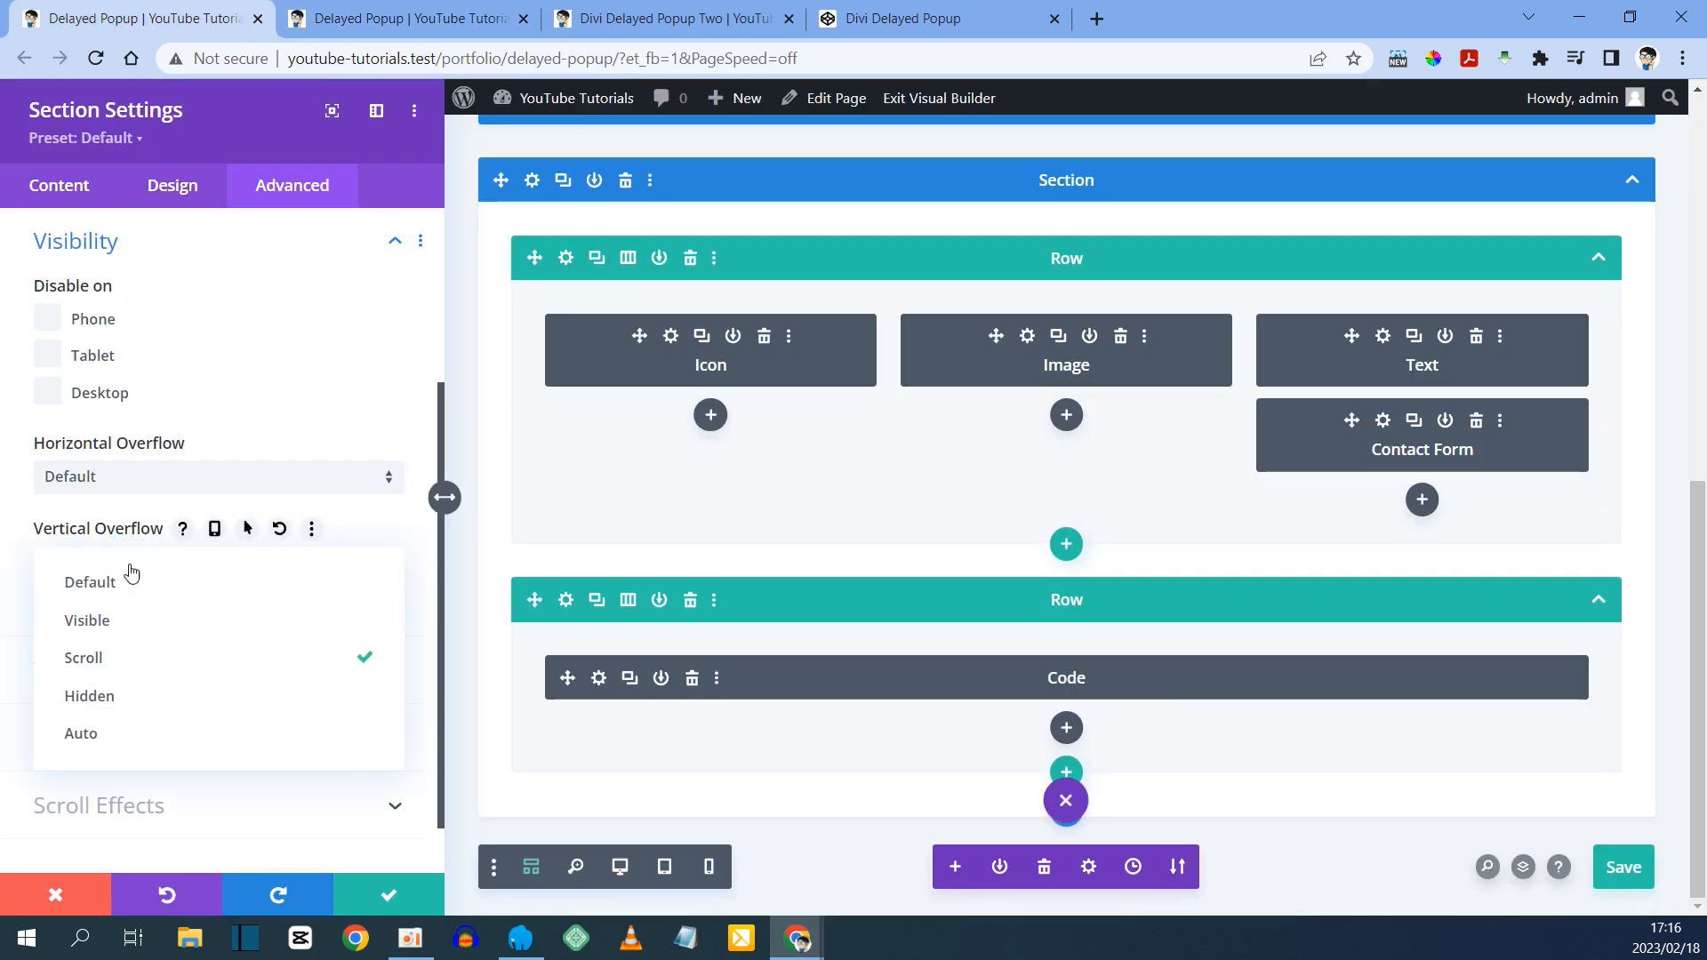
{"action": "left_click", "coordinate": [129, 576]}
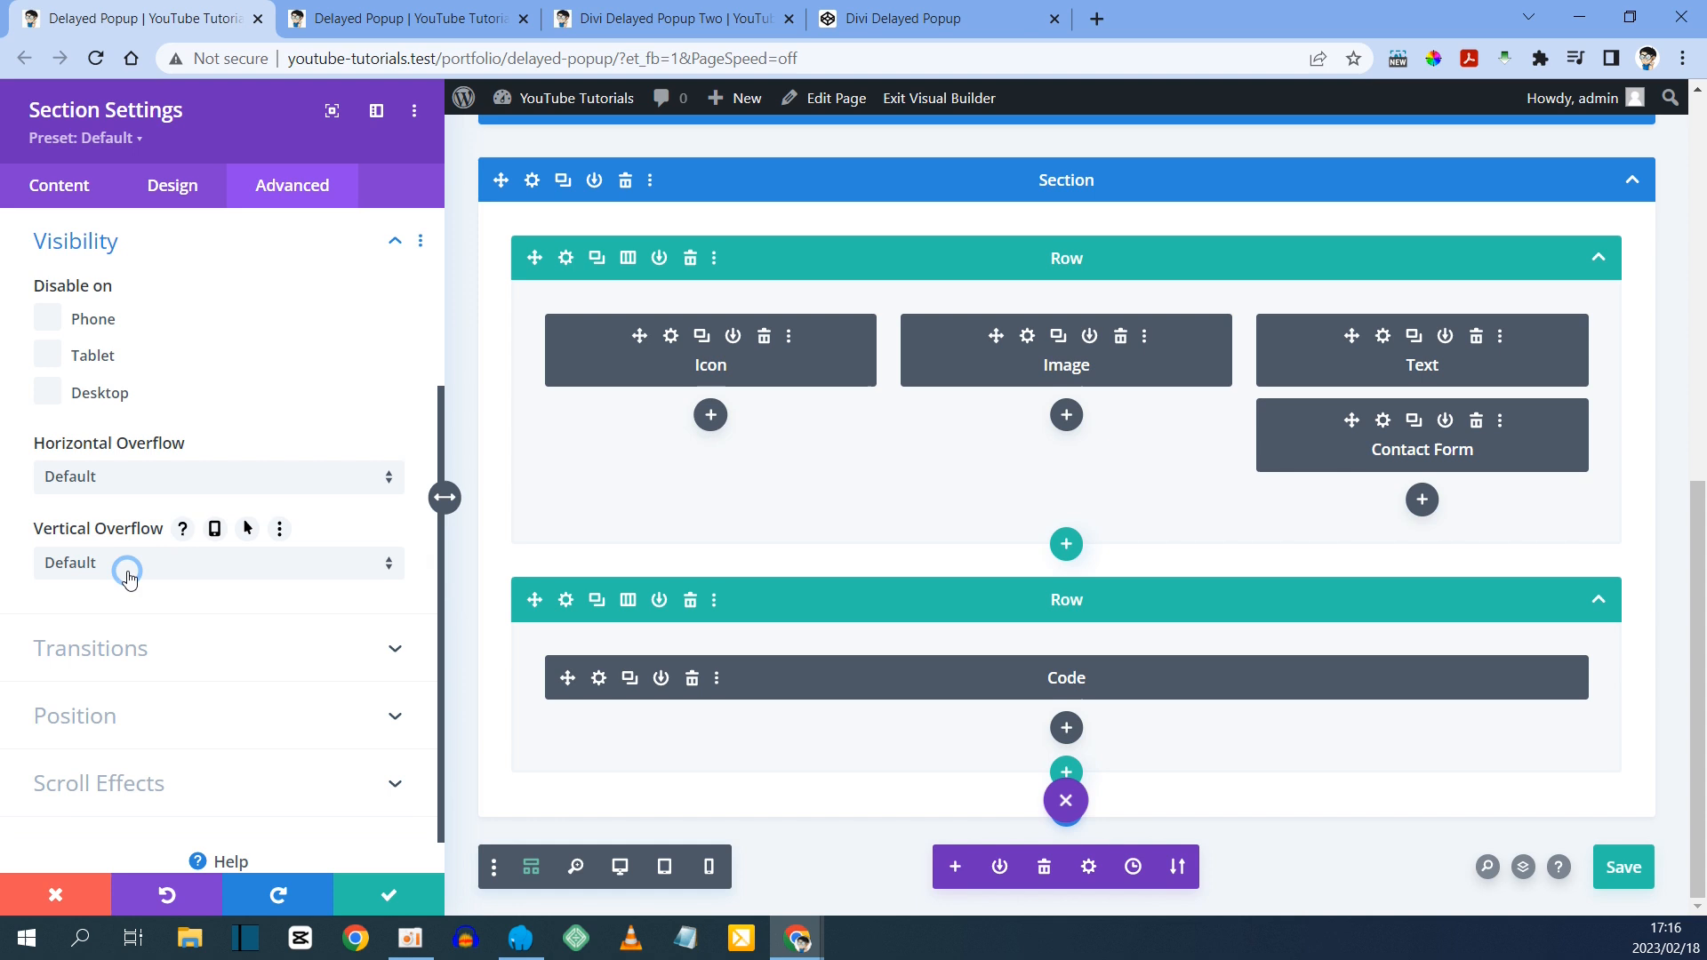
{"action": "left_click", "coordinate": [1638, 873]}
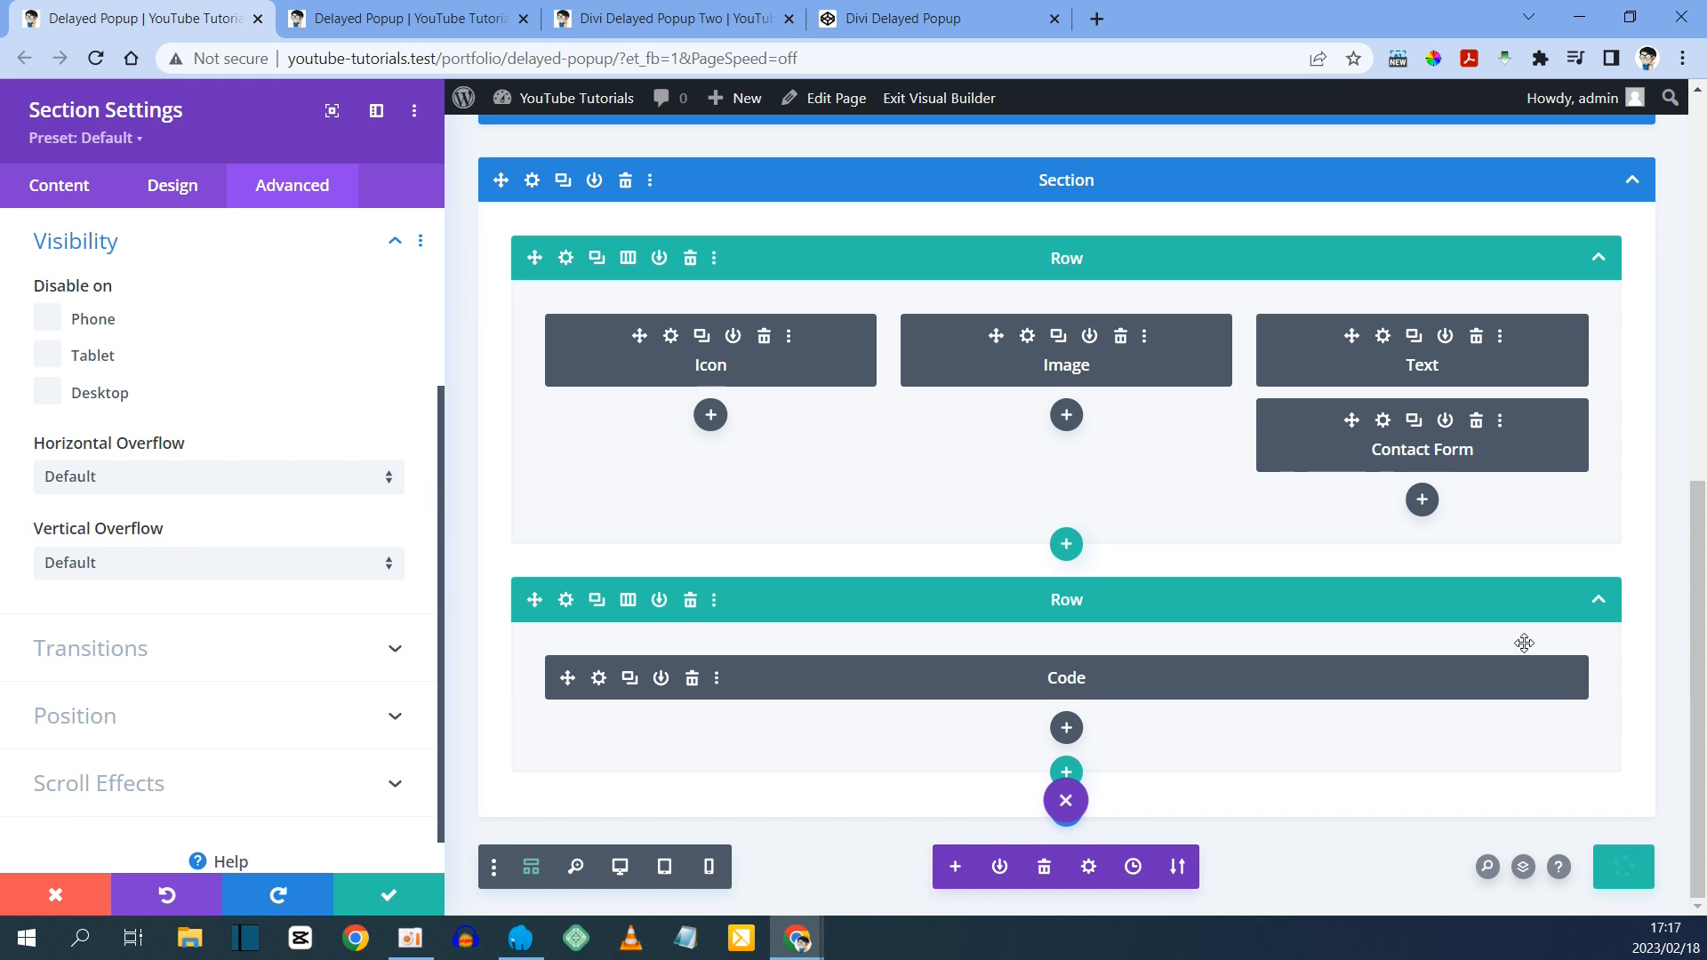
{"action": "left_click", "coordinate": [412, 19]}
{"action": "key", "text": "F5"}
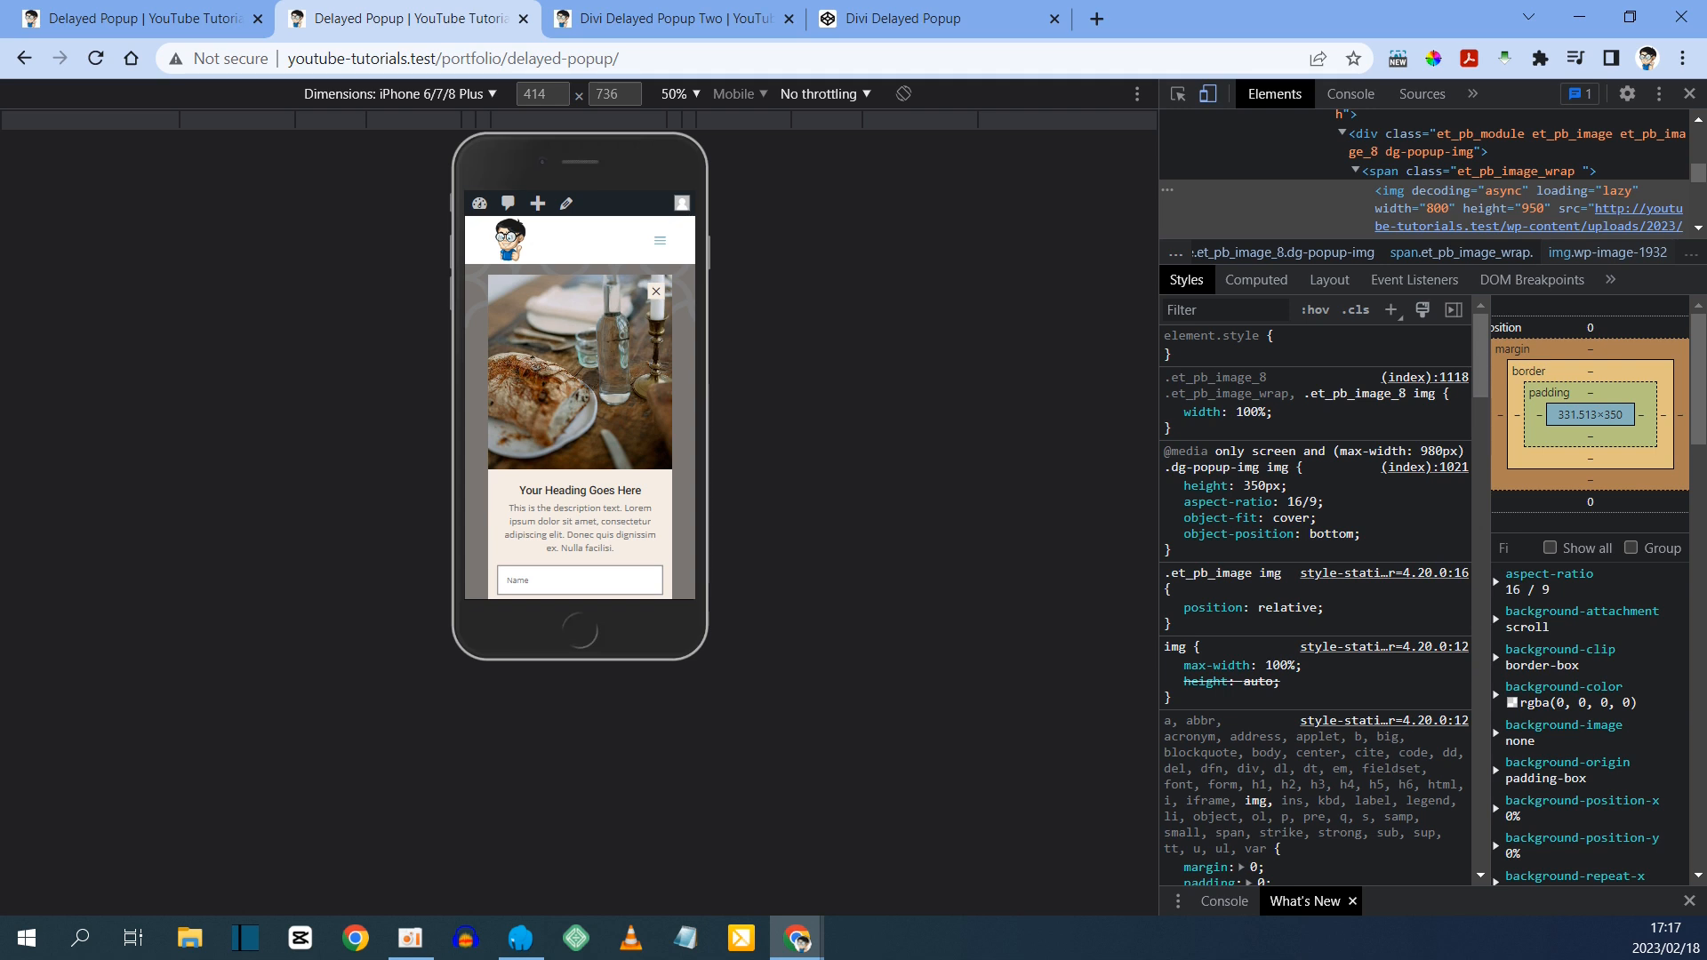
- Switch to the Divi Delayed Popup pen on CodePen and copy the 767px media query that gives the popup image a 200px height
{"action": "left_click", "coordinate": [702, 19]}
{"action": "left_click", "coordinate": [895, 15]}
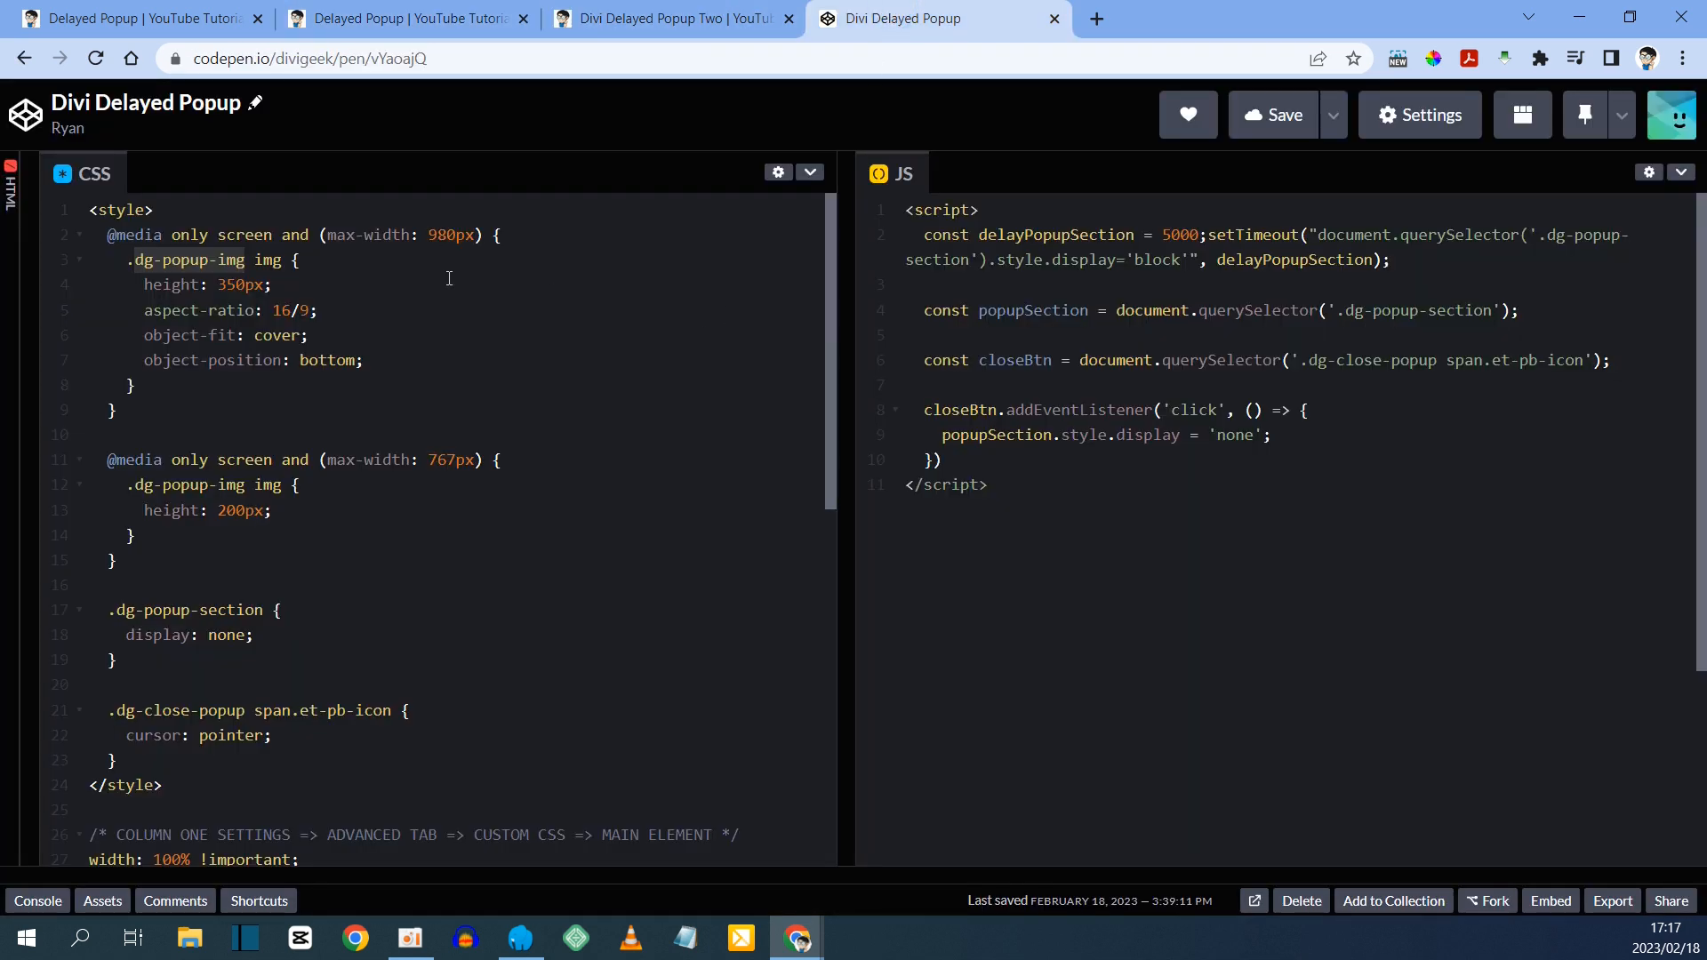
{"action": "left_click", "coordinate": [172, 259]}
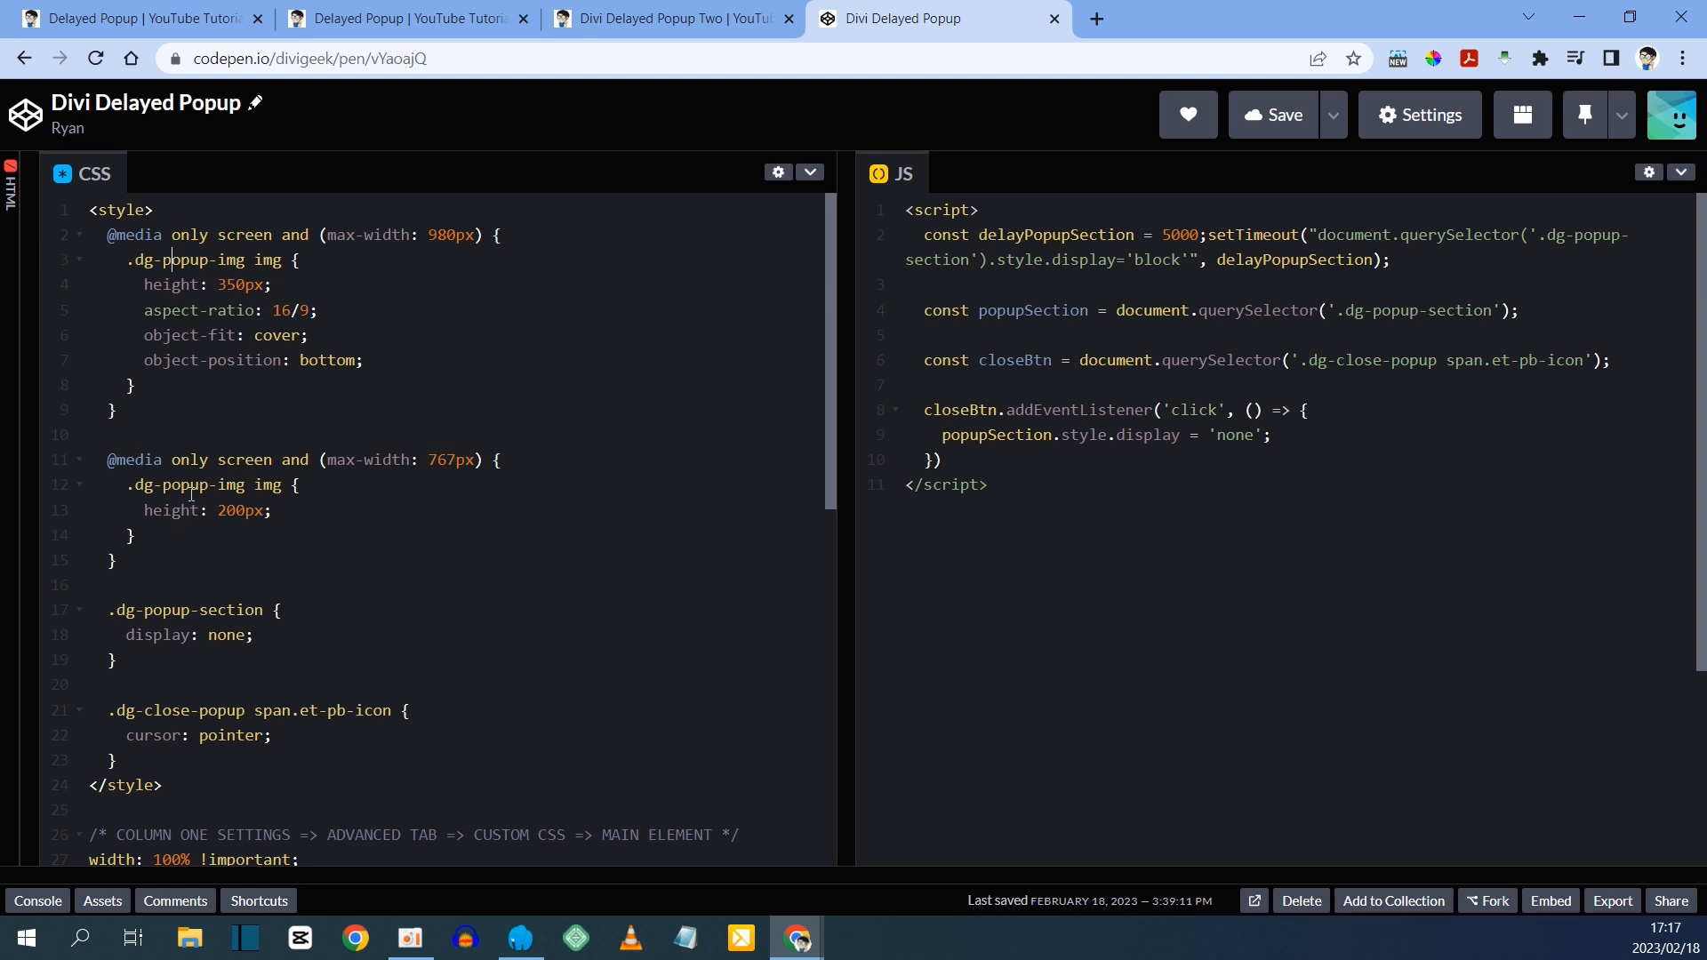
{"action": "left_click_drag", "start_coordinate": [108, 459], "coordinate": [148, 560]}
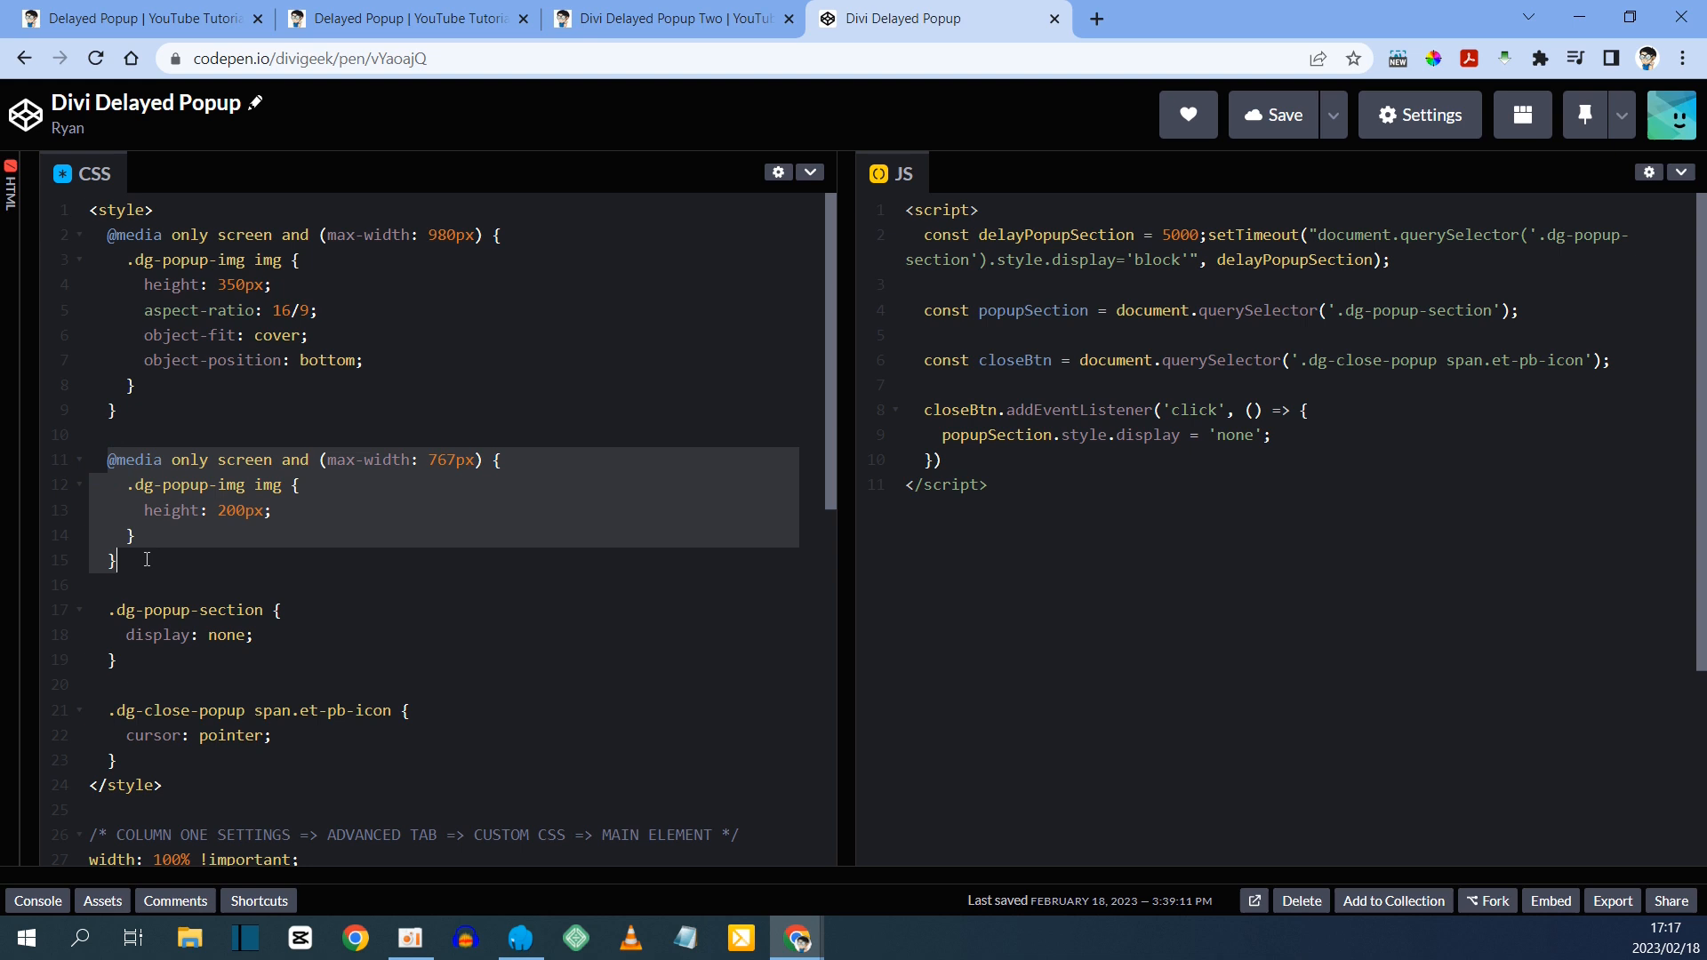
{"action": "right_click", "coordinate": [177, 504]}
{"action": "left_click", "coordinate": [223, 584]}
- Paste the 767px media query below the 980px one in the popup's Code module and save the page
{"action": "left_click", "coordinate": [143, 18]}
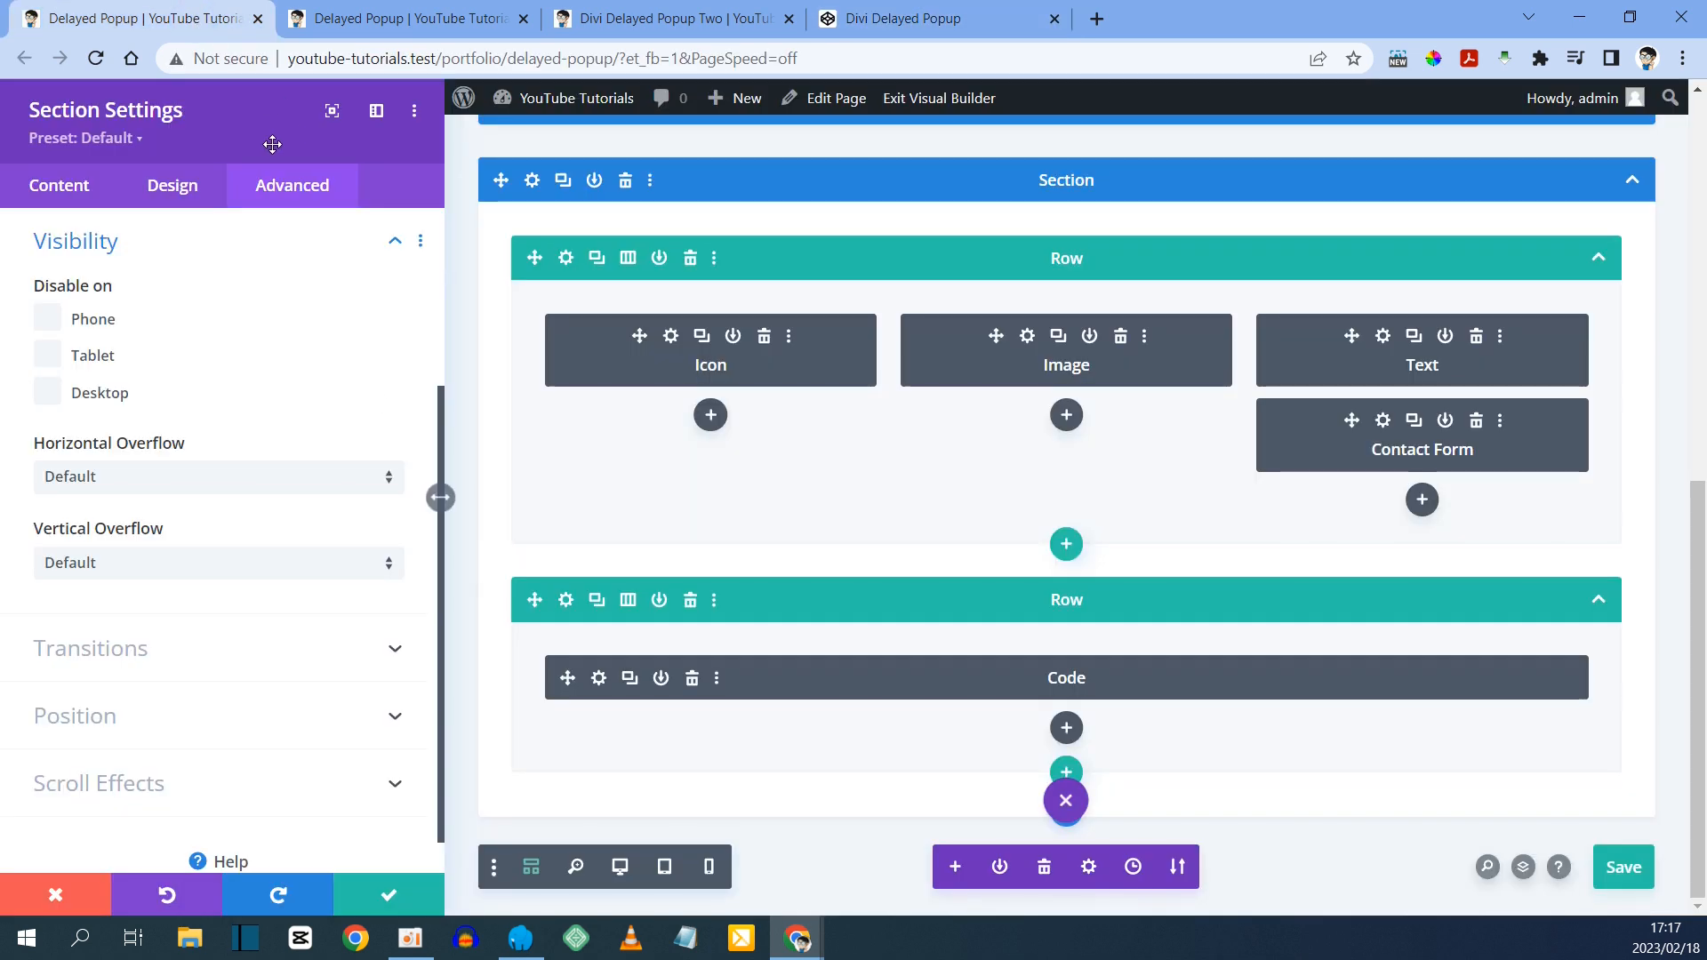
{"action": "left_click", "coordinate": [600, 680]}
{"action": "left_click", "coordinate": [158, 558]}
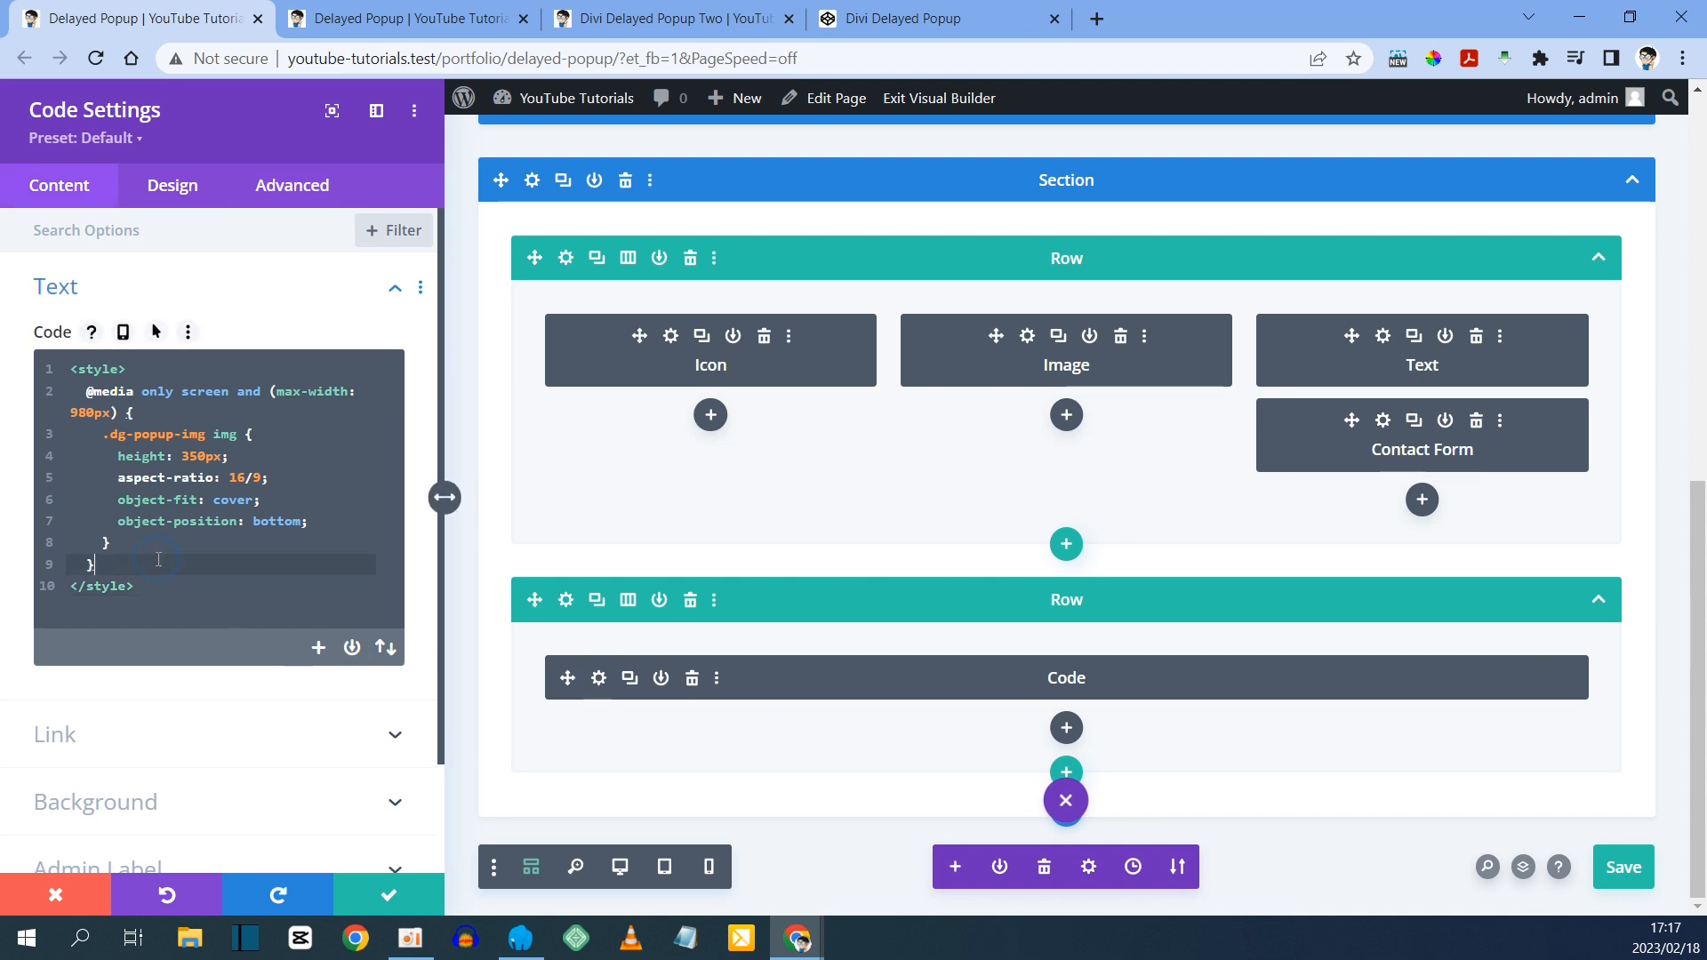
{"action": "key", "text": "Return"}
{"action": "key", "text": "Return"}
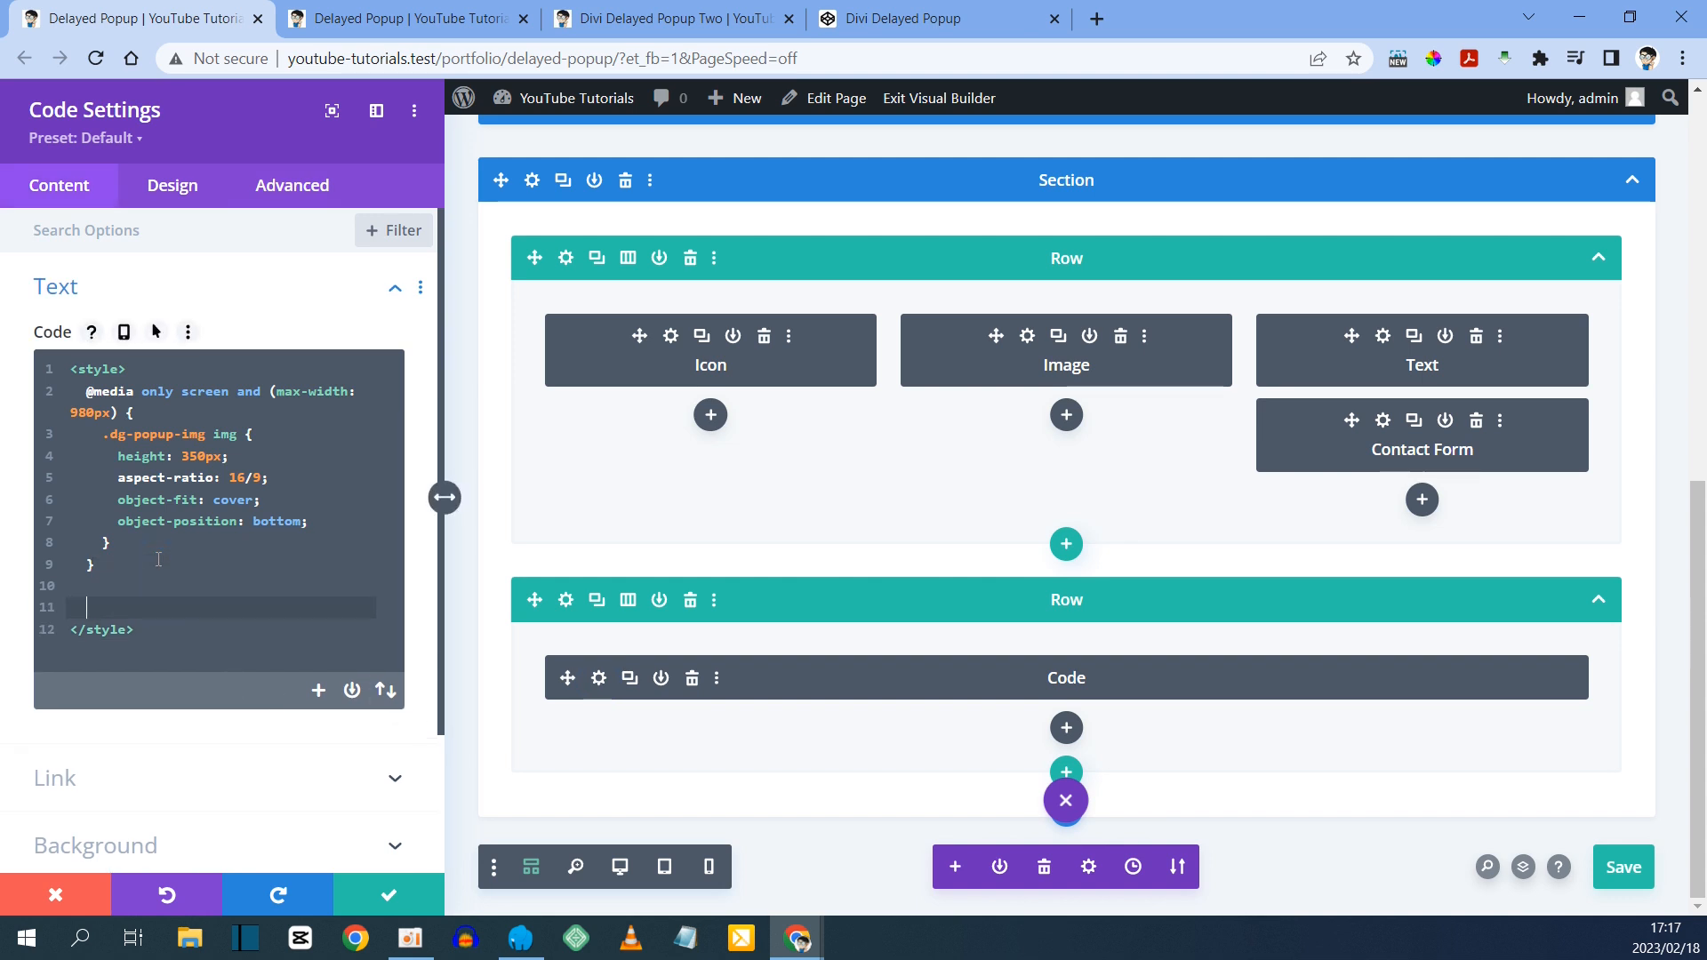
{"action": "key", "text": "ctrl+v"}
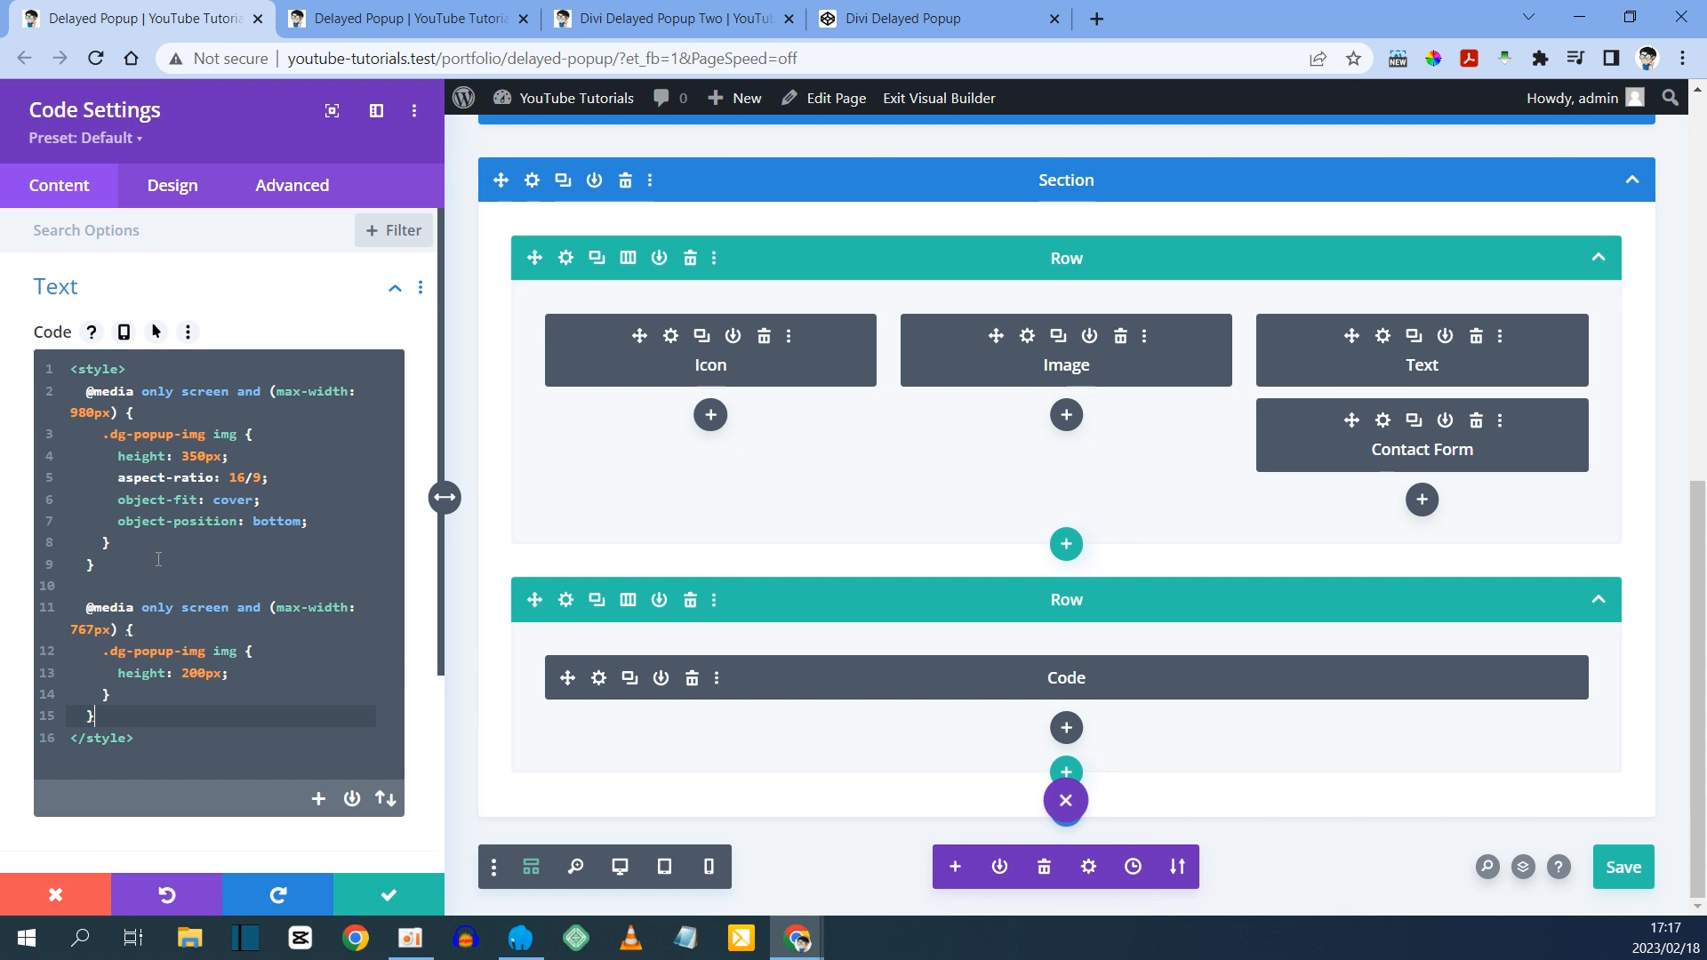
{"action": "left_click", "coordinate": [1623, 867]}
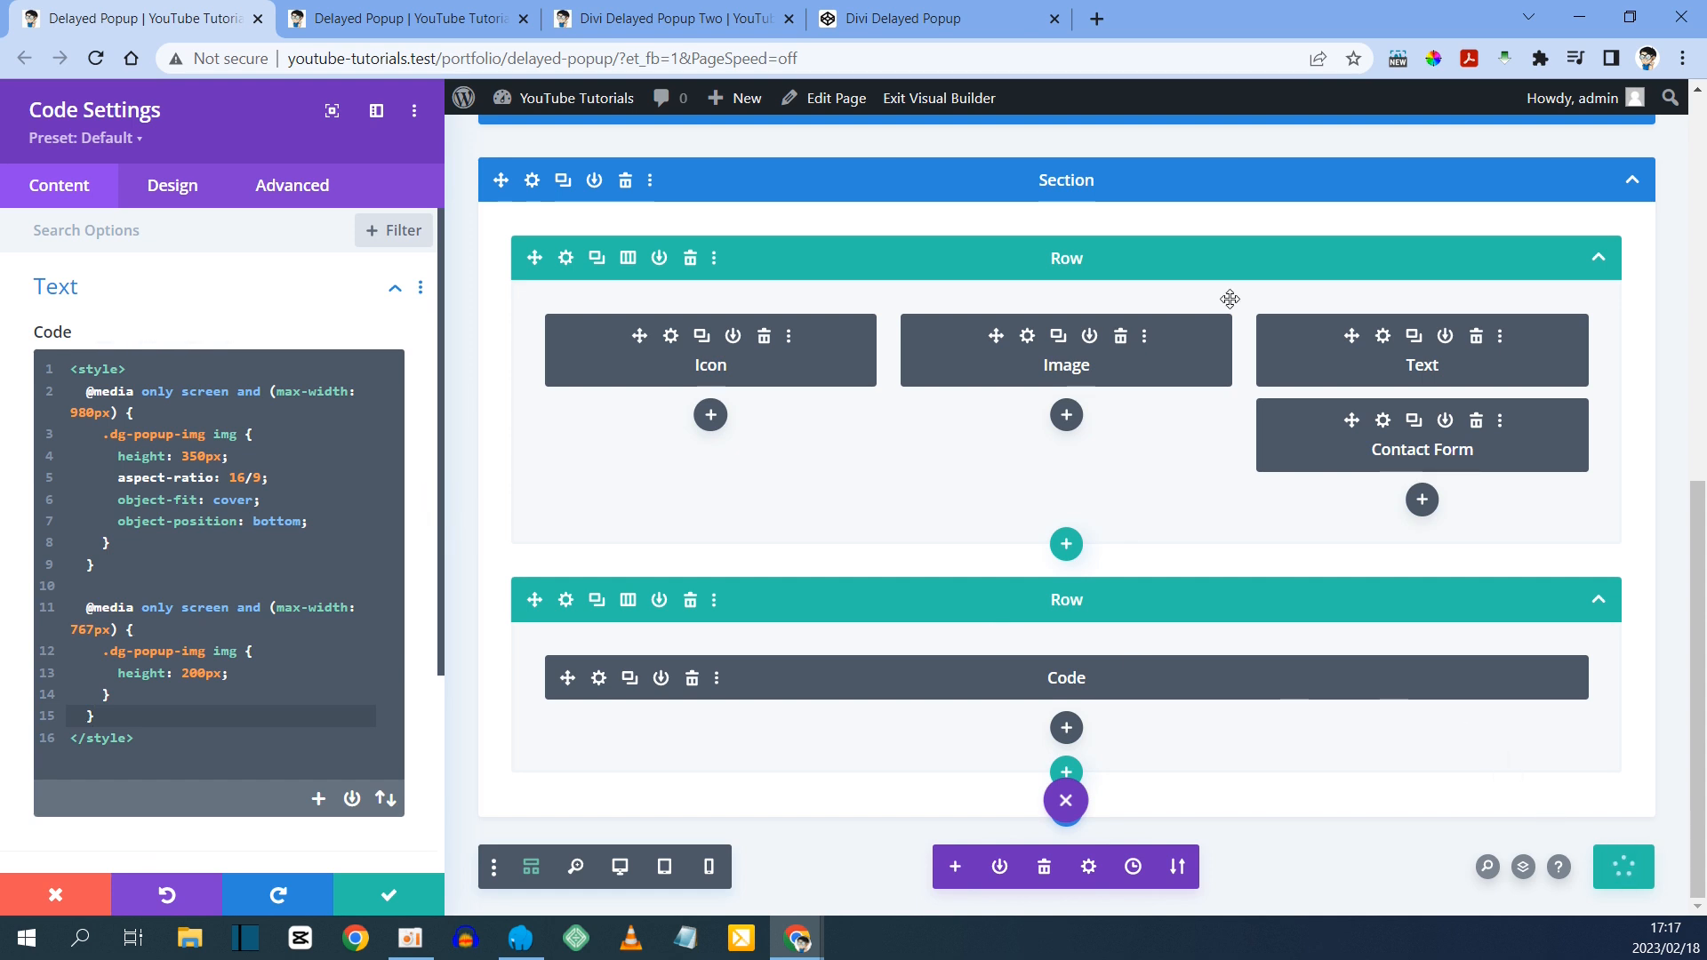
- Reload the live popup page and check the popup at iPhone 6/7/8 Plus size, iPad size and in the desktop view
{"action": "left_click", "coordinate": [425, 15]}
{"action": "key", "text": "F5"}
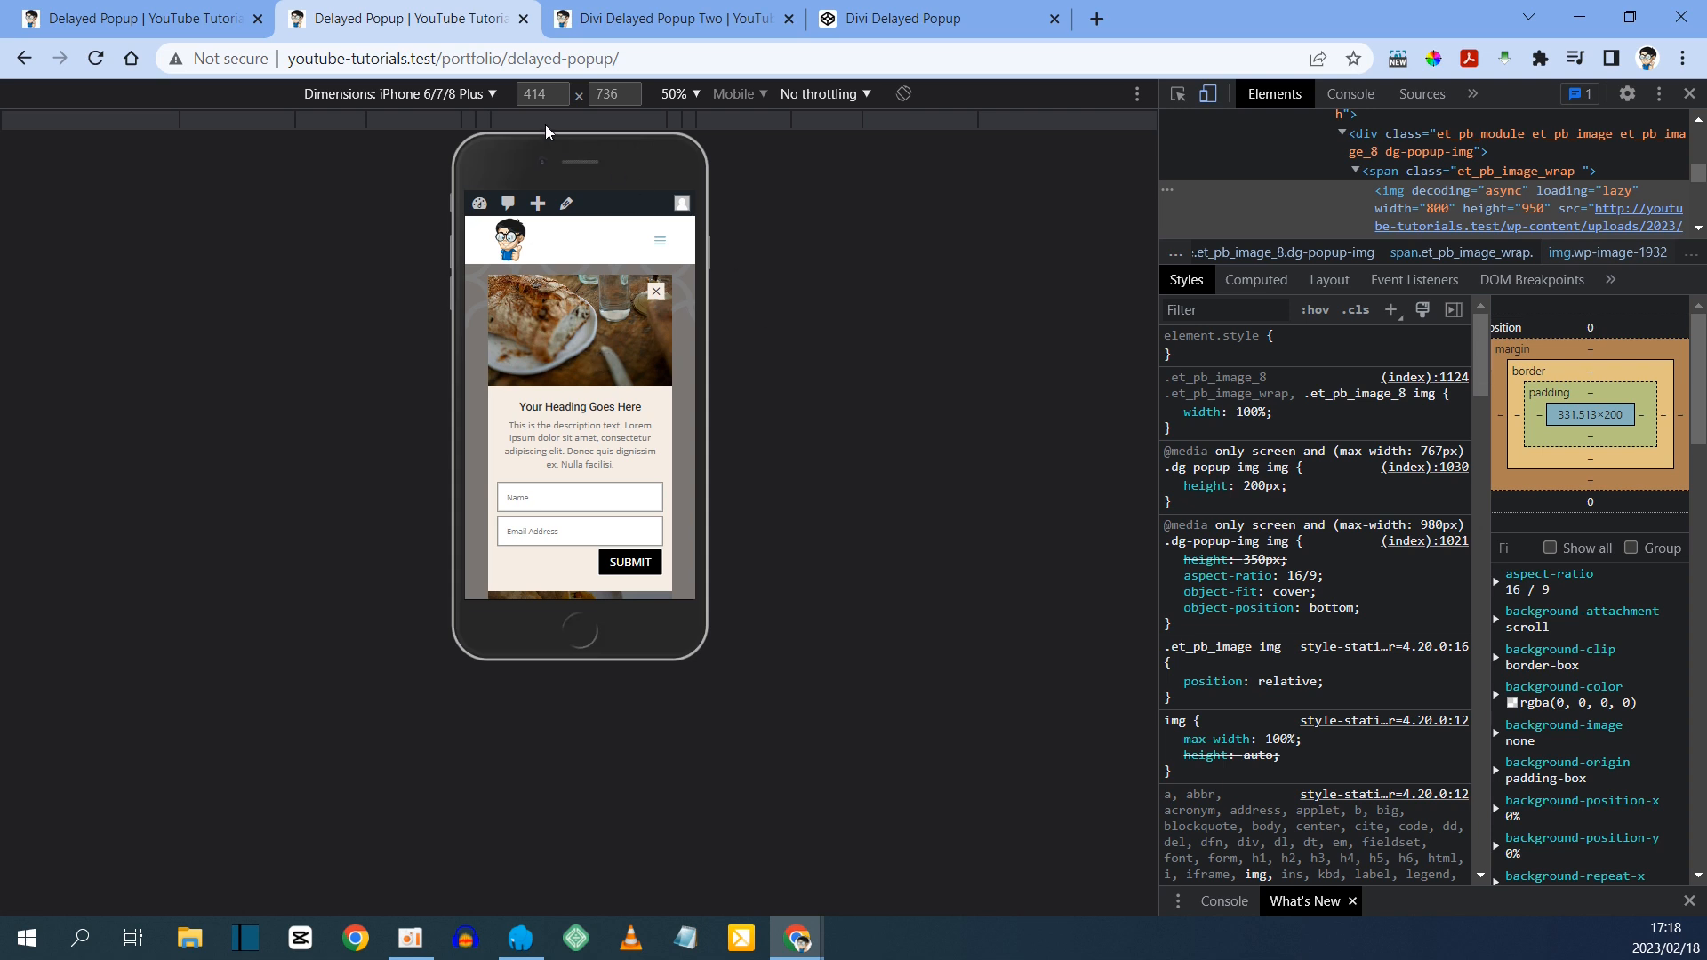
{"action": "left_click", "coordinate": [492, 93]}
{"action": "left_click", "coordinate": [412, 244]}
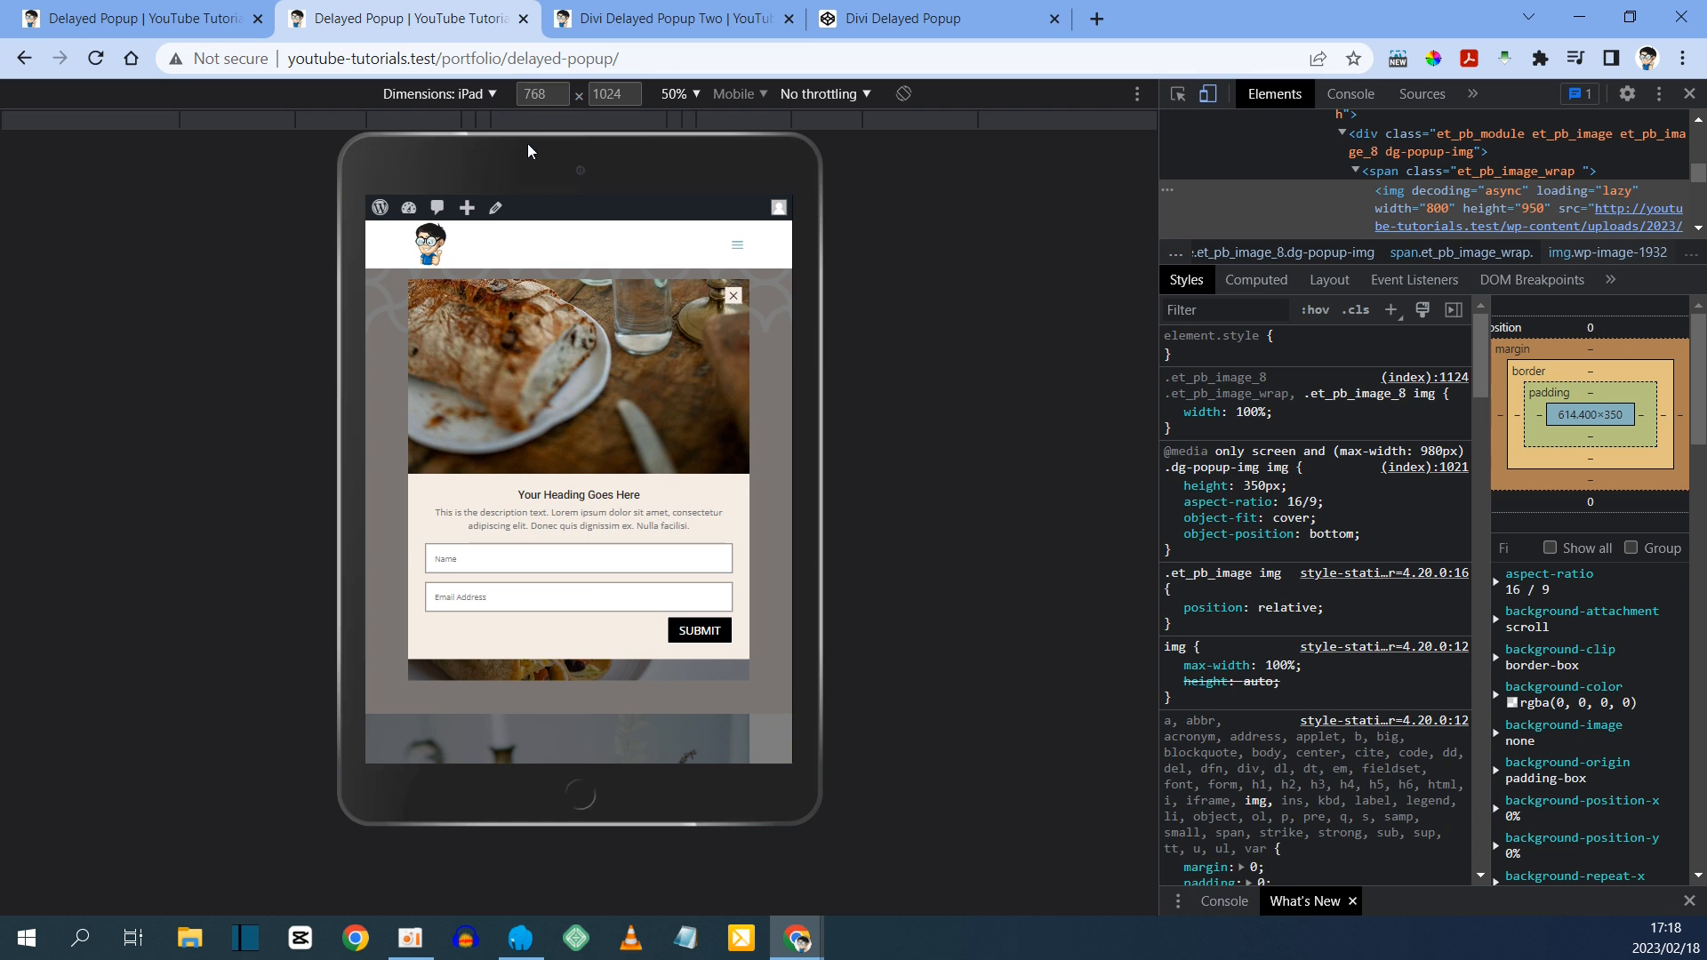
{"action": "left_click", "coordinate": [1207, 93]}
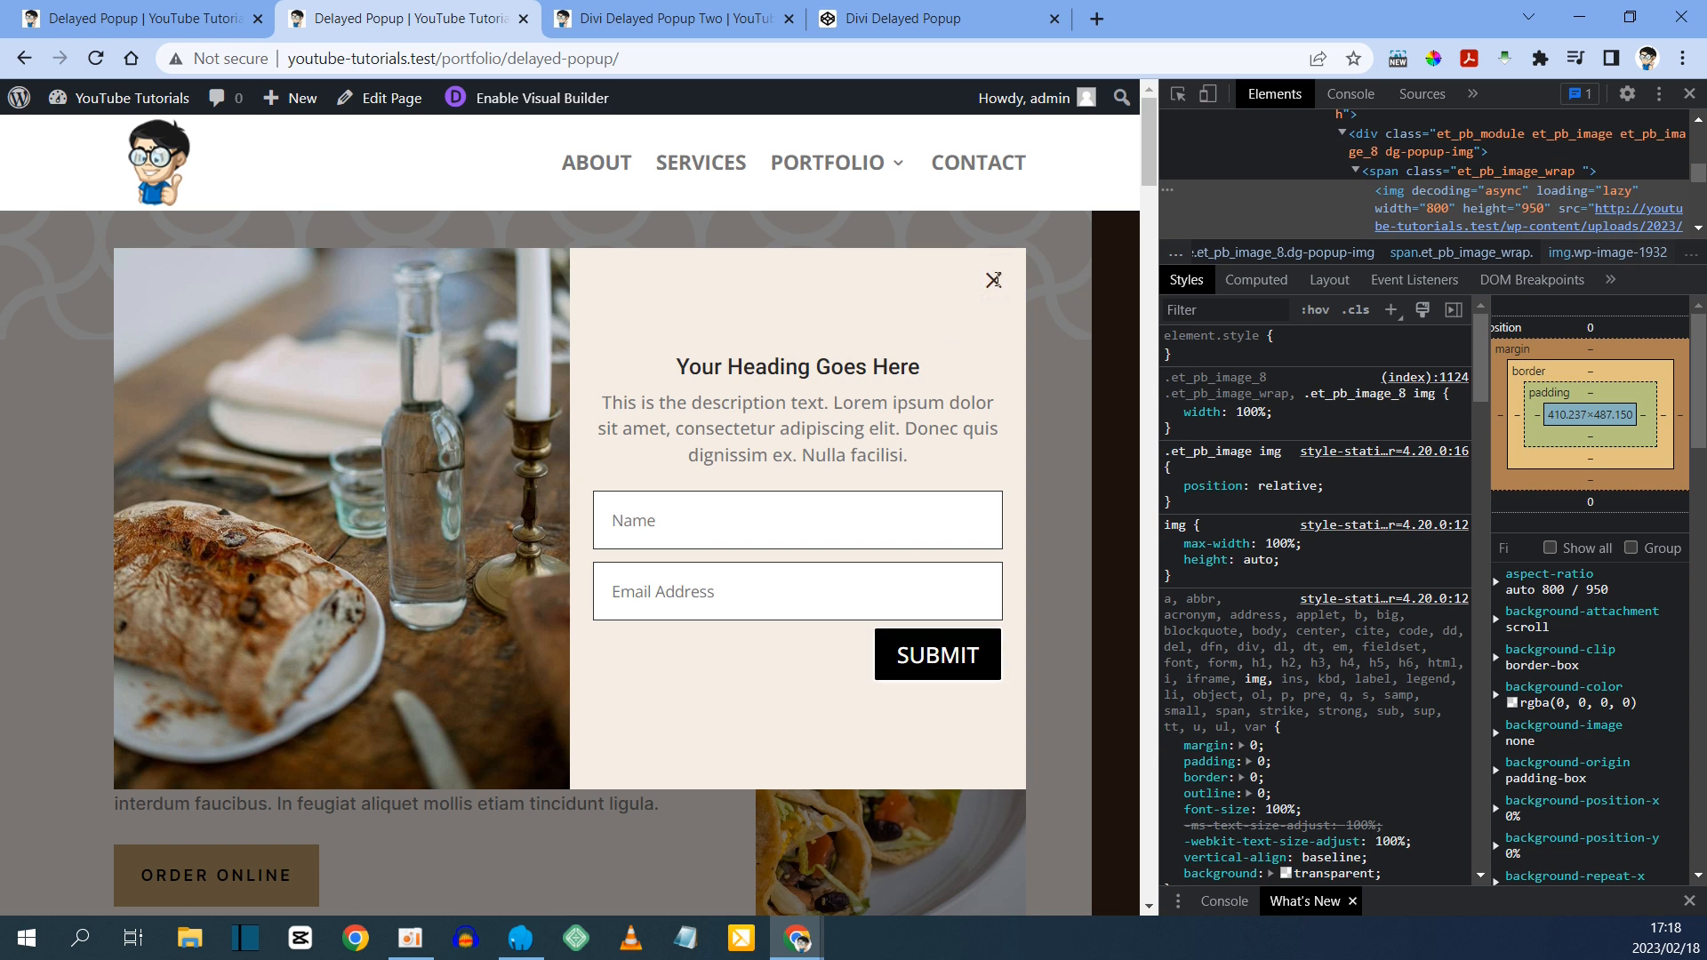
- From the CodePen CSS, copy the .dg-popup-section display: none rule and the .dg-close-popup span.et-pb-icon cursor: pointer rule
{"action": "left_click", "coordinate": [901, 11]}
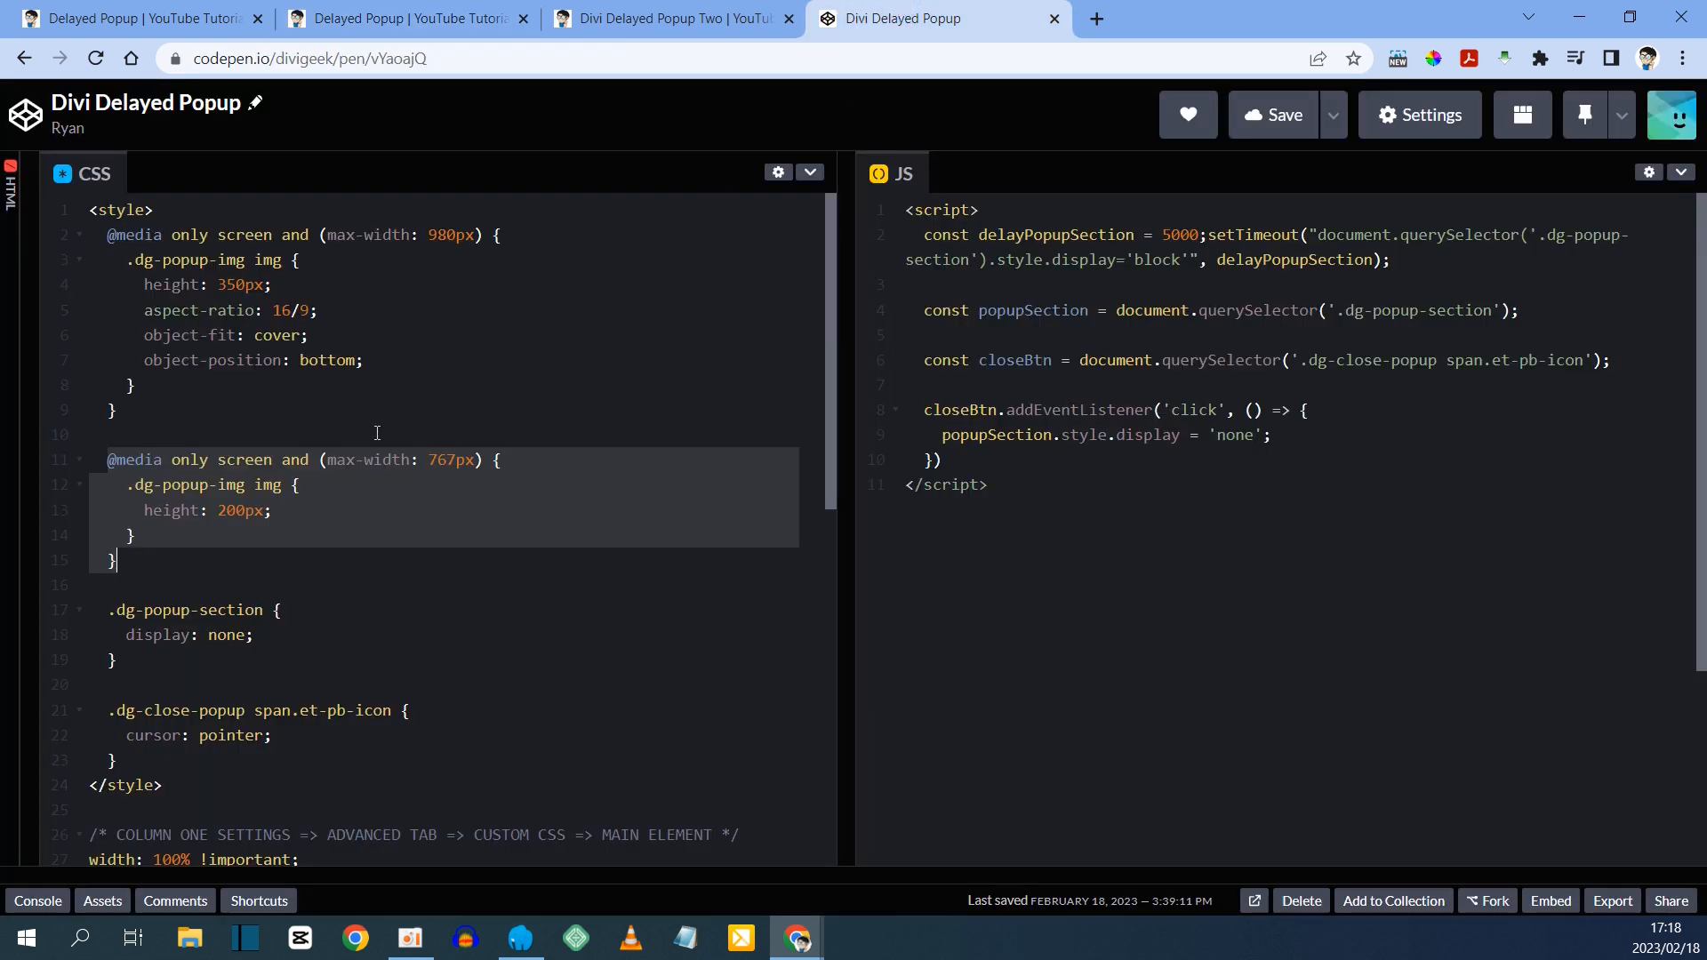
{"action": "scroll", "coordinate": [377, 432], "scroll_direction": "down", "scroll_amount": 3}
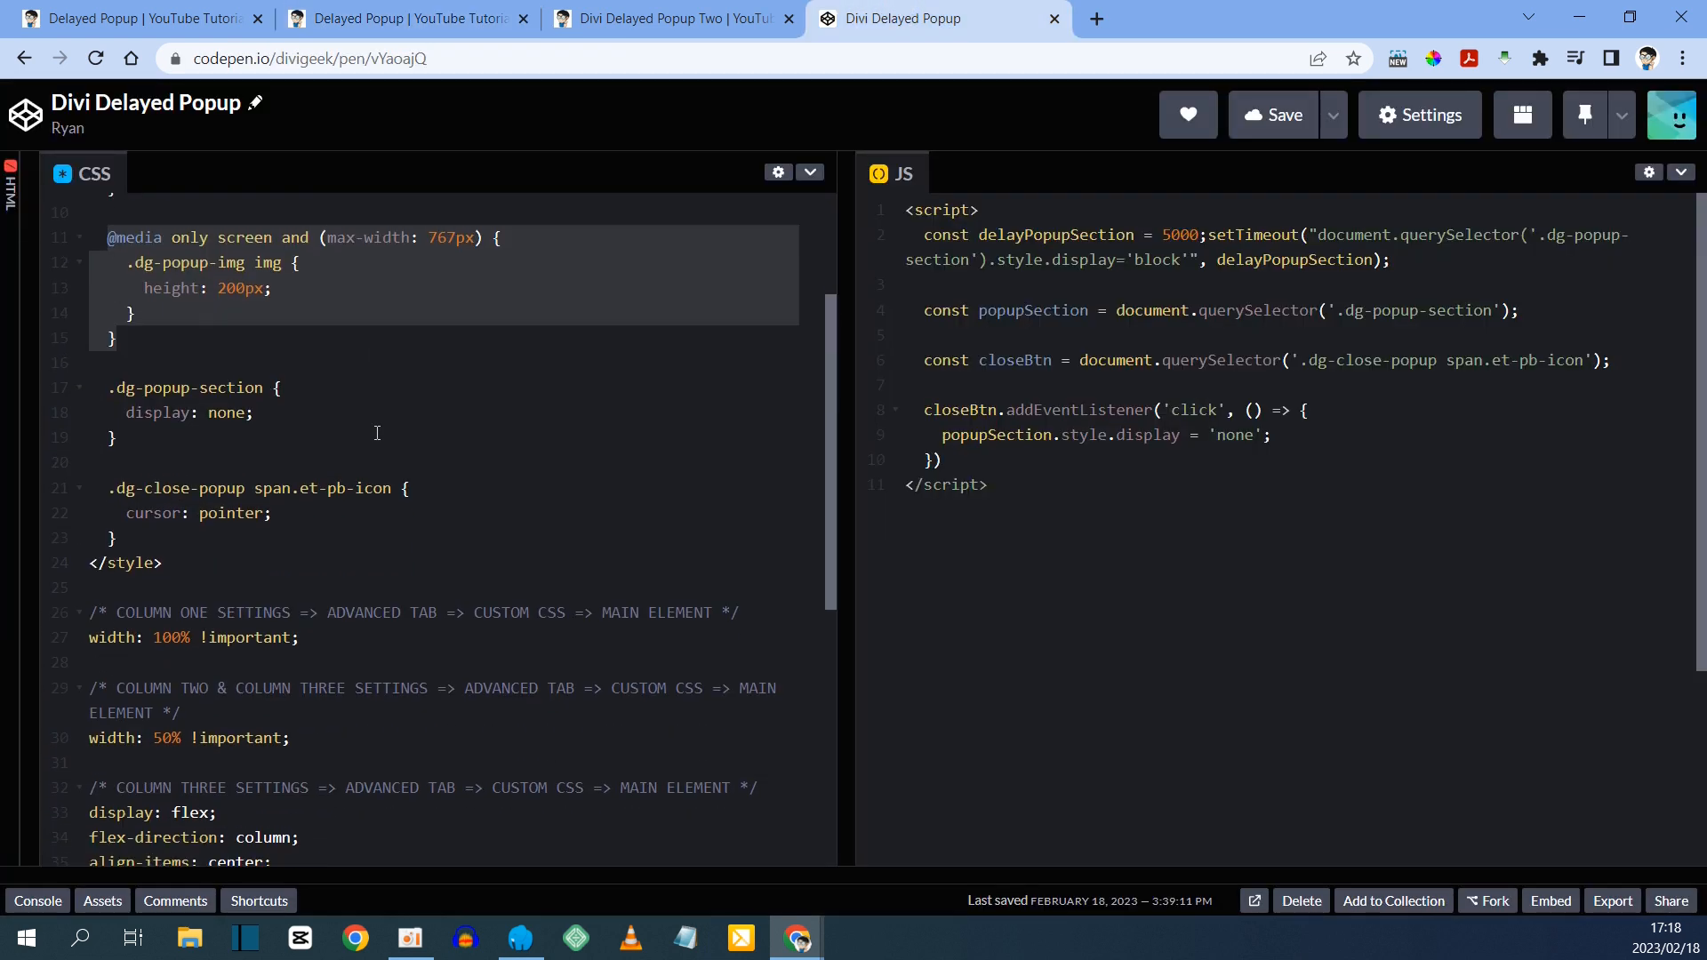
{"action": "left_click", "coordinate": [110, 388]}
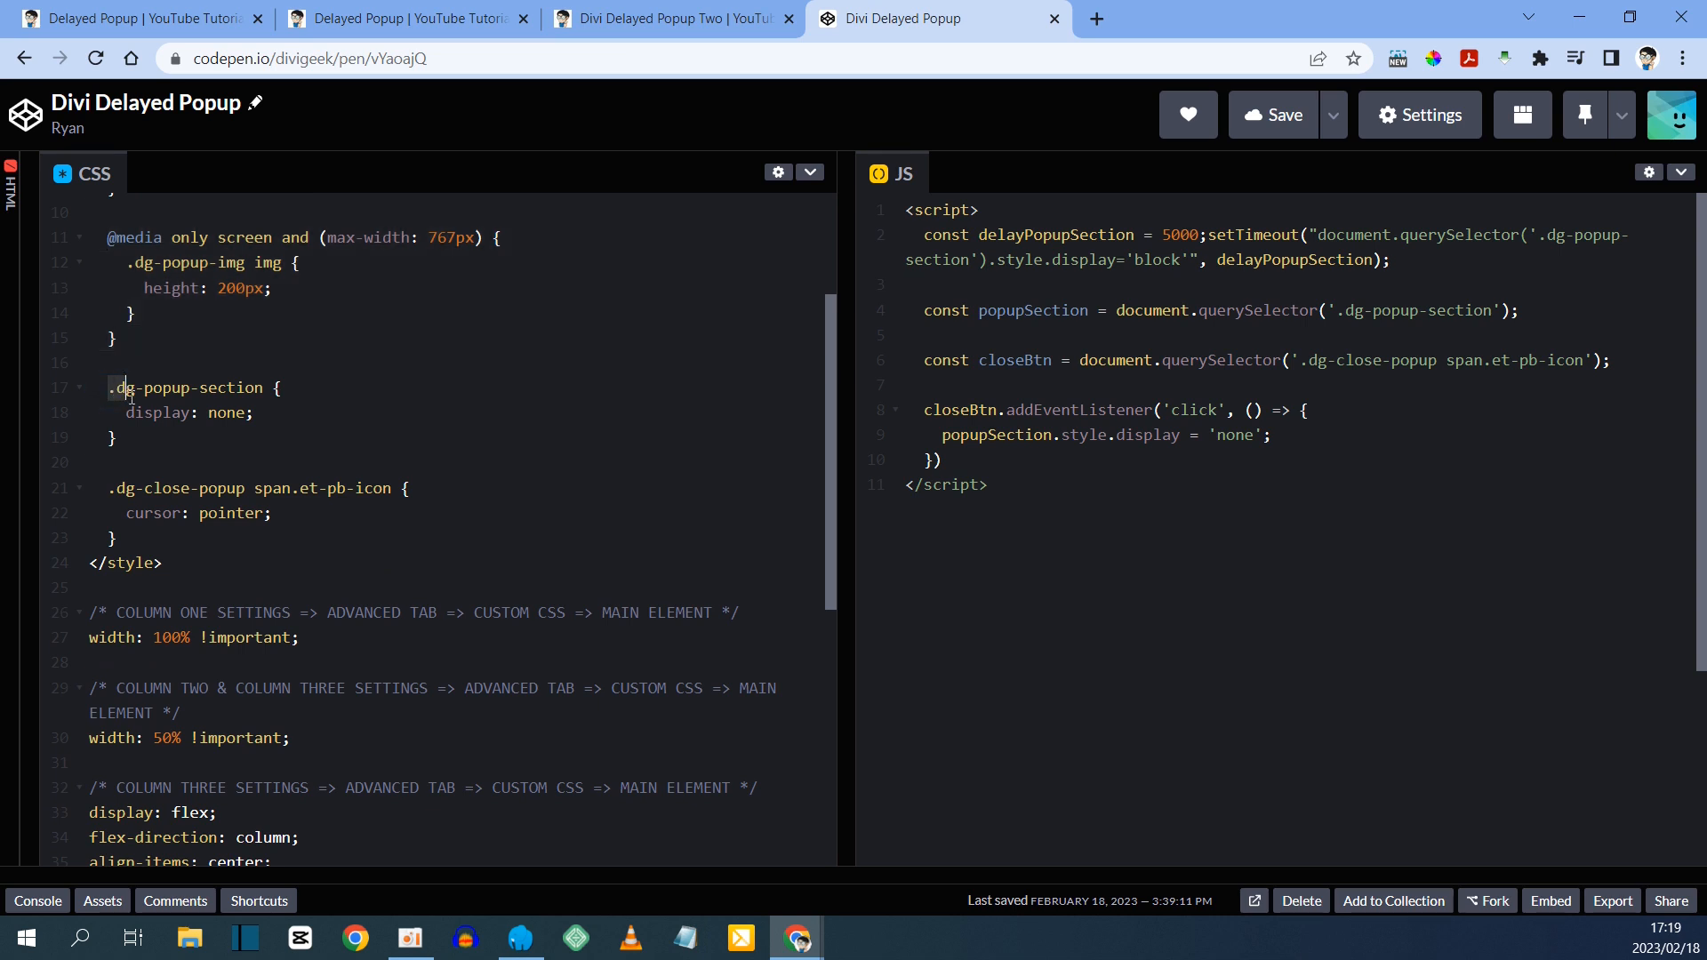
{"action": "left_click_drag", "start_coordinate": [132, 396], "coordinate": [139, 507]}
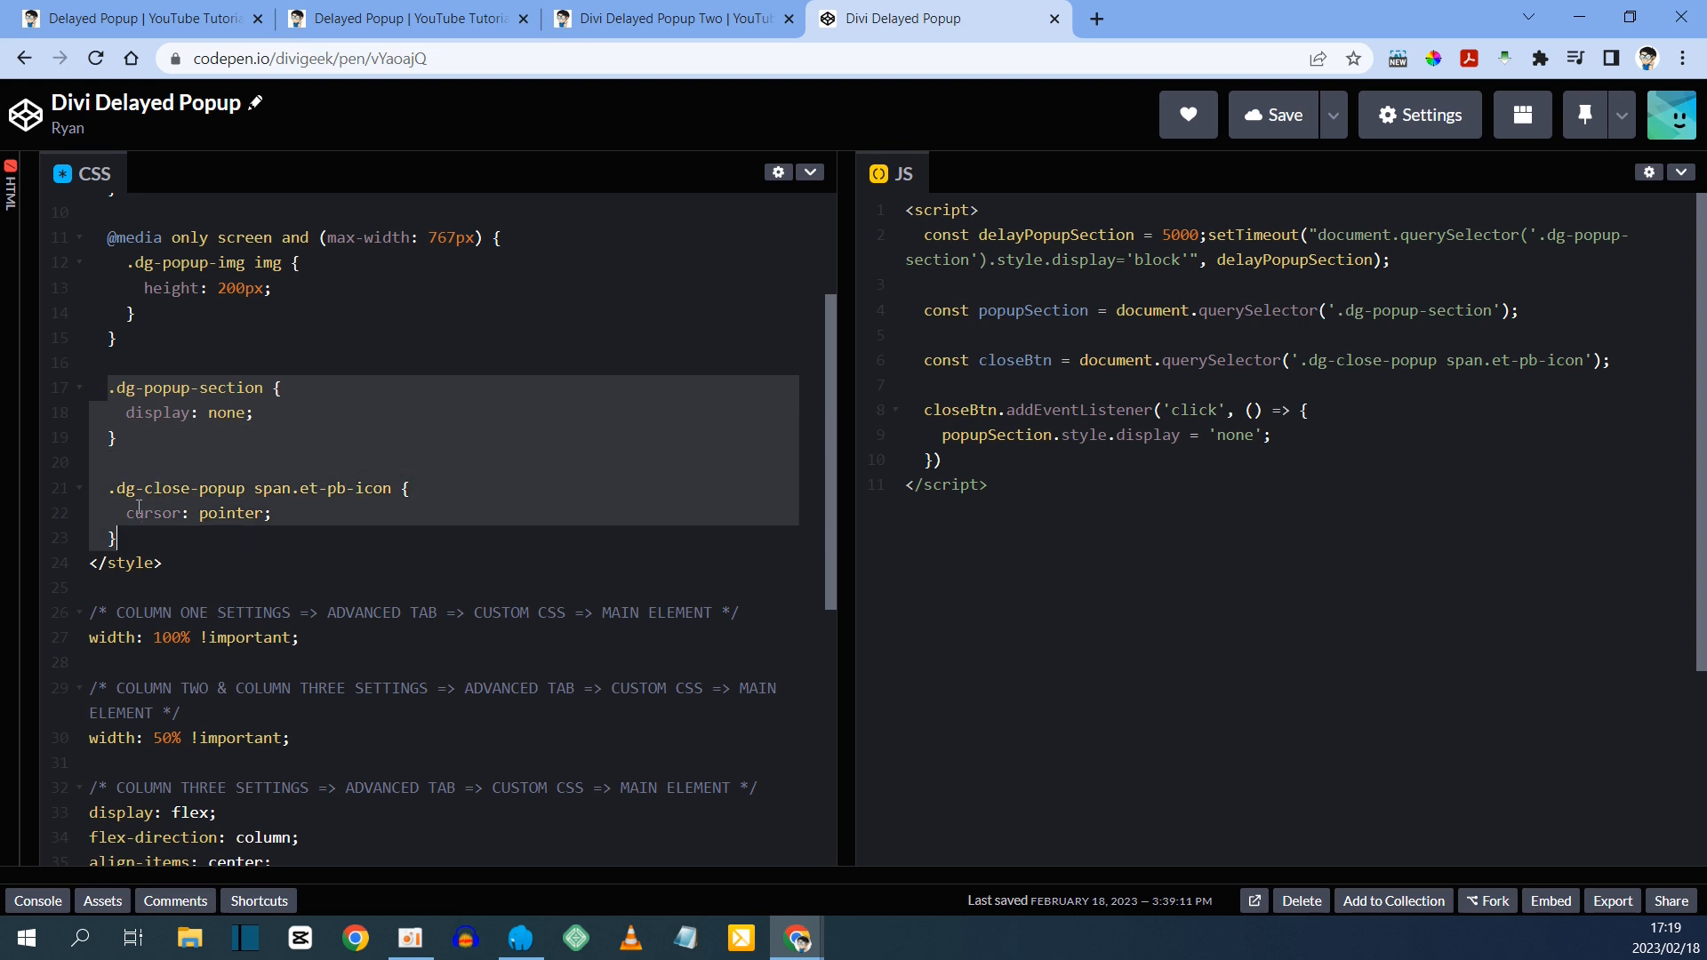
{"action": "right_click", "coordinate": [228, 468]}
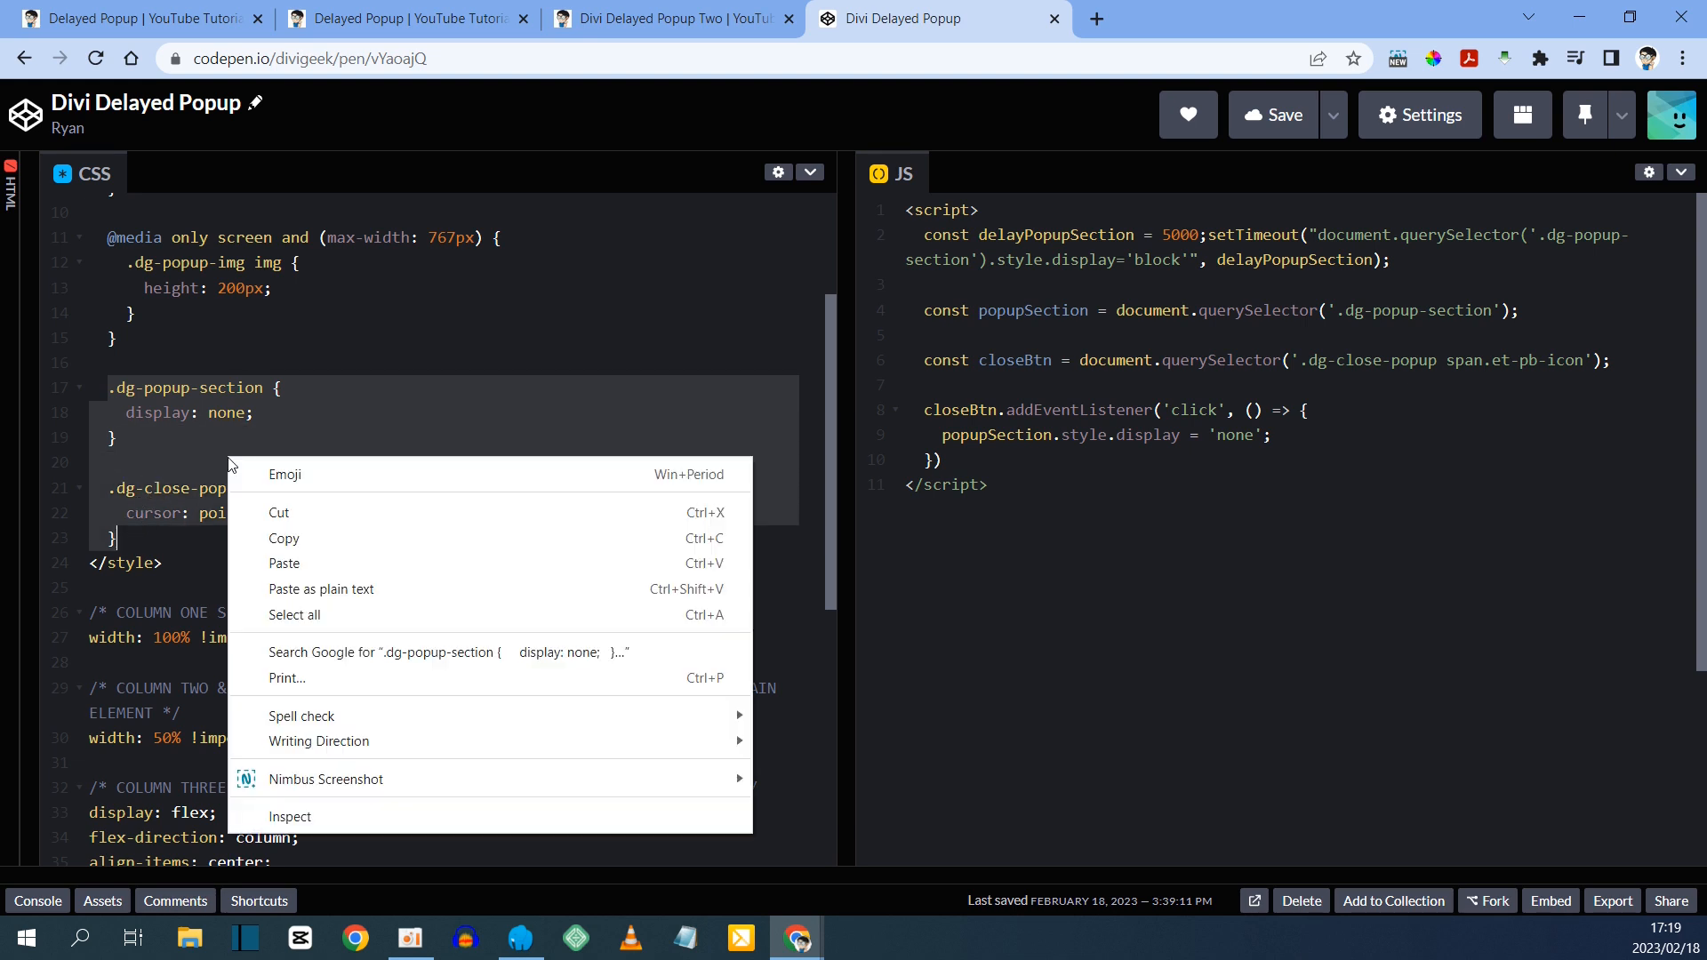
{"action": "left_click", "coordinate": [335, 538]}
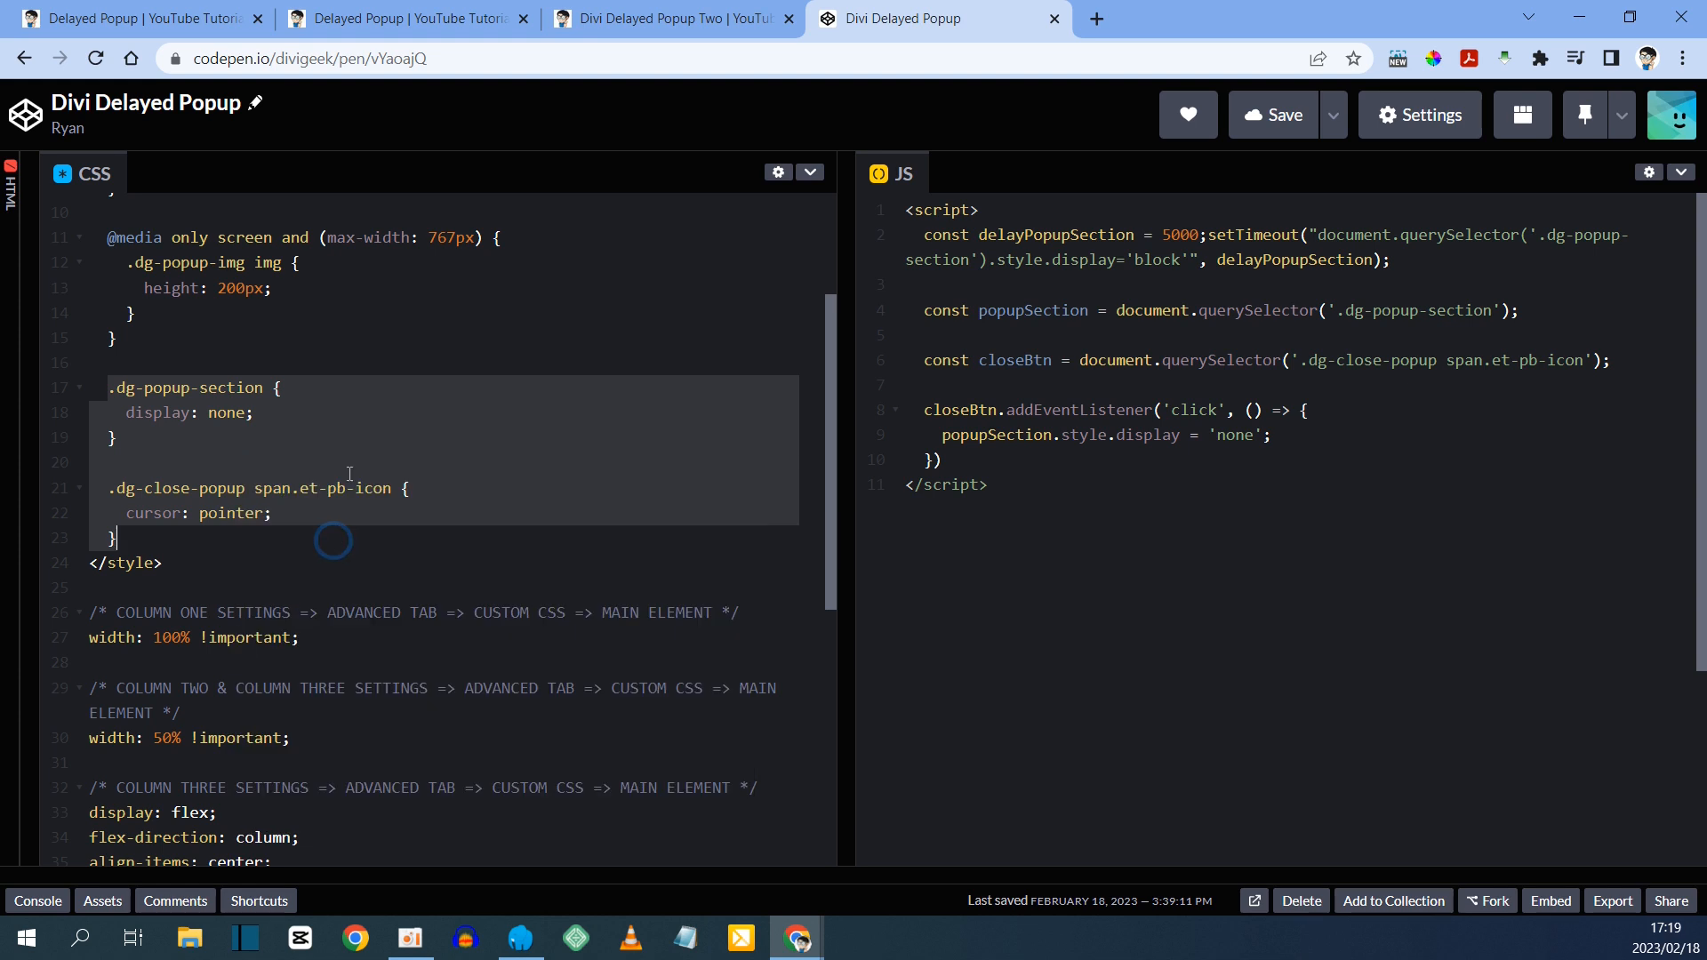
- Paste the copied .dg-popup-section and .dg-close-popup rules below the 767px media query in the builder's Code module
{"action": "left_click", "coordinate": [149, 17]}
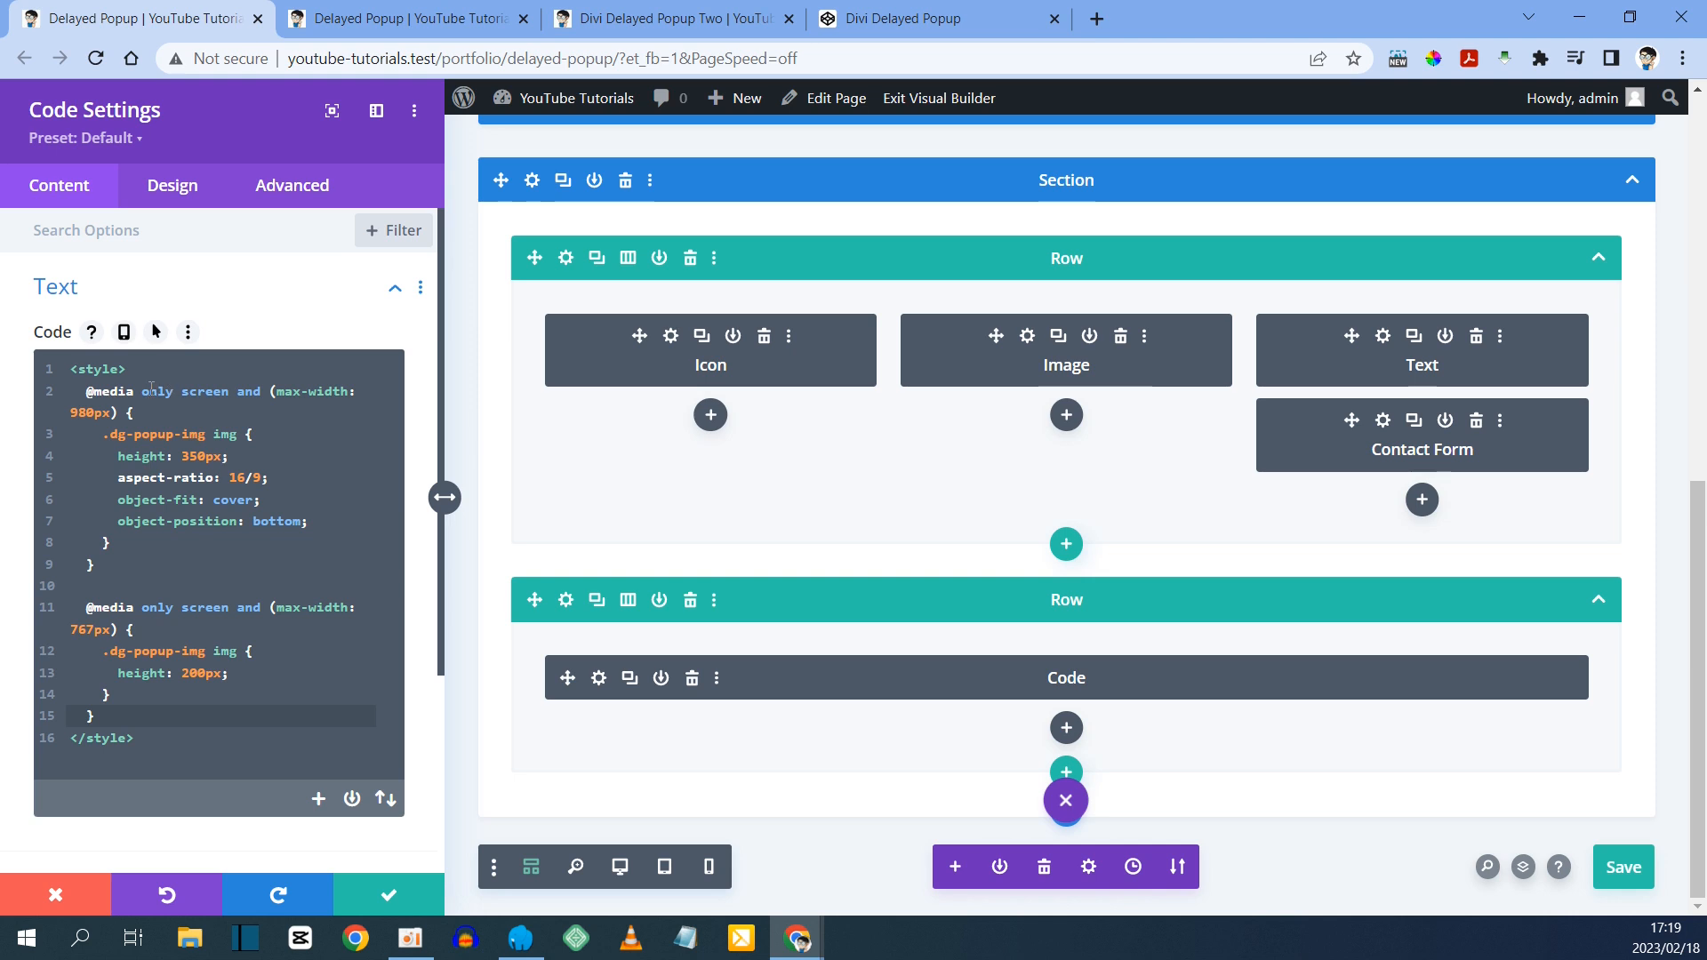
{"action": "left_click", "coordinate": [118, 717]}
{"action": "key", "text": "Return"}
{"action": "key", "text": "Return"}
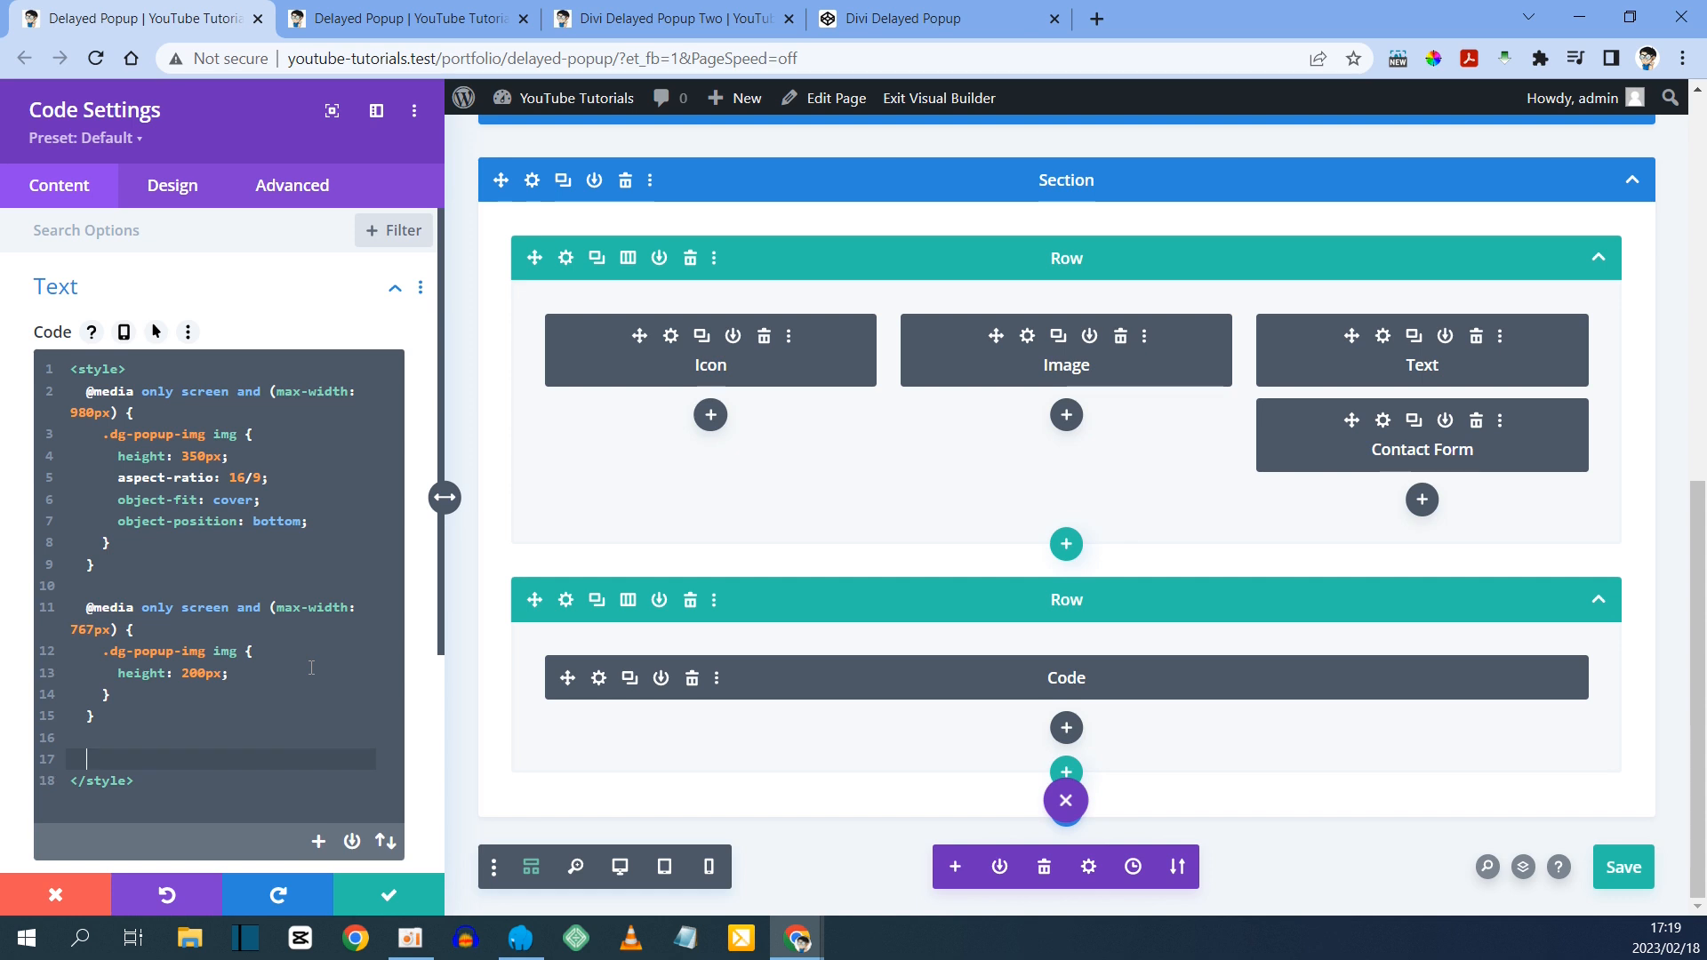
{"action": "key", "text": "ctrl+v"}
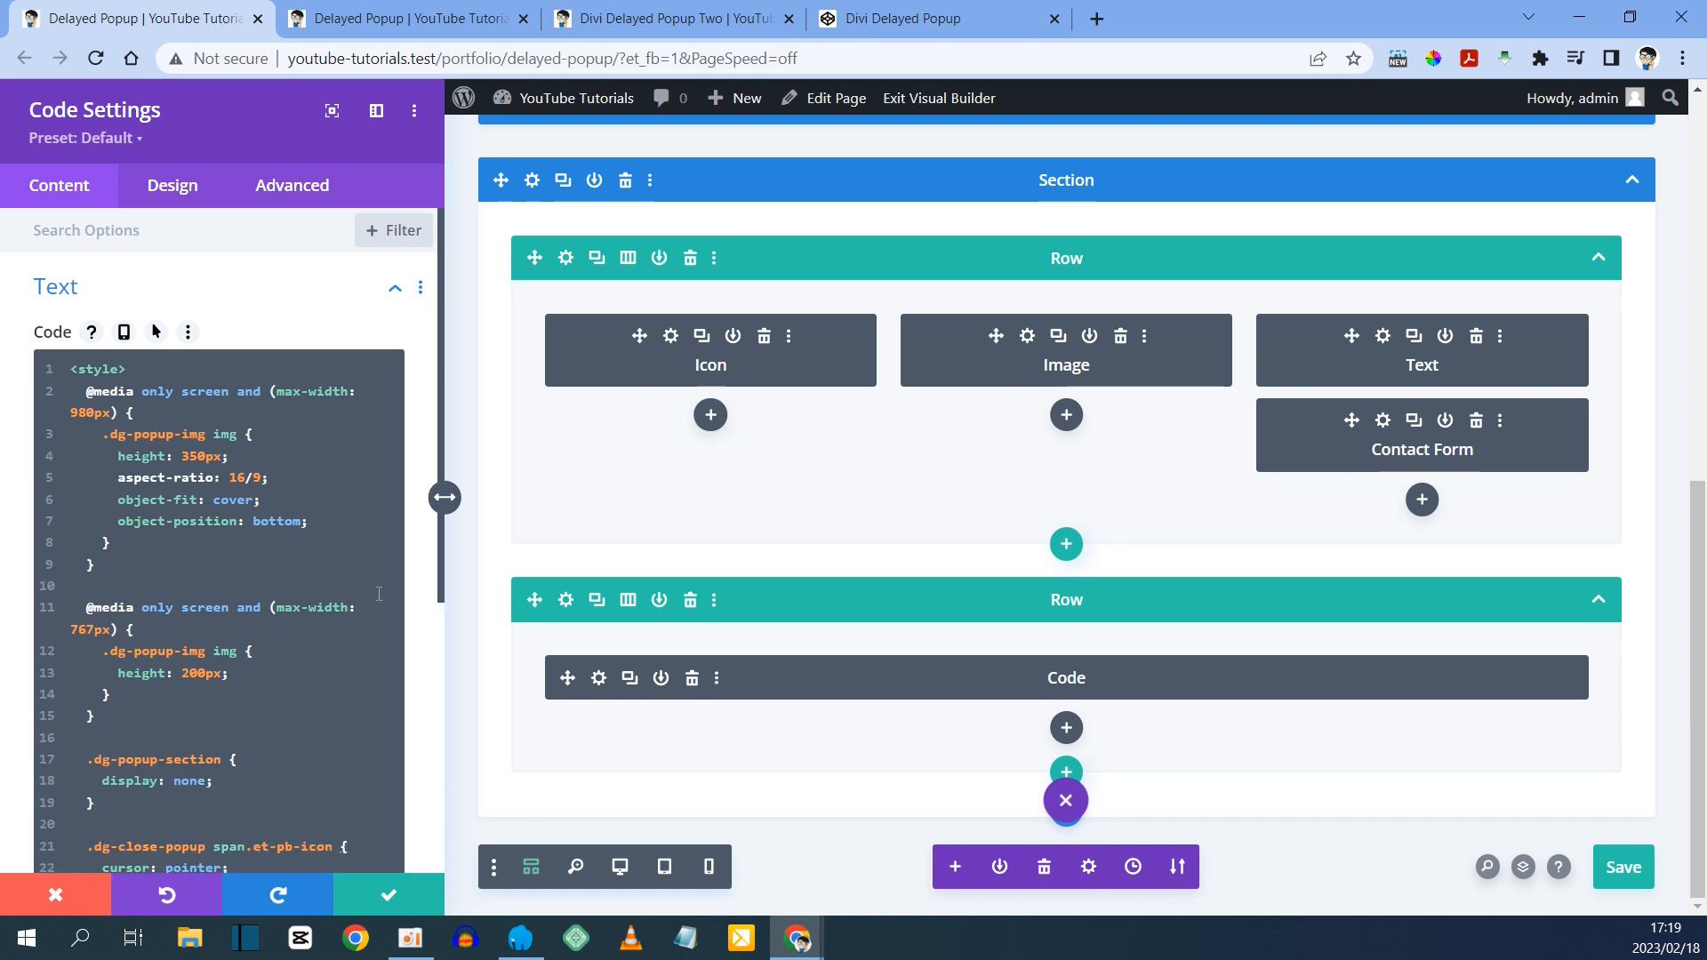
- Set the .dg-popup-section display value to block in the Code module, save the page and reload the live popup page
{"action": "double_click", "coordinate": [191, 781]}
{"action": "type", "text": "block"}
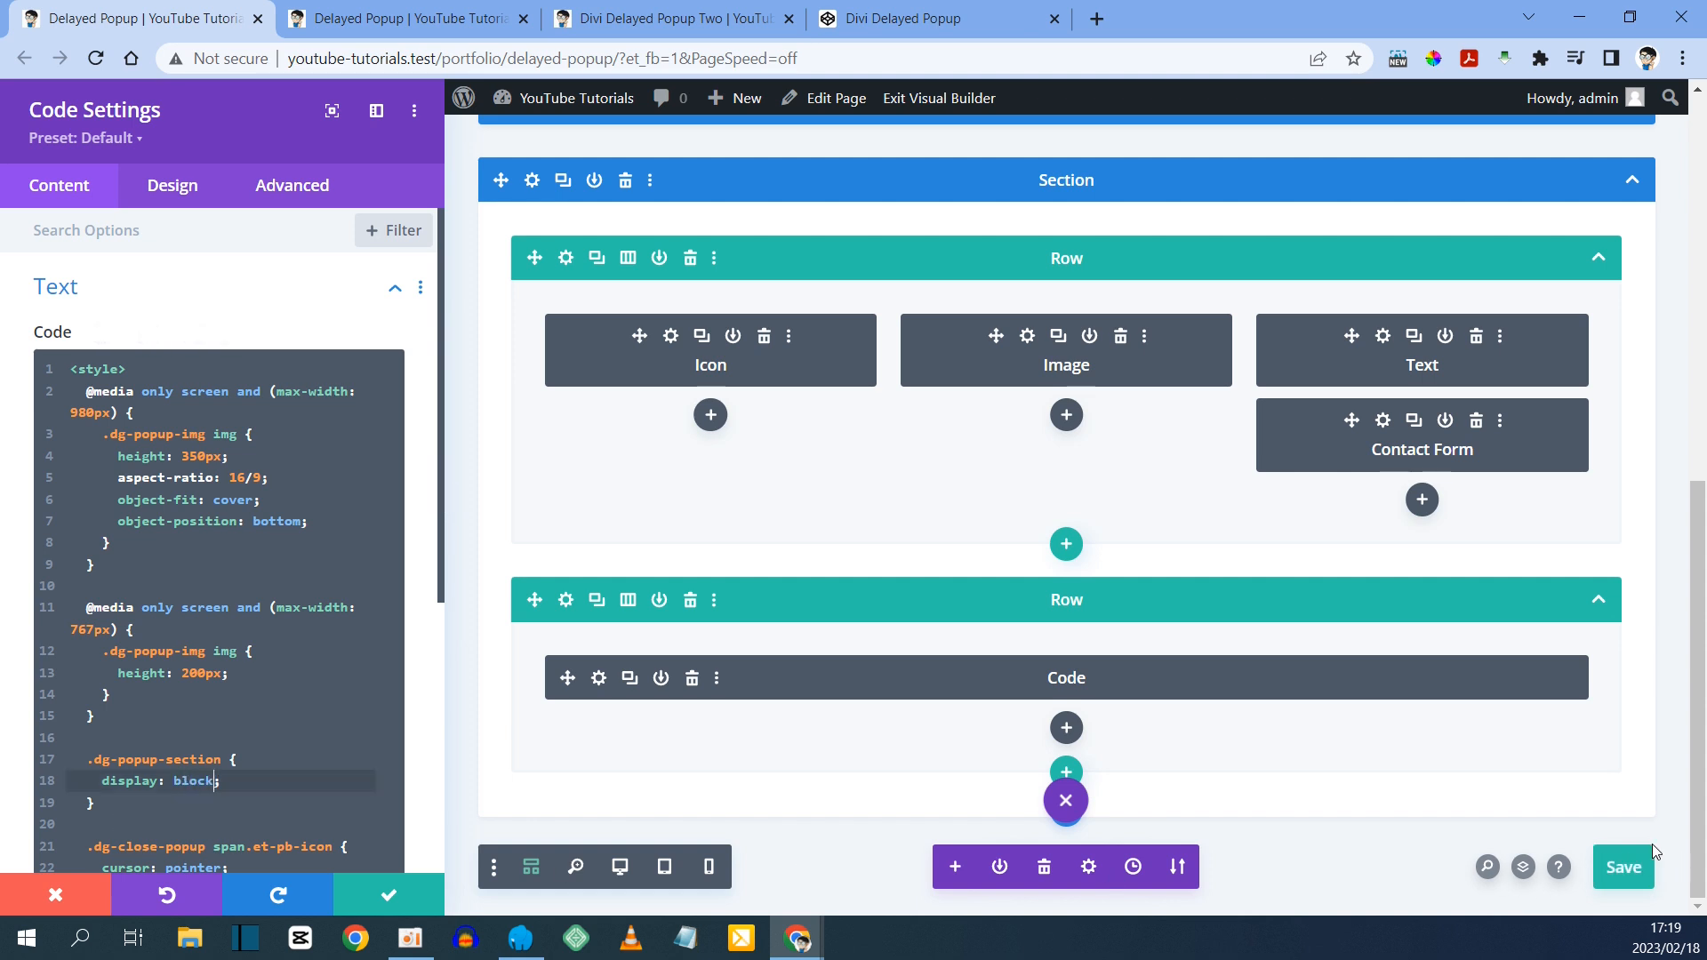
{"action": "left_click", "coordinate": [1615, 870]}
{"action": "left_click", "coordinate": [404, 19]}
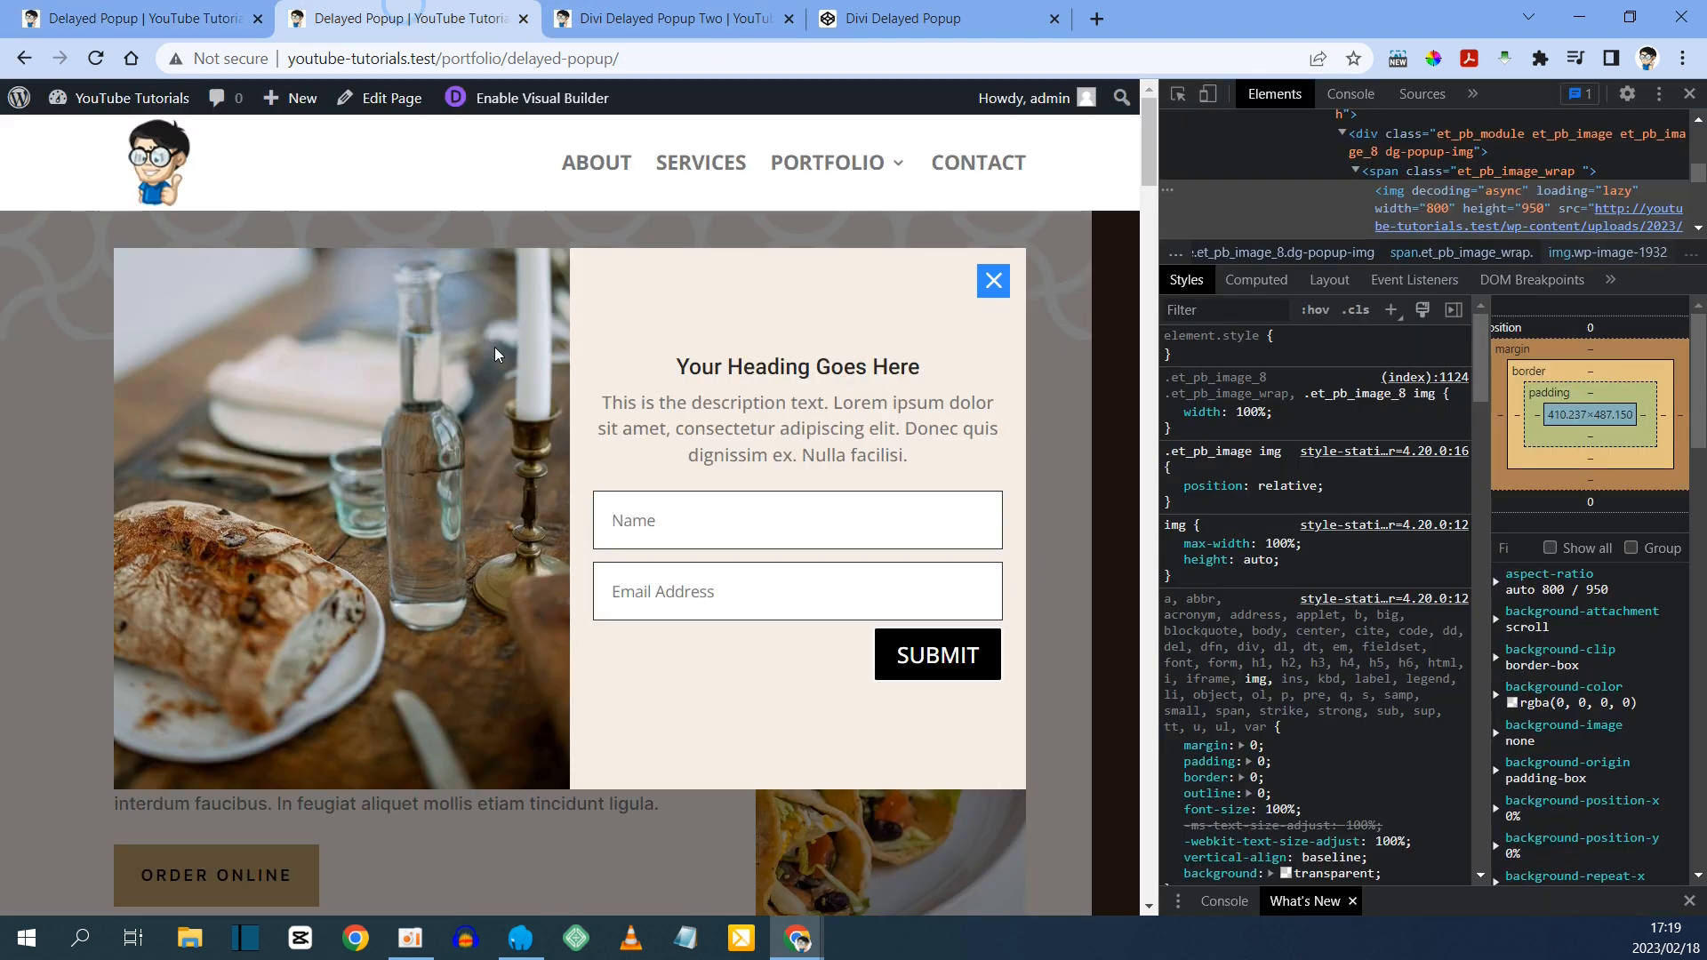
{"action": "key", "text": "F5"}
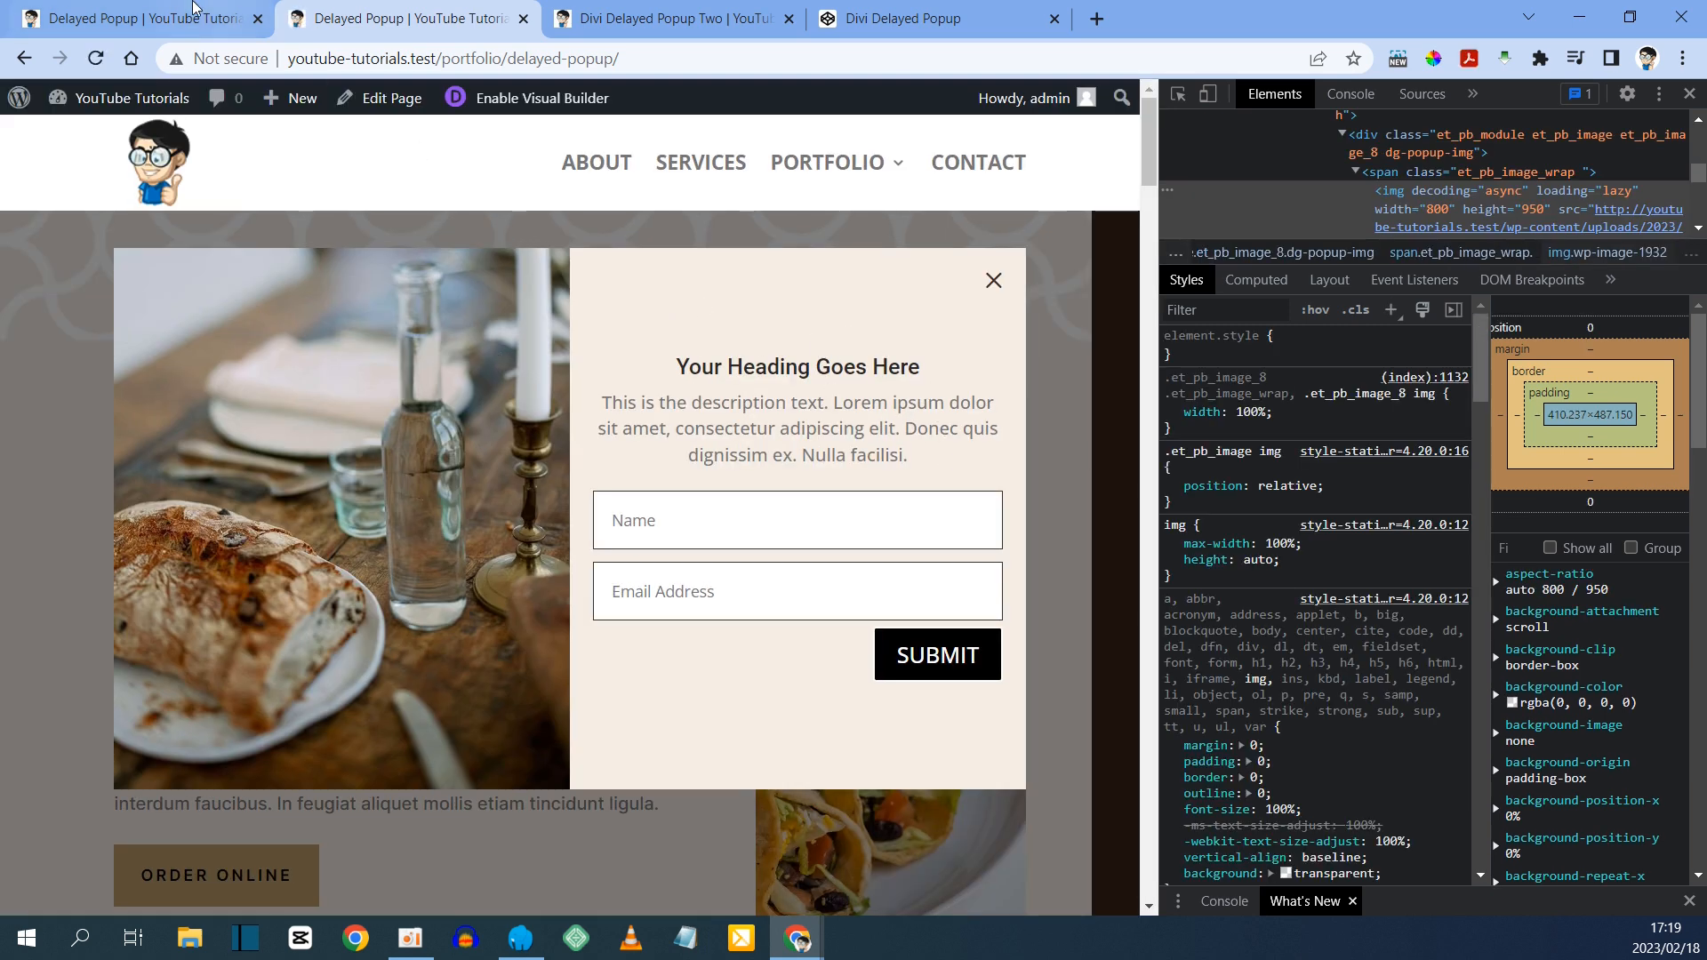
- Examine the .dg-popup-section display rule and the .dg-close-popup cursor rule, comparing the module's code with the CodePen CSS and live popup
{"action": "left_click", "coordinate": [169, 18]}
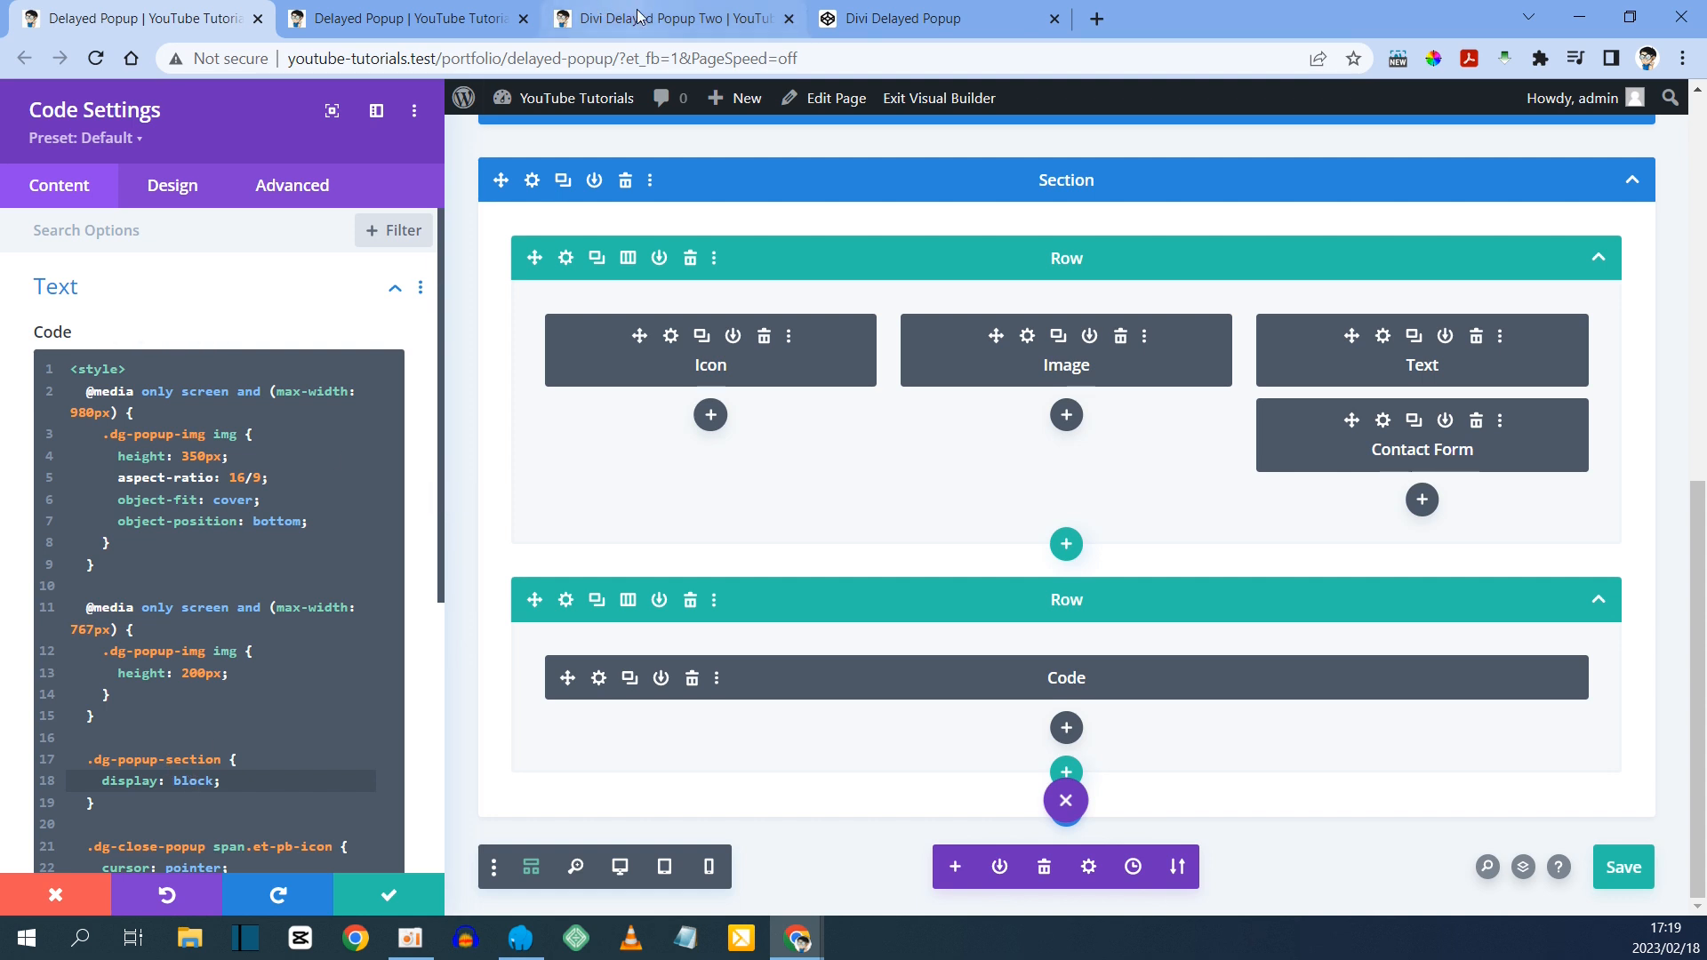
{"action": "left_click", "coordinate": [898, 19]}
{"action": "double_click", "coordinate": [226, 413]}
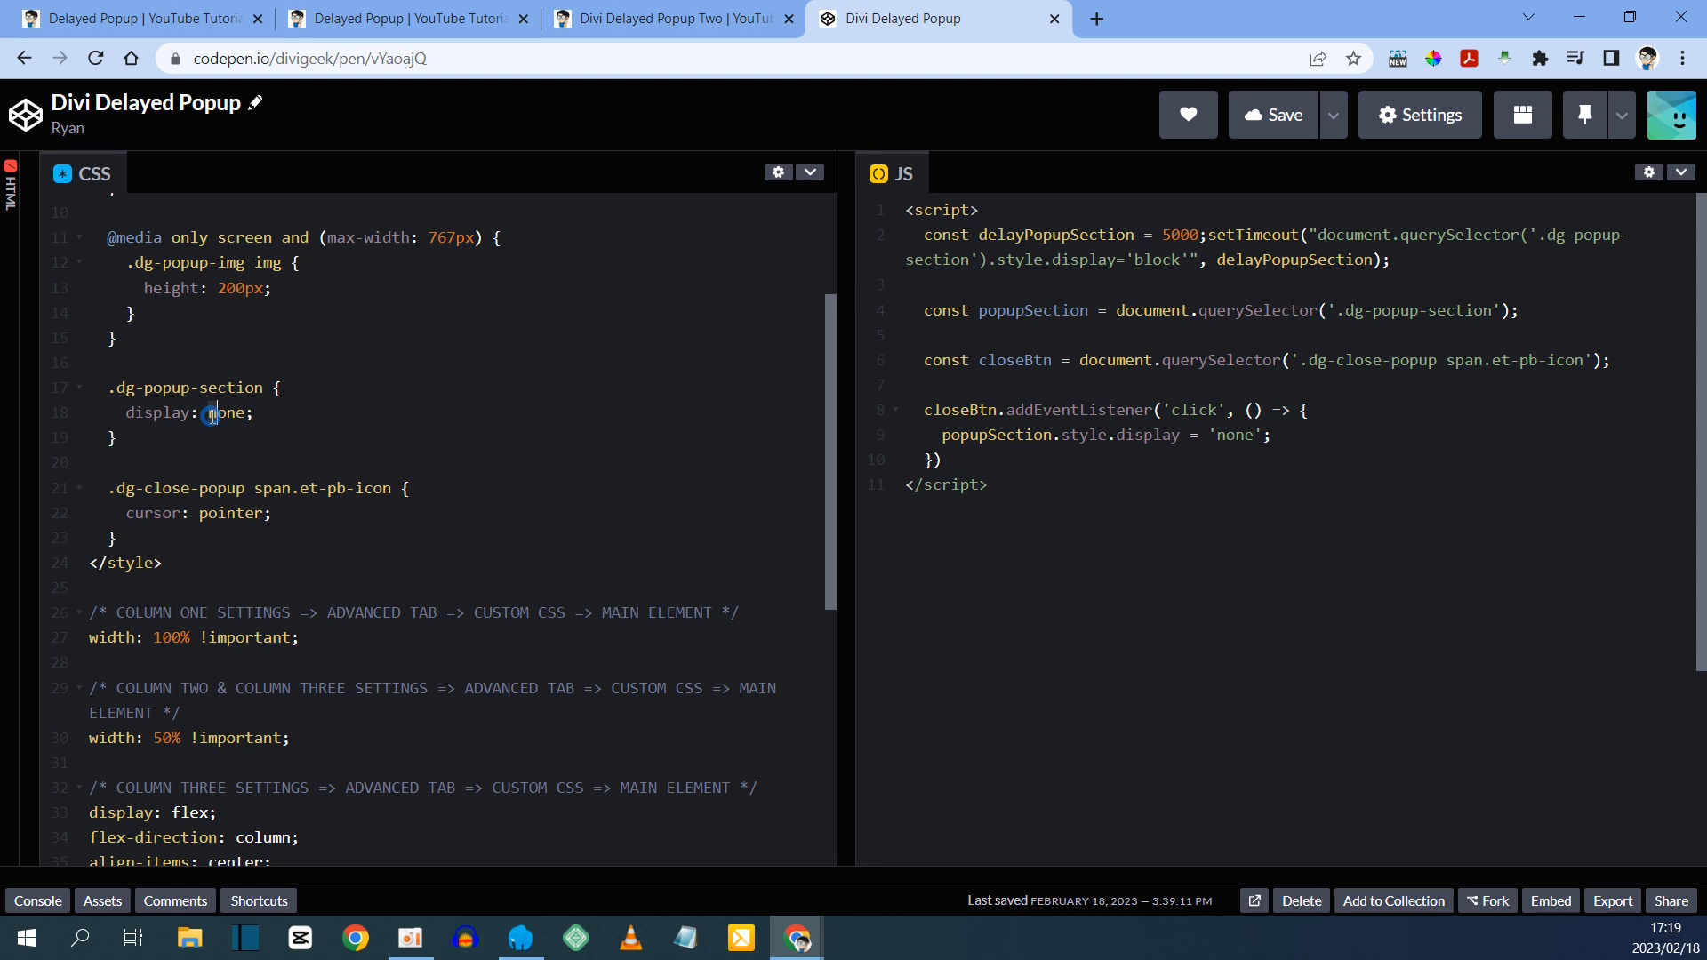
{"action": "left_click", "coordinate": [235, 32]}
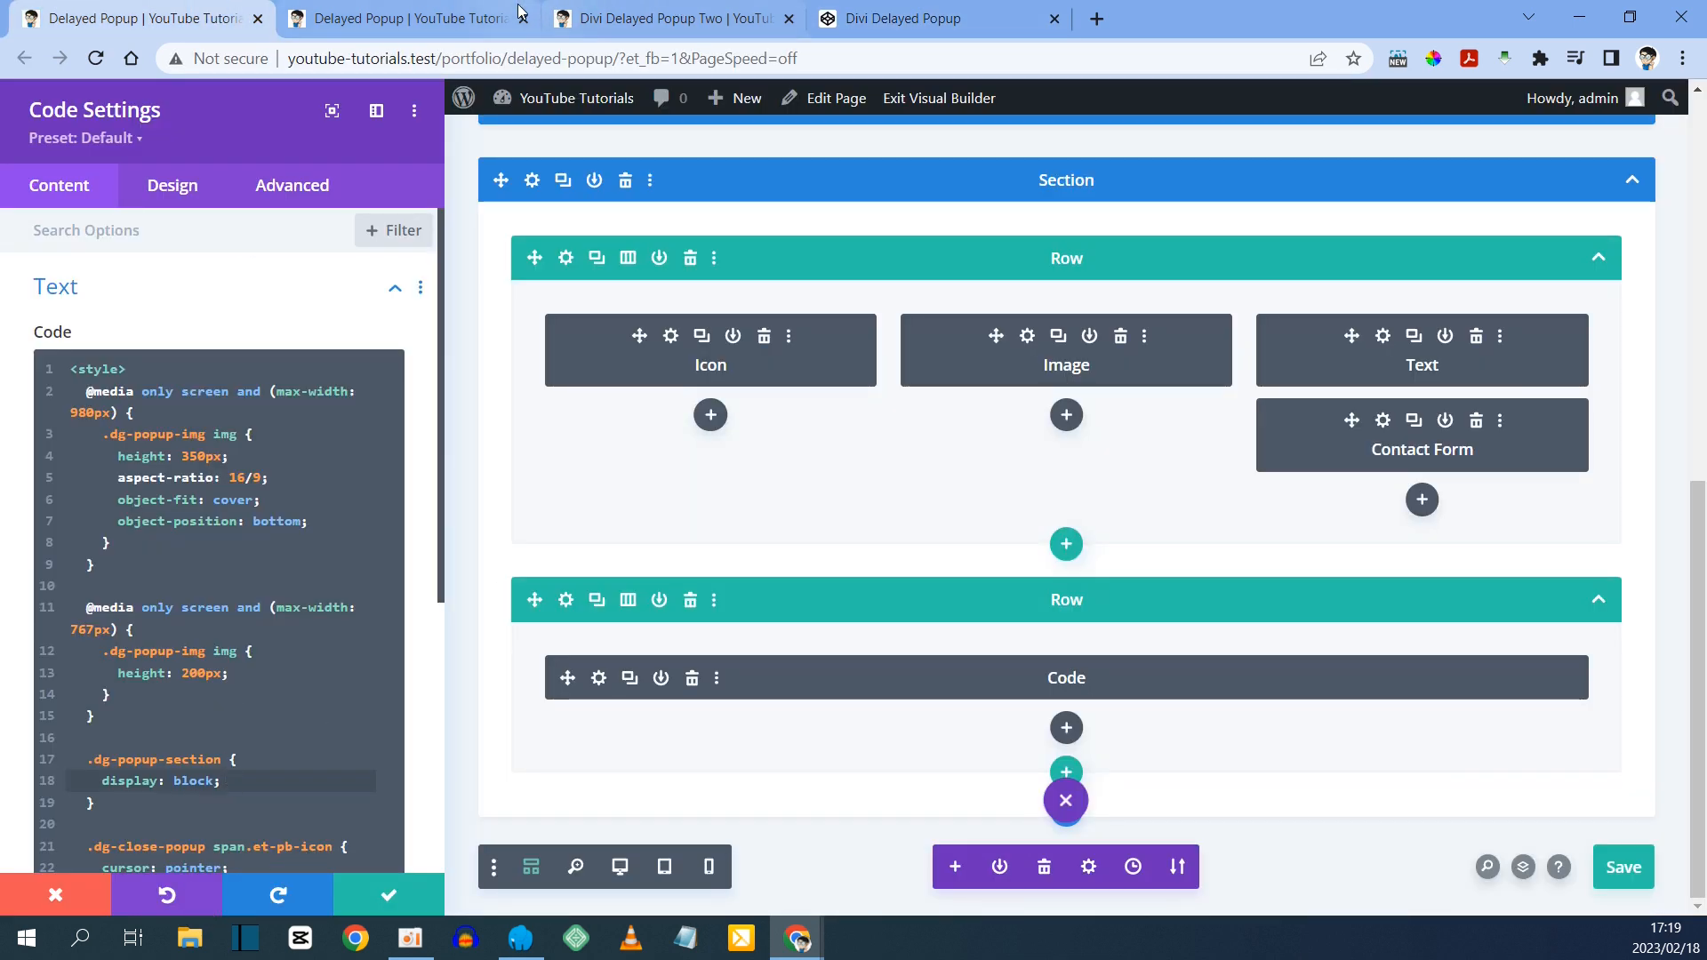
{"action": "left_click", "coordinate": [480, 12]}
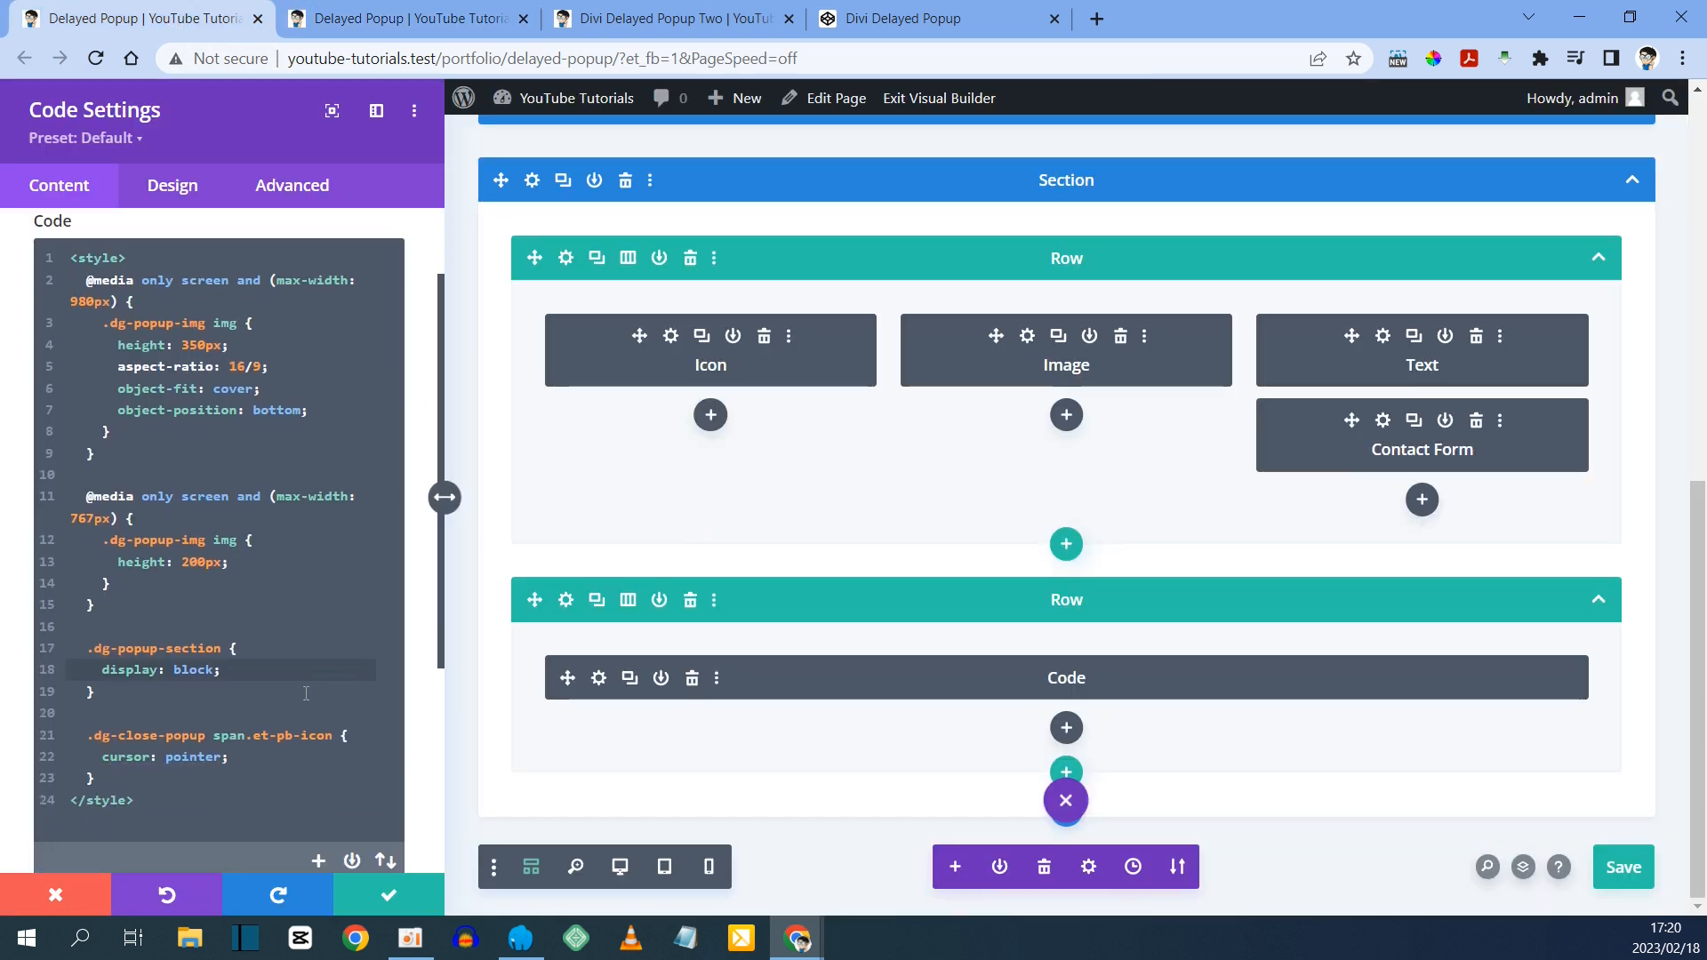
{"action": "left_click_drag", "start_coordinate": [93, 736], "coordinate": [317, 736]}
{"action": "left_click", "coordinate": [131, 752]}
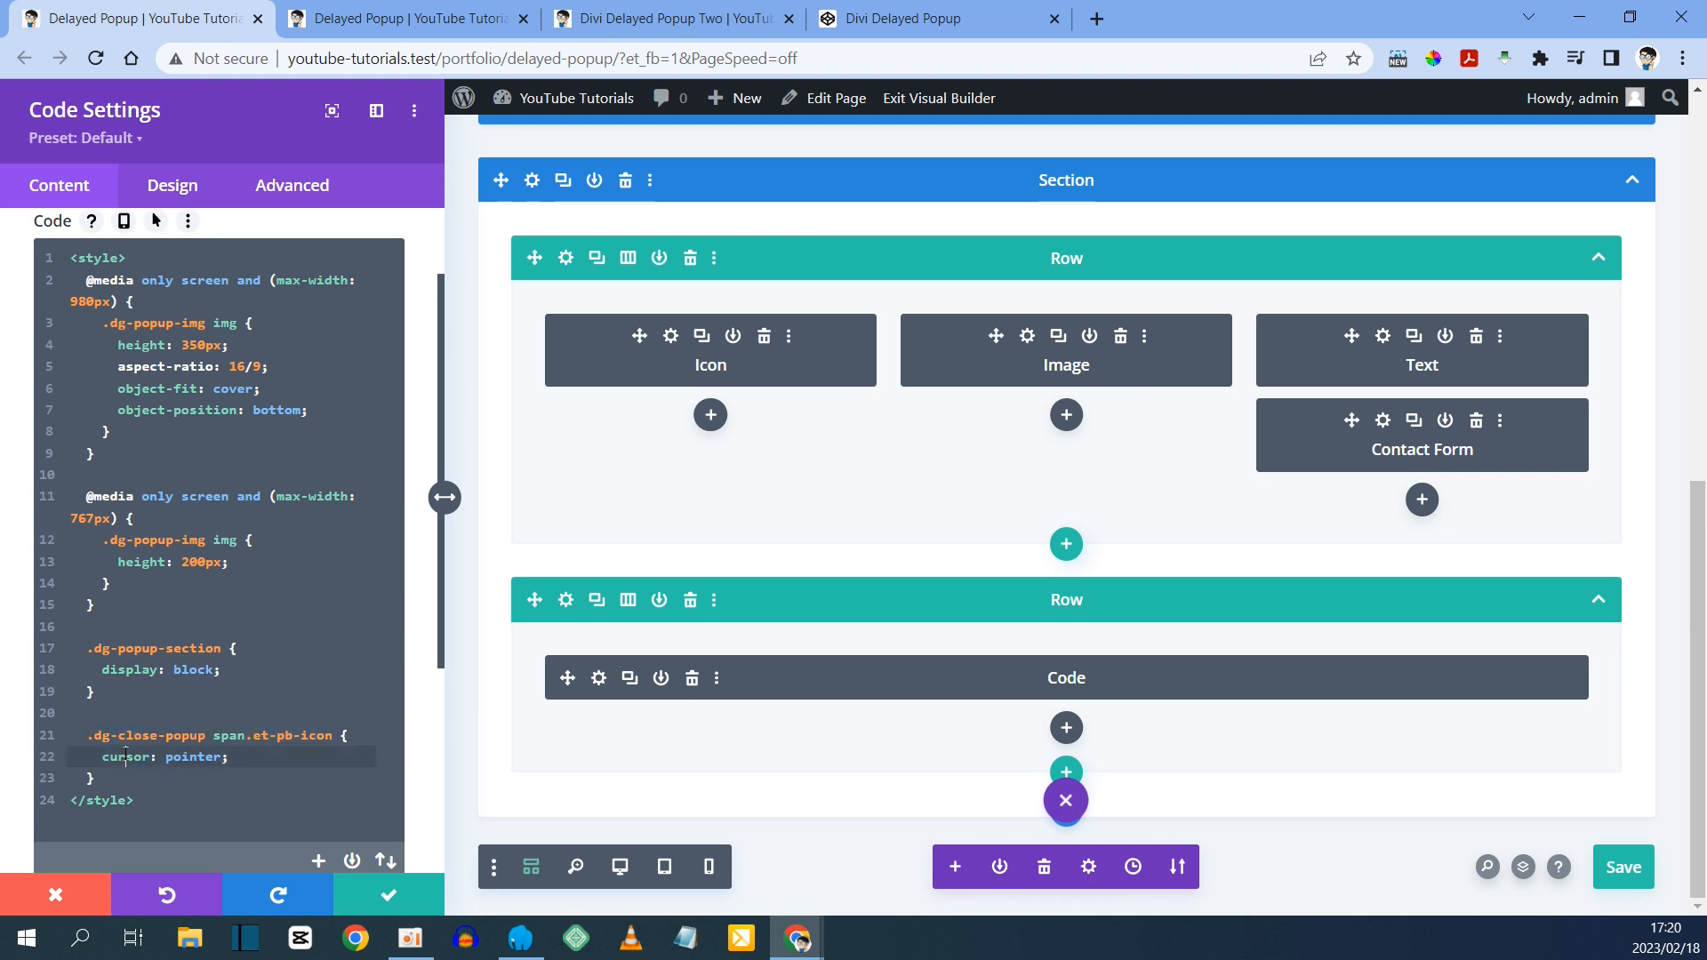
{"action": "left_click", "coordinate": [104, 756]}
{"action": "left_click_drag", "start_coordinate": [104, 756], "coordinate": [139, 766]}
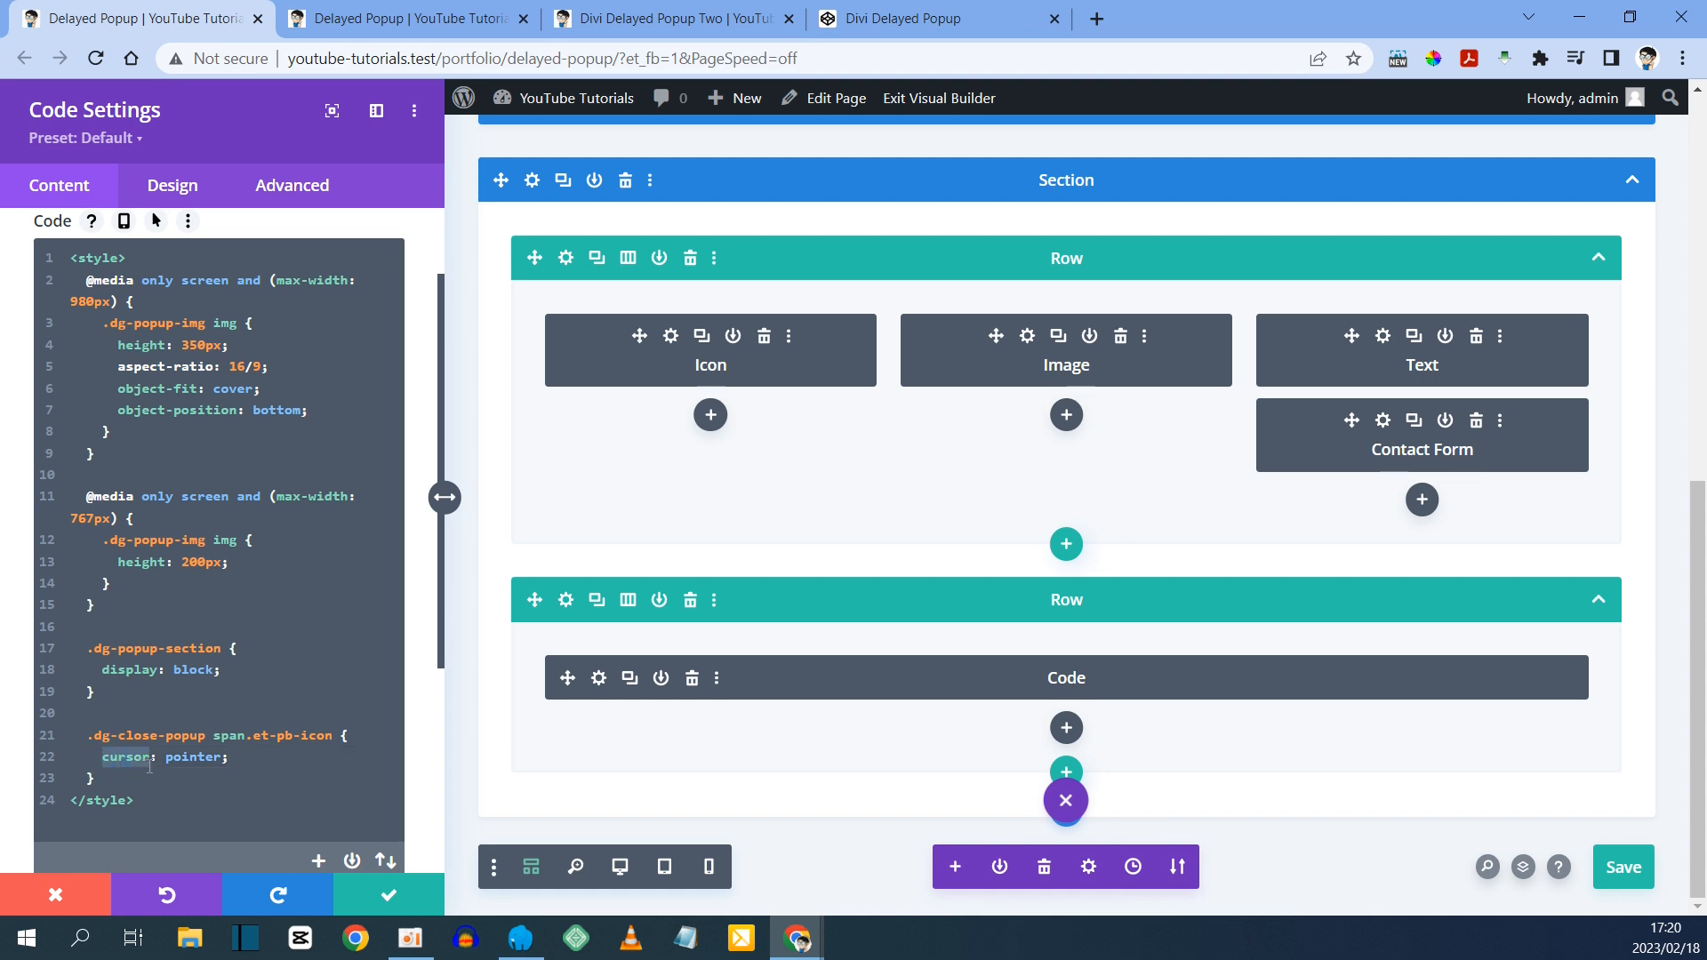
{"action": "left_click", "coordinate": [173, 760]}
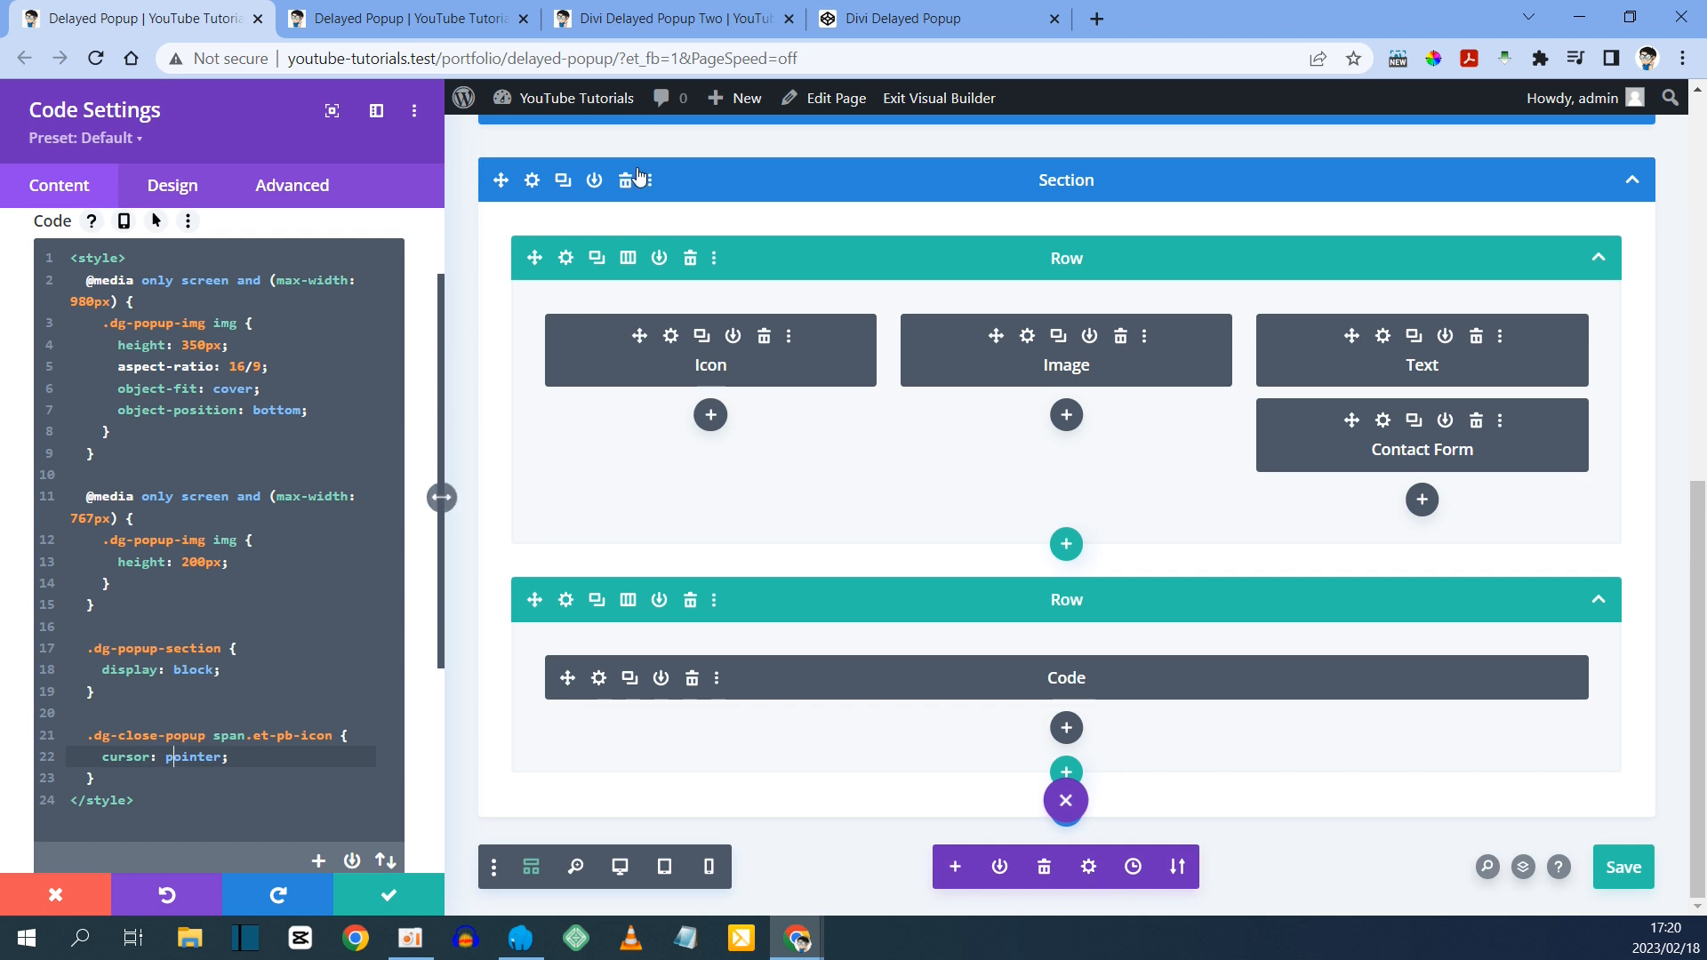
{"action": "left_click", "coordinate": [418, 18]}
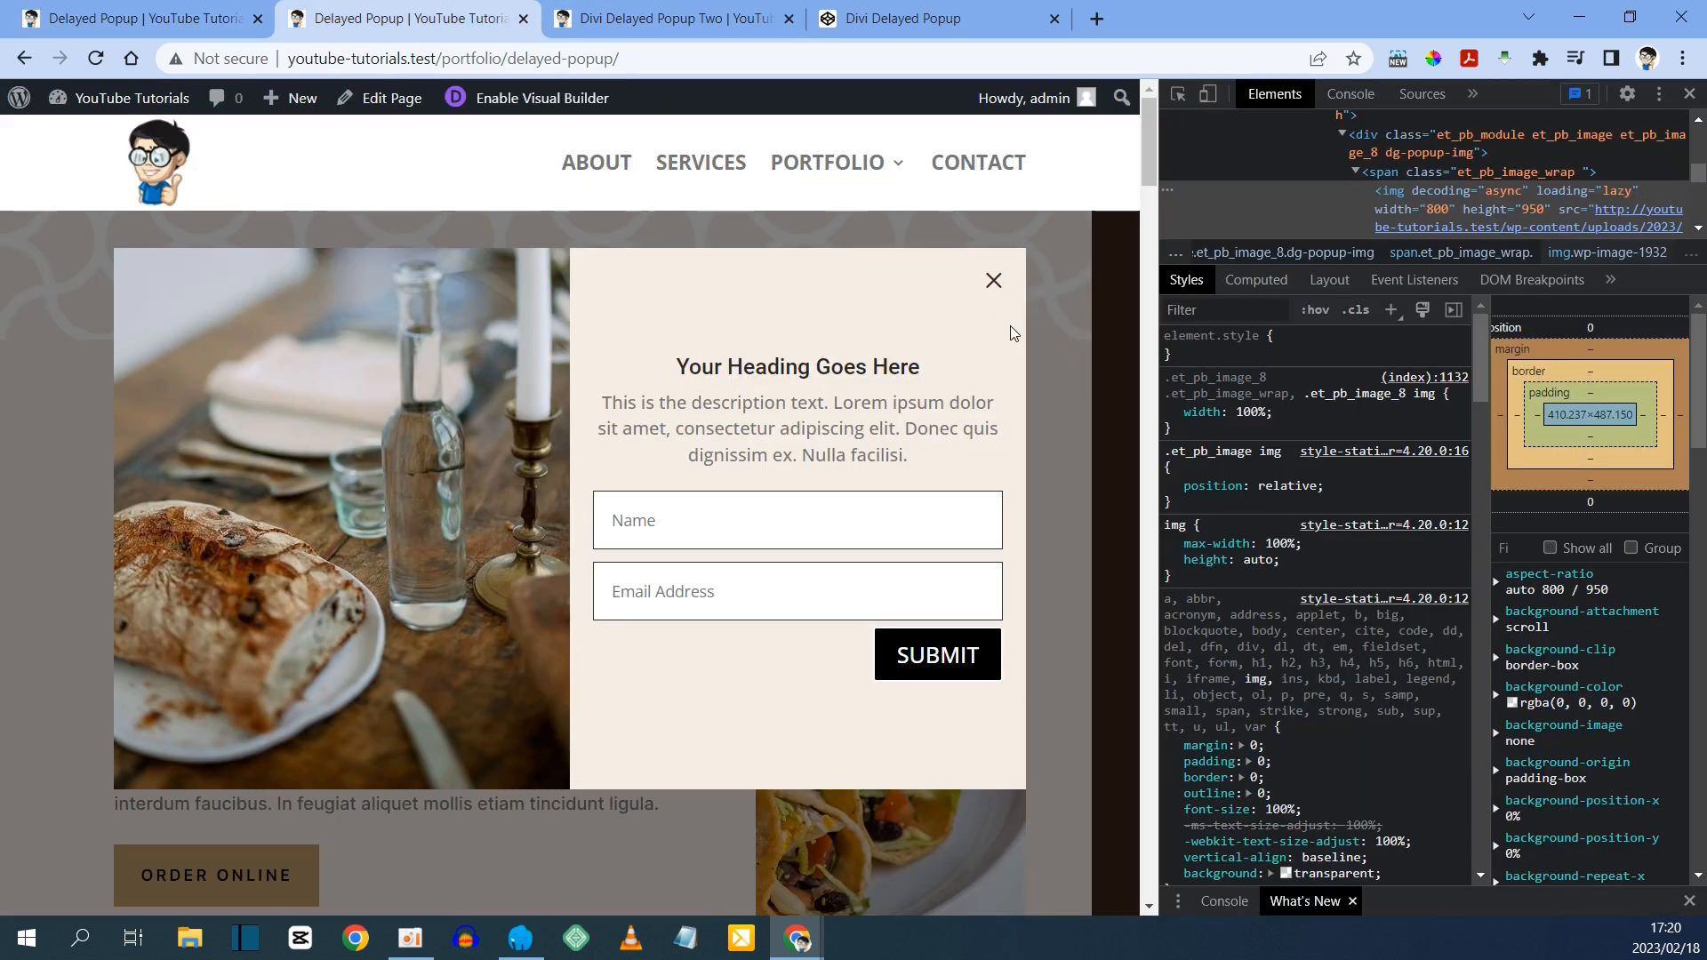
- Set the .dg-popup-section display value to none in the builder's Code module and save the page
{"action": "left_click", "coordinate": [151, 18]}
{"action": "double_click", "coordinate": [183, 669]}
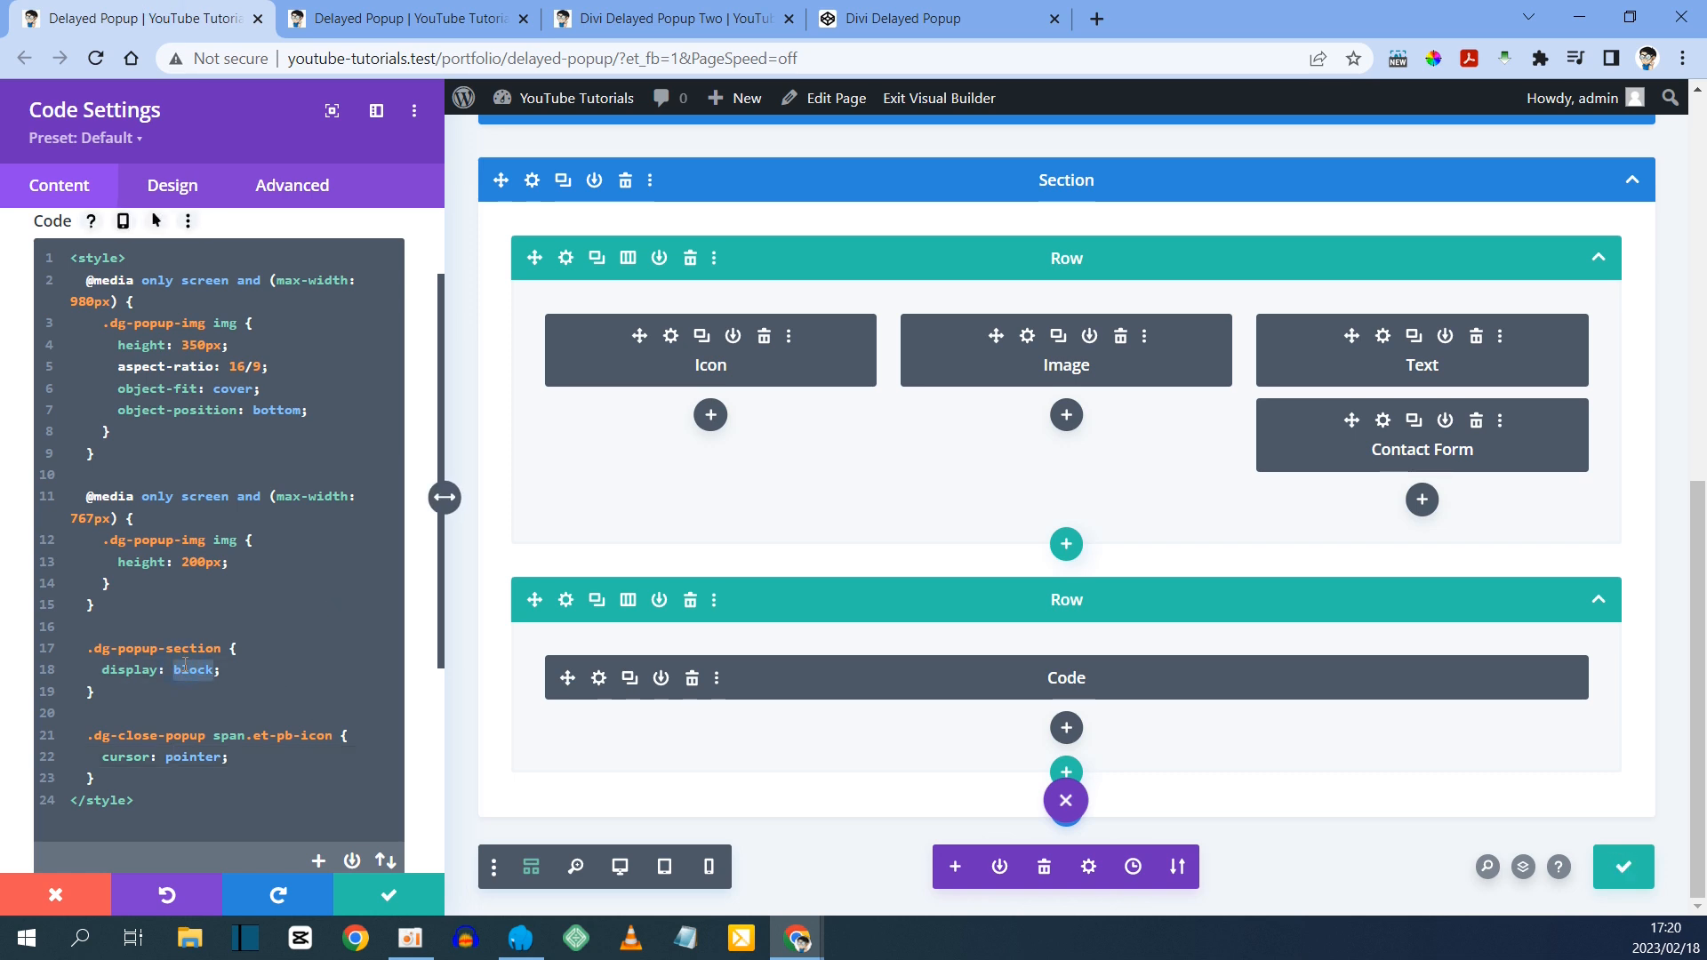
{"action": "type", "text": "none"}
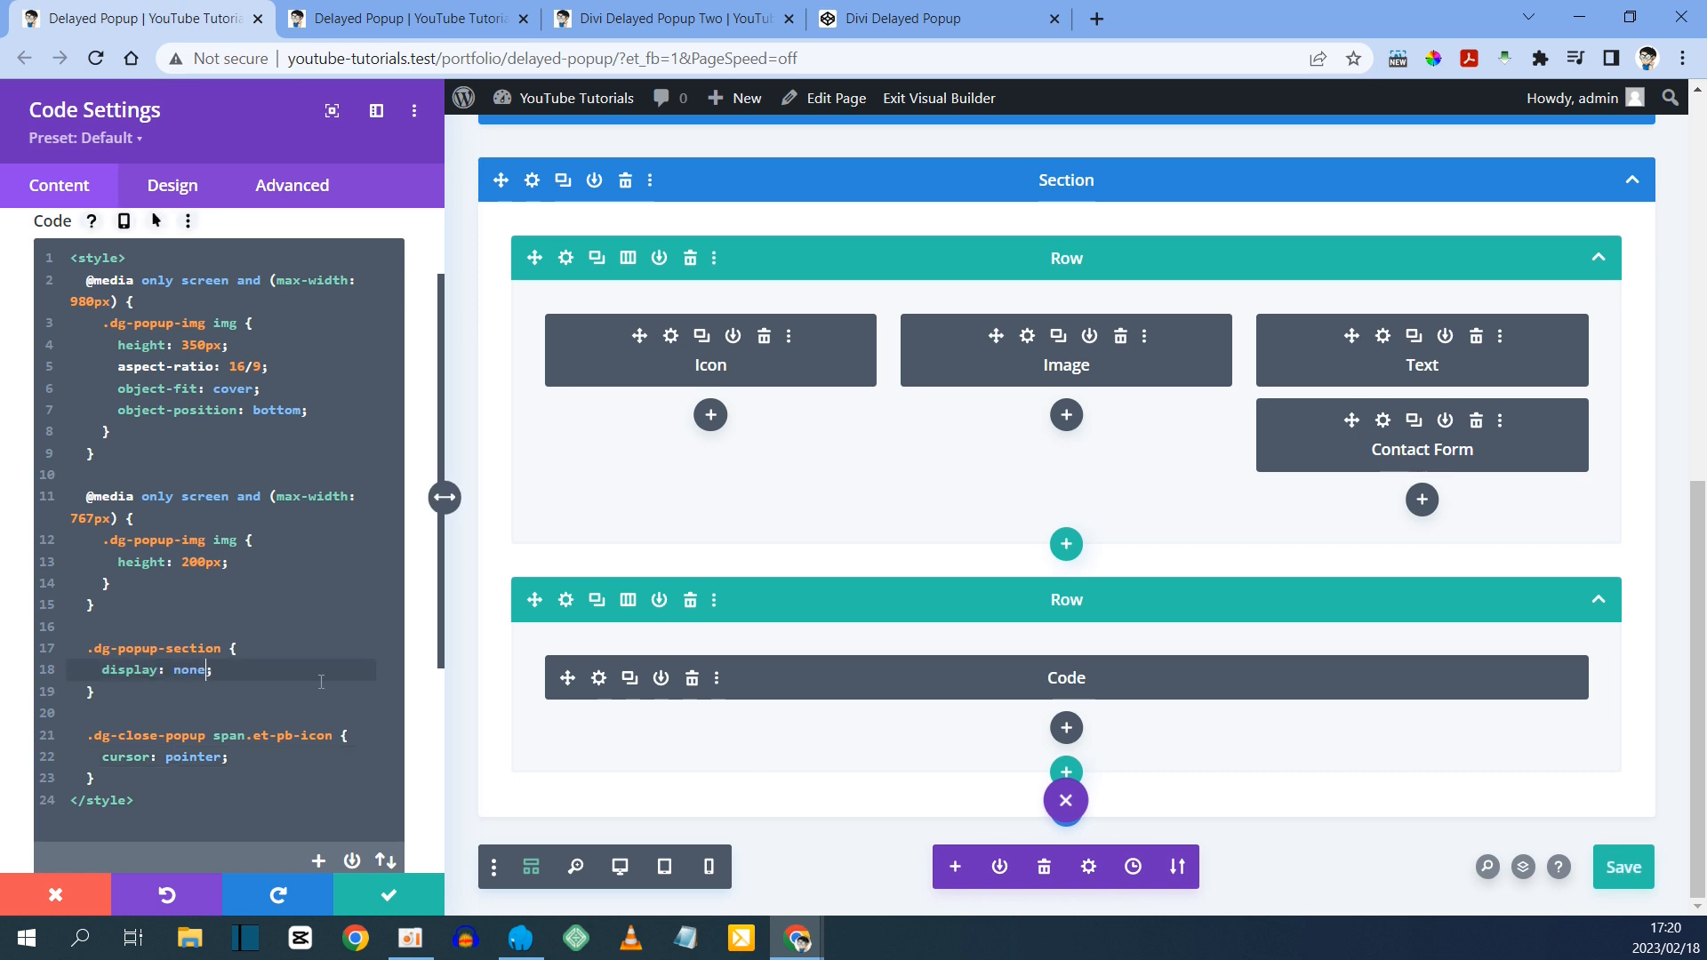
{"action": "key", "text": "ctrl+s"}
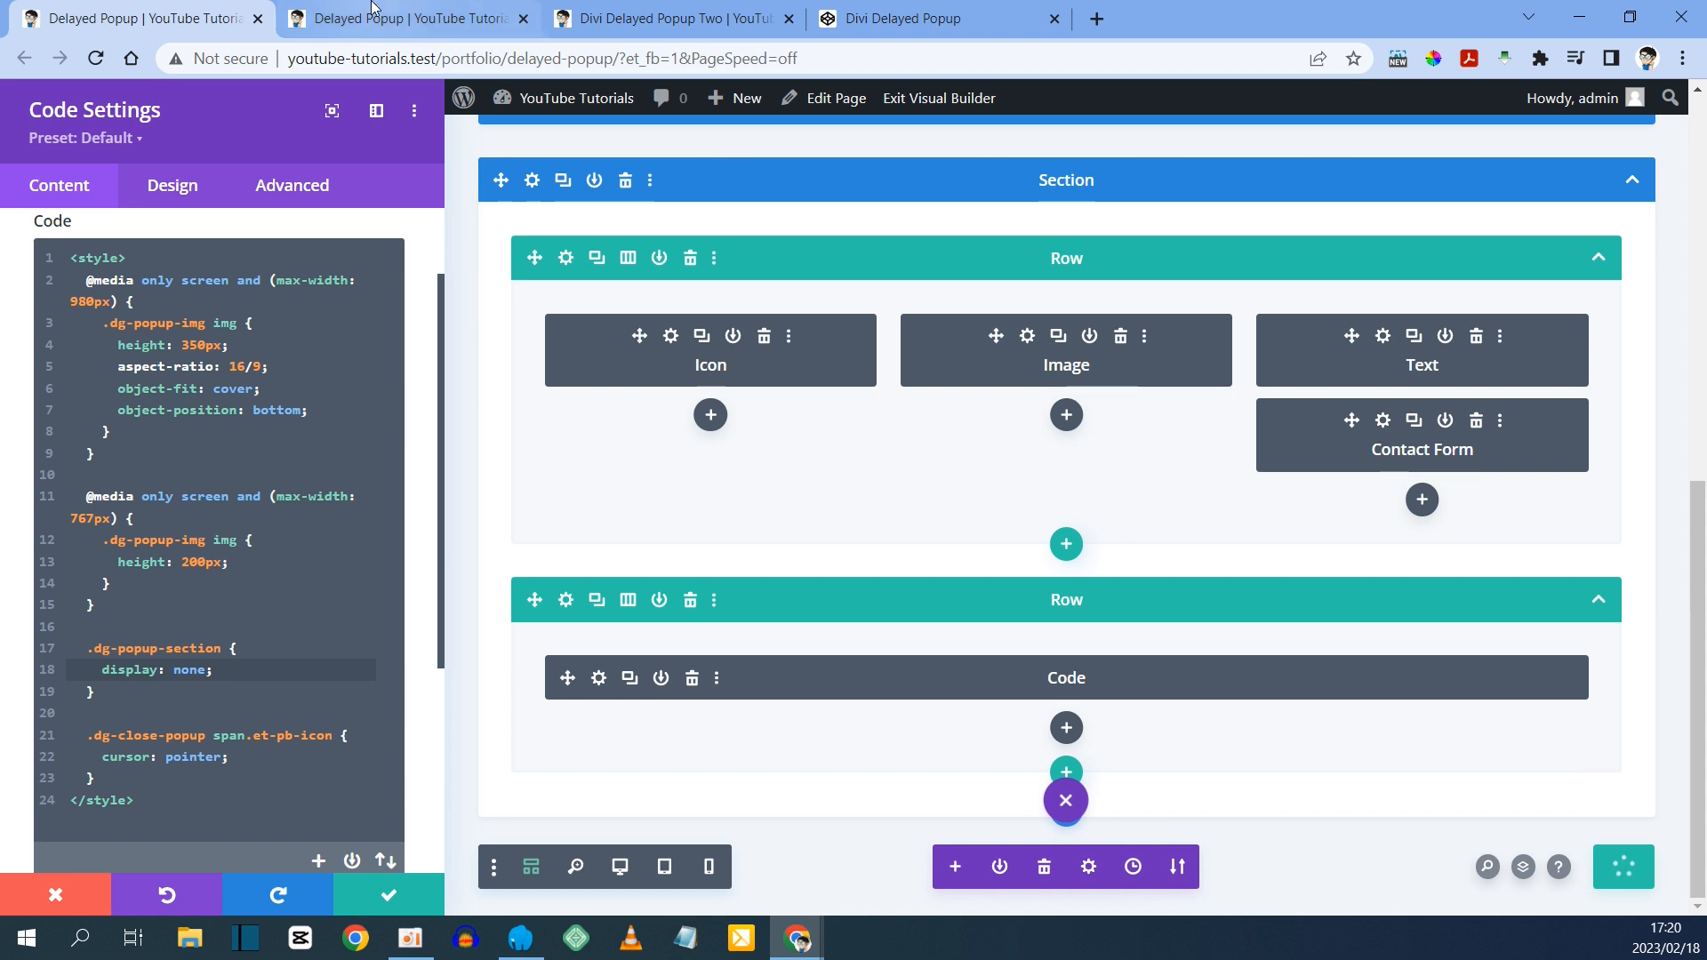
- Reload the live popup page and check whether the popup is hidden
{"action": "left_click", "coordinate": [404, 18]}
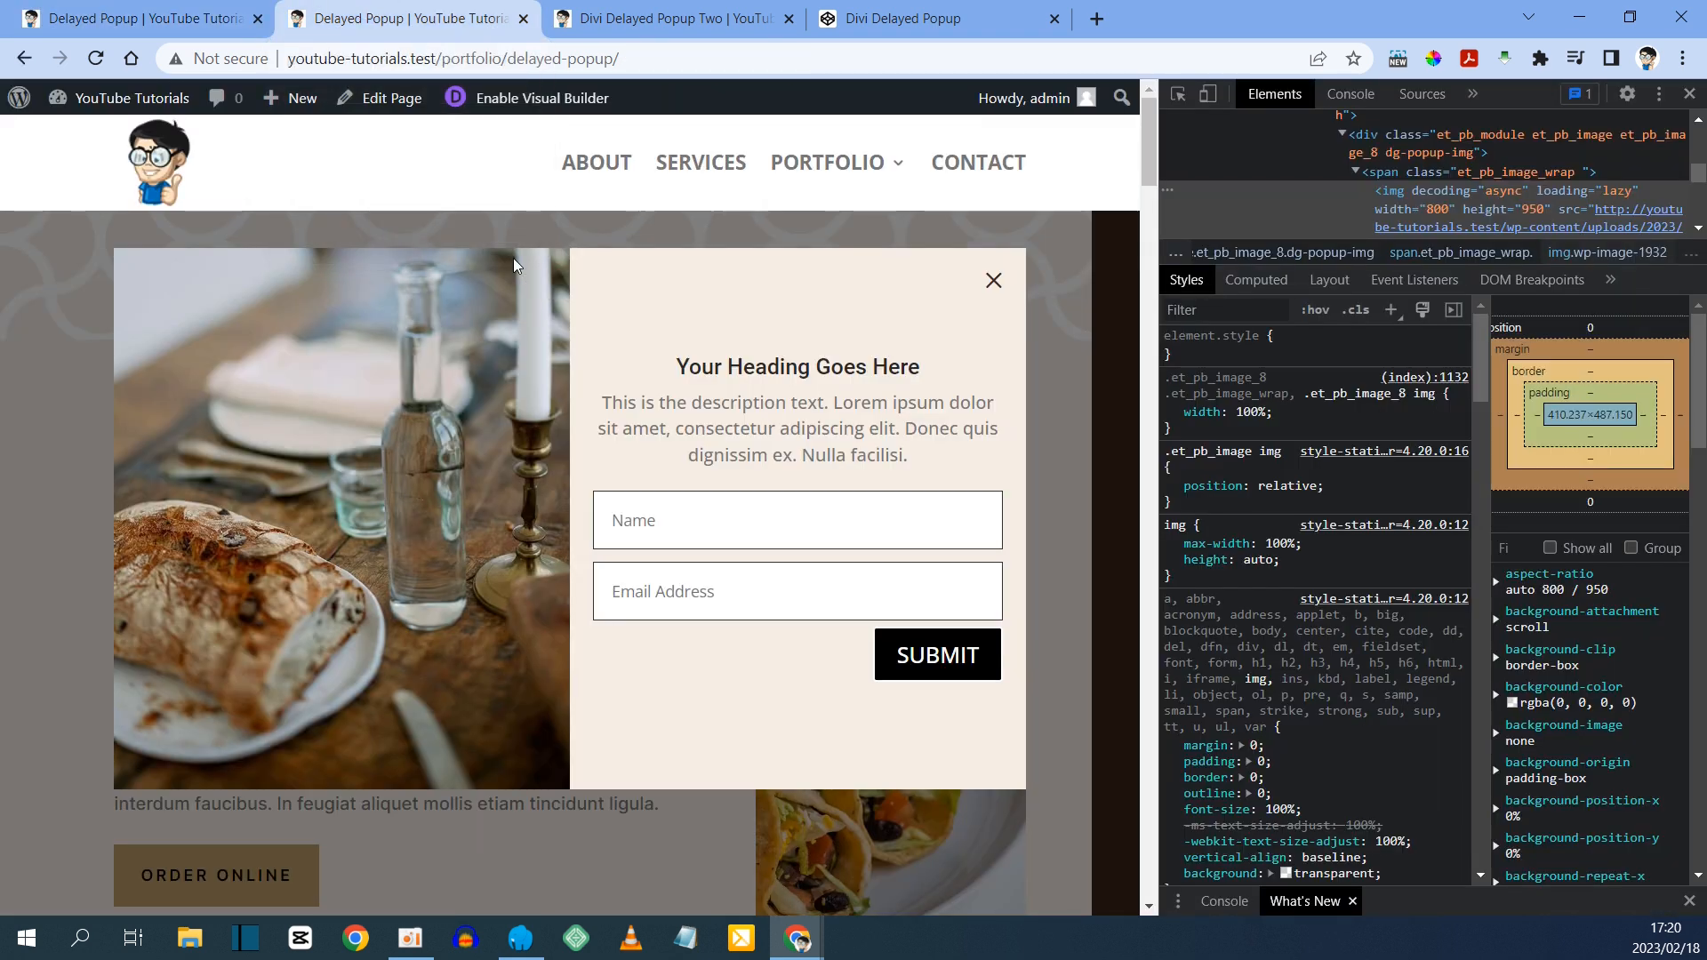
{"action": "key", "text": "F5"}
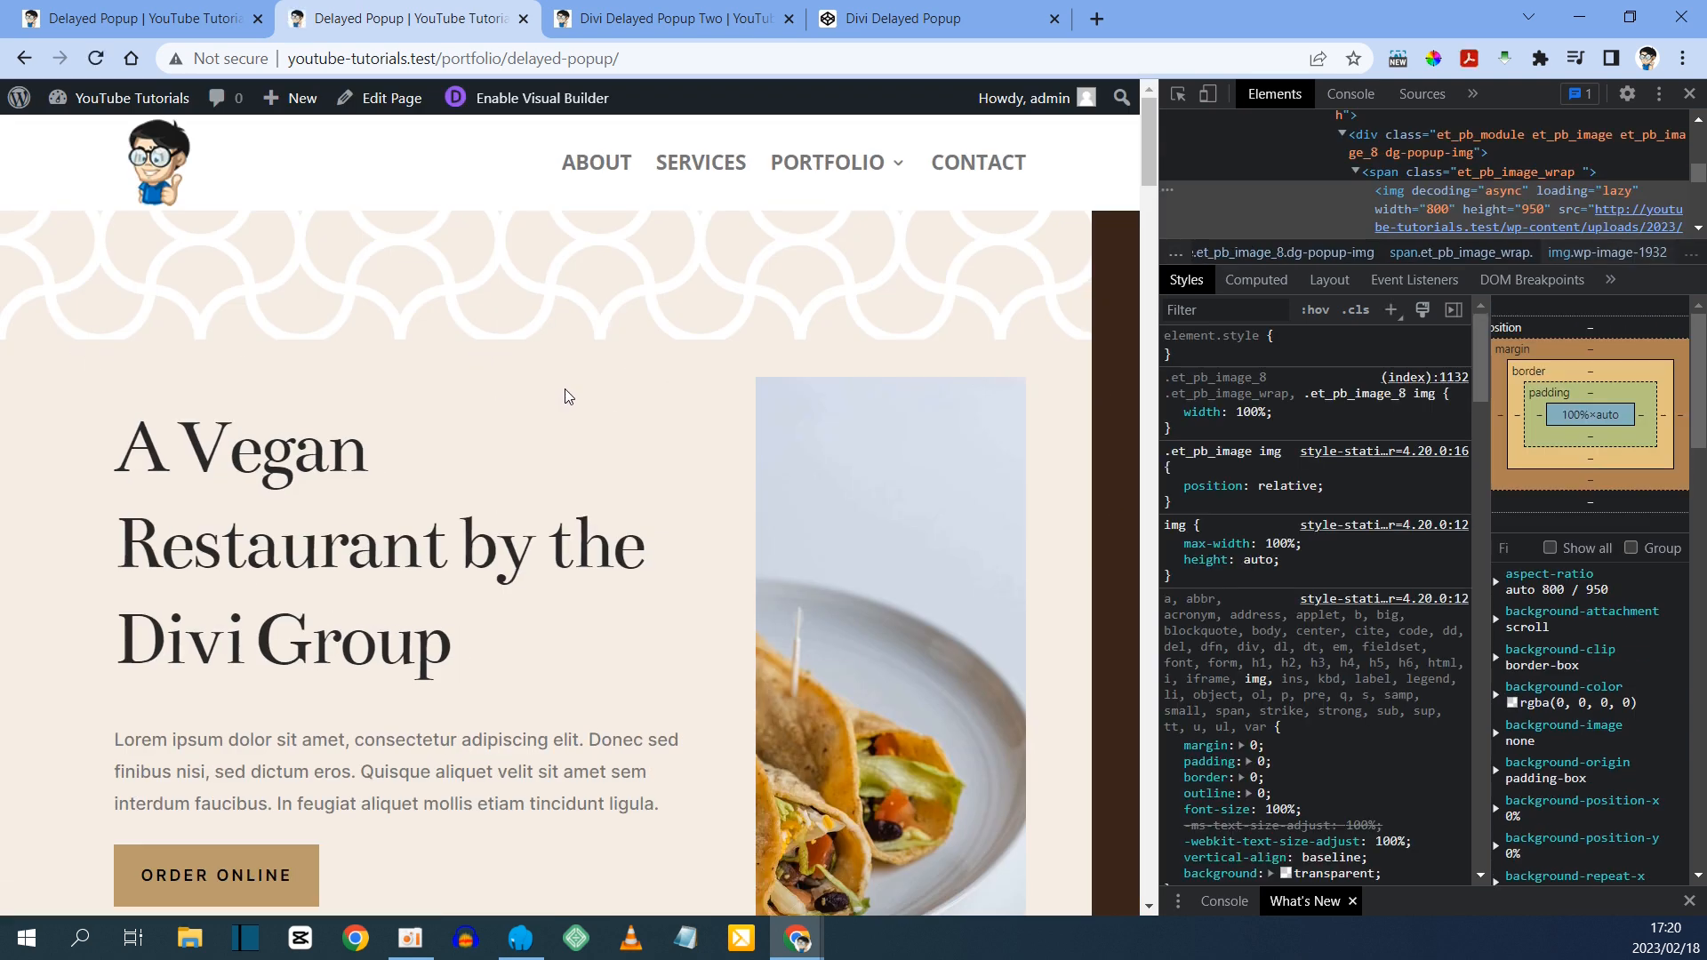
{"action": "scroll", "coordinate": [563, 391], "scroll_direction": "down", "scroll_amount": 3}
{"action": "scroll", "coordinate": [564, 391], "scroll_direction": "up", "scroll_amount": 3}
- Copy the entire script block, including its script tags, from the CodePen JS code
{"action": "left_click", "coordinate": [895, 12]}
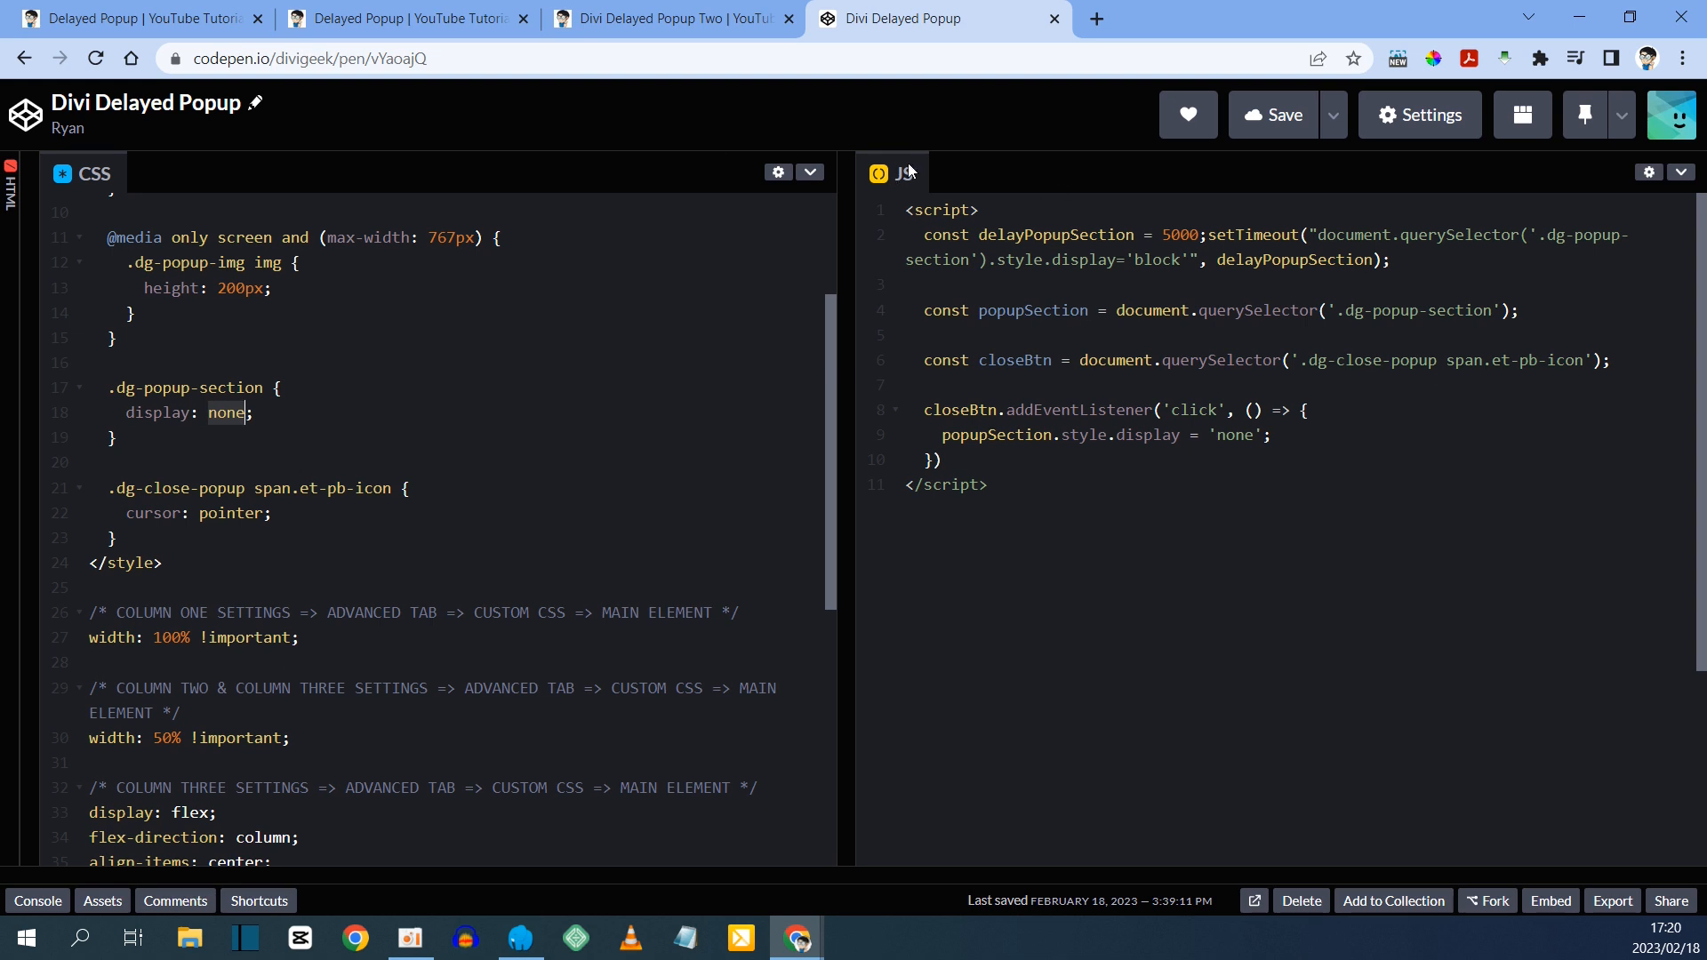
{"action": "left_click", "coordinate": [906, 210]}
{"action": "left_click_drag", "start_coordinate": [908, 215], "coordinate": [1007, 486]}
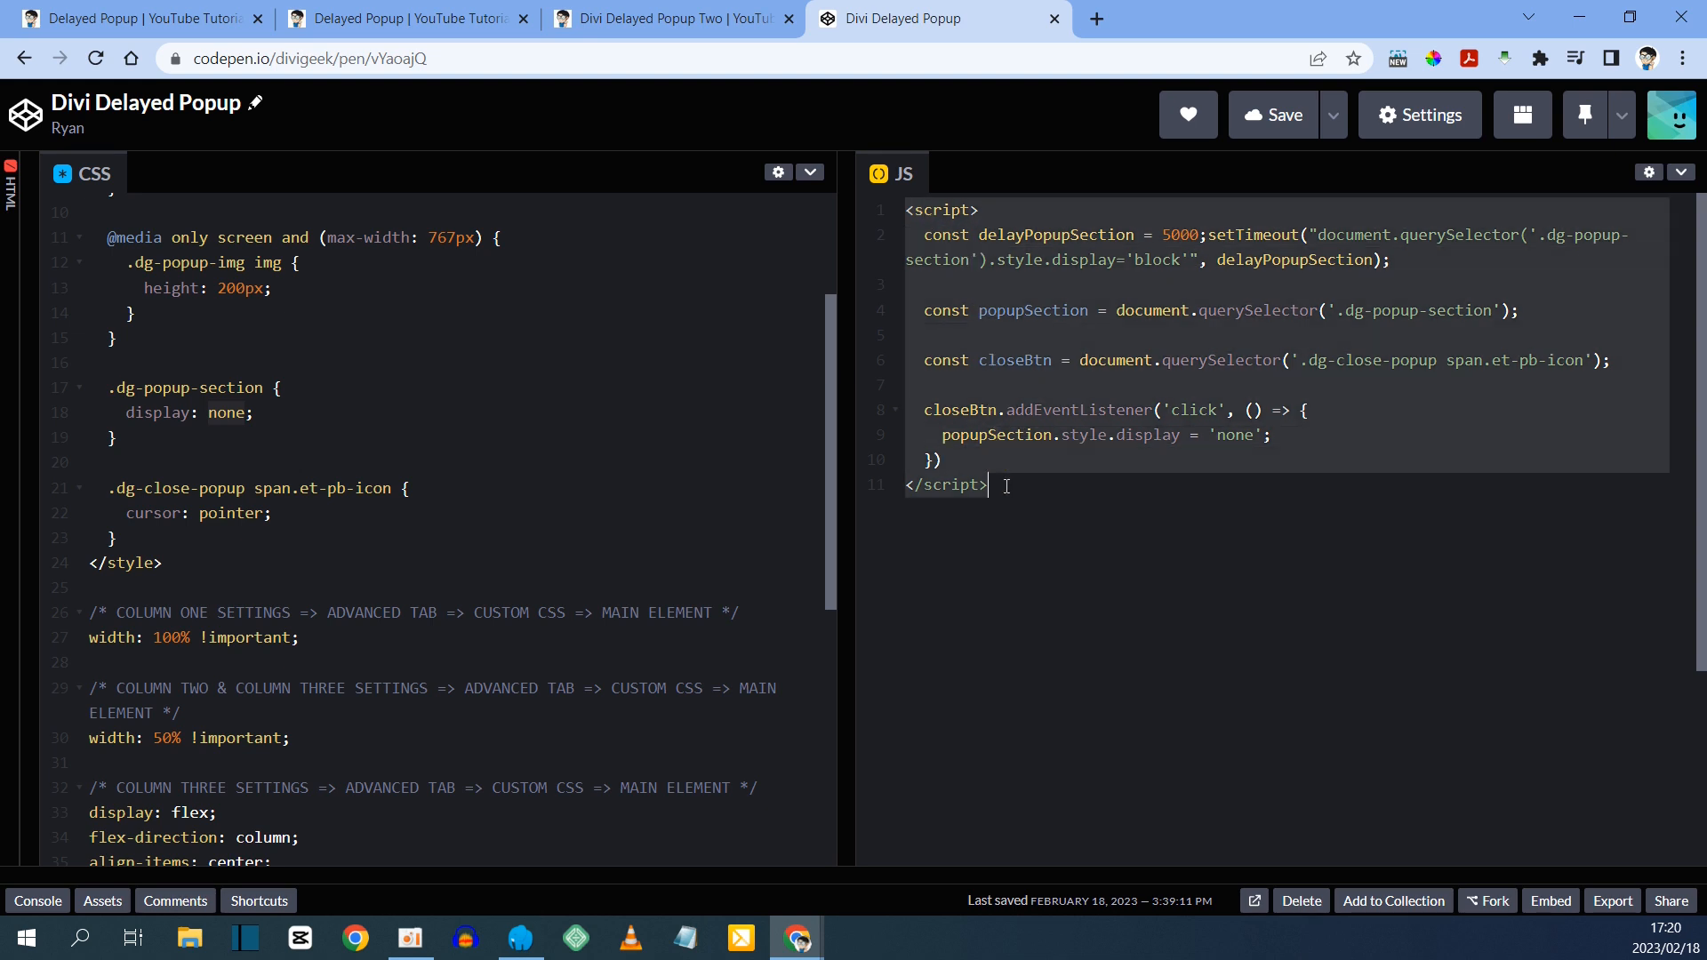
{"action": "right_click", "coordinate": [1006, 410]}
{"action": "left_click", "coordinate": [1058, 488]}
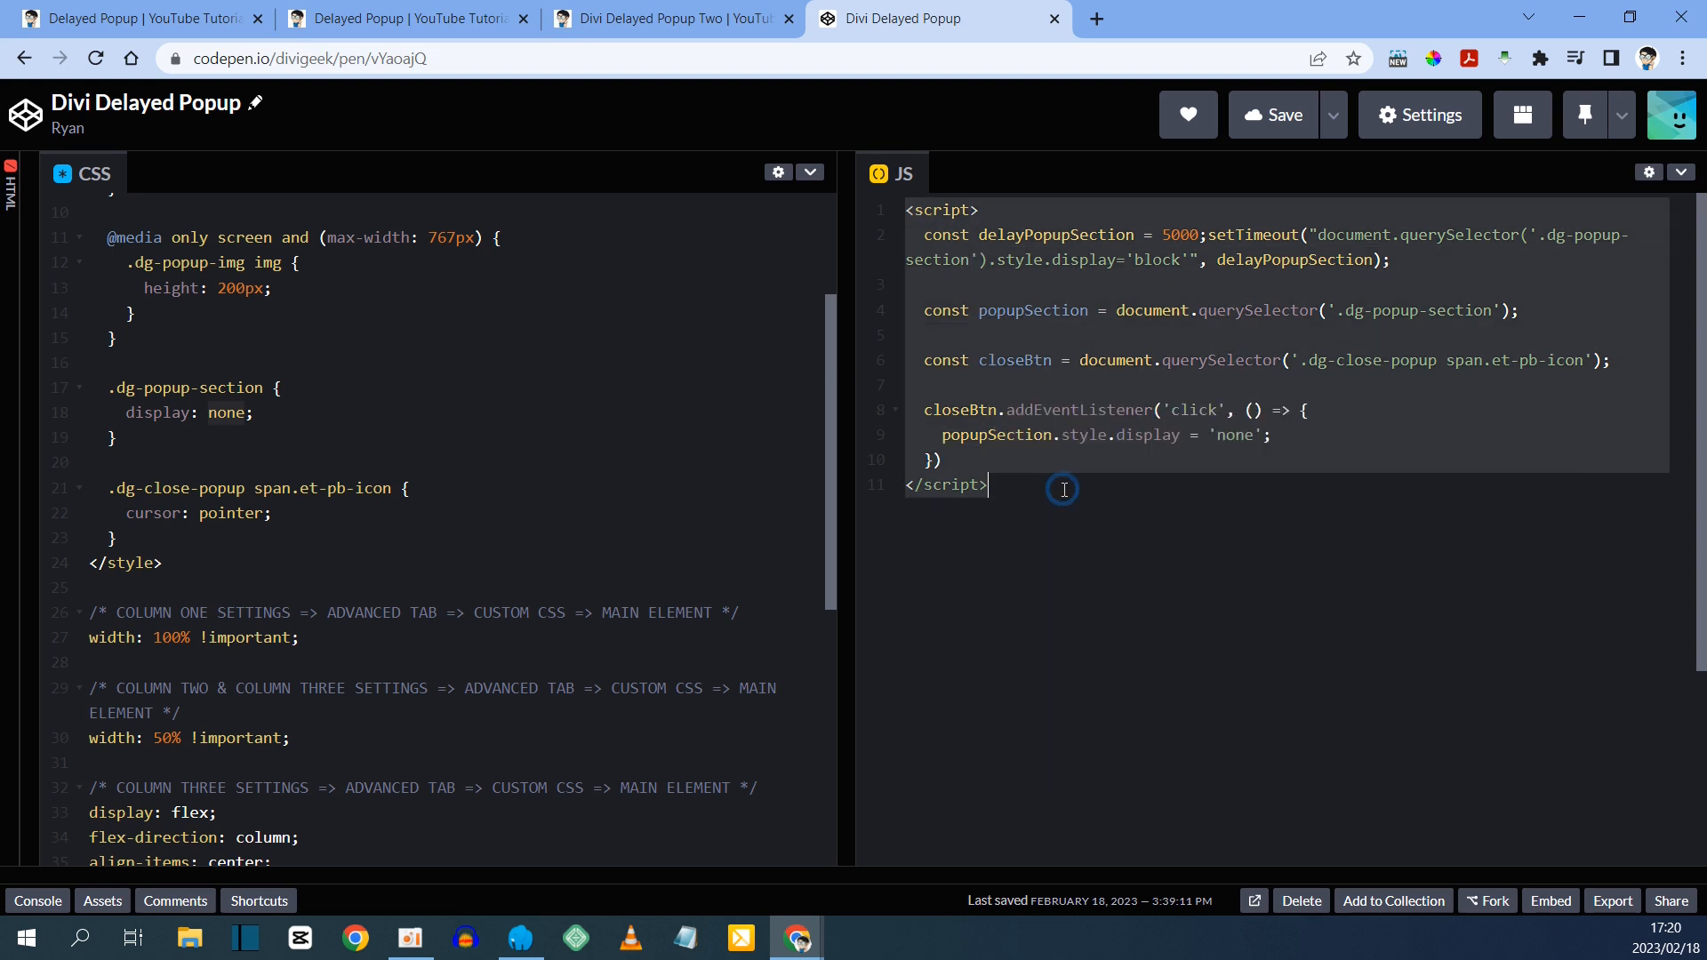
- Paste the copied script below the closing style tag in the builder's Code module, leaving one blank line between them
{"action": "left_click", "coordinate": [33, 9]}
{"action": "left_click", "coordinate": [142, 807]}
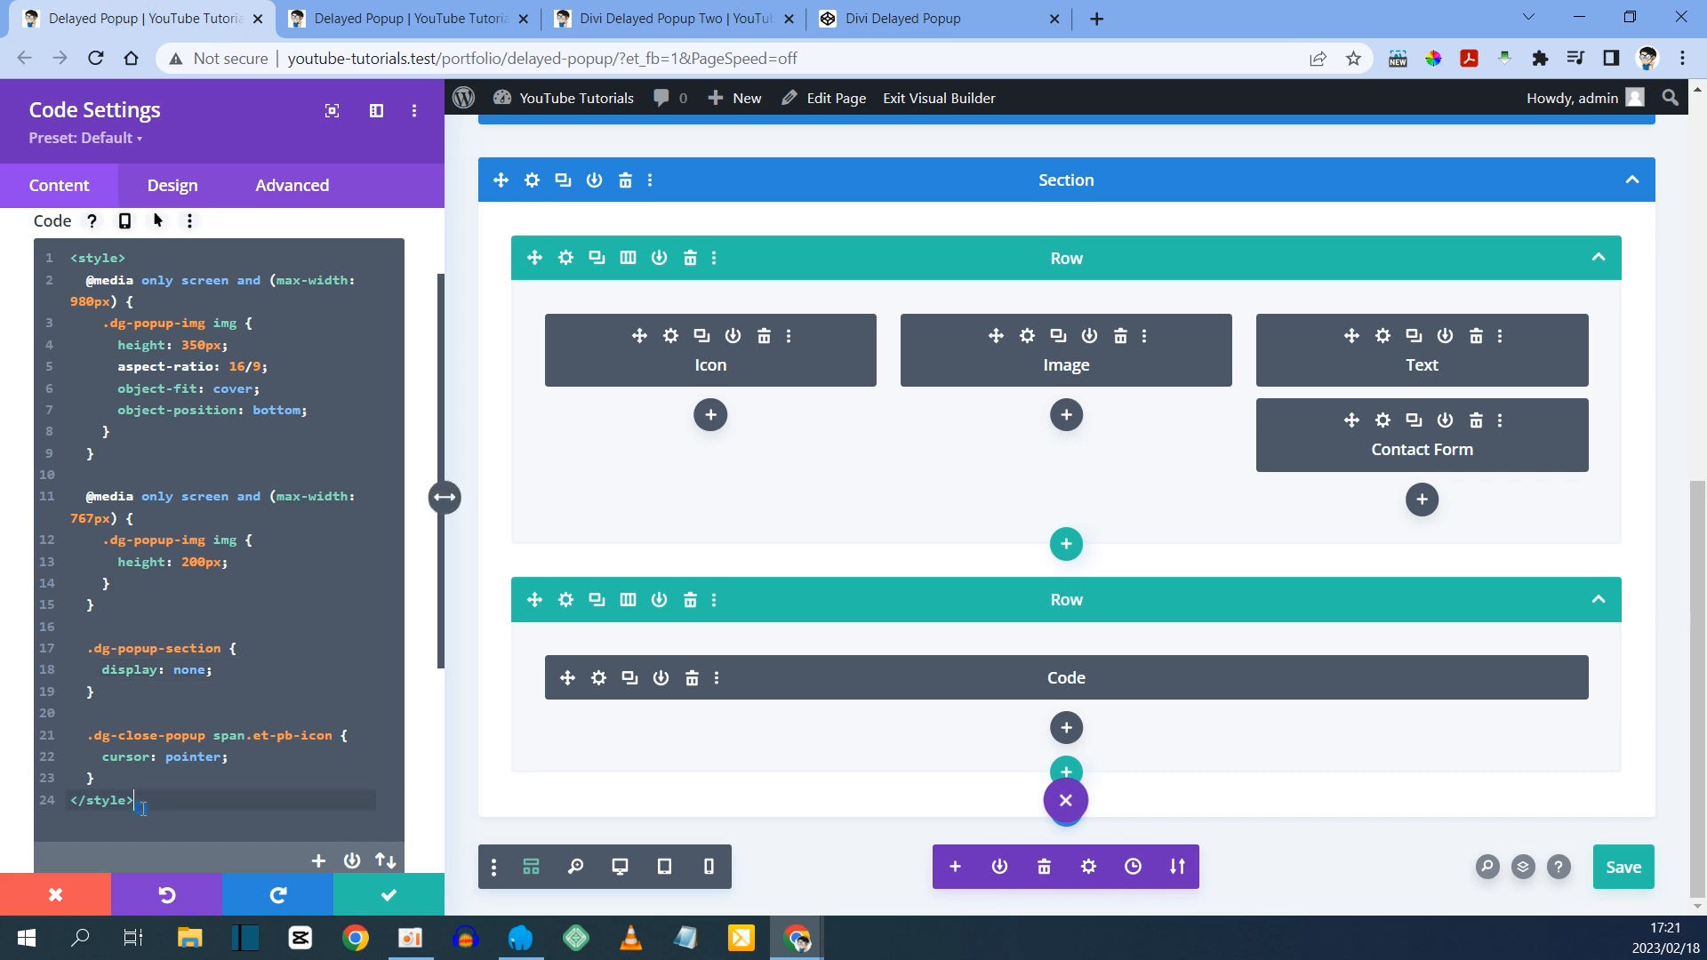
{"action": "key", "text": "Return"}
{"action": "key", "text": "Return"}
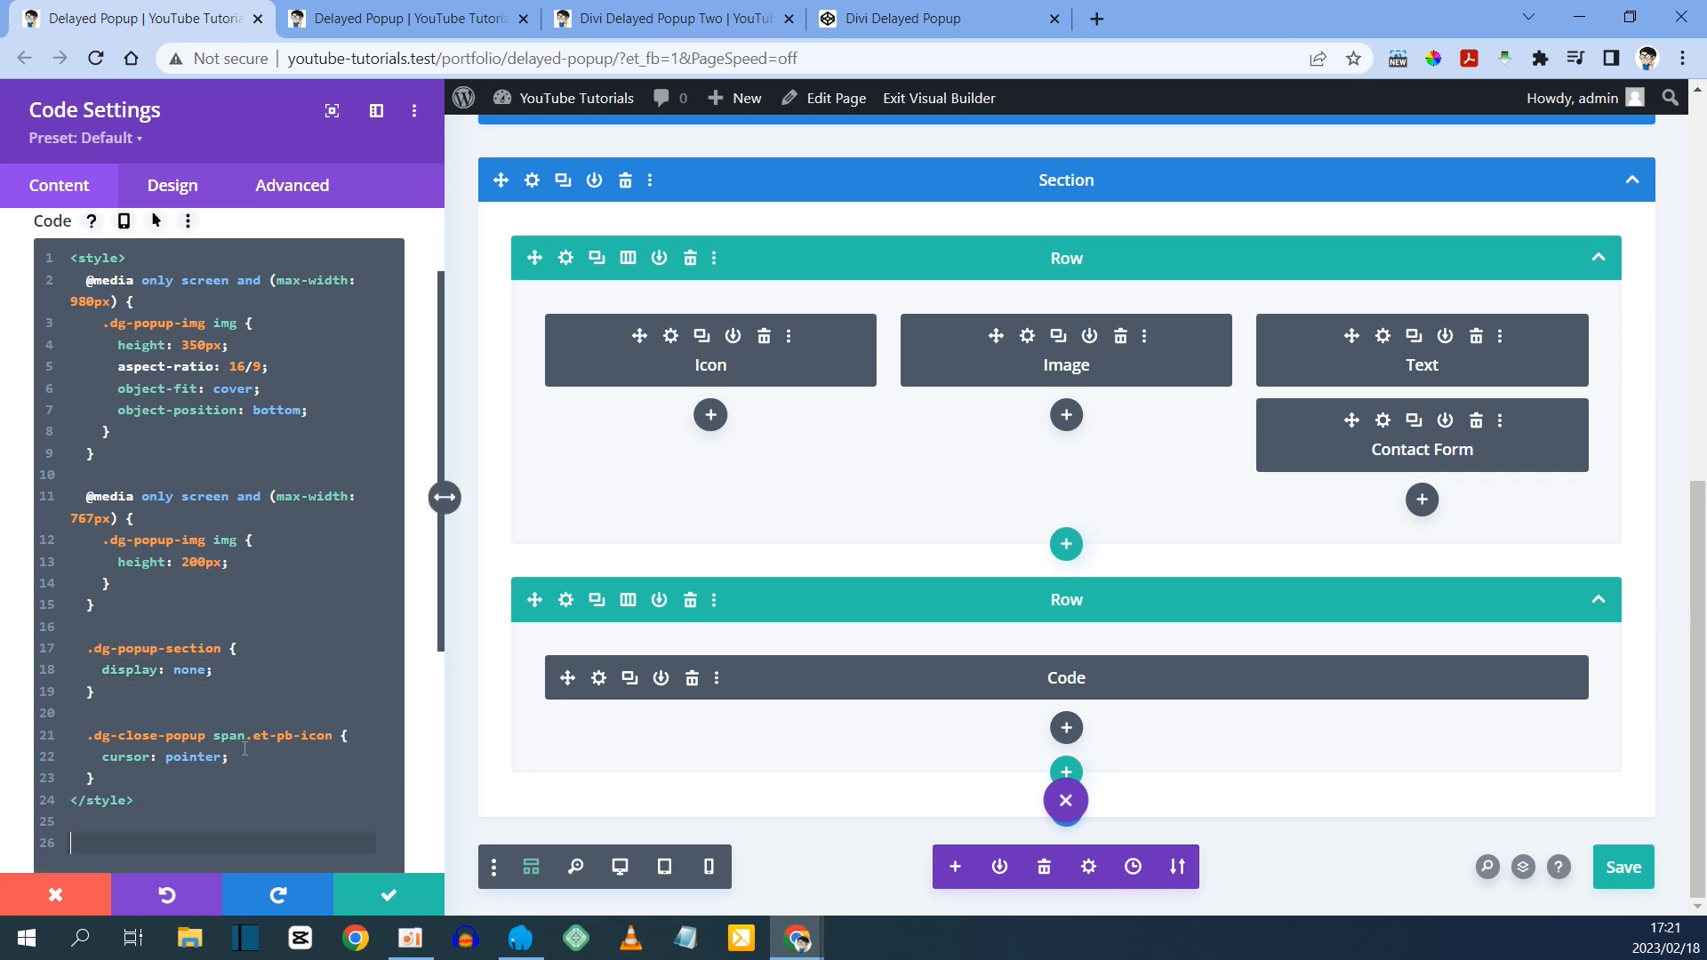
{"action": "key", "text": "ctrl+v"}
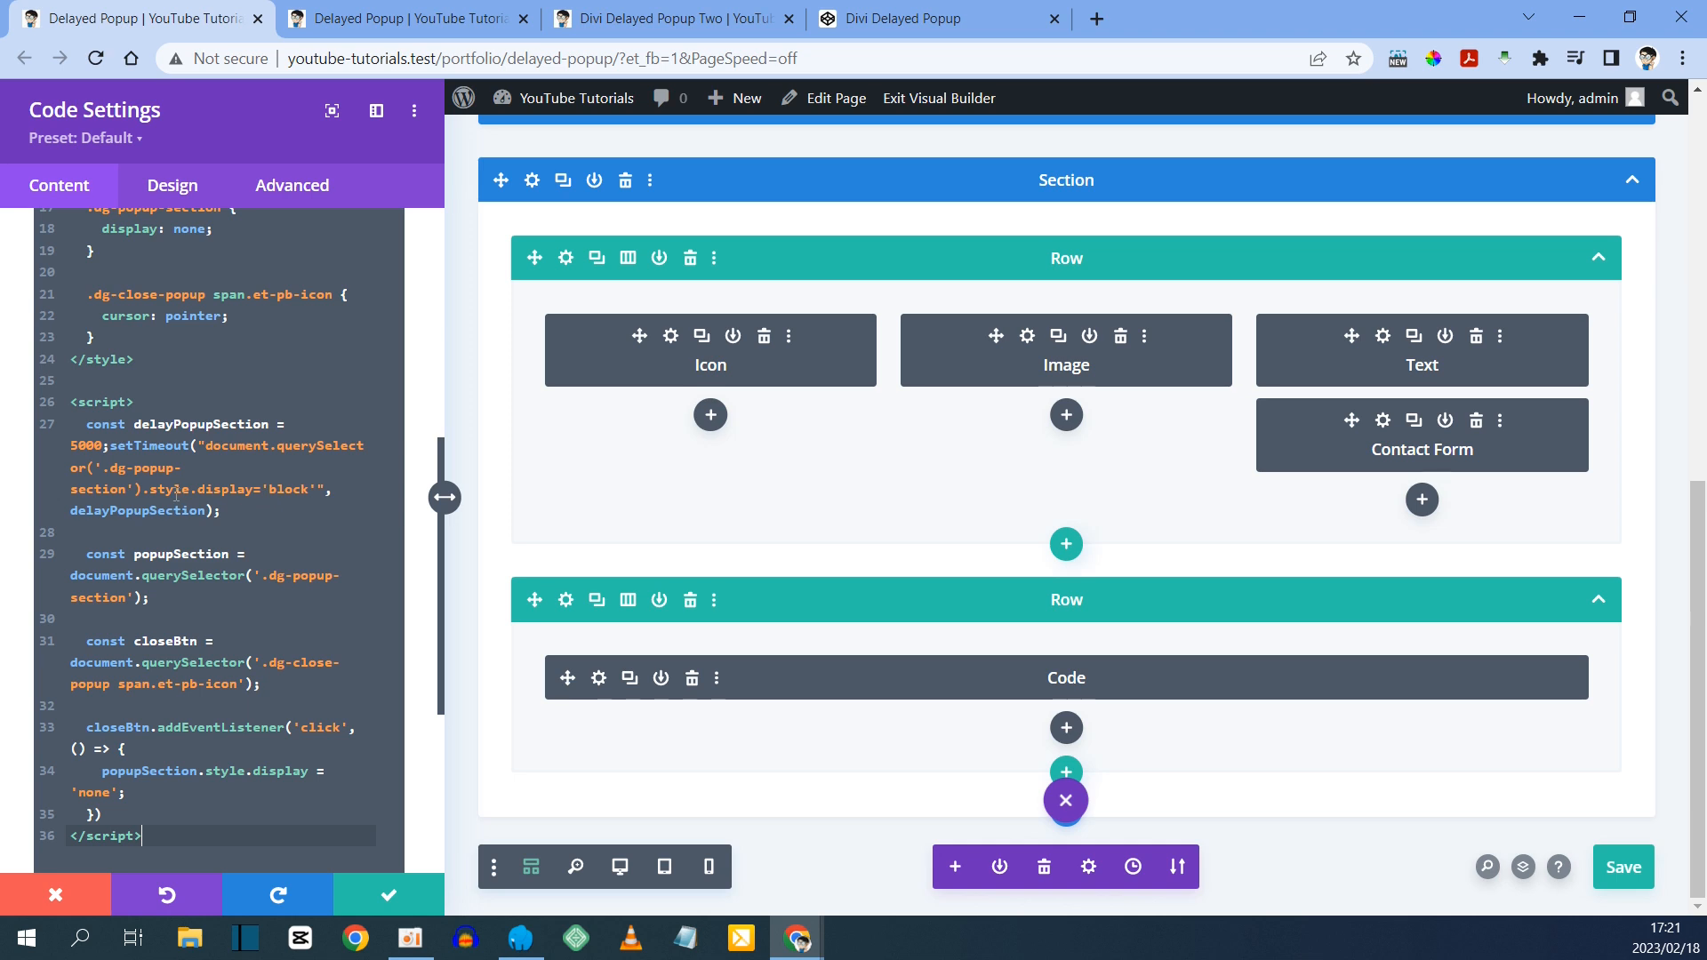
- Examine the script's 5000 delay, setTimeout call, display='block' setting, popupSection and closeBtn selectors, and click listener
{"action": "left_click_drag", "start_coordinate": [110, 446], "coordinate": [131, 490]}
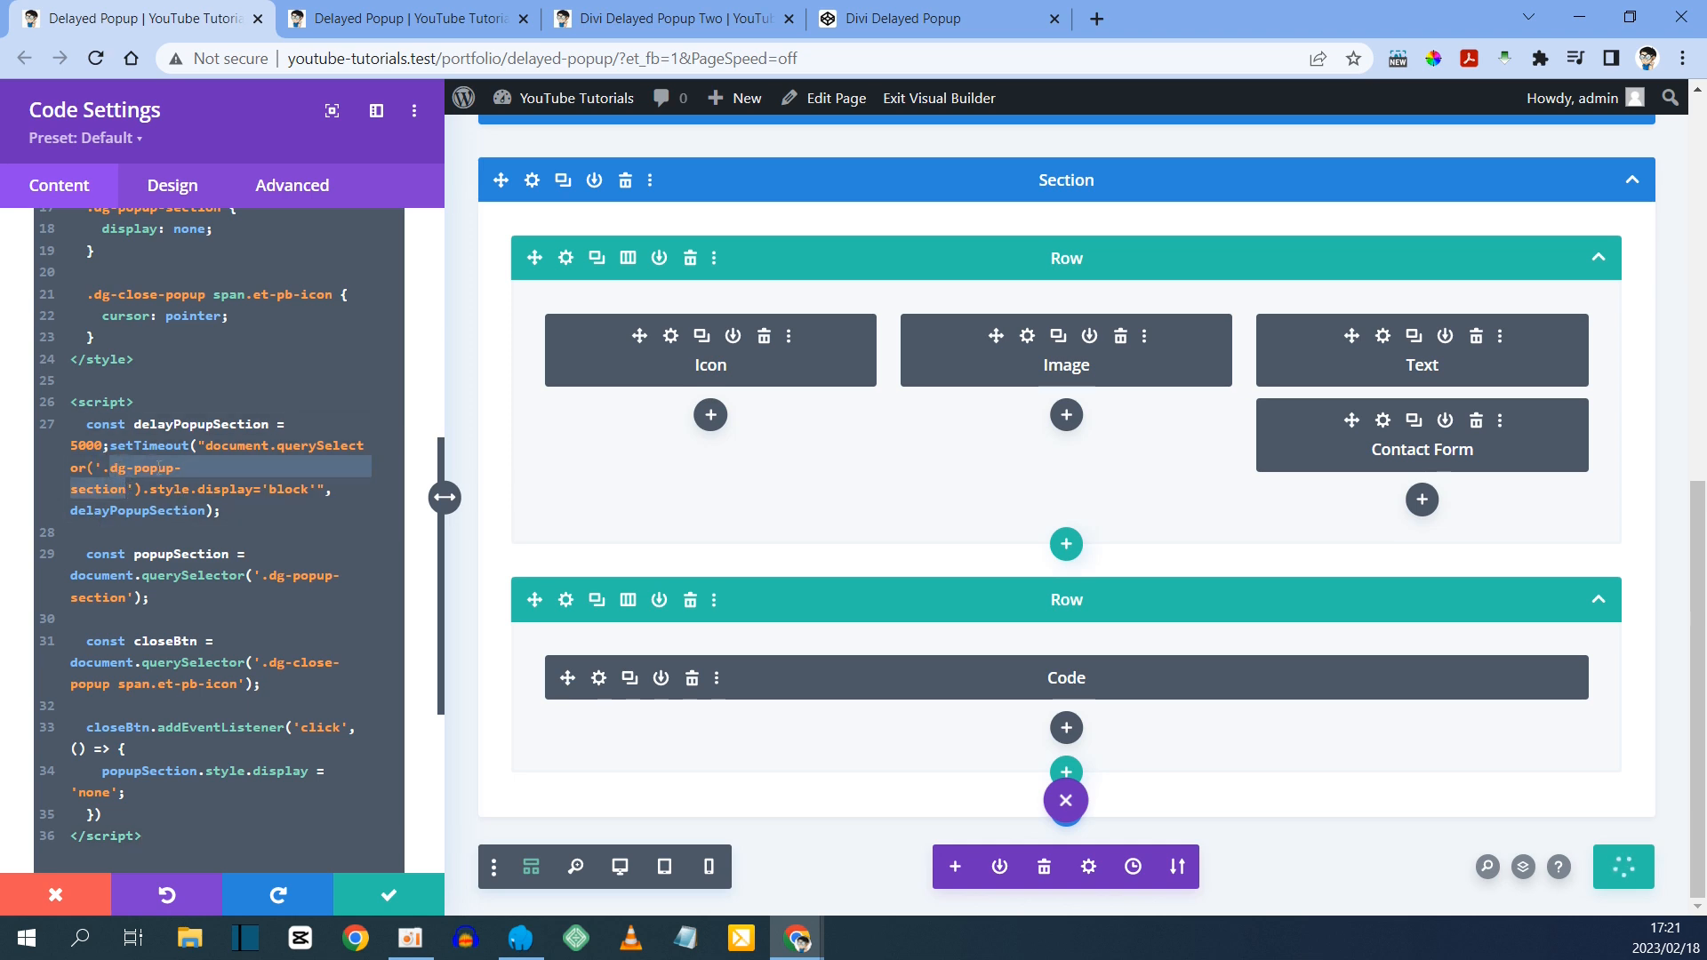
{"action": "left_click", "coordinate": [203, 473]}
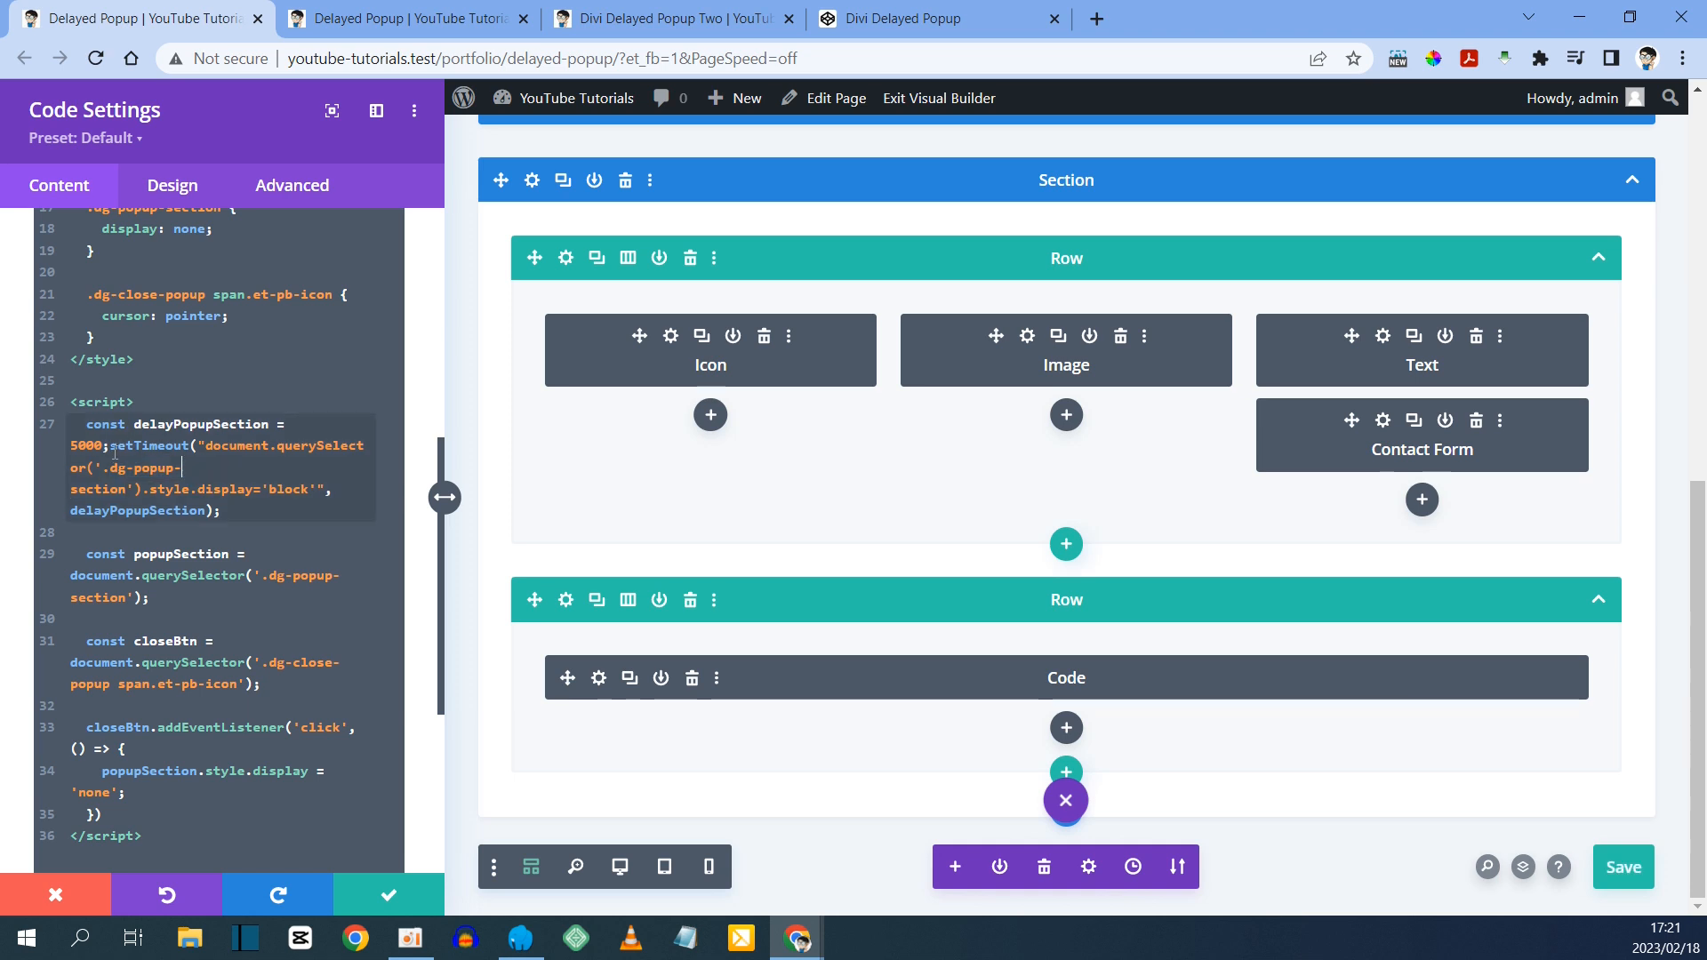
{"action": "left_click_drag", "start_coordinate": [111, 446], "coordinate": [189, 451]}
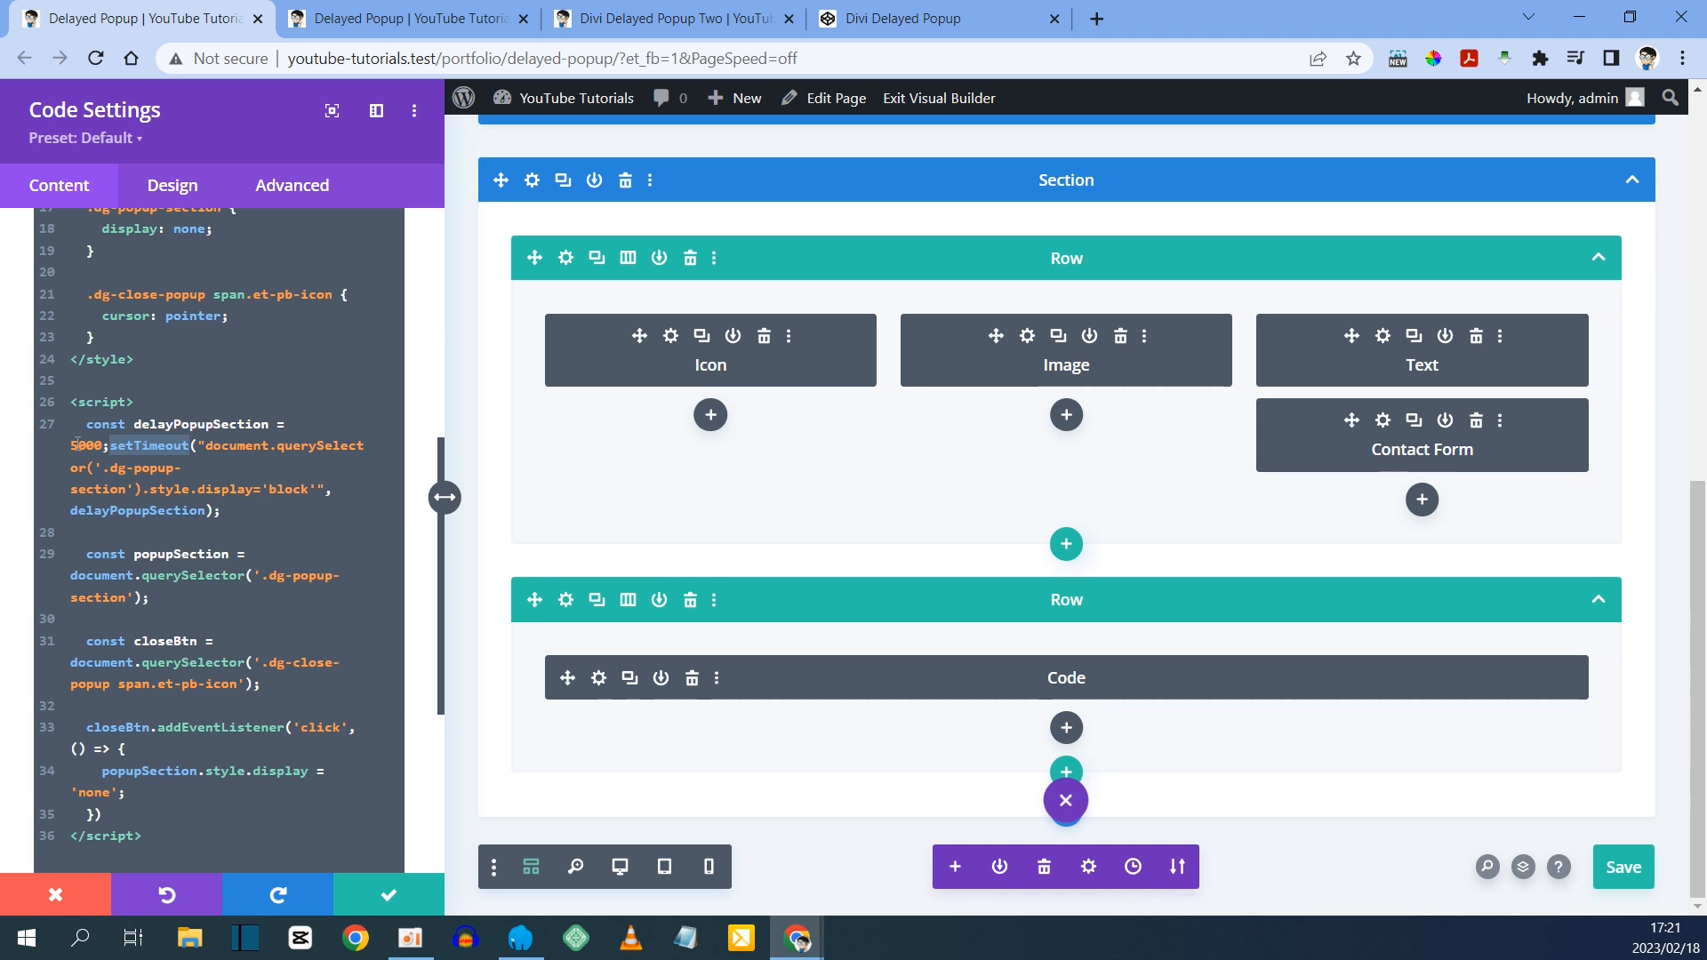
{"action": "left_click_drag", "start_coordinate": [71, 446], "coordinate": [108, 446]}
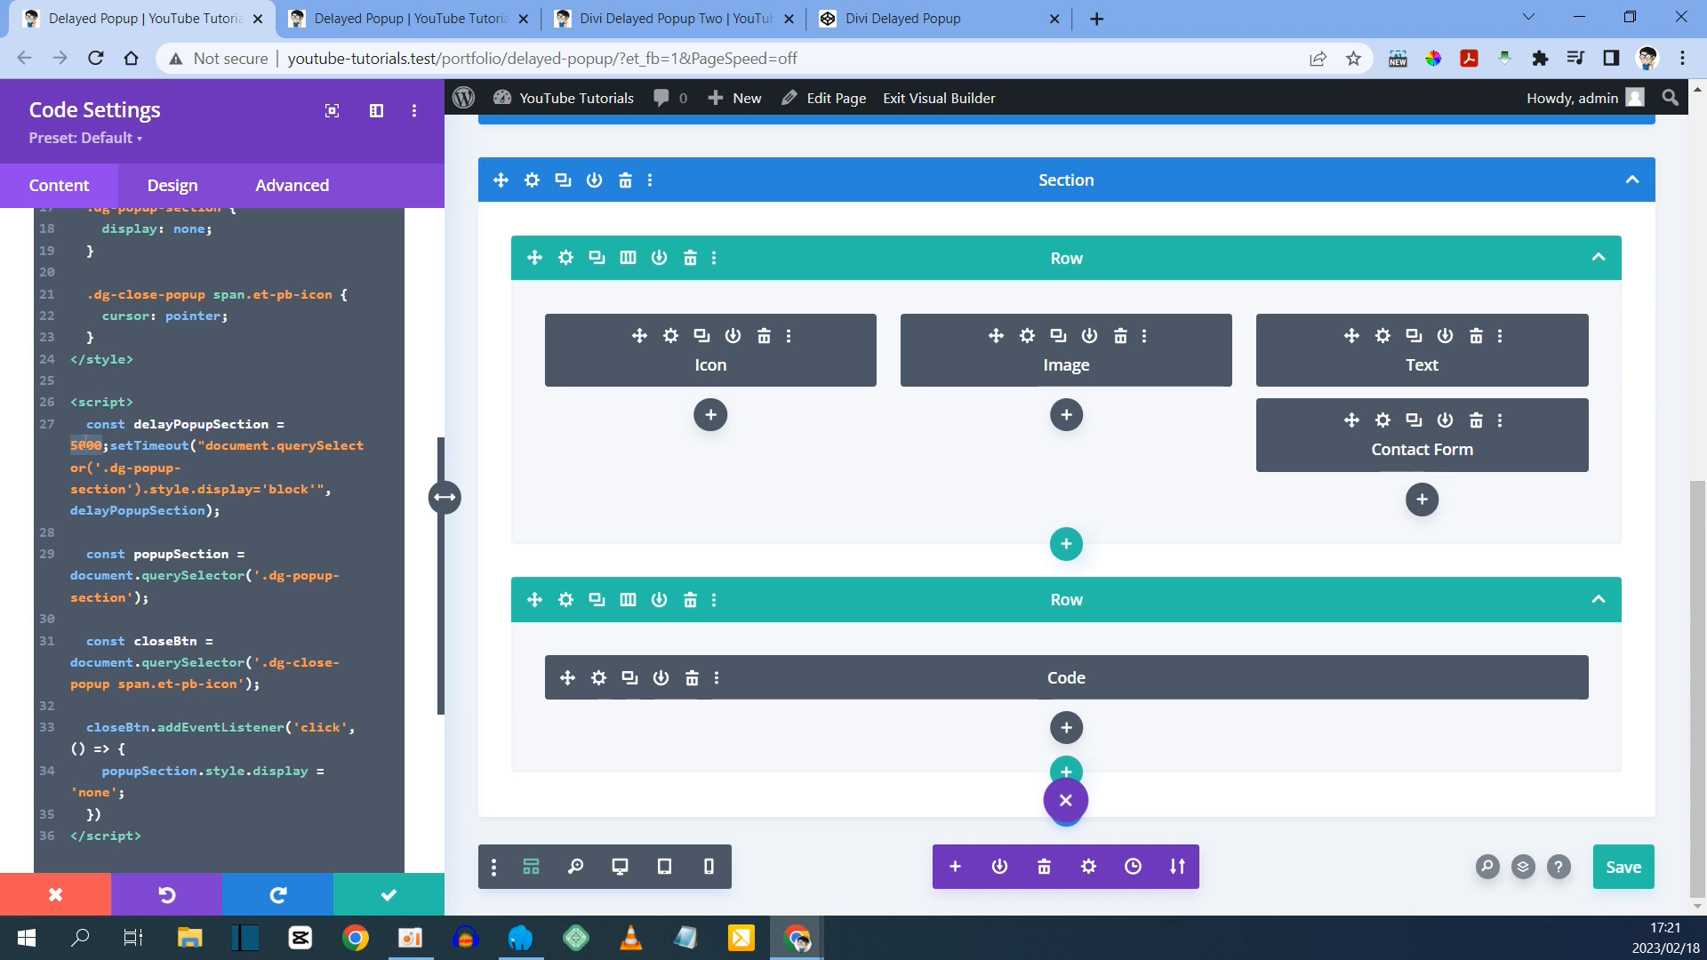
{"action": "left_click", "coordinate": [158, 467]}
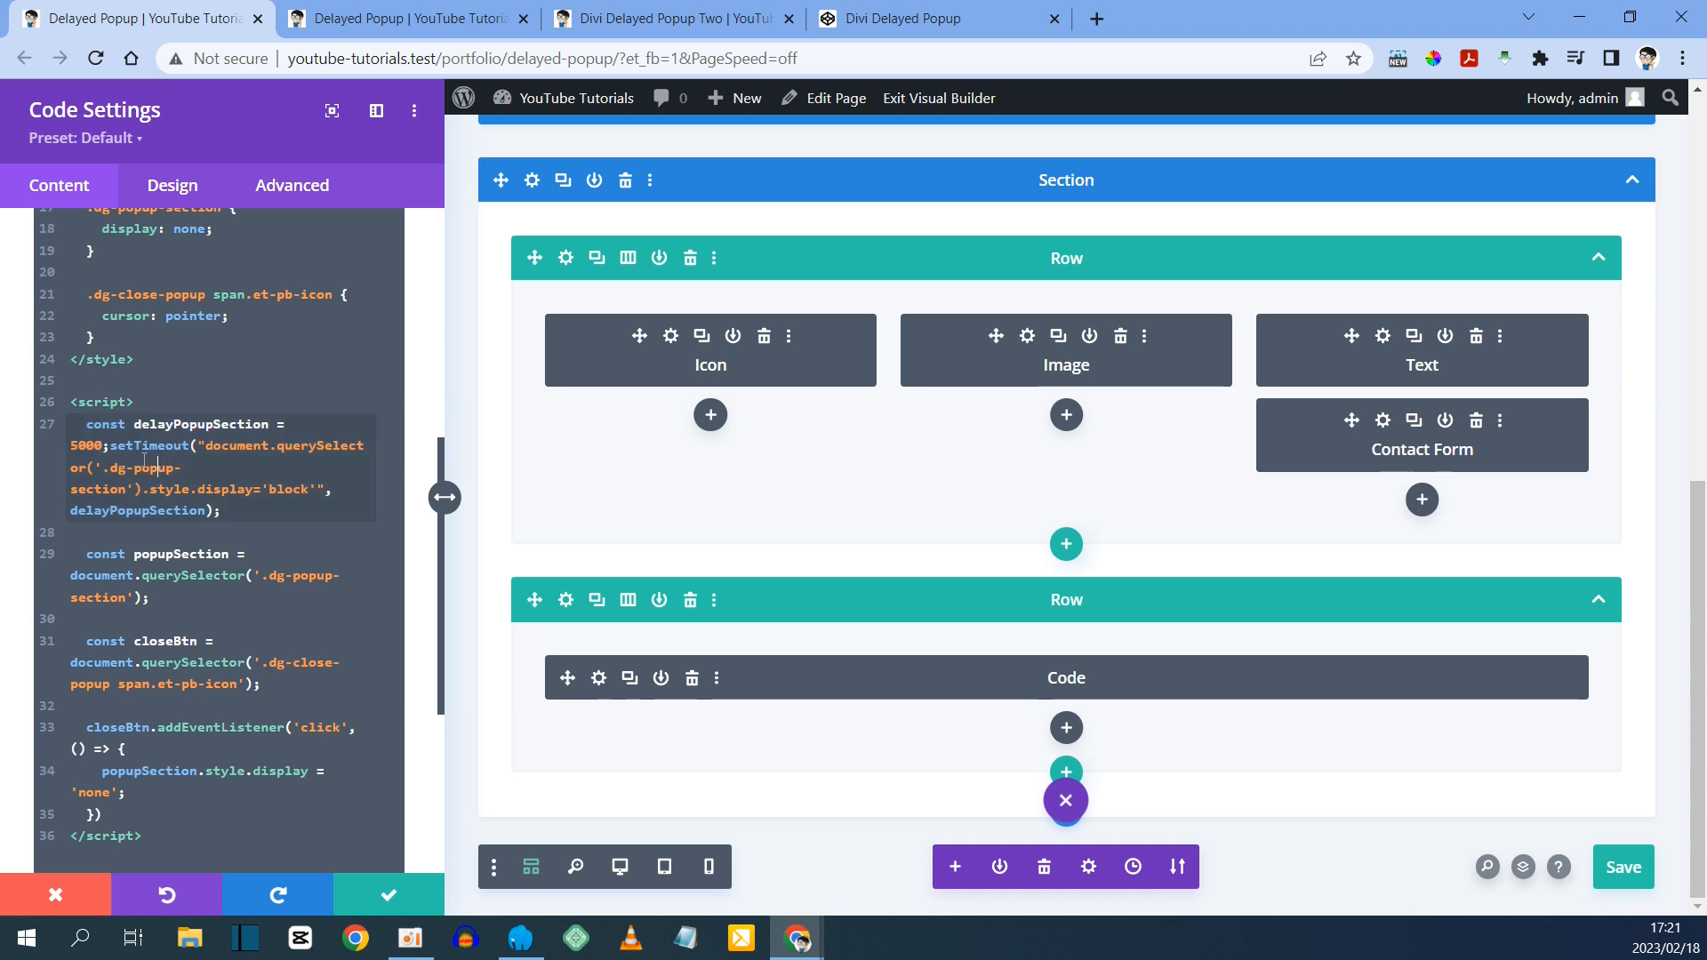
{"action": "left_click_drag", "start_coordinate": [89, 445], "coordinate": [103, 445]}
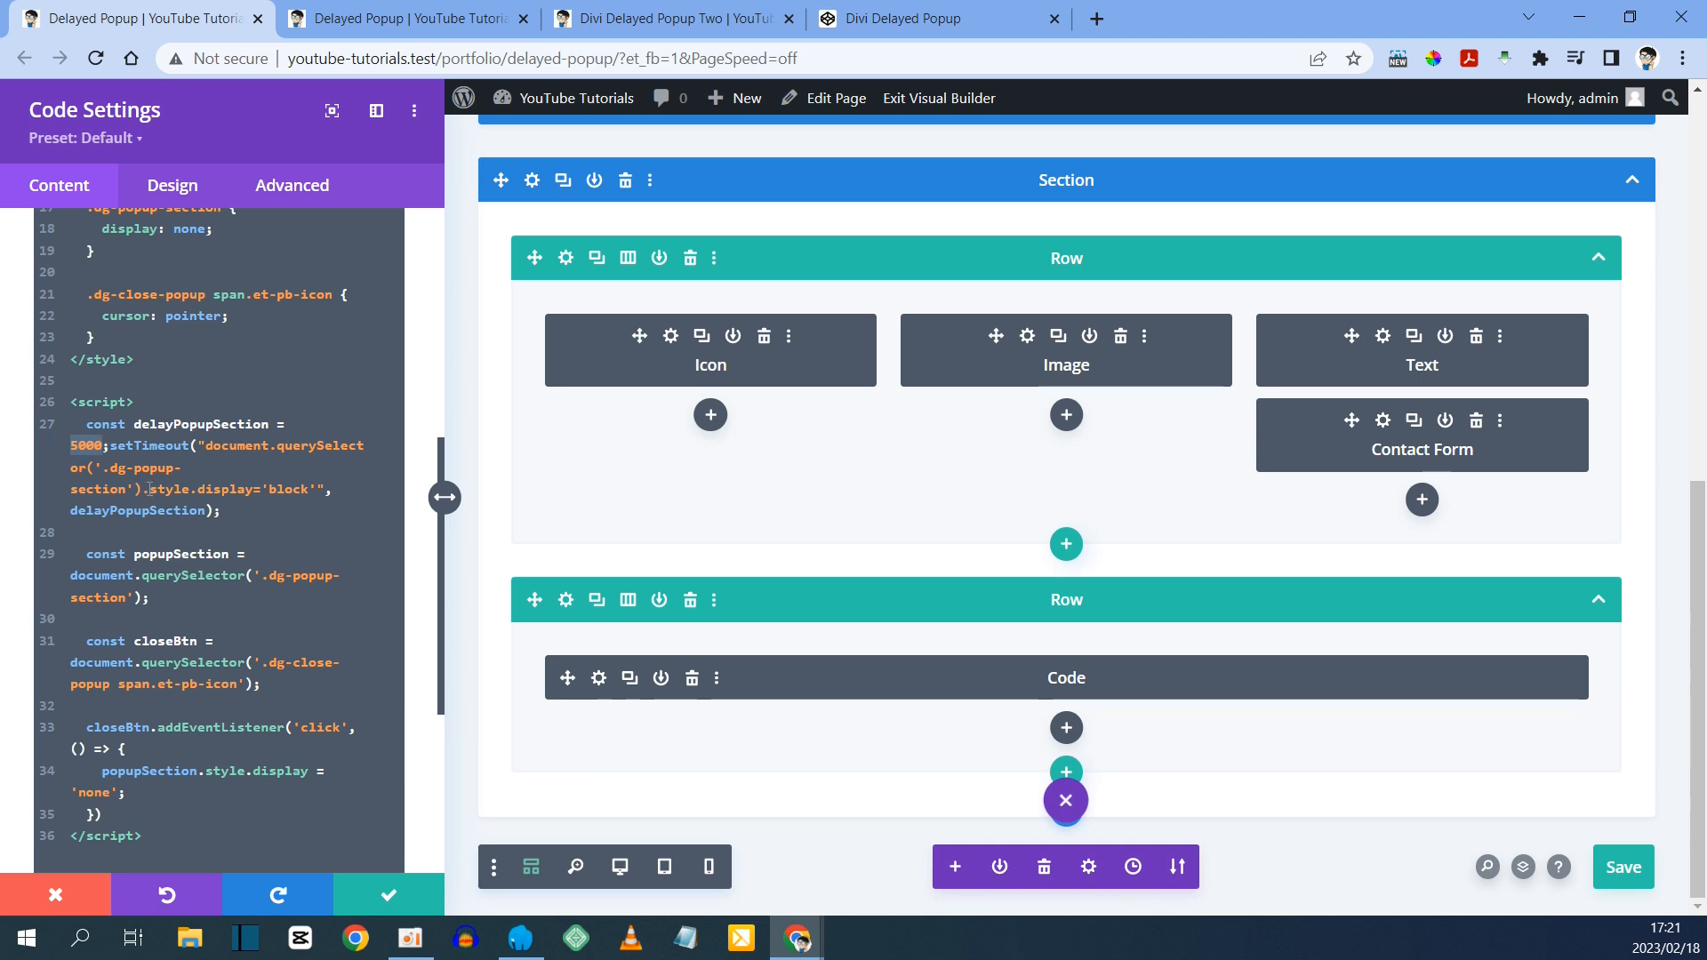
{"action": "left_click_drag", "start_coordinate": [150, 489], "coordinate": [310, 489]}
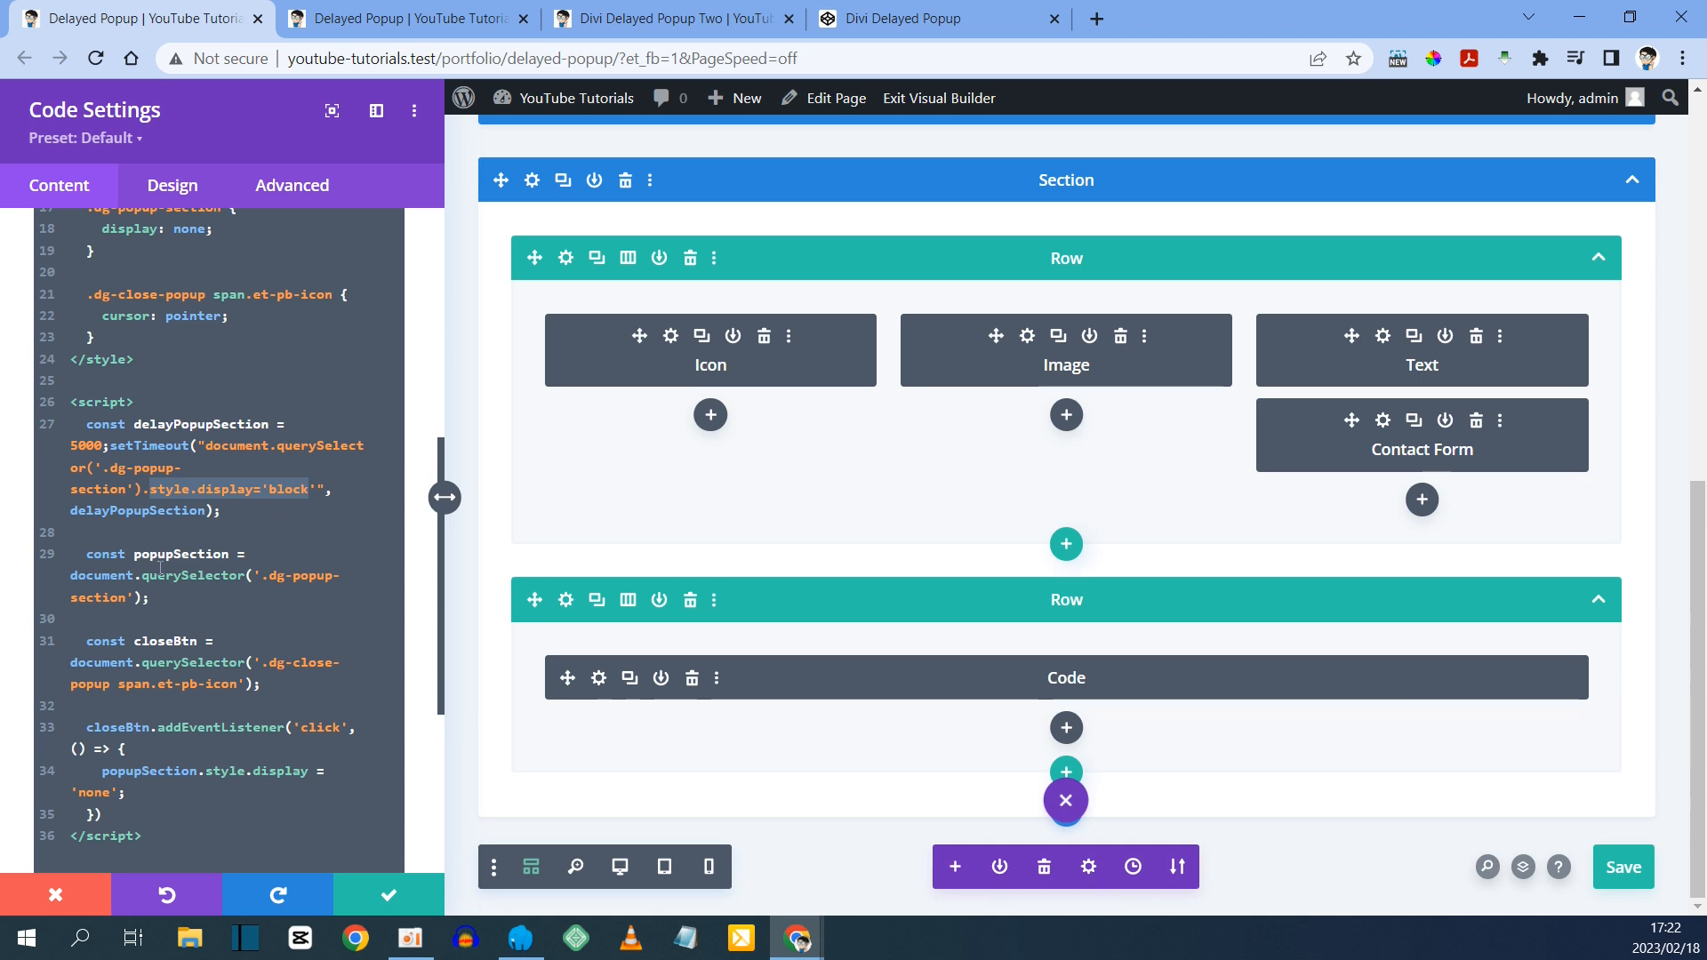
{"action": "left_click_drag", "start_coordinate": [141, 554], "coordinate": [286, 591]}
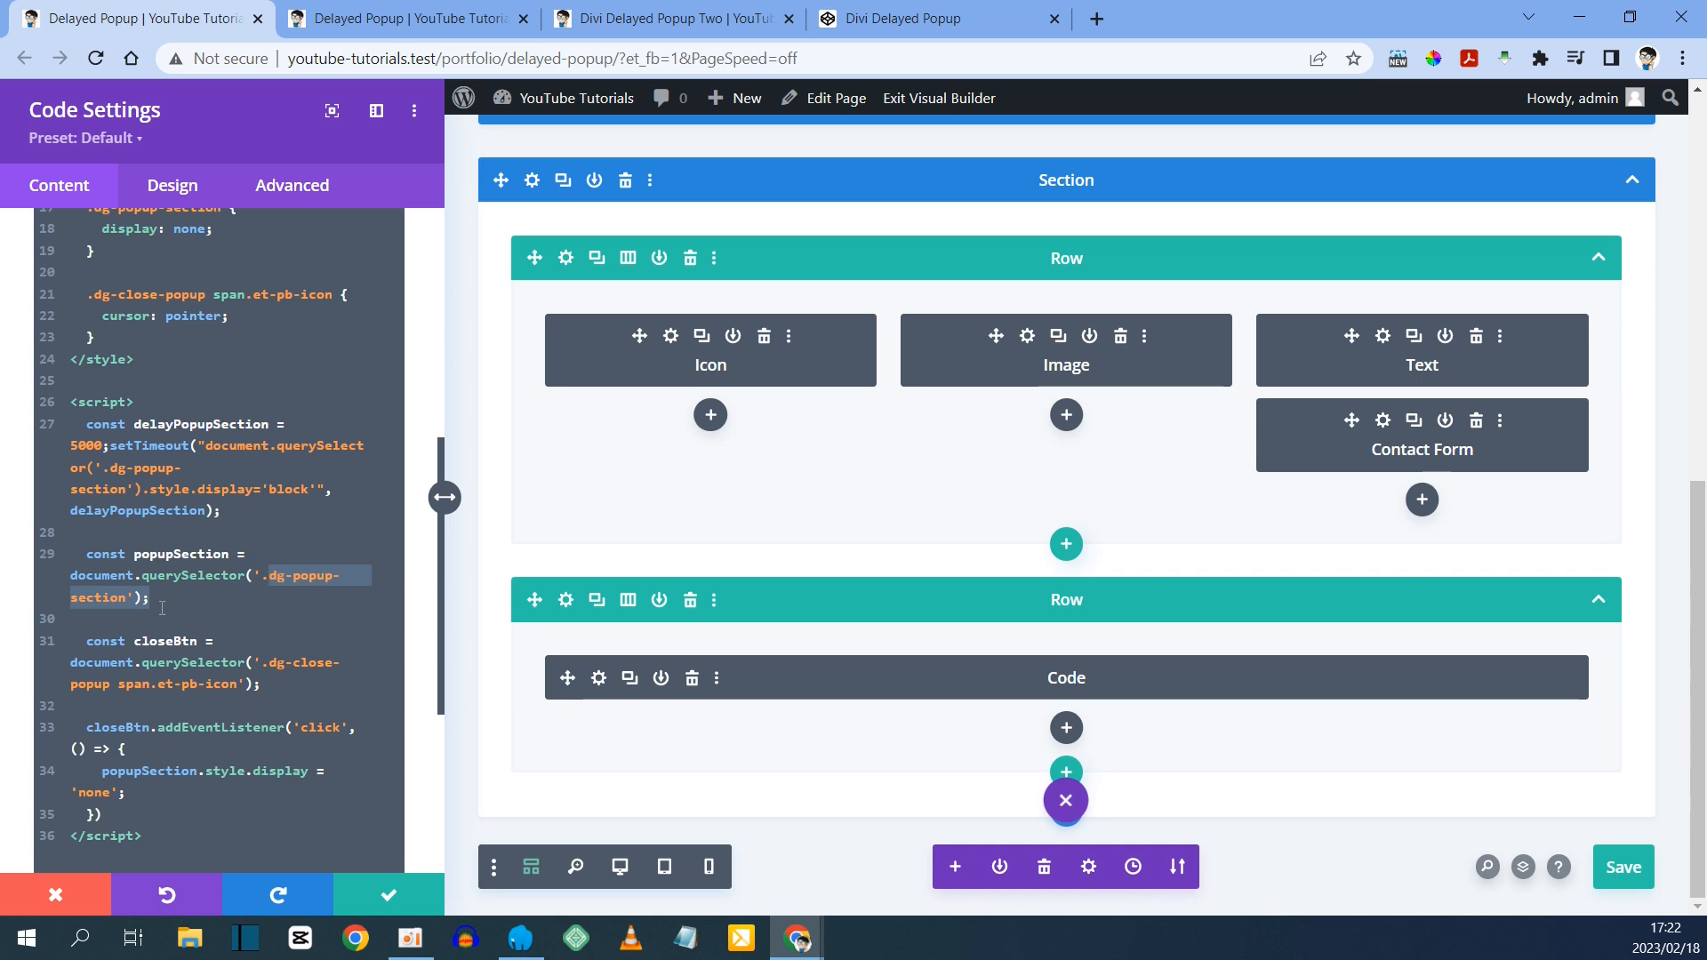
{"action": "left_click_drag", "start_coordinate": [162, 608], "coordinate": [129, 609]}
{"action": "left_click", "coordinate": [127, 639]}
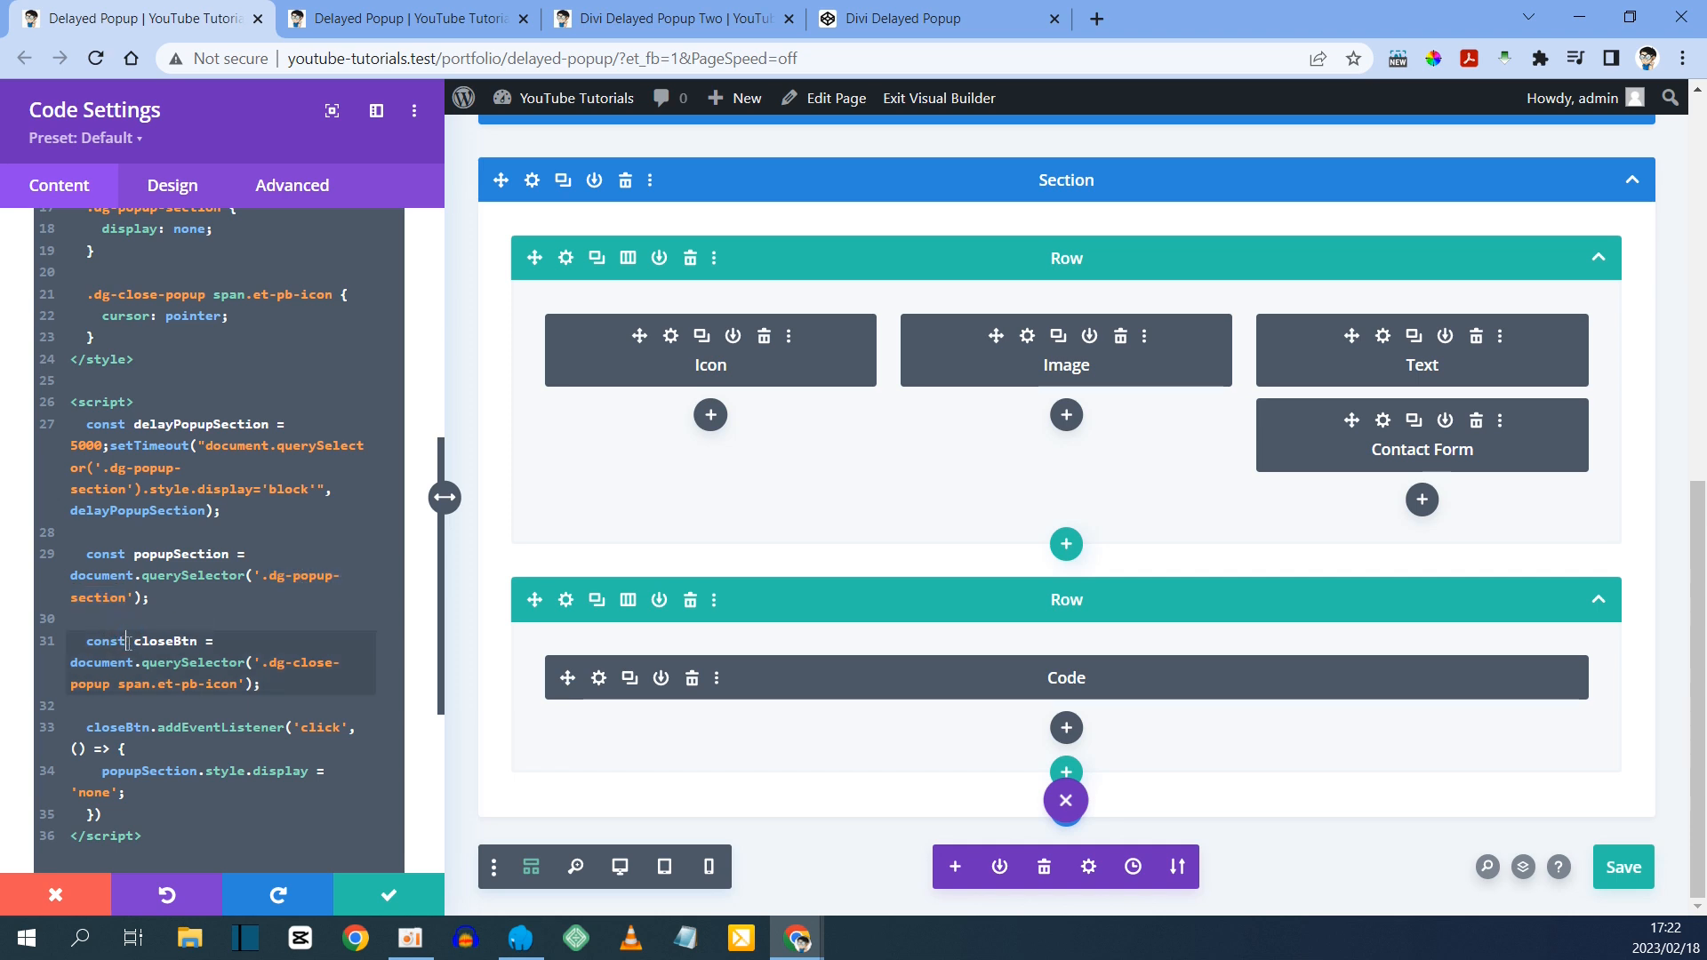
{"action": "left_click_drag", "start_coordinate": [139, 643], "coordinate": [113, 683]}
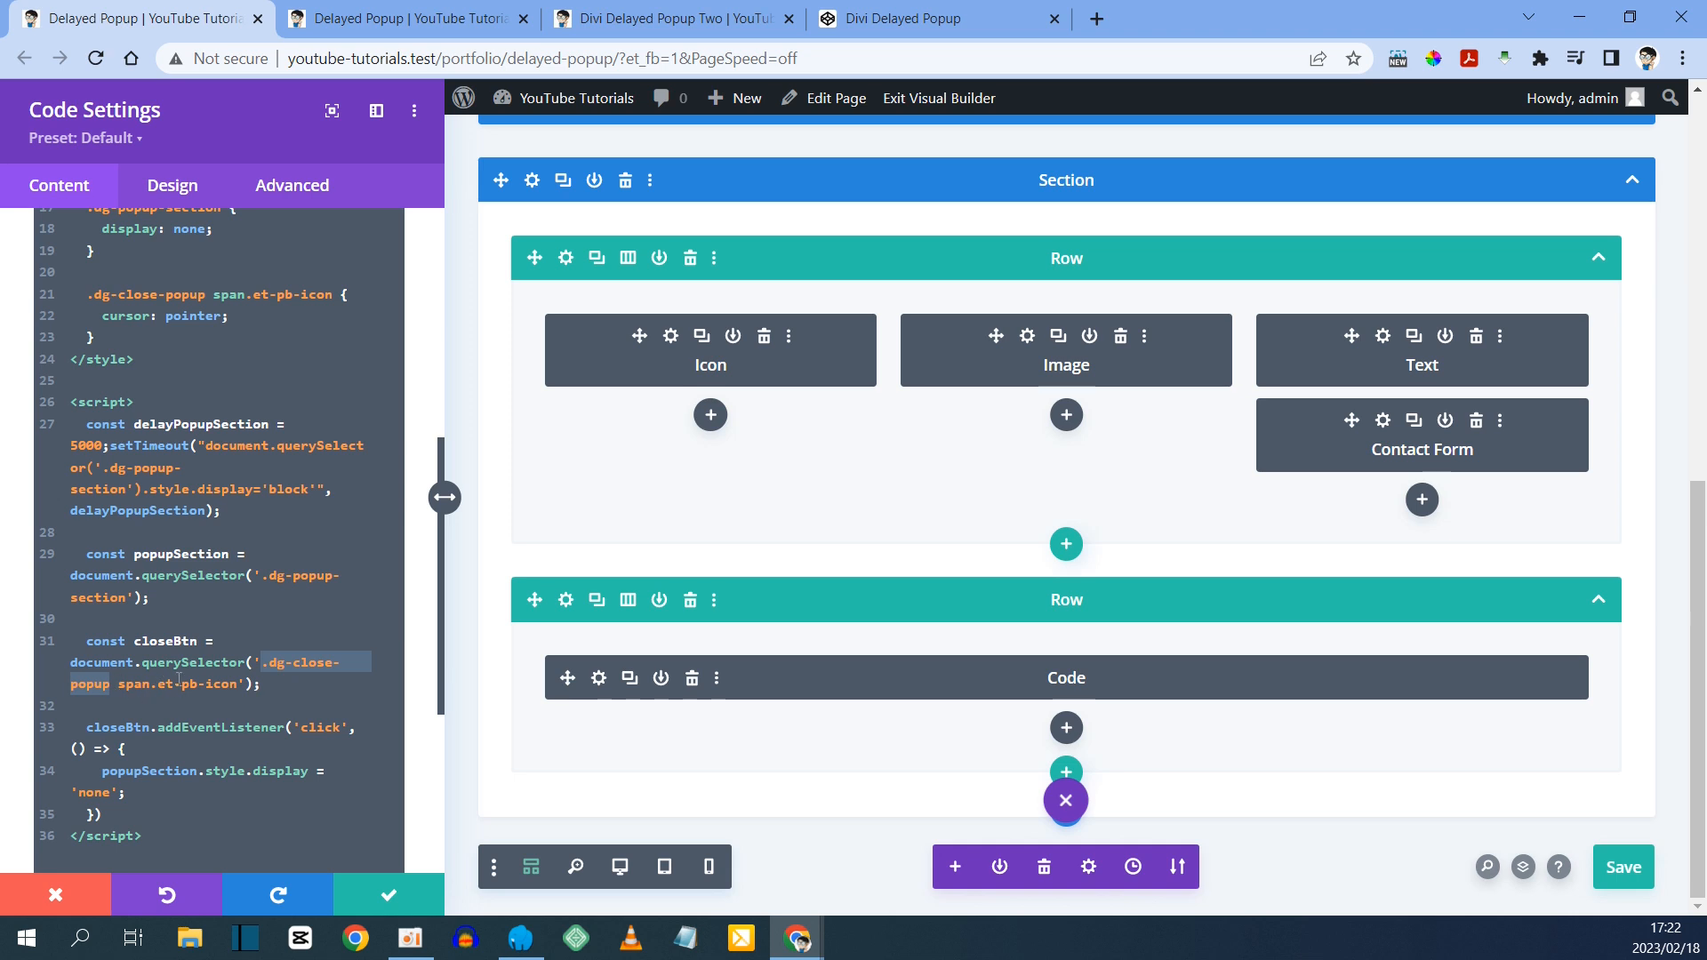
{"action": "scroll", "coordinate": [204, 684], "scroll_direction": "down", "scroll_amount": 4}
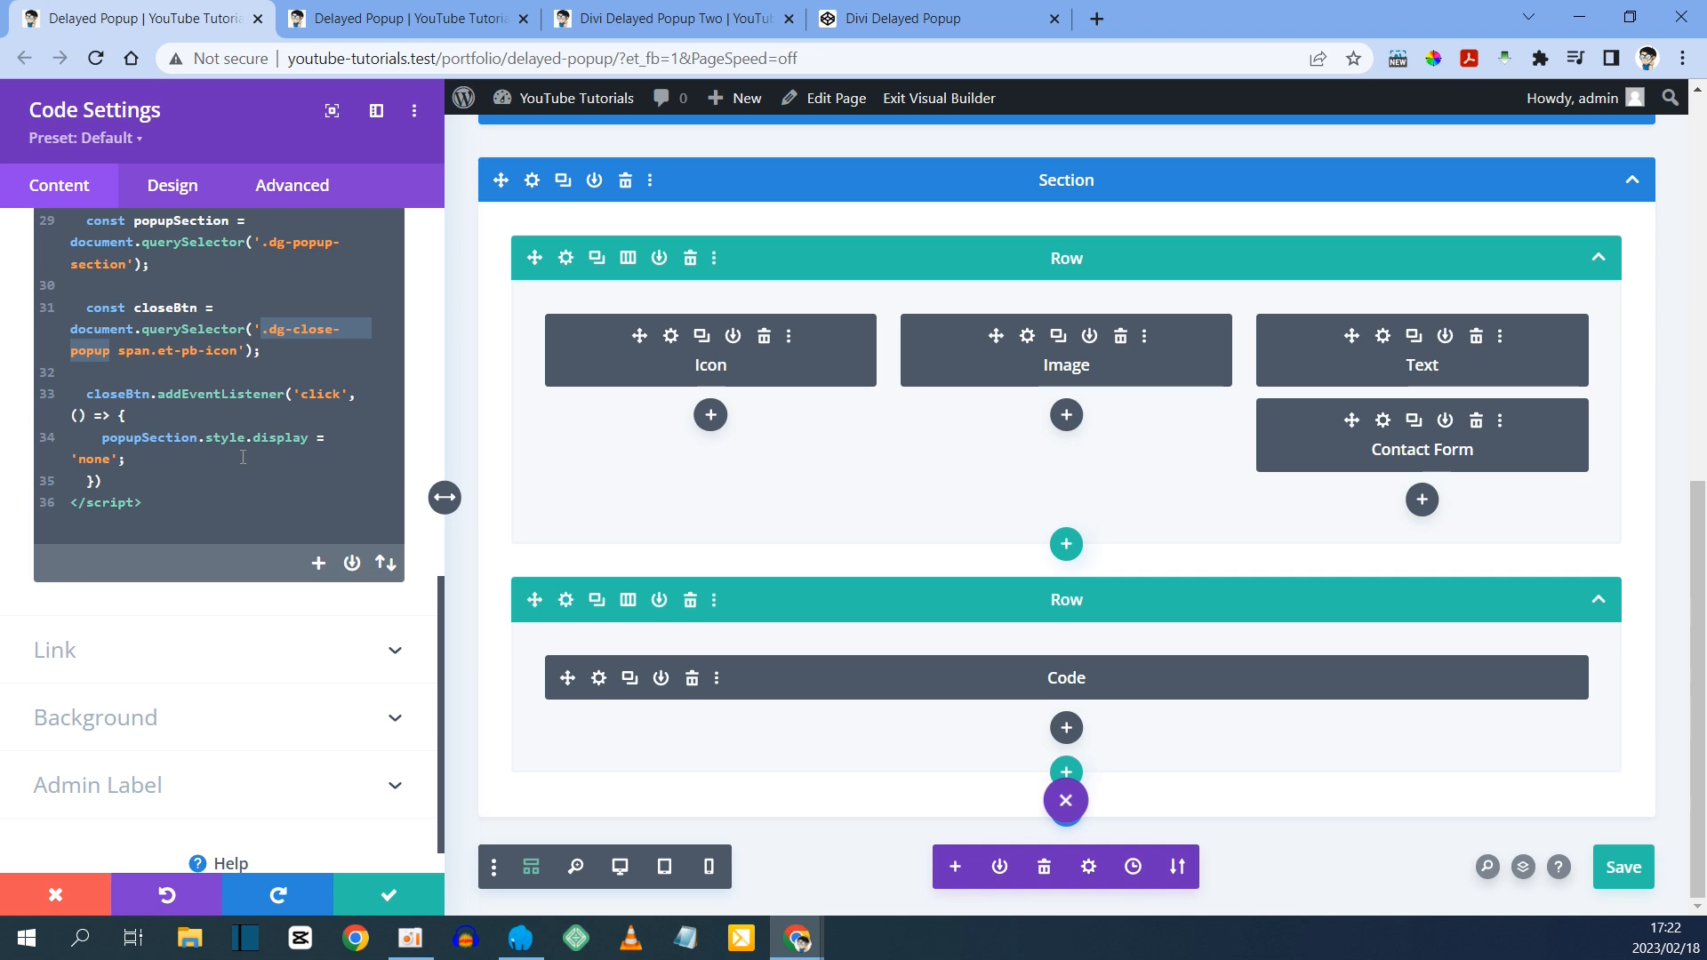
- Save the page, then close the developer tools on the live popup page and reload it
{"action": "left_click", "coordinate": [1622, 867]}
{"action": "key", "text": "ctrl+Tab"}
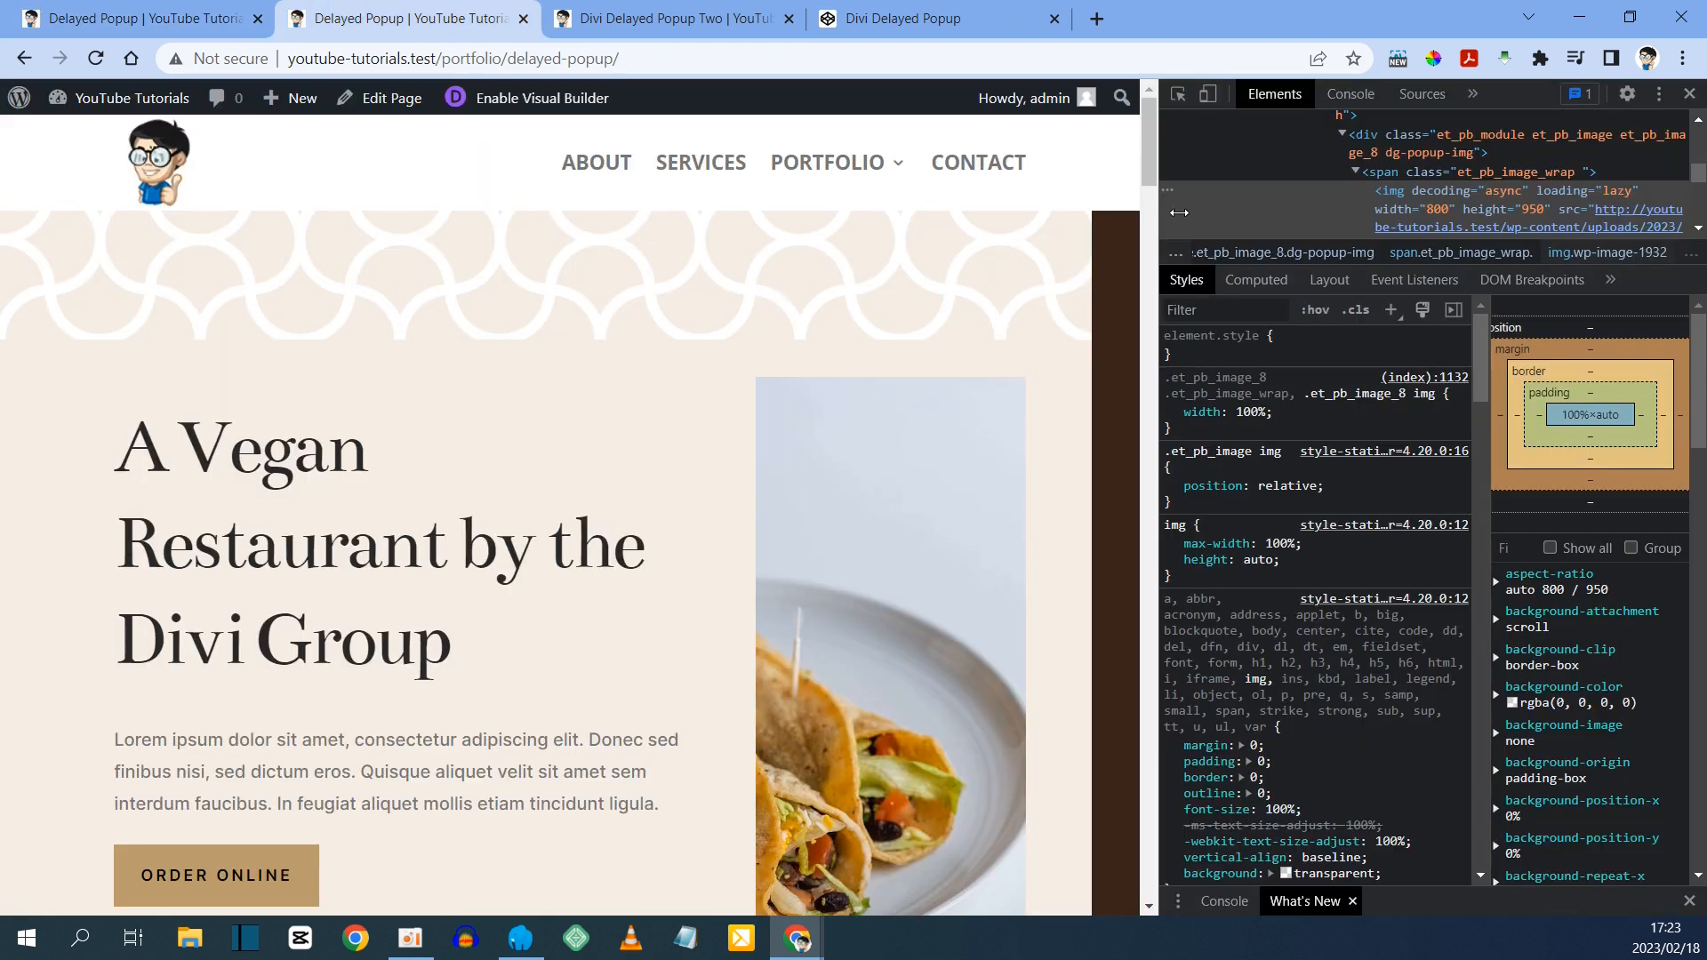
{"action": "left_click", "coordinate": [1690, 95]}
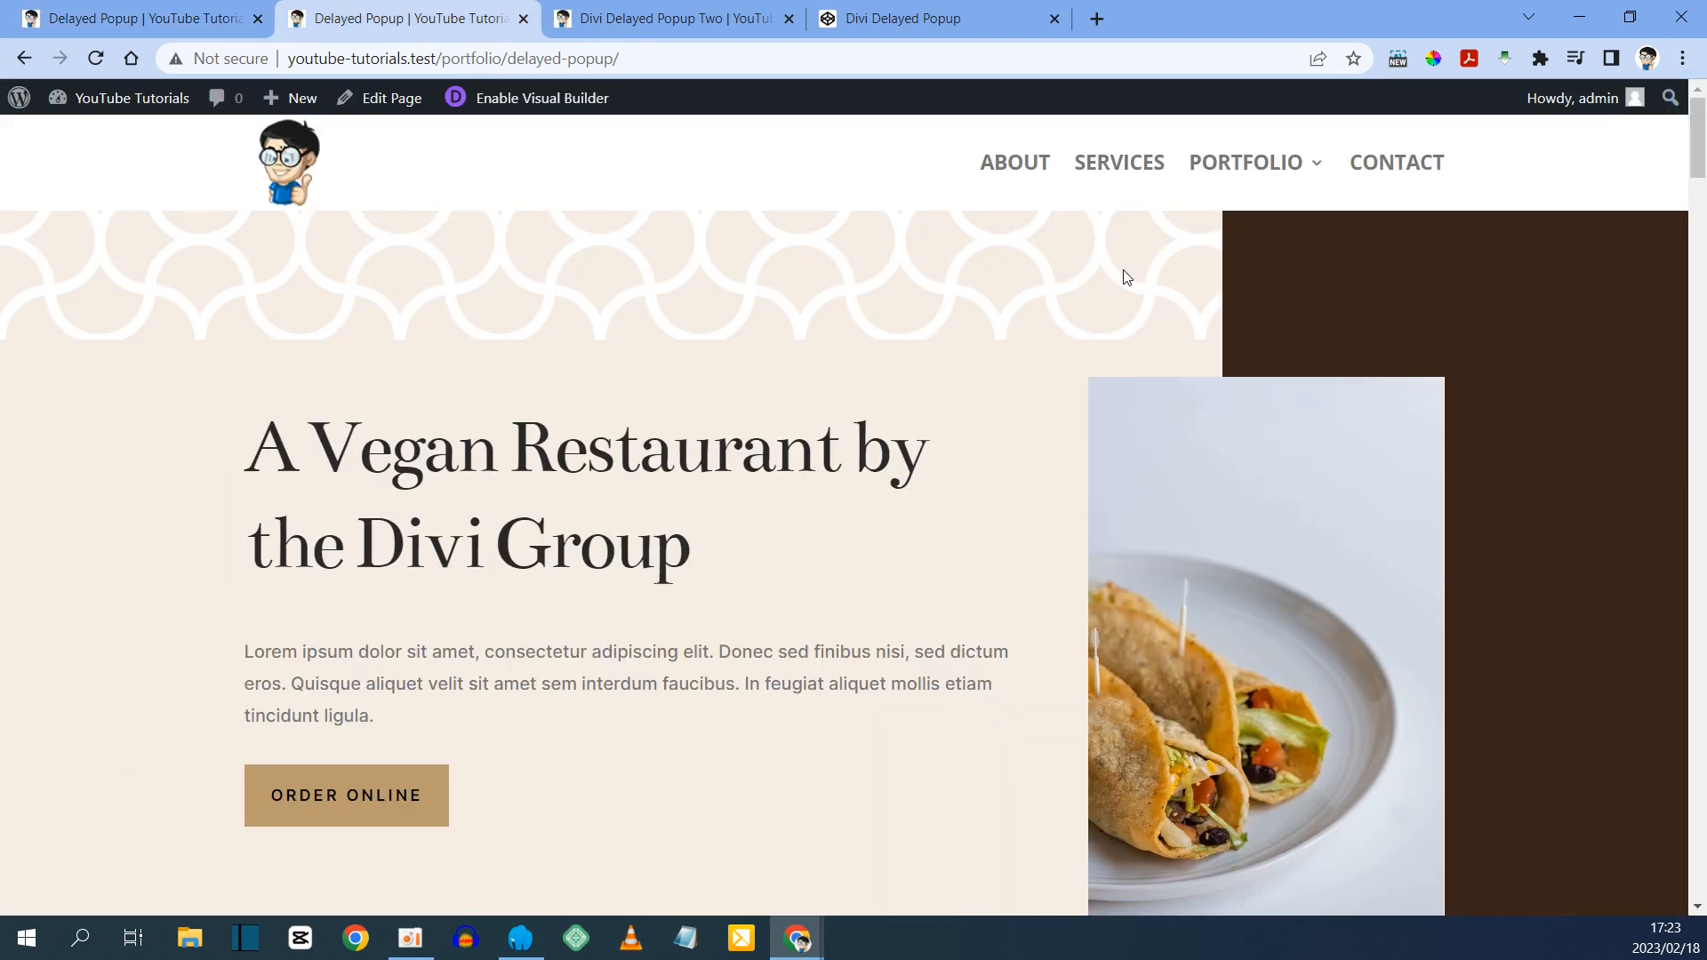
{"action": "key", "text": "F5"}
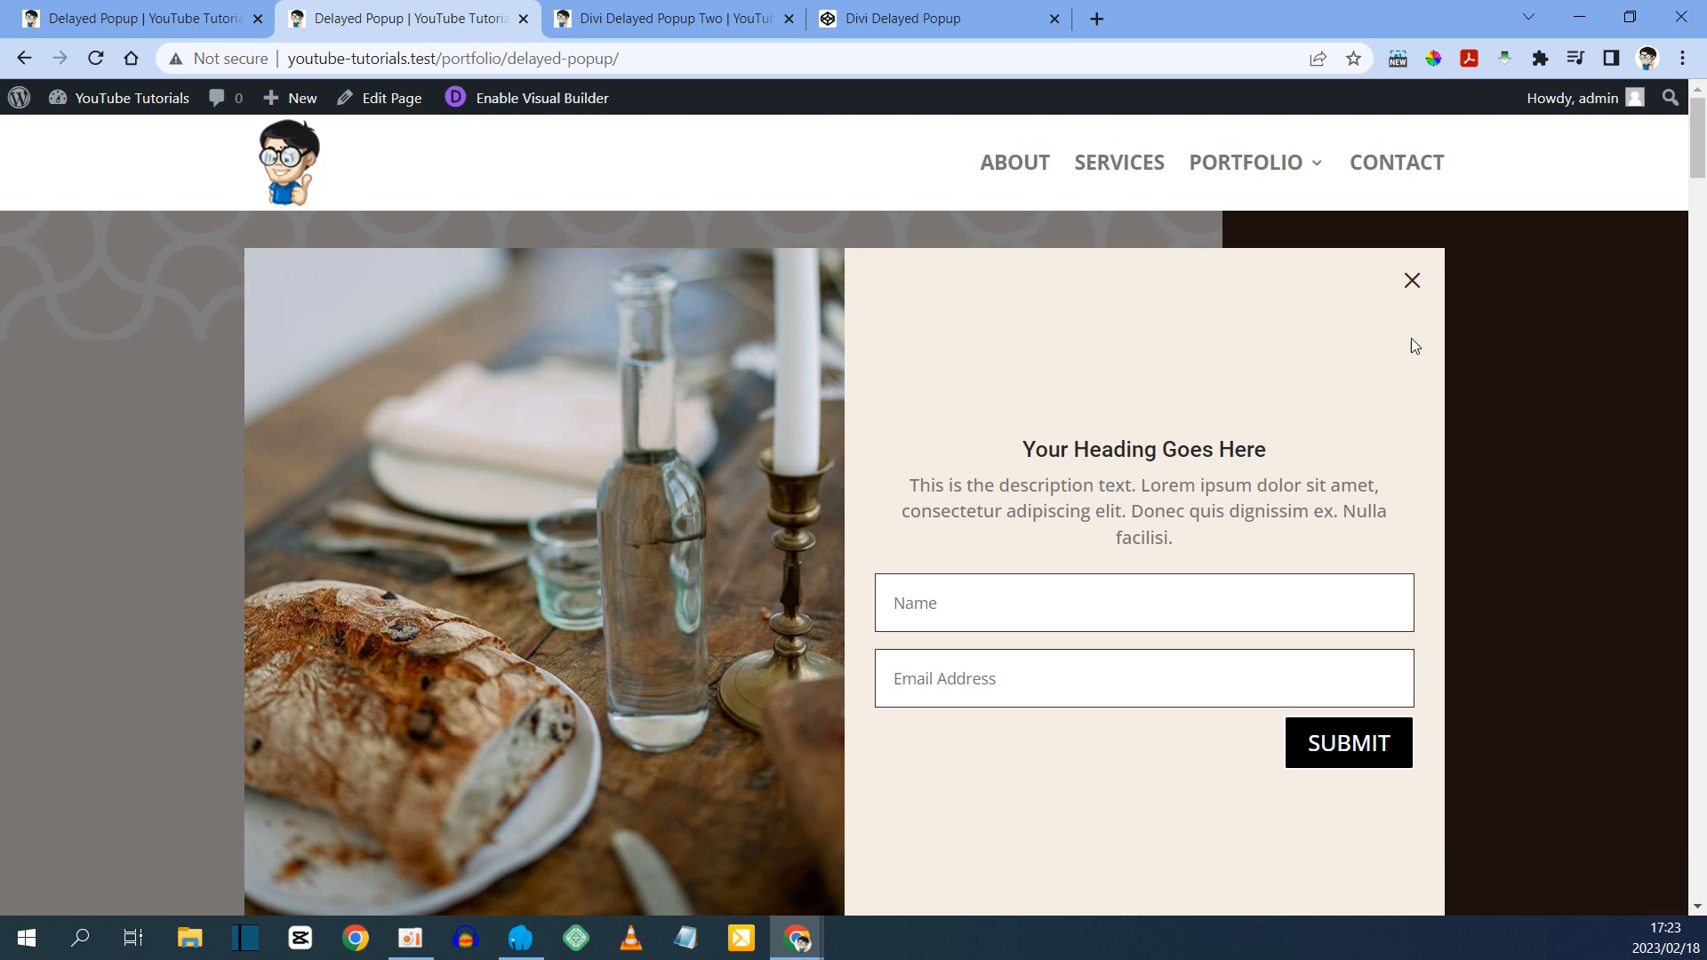
- Test the delayed popup by focusing its Name and Email Address fields and closing it with its X
{"action": "left_click", "coordinate": [1072, 593]}
{"action": "left_click", "coordinate": [988, 677]}
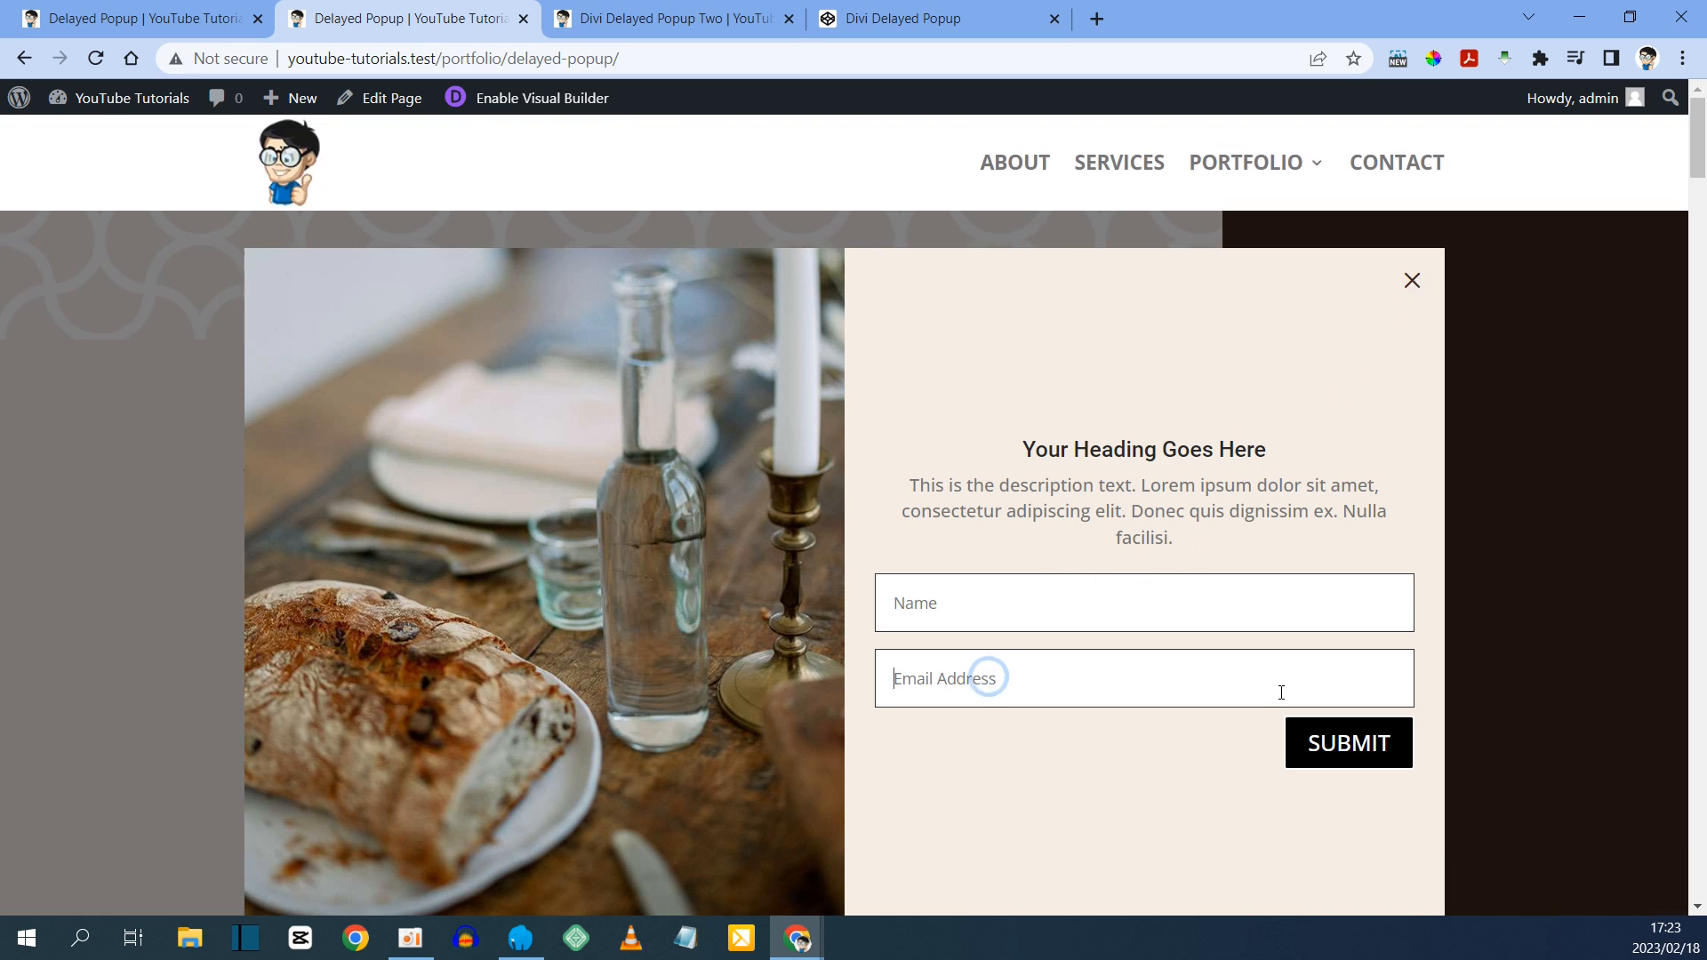
{"action": "left_click", "coordinate": [1413, 282]}
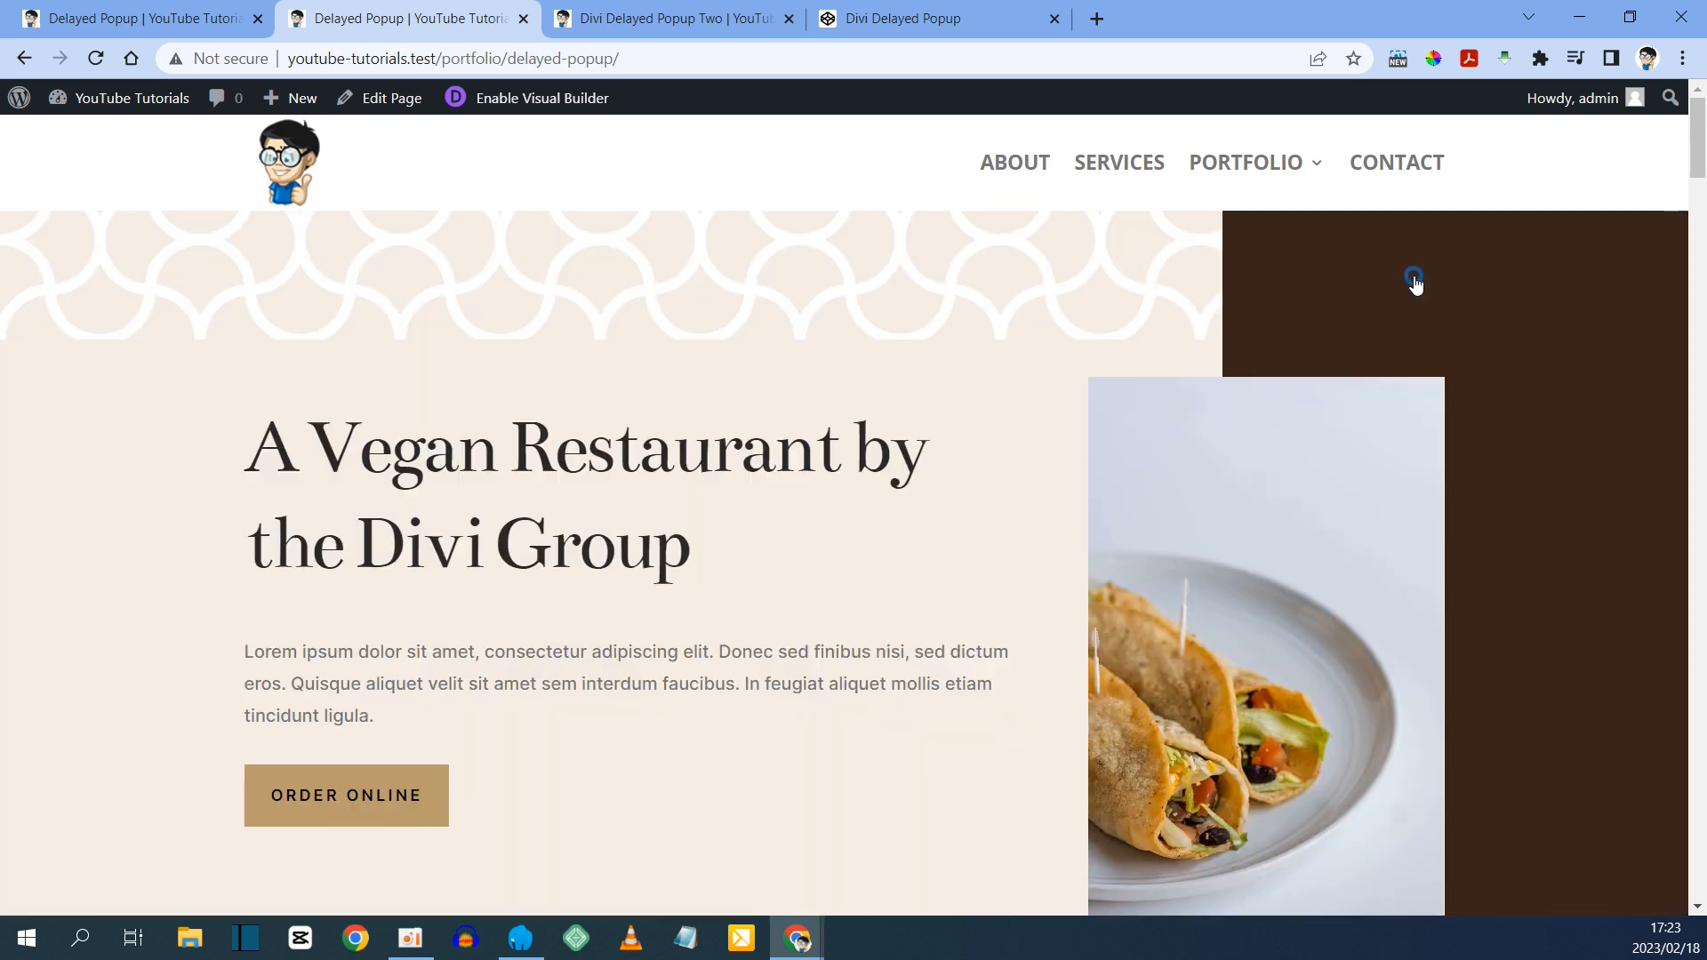